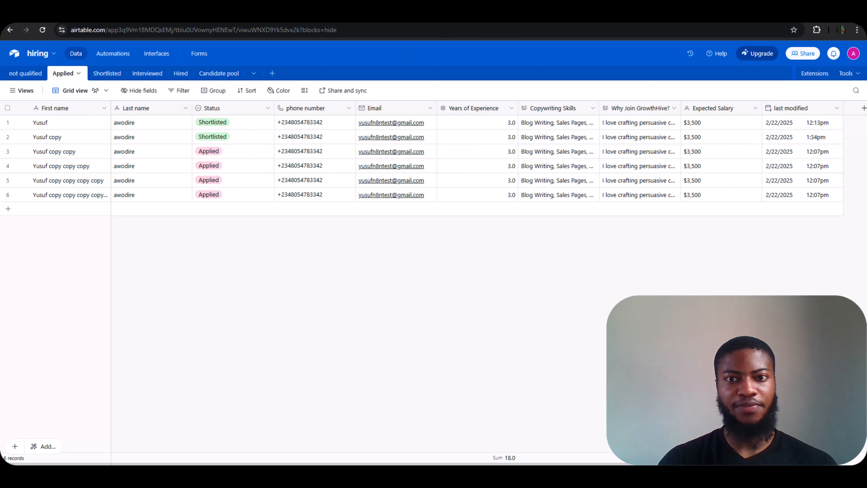
Switch from the Airtable base to the GrowthHive copywriter application form in Typeform.
{"action": "left_click", "coordinate": [595, 16]}
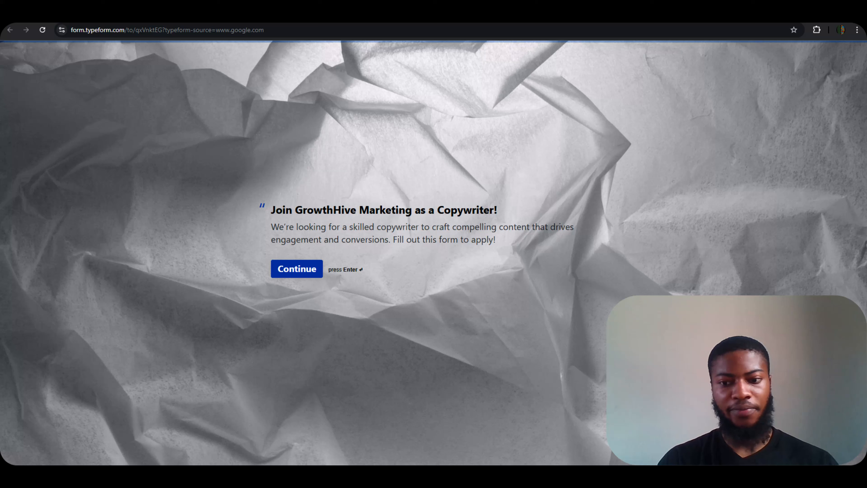
Start the GrowthHive copywriter application form from its welcome screen.
{"action": "key", "text": "Return"}
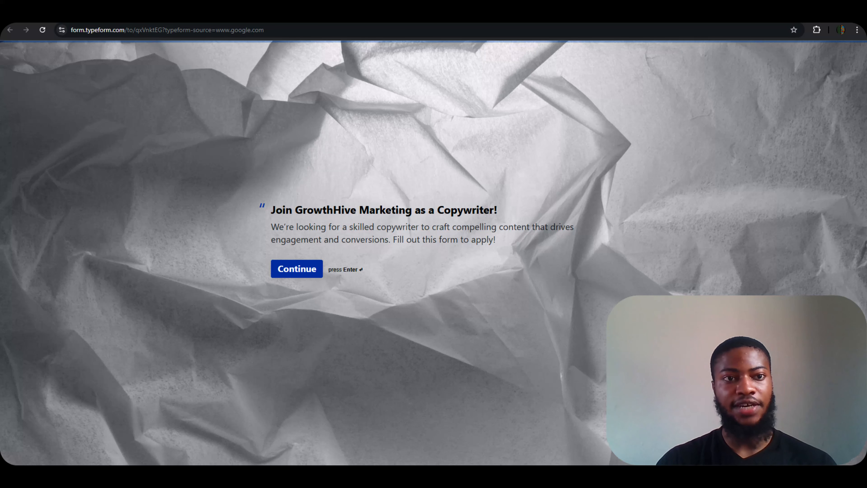
{"action": "left_click", "coordinate": [178, 13]}
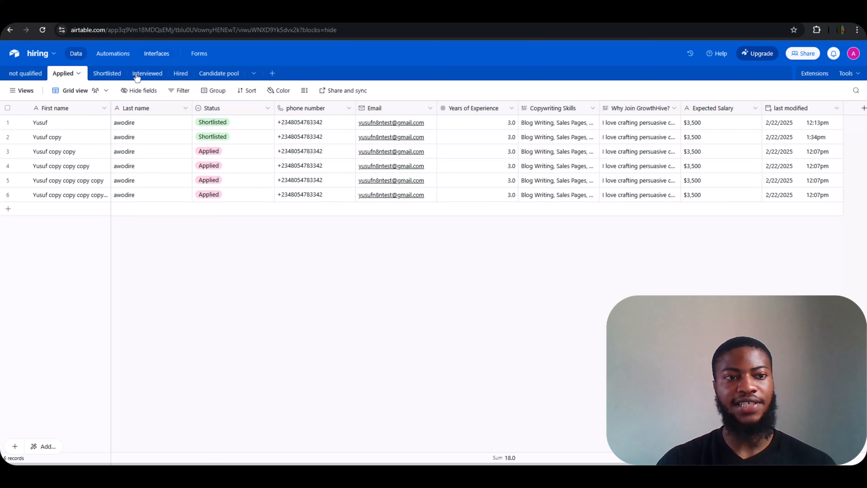
{"action": "left_click", "coordinate": [33, 77]}
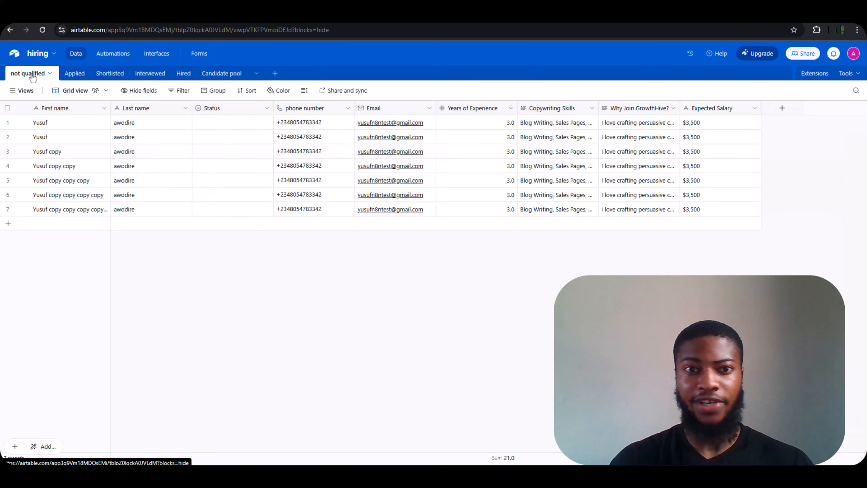
{"action": "left_click", "coordinate": [76, 75]}
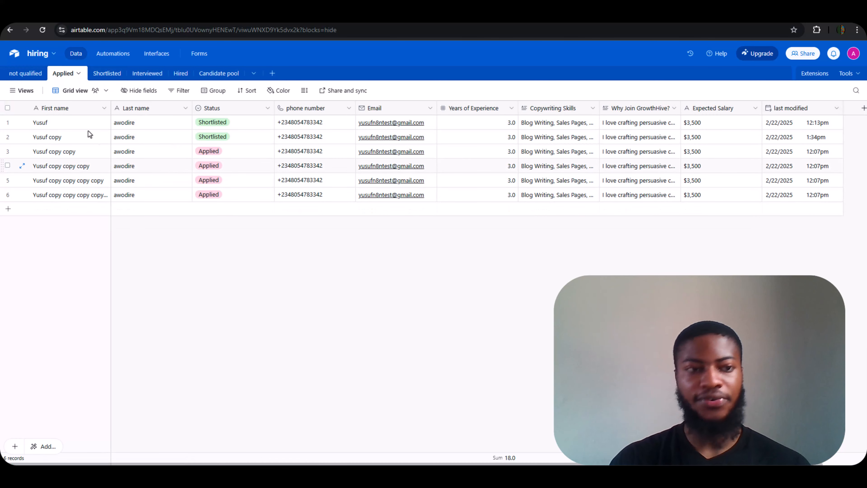
{"action": "left_click", "coordinate": [22, 72]}
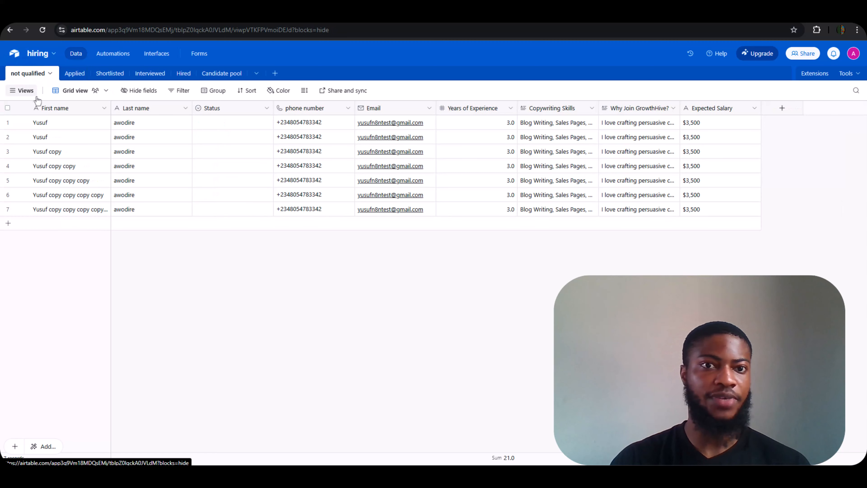
{"action": "left_click", "coordinate": [75, 74]}
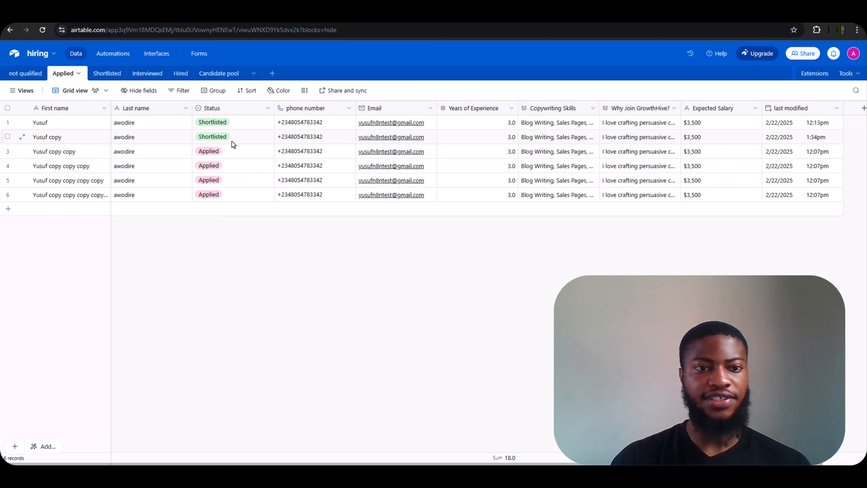
Set the third Applied candidate's Status to Shortlisted.
{"action": "left_click", "coordinate": [237, 148]}
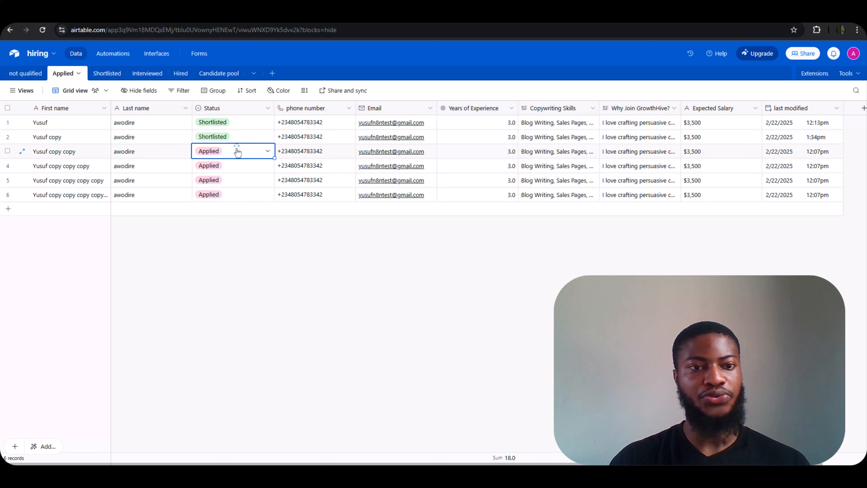
{"action": "left_click", "coordinate": [237, 150]}
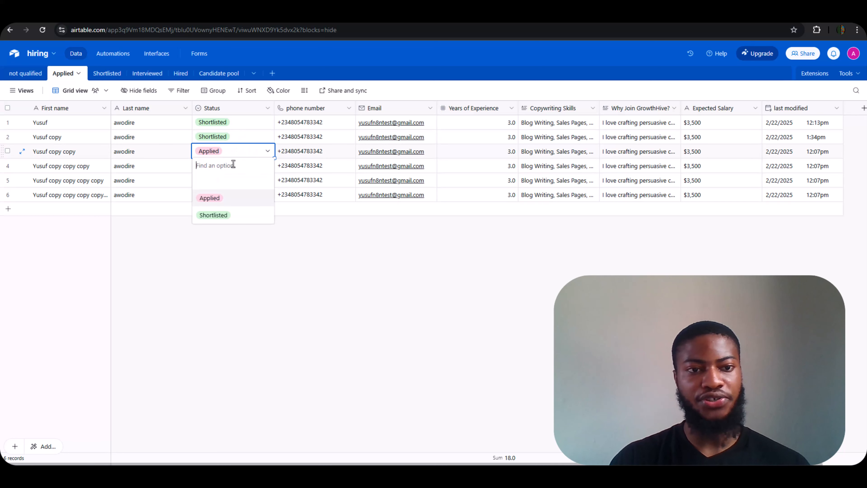
{"action": "left_click", "coordinate": [212, 214]}
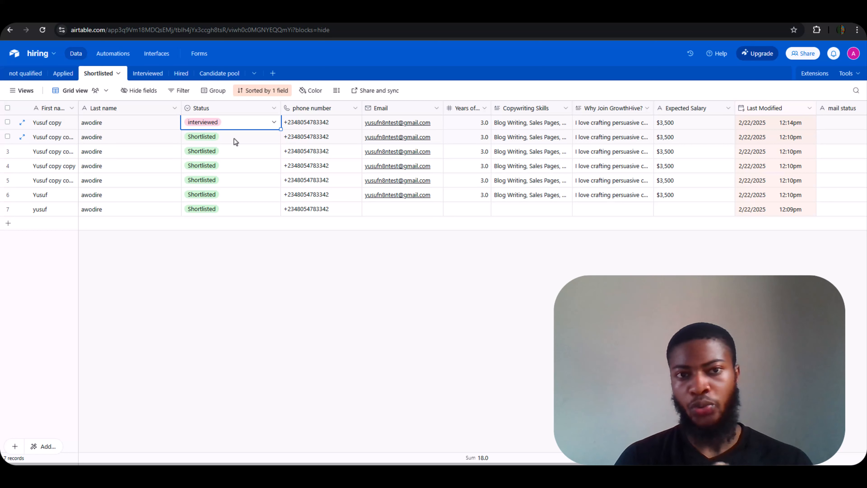
In the Shortlisted table, change the second candidate's Status to interviewed.
{"action": "left_click", "coordinate": [234, 139]}
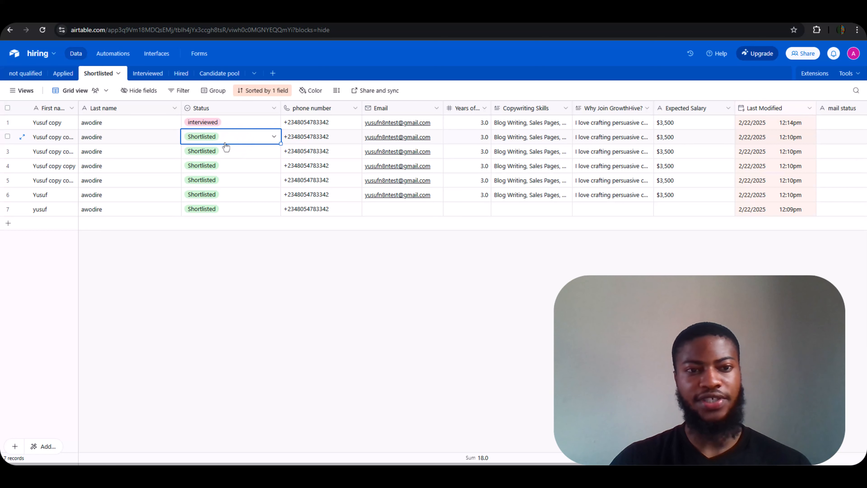
{"action": "left_click", "coordinate": [218, 139]}
{"action": "left_click", "coordinate": [215, 138]}
{"action": "left_click", "coordinate": [214, 139]}
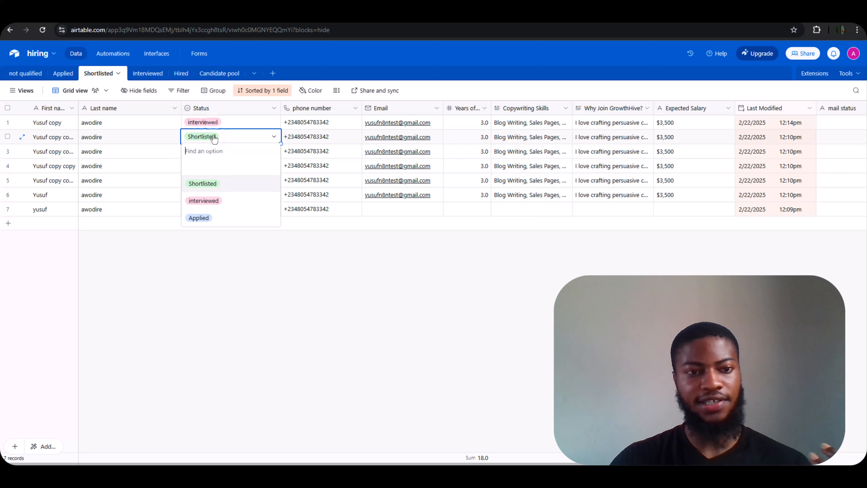
{"action": "left_click", "coordinate": [210, 200]}
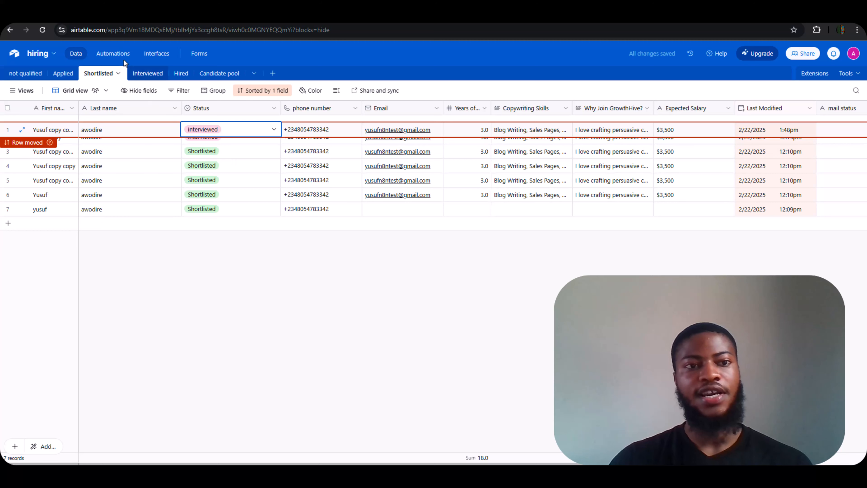
Open the Interviewed table listing the seven interviewed applicants.
{"action": "left_click", "coordinate": [141, 74]}
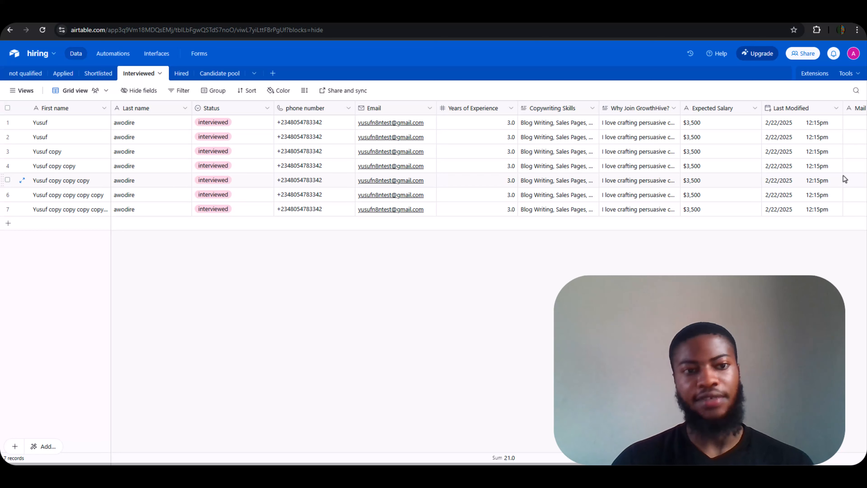
Change the first Interviewed candidate's Status to Hired, then Not Fit, and view the Candidate pool table.
{"action": "left_click", "coordinate": [214, 123]}
{"action": "left_click", "coordinate": [215, 123]}
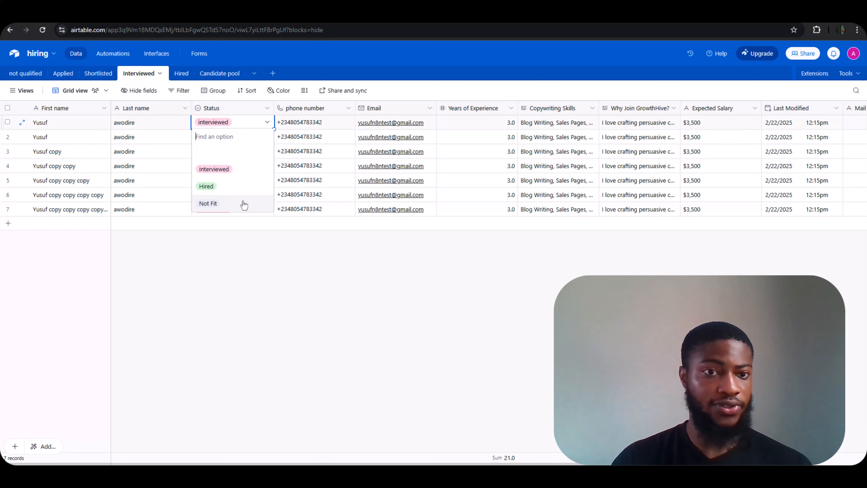
{"action": "left_click", "coordinate": [224, 191]}
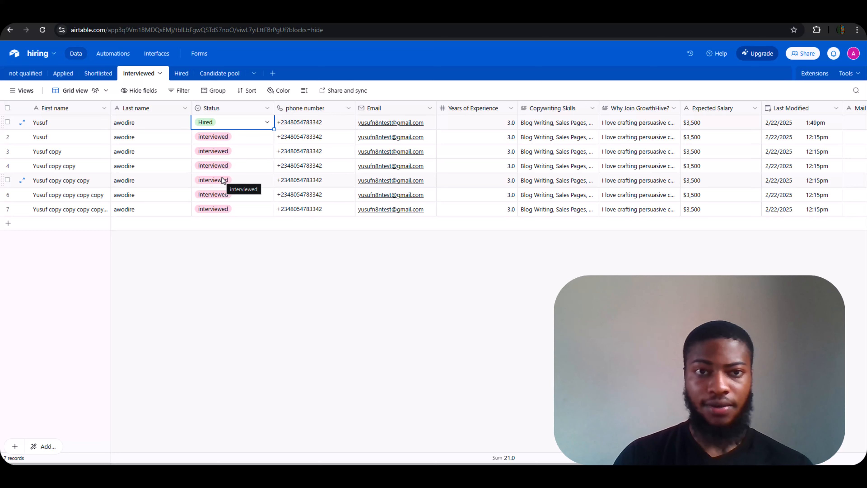
{"action": "left_click", "coordinate": [214, 128]}
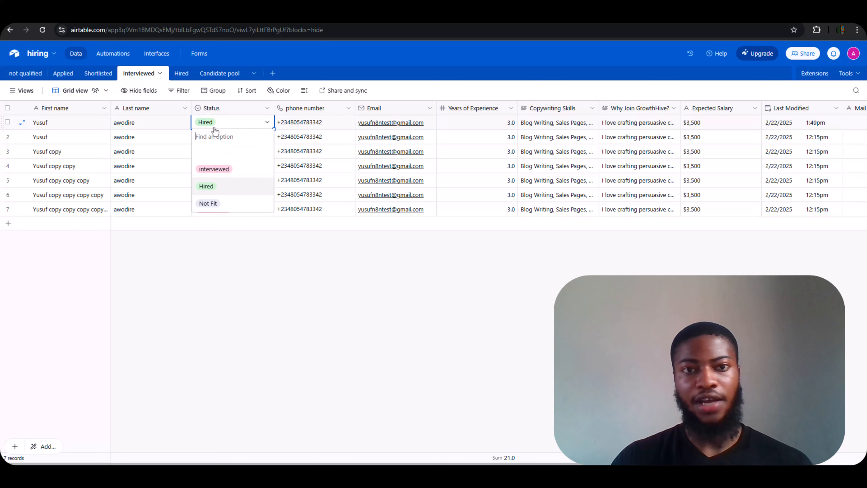
{"action": "left_click", "coordinate": [219, 205]}
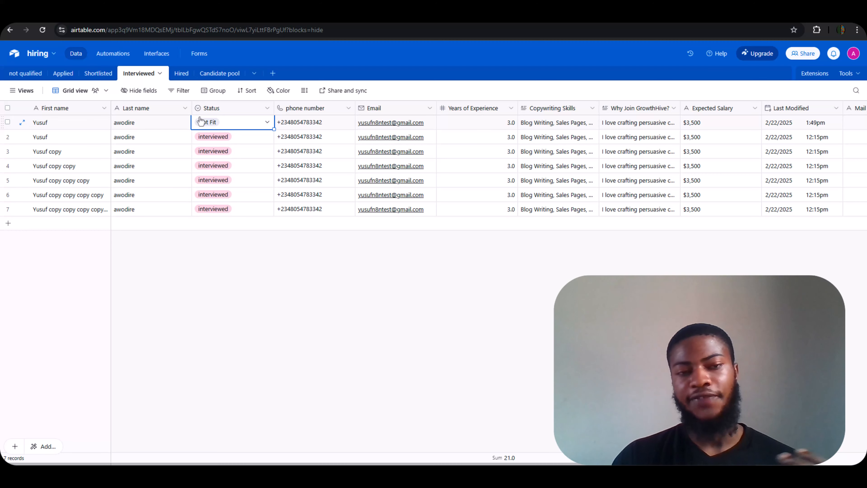
{"action": "left_click", "coordinate": [220, 73]}
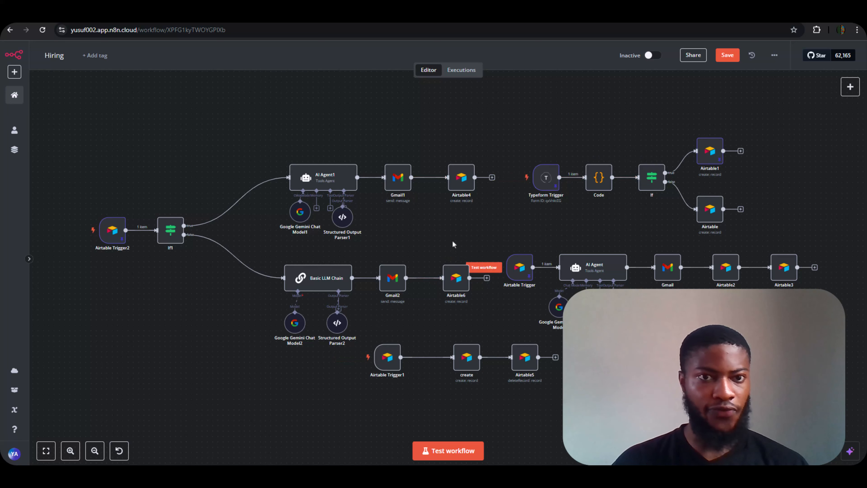
Read through the hiring Google Doc's code explanation and agent prompts.
{"action": "left_click", "coordinate": [503, 21]}
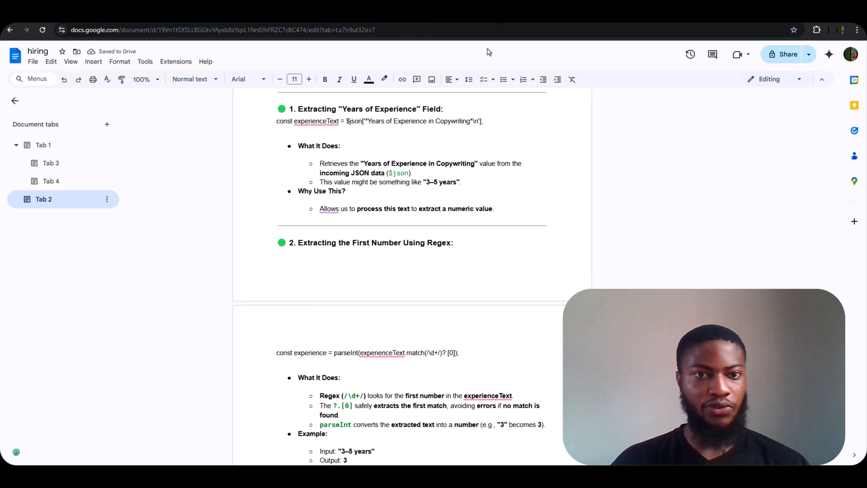
{"action": "scroll", "coordinate": [369, 245], "scroll_direction": "up", "scroll_amount": 5}
{"action": "scroll", "coordinate": [364, 300], "scroll_direction": "down", "scroll_amount": 8}
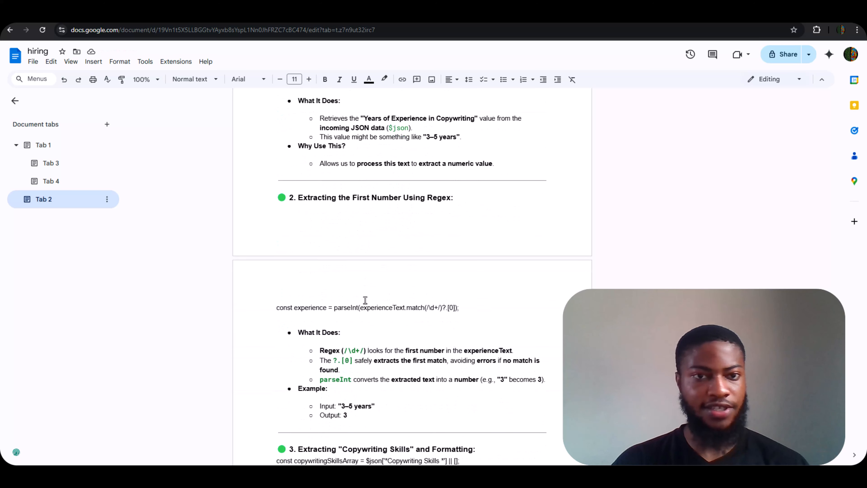
{"action": "scroll", "coordinate": [365, 311], "scroll_direction": "down", "scroll_amount": 20}
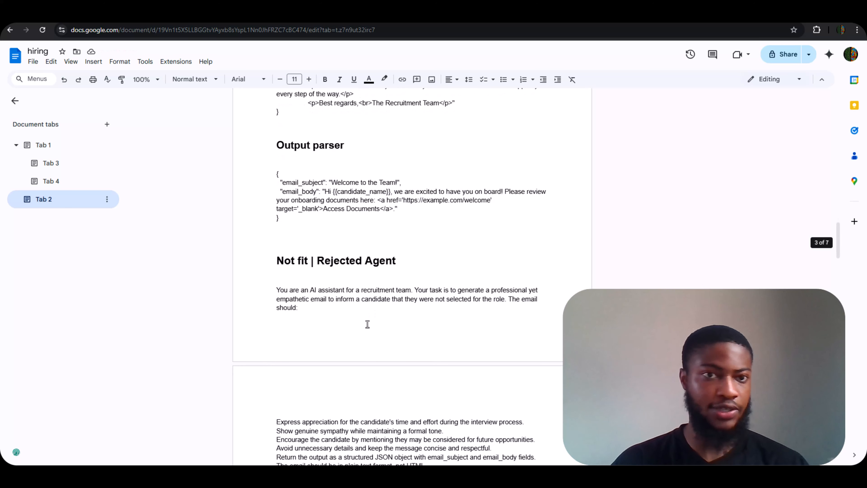
{"action": "scroll", "coordinate": [362, 352], "scroll_direction": "down", "scroll_amount": 1}
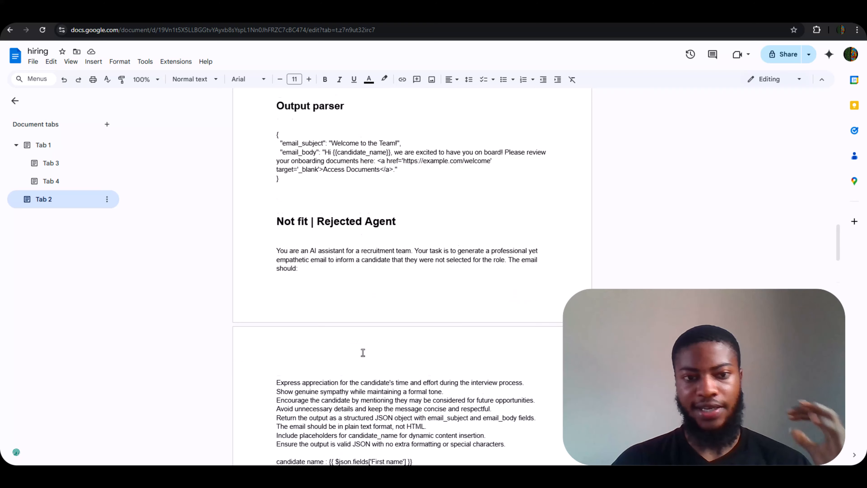
{"action": "scroll", "coordinate": [364, 356], "scroll_direction": "down", "scroll_amount": 1}
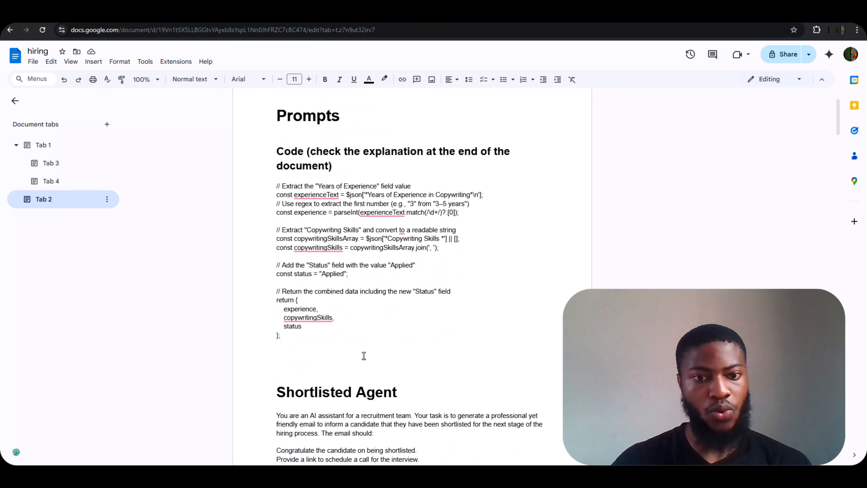
{"action": "scroll", "coordinate": [372, 316], "scroll_direction": "down", "scroll_amount": 4}
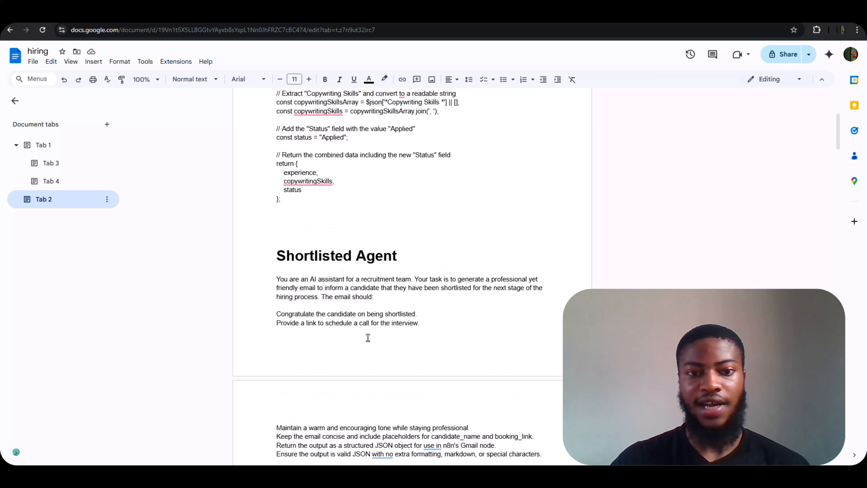
{"action": "scroll", "coordinate": [368, 337], "scroll_direction": "down", "scroll_amount": 5}
{"action": "scroll", "coordinate": [363, 357], "scroll_direction": "down", "scroll_amount": 5}
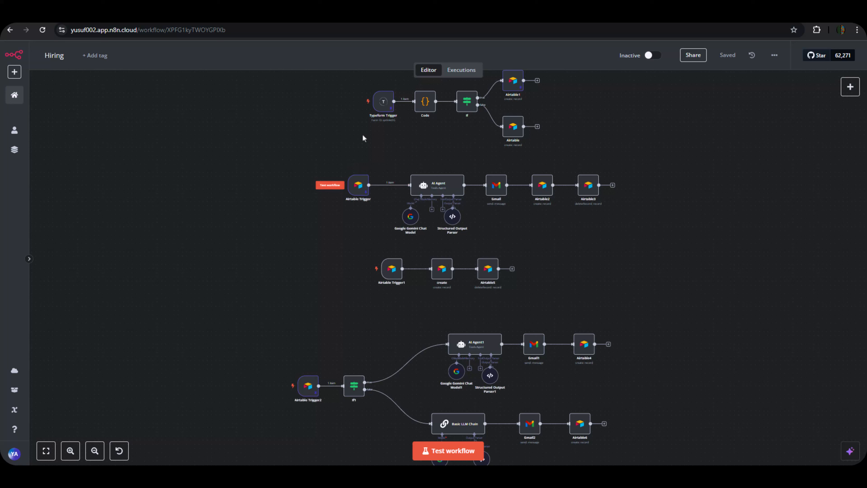
{"action": "left_click_drag", "start_coordinate": [309, 170], "coordinate": [643, 233]}
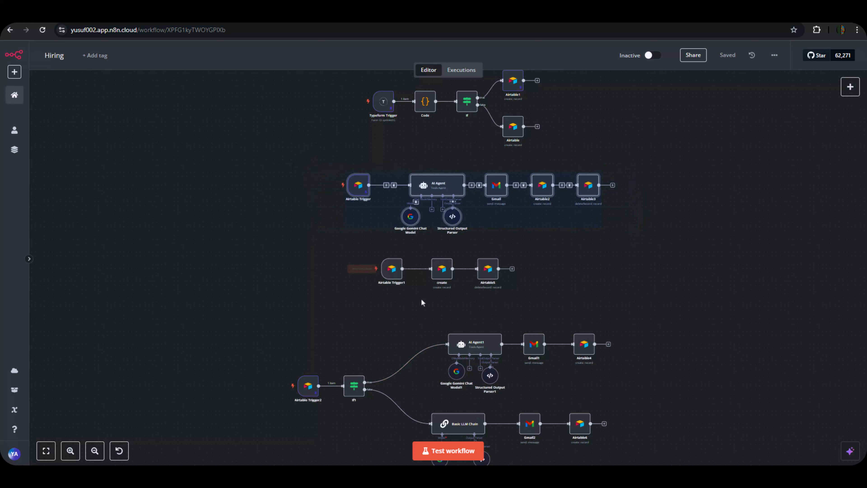
{"action": "left_click", "coordinate": [298, 312]}
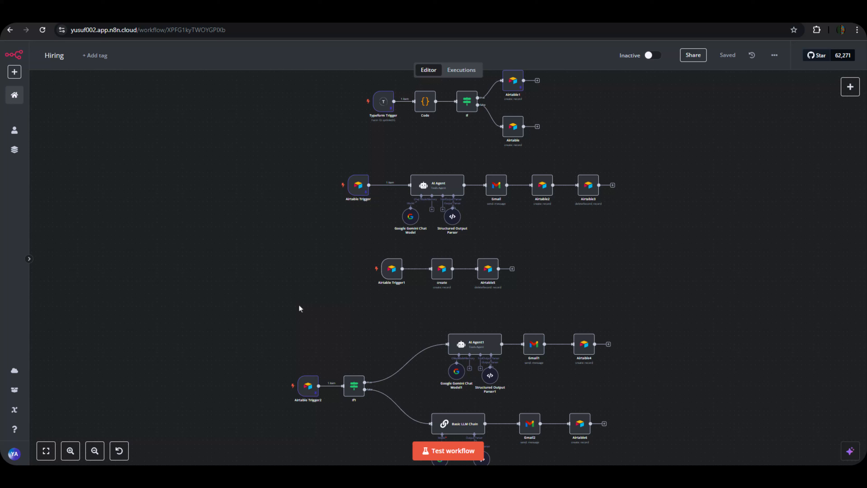
{"action": "mouse_move", "coordinate": [359, 214]}
{"action": "left_click_drag", "start_coordinate": [564, 151], "coordinate": [325, 89]}
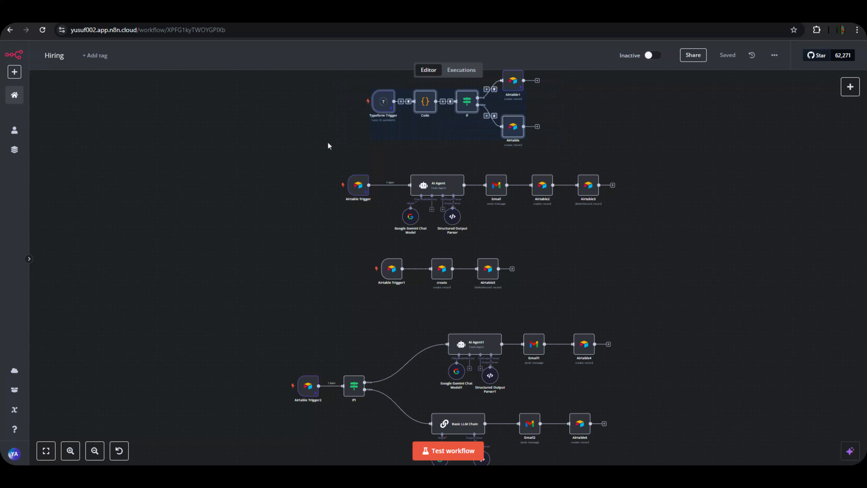
{"action": "left_click_drag", "start_coordinate": [324, 150], "coordinate": [720, 254]}
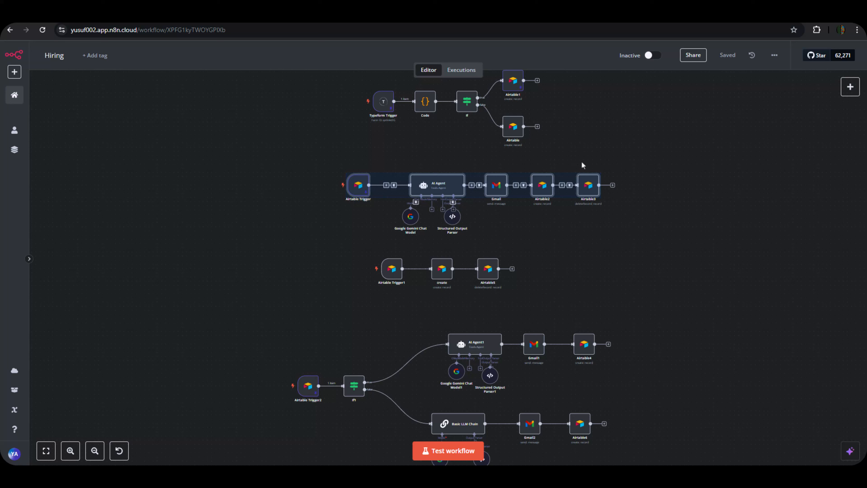
{"action": "left_click", "coordinate": [563, 150]}
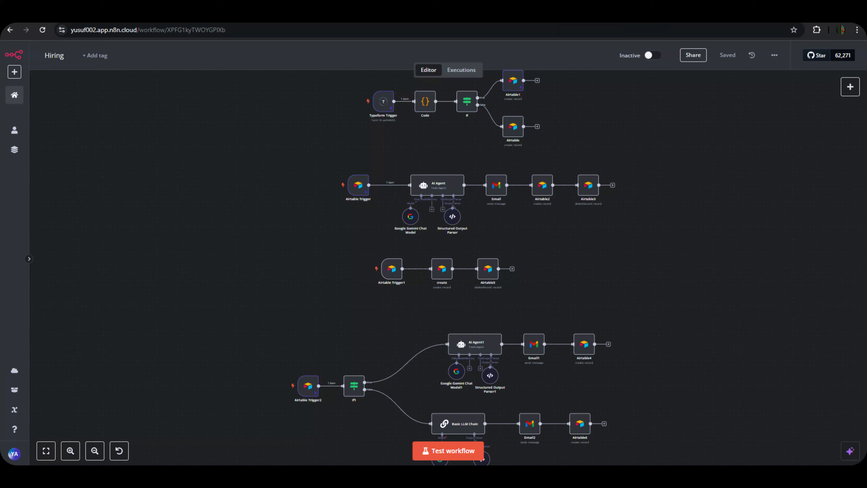
Create a new Typeform form, starting from scratch.
{"action": "left_click", "coordinate": [590, 17]}
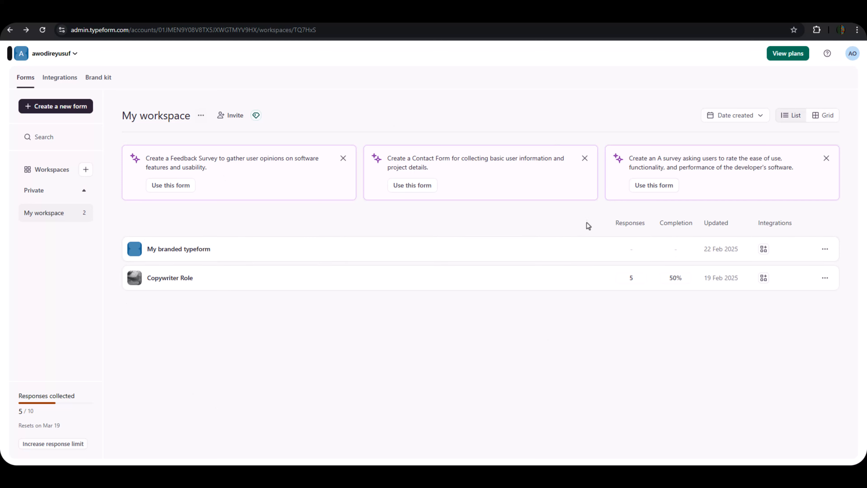
{"action": "left_click", "coordinate": [70, 108]}
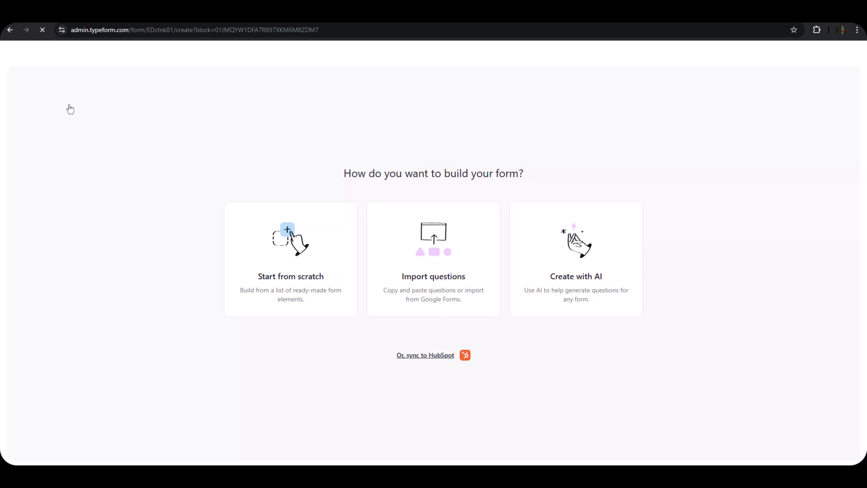
{"action": "left_click", "coordinate": [319, 265]}
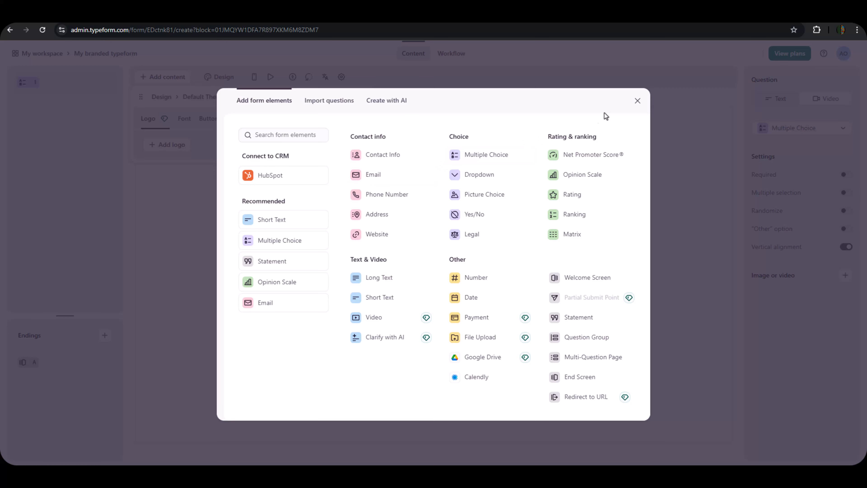
Add a Statement block to the blank form and bring up the hiring document.
{"action": "left_click", "coordinate": [637, 101]}
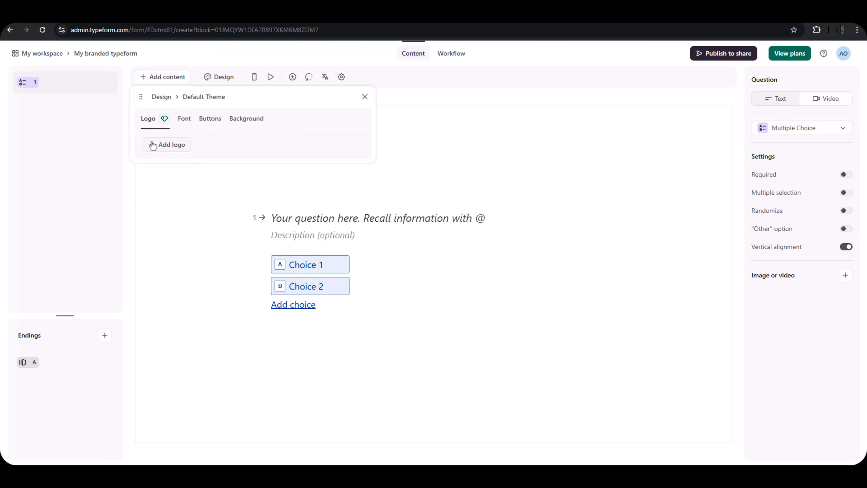
{"action": "left_click", "coordinate": [152, 79]}
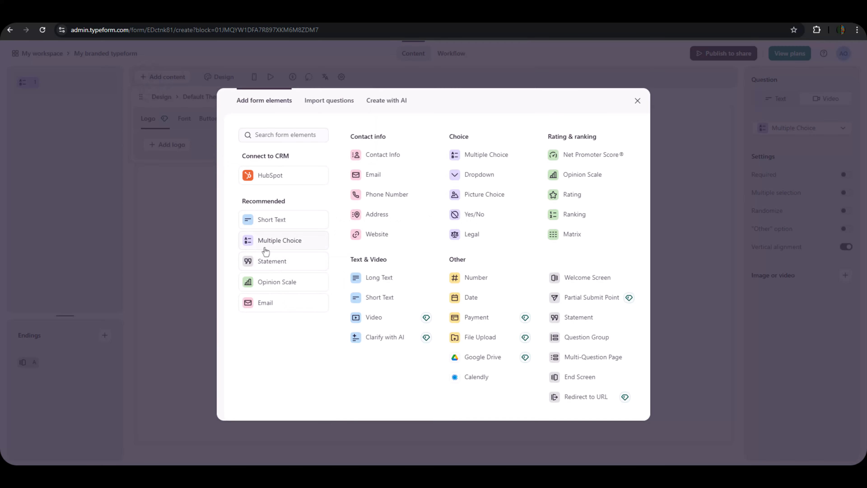
{"action": "left_click", "coordinate": [270, 261]}
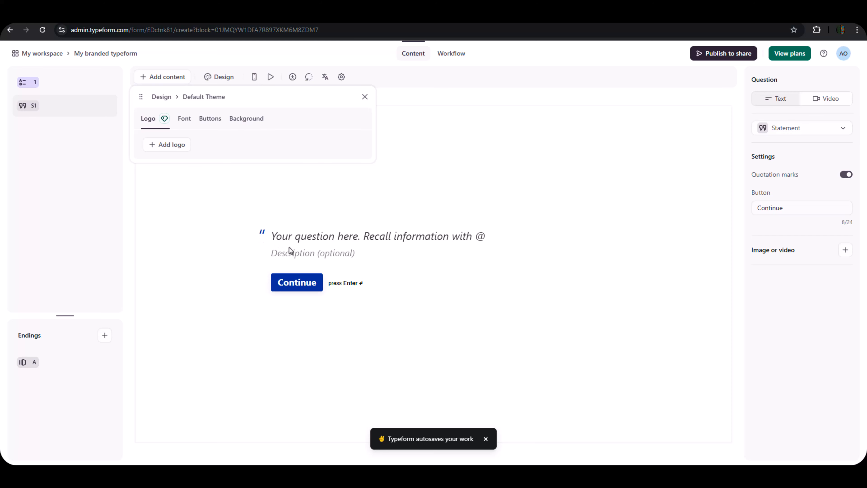
{"action": "left_click", "coordinate": [423, 18]}
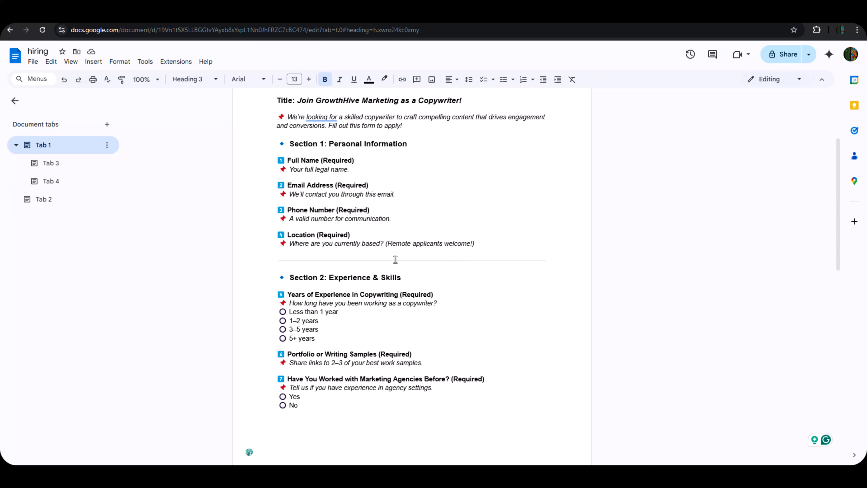
Copy 'Join GrowthHive Marketing as a Copywriter!' from the doc into the statement heading.
{"action": "scroll", "coordinate": [297, 236], "scroll_direction": "up", "scroll_amount": 4}
{"action": "left_click_drag", "start_coordinate": [298, 235], "coordinate": [461, 237]}
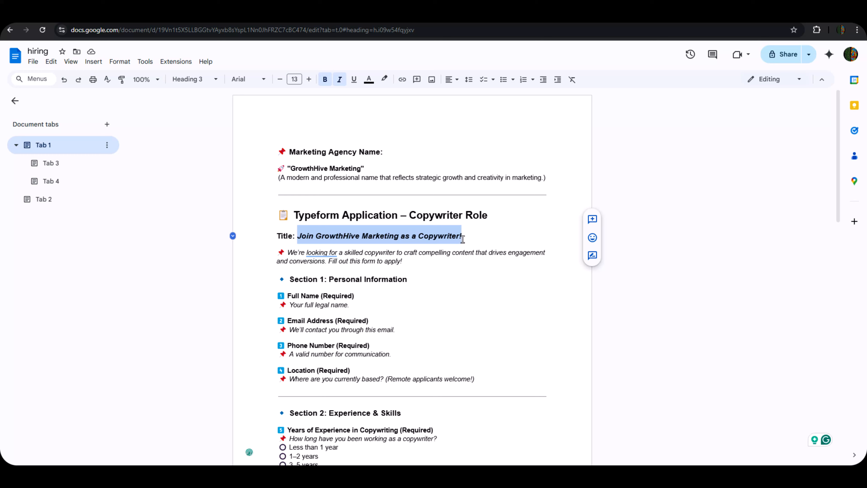
{"action": "right_click", "coordinate": [461, 238]}
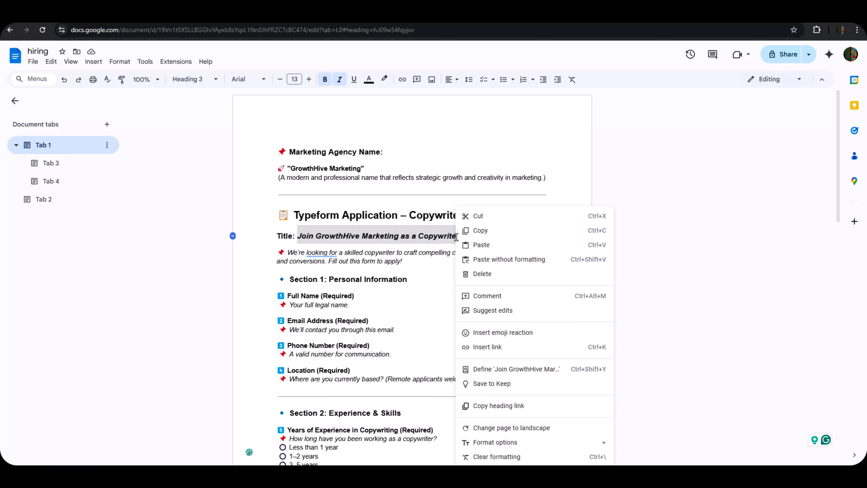
{"action": "left_click", "coordinate": [479, 234]}
{"action": "left_click", "coordinate": [526, 15]}
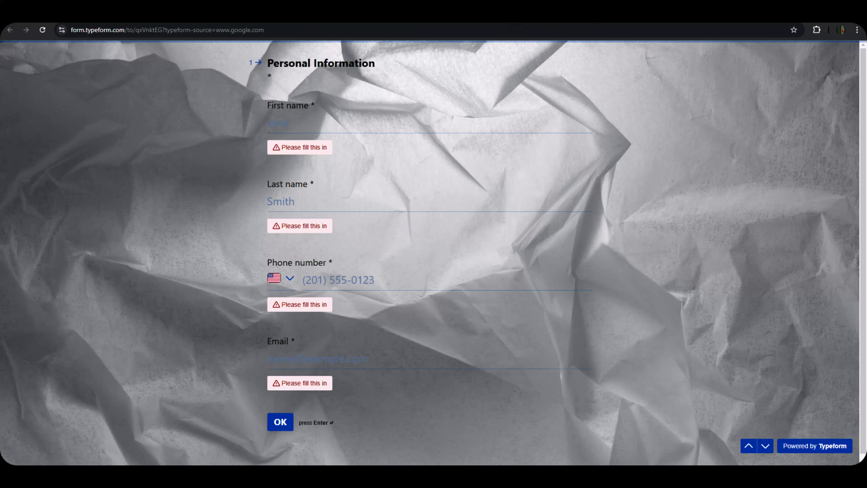
{"action": "left_click", "coordinate": [512, 15]}
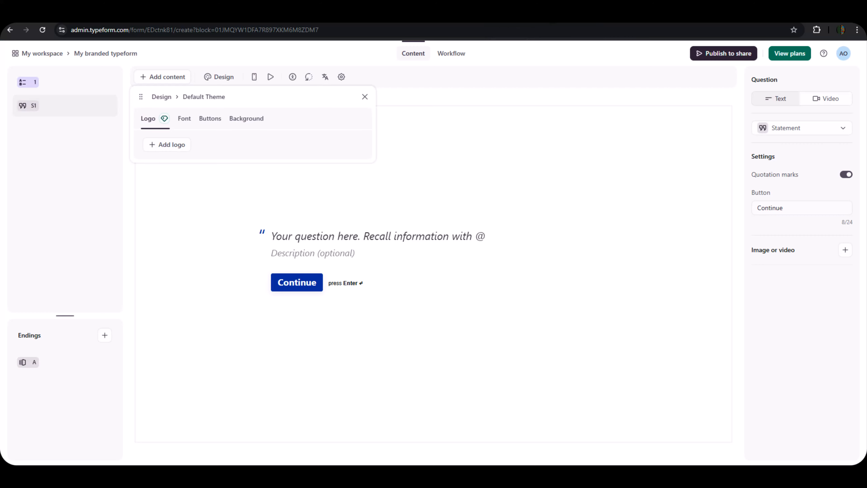
{"action": "left_click", "coordinate": [309, 229]}
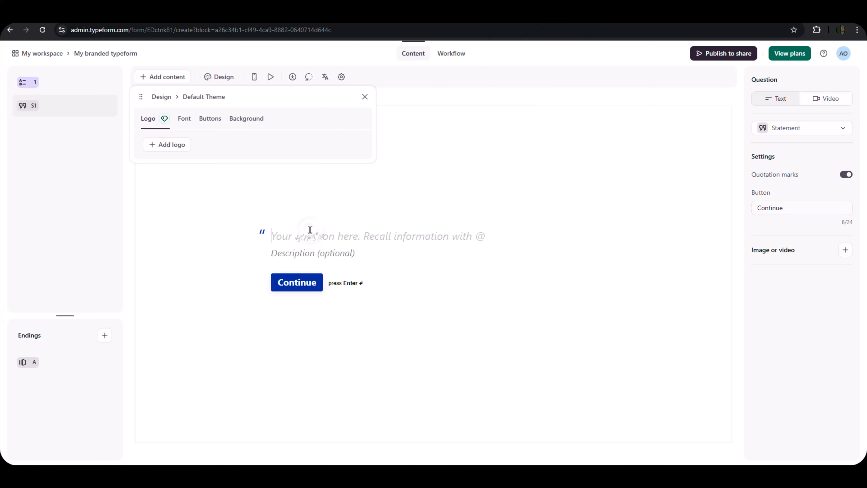
{"action": "key", "text": "ctrl+v"}
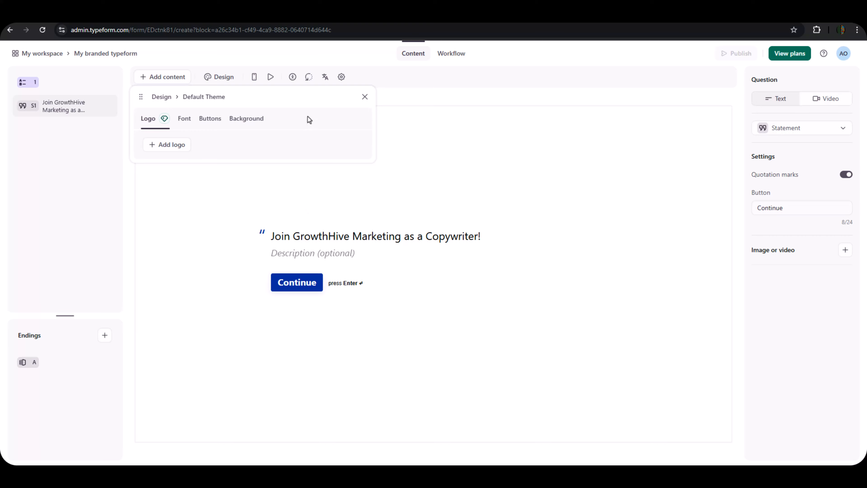
{"action": "left_click", "coordinate": [426, 17]}
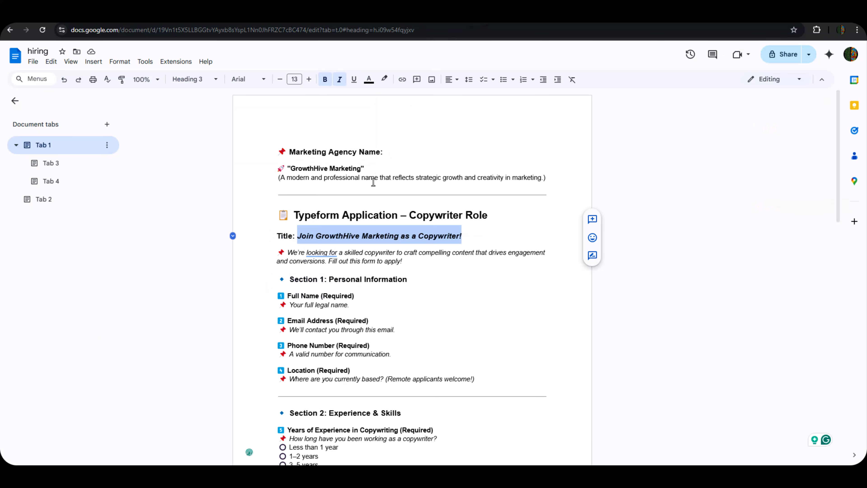
{"action": "scroll", "coordinate": [391, 287], "scroll_direction": "down", "scroll_amount": 5}
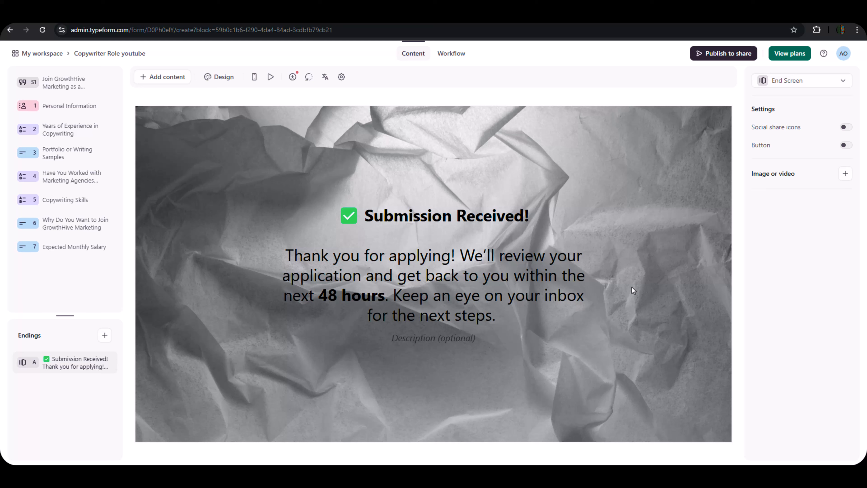
Review questions from Expected Monthly Salary up to the welcome statement, then the Submission Received! ending.
{"action": "left_click", "coordinate": [62, 247]}
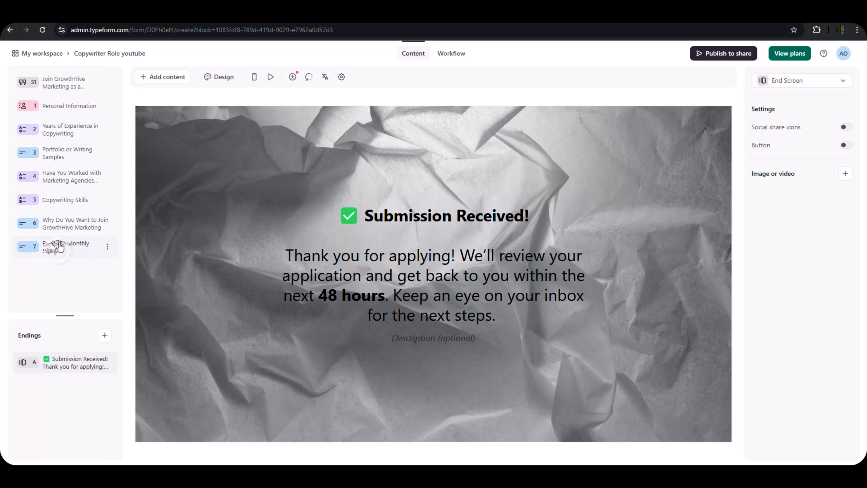
{"action": "left_click", "coordinate": [64, 201]}
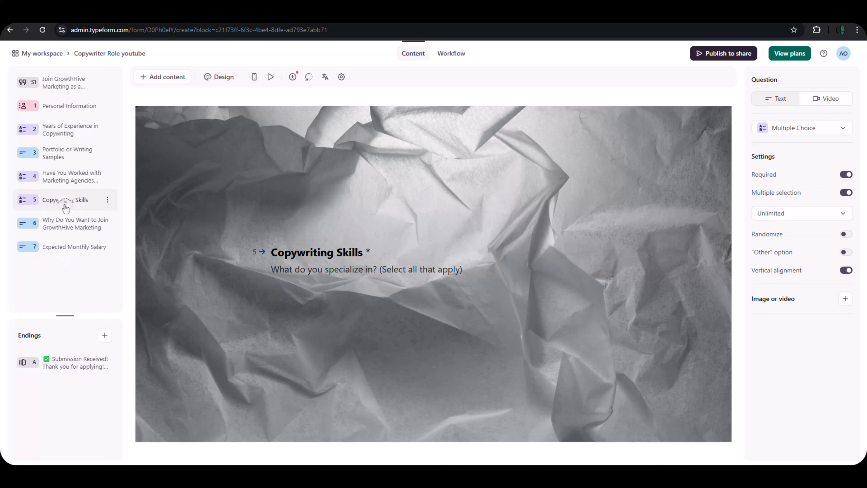
{"action": "left_click", "coordinate": [61, 176]}
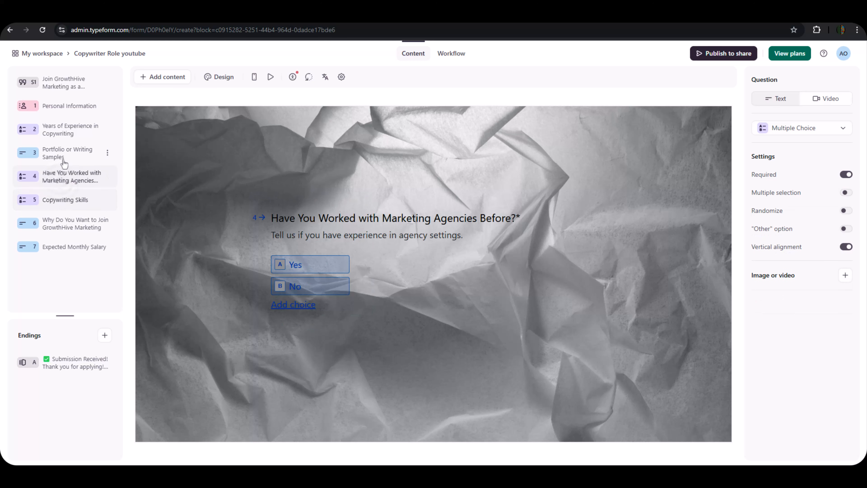
{"action": "left_click", "coordinate": [68, 133]}
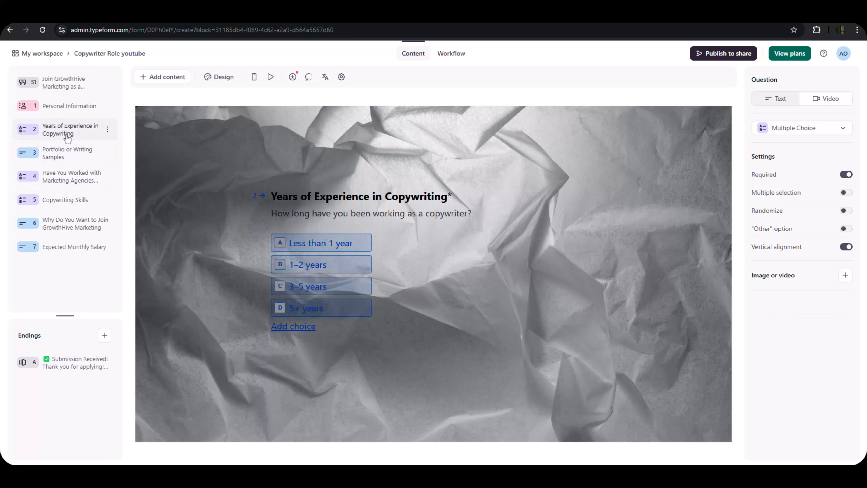
{"action": "left_click", "coordinate": [62, 108]}
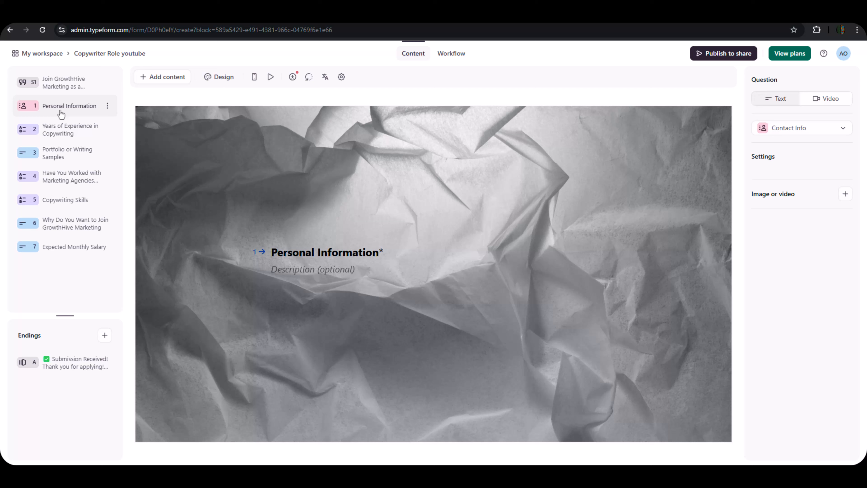
{"action": "left_click", "coordinate": [61, 85]}
{"action": "left_click", "coordinate": [75, 362]}
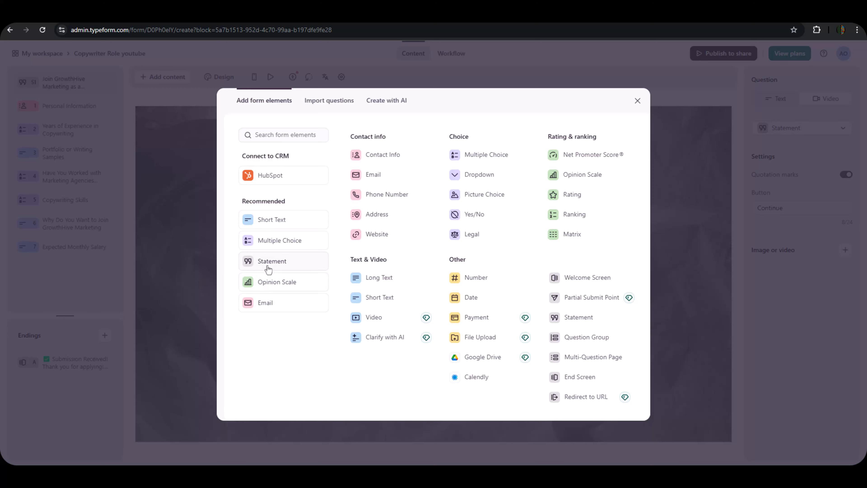
Close the element list and show the Personal Information question with name, phone and email fields.
{"action": "left_click", "coordinate": [167, 274]}
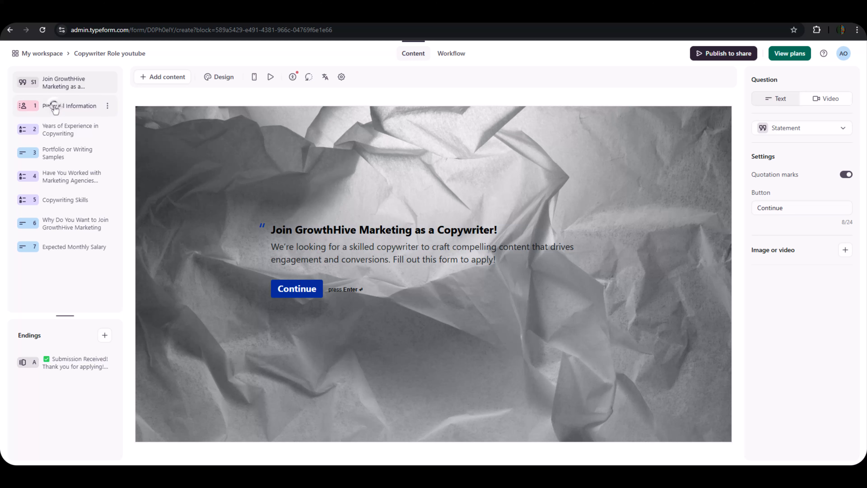
{"action": "left_click", "coordinate": [56, 106]}
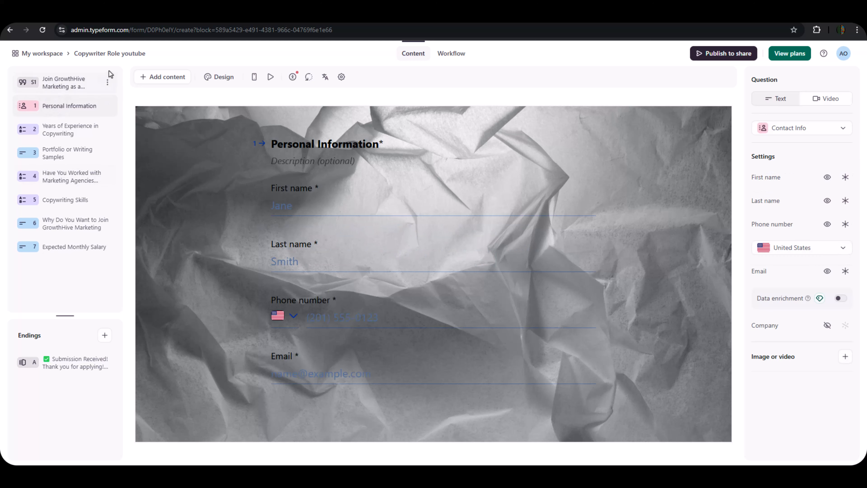
{"action": "left_click", "coordinate": [107, 83]}
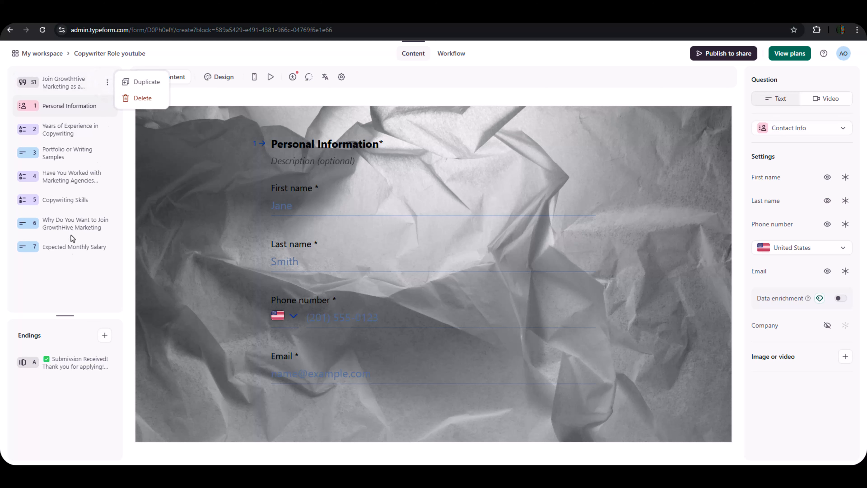
{"action": "left_click", "coordinate": [65, 274]}
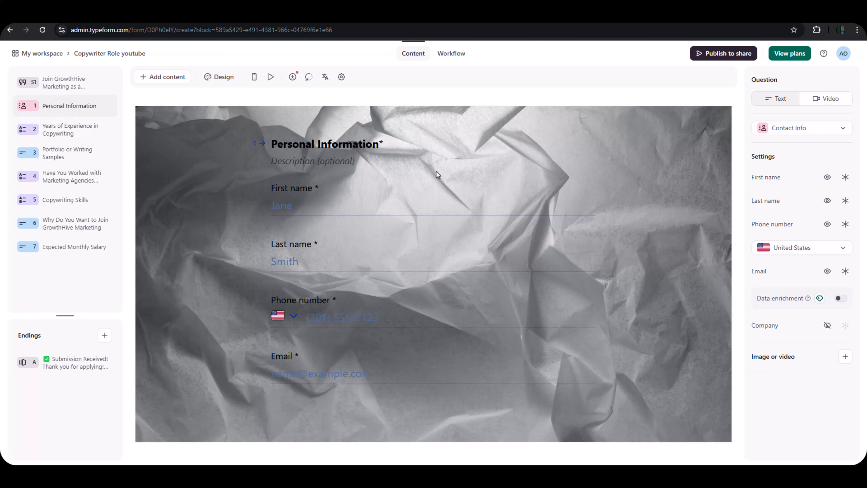
{"action": "left_click", "coordinate": [152, 78]}
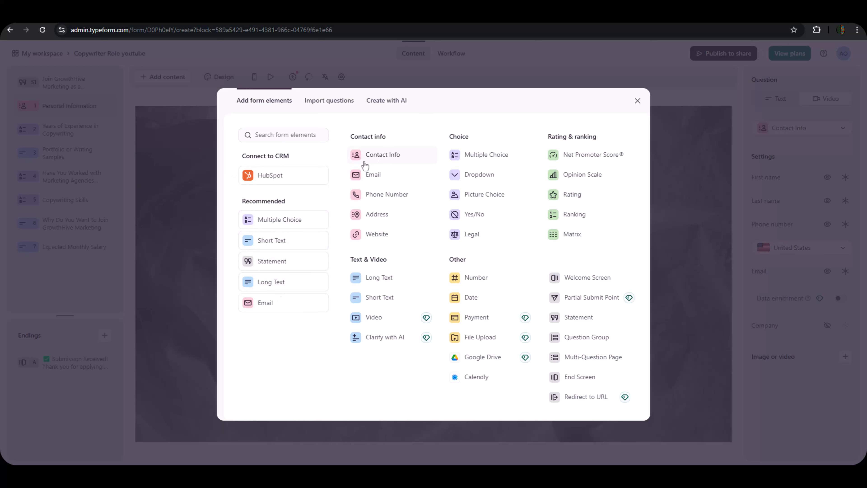
{"action": "left_click", "coordinate": [638, 100]}
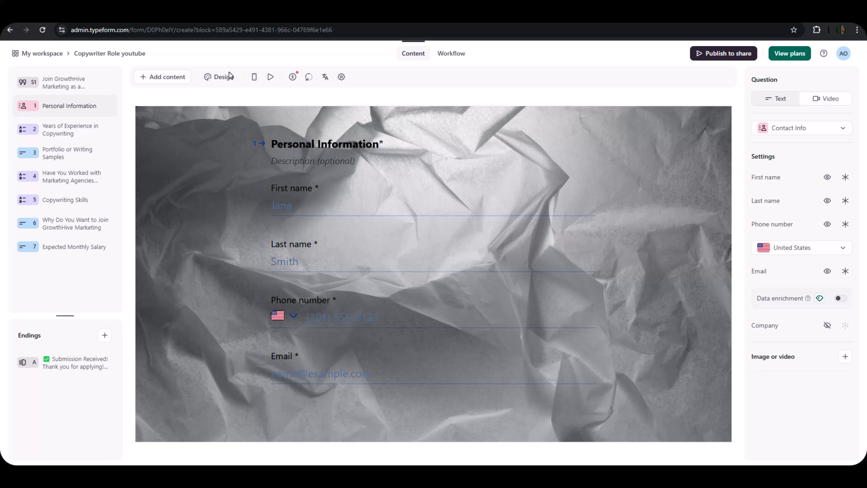
Browse the theme gallery without changing the theme, then show the Years of Experience in Copywriting question.
{"action": "left_click", "coordinate": [226, 80]}
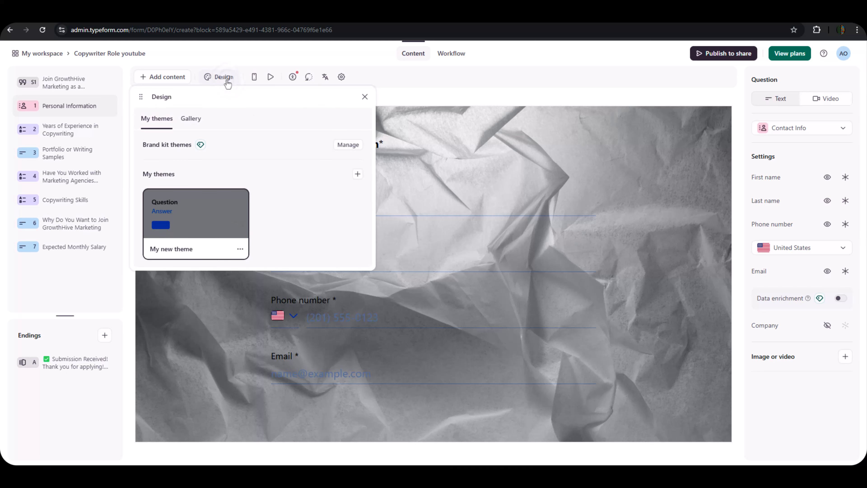
{"action": "left_click", "coordinate": [190, 119]}
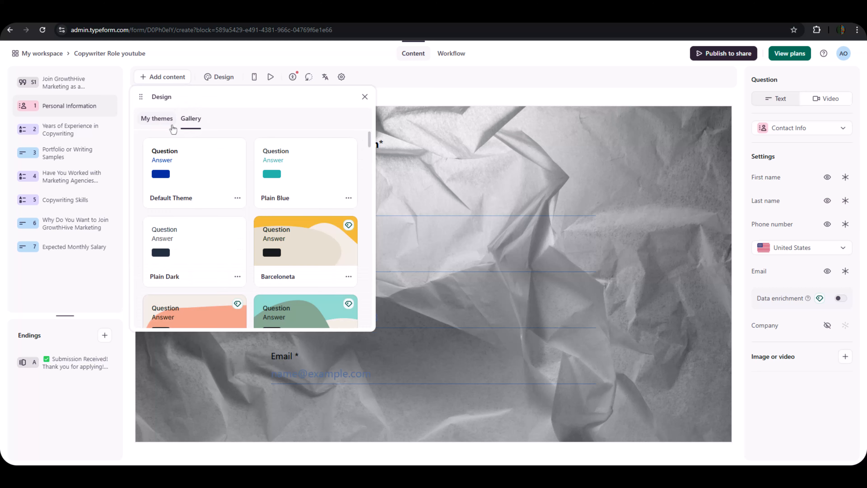
{"action": "left_click", "coordinate": [158, 119]}
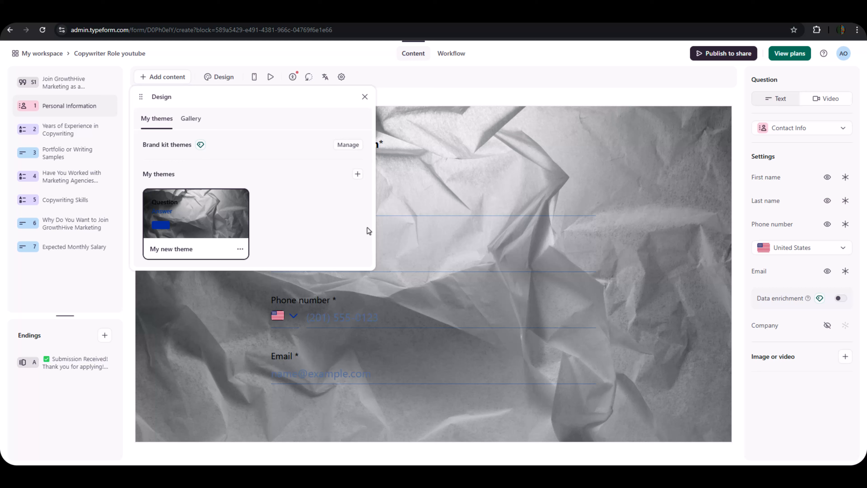
{"action": "left_click", "coordinate": [364, 97]}
{"action": "left_click", "coordinate": [58, 133]}
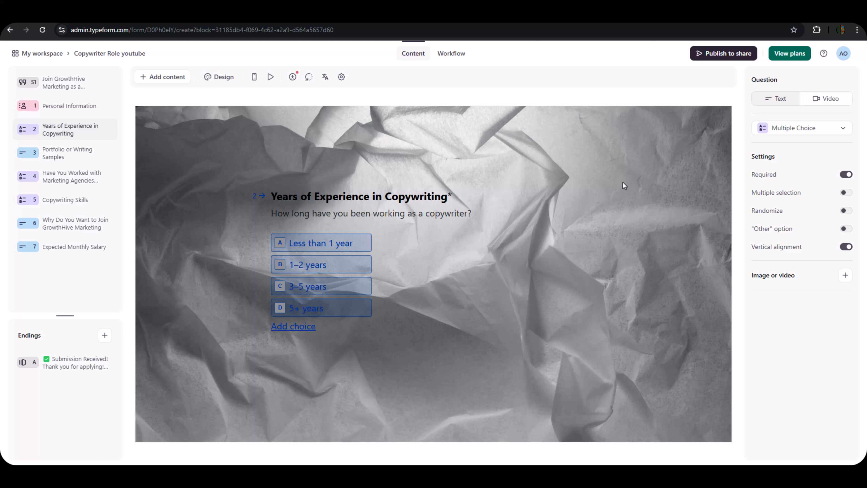
{"action": "left_click", "coordinate": [791, 128]}
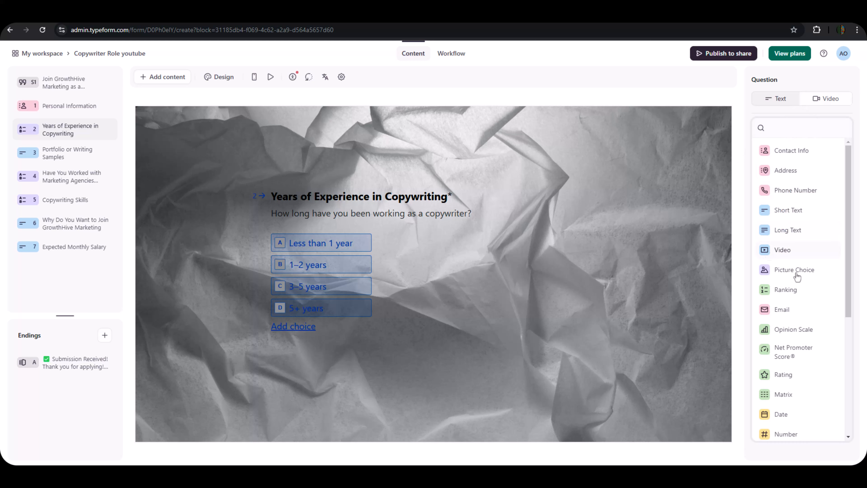
{"action": "left_click", "coordinate": [788, 460]}
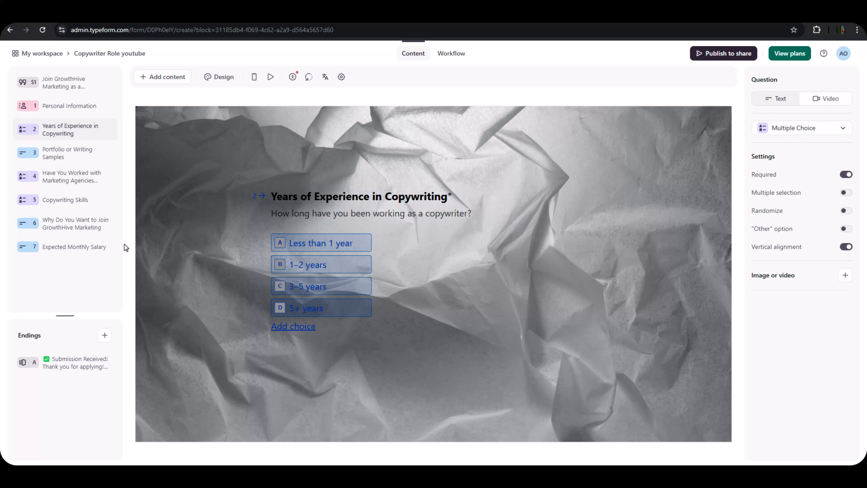
{"action": "left_click", "coordinate": [68, 152]}
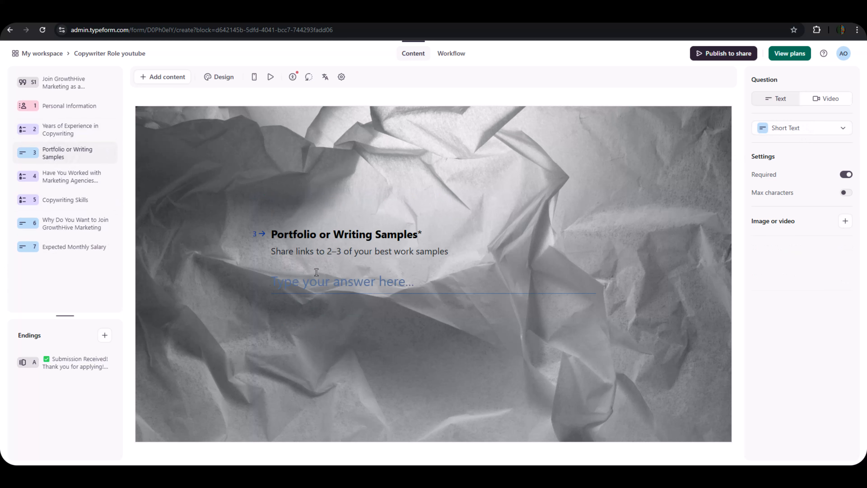
{"action": "left_click", "coordinate": [64, 200]}
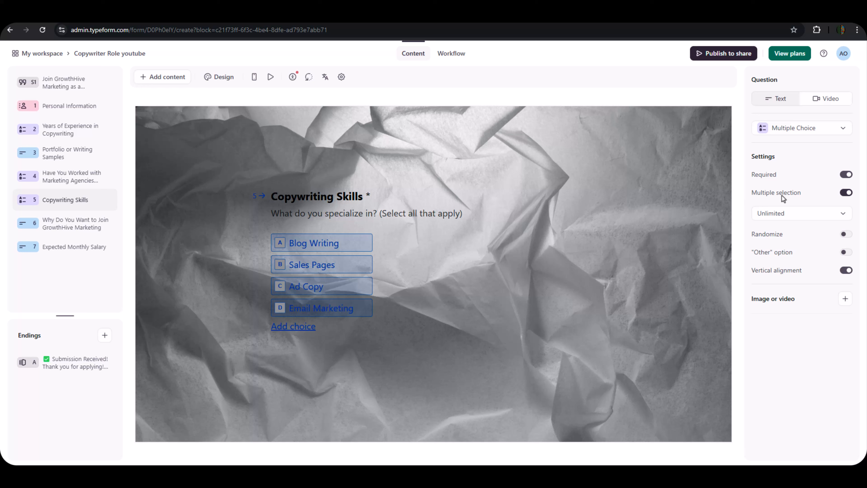
{"action": "left_click", "coordinate": [845, 192]}
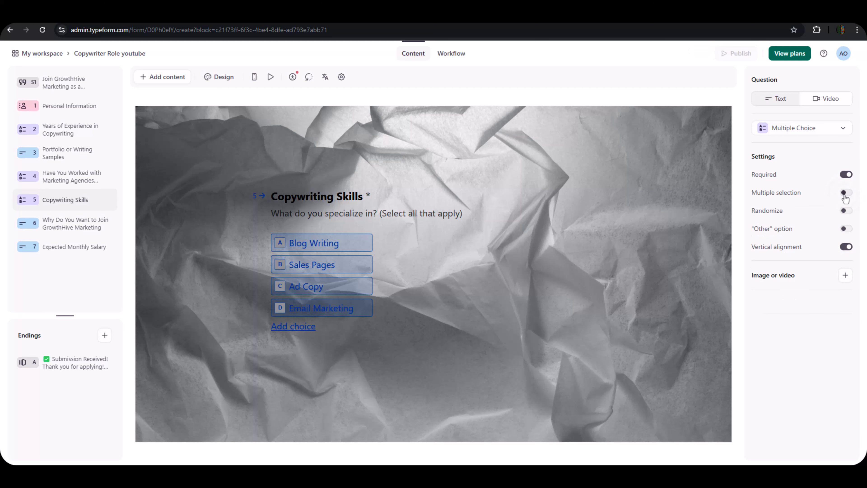
{"action": "left_click", "coordinate": [845, 195]}
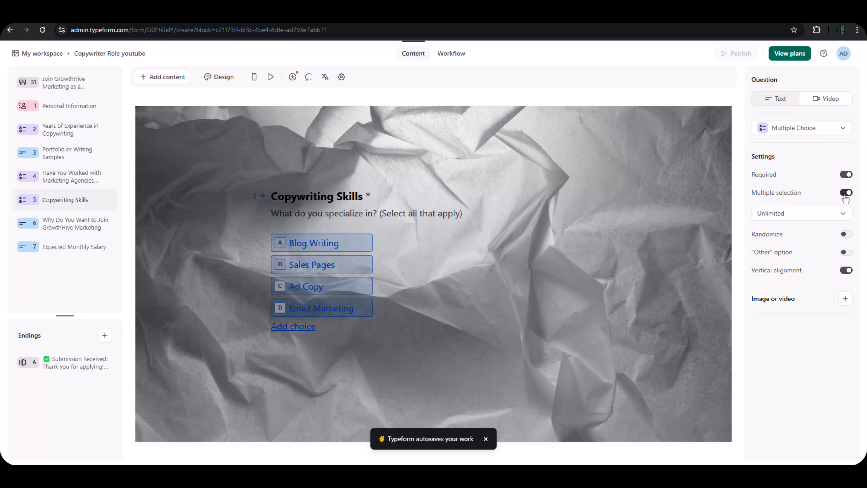
{"action": "left_click", "coordinate": [47, 135]}
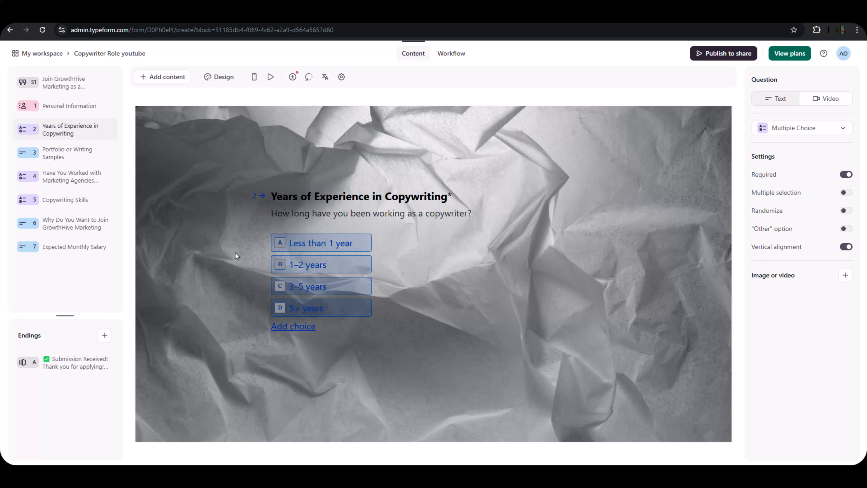
Review the joining GrowthHive and marketing agencies questions, then show the Submission Received! ending.
{"action": "left_click", "coordinate": [59, 230]}
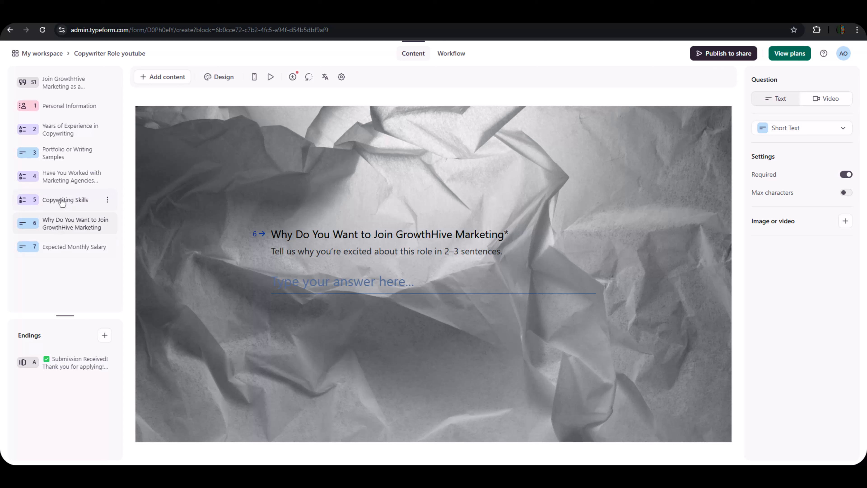
{"action": "left_click", "coordinate": [65, 178]}
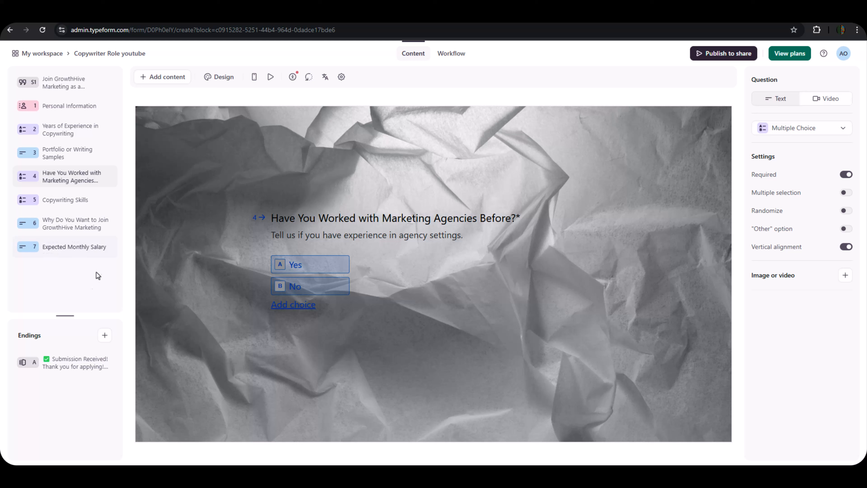
{"action": "left_click", "coordinate": [68, 372]}
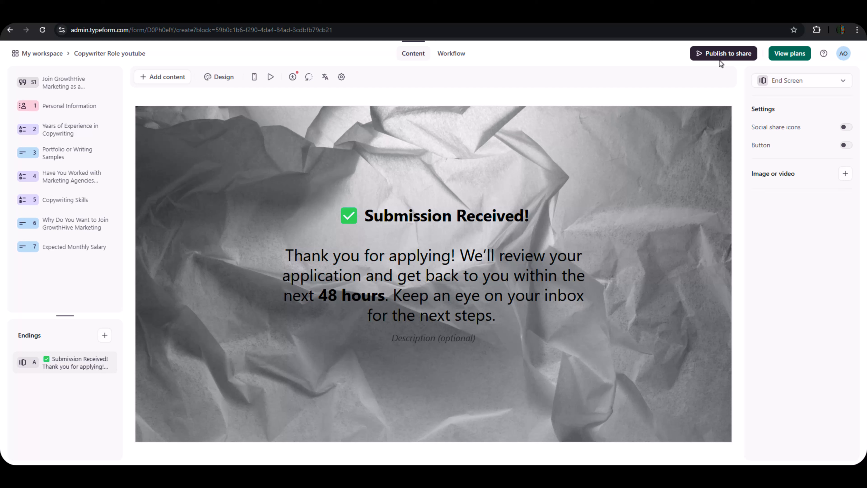
Publish the Copywriter Role youtube form, preview its first question, then return to the editor.
{"action": "left_click", "coordinate": [728, 54]}
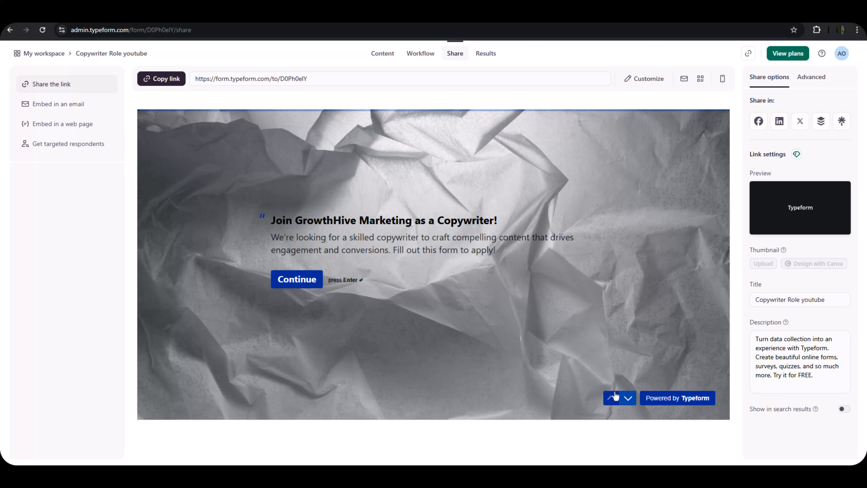
{"action": "left_click", "coordinate": [628, 397]}
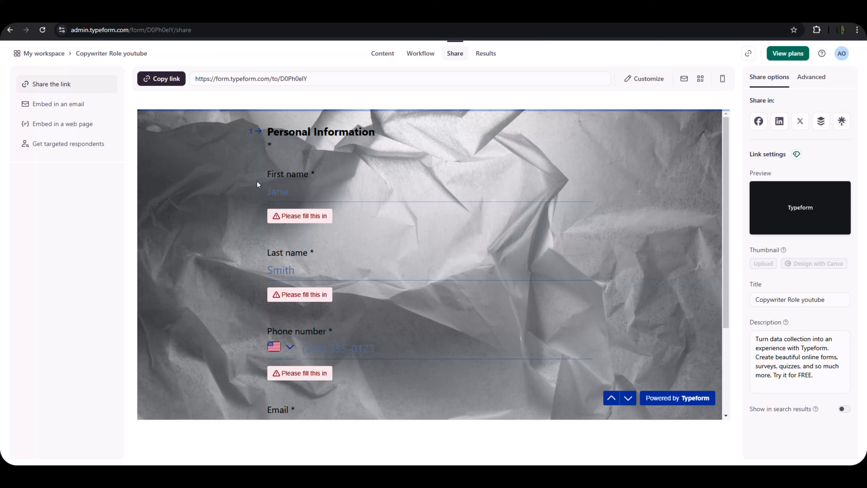
{"action": "left_click", "coordinate": [10, 29]}
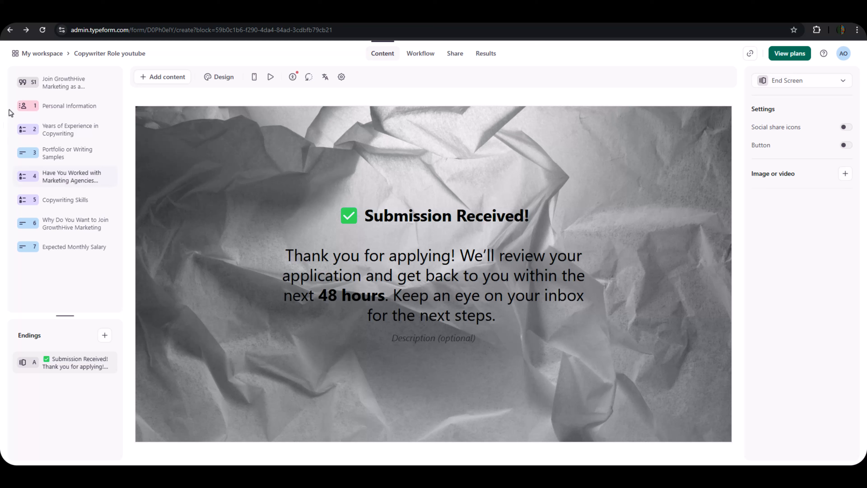
Leave First name, Last name and Phone number required, publish the edits, and copy the form link.
{"action": "left_click", "coordinate": [51, 109]}
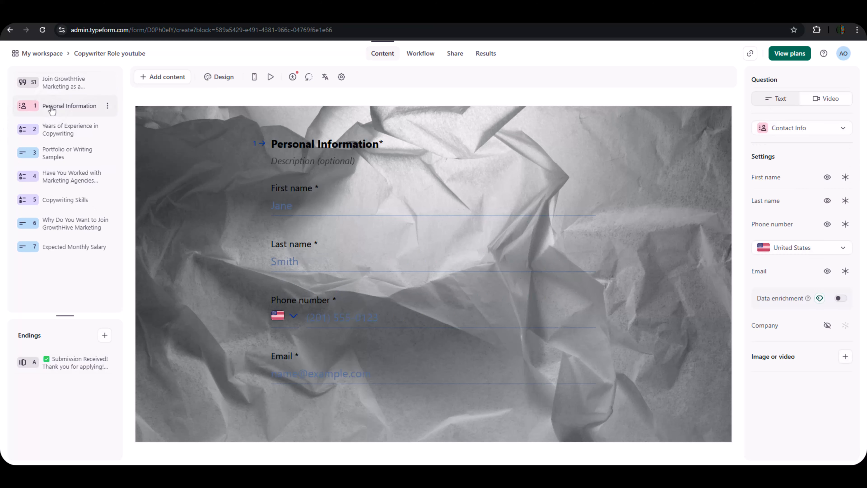
{"action": "left_click", "coordinate": [846, 177]}
{"action": "left_click", "coordinate": [846, 201]}
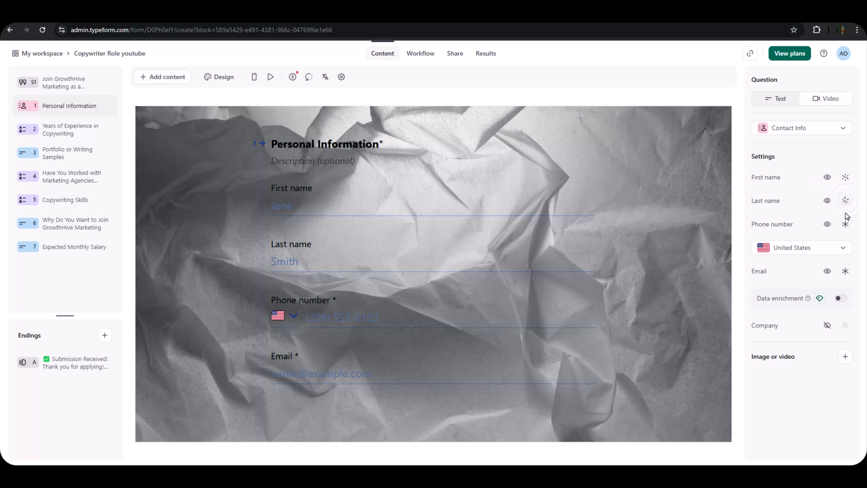
{"action": "left_click", "coordinate": [845, 225]}
{"action": "left_click", "coordinate": [846, 177]}
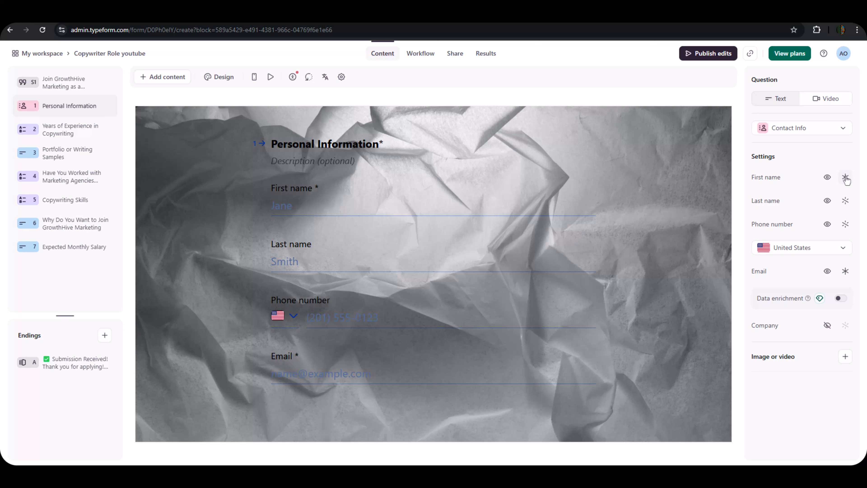
{"action": "left_click", "coordinate": [846, 224]}
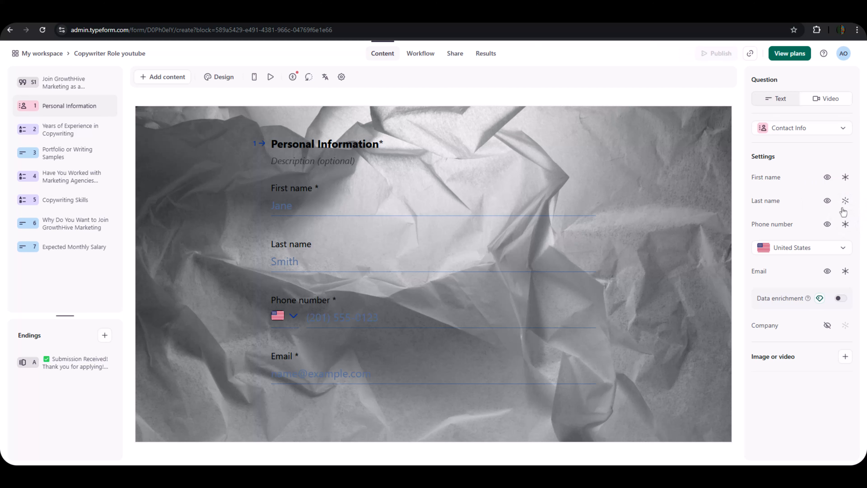
{"action": "left_click", "coordinate": [846, 201]}
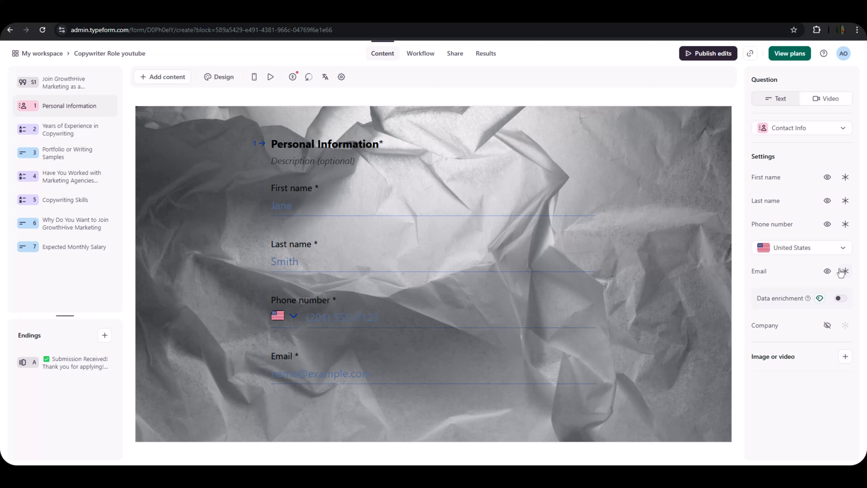
{"action": "left_click", "coordinate": [699, 57]}
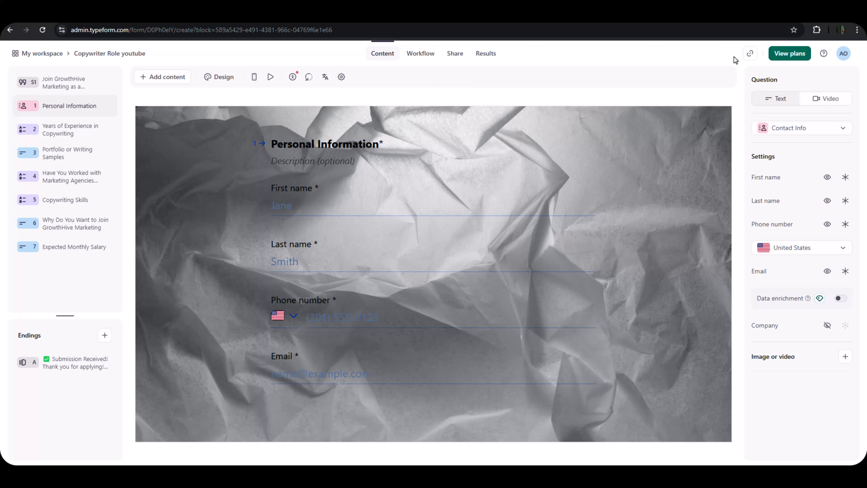
{"action": "left_click", "coordinate": [751, 55]}
{"action": "left_click", "coordinate": [695, 15]}
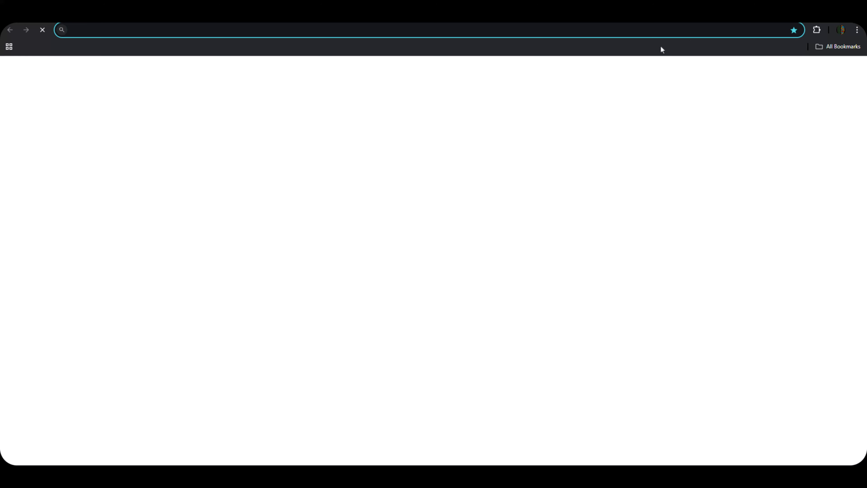
{"action": "type", "text": "https://form.typeform.com/to/D0Ph0elY"}
{"action": "key", "text": "Return"}
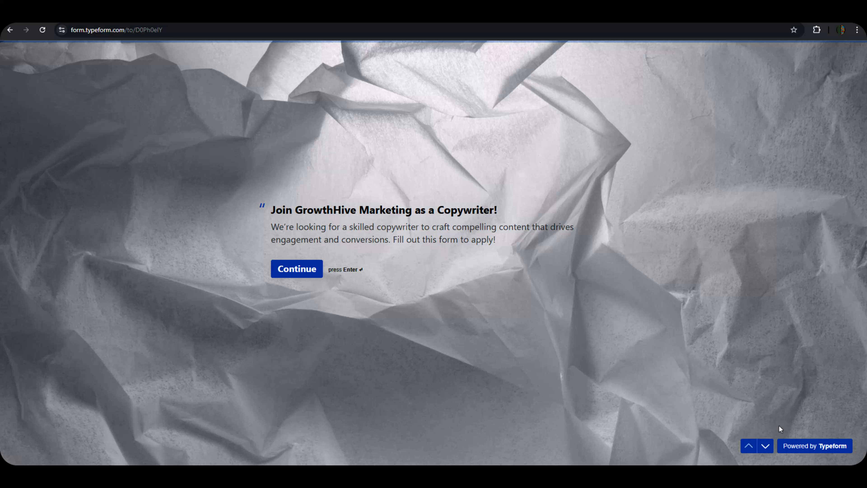
{"action": "left_click", "coordinate": [766, 446]}
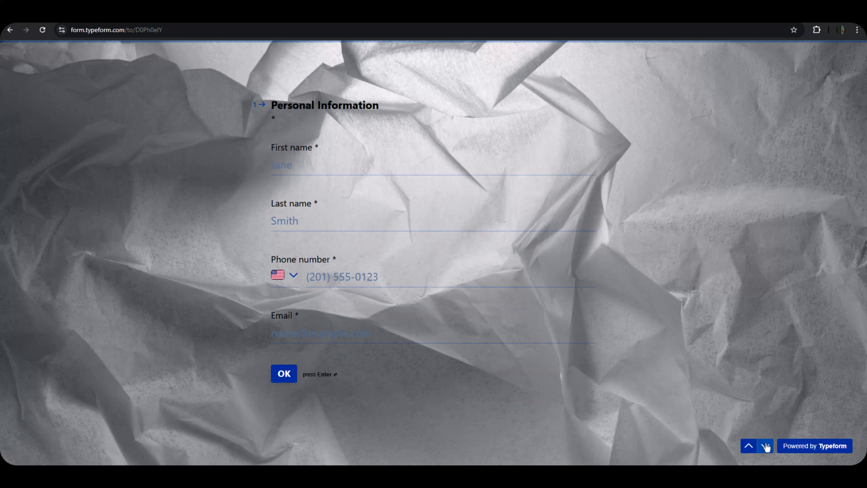
{"action": "left_click", "coordinate": [749, 450]}
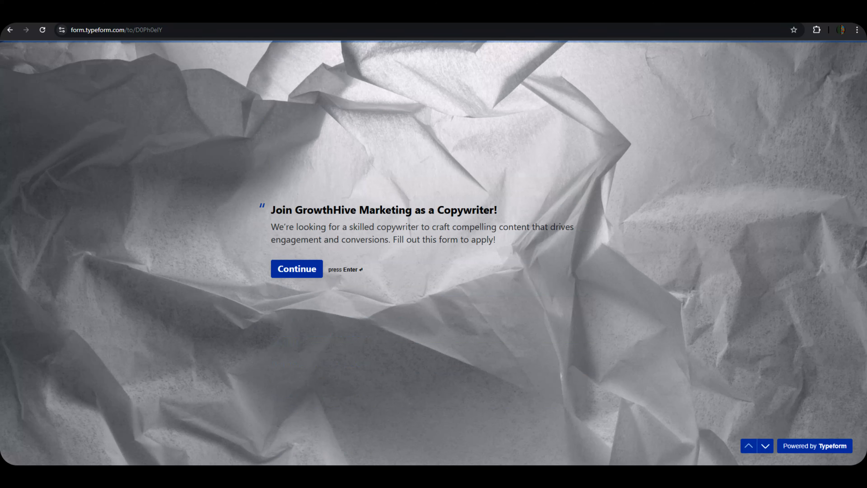
{"action": "key", "text": "ctrl+shift+Tab"}
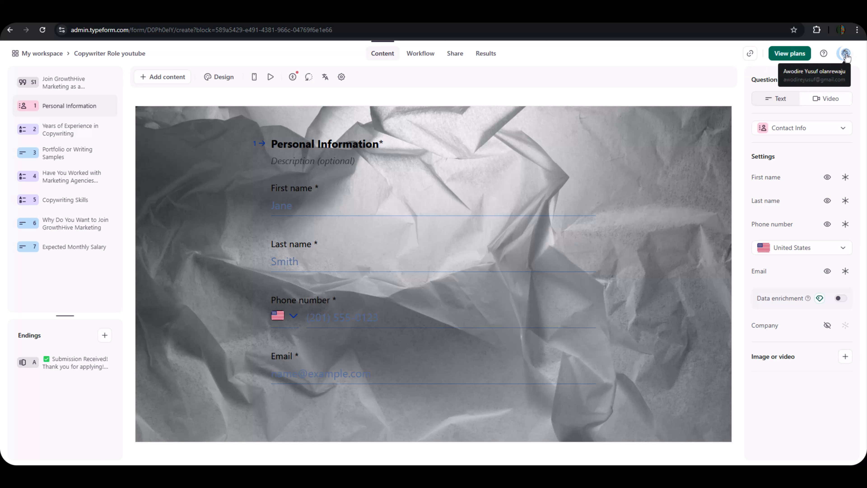
In the Personal tokens settings, start a new token named 'hiring youtube'.
{"action": "left_click", "coordinate": [843, 55]}
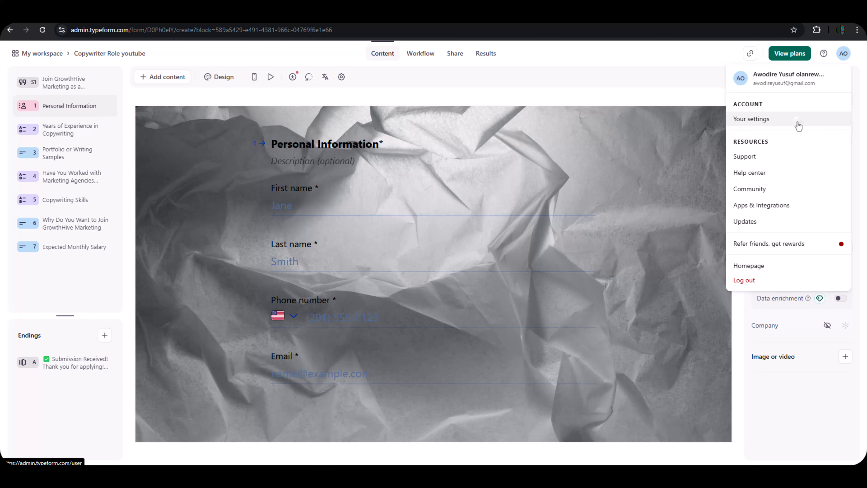
{"action": "left_click", "coordinate": [797, 120]}
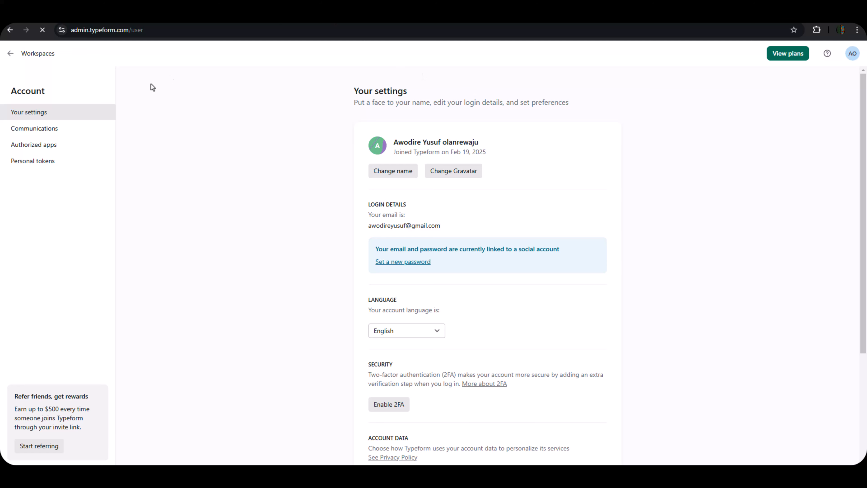
{"action": "left_click", "coordinate": [51, 165]}
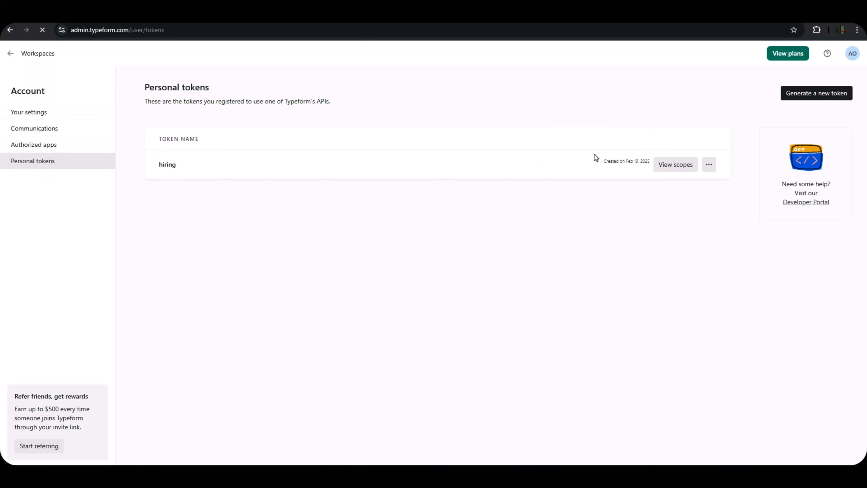
{"action": "left_click", "coordinate": [807, 94]}
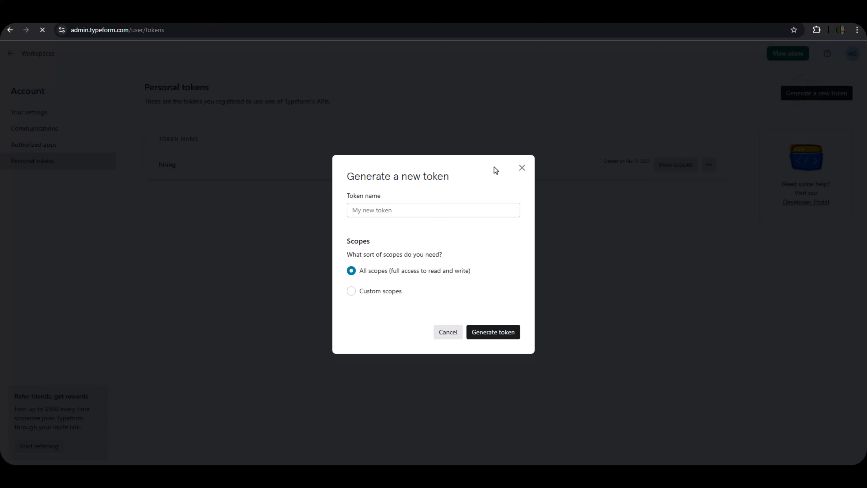
{"action": "left_click", "coordinate": [377, 210]}
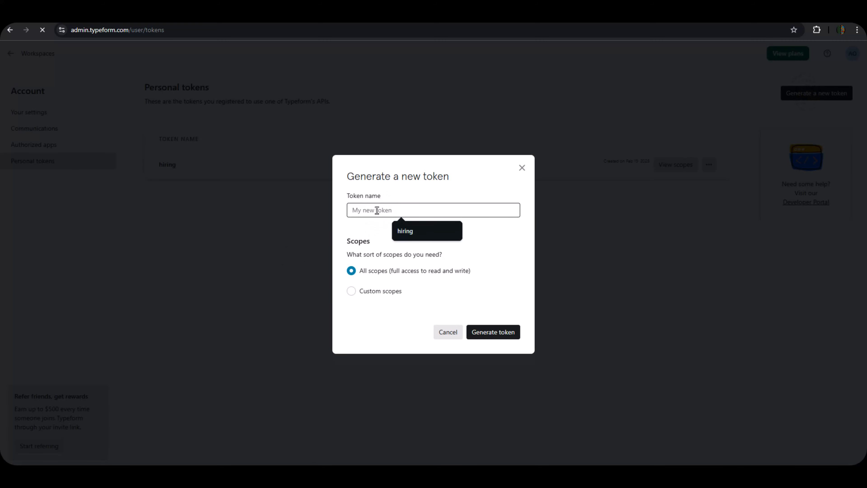
{"action": "left_click", "coordinate": [417, 228]}
{"action": "type", "text": "youtube"}
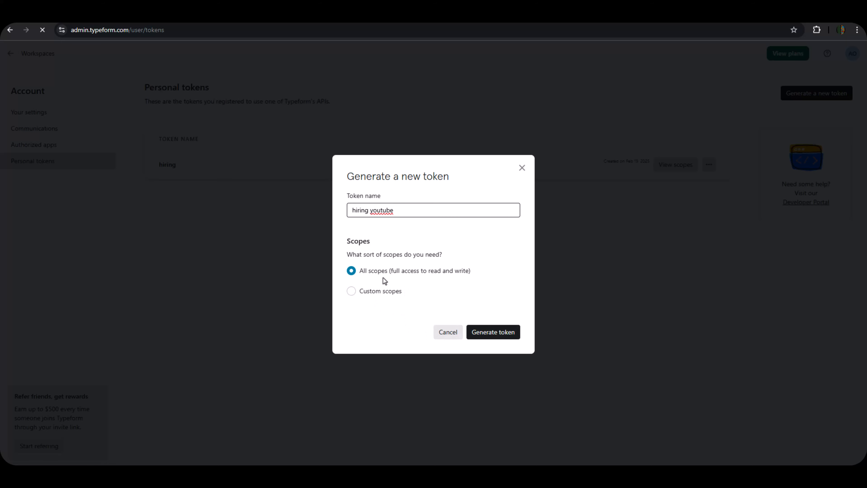
Generate the hiring youtube token with full access, copy its value, and return to n8n.
{"action": "left_click", "coordinate": [485, 331]}
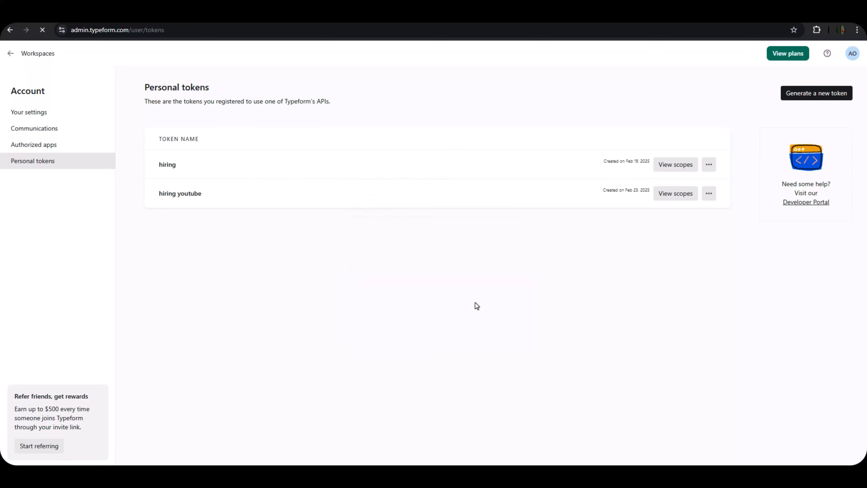
{"action": "left_click", "coordinate": [507, 233]}
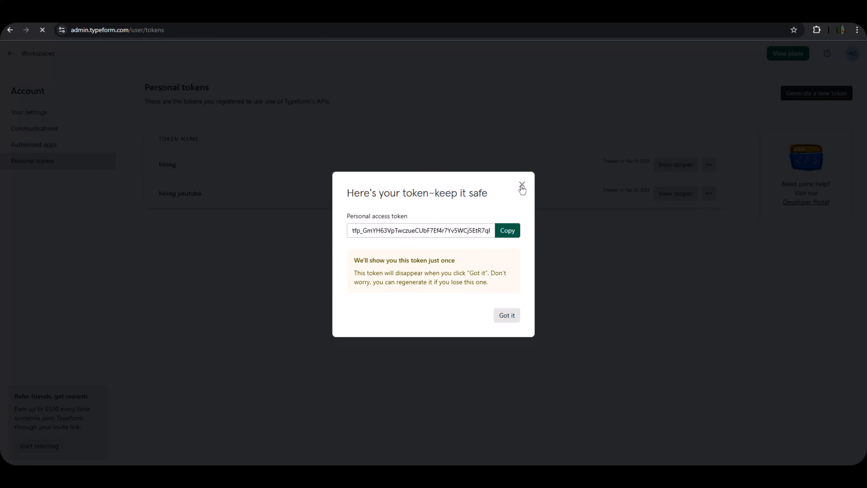
{"action": "left_click", "coordinate": [508, 230]}
{"action": "left_click", "coordinate": [506, 315]}
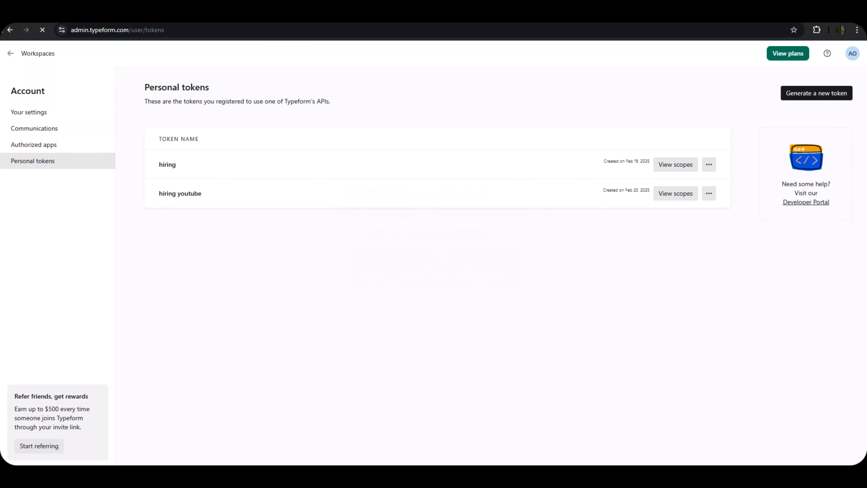
{"action": "left_click", "coordinate": [116, 14]}
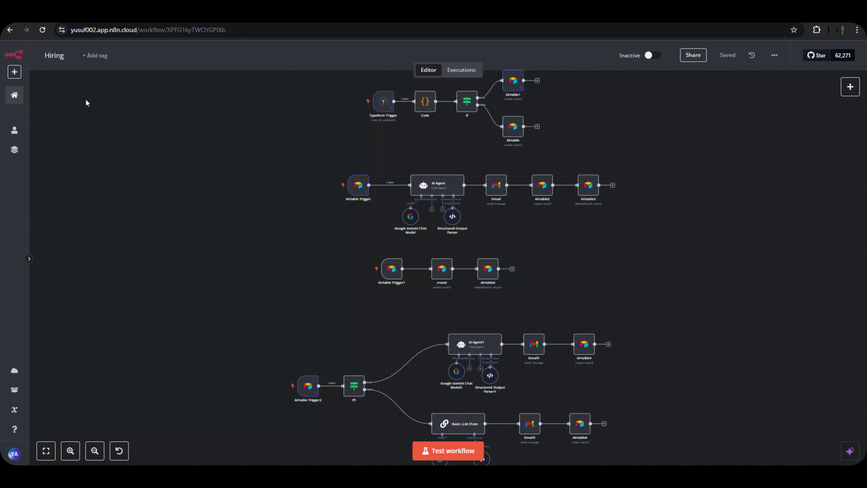
Create a new empty workflow in the Personal project and save it.
{"action": "right_click", "coordinate": [20, 70]}
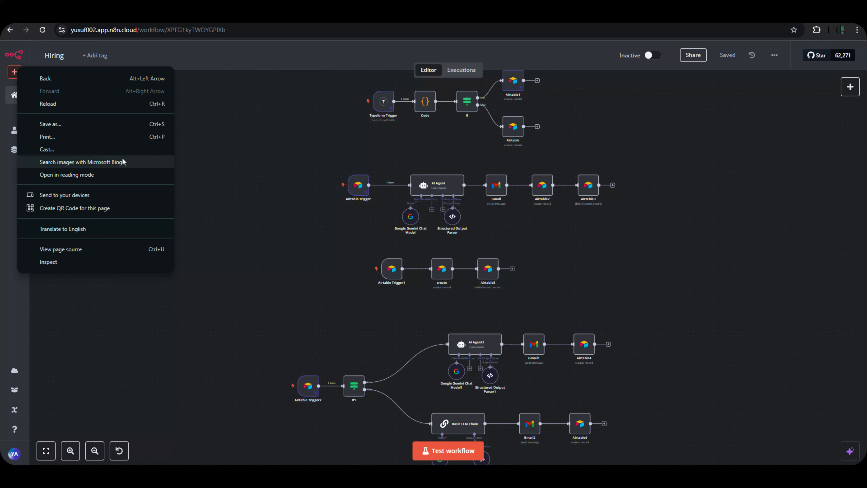
{"action": "left_click", "coordinate": [205, 148]}
{"action": "left_click", "coordinate": [16, 74]}
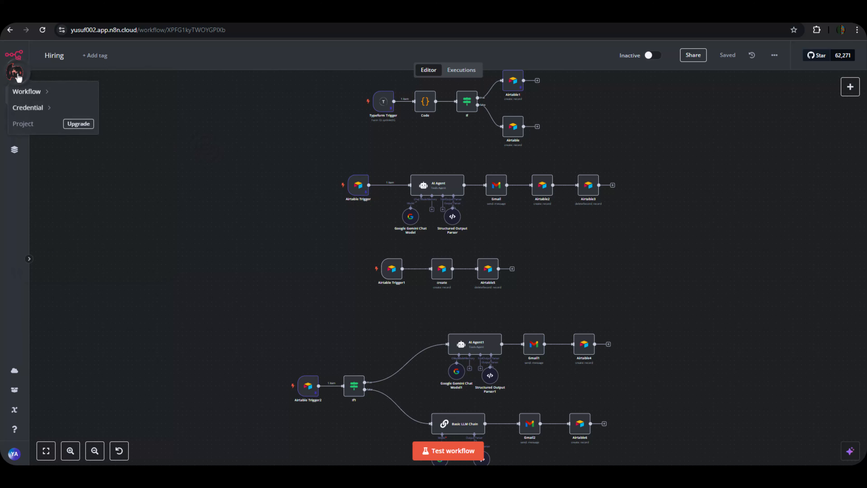
{"action": "mouse_move", "coordinate": [33, 98]}
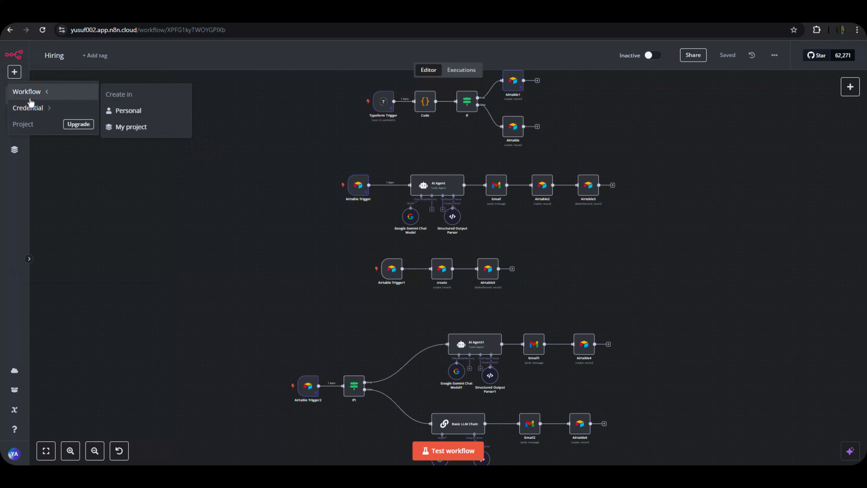
{"action": "left_click", "coordinate": [122, 111]}
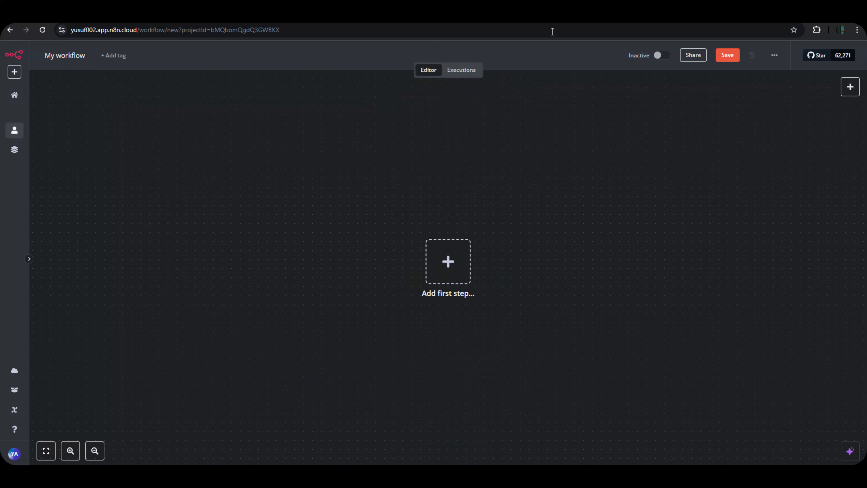
{"action": "left_click", "coordinate": [727, 55]}
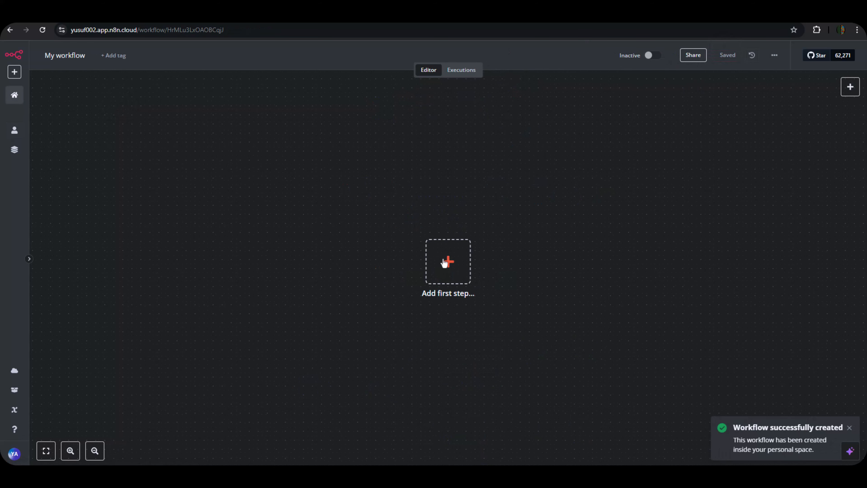
Rename the workflow to 'hiring yt'.
{"action": "left_click", "coordinate": [76, 56]}
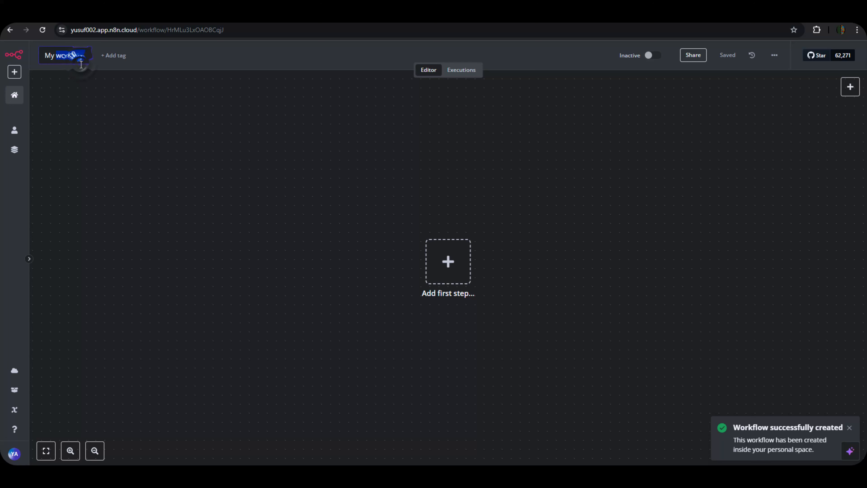
{"action": "left_click", "coordinate": [78, 56]}
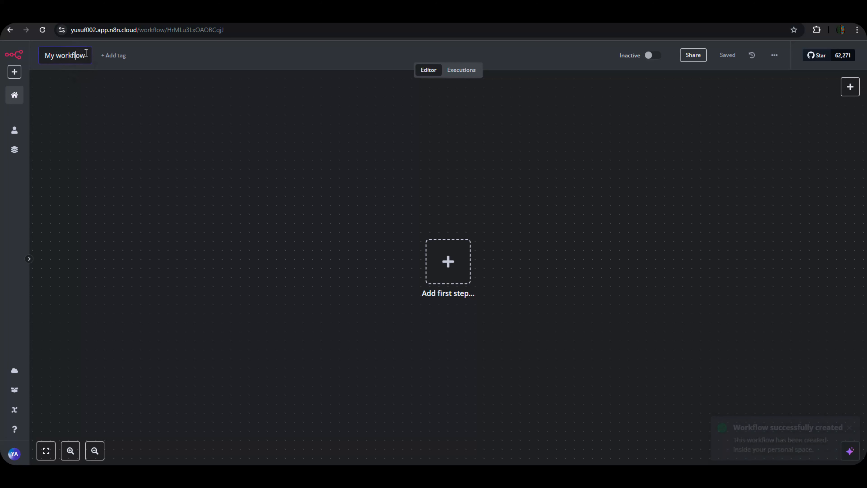
{"action": "key", "text": "BackSpace"}
{"action": "key", "text": "BackSpace"}
{"action": "key", "text": "BackSpace"}
{"action": "key", "text": "BackSpace"}
{"action": "key", "text": "BackSpace"}
{"action": "key", "text": "BackSpace"}
{"action": "key", "text": "BackSpace"}
{"action": "key", "text": "BackSpace"}
{"action": "key", "text": "BackSpace"}
{"action": "key", "text": "BackSpace"}
{"action": "key", "text": "BackSpace"}
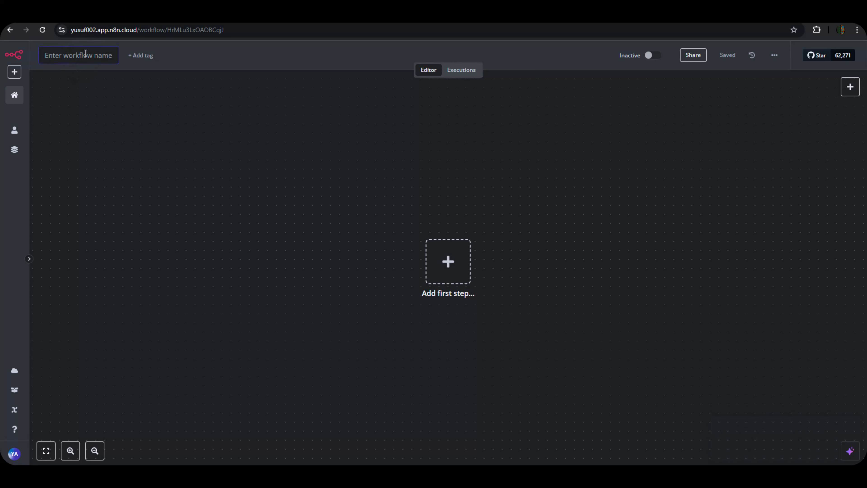
{"action": "type", "text": "hiring t"}
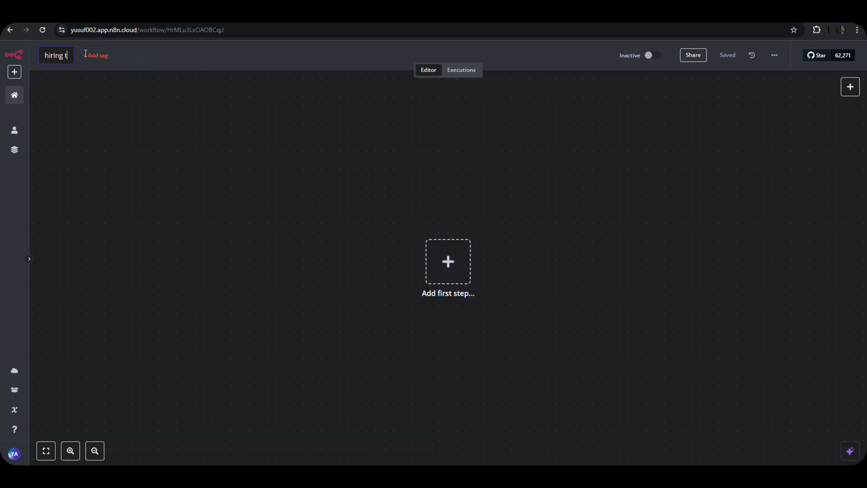
{"action": "key", "text": "BackSpace"}
{"action": "type", "text": "yt"}
{"action": "left_click", "coordinate": [145, 136]}
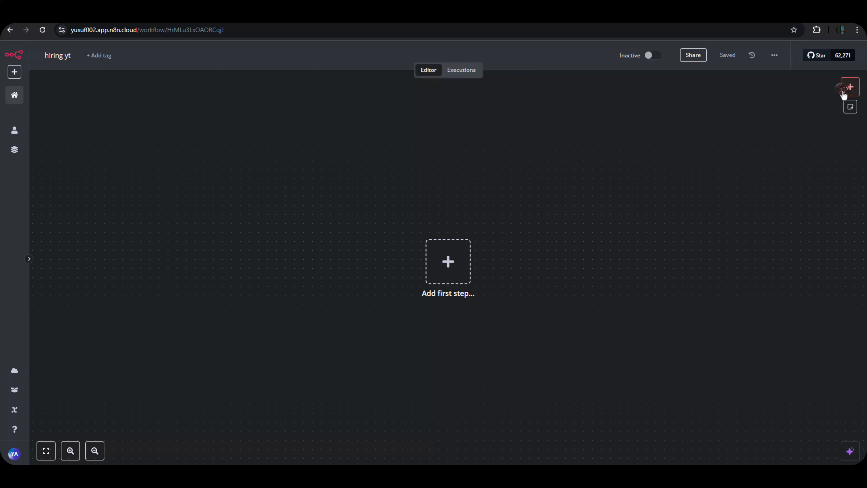
Add a Typeform Trigger and create a new Typeform credential with the pasted access token.
{"action": "left_click", "coordinate": [848, 88]}
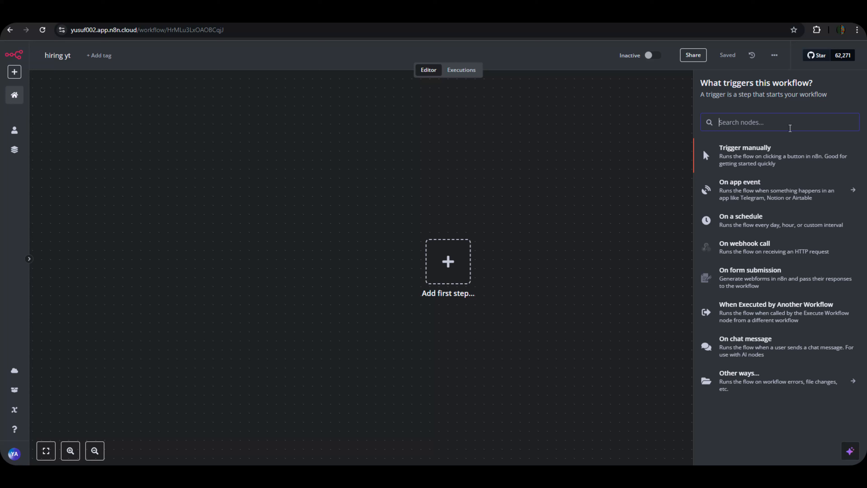
{"action": "type", "text": "typ"}
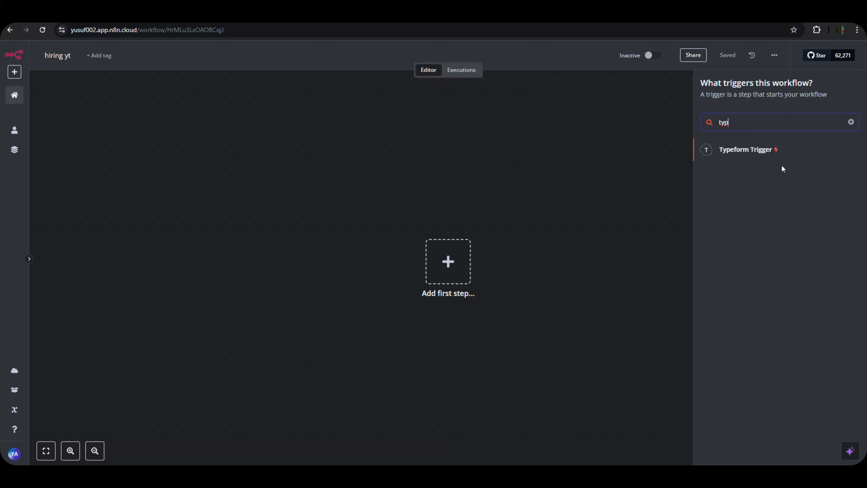
{"action": "left_click", "coordinate": [772, 153]}
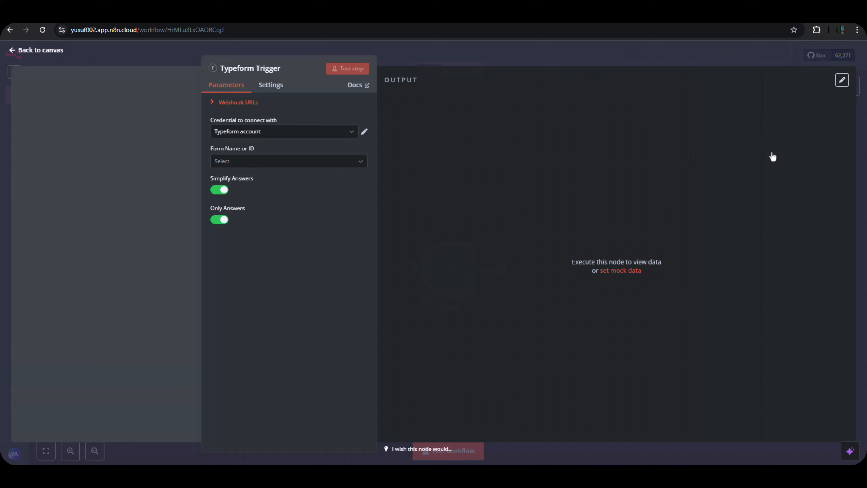
{"action": "left_click", "coordinate": [251, 133]}
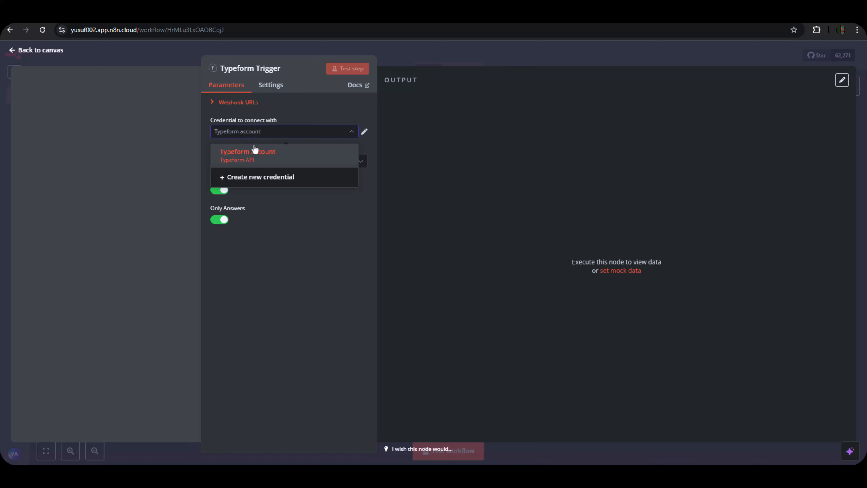
{"action": "left_click", "coordinate": [274, 179]}
{"action": "left_click", "coordinate": [300, 235]}
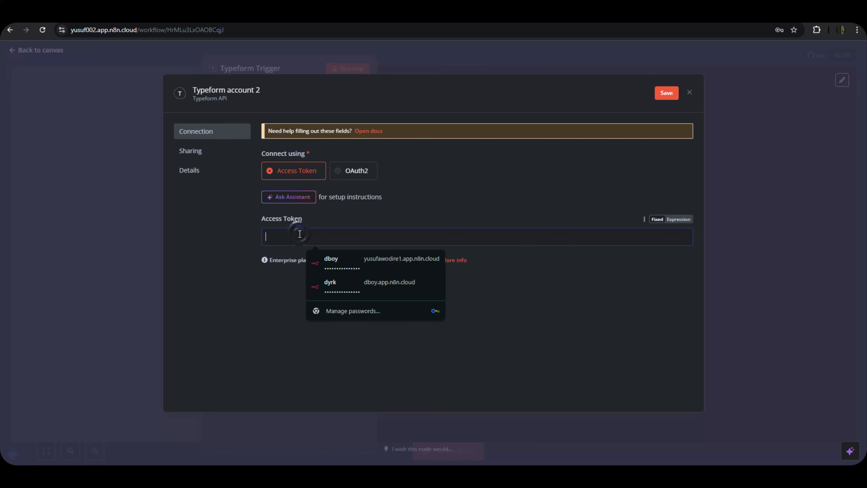
{"action": "left_click", "coordinate": [285, 284]}
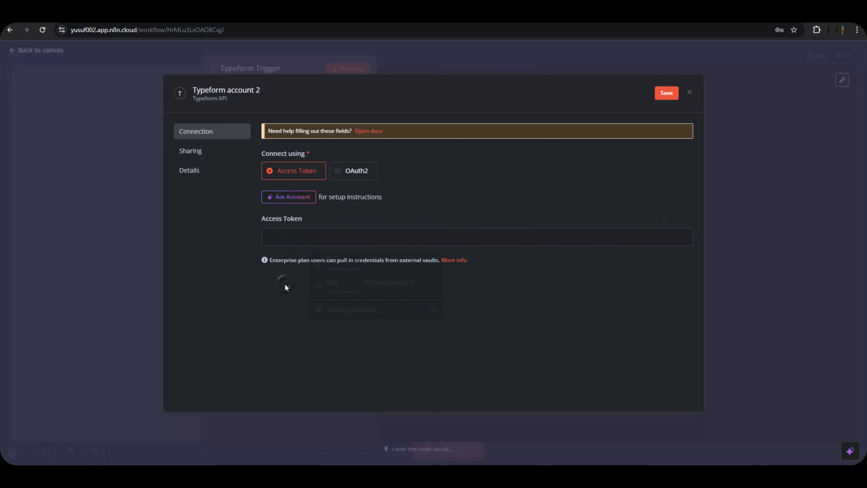
{"action": "left_click", "coordinate": [294, 237]}
{"action": "key", "text": "ctrl+v"}
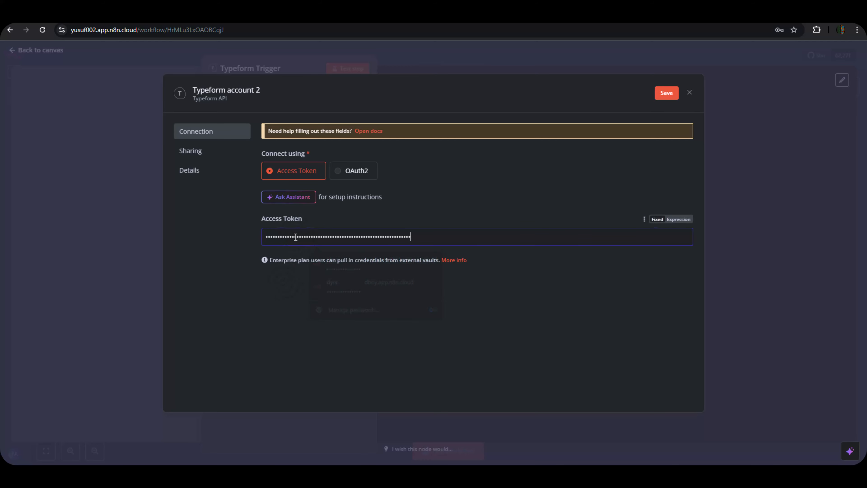
{"action": "left_click", "coordinate": [664, 93]}
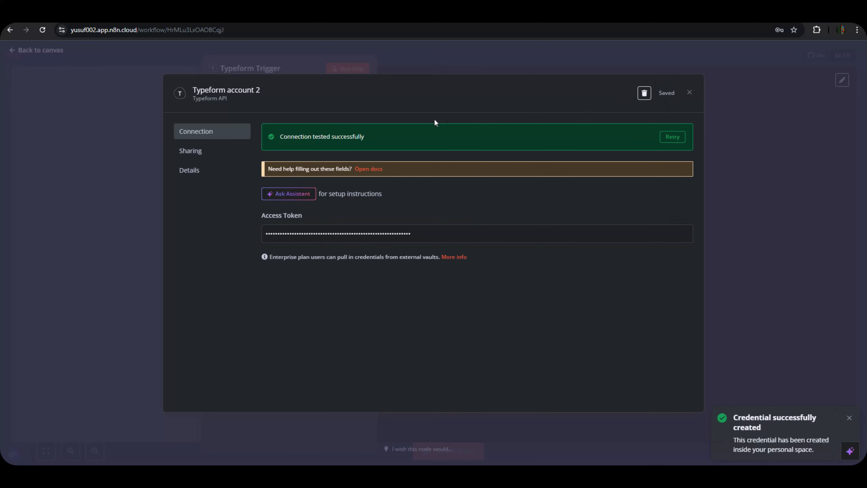
{"action": "left_click", "coordinate": [360, 66]}
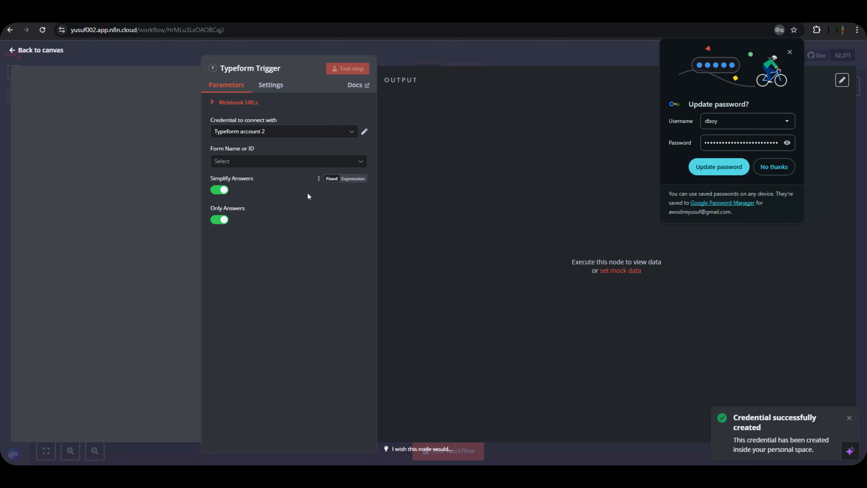
Set the trigger's form to Copywriter Role youtube and return to the canvas.
{"action": "left_click", "coordinate": [246, 160]}
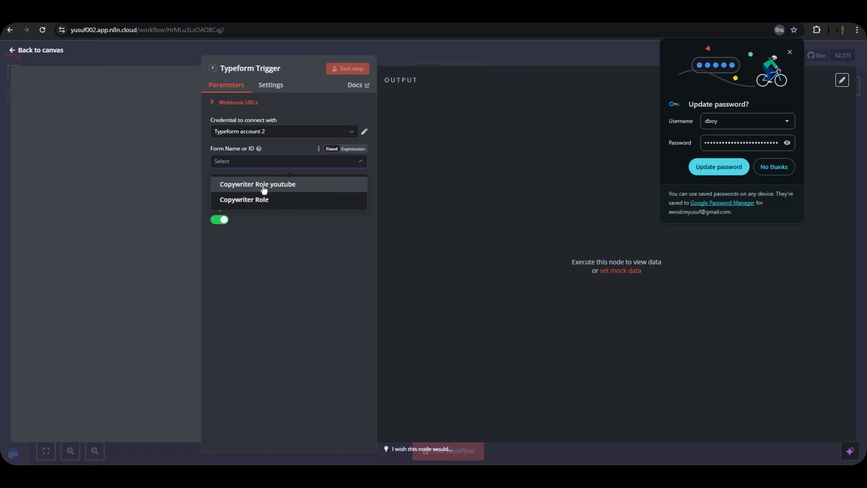
{"action": "left_click", "coordinate": [271, 250]}
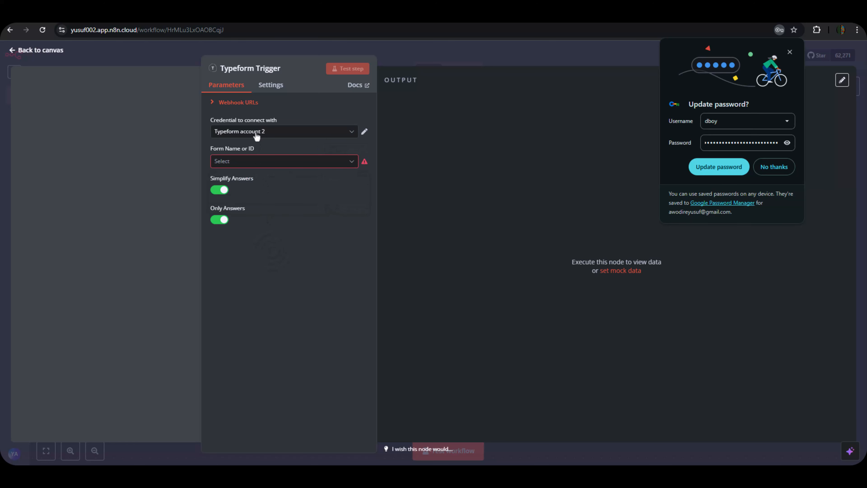
{"action": "left_click", "coordinate": [269, 166]}
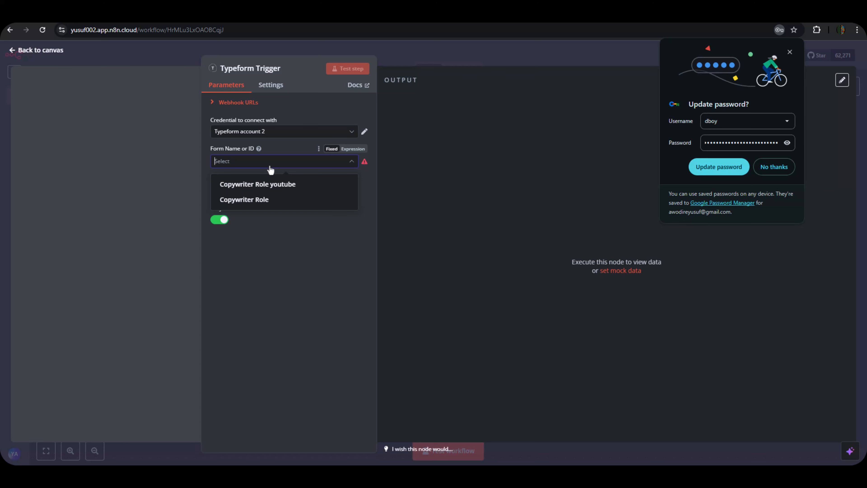
{"action": "left_click", "coordinate": [271, 186]}
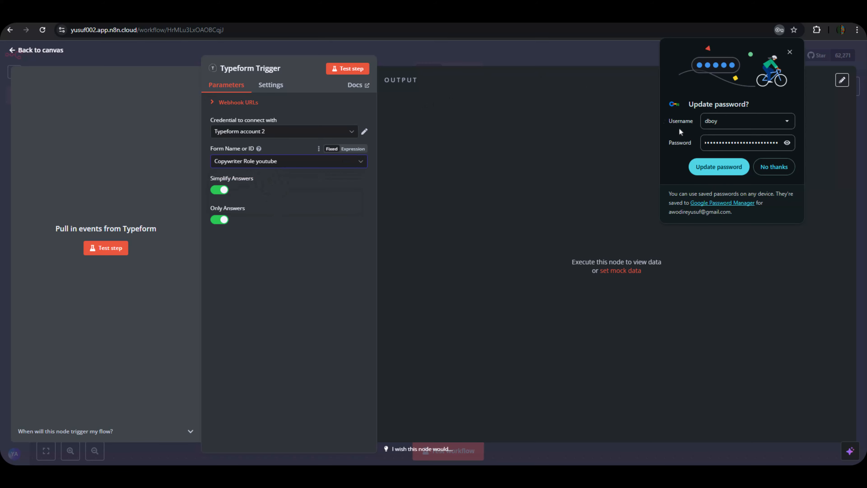
{"action": "left_click", "coordinate": [764, 171]}
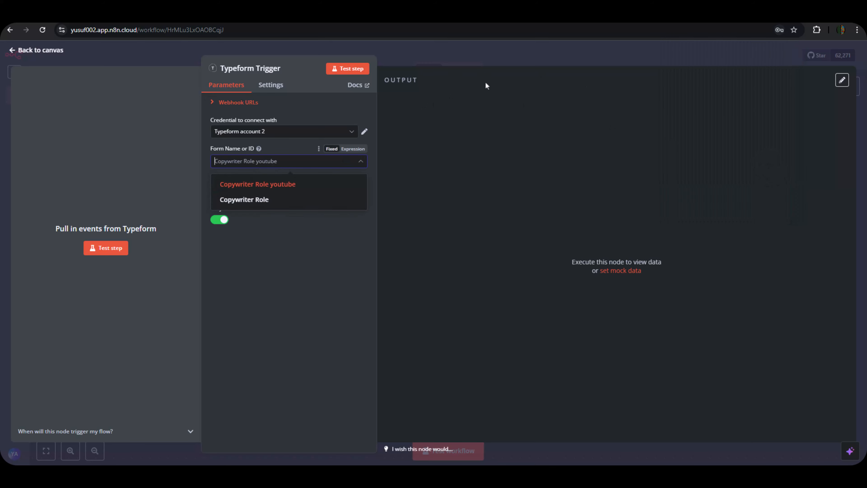
{"action": "left_click", "coordinate": [466, 54]}
Save the hiring yt workflow and move the Typeform Trigger node into place on the canvas.
{"action": "double_click", "coordinate": [460, 273]}
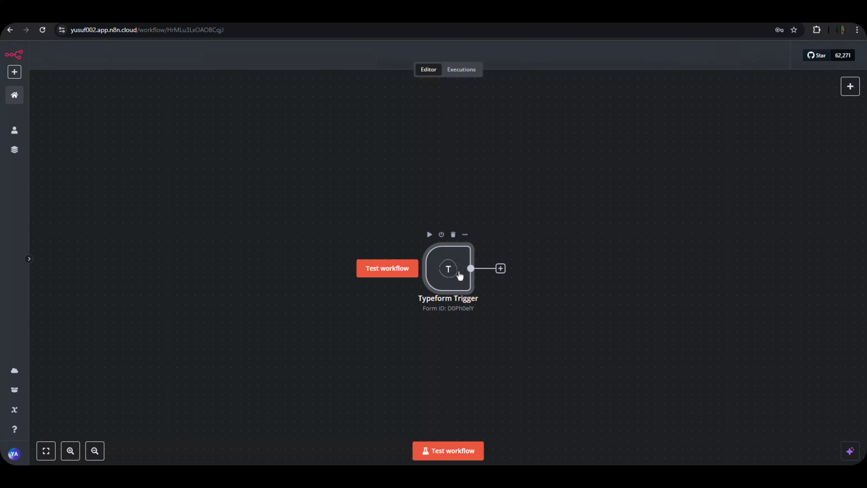
{"action": "left_click", "coordinate": [480, 60]}
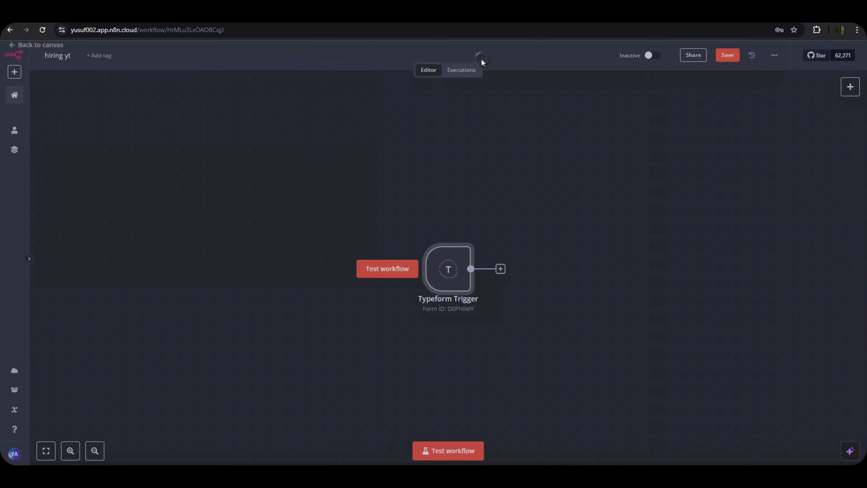
{"action": "left_click", "coordinate": [726, 56]}
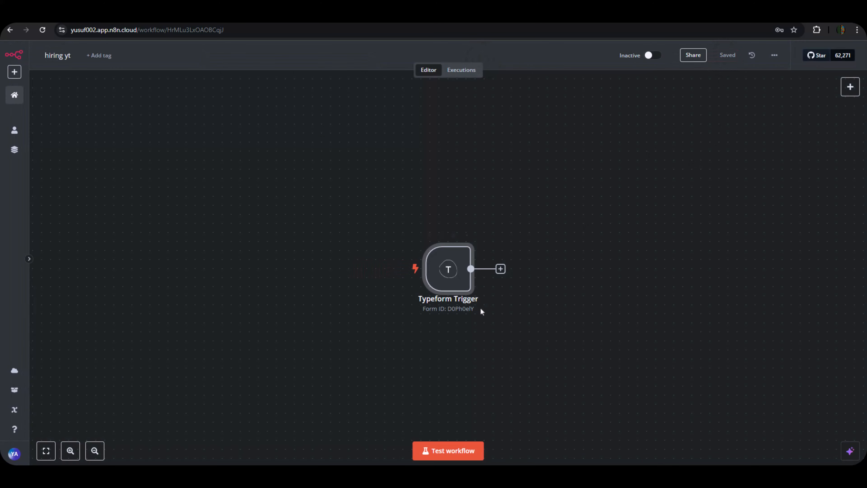
{"action": "left_click_drag", "start_coordinate": [447, 273], "coordinate": [411, 263]}
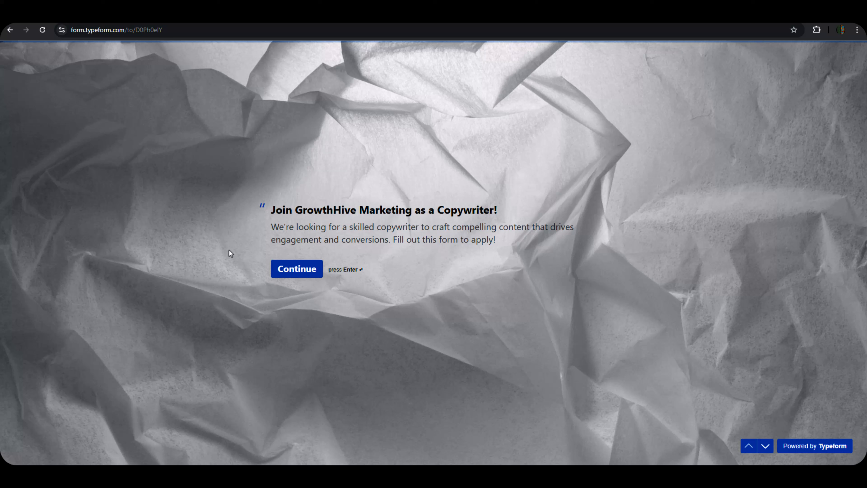
Start the application form and select Email Marketing, Ad Copy, Sales Pages and Blog Writing skills.
{"action": "left_click", "coordinate": [298, 275]}
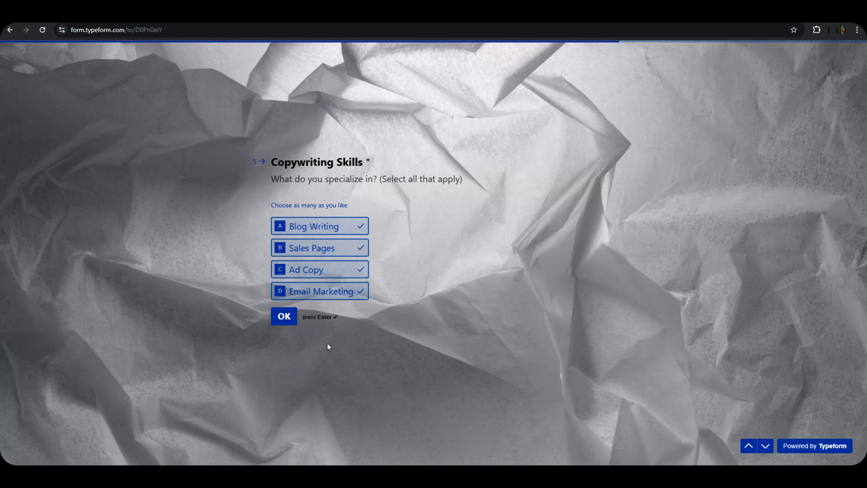
{"action": "left_click", "coordinate": [292, 293]}
{"action": "left_click", "coordinate": [296, 271]}
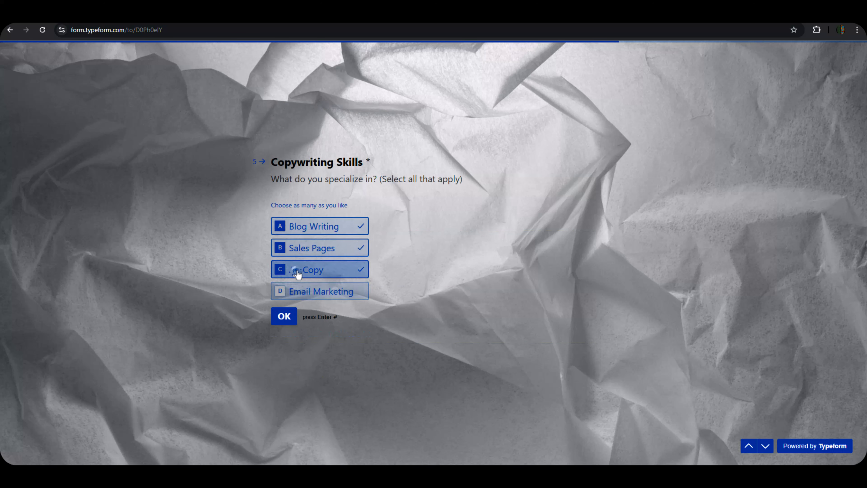
{"action": "left_click", "coordinate": [307, 248]}
{"action": "left_click", "coordinate": [307, 226]}
{"action": "left_click", "coordinate": [351, 294]}
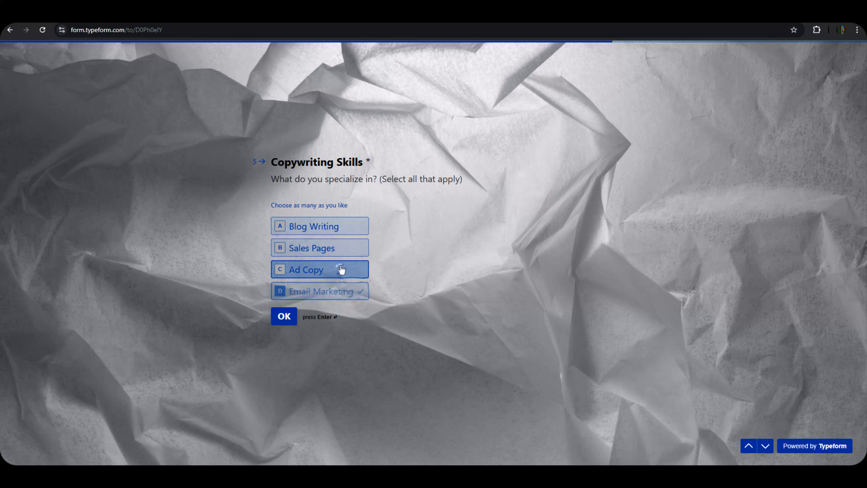
{"action": "left_click", "coordinate": [338, 271]}
{"action": "left_click", "coordinate": [336, 248]}
{"action": "left_click", "coordinate": [335, 227]}
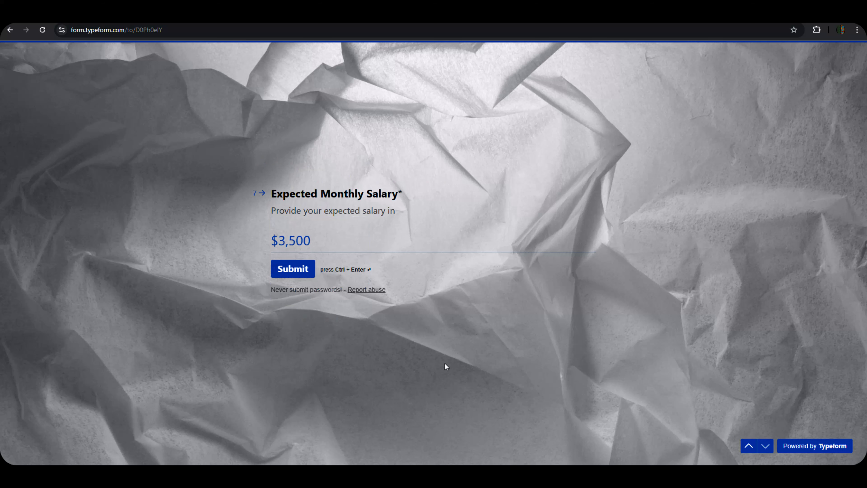
Submit the application with a $3,500 expected monthly salary and return to n8n.
{"action": "left_click", "coordinate": [298, 269]}
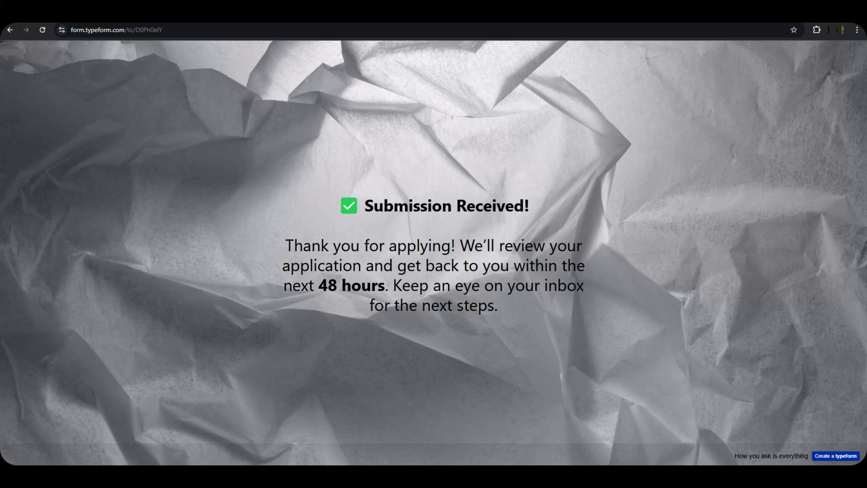
{"action": "left_click", "coordinate": [43, 16]}
{"action": "mouse_move", "coordinate": [431, 278]}
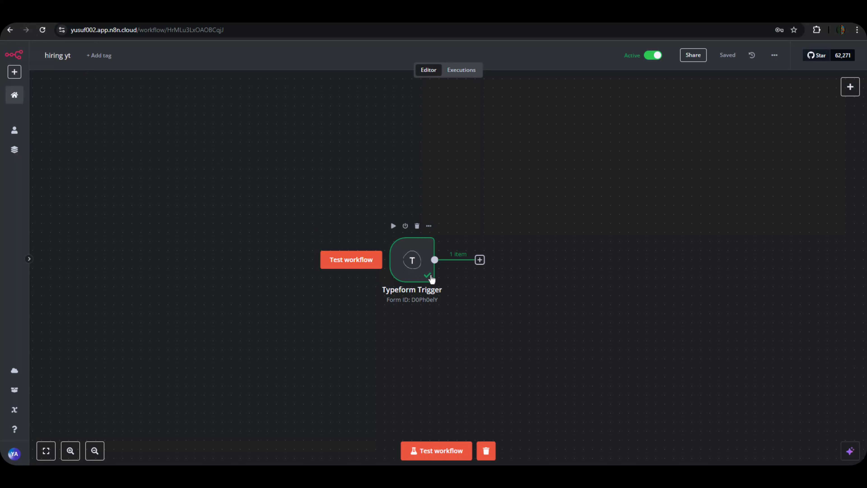
Pin the Typeform Trigger's received test submission as its output data and save the workflow.
{"action": "double_click", "coordinate": [414, 270]}
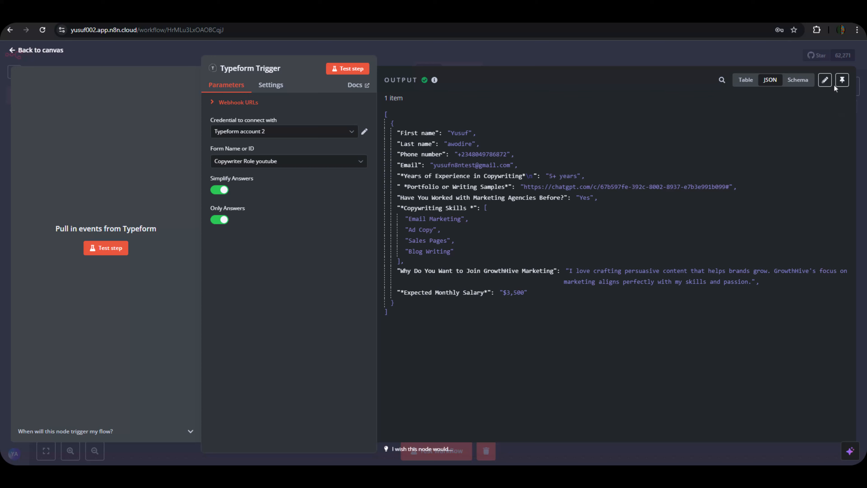
{"action": "left_click", "coordinate": [842, 80]}
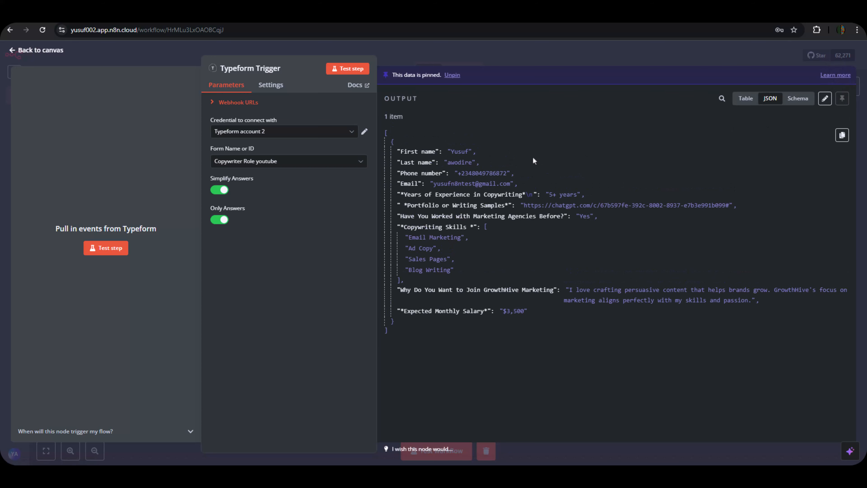
{"action": "left_click", "coordinate": [513, 52]}
{"action": "left_click", "coordinate": [721, 57]}
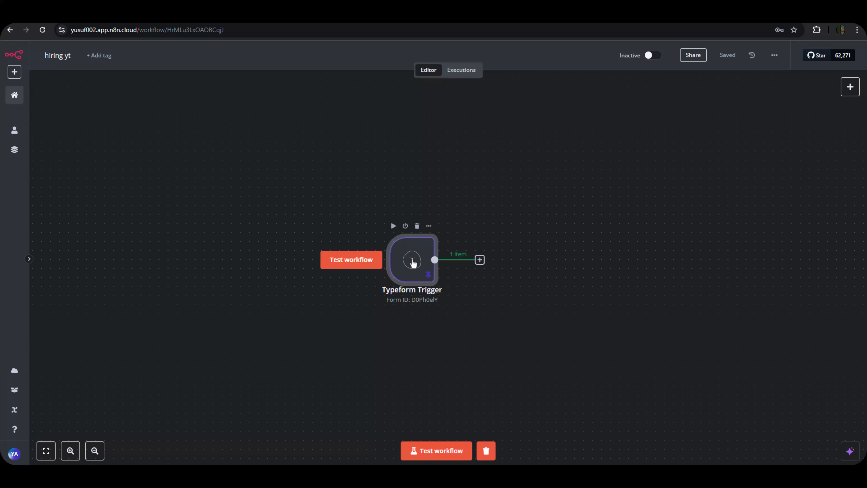
Move the Typeform Trigger node up and left and recheck its pinned data.
{"action": "left_click_drag", "start_coordinate": [413, 258], "coordinate": [348, 242]}
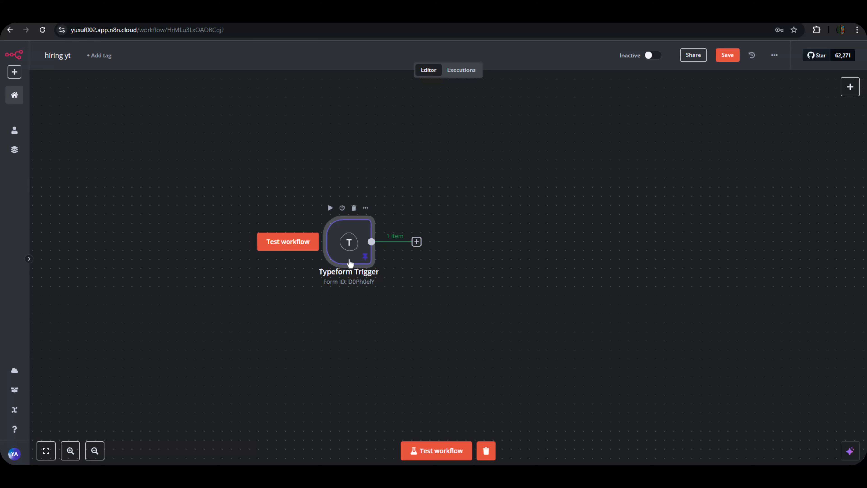
{"action": "double_click", "coordinate": [354, 253]}
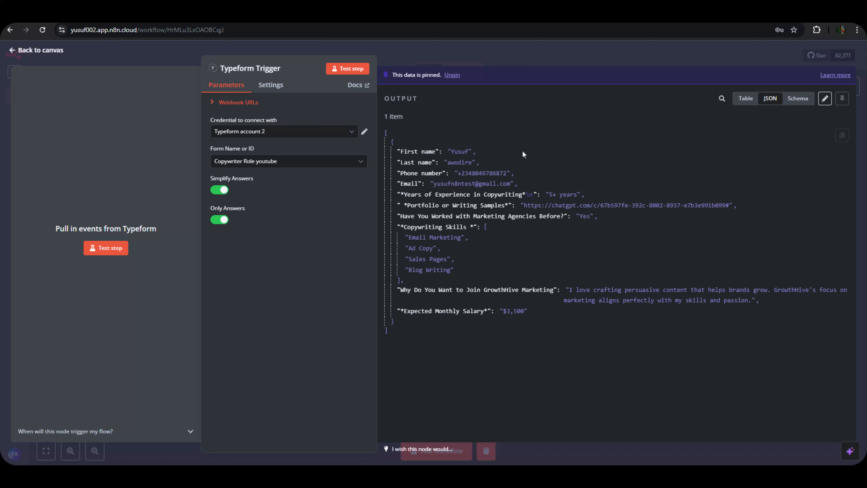
{"action": "left_click", "coordinate": [502, 59]}
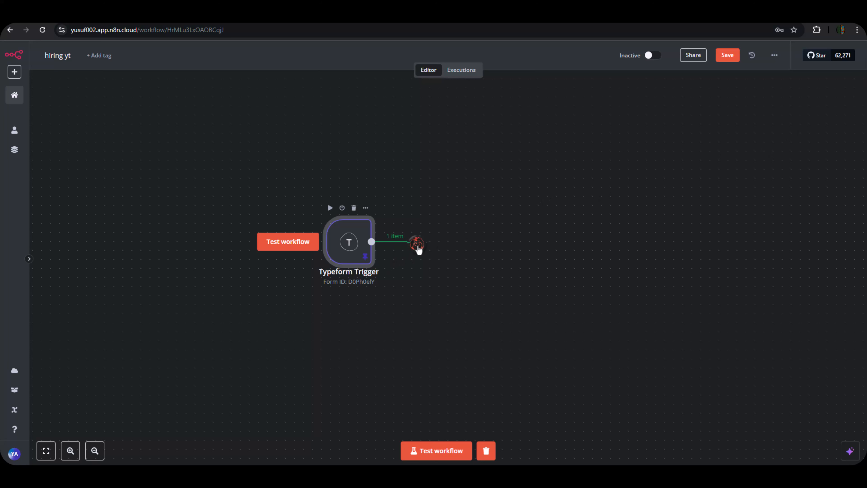
Add a Code node after the Typeform Trigger, then bring up the Google Docs hiring document.
{"action": "left_click", "coordinate": [416, 241]}
{"action": "type", "text": "code"}
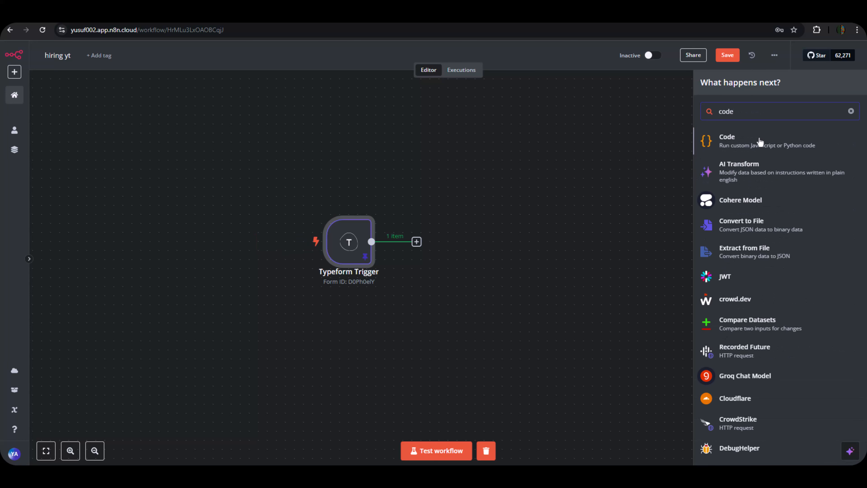
{"action": "left_click", "coordinate": [758, 140]}
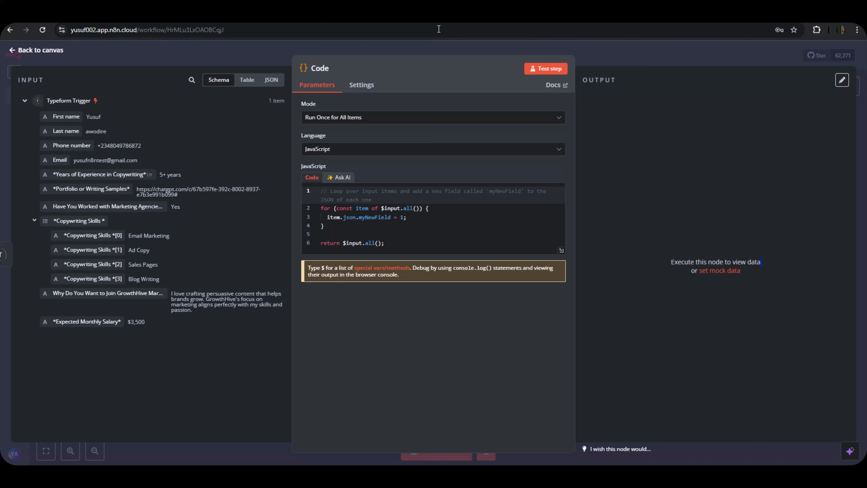
{"action": "left_click", "coordinate": [437, 15]}
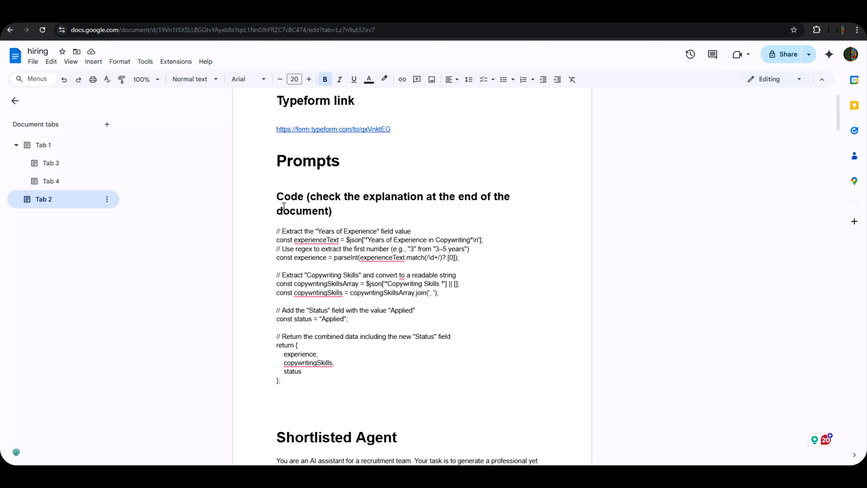
Copy the JavaScript extraction code block under the hiring document's Code heading.
{"action": "left_click_drag", "start_coordinate": [276, 231], "coordinate": [315, 391]}
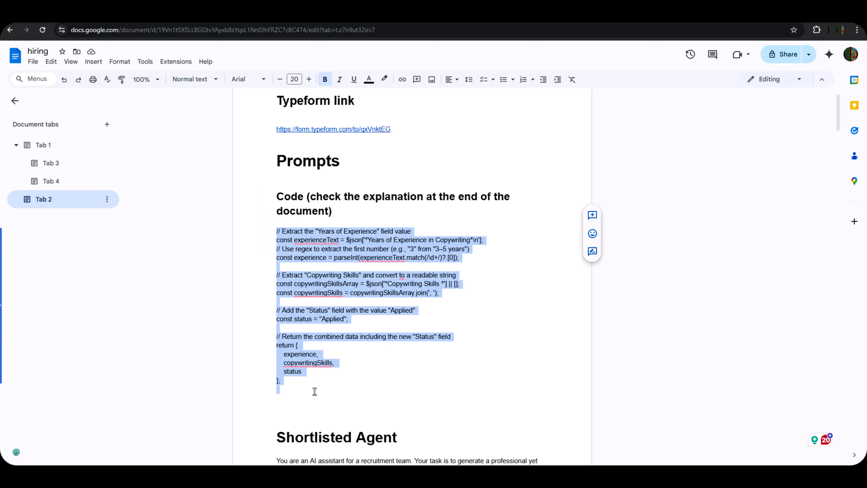
{"action": "right_click", "coordinate": [304, 368]}
{"action": "left_click", "coordinate": [337, 158]}
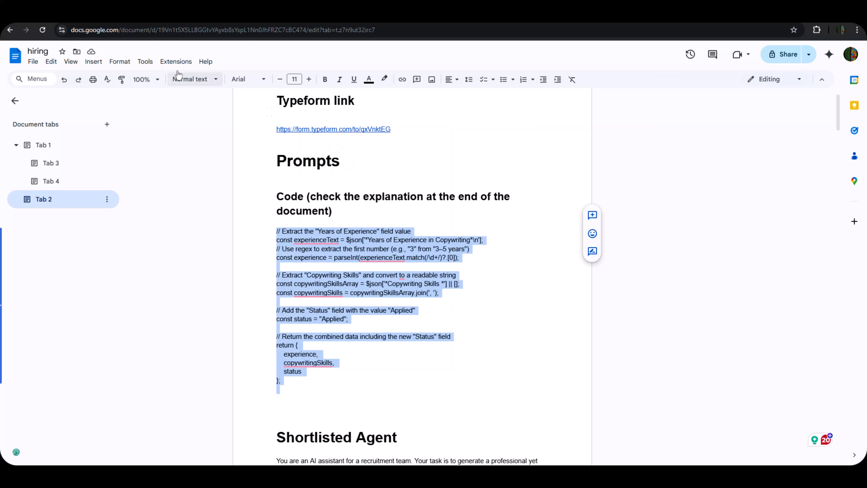
{"action": "right_click", "coordinate": [317, 229]}
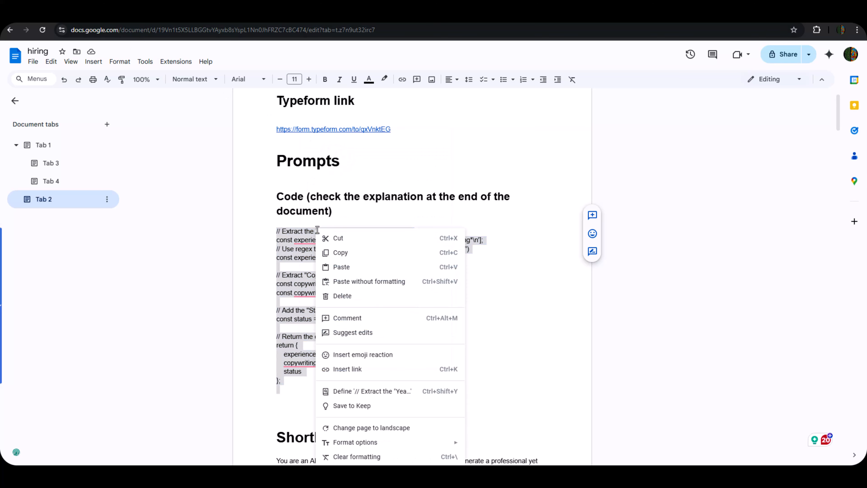
{"action": "left_click", "coordinate": [336, 253]}
Replace the Code node's default script with the copied extraction code and test it.
{"action": "left_click", "coordinate": [70, 14]}
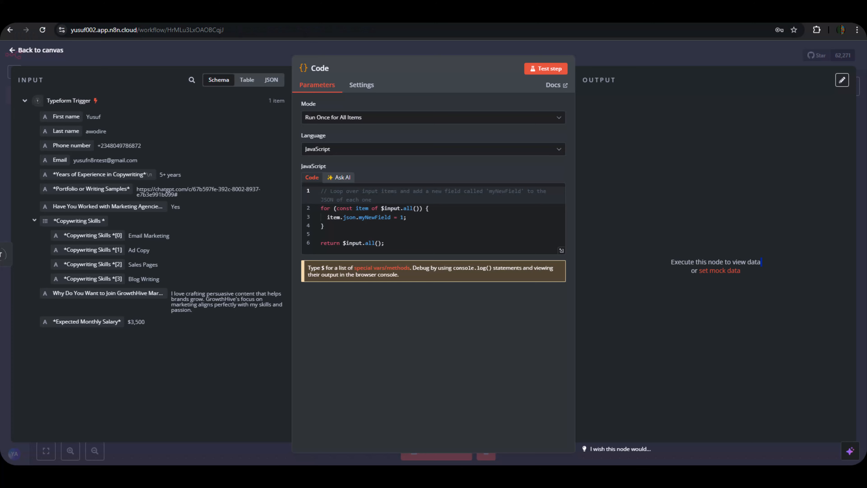
{"action": "left_click", "coordinate": [346, 213]}
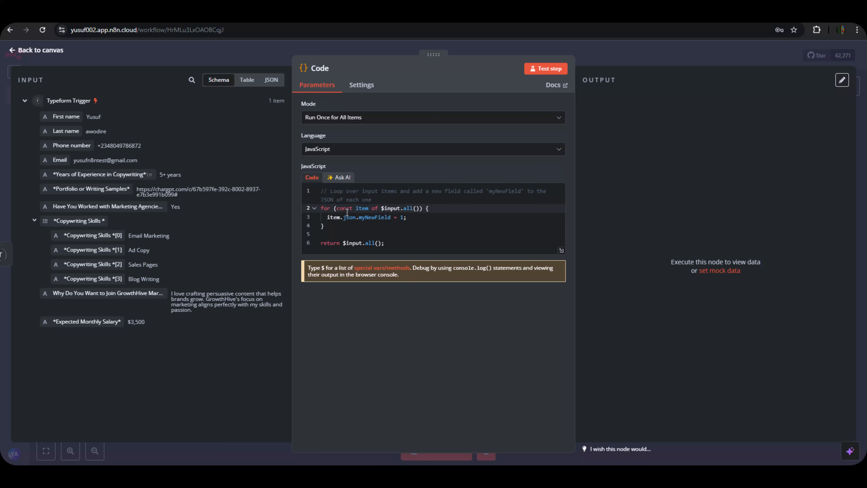
{"action": "key", "text": "ctrl+a"}
{"action": "key", "text": "ctrl+v"}
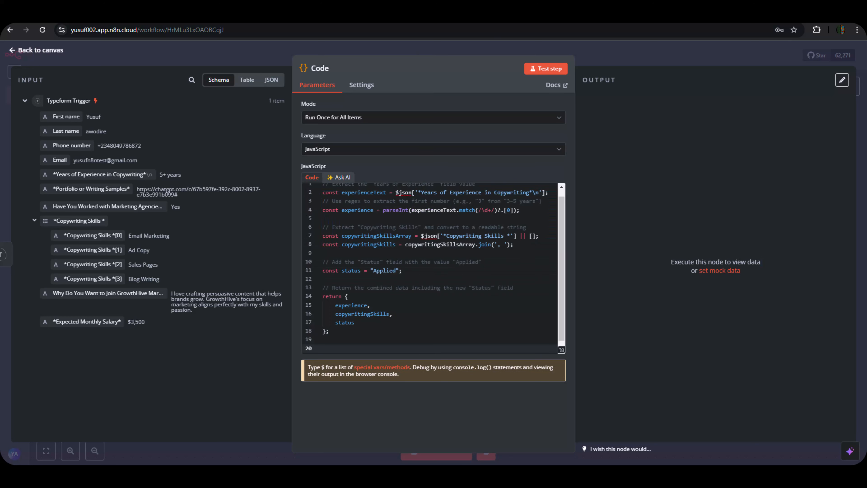
{"action": "left_click", "coordinate": [546, 70]}
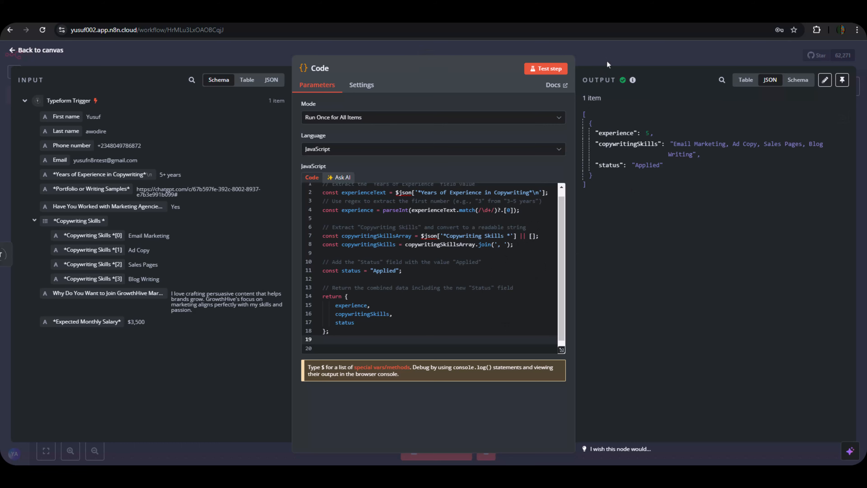
Save the workflow, select both nodes on the canvas, and reopen the Code node.
{"action": "key", "text": "Escape"}
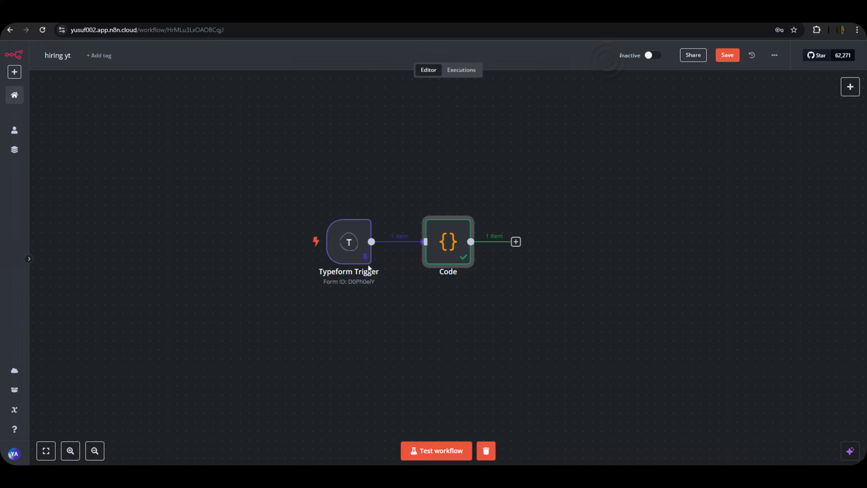
{"action": "left_click", "coordinate": [728, 54]}
{"action": "left_click_drag", "start_coordinate": [240, 185], "coordinate": [562, 327]}
{"action": "left_click_drag", "start_coordinate": [562, 324], "coordinate": [570, 329]}
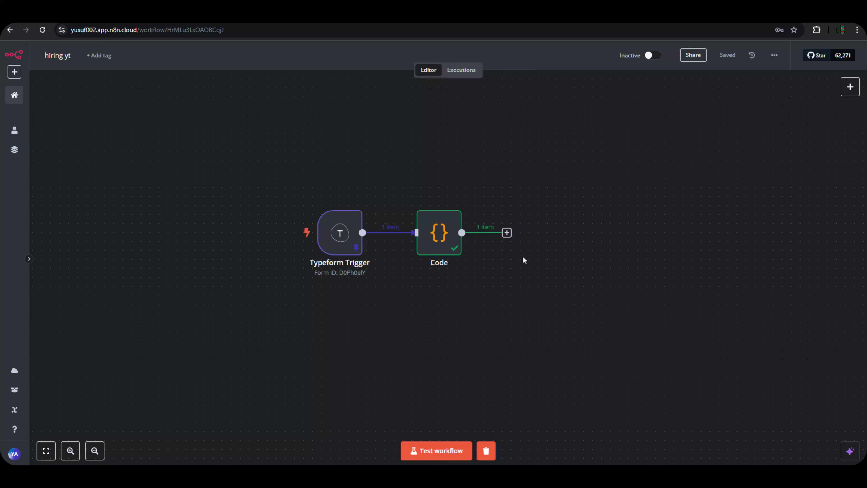
{"action": "double_click", "coordinate": [439, 239]}
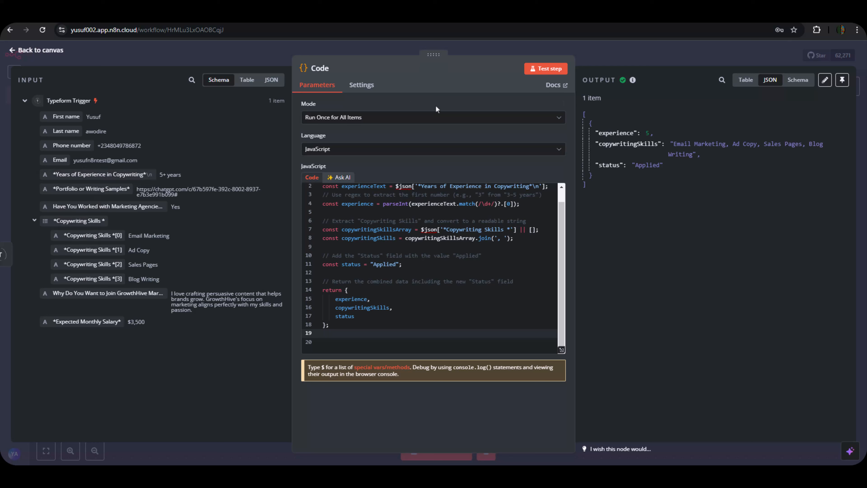
Add an If node after the Code node.
{"action": "left_click", "coordinate": [659, 48]}
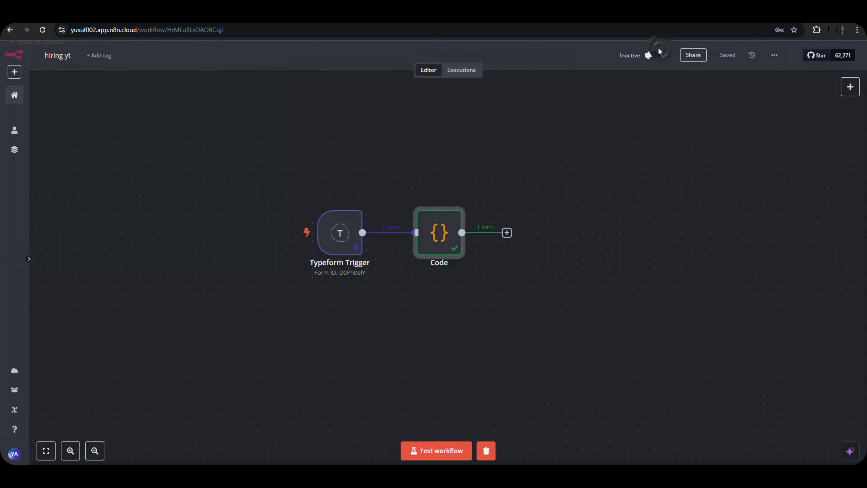
{"action": "left_click", "coordinate": [506, 233]}
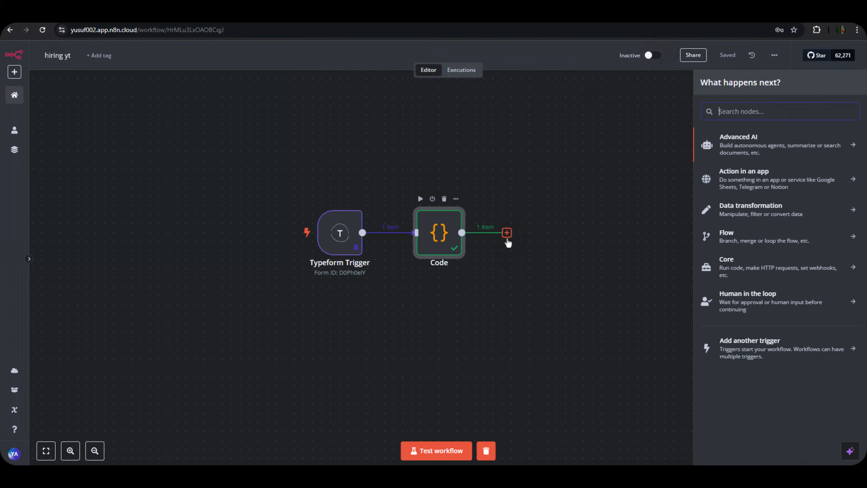
{"action": "left_click", "coordinate": [745, 112]}
{"action": "type", "text": "if"}
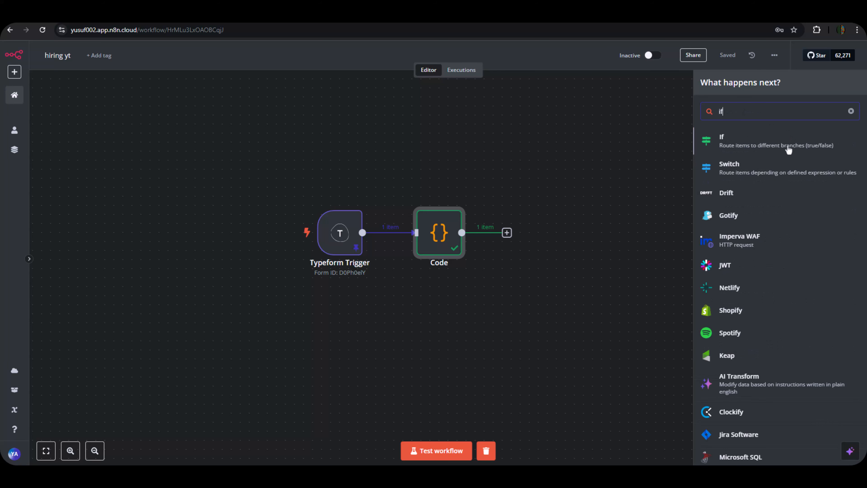
{"action": "left_click", "coordinate": [788, 149]}
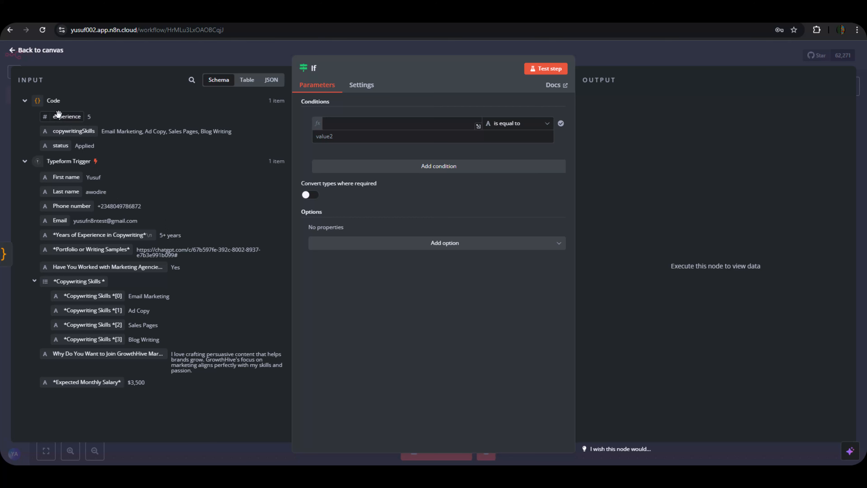
Make the If condition check whether experience is greater than or equal to a number.
{"action": "left_click_drag", "start_coordinate": [56, 117], "coordinate": [329, 120]}
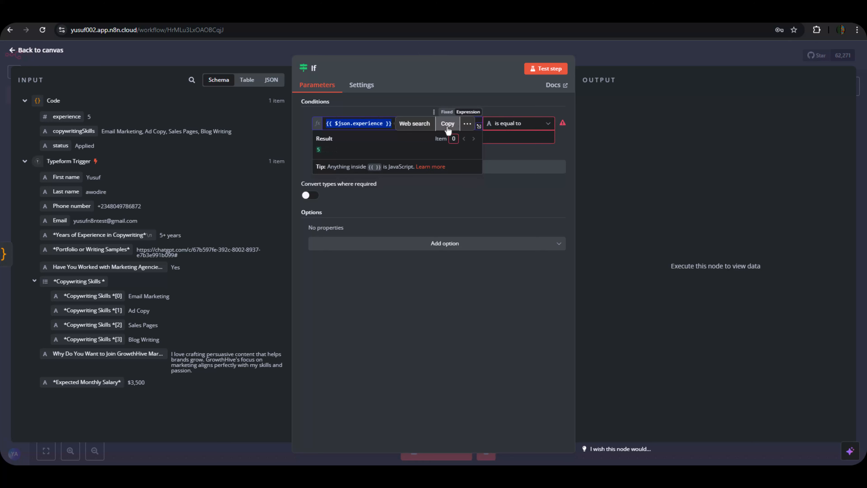
{"action": "left_click", "coordinate": [512, 123]}
{"action": "mouse_move", "coordinate": [512, 183]}
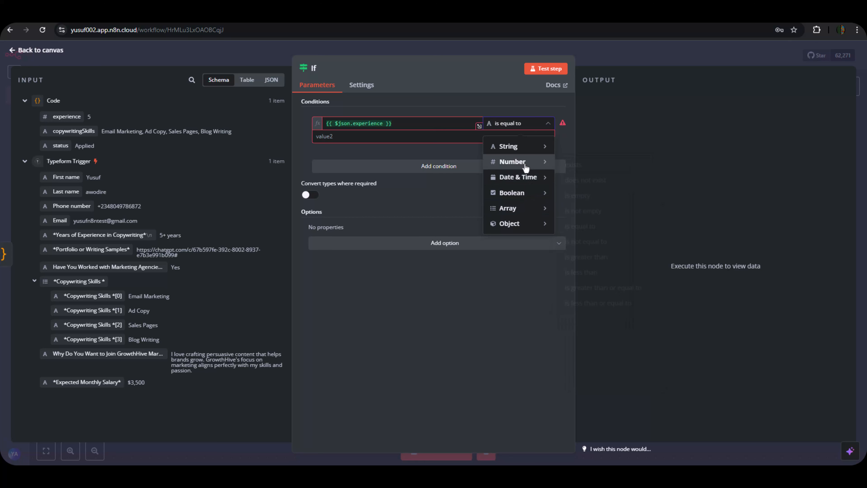
{"action": "left_click", "coordinate": [619, 287]}
{"action": "left_click", "coordinate": [323, 137]}
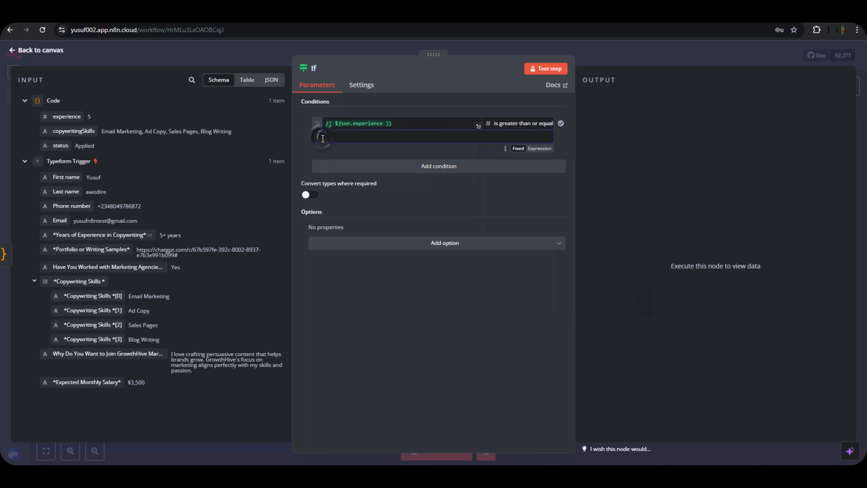
Replace the default 0 with 1 so experience must be at least 1.
{"action": "key", "text": "BackSpace"}
{"action": "type", "text": "1"}
{"action": "left_click", "coordinate": [228, 163]}
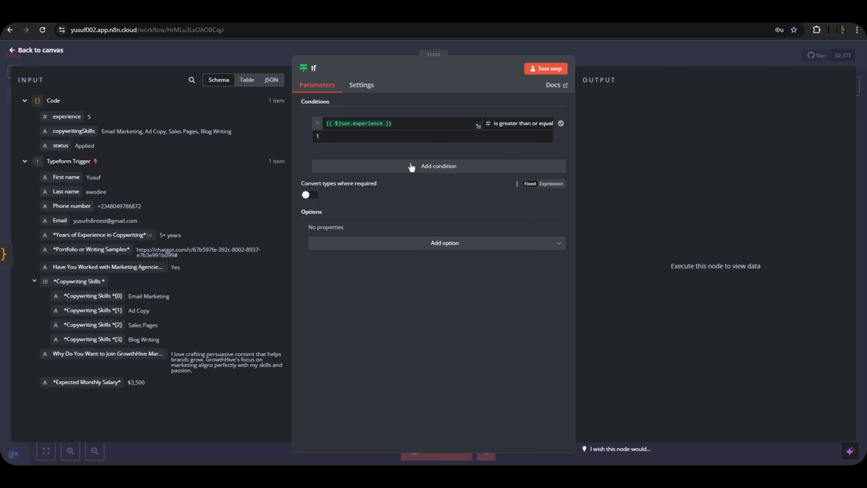
Add a second condition requiring the Portfolio or Writing Samples answer to be not empty.
{"action": "left_click", "coordinate": [414, 172]}
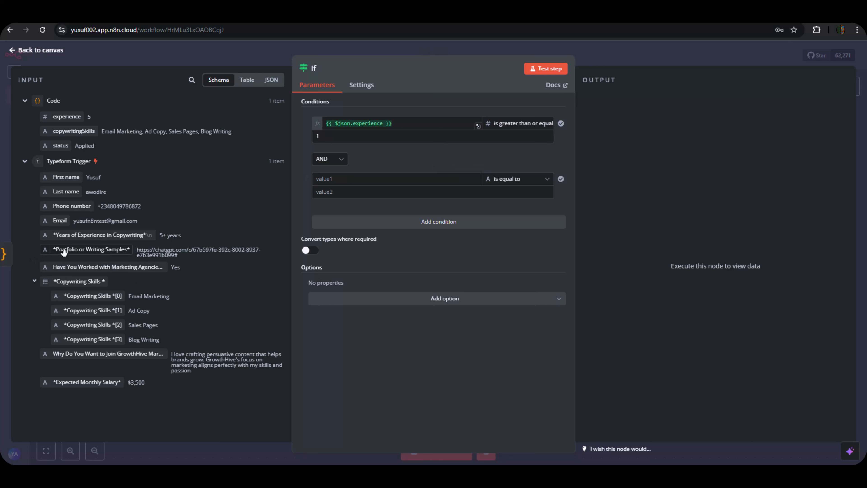
{"action": "left_click_drag", "start_coordinate": [74, 250], "coordinate": [324, 180]}
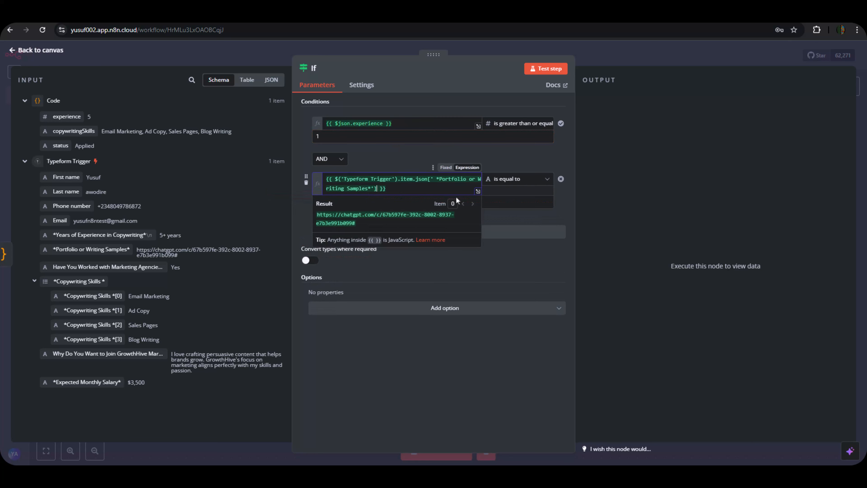
{"action": "left_click", "coordinate": [508, 179]}
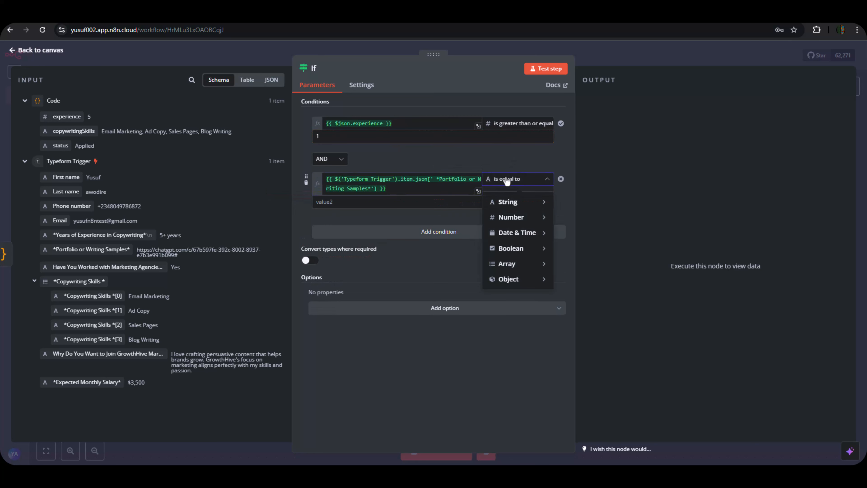
{"action": "mouse_move", "coordinate": [517, 204]}
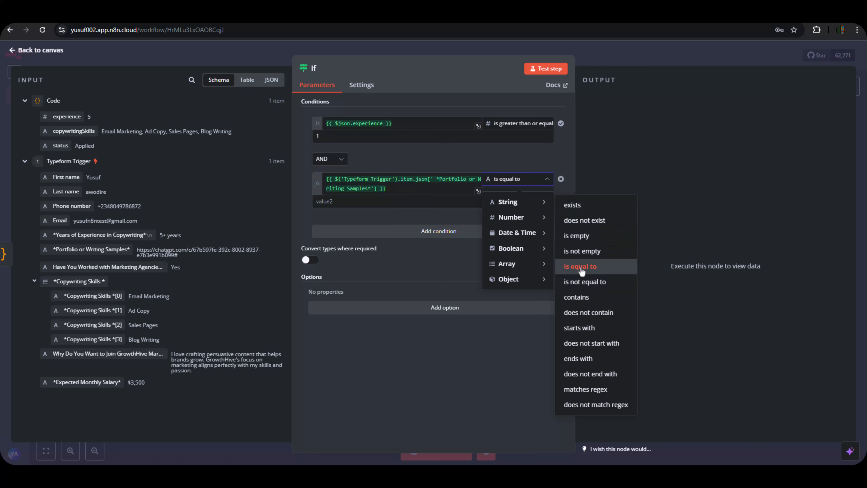
{"action": "left_click", "coordinate": [576, 250]}
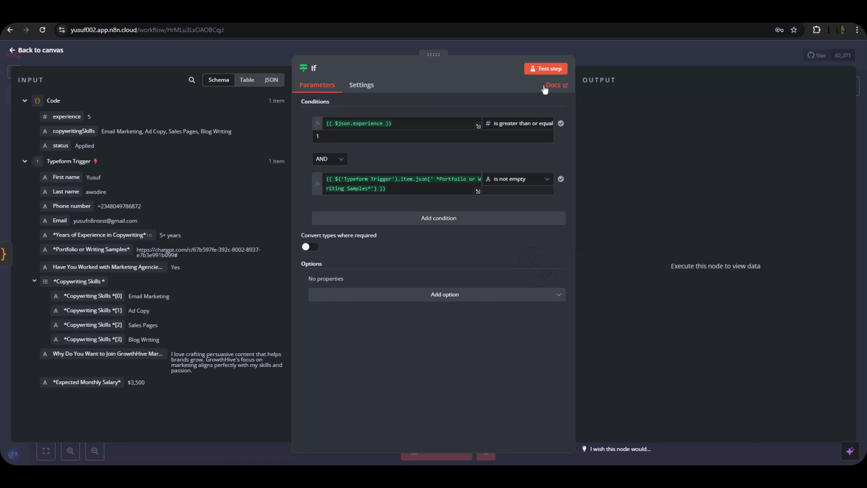
Test the If node and review its false and true branch outputs.
{"action": "left_click", "coordinate": [536, 71]}
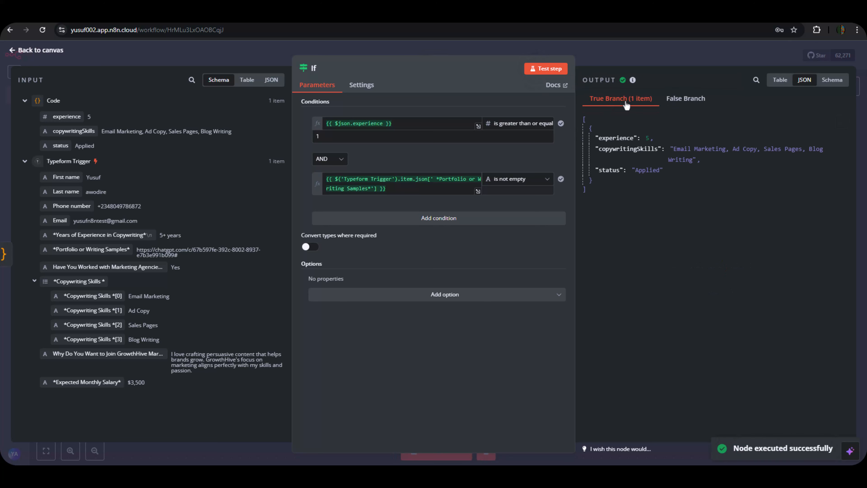
{"action": "left_click", "coordinate": [681, 100]}
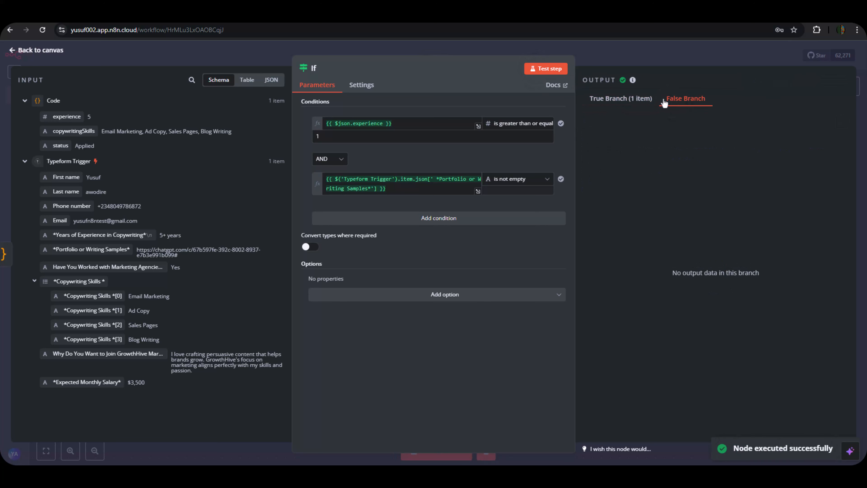
{"action": "left_click", "coordinate": [633, 106]}
Save the workflow and move all three nodes further left on the canvas.
{"action": "left_click", "coordinate": [608, 56]}
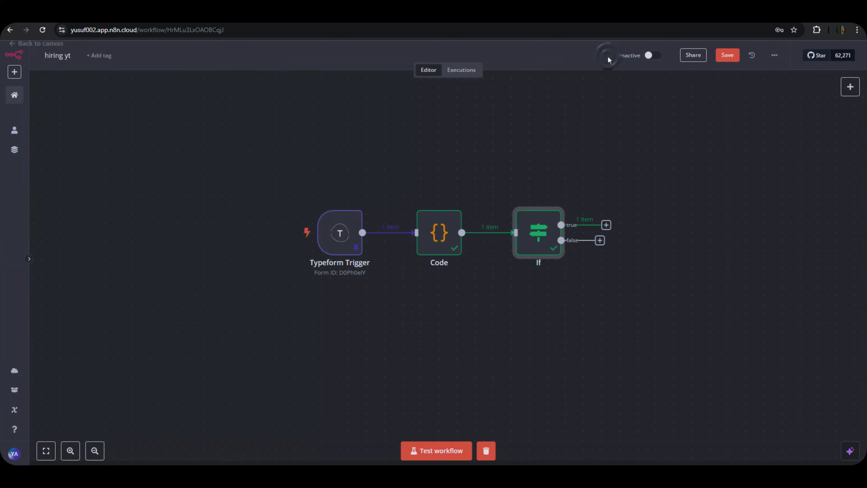
{"action": "left_click", "coordinate": [724, 56]}
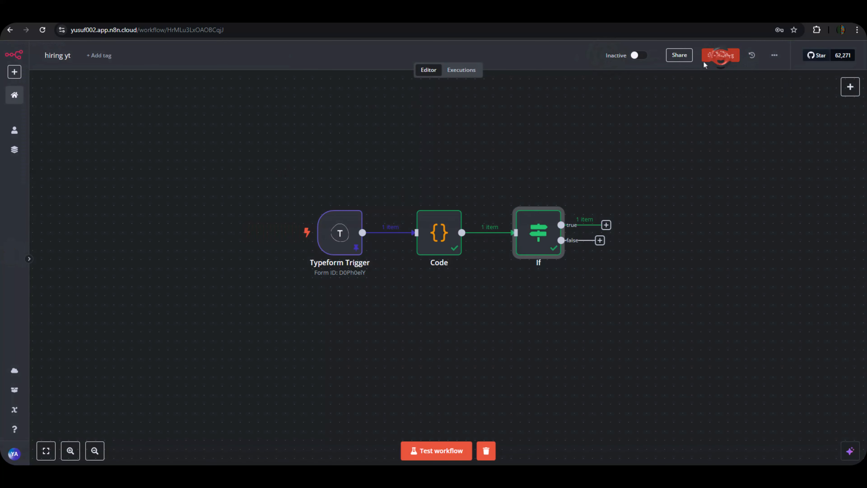
{"action": "left_click_drag", "start_coordinate": [253, 143], "coordinate": [675, 315]}
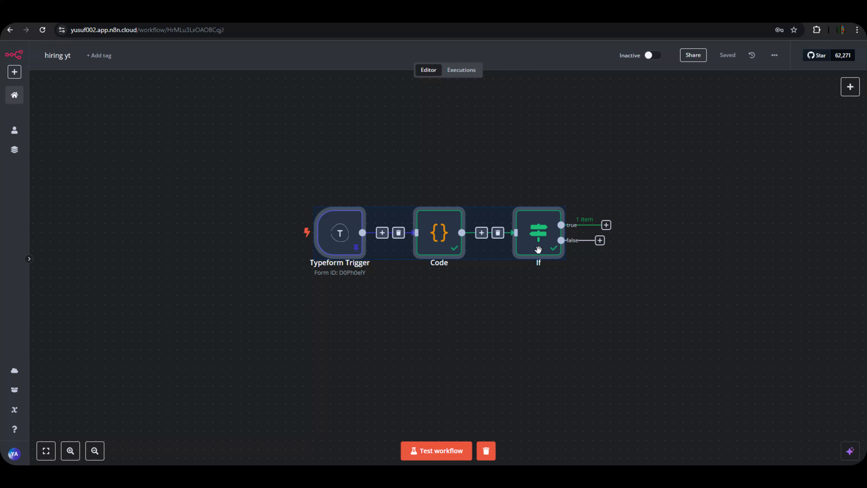
{"action": "left_click_drag", "start_coordinate": [536, 248], "coordinate": [410, 249]}
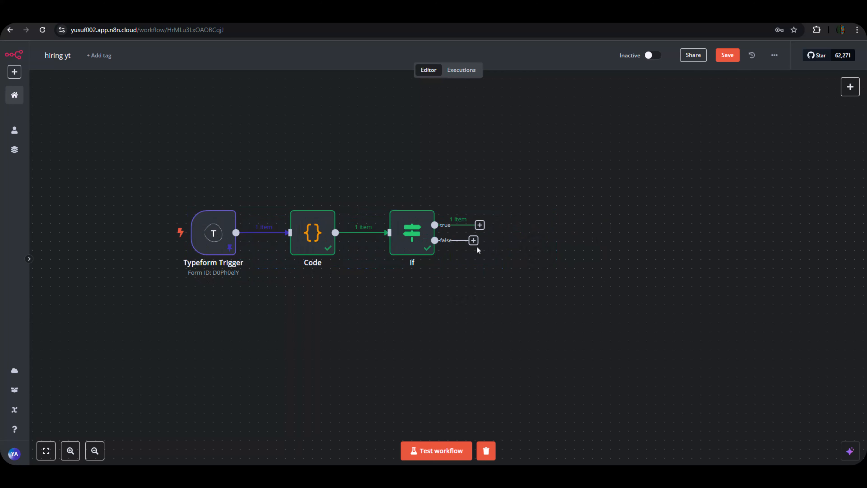
Open and dismiss the next-node panels on the If node's false and true branches without adding nodes.
{"action": "left_click_drag", "start_coordinate": [474, 240], "coordinate": [495, 273]}
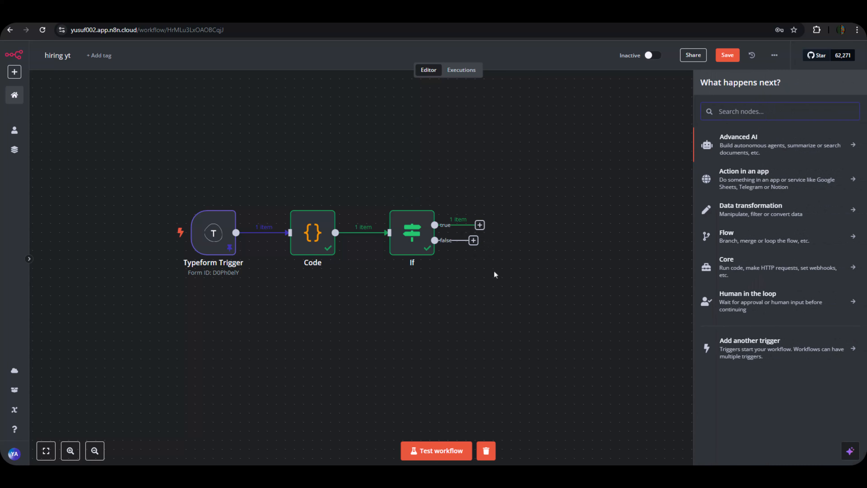
{"action": "left_click", "coordinate": [495, 275]}
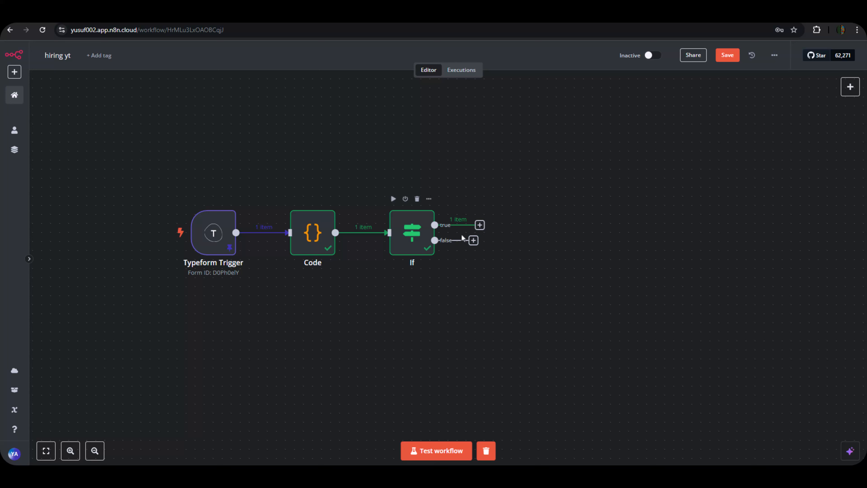
{"action": "left_click", "coordinate": [480, 225]}
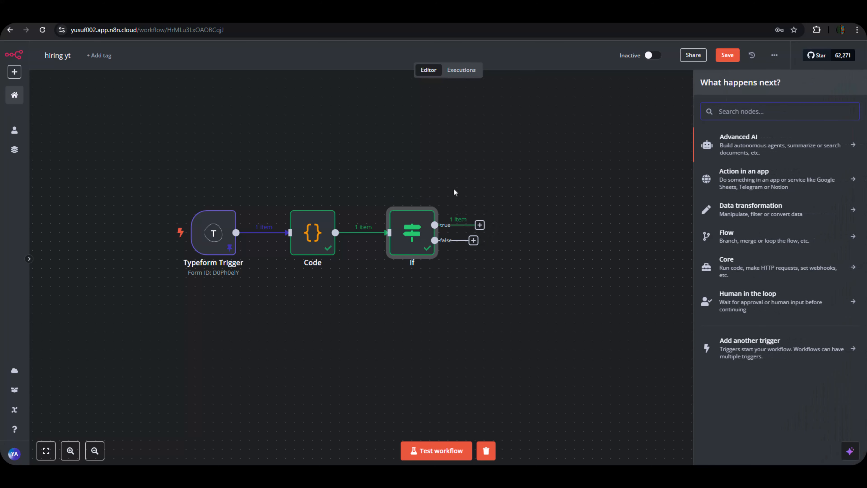
{"action": "left_click", "coordinate": [465, 182]}
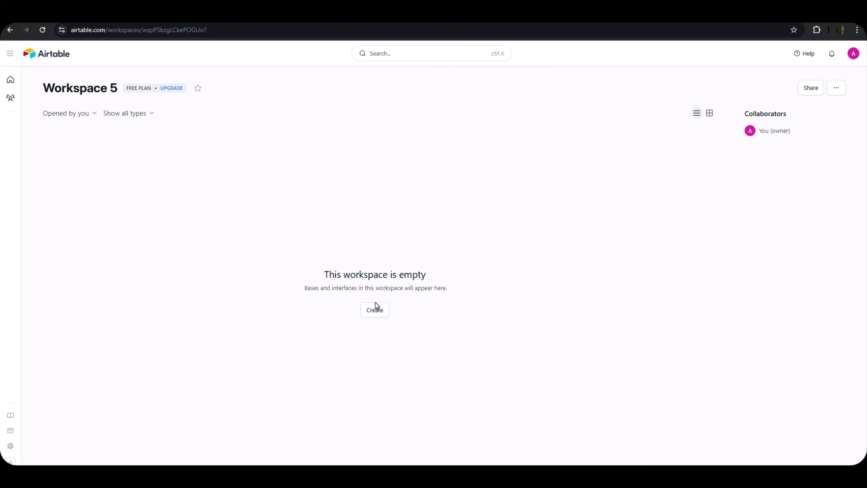
Create a blank base from scratch in Workspace 5 and colour it green.
{"action": "left_click", "coordinate": [372, 316]}
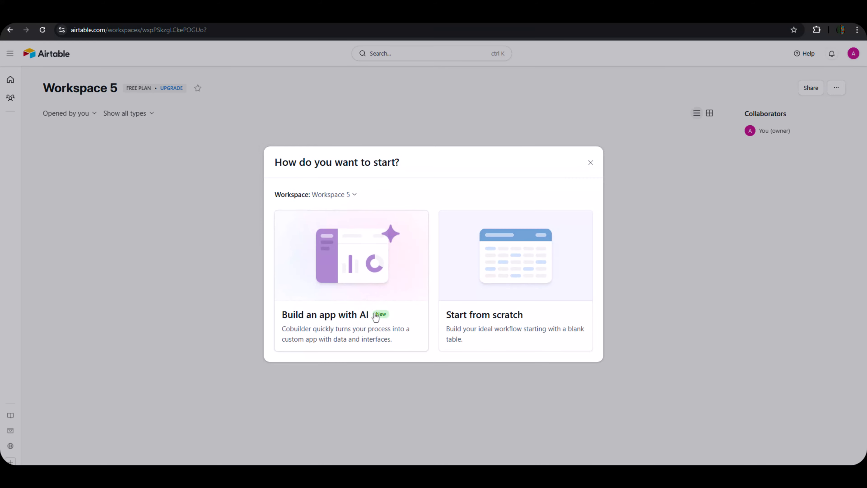
{"action": "left_click", "coordinate": [472, 300]}
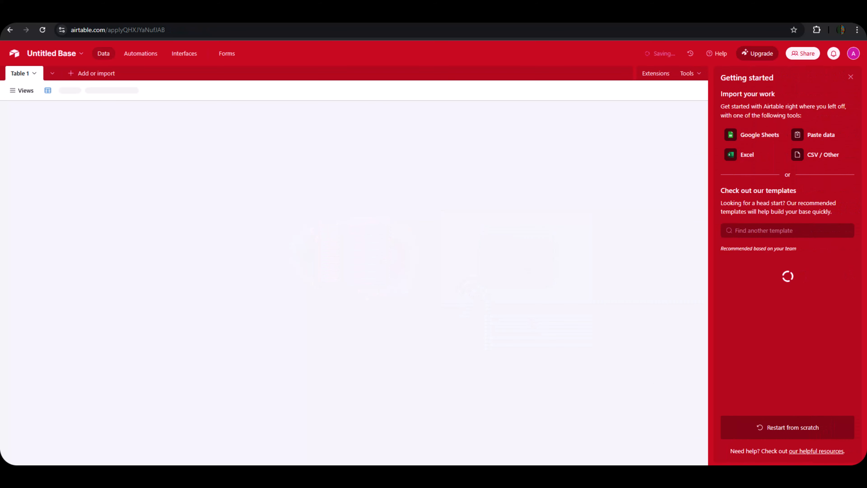
{"action": "left_click", "coordinate": [82, 54]}
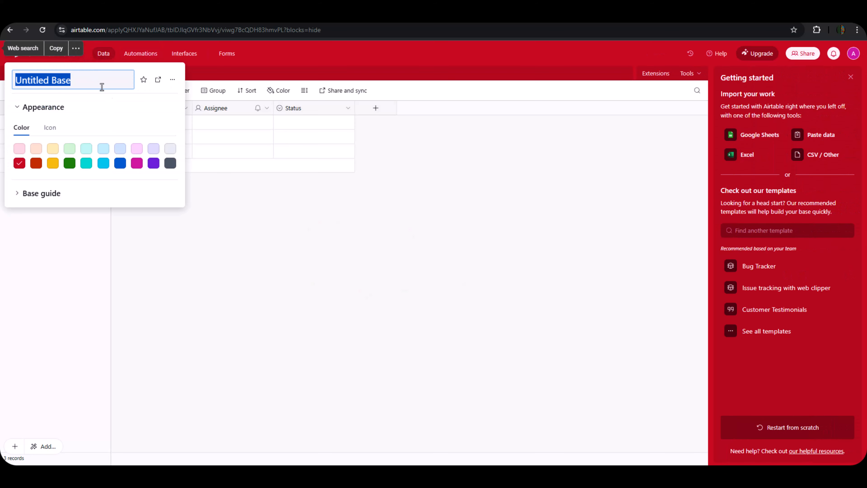
{"action": "left_click", "coordinate": [105, 163]}
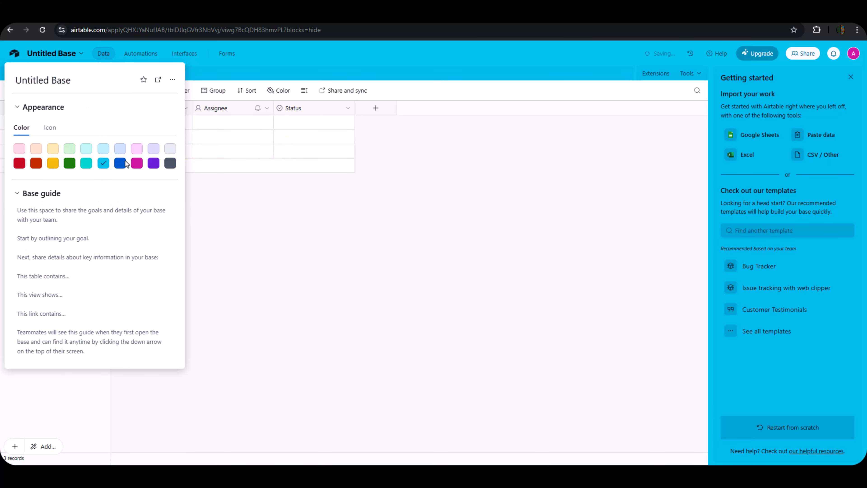
{"action": "left_click", "coordinate": [170, 164]}
{"action": "left_click", "coordinate": [153, 163]}
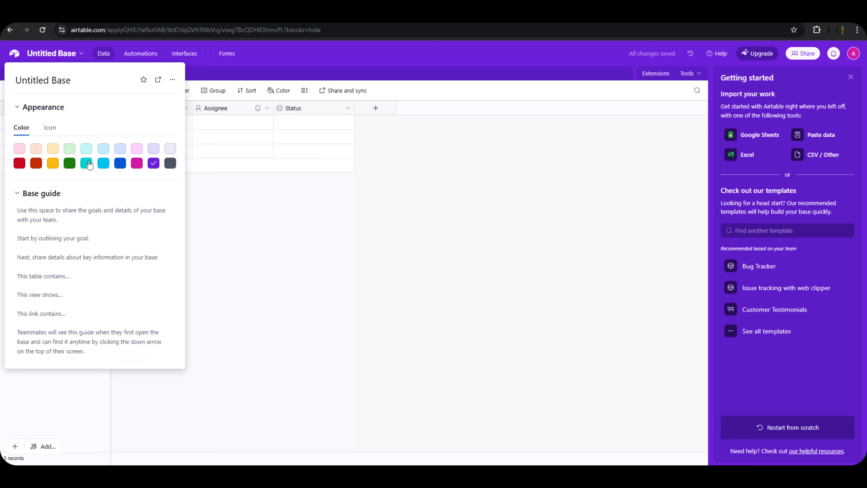
{"action": "left_click", "coordinate": [71, 164]}
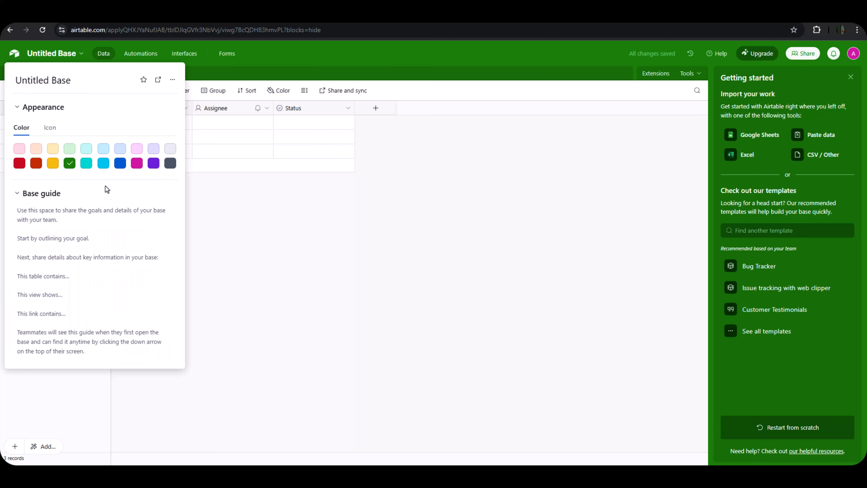
Close the base settings and the getting-started panel, then open the list of views.
{"action": "left_click", "coordinate": [386, 213]}
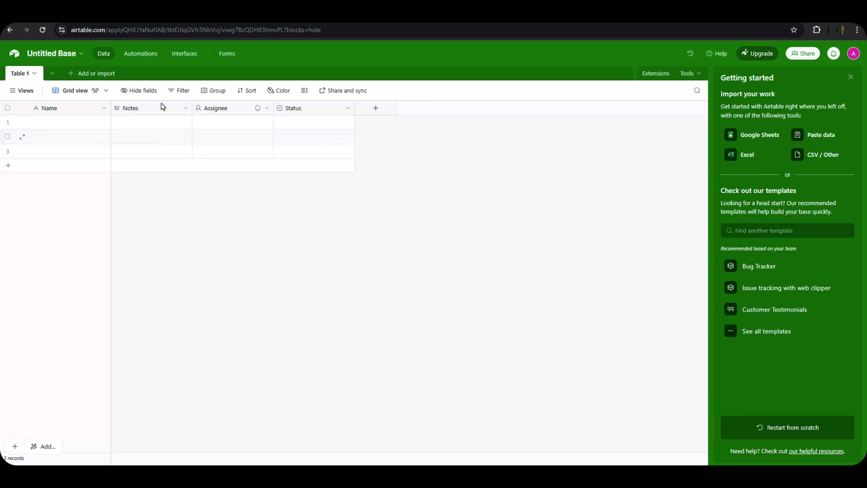
{"action": "left_click", "coordinate": [850, 77]}
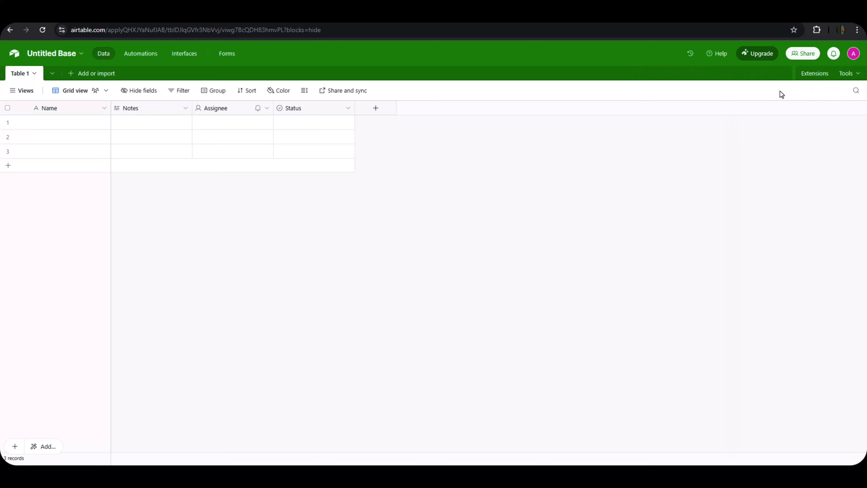
{"action": "left_click", "coordinate": [27, 92]}
Open Tab 1 of the hiring document and scroll through the Typeform application questions.
{"action": "left_click", "coordinate": [439, 17]}
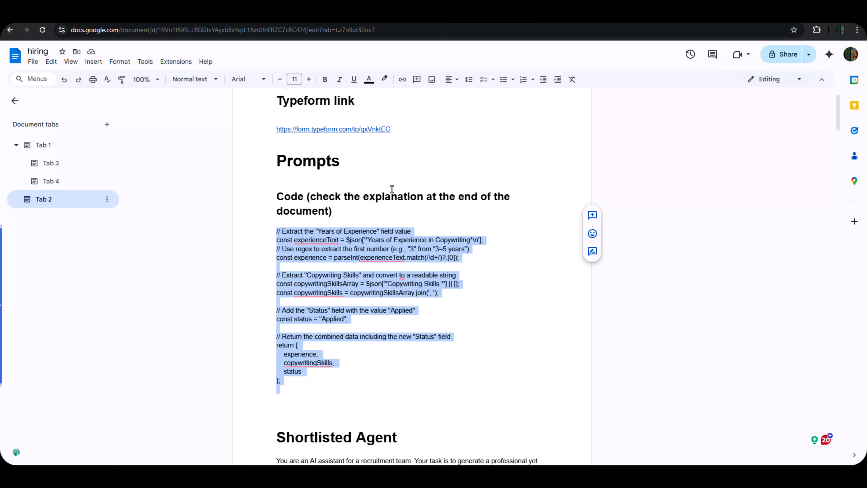
{"action": "left_click", "coordinate": [60, 153]}
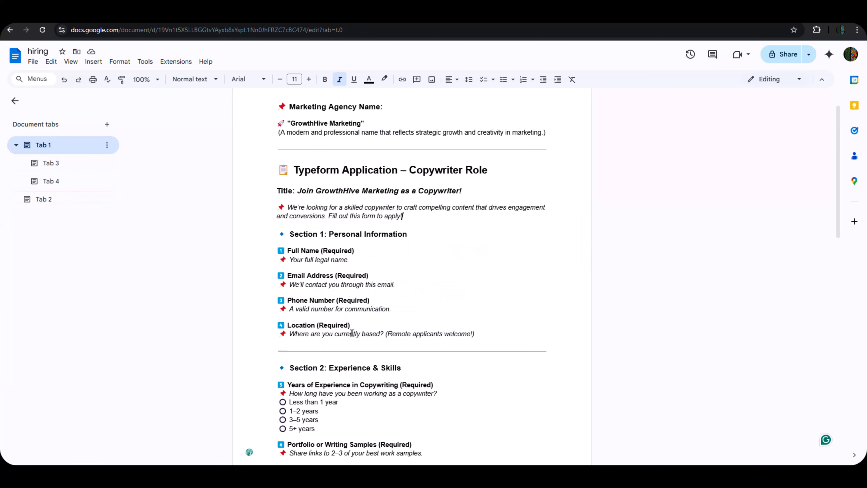
{"action": "scroll", "coordinate": [353, 334], "scroll_direction": "down", "scroll_amount": 5}
{"action": "scroll", "coordinate": [353, 334], "scroll_direction": "down", "scroll_amount": 15}
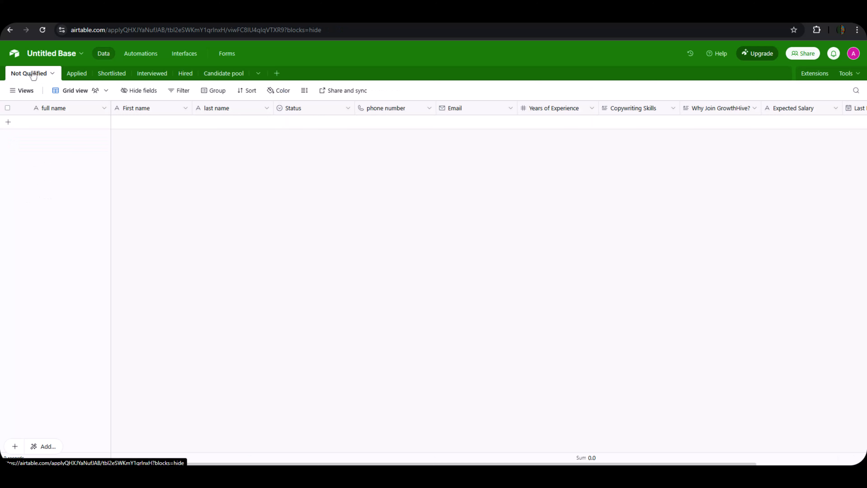
Replace the base title 'Untitled Base' with 'Hiring Yt' and confirm it.
{"action": "double_click", "coordinate": [59, 53]}
{"action": "left_click", "coordinate": [57, 54]}
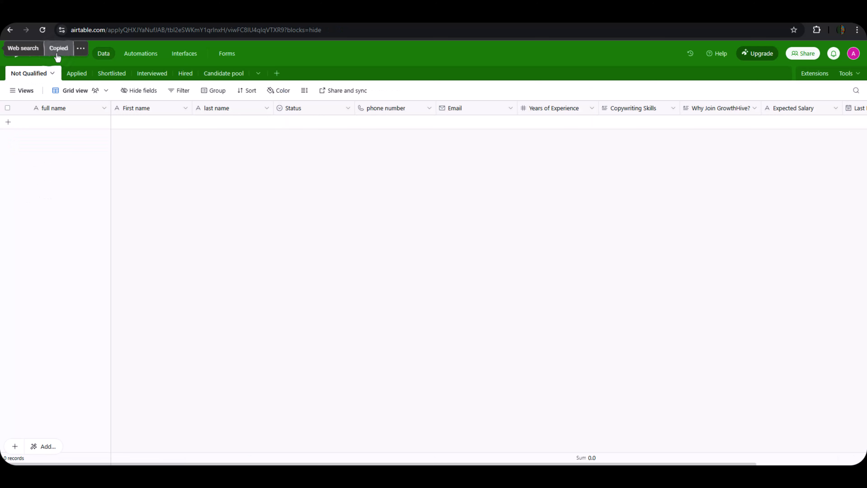
{"action": "left_click", "coordinate": [59, 57]}
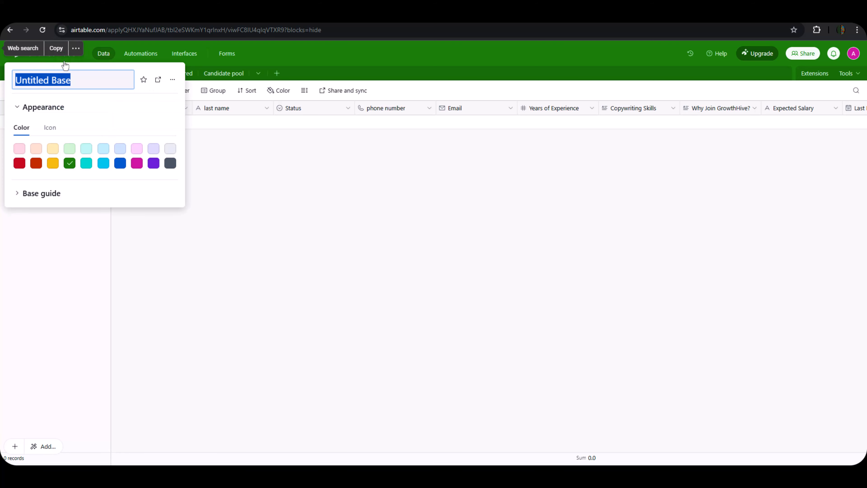
{"action": "key", "text": "BackSpace"}
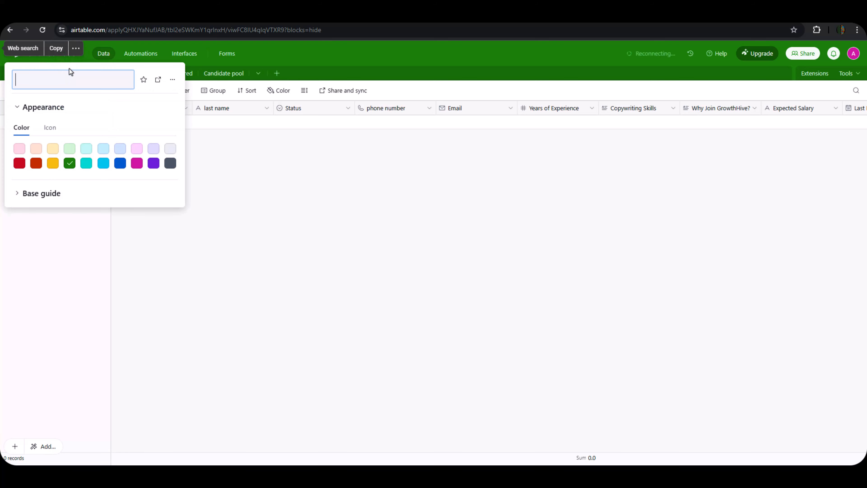
{"action": "type", "text": "Hir"}
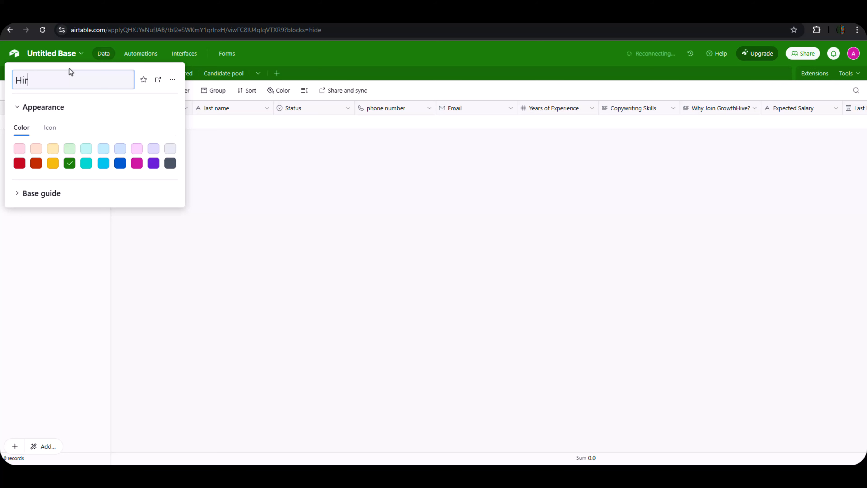
{"action": "type", "text": "ing Yt"}
{"action": "left_click", "coordinate": [203, 190]}
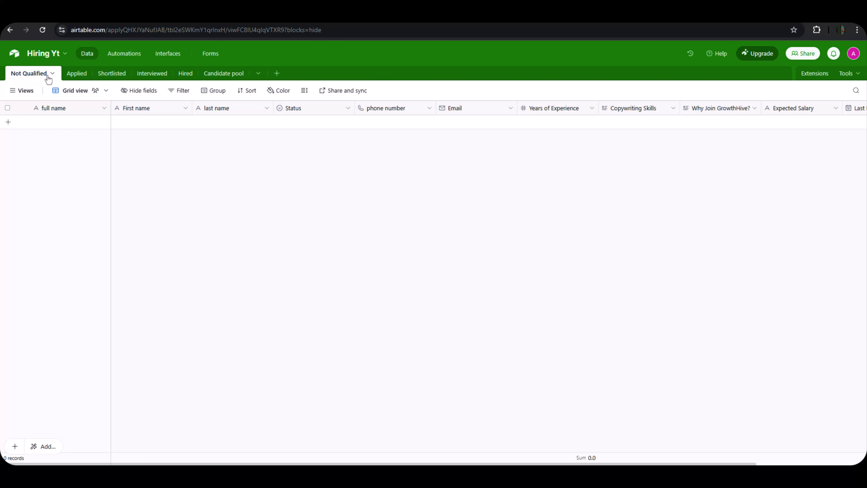
{"action": "left_click", "coordinate": [76, 80]}
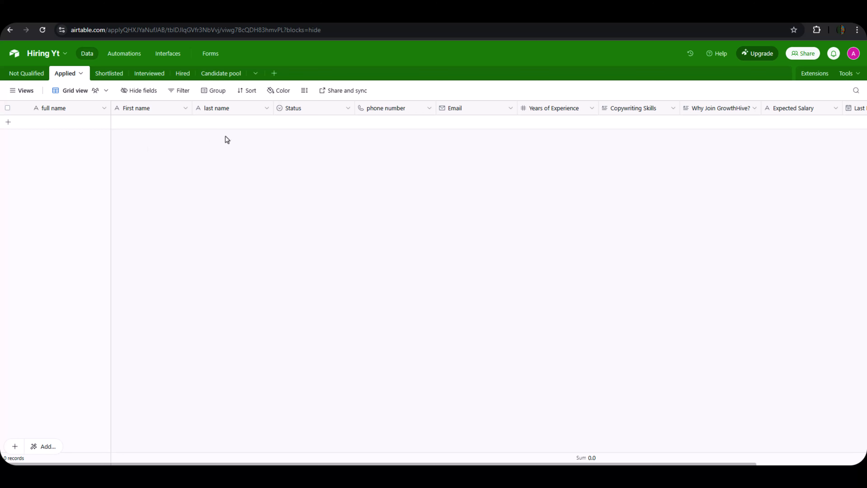
{"action": "double_click", "coordinate": [296, 109]}
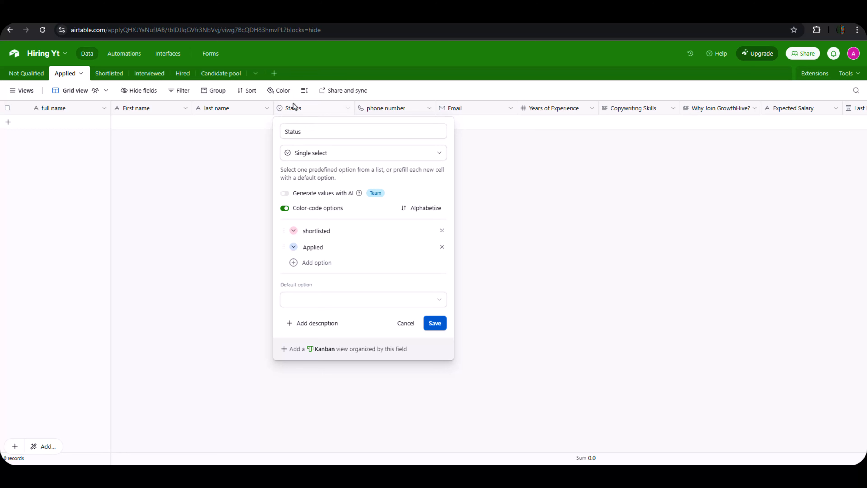
{"action": "left_click", "coordinate": [317, 153]}
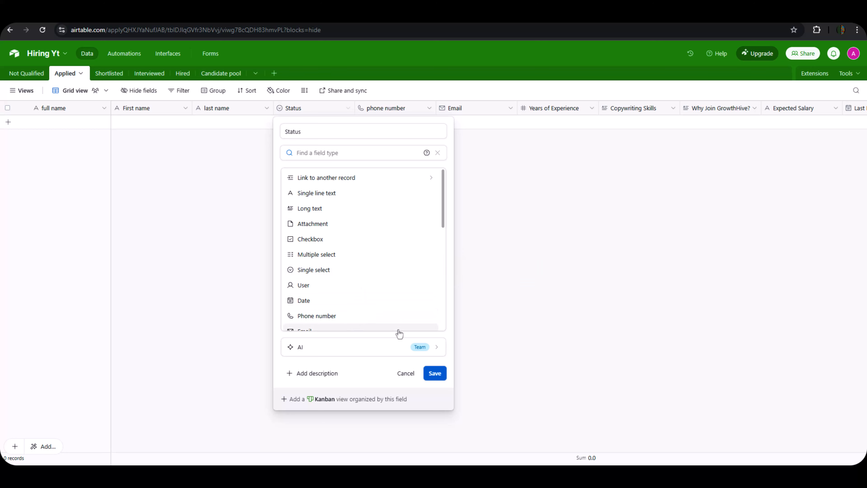
{"action": "left_click", "coordinate": [268, 187]}
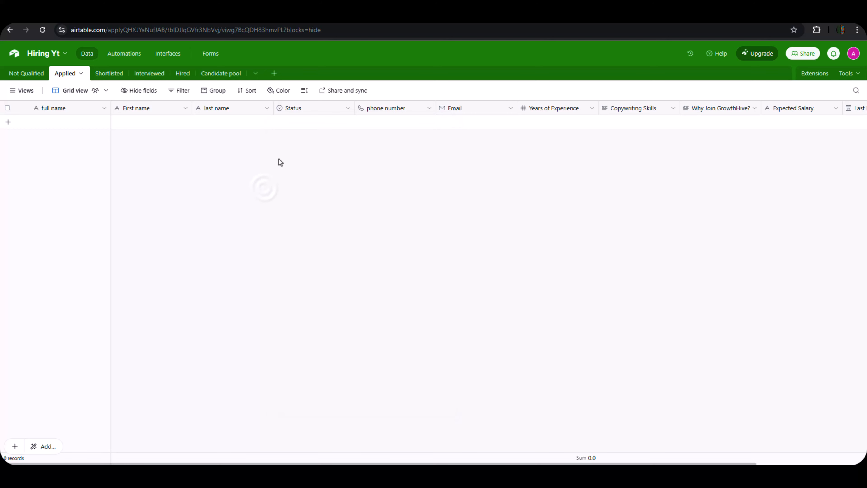
{"action": "left_click", "coordinate": [293, 110]}
{"action": "double_click", "coordinate": [290, 110]}
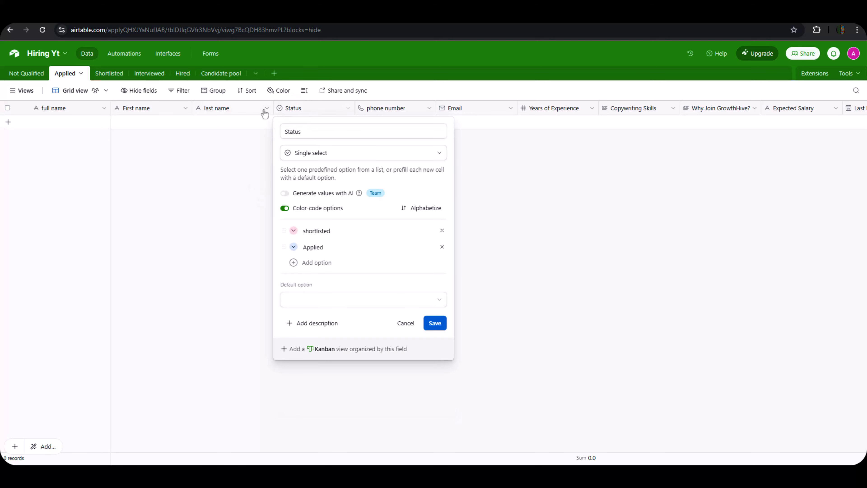
{"action": "left_click", "coordinate": [345, 247]}
{"action": "left_click", "coordinate": [184, 15]}
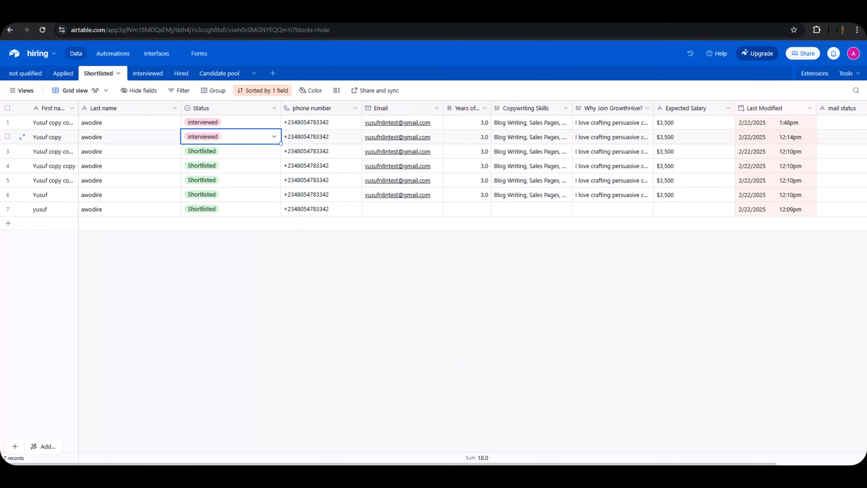
{"action": "left_click", "coordinate": [239, 15]}
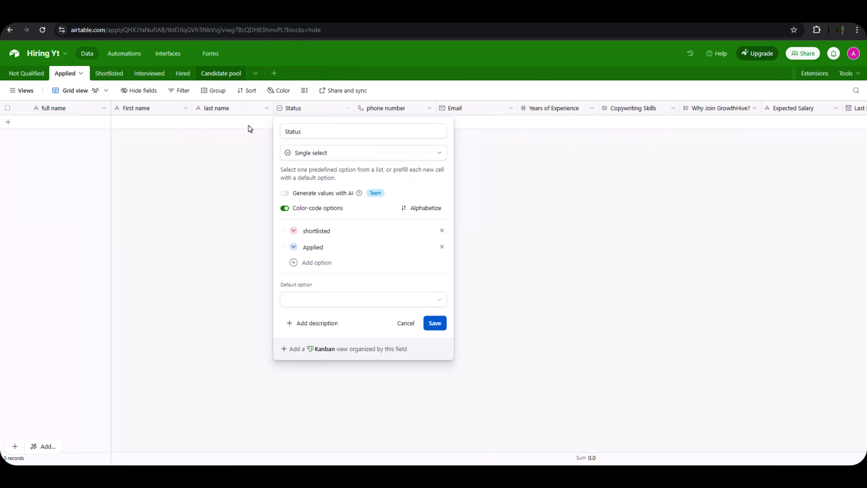
{"action": "left_click", "coordinate": [492, 241]}
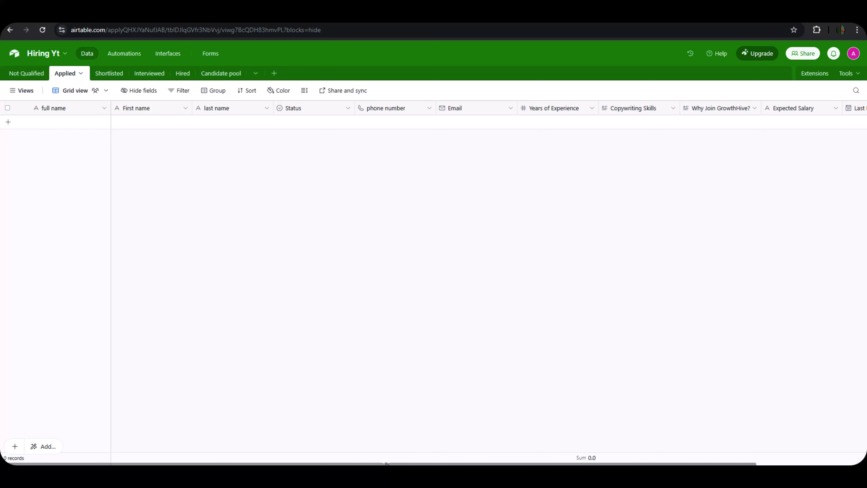
{"action": "left_click_drag", "start_coordinate": [393, 464], "coordinate": [503, 459]}
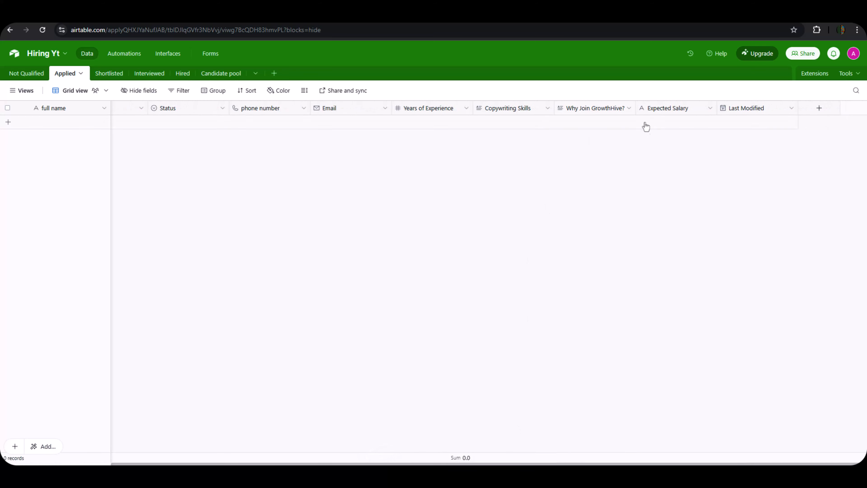
Change Last Modified to a Last modified time field that tracks only Status edits, and save.
{"action": "double_click", "coordinate": [745, 109]}
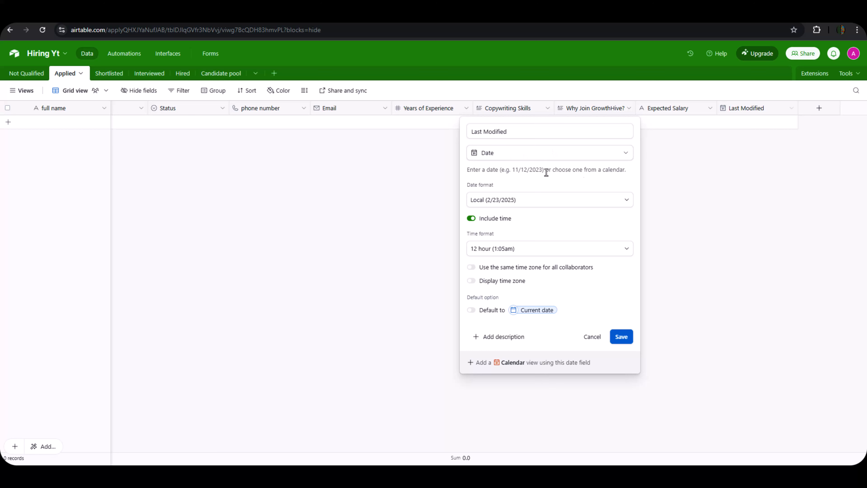
{"action": "left_click", "coordinate": [503, 159]}
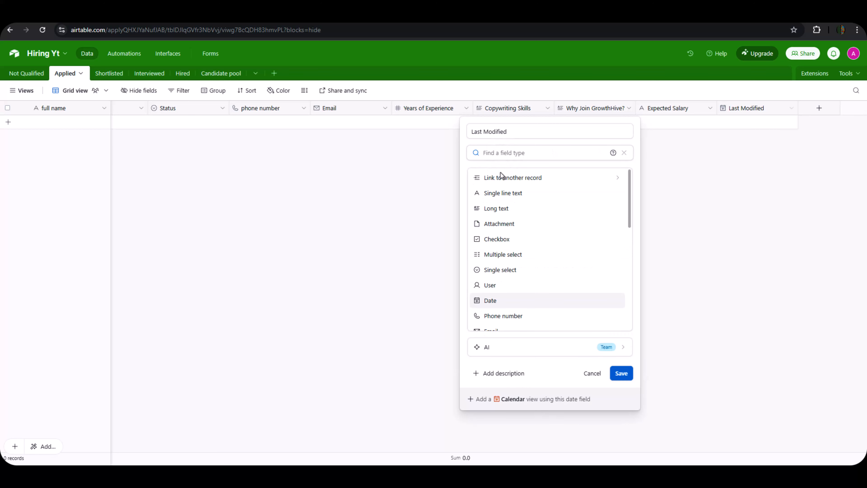
{"action": "scroll", "coordinate": [526, 296], "scroll_direction": "down", "scroll_amount": 8}
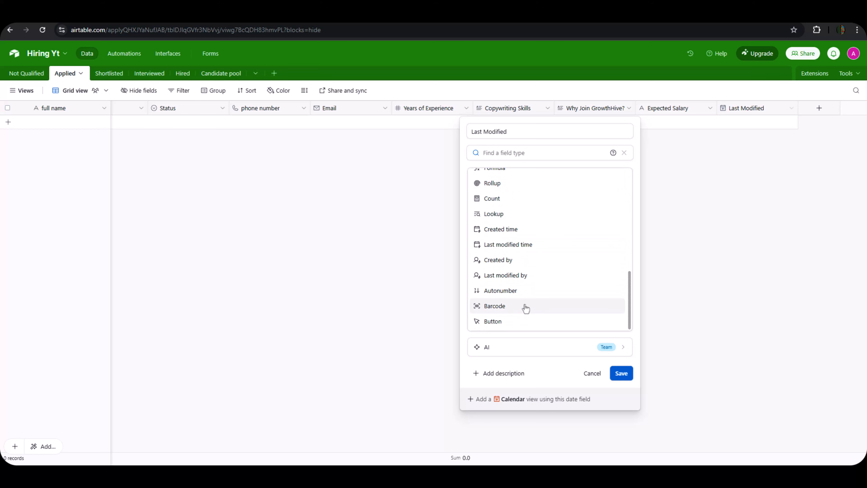
{"action": "left_click", "coordinate": [508, 244]}
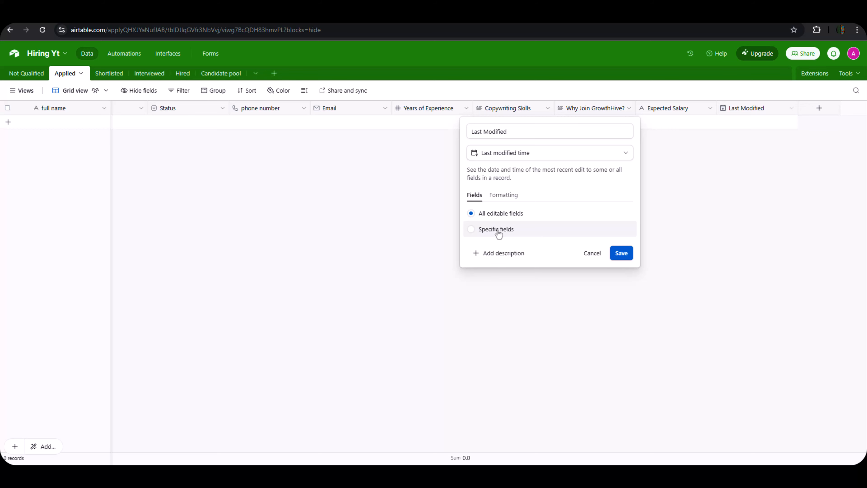
{"action": "left_click", "coordinate": [499, 234]}
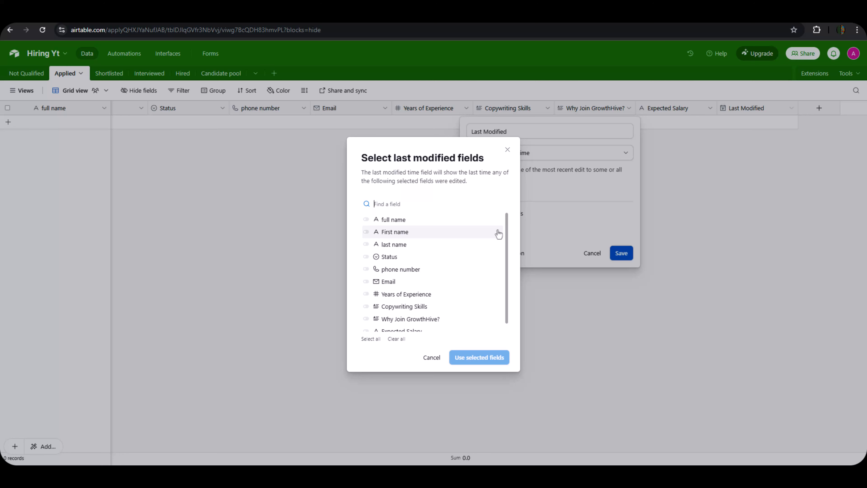
{"action": "left_click", "coordinate": [377, 258]}
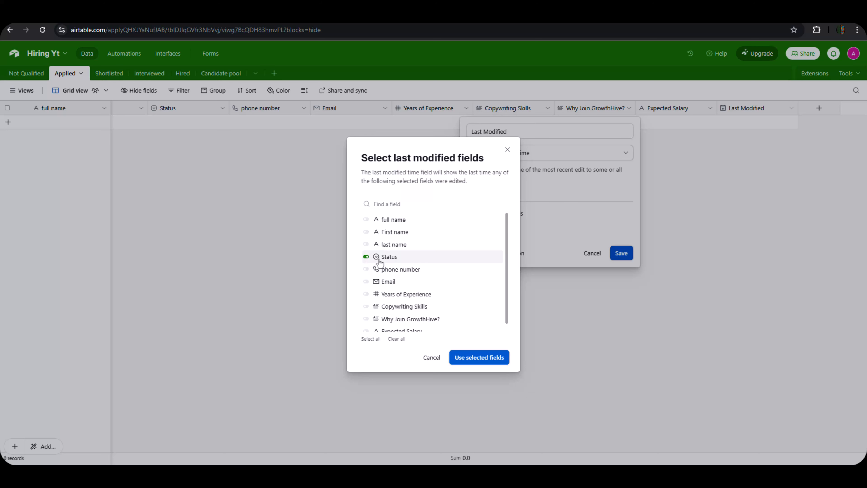
{"action": "left_click", "coordinate": [489, 357]}
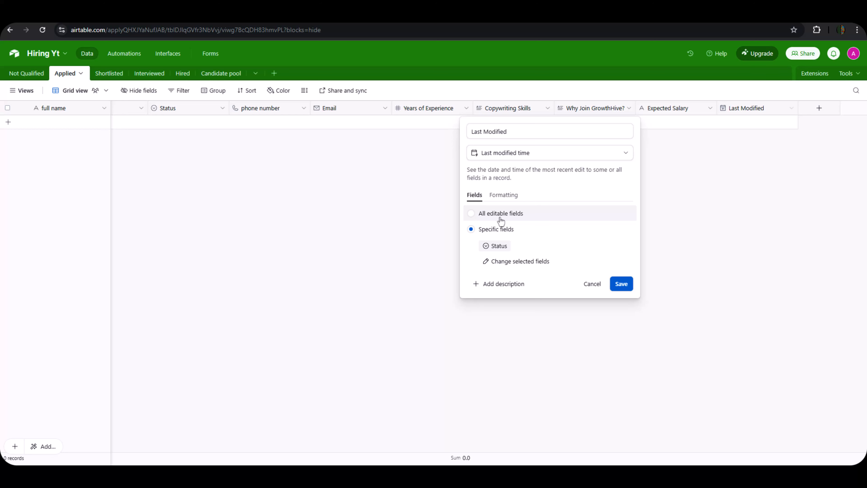
{"action": "left_click", "coordinate": [620, 285]}
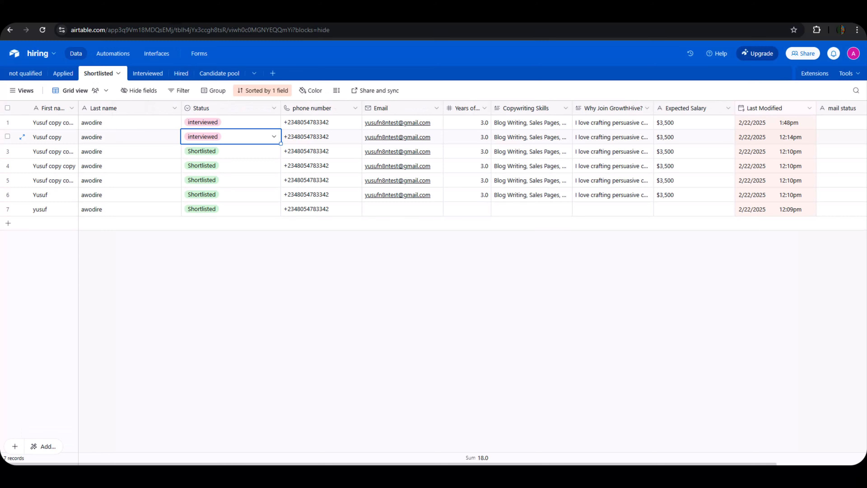
Set the third Shortlisted candidate's Status to interviewed.
{"action": "left_click", "coordinate": [205, 149]}
{"action": "left_click", "coordinate": [207, 150]}
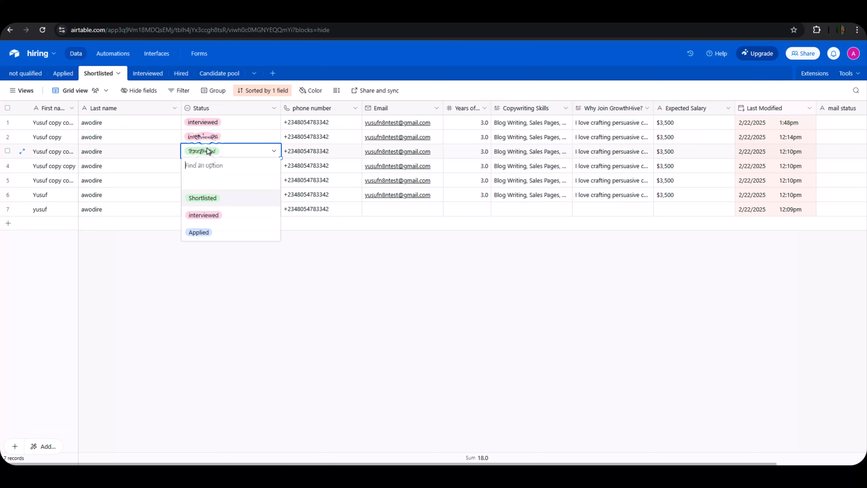
{"action": "left_click", "coordinate": [212, 221]}
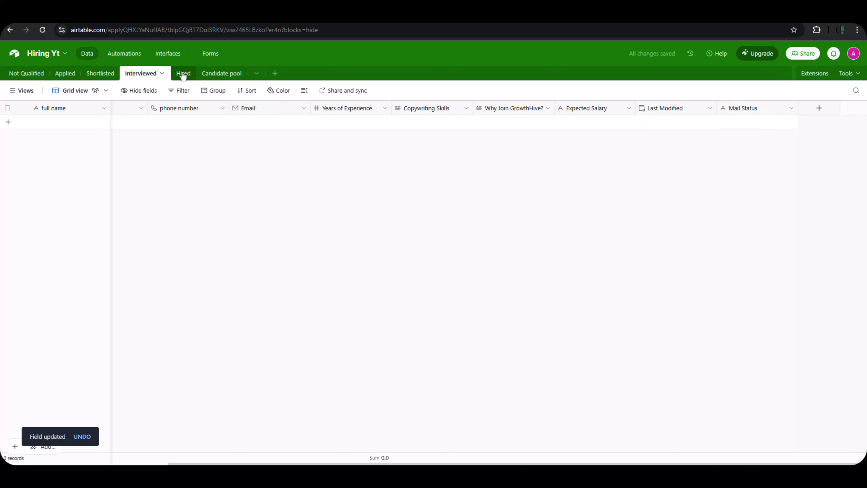
In the Hired table, replace the Applied and shortlisted Status options with a single Hired option.
{"action": "left_click", "coordinate": [184, 73]}
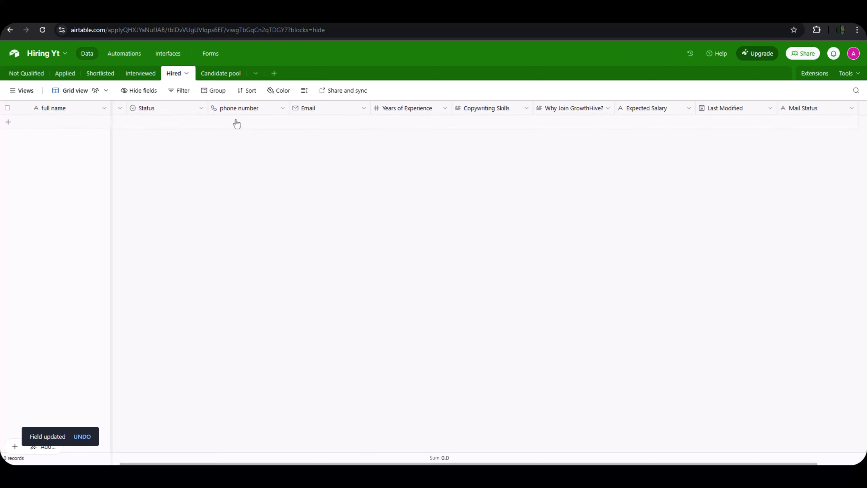
{"action": "left_click", "coordinate": [183, 108]}
{"action": "double_click", "coordinate": [182, 108]}
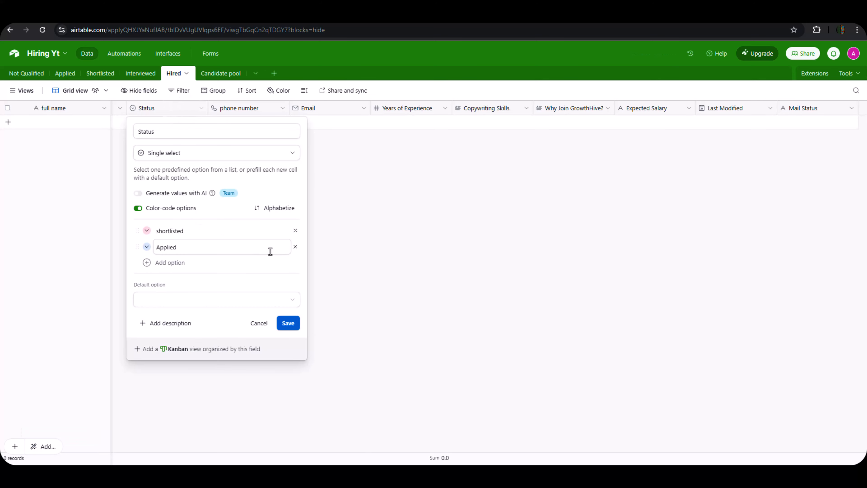
{"action": "left_click", "coordinate": [296, 247]}
{"action": "left_click", "coordinate": [294, 231]}
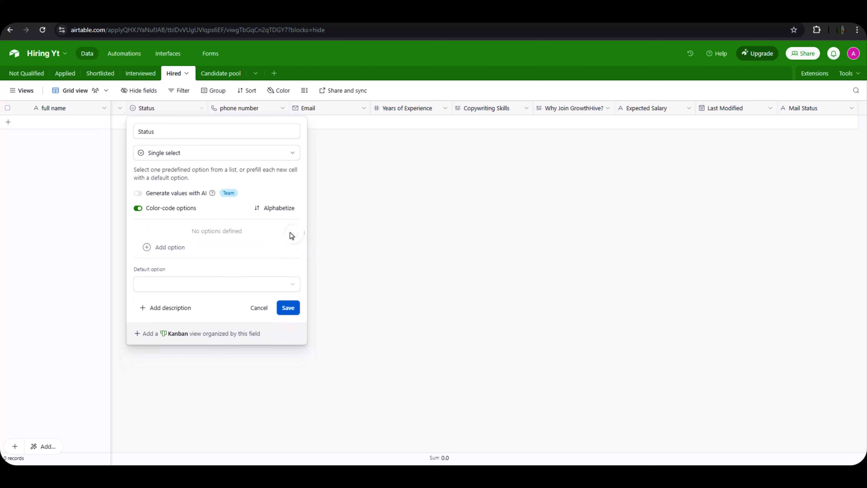
{"action": "left_click", "coordinate": [171, 248]}
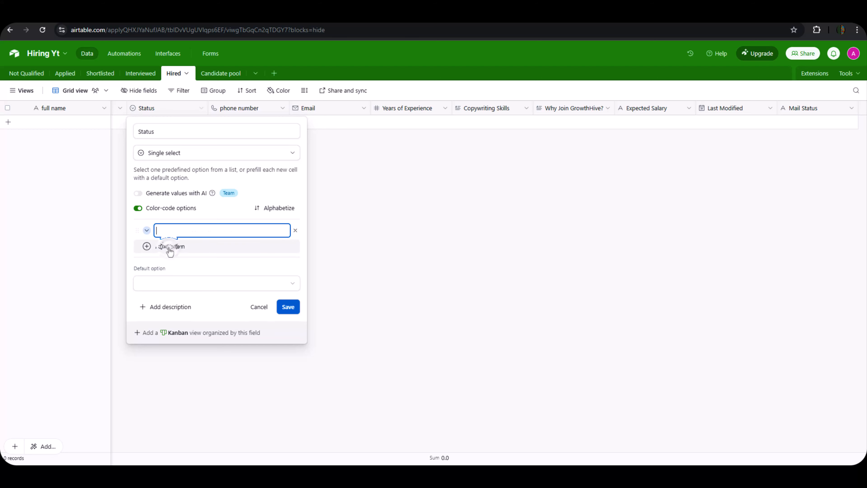
{"action": "type", "text": "Hi"}
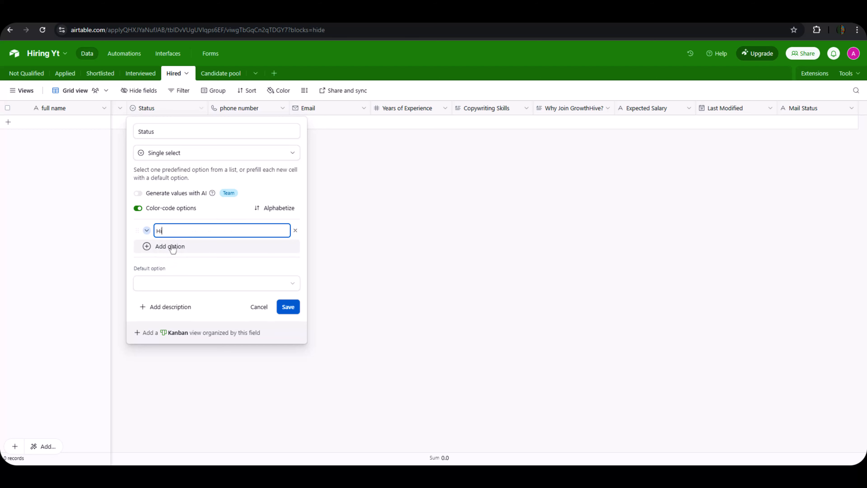
{"action": "type", "text": "red"}
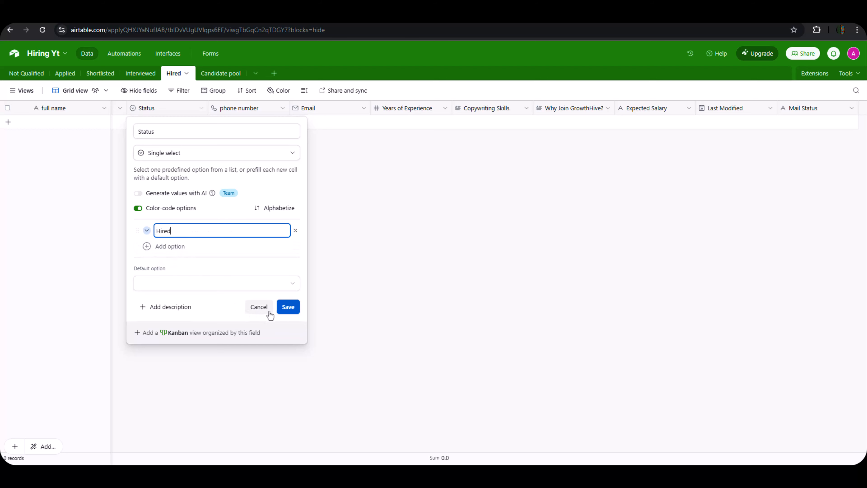
{"action": "left_click", "coordinate": [289, 308]}
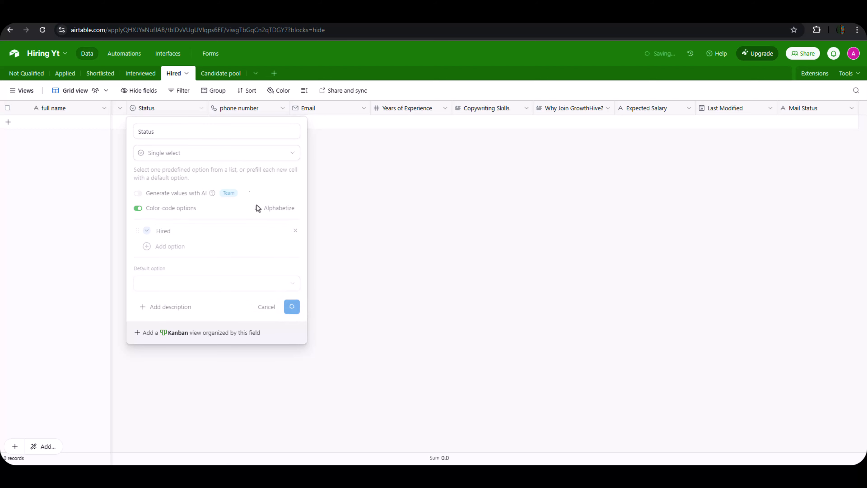
In Candidate pool, replace the Applied and shortlisted Status options with a single Not Fit option.
{"action": "double_click", "coordinate": [221, 75]}
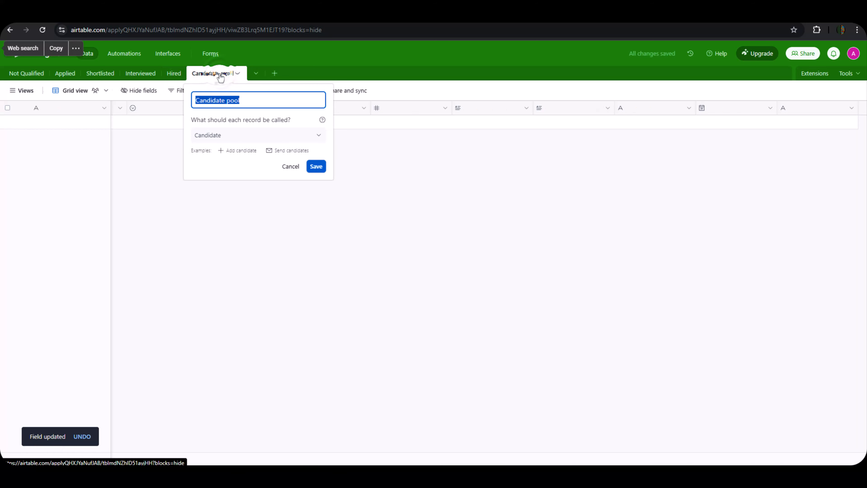
{"action": "key", "text": "Escape"}
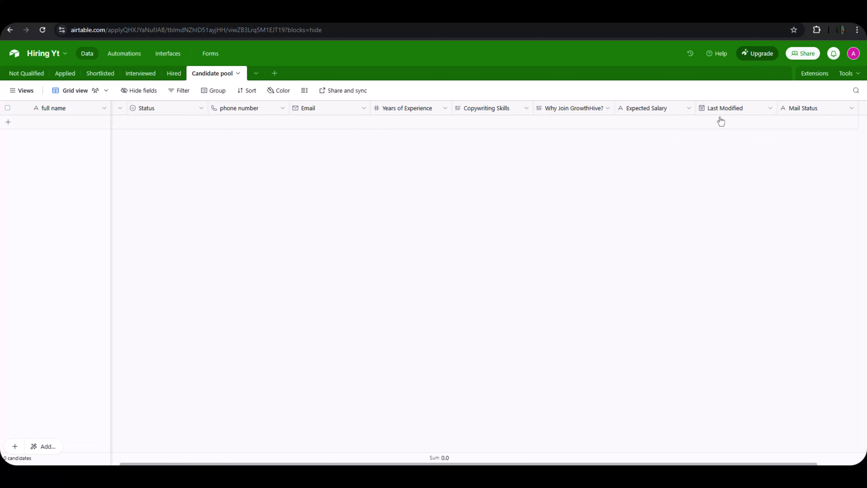
{"action": "double_click", "coordinate": [175, 108]}
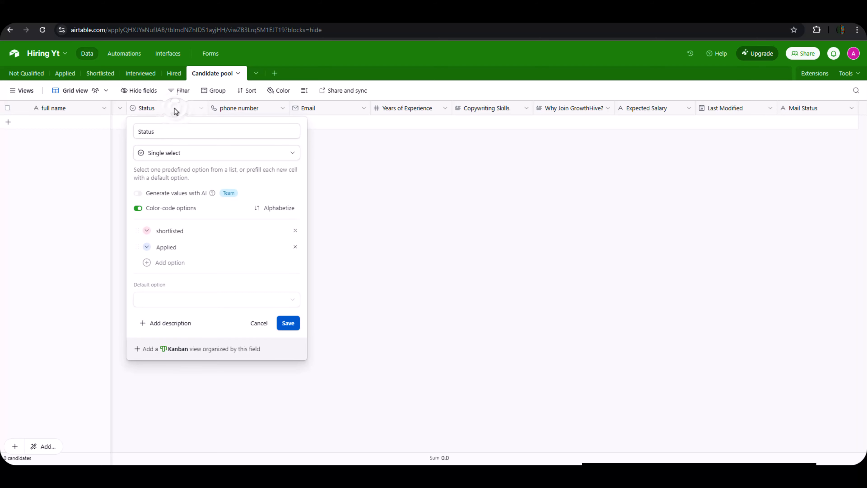
{"action": "left_click", "coordinate": [295, 245]}
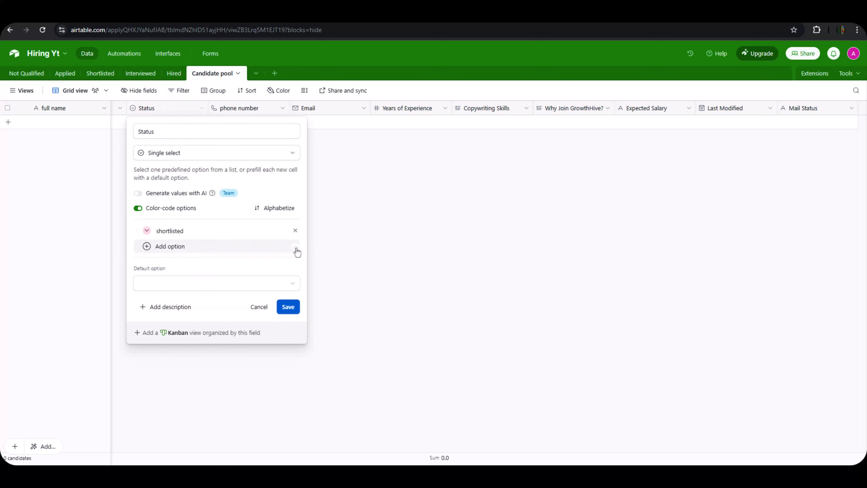
{"action": "left_click", "coordinate": [295, 230]}
{"action": "left_click", "coordinate": [168, 247]}
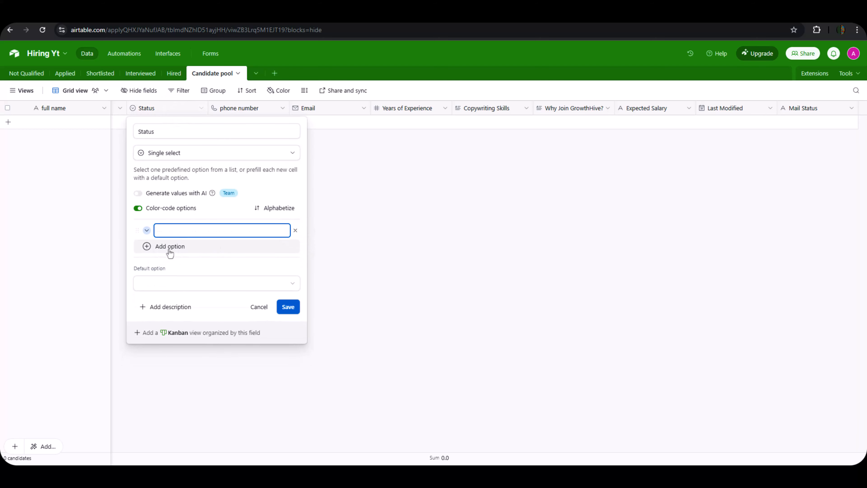
{"action": "type", "text": "NOT"}
{"action": "key", "text": "BackSpace"}
{"action": "type", "text": "ot"}
{"action": "type", "text": "Fit"}
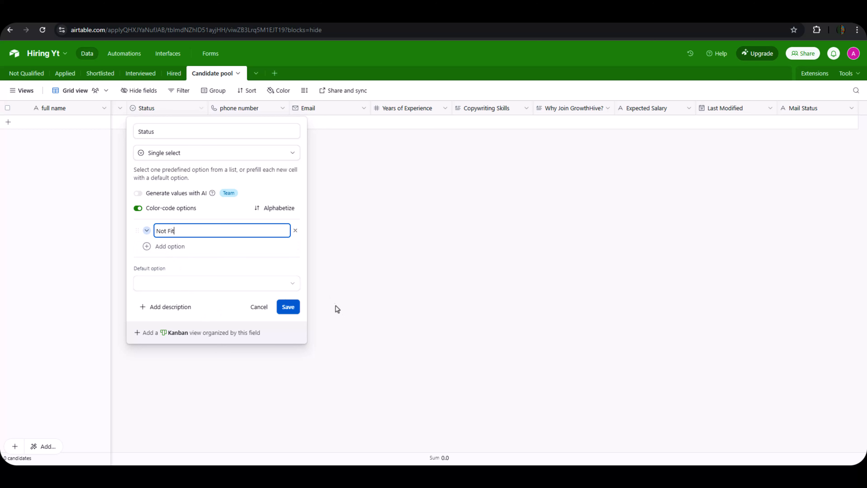
{"action": "left_click", "coordinate": [288, 309]}
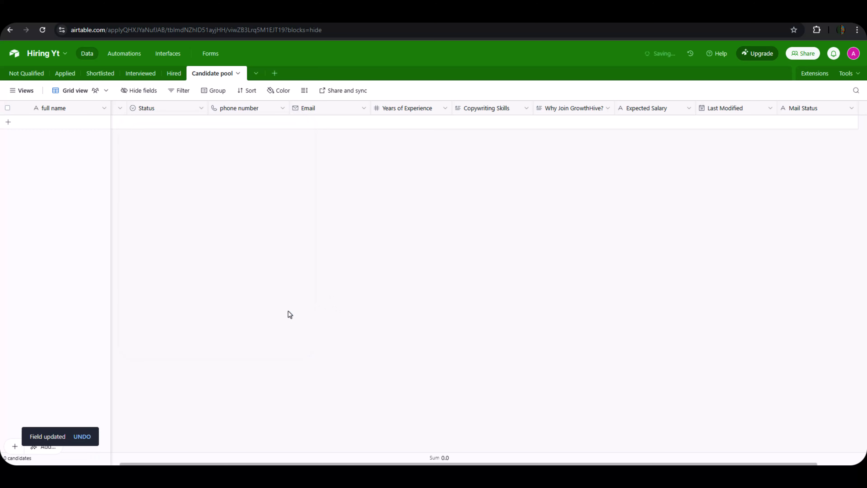
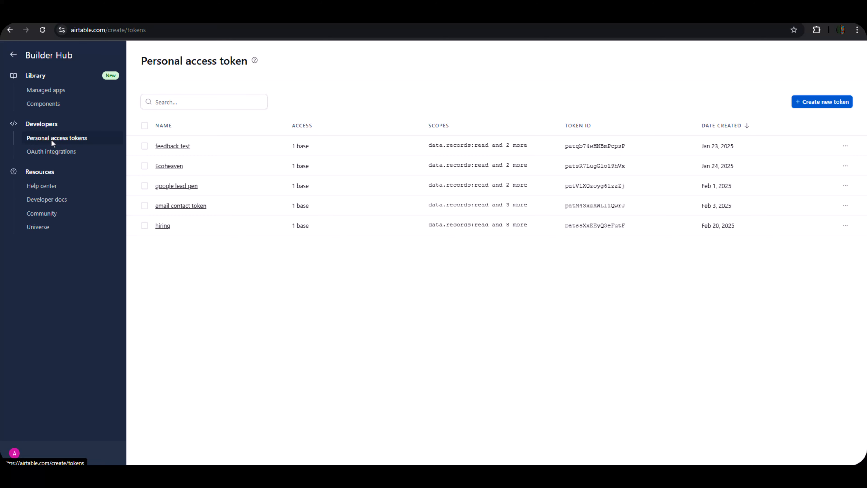
Start a new Airtable personal access token named 'hiring yt'.
{"action": "left_click", "coordinate": [802, 103]}
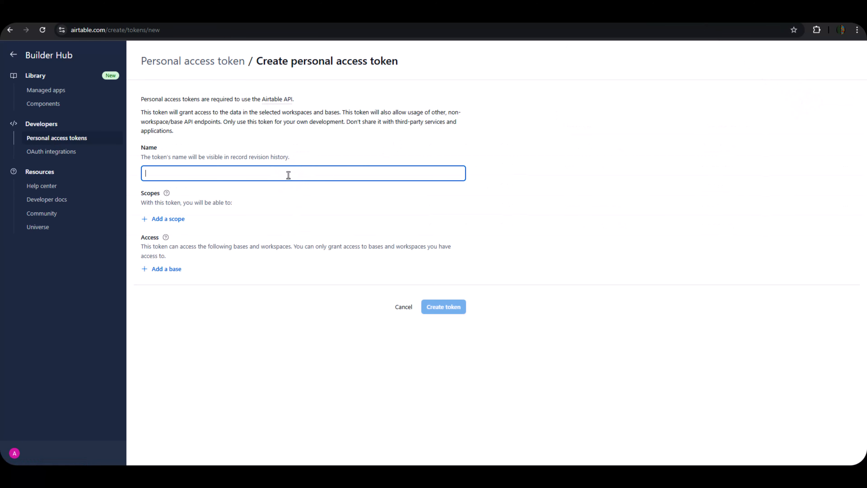
{"action": "type", "text": "hio"}
{"action": "key", "text": "BackSpace"}
{"action": "type", "text": "ring yt"}
Add the data.records read/write and data.recordComments write/read scopes to the token.
{"action": "left_click", "coordinate": [156, 224]}
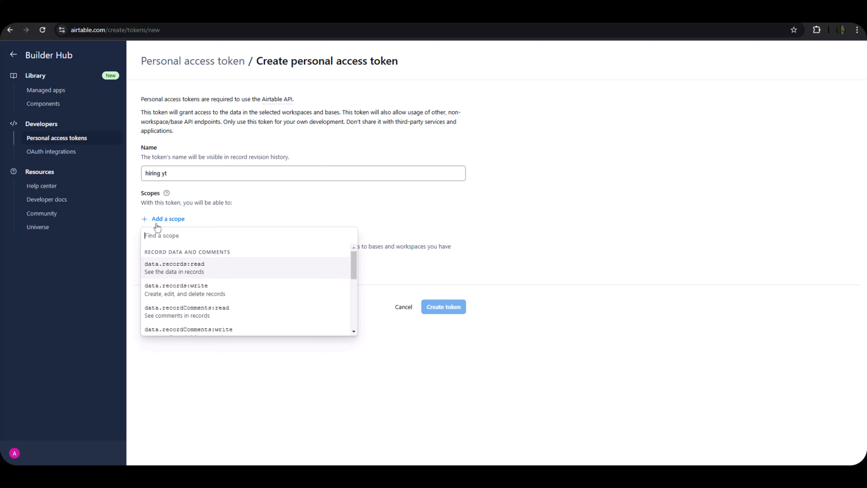
{"action": "left_click", "coordinate": [163, 268]}
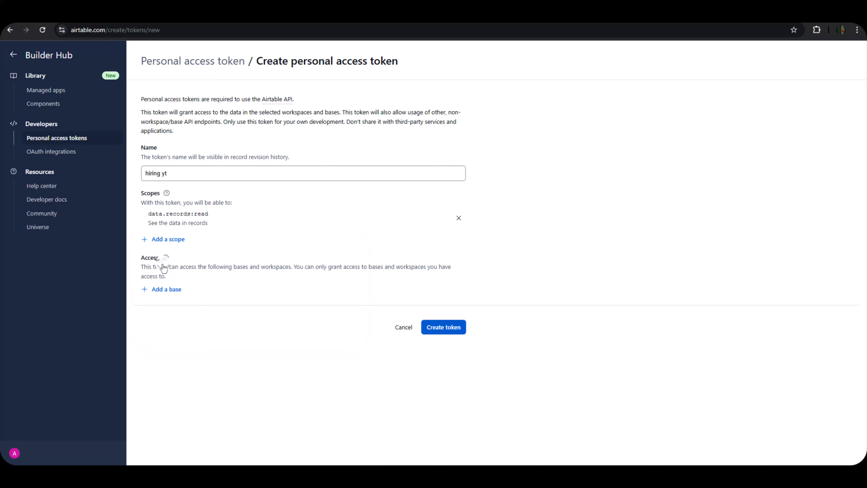
{"action": "left_click", "coordinate": [159, 239]}
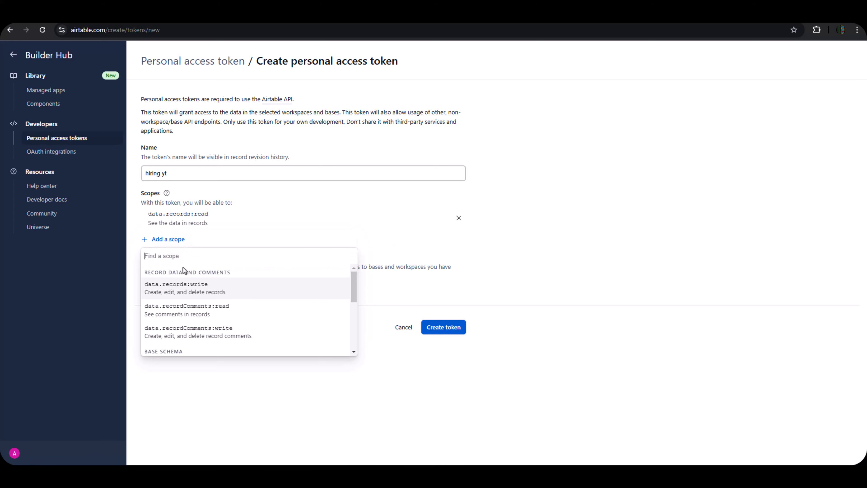
{"action": "left_click", "coordinate": [170, 293]}
{"action": "left_click", "coordinate": [166, 259]}
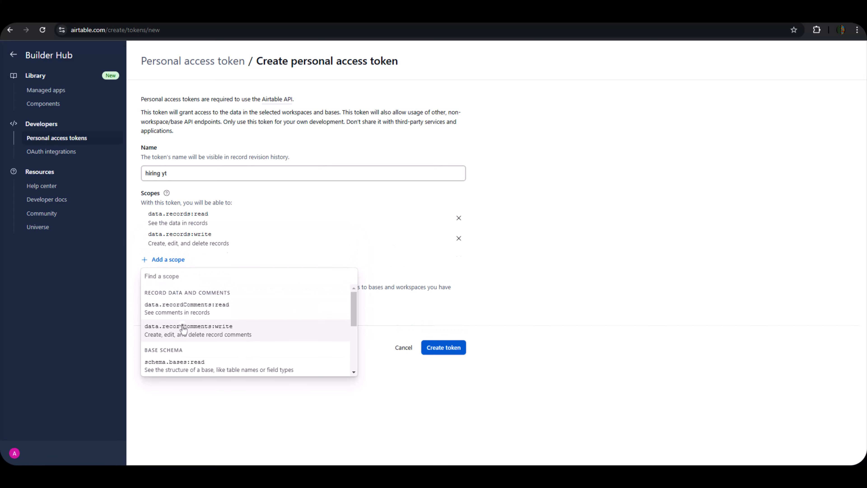
{"action": "left_click", "coordinate": [178, 328]}
{"action": "left_click", "coordinate": [166, 280]}
{"action": "left_click", "coordinate": [179, 337]}
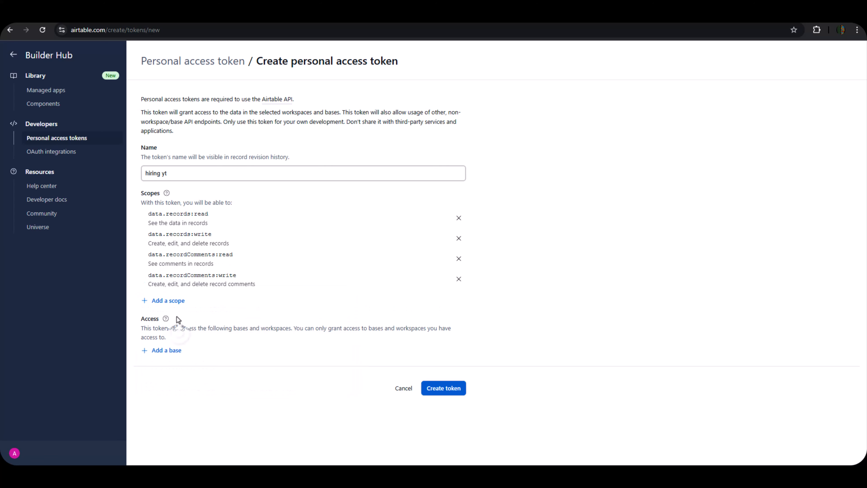
Add the schema.bases read/write, webhook:manage, block:manage and user.email:read scopes.
{"action": "left_click", "coordinate": [169, 301]}
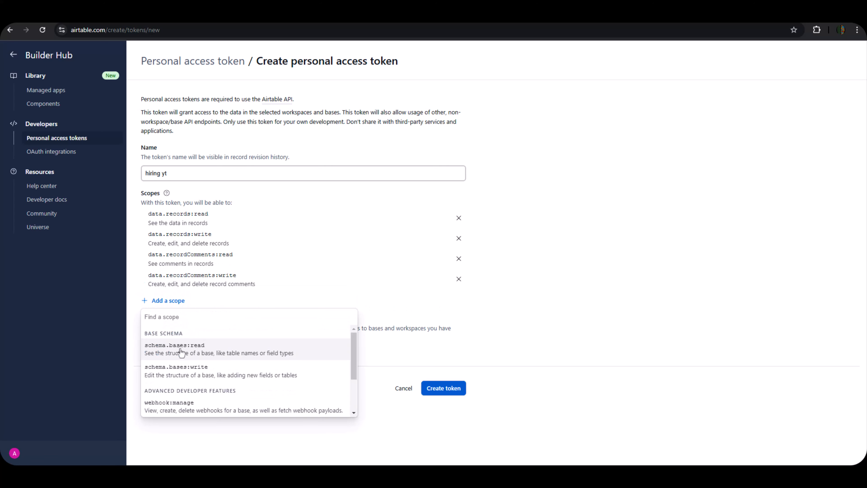
{"action": "left_click", "coordinate": [180, 349]}
{"action": "left_click", "coordinate": [171, 322]}
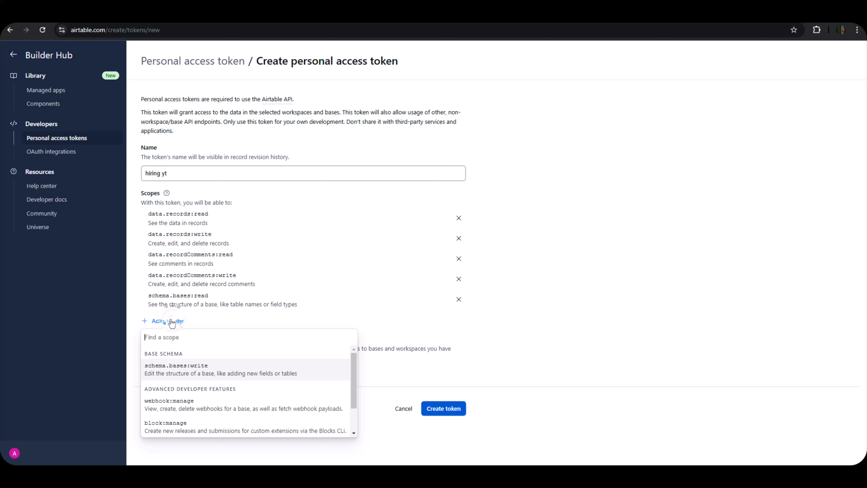
{"action": "left_click", "coordinate": [178, 366]}
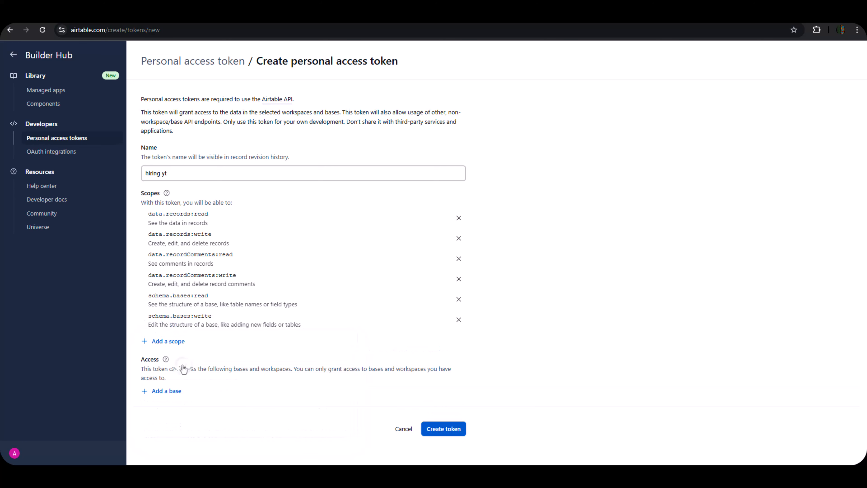
{"action": "left_click", "coordinate": [171, 344]}
{"action": "left_click", "coordinate": [177, 387]}
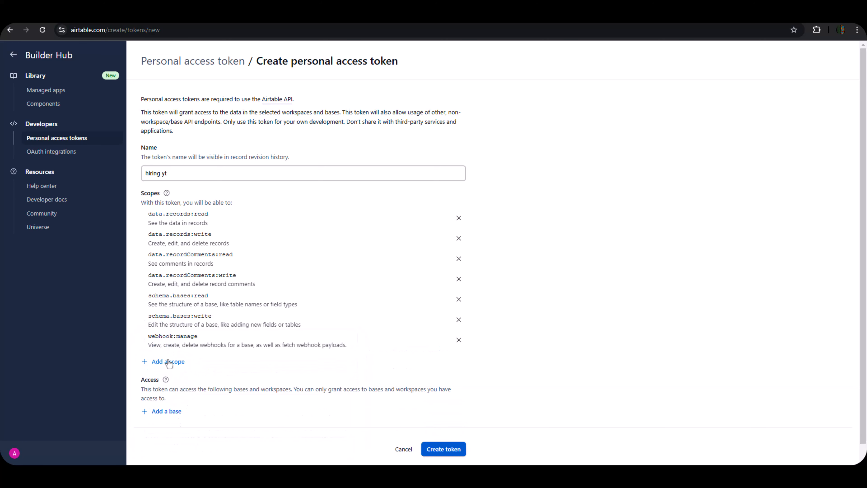
{"action": "left_click", "coordinate": [167, 361]}
{"action": "left_click", "coordinate": [173, 402]}
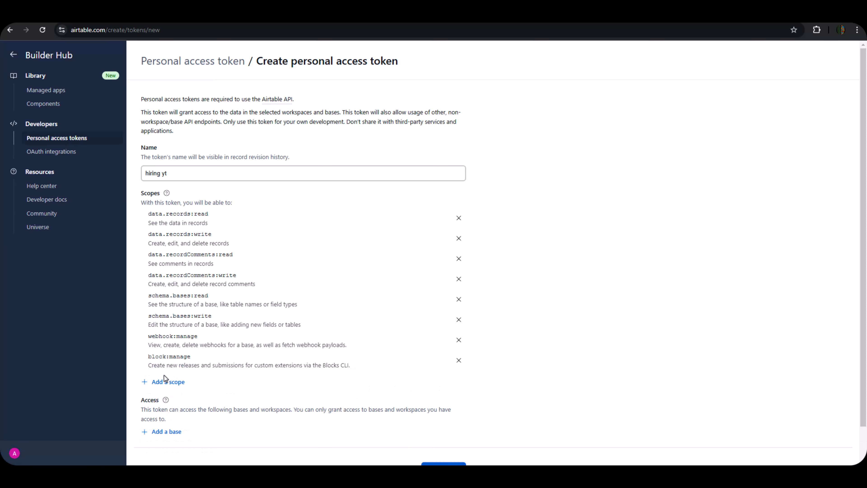
{"action": "left_click", "coordinate": [168, 382]}
{"action": "left_click", "coordinate": [182, 431]}
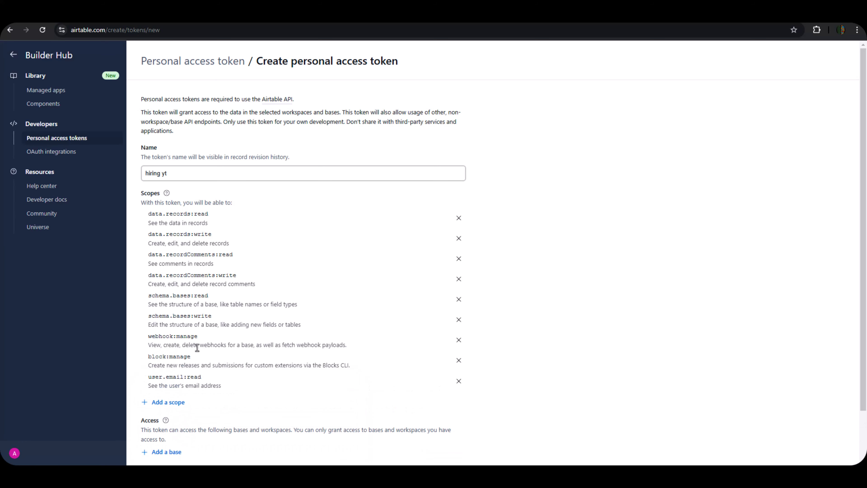
{"action": "scroll", "coordinate": [226, 282], "scroll_direction": "down", "scroll_amount": 2}
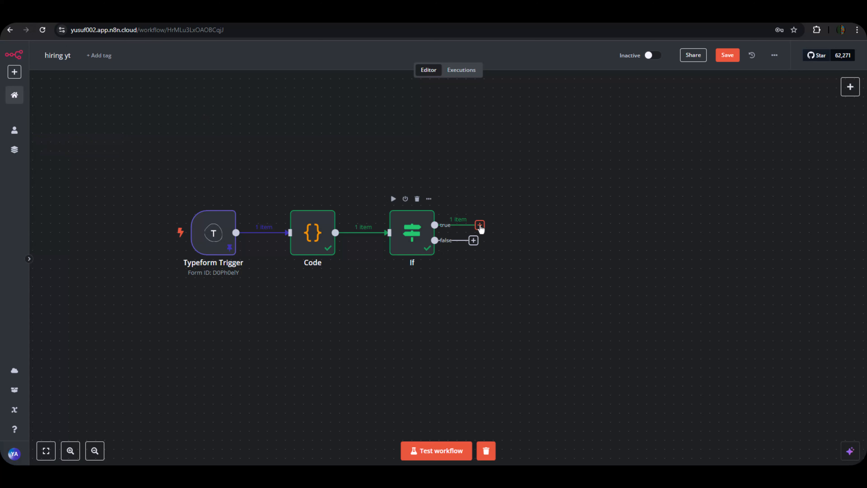
Add an Airtable 'Create a record' node on the If node's true branch.
{"action": "left_click", "coordinate": [480, 224]}
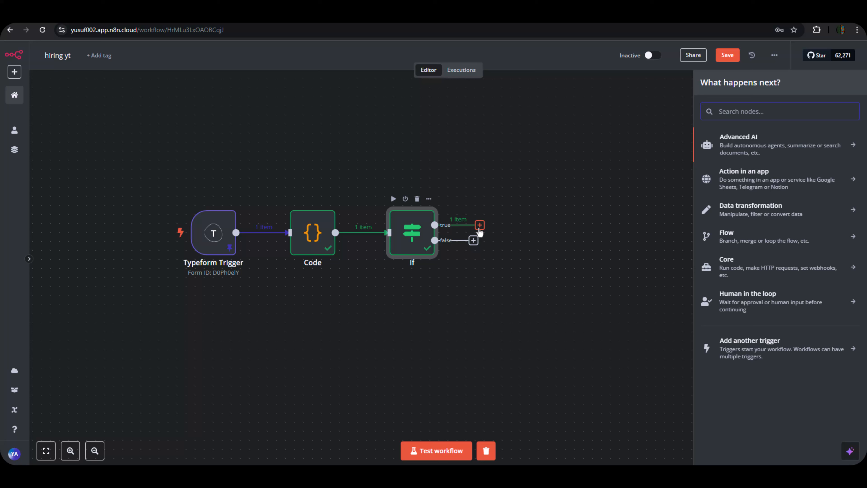
{"action": "type", "text": "airt"}
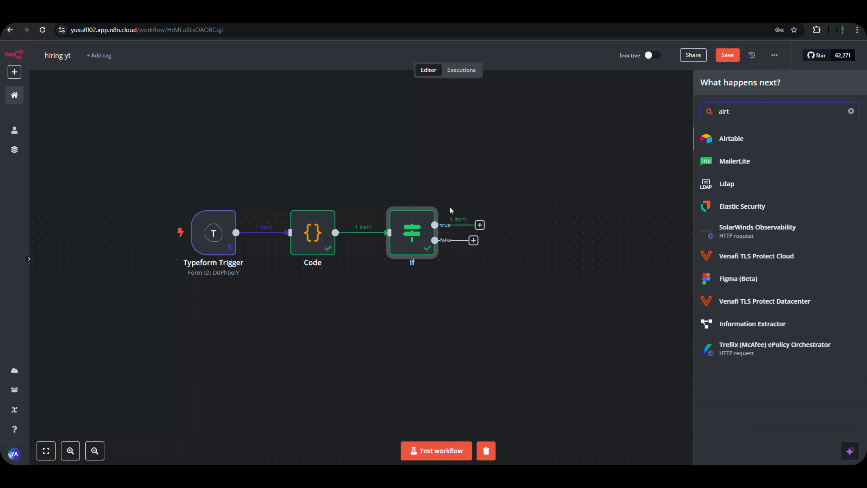
{"action": "left_click", "coordinate": [730, 143]}
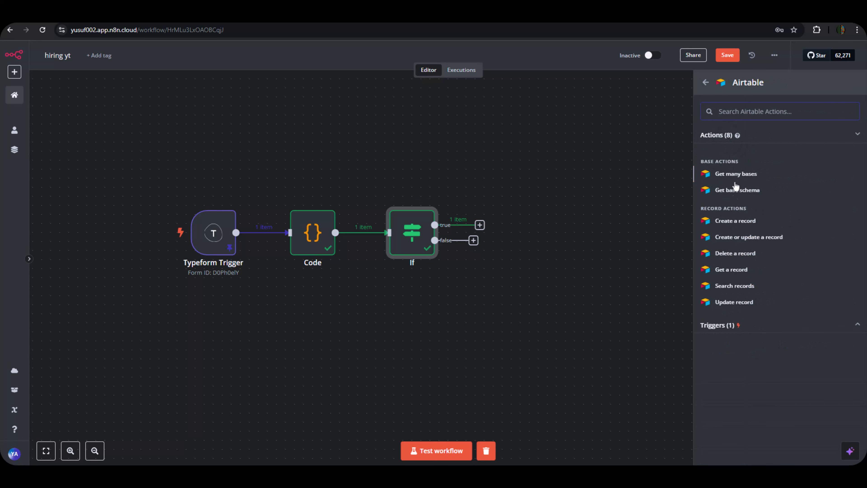
{"action": "left_click", "coordinate": [734, 221]}
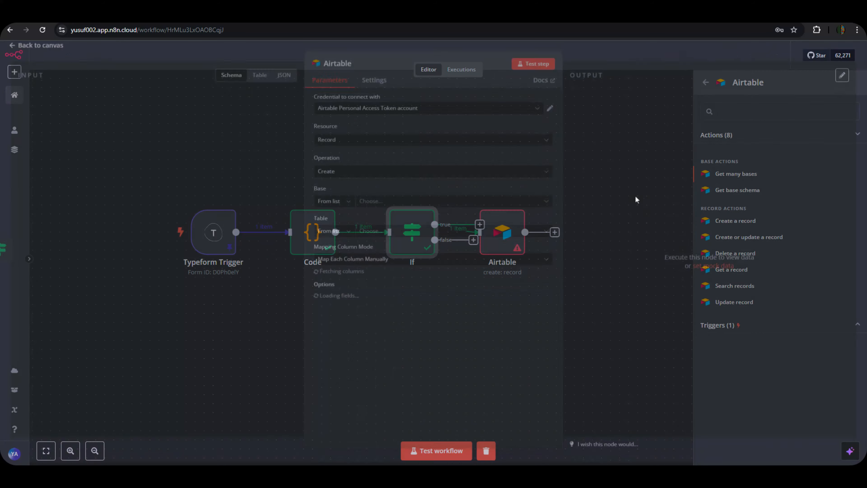
Start creating a new Airtable credential for the node.
{"action": "left_click", "coordinate": [399, 113]}
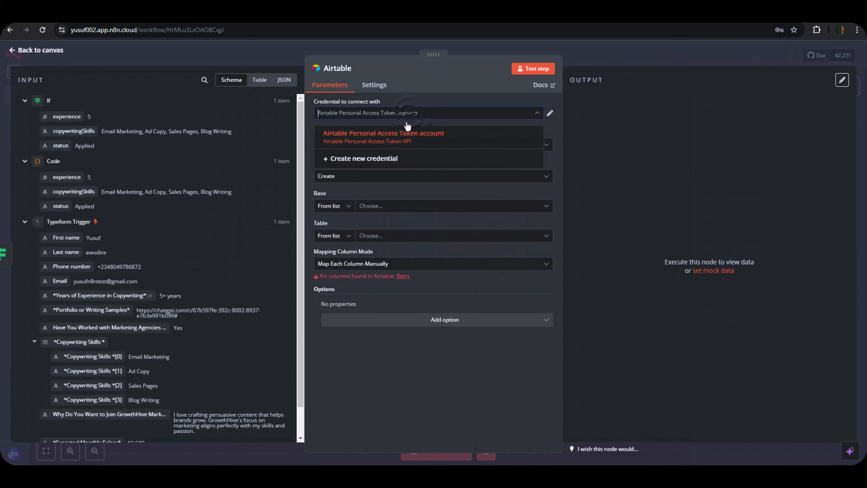
{"action": "left_click", "coordinate": [401, 156]}
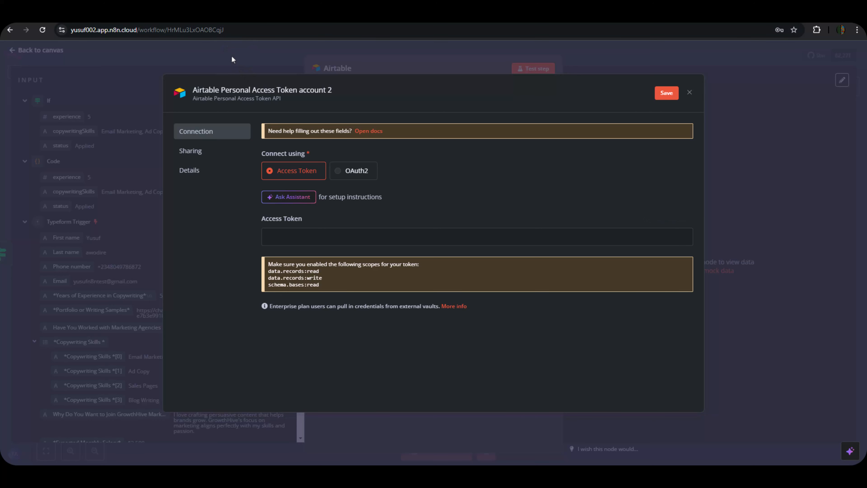
{"action": "mouse_move", "coordinate": [295, 22]}
Grant the 'hiring yt' token access to the Hiring Yt base.
{"action": "left_click", "coordinate": [241, 17]}
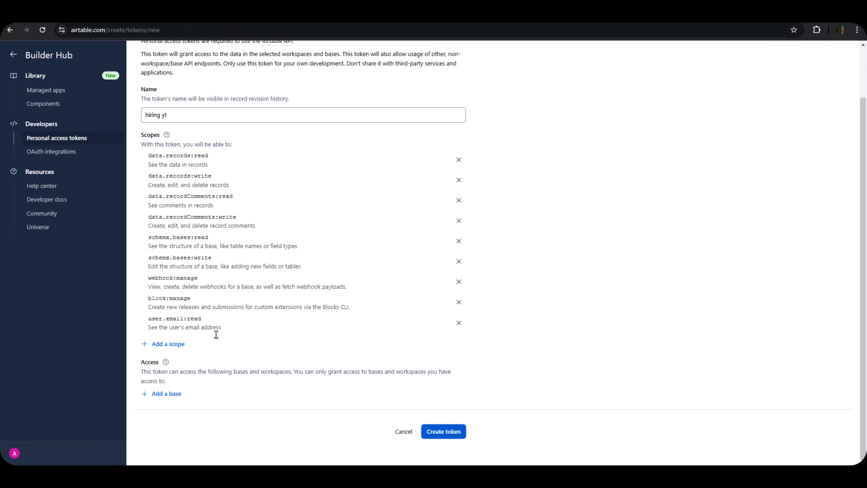
{"action": "left_click", "coordinate": [169, 394]}
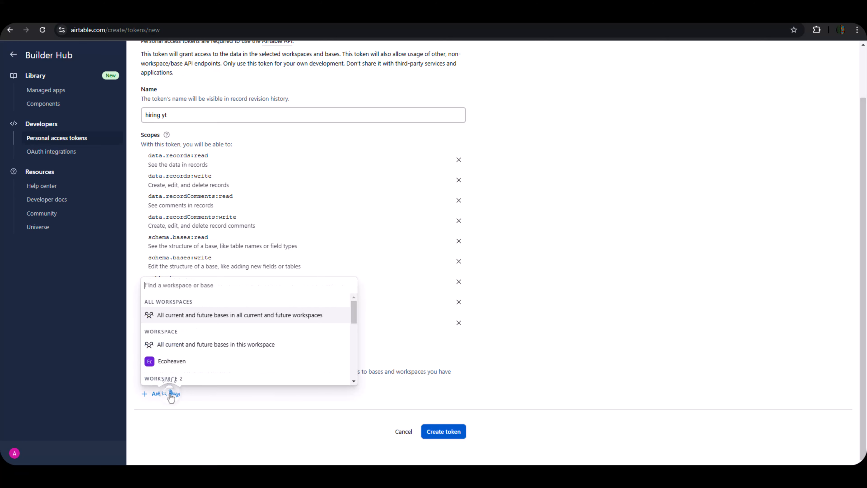
{"action": "scroll", "coordinate": [186, 365], "scroll_direction": "down", "scroll_amount": 3}
{"action": "scroll", "coordinate": [192, 367], "scroll_direction": "down", "scroll_amount": 1}
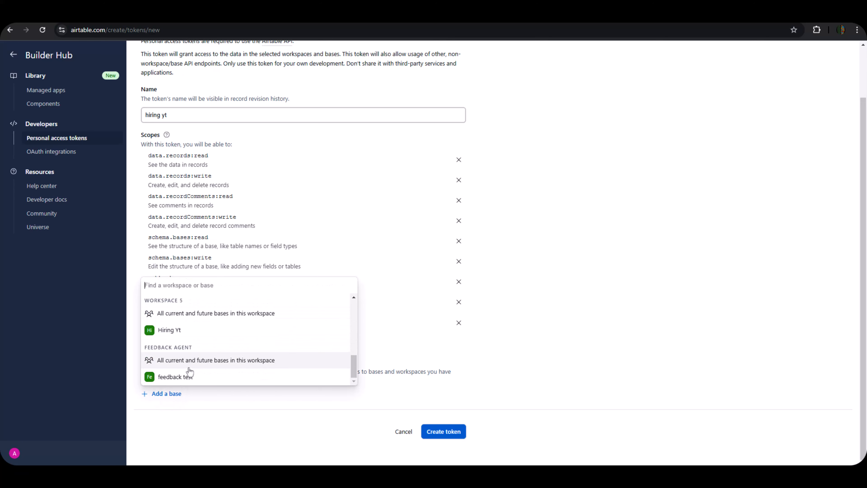
{"action": "left_click", "coordinate": [172, 338]}
{"action": "scroll", "coordinate": [342, 401], "scroll_direction": "down", "scroll_amount": 1}
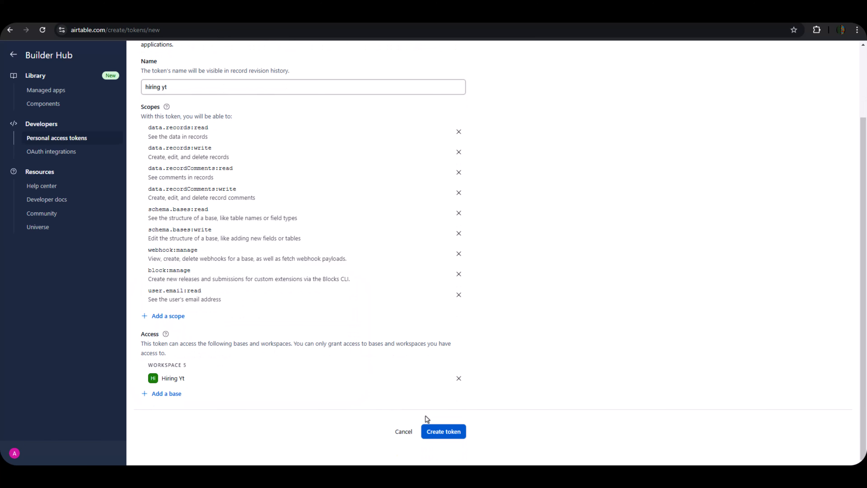
Create the token and copy its value for n8n.
{"action": "left_click", "coordinate": [436, 434]}
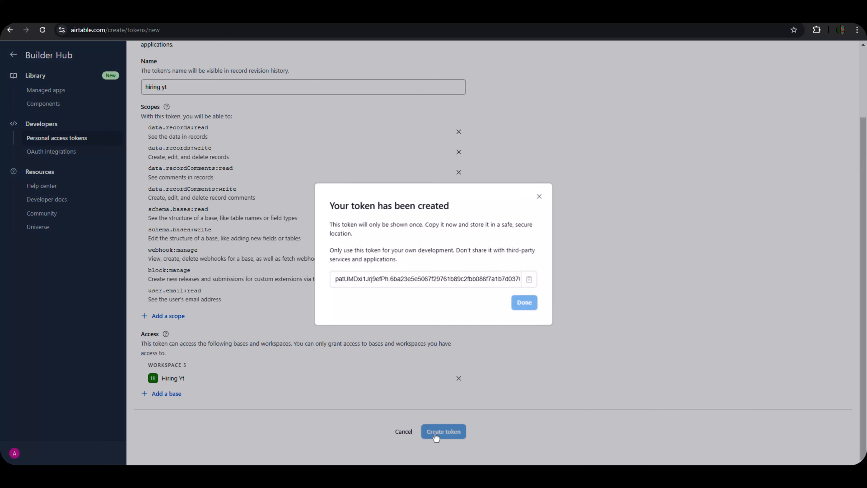
{"action": "left_click", "coordinate": [527, 282]}
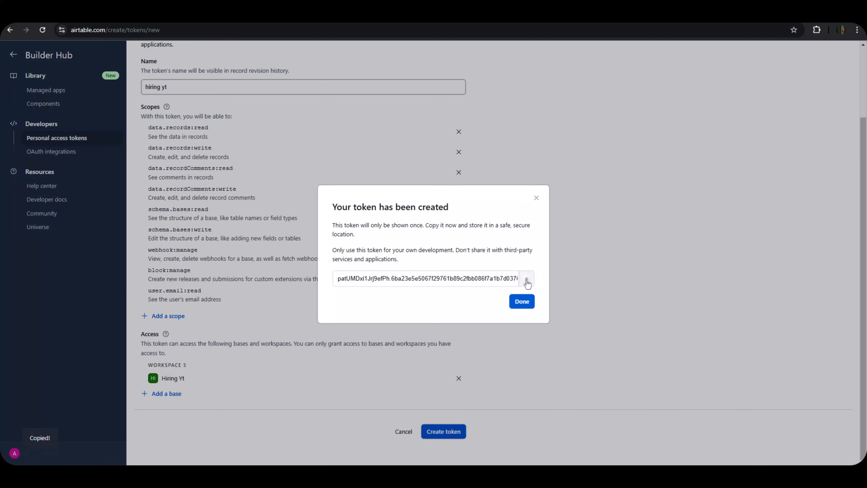
{"action": "left_click", "coordinate": [522, 302]}
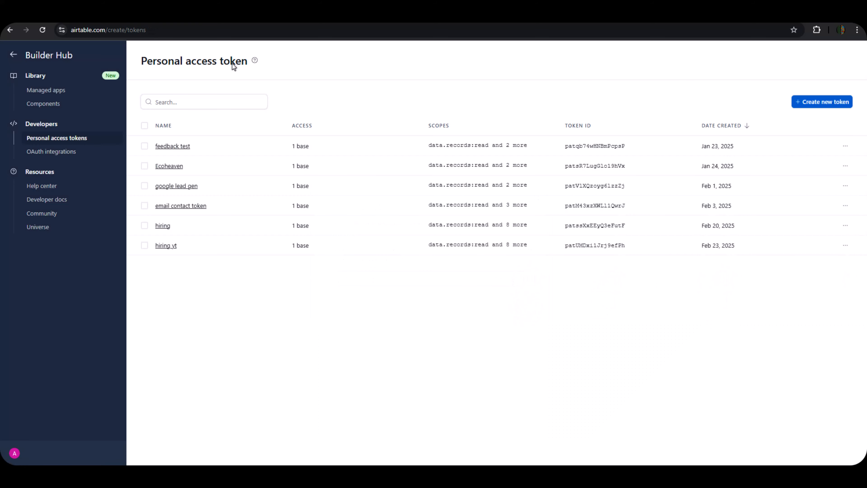
{"action": "left_click", "coordinate": [52, 16]}
Paste the copied token into the Airtable credential, save it, and begin renaming the node.
{"action": "left_click", "coordinate": [315, 236]}
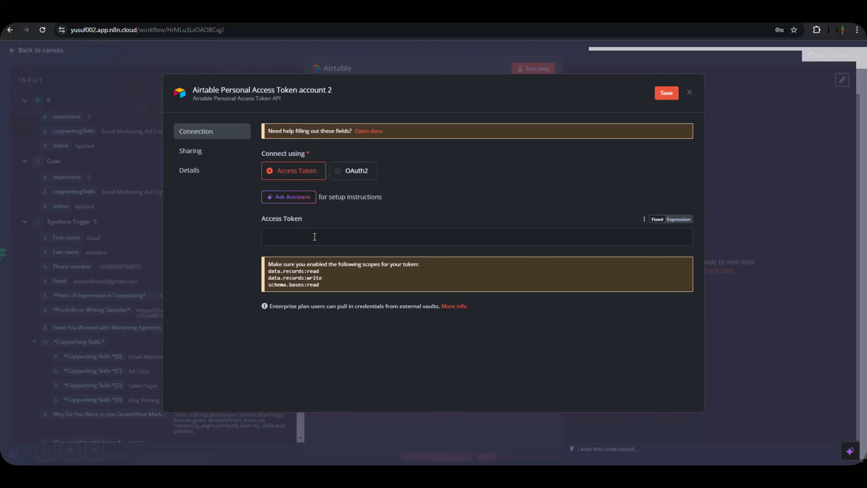
{"action": "key", "text": "ctrl+v"}
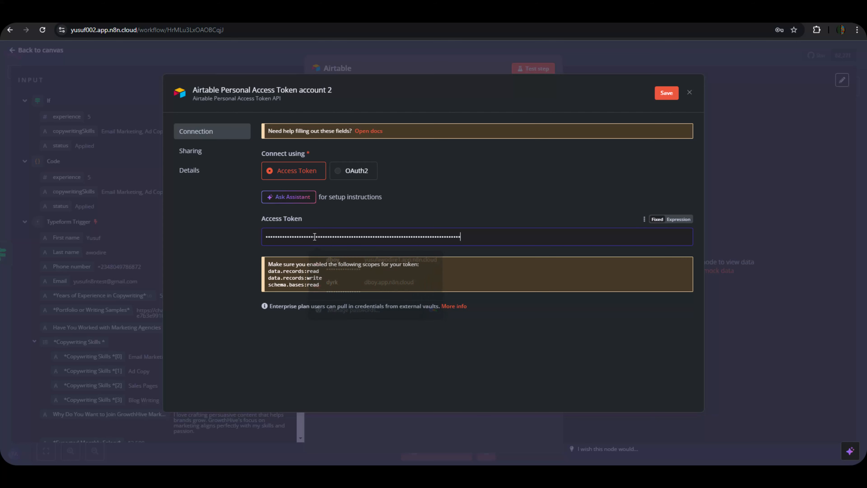
{"action": "left_click", "coordinate": [667, 94]}
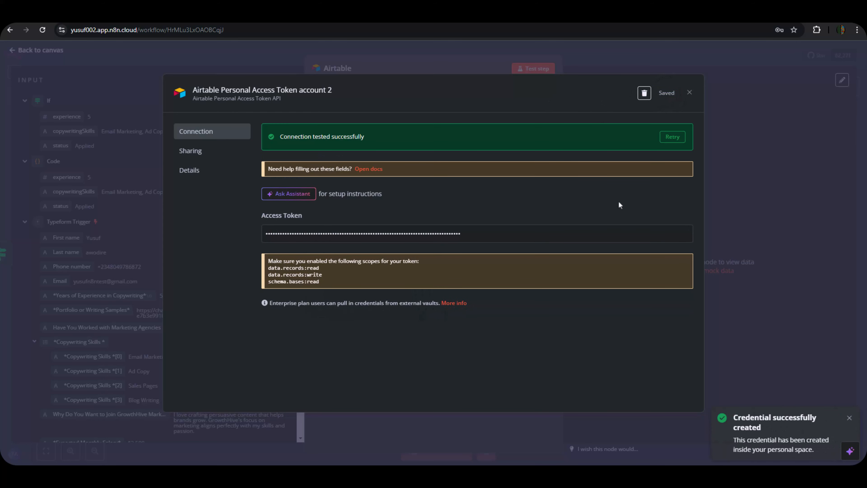
{"action": "left_click", "coordinate": [429, 57]}
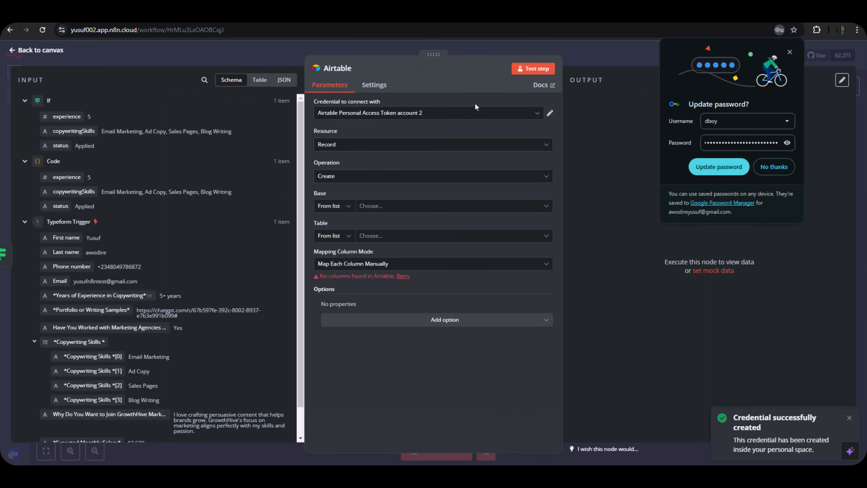
{"action": "left_click", "coordinate": [781, 169]}
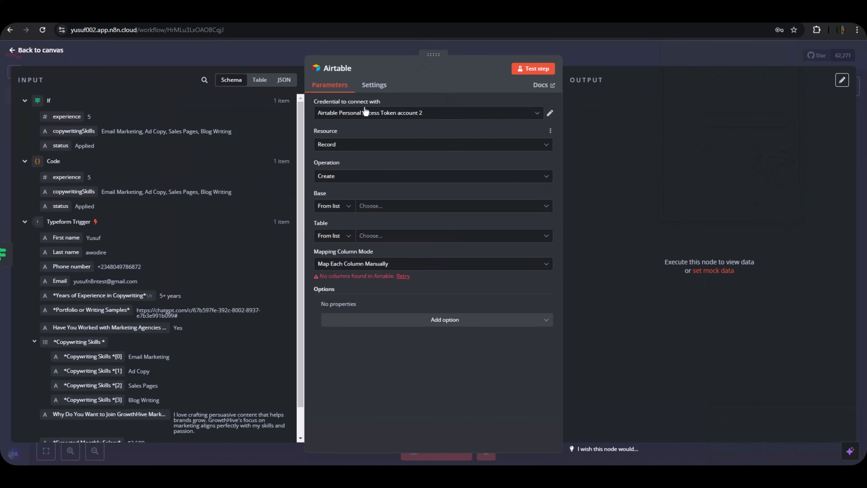
{"action": "left_click", "coordinate": [357, 69]}
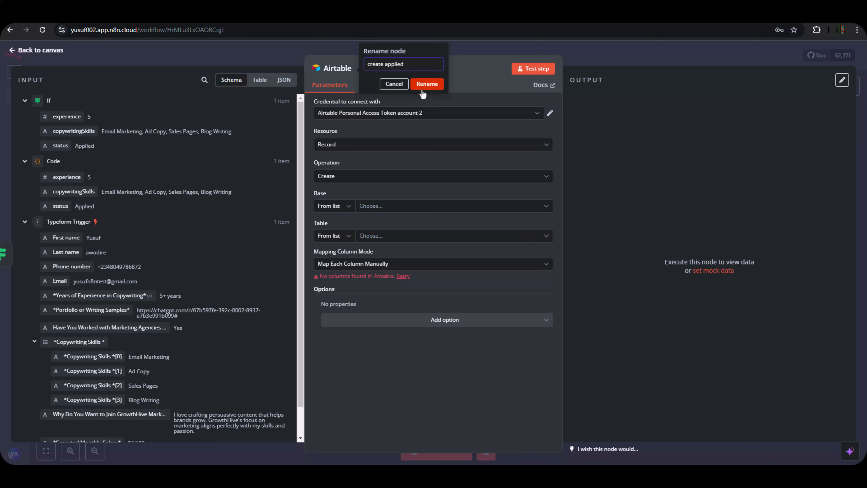
Name the node 'create applied', keeping resource Record and operation Create.
{"action": "left_click", "coordinate": [427, 84]}
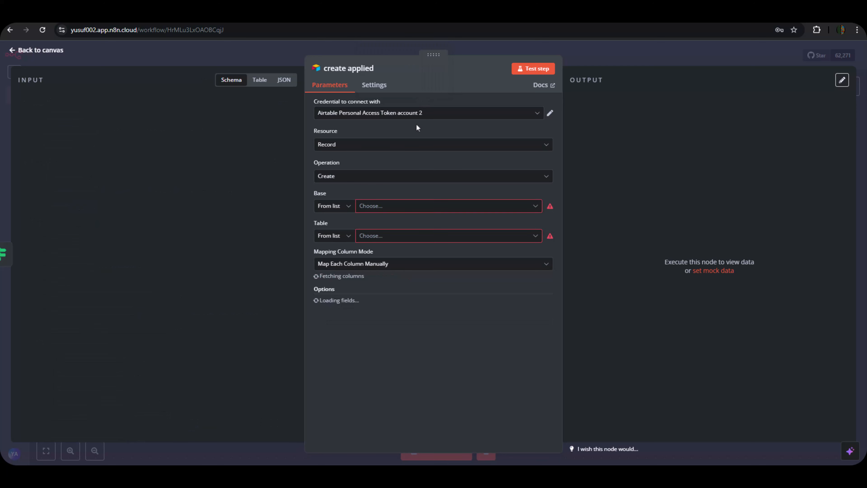
{"action": "left_click", "coordinate": [354, 150]}
{"action": "left_click", "coordinate": [363, 179]}
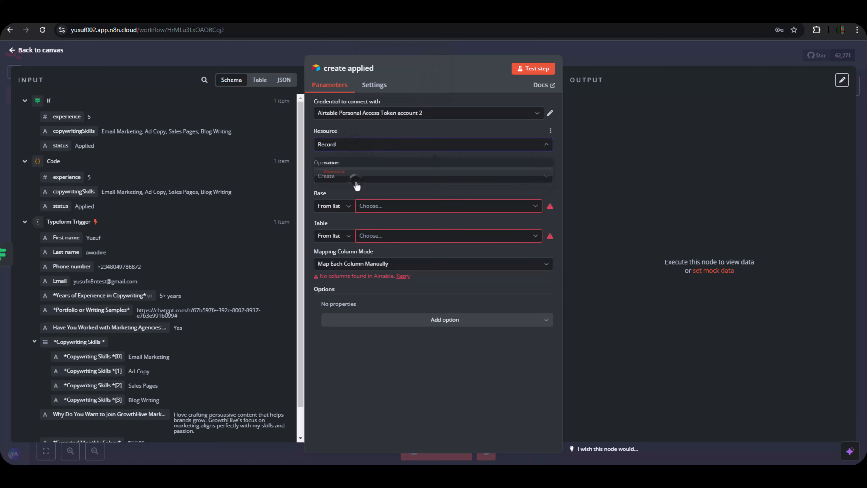
{"action": "left_click", "coordinate": [364, 177]}
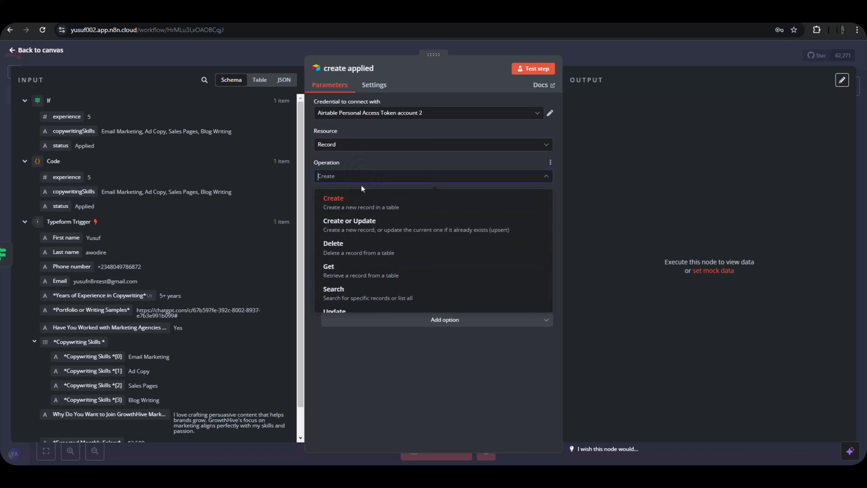
{"action": "left_click", "coordinate": [362, 204]}
Point the node at the Applied table in the Hiring Yt base.
{"action": "left_click", "coordinate": [364, 210]}
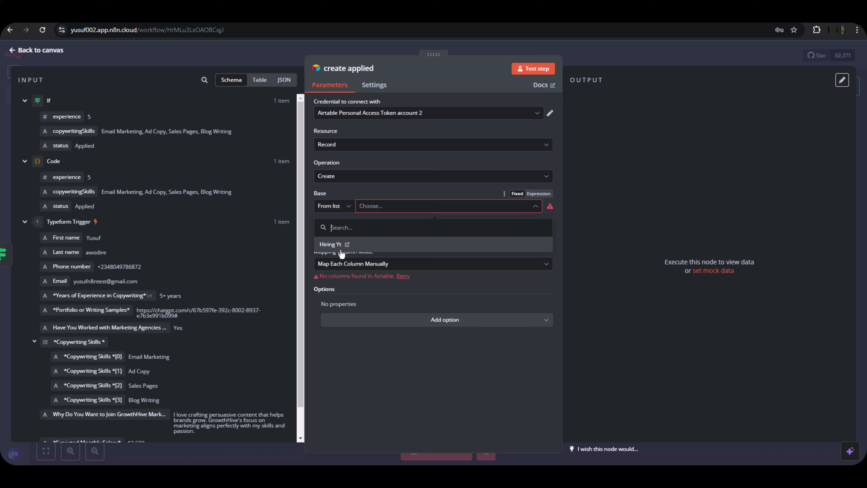
{"action": "left_click", "coordinate": [338, 244]}
{"action": "left_click", "coordinate": [368, 236]}
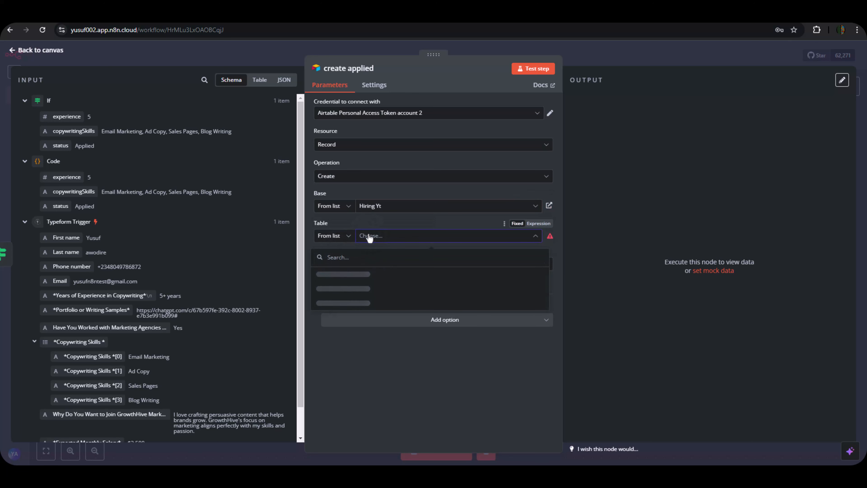
{"action": "left_click", "coordinate": [406, 377]}
{"action": "left_click", "coordinate": [397, 236]}
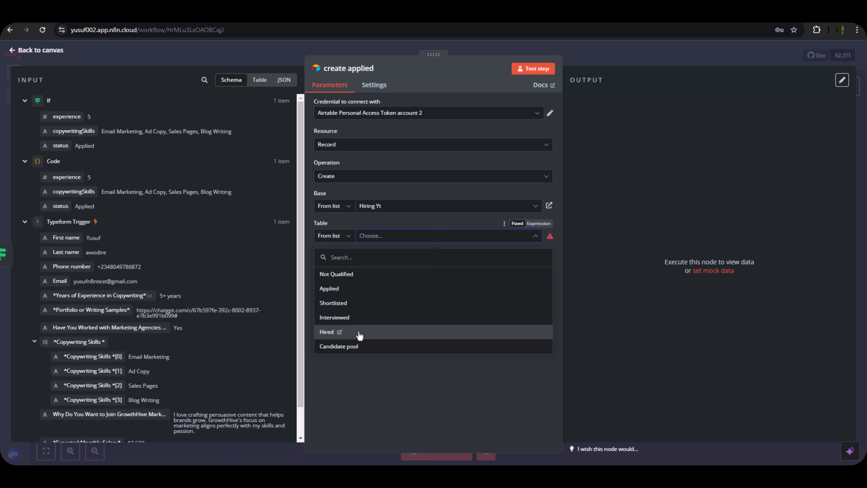
{"action": "left_click", "coordinate": [329, 290]}
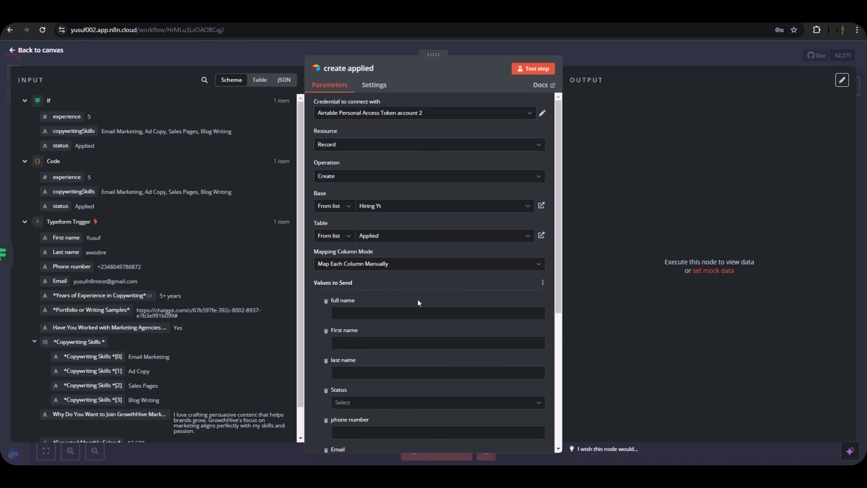
Map First name plus Last name into full name, and First name into First name.
{"action": "scroll", "coordinate": [417, 299], "scroll_direction": "down", "scroll_amount": 3}
{"action": "scroll", "coordinate": [361, 252], "scroll_direction": "down", "scroll_amount": 3}
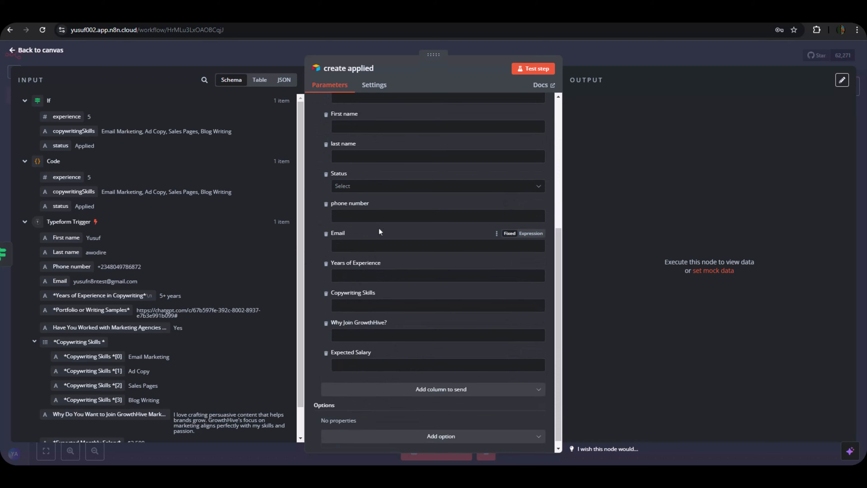
{"action": "scroll", "coordinate": [379, 228], "scroll_direction": "up", "scroll_amount": 1}
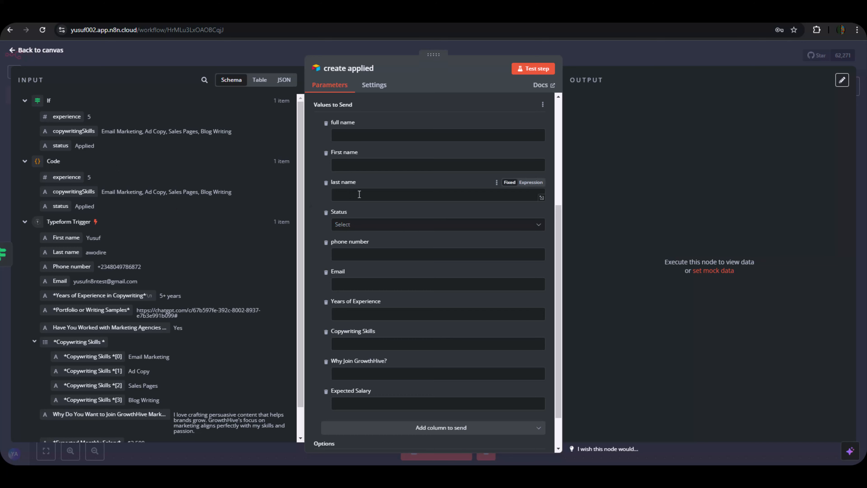
{"action": "scroll", "coordinate": [377, 215], "scroll_direction": "up", "scroll_amount": 1}
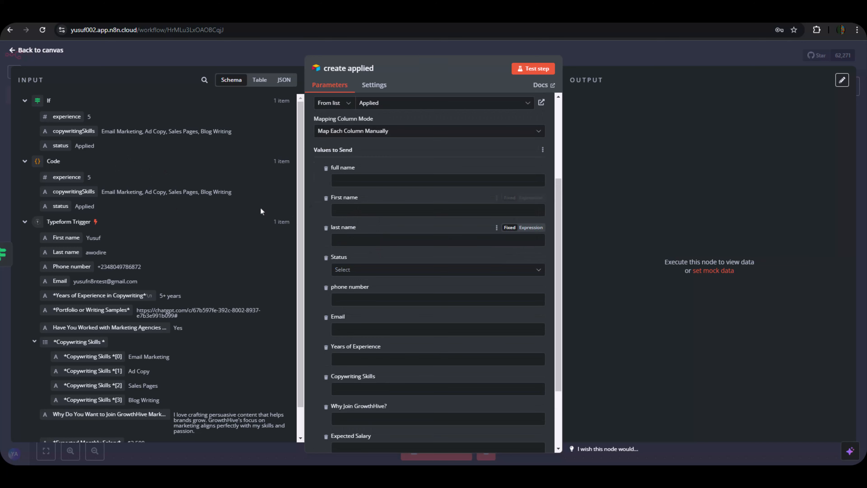
{"action": "scroll", "coordinate": [355, 219], "scroll_direction": "up", "scroll_amount": 1}
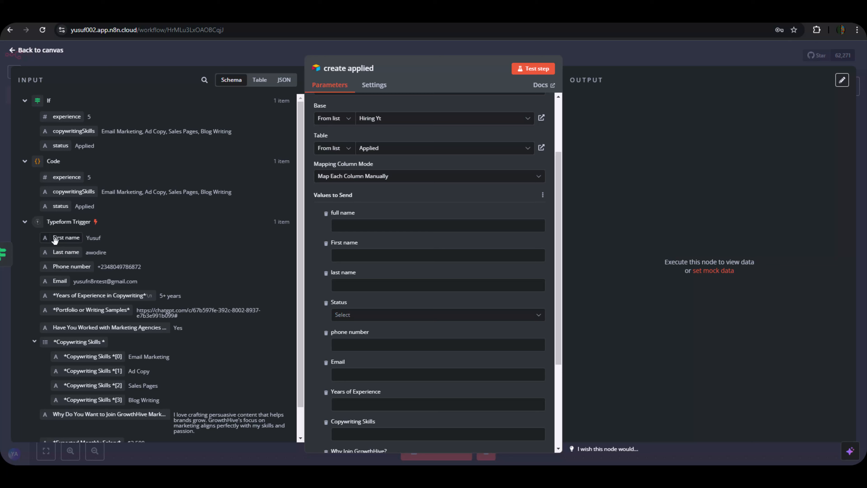
{"action": "left_click_drag", "start_coordinate": [59, 238], "coordinate": [333, 227]}
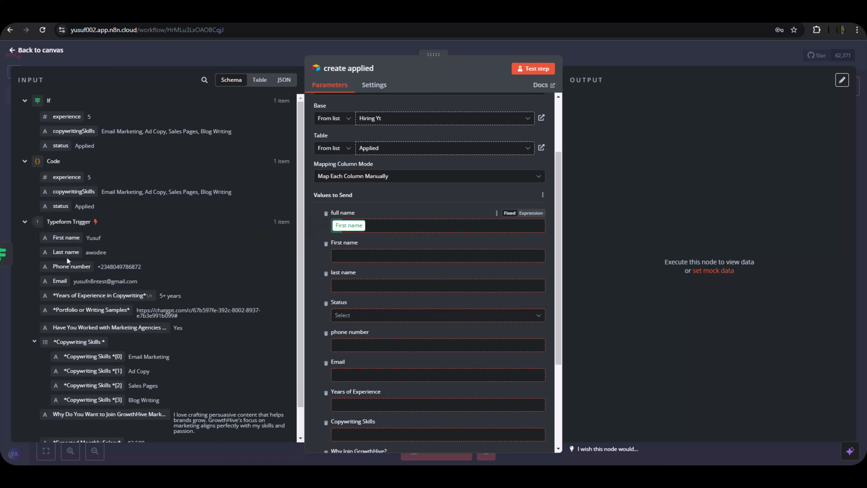
{"action": "left_click", "coordinate": [444, 226]}
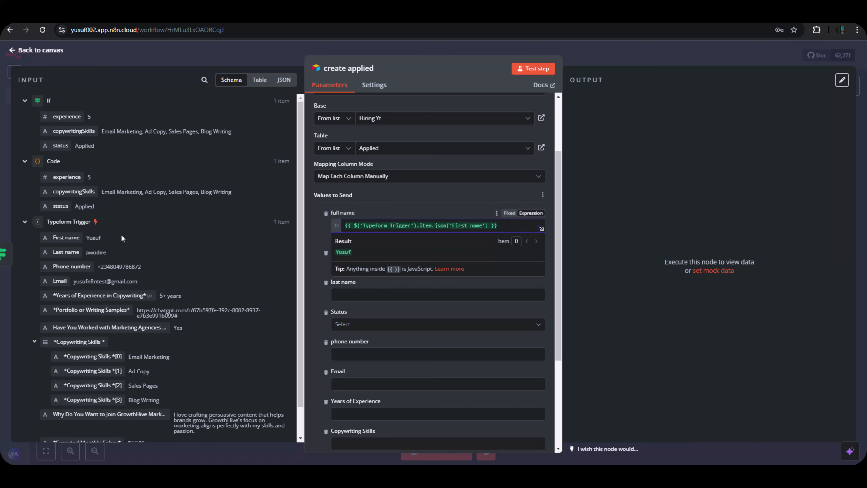
{"action": "left_click_drag", "start_coordinate": [66, 252], "coordinate": [519, 228]}
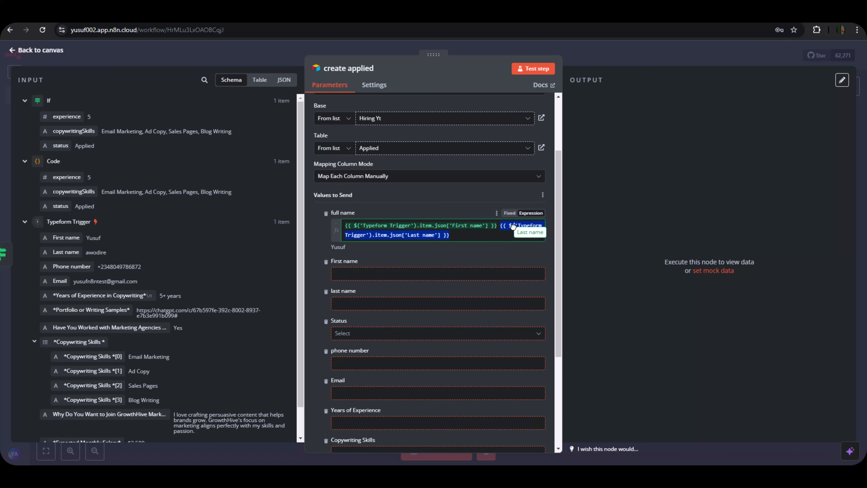
{"action": "left_click", "coordinate": [580, 295]}
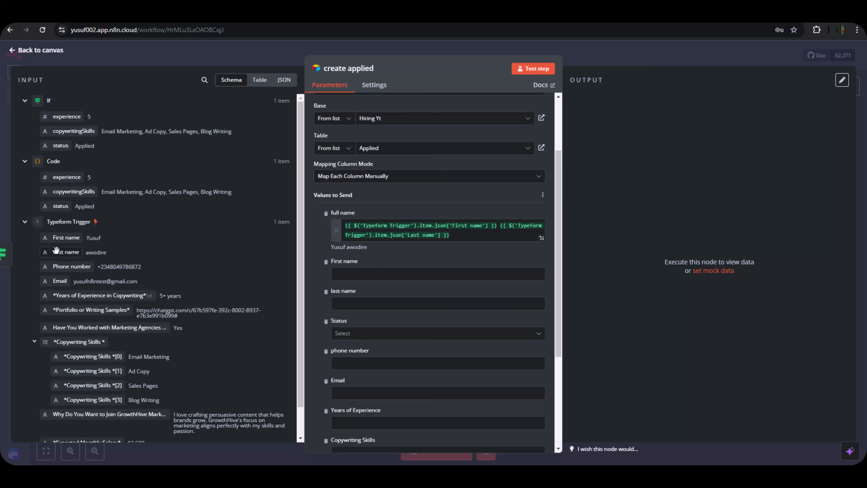
{"action": "left_click_drag", "start_coordinate": [66, 237], "coordinate": [338, 275]}
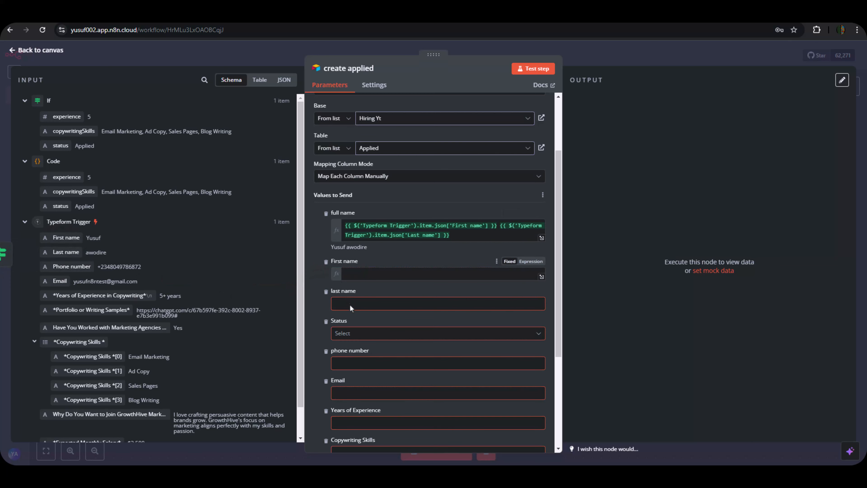
{"action": "left_click", "coordinate": [317, 314]}
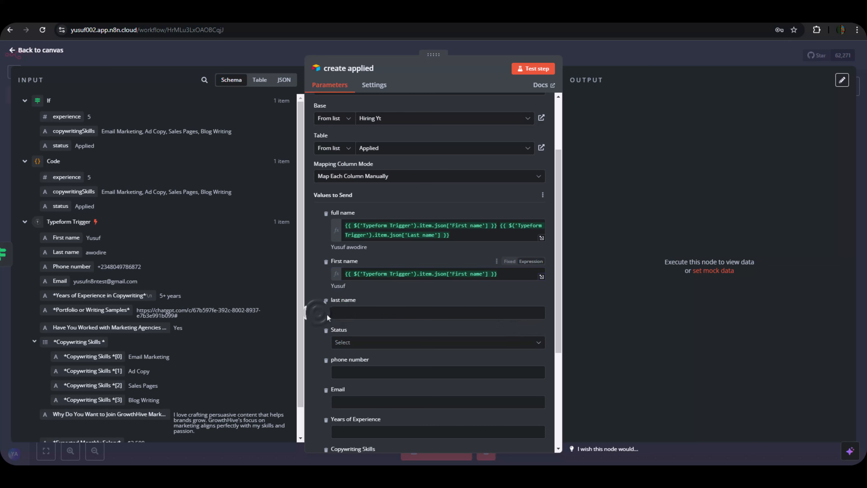
Map Last name, the If node's status, and Phone number into their columns.
{"action": "scroll", "coordinate": [331, 317], "scroll_direction": "down", "scroll_amount": 1}
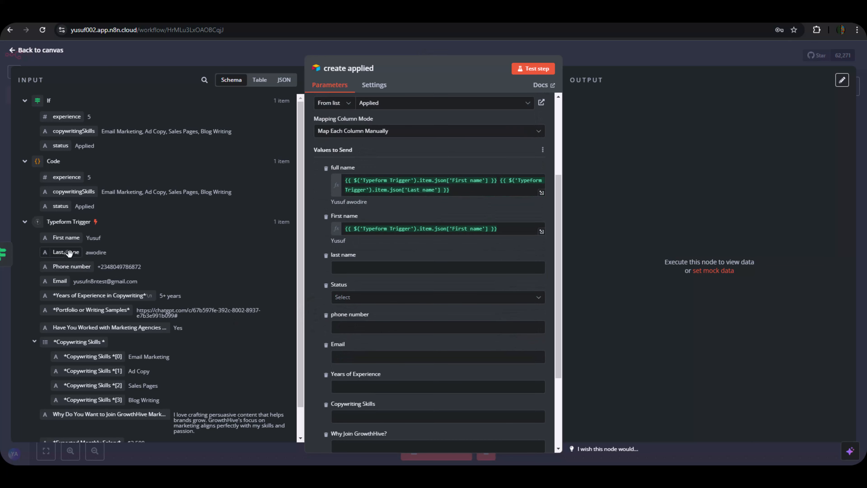
{"action": "left_click_drag", "start_coordinate": [68, 253], "coordinate": [342, 268]}
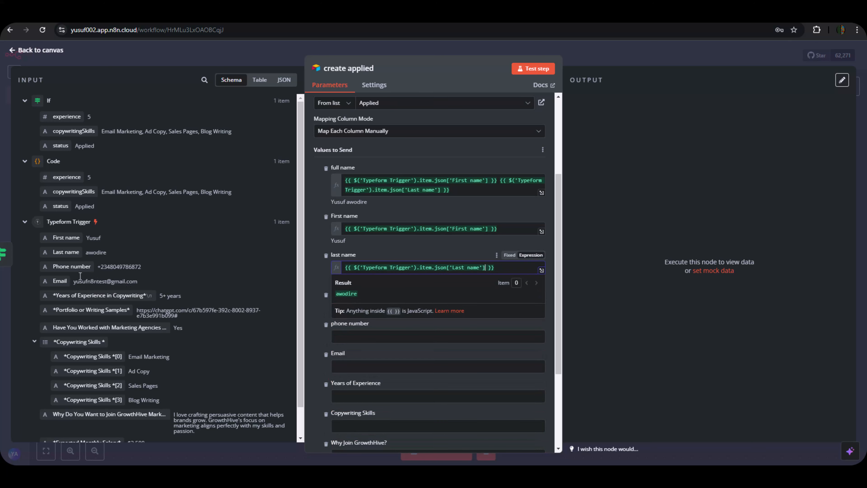
{"action": "left_click_drag", "start_coordinate": [50, 152], "coordinate": [339, 311]}
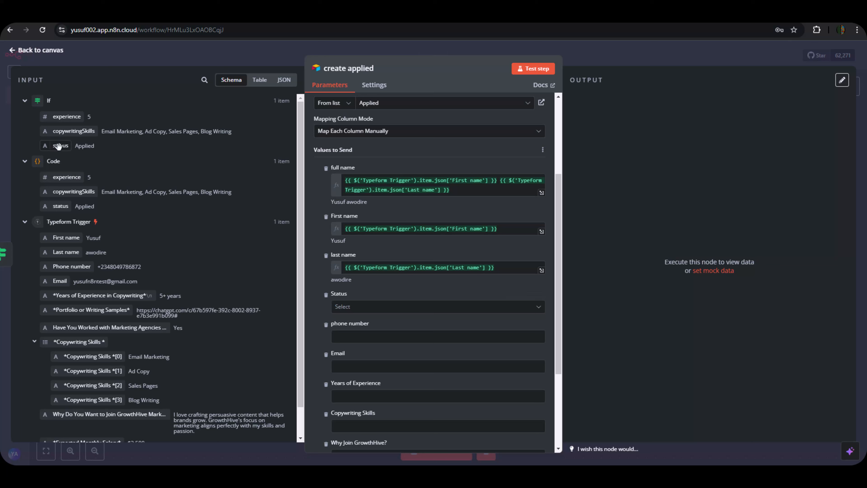
{"action": "left_click_drag", "start_coordinate": [59, 147], "coordinate": [342, 307]}
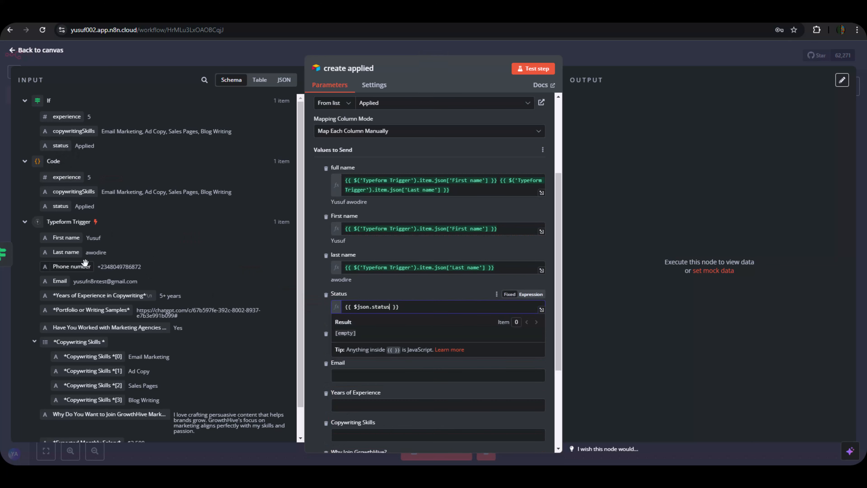
{"action": "left_click_drag", "start_coordinate": [72, 266], "coordinate": [342, 345]}
{"action": "left_click", "coordinate": [323, 359]}
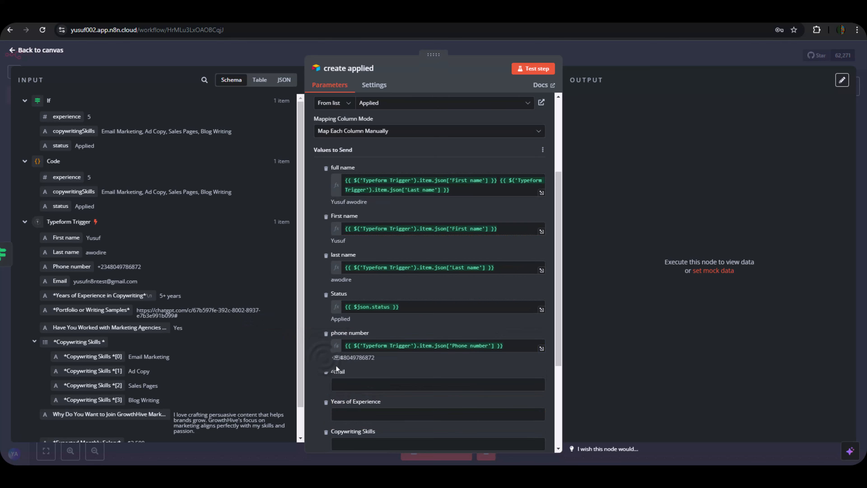
Map the candidate's Email and experience into Email and Years of Experience.
{"action": "scroll", "coordinate": [356, 361], "scroll_direction": "down", "scroll_amount": 1}
{"action": "scroll", "coordinate": [351, 358], "scroll_direction": "down", "scroll_amount": 2}
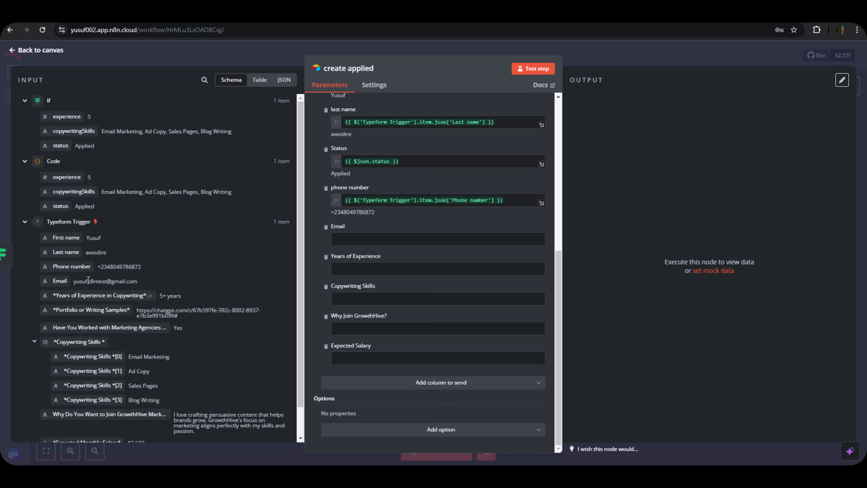
{"action": "left_click_drag", "start_coordinate": [57, 281], "coordinate": [385, 239]}
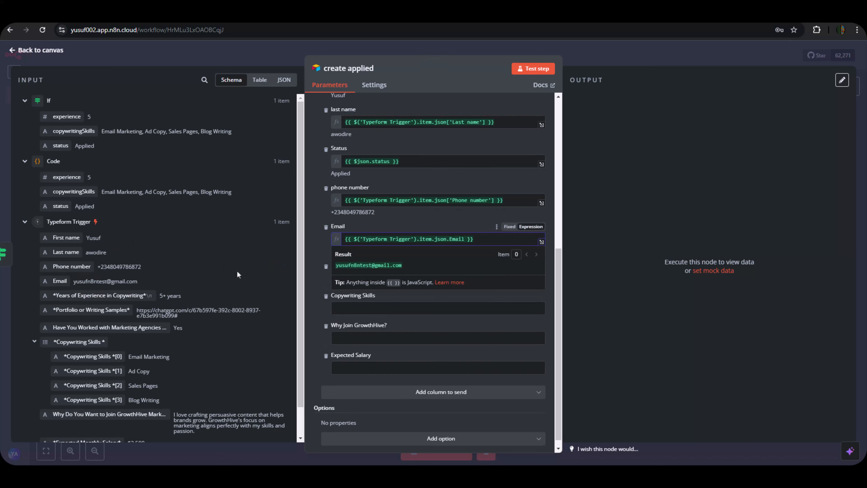
{"action": "left_click", "coordinate": [239, 271]}
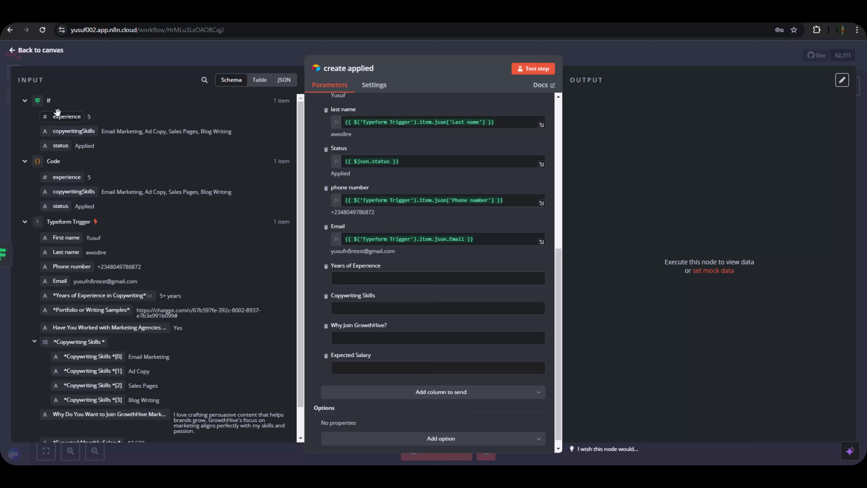
{"action": "left_click_drag", "start_coordinate": [60, 117], "coordinate": [352, 275]}
{"action": "scroll", "coordinate": [143, 289], "scroll_direction": "down", "scroll_amount": 2}
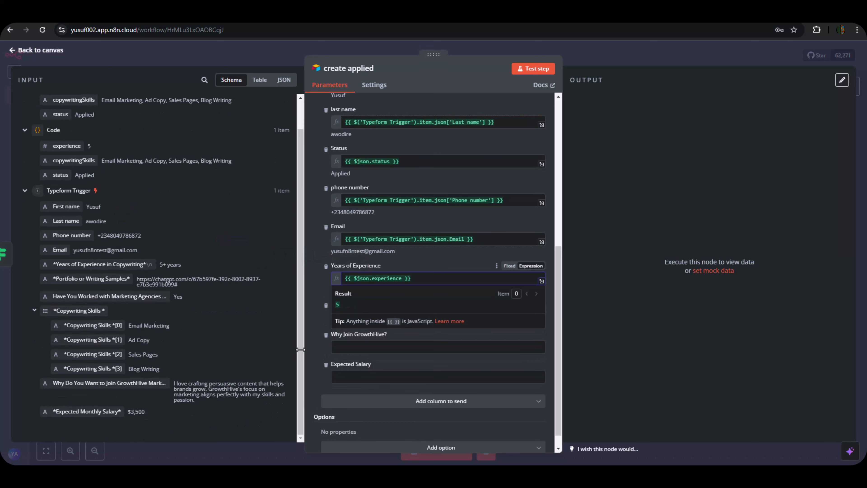
{"action": "left_click", "coordinate": [317, 359]}
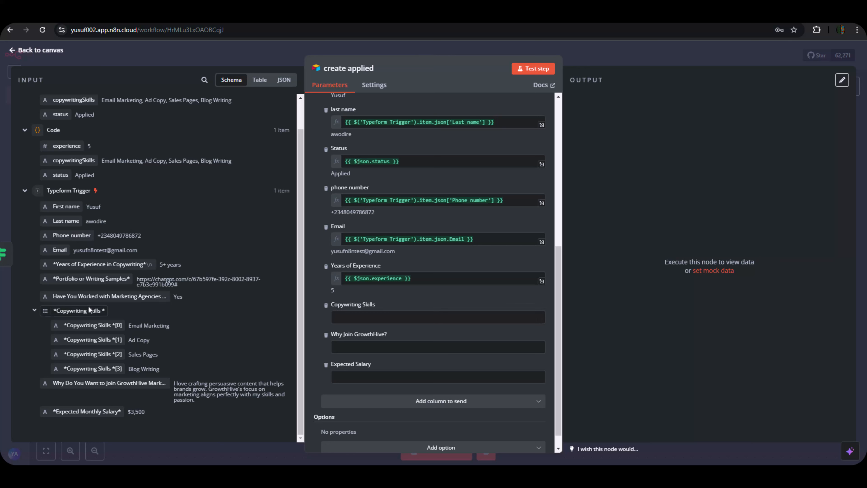
Map the Code node's copywritingSkills output into the Copywriting Skills column.
{"action": "left_click_drag", "start_coordinate": [82, 311], "coordinate": [343, 336]}
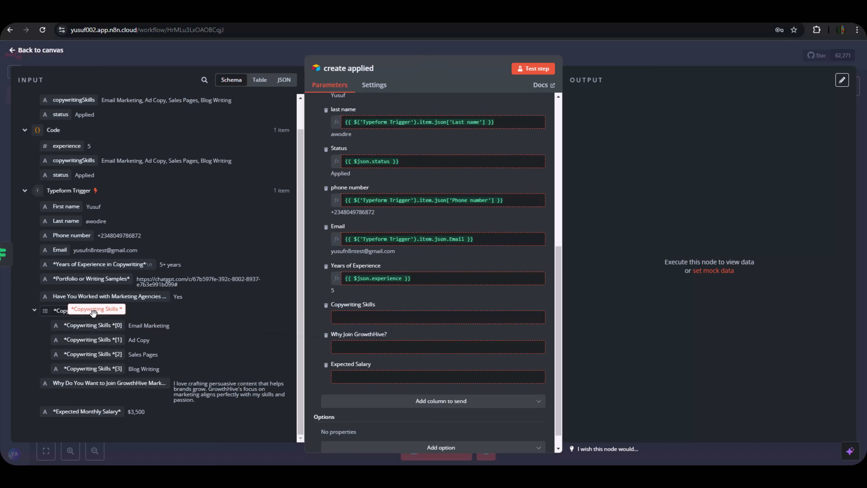
{"action": "scroll", "coordinate": [82, 226], "scroll_direction": "up", "scroll_amount": 1}
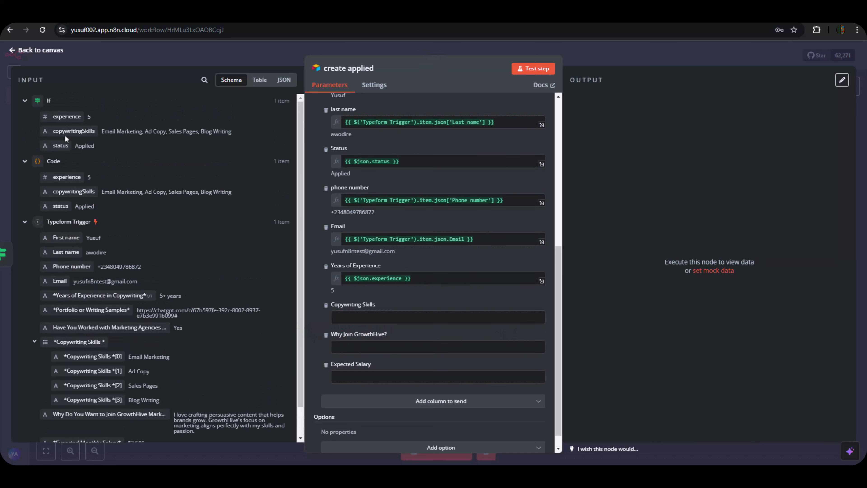
{"action": "left_click_drag", "start_coordinate": [63, 132], "coordinate": [355, 317]}
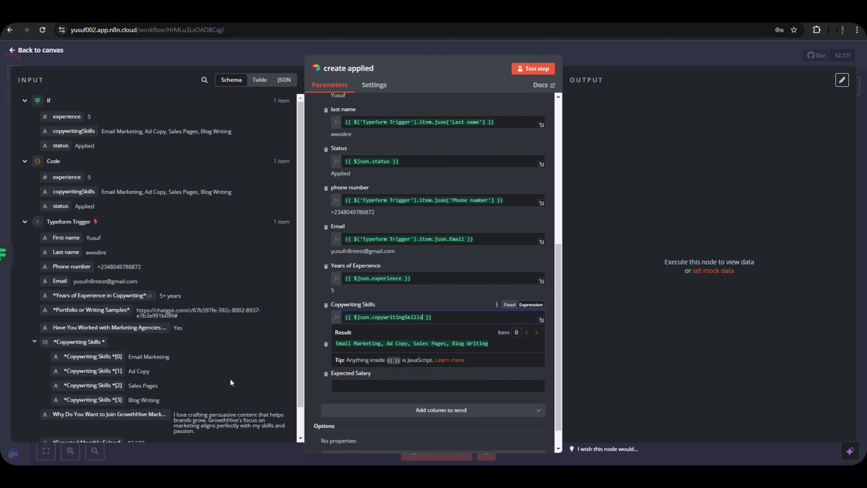
{"action": "left_click", "coordinate": [650, 324]}
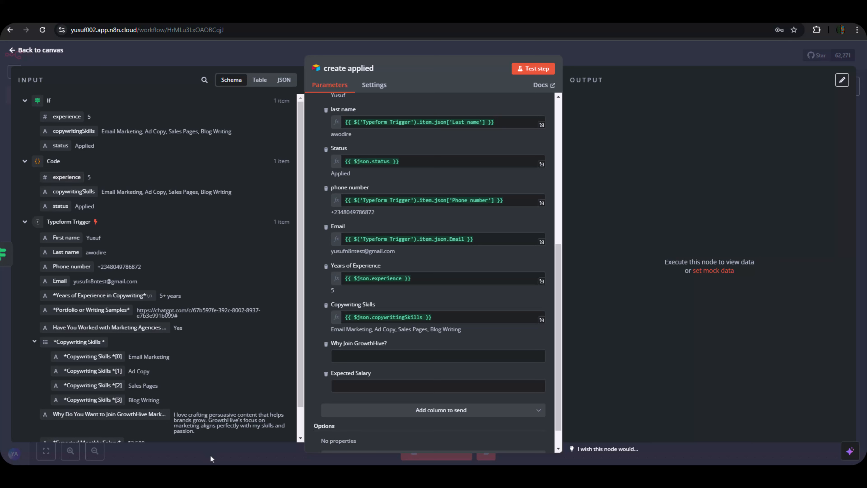
{"action": "left_click", "coordinate": [434, 318]}
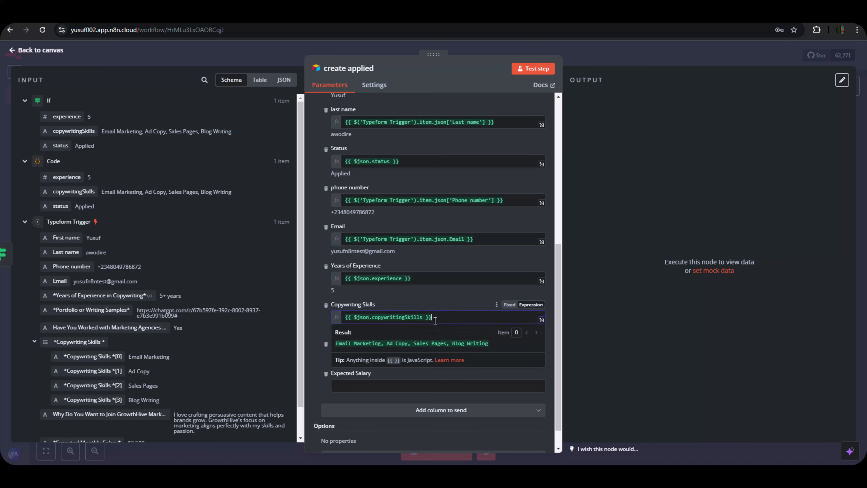
{"action": "key", "text": "BackSpace"}
{"action": "key", "text": "BackSpace"}
{"action": "key", "text": "BackSpace"}
{"action": "key", "text": "BackSpace"}
{"action": "key", "text": "BackSpace"}
{"action": "key", "text": "BackSpace"}
{"action": "key", "text": "BackSpace"}
{"action": "key", "text": "BackSpace"}
{"action": "key", "text": "BackSpace"}
{"action": "key", "text": "BackSpace"}
{"action": "key", "text": "BackSpace"}
{"action": "key", "text": "BackSpace"}
{"action": "key", "text": "BackSpace"}
{"action": "key", "text": "BackSpace"}
{"action": "key", "text": "BackSpace"}
{"action": "key", "text": "BackSpace"}
{"action": "key", "text": "BackSpace"}
{"action": "key", "text": "BackSpace"}
{"action": "key", "text": "BackSpace"}
{"action": "key", "text": "BackSpace"}
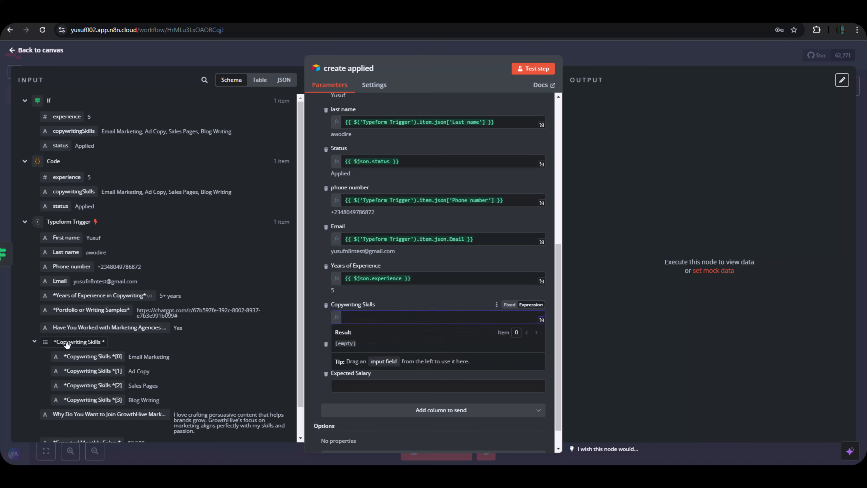
{"action": "left_click_drag", "start_coordinate": [68, 341], "coordinate": [410, 319]}
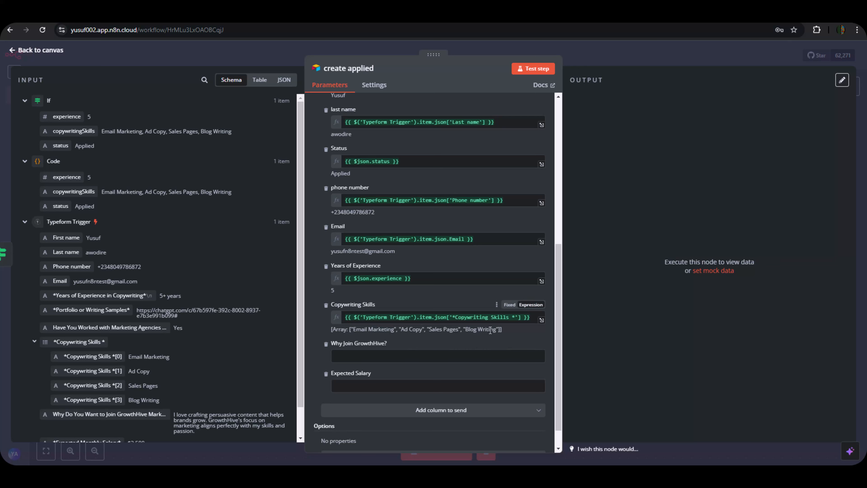
{"action": "left_click", "coordinate": [532, 317]}
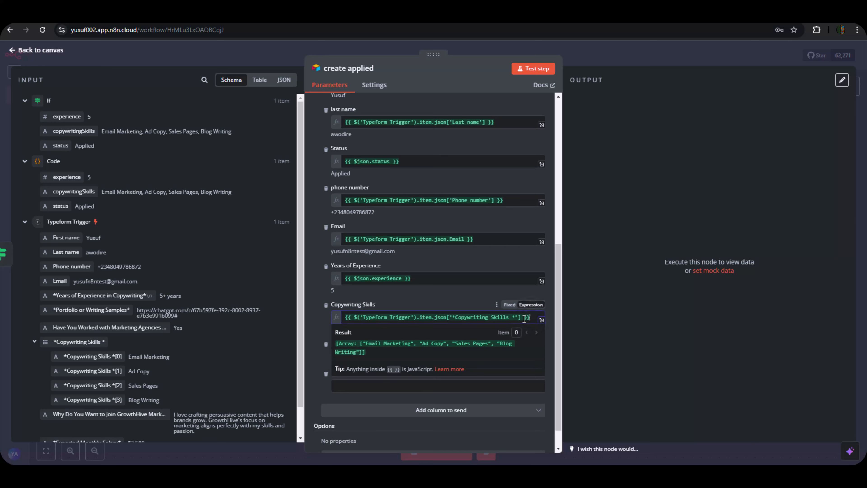
{"action": "key", "text": "ctrl+a"}
{"action": "key", "text": "BackSpace"}
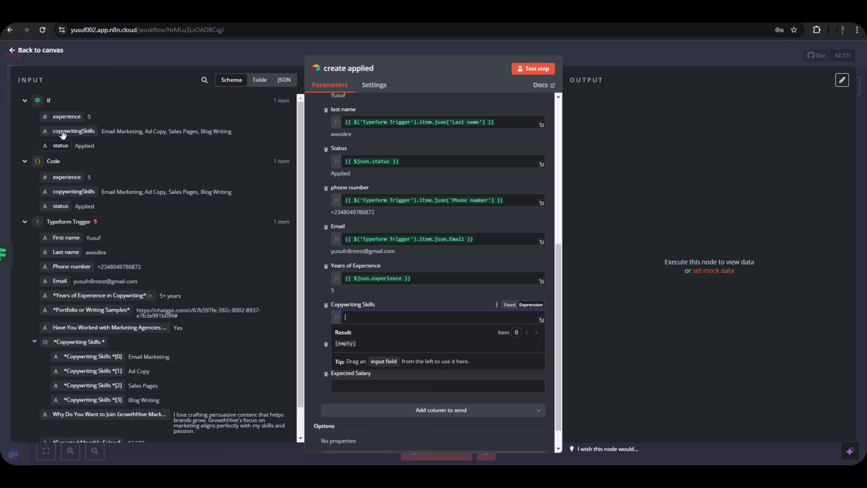
{"action": "left_click_drag", "start_coordinate": [63, 134], "coordinate": [372, 317]}
{"action": "left_click", "coordinate": [316, 339]}
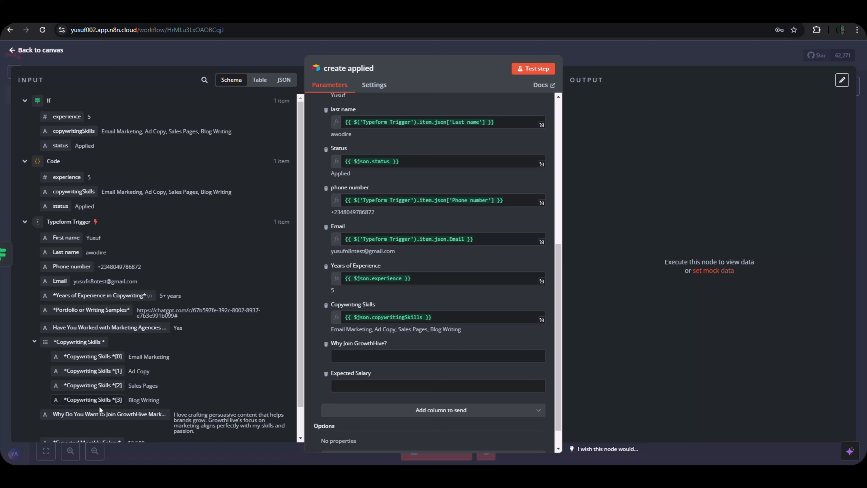
Map the join reason and expected monthly salary, then test-run the node to create a record.
{"action": "left_click_drag", "start_coordinate": [99, 414], "coordinate": [347, 364]}
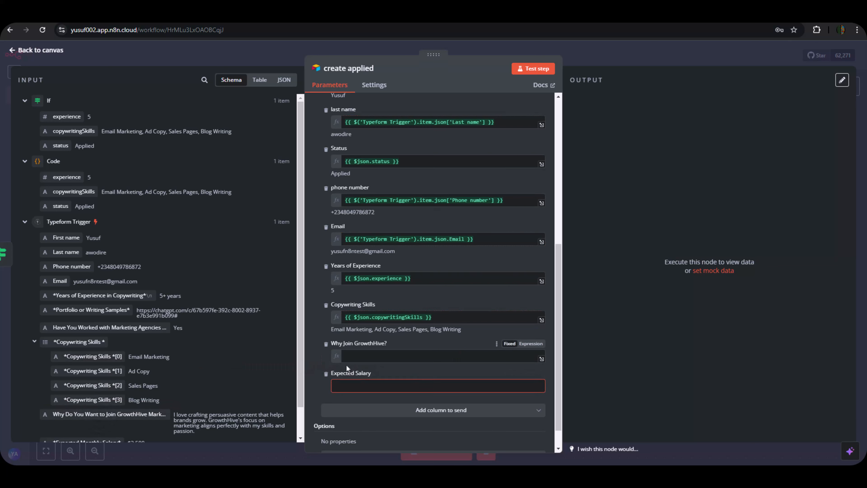
{"action": "scroll", "coordinate": [331, 364], "scroll_direction": "down", "scroll_amount": 2}
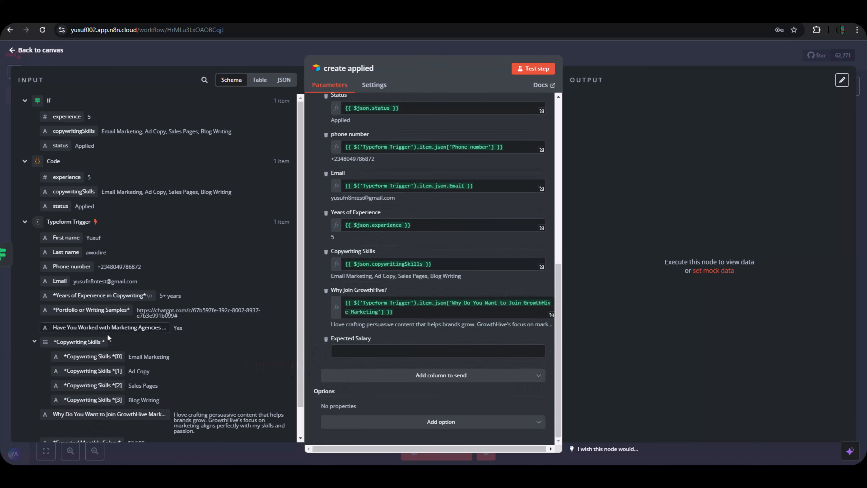
{"action": "scroll", "coordinate": [99, 362], "scroll_direction": "down", "scroll_amount": 1}
{"action": "left_click_drag", "start_coordinate": [68, 411], "coordinate": [370, 352]}
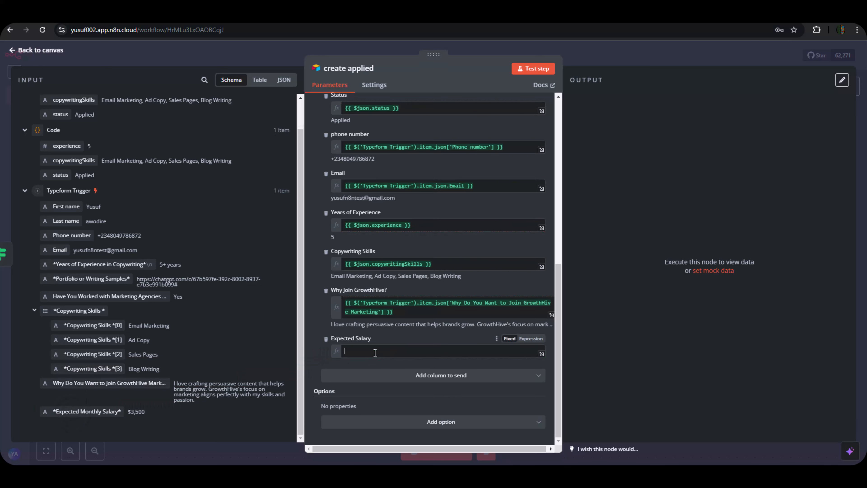
{"action": "left_click", "coordinate": [324, 363]}
{"action": "scroll", "coordinate": [383, 303], "scroll_direction": "up", "scroll_amount": 10}
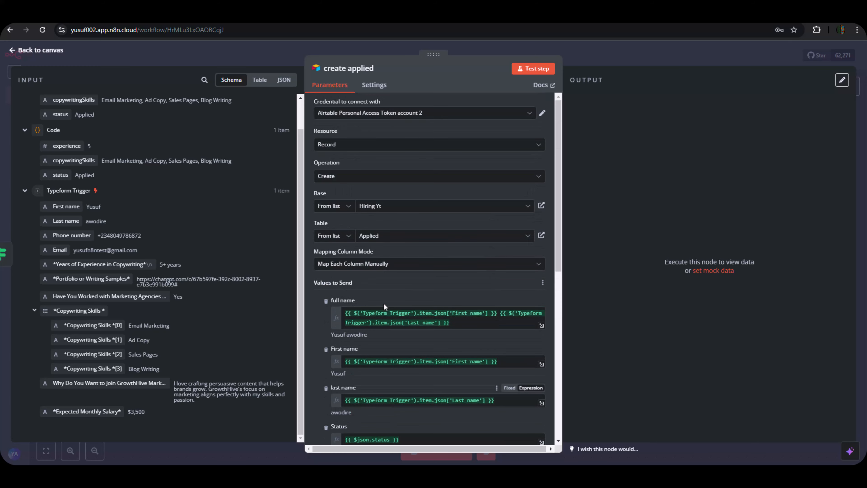
{"action": "scroll", "coordinate": [378, 302], "scroll_direction": "down", "scroll_amount": 10}
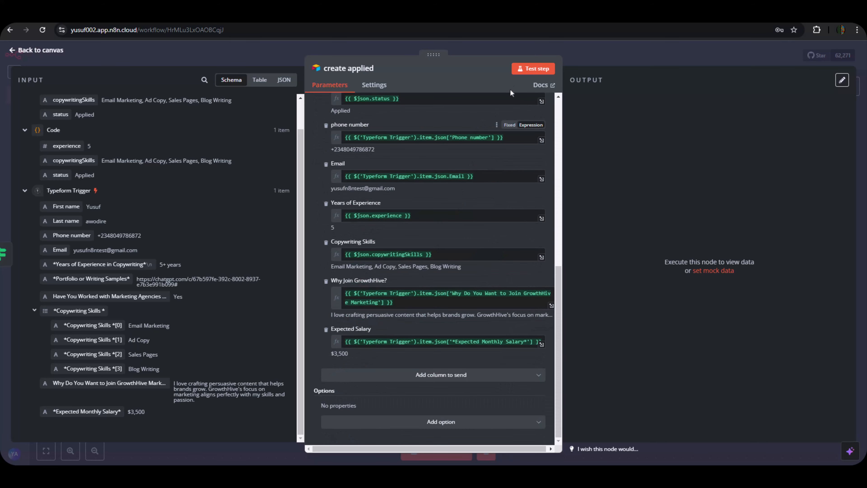
{"action": "left_click", "coordinate": [532, 70]}
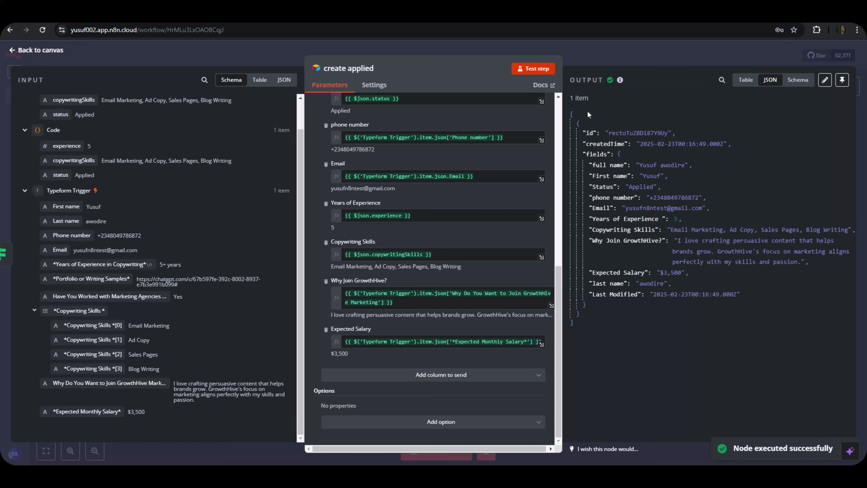
{"action": "left_click", "coordinate": [586, 57]}
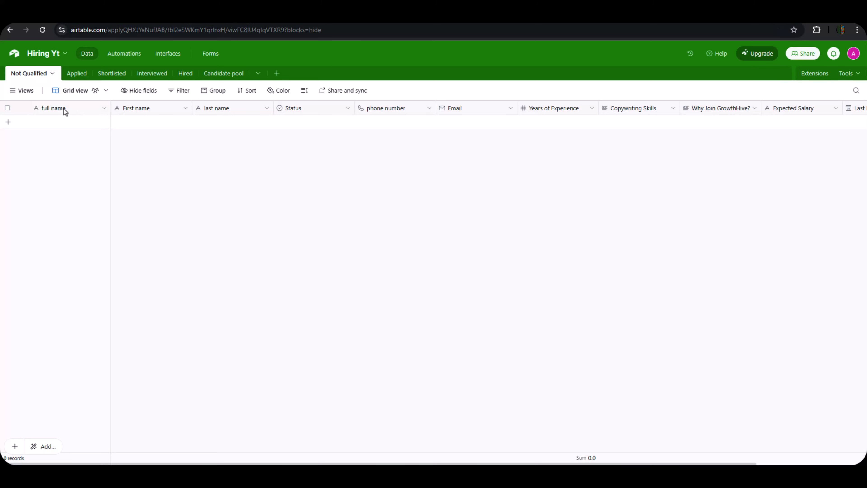
Check the Applied table for the new record with status Applied and $3,500 salary.
{"action": "left_click", "coordinate": [82, 75]}
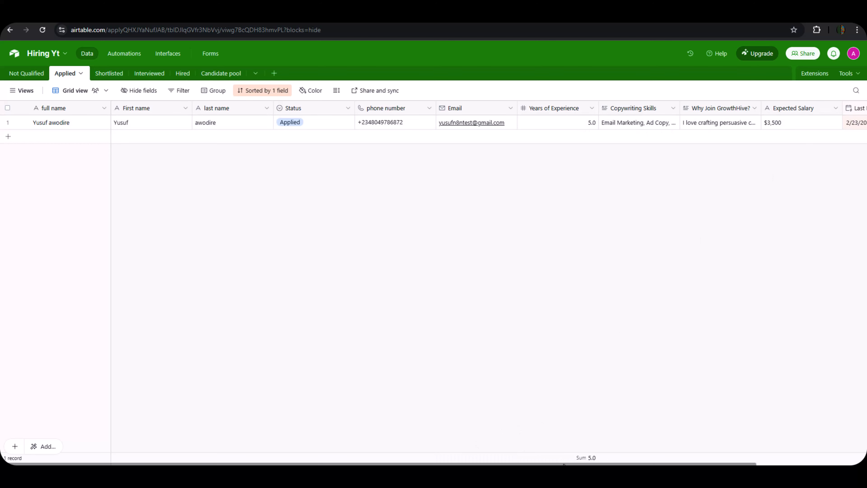
{"action": "left_click_drag", "start_coordinate": [561, 464], "coordinate": [630, 464]}
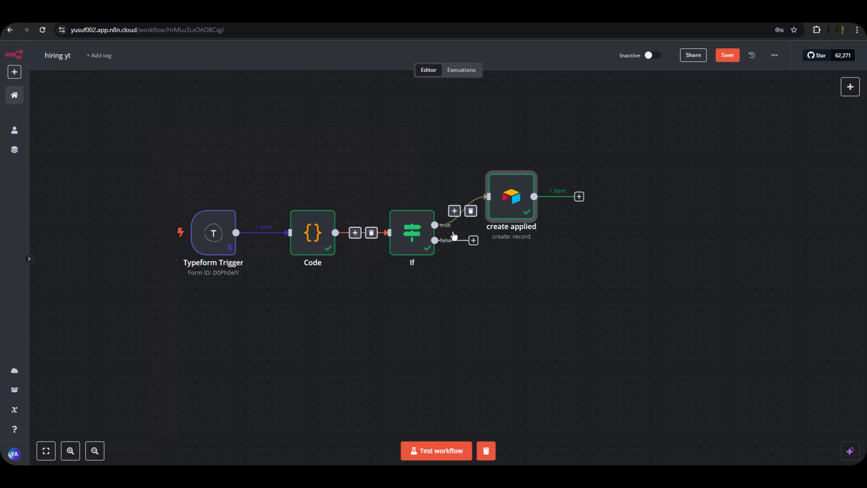
Add an Airtable 'Create a record' node on the If node's false branch.
{"action": "left_click_drag", "start_coordinate": [513, 198], "coordinate": [526, 160]}
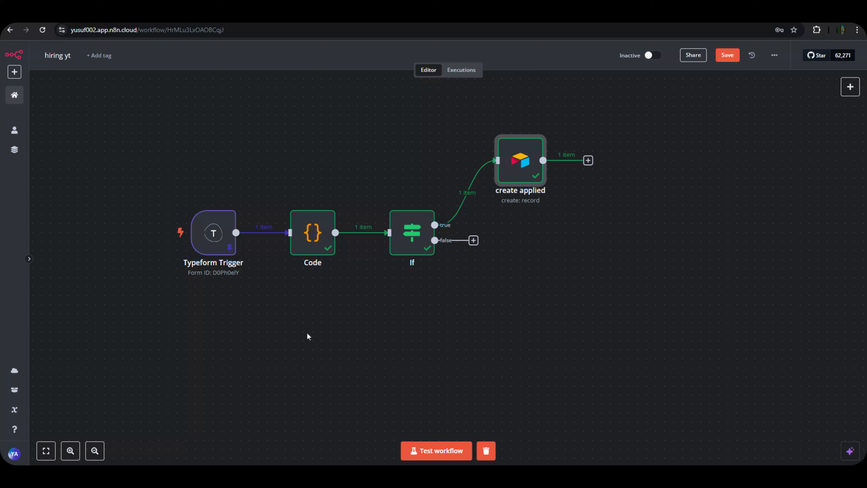
{"action": "left_click", "coordinate": [474, 240]}
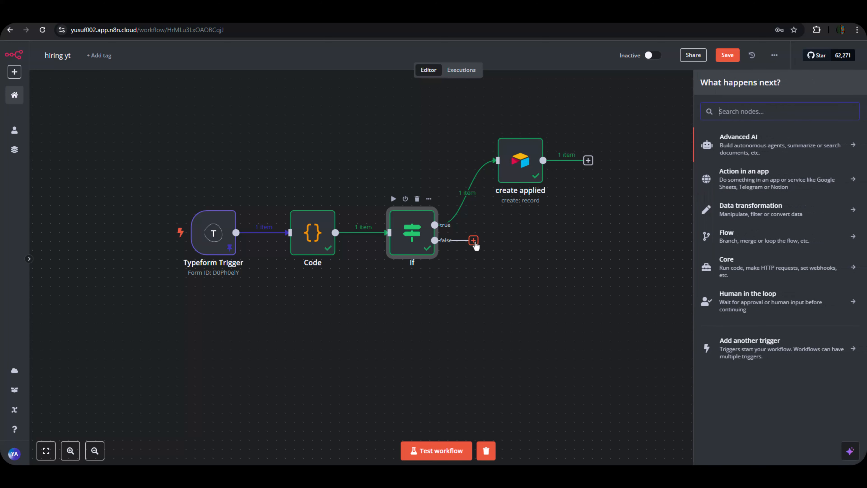
{"action": "type", "text": "air"}
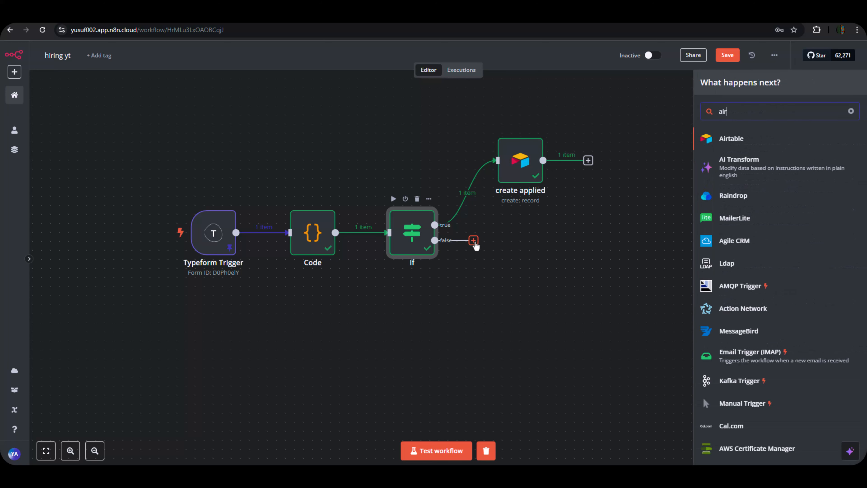
{"action": "type", "text": "ta"}
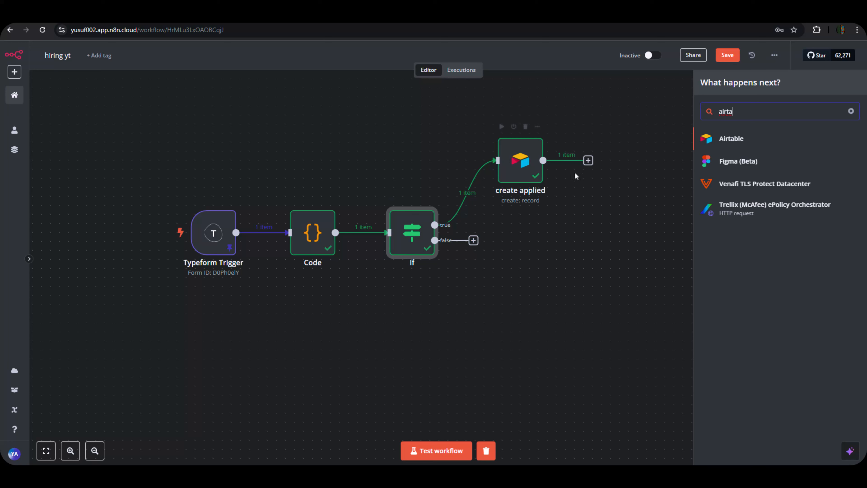
{"action": "left_click", "coordinate": [715, 140]}
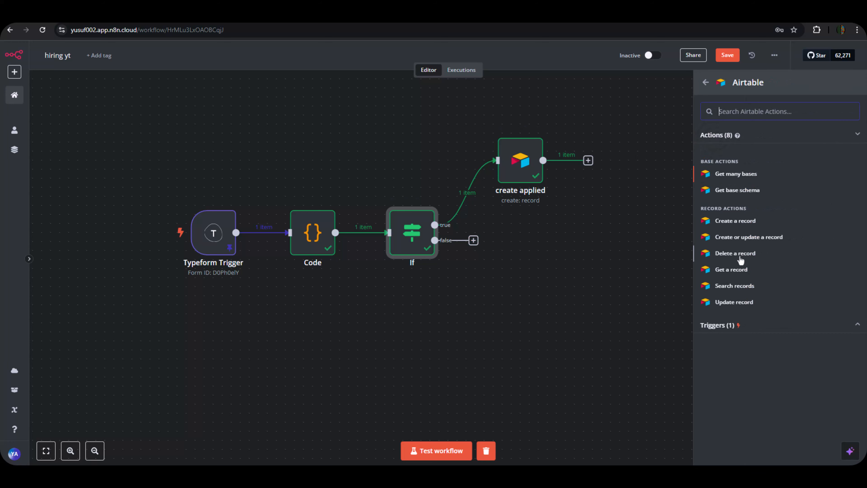
{"action": "left_click", "coordinate": [736, 225]}
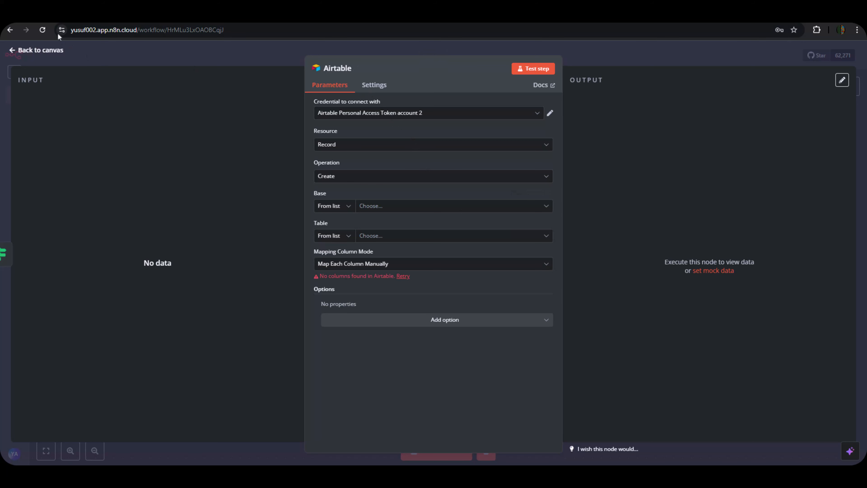
{"action": "left_click", "coordinate": [55, 16]}
Rename the new node 'Not Qualified' and place it below create applied.
{"action": "left_click", "coordinate": [355, 66]}
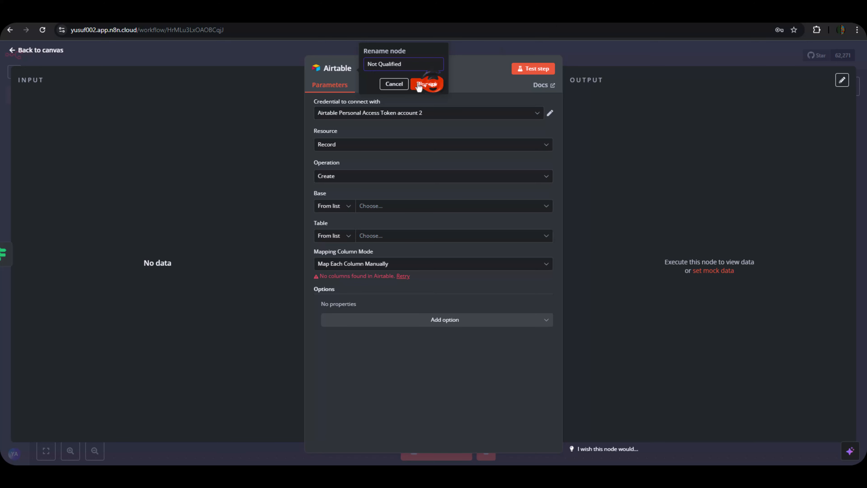
{"action": "left_click", "coordinate": [425, 86]}
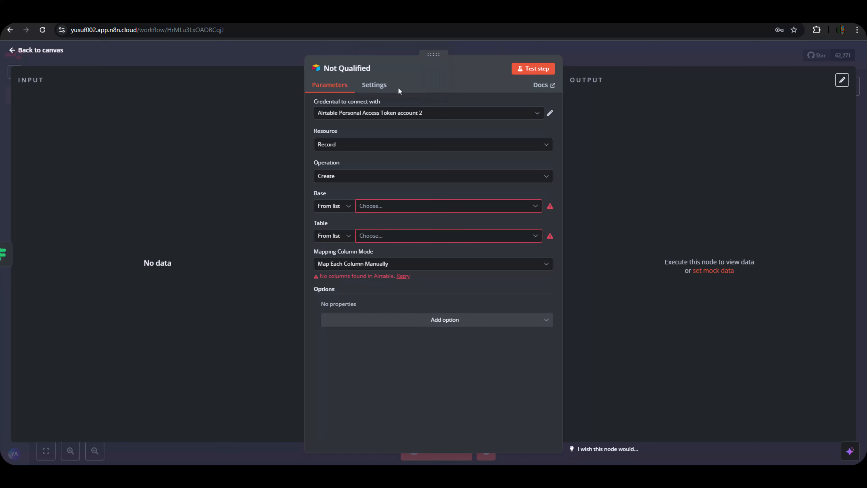
{"action": "left_click", "coordinate": [295, 53]}
{"action": "left_click_drag", "start_coordinate": [512, 278], "coordinate": [530, 288]}
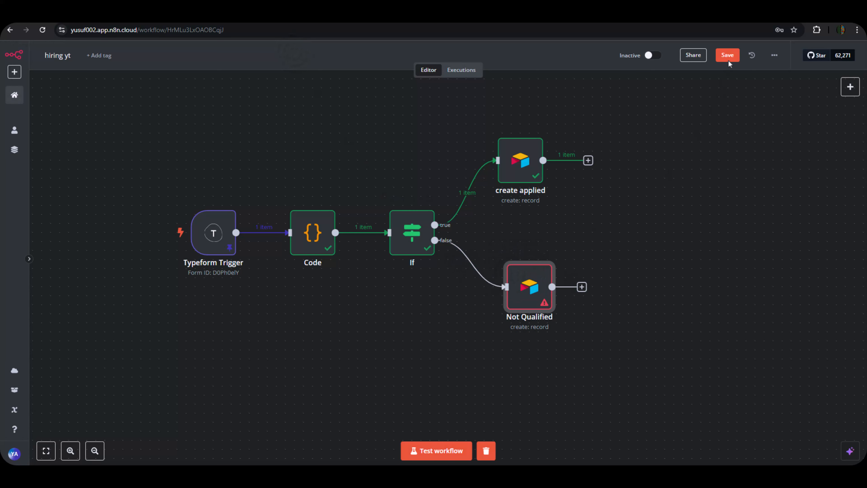
Save the workflow and change the If node's portfolio condition to 'is empty'.
{"action": "key", "text": "ctrl+s"}
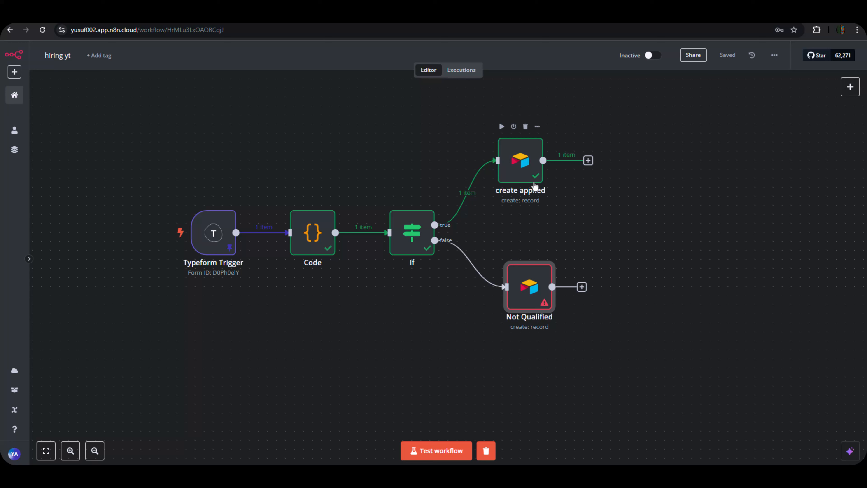
{"action": "left_click", "coordinate": [415, 244]}
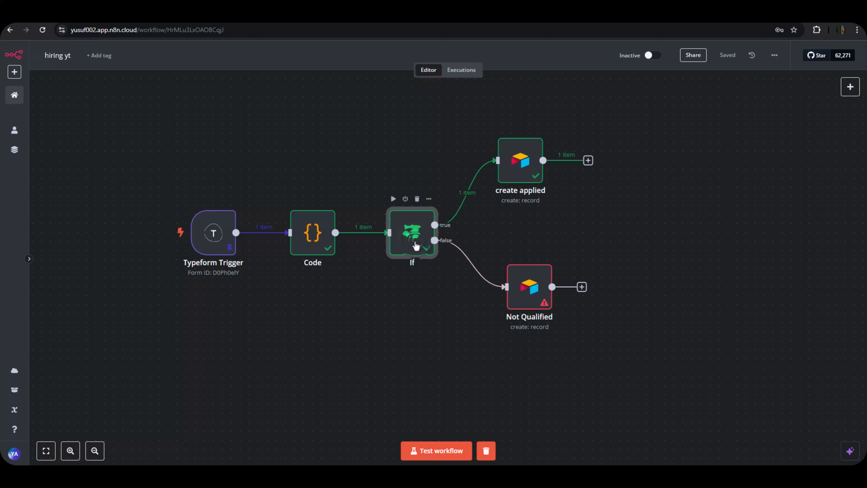
{"action": "double_click", "coordinate": [415, 245]}
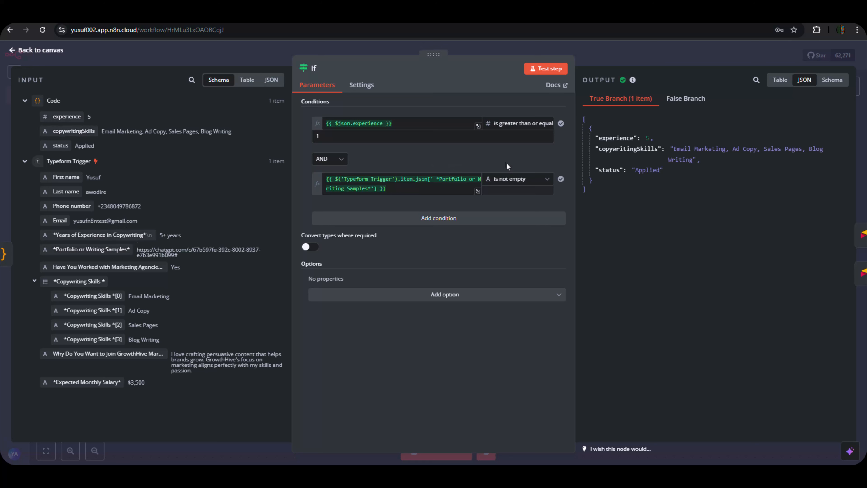
{"action": "left_click", "coordinate": [511, 181]}
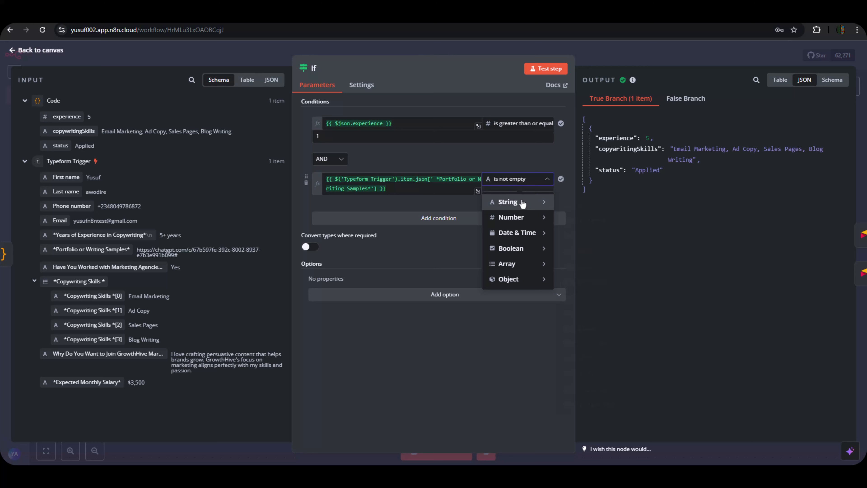
{"action": "mouse_move", "coordinate": [522, 202]}
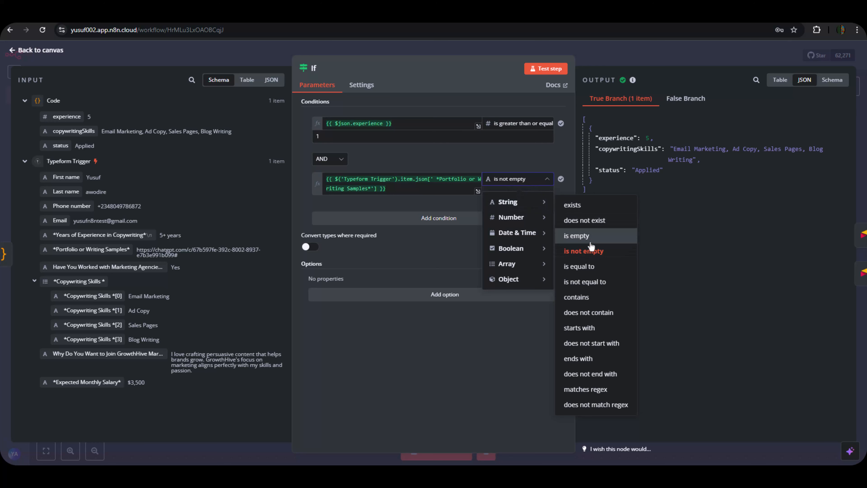
{"action": "left_click", "coordinate": [583, 235]}
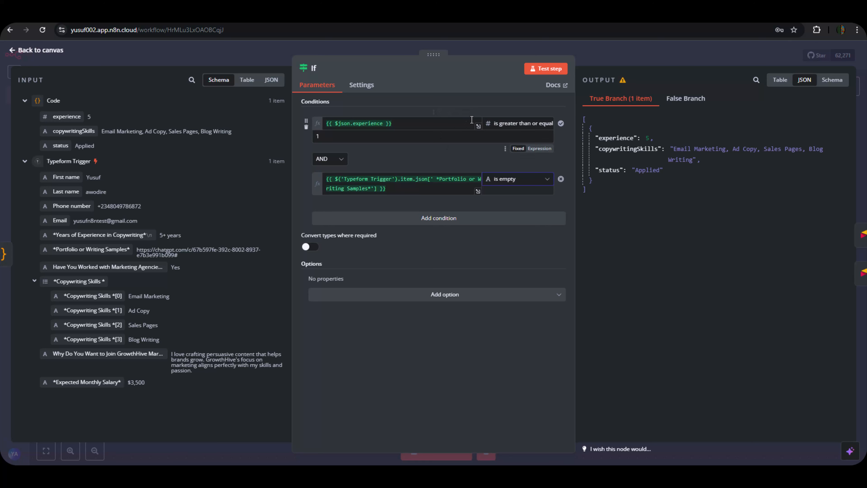
Test the If node, confirming the applicant goes down the false branch and the true branch is empty.
{"action": "left_click", "coordinate": [535, 70]}
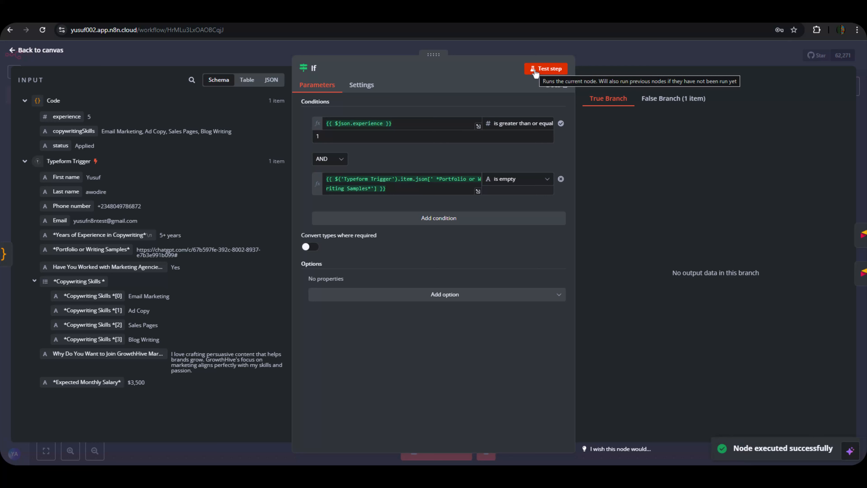
{"action": "left_click", "coordinate": [673, 99]}
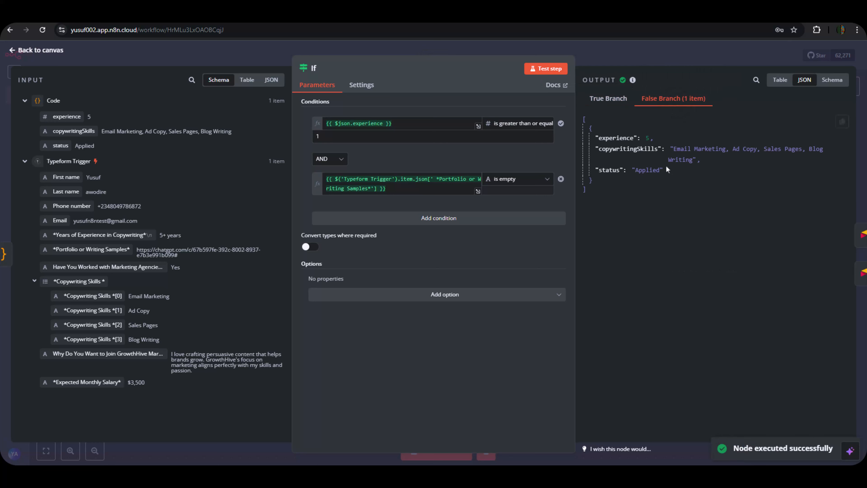
{"action": "left_click", "coordinate": [611, 102]}
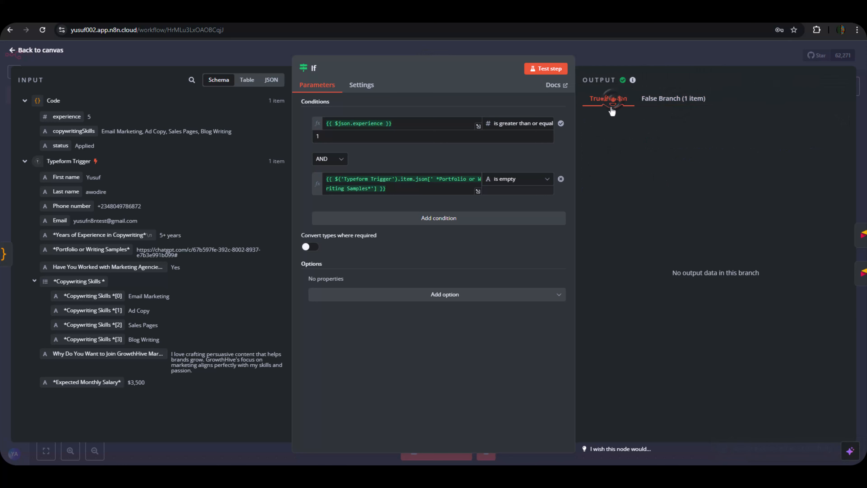
{"action": "left_click", "coordinate": [651, 61]}
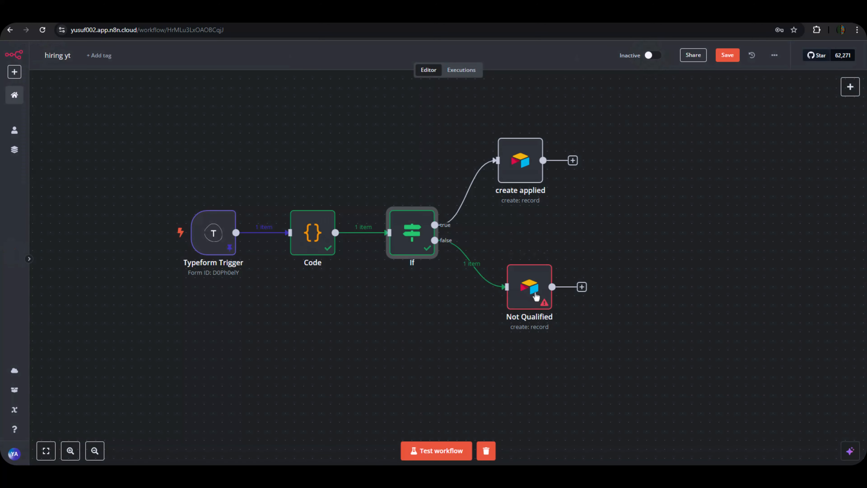
{"action": "left_click_drag", "start_coordinate": [564, 297], "coordinate": [560, 306]}
Open the Not Qualified node and keep Map Each Column Manually as the mapping mode.
{"action": "double_click", "coordinate": [560, 307]}
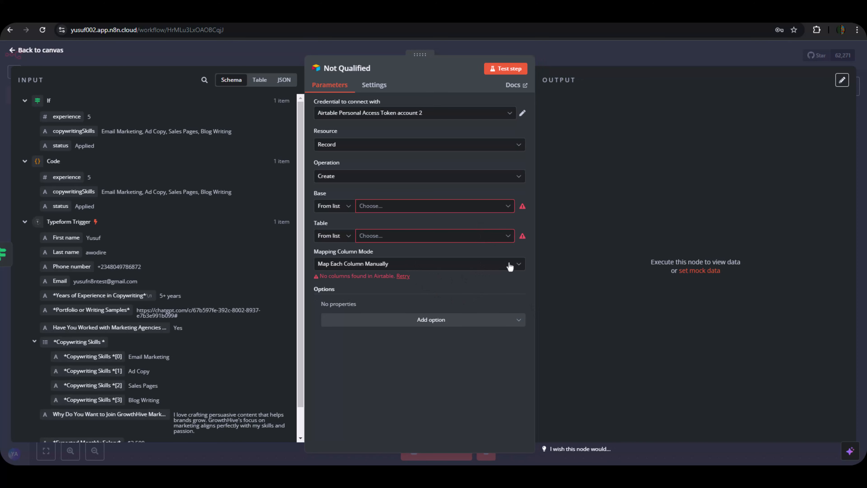
{"action": "left_click", "coordinate": [519, 264]}
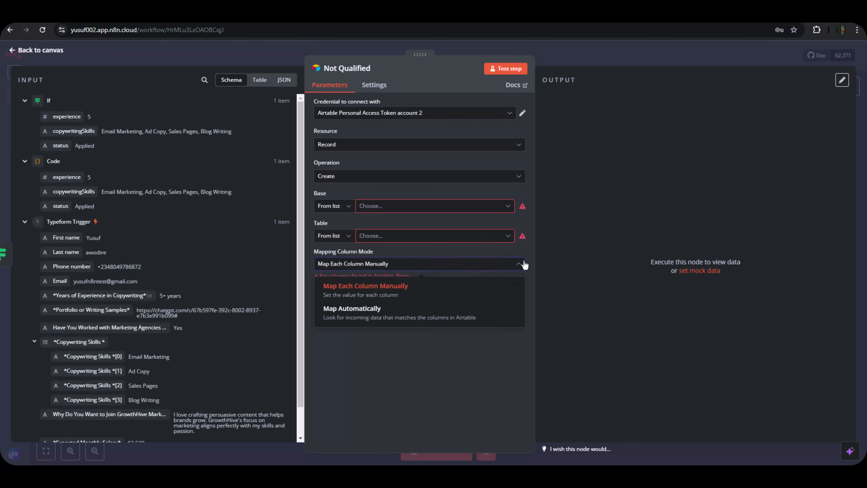
{"action": "left_click", "coordinate": [418, 336]}
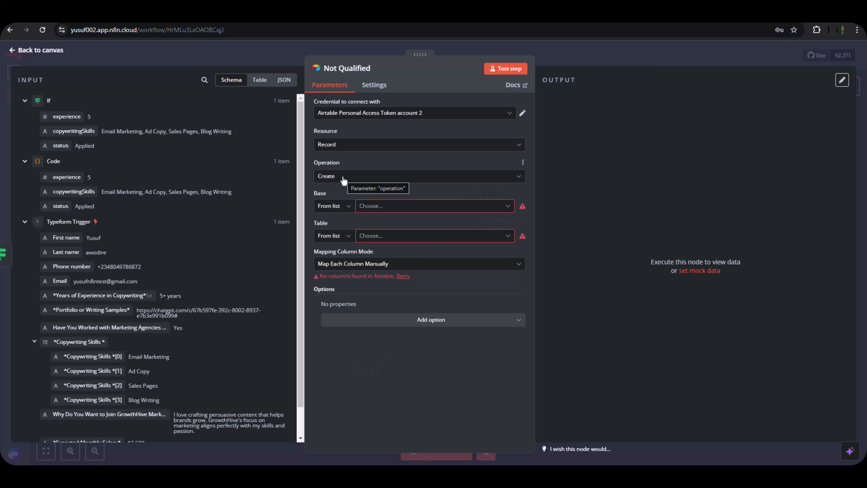
Target the Hiring Yt base and its Not Qualified table so the columns load.
{"action": "left_click", "coordinate": [388, 207]}
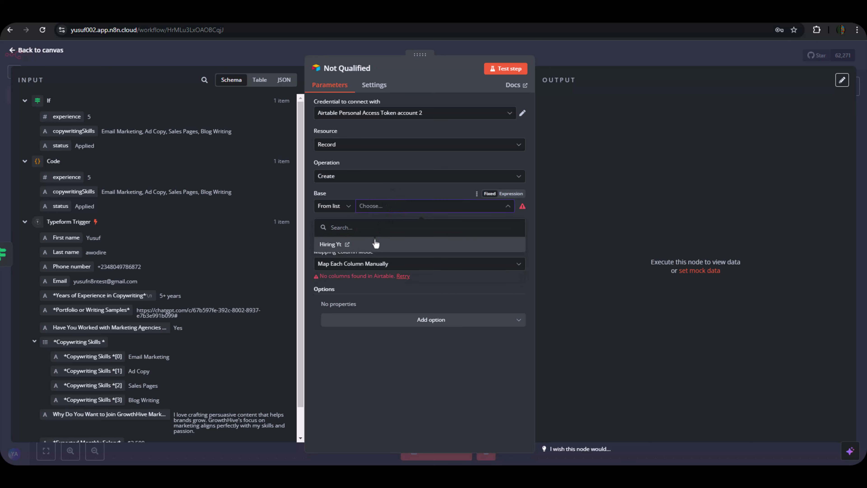
{"action": "left_click", "coordinate": [376, 243]}
{"action": "left_click", "coordinate": [396, 237]}
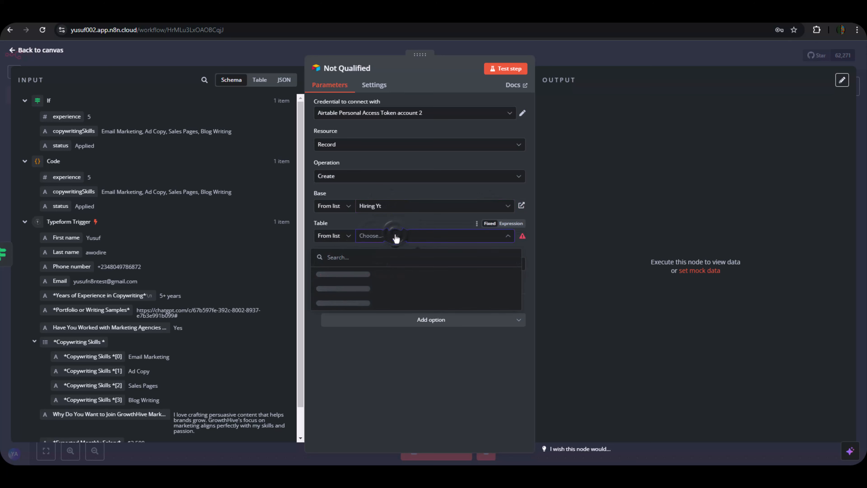
{"action": "left_click", "coordinate": [361, 277]}
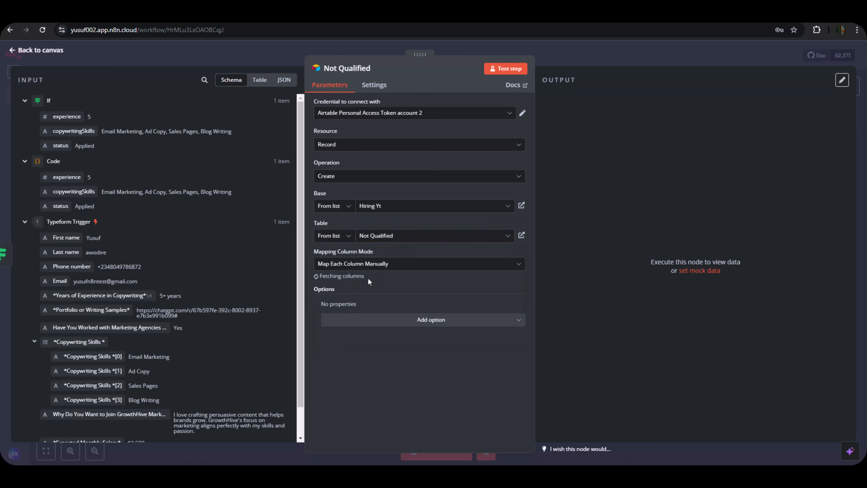
{"action": "scroll", "coordinate": [368, 278], "scroll_direction": "down", "scroll_amount": 7}
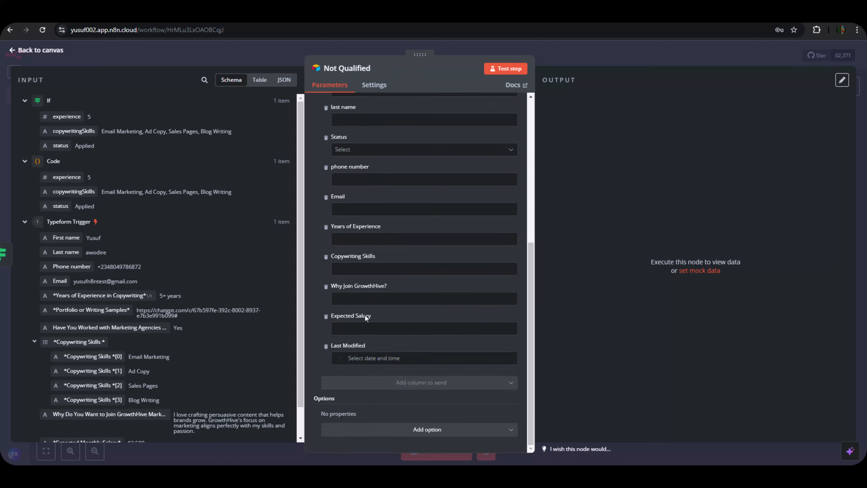
{"action": "scroll", "coordinate": [375, 282], "scroll_direction": "up", "scroll_amount": 2}
{"action": "scroll", "coordinate": [368, 287], "scroll_direction": "up", "scroll_amount": 1}
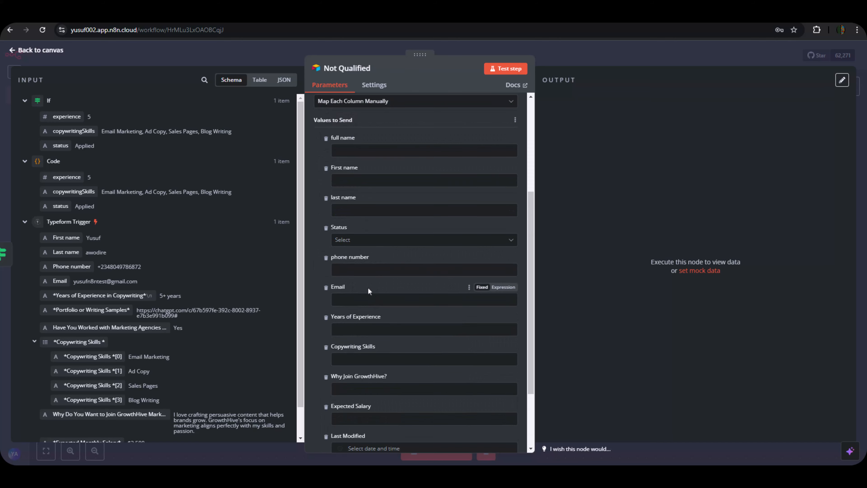
{"action": "scroll", "coordinate": [311, 181], "scroll_direction": "up", "scroll_amount": 3}
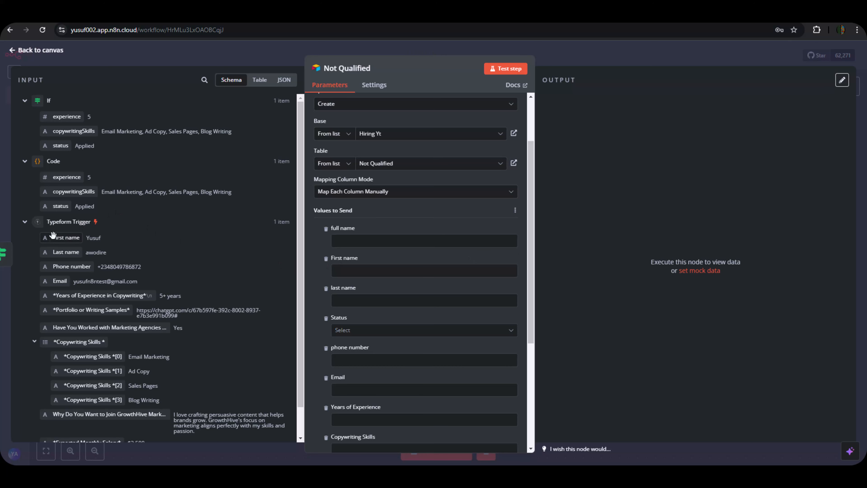
Map full name to First name plus Last name, and fill the separate first and last name columns.
{"action": "left_click_drag", "start_coordinate": [52, 237], "coordinate": [376, 241]}
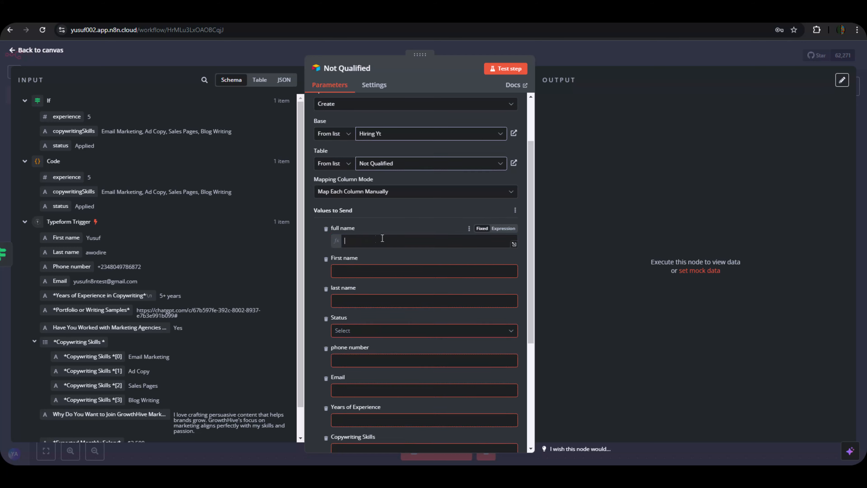
{"action": "left_click", "coordinate": [503, 242]}
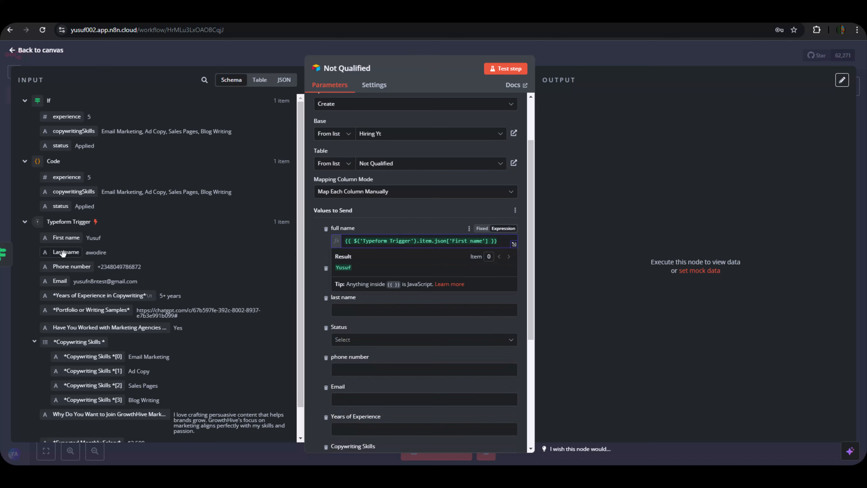
{"action": "left_click_drag", "start_coordinate": [63, 253], "coordinate": [506, 245]}
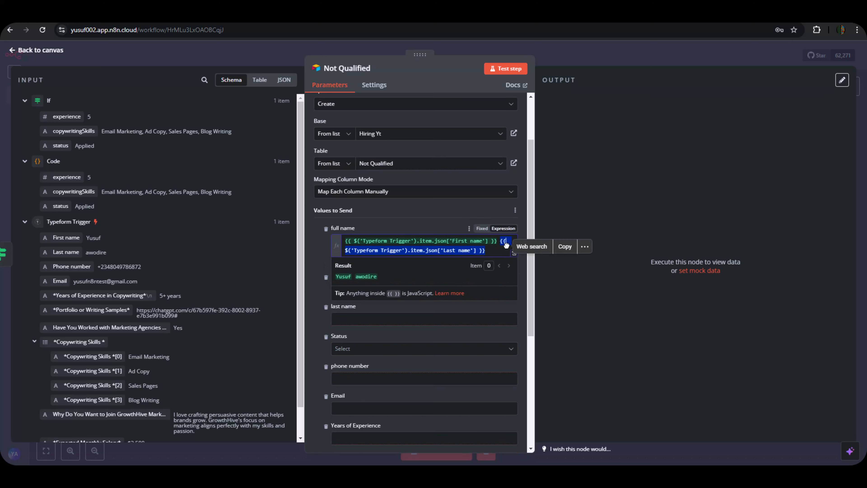
{"action": "left_click", "coordinate": [309, 291]}
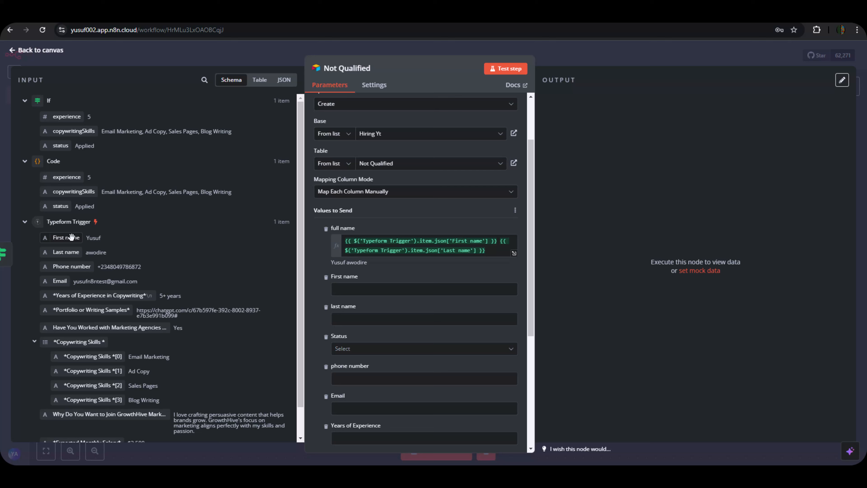
{"action": "left_click_drag", "start_coordinate": [72, 236], "coordinate": [321, 289]}
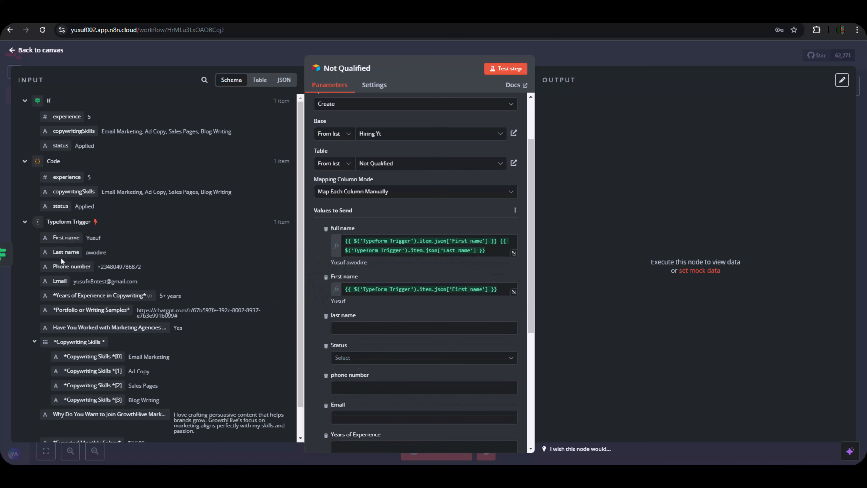
{"action": "left_click_drag", "start_coordinate": [55, 252], "coordinate": [335, 293]}
Drop the Status column and map phone number, Email, Years of Experience and Copywriting Skills.
{"action": "scroll", "coordinate": [366, 312], "scroll_direction": "down", "scroll_amount": 4}
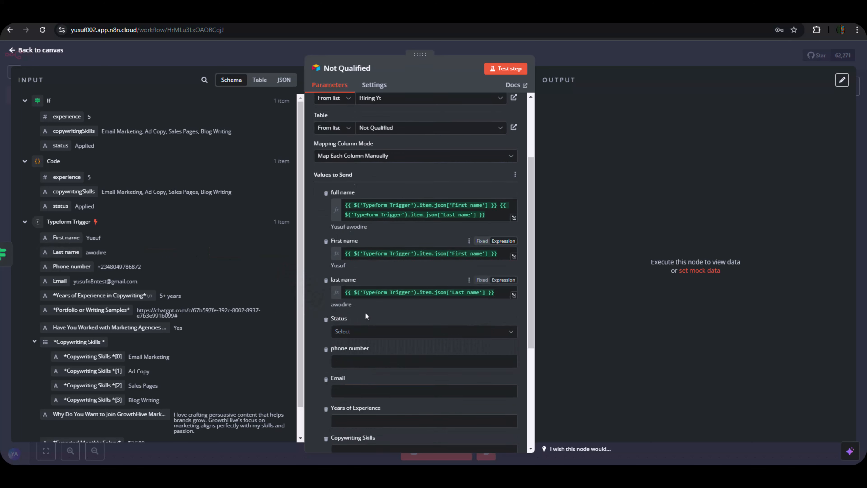
{"action": "scroll", "coordinate": [360, 306], "scroll_direction": "down", "scroll_amount": 3}
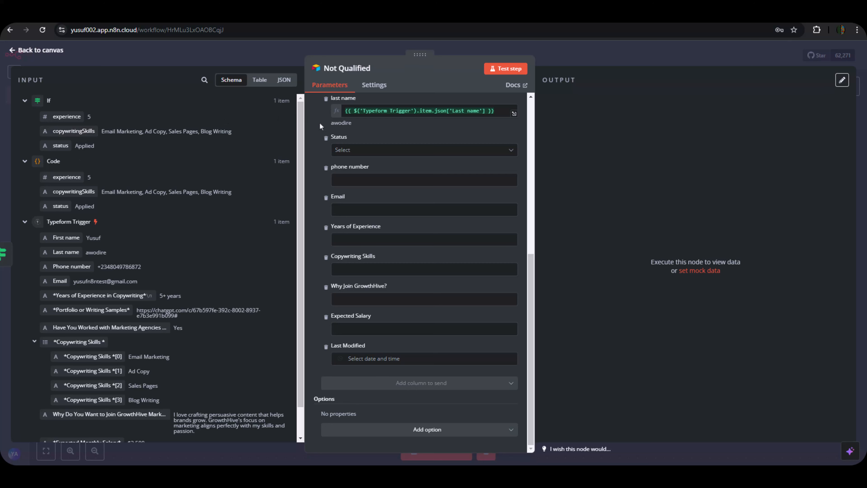
{"action": "left_click", "coordinate": [326, 138]}
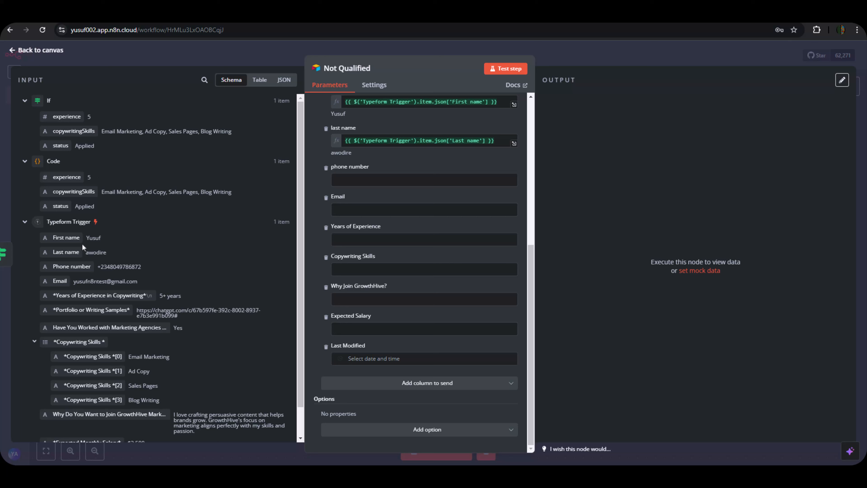
{"action": "left_click_drag", "start_coordinate": [74, 267], "coordinate": [423, 180]}
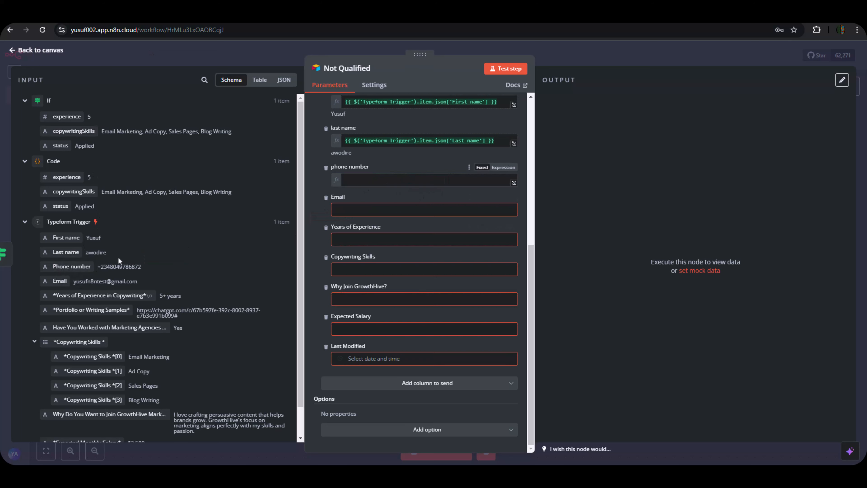
{"action": "left_click_drag", "start_coordinate": [59, 281], "coordinate": [345, 210]}
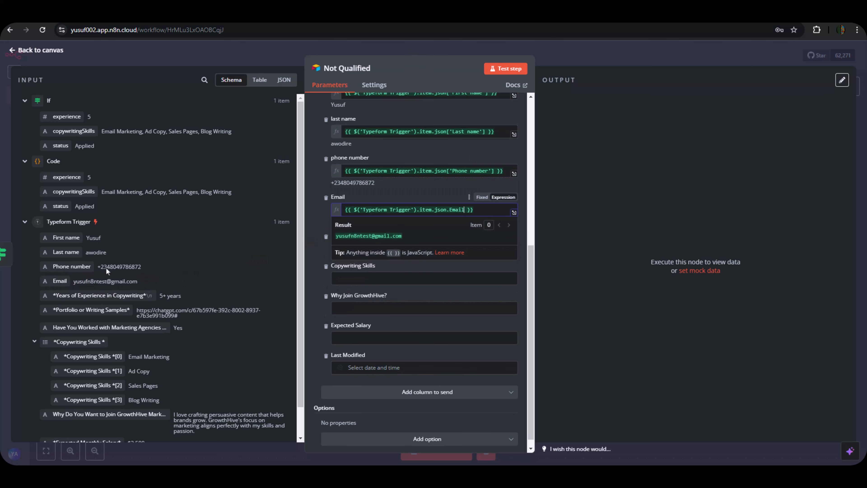
{"action": "left_click_drag", "start_coordinate": [60, 116], "coordinate": [324, 266]}
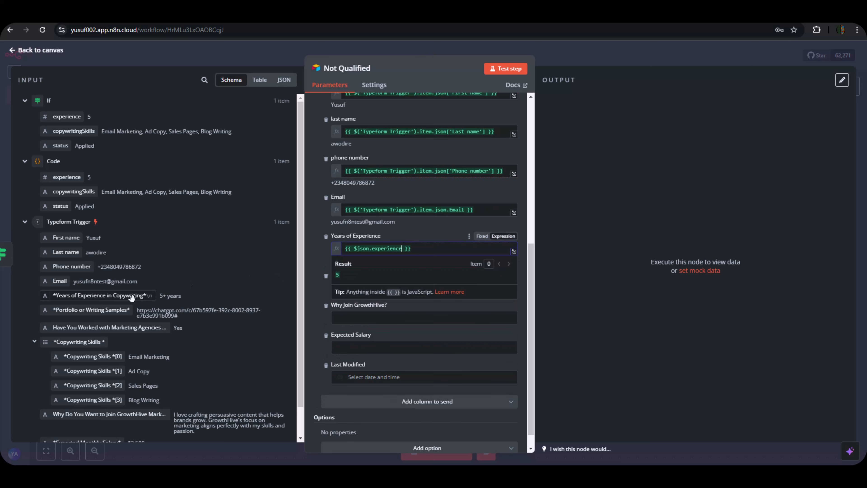
{"action": "left_click_drag", "start_coordinate": [68, 131], "coordinate": [365, 287]}
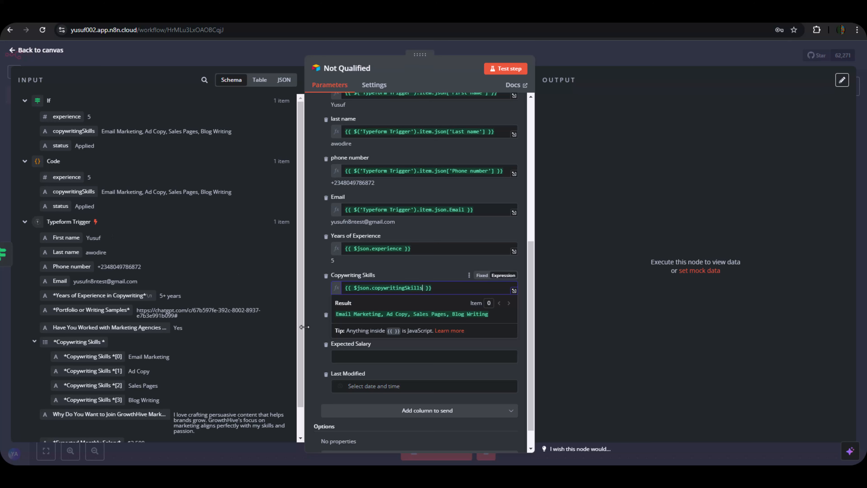
{"action": "left_click", "coordinate": [319, 329]}
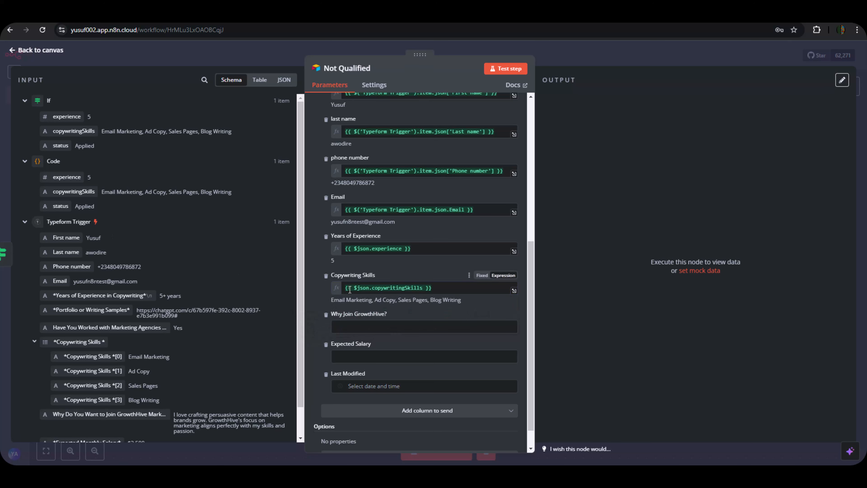
Map Why Join GrowthHive? and Expected Salary, and remove the Last Modified column.
{"action": "scroll", "coordinate": [94, 377], "scroll_direction": "down", "scroll_amount": 1}
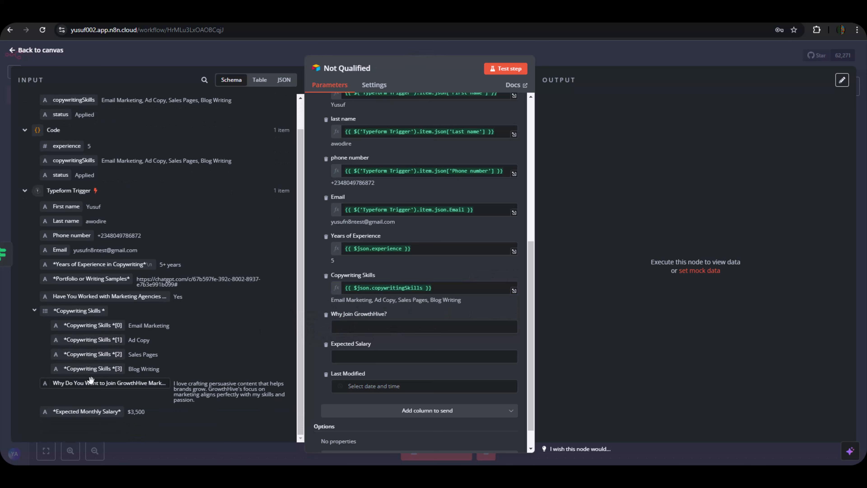
{"action": "left_click_drag", "start_coordinate": [92, 383], "coordinate": [346, 337]}
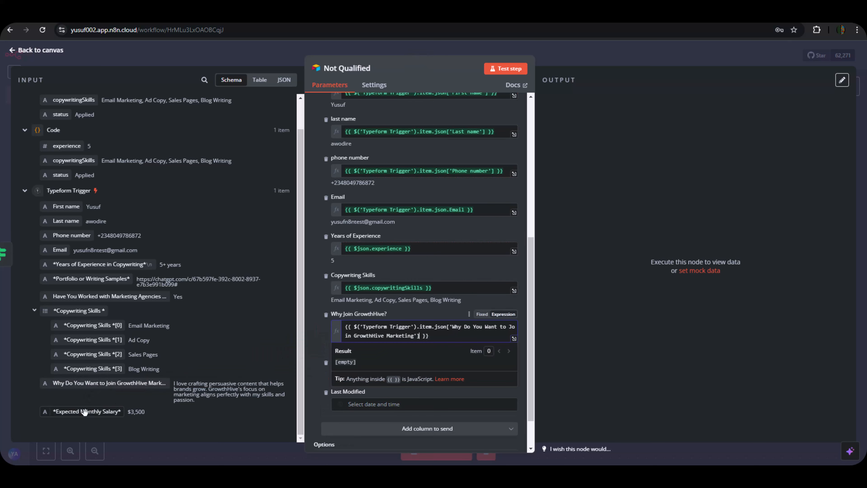
{"action": "left_click_drag", "start_coordinate": [87, 411], "coordinate": [365, 377]}
{"action": "scroll", "coordinate": [316, 366], "scroll_direction": "down", "scroll_amount": 2}
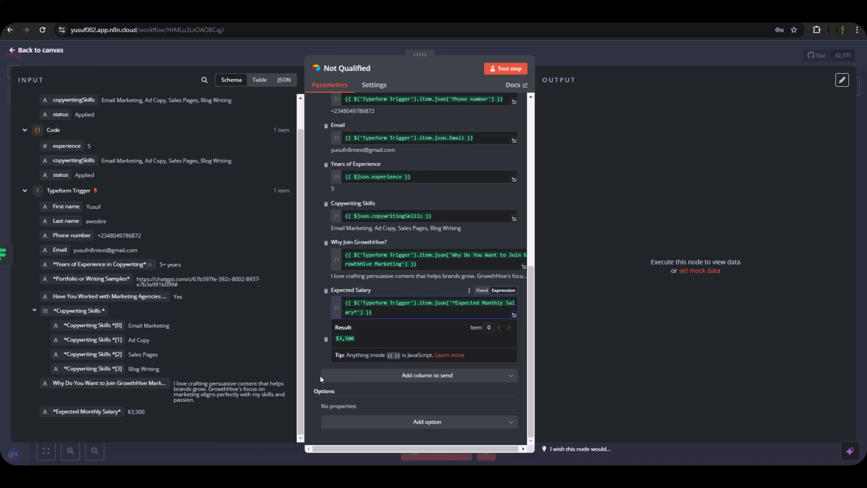
{"action": "left_click", "coordinate": [320, 362]}
{"action": "left_click", "coordinate": [326, 340]}
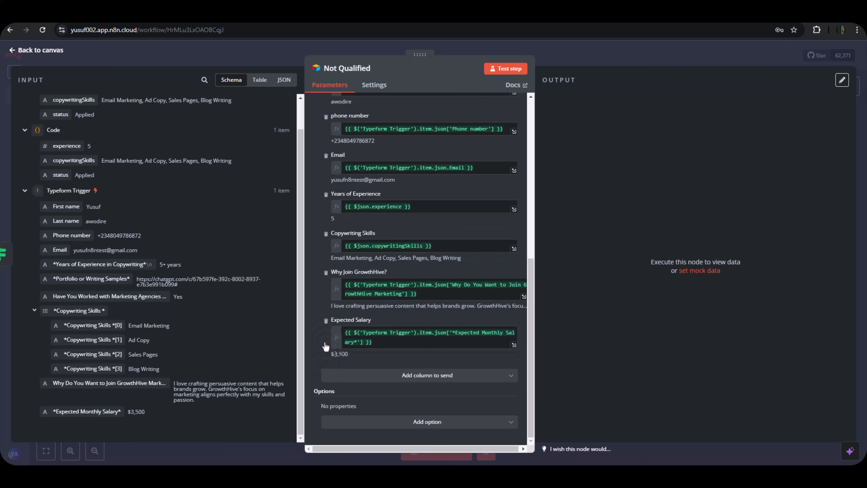
{"action": "scroll", "coordinate": [352, 306], "scroll_direction": "up", "scroll_amount": 9}
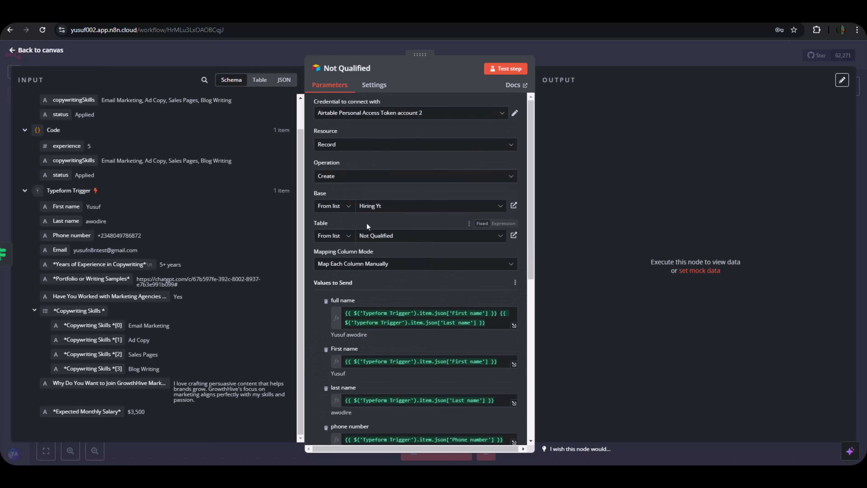
{"action": "scroll", "coordinate": [366, 225], "scroll_direction": "down", "scroll_amount": 8}
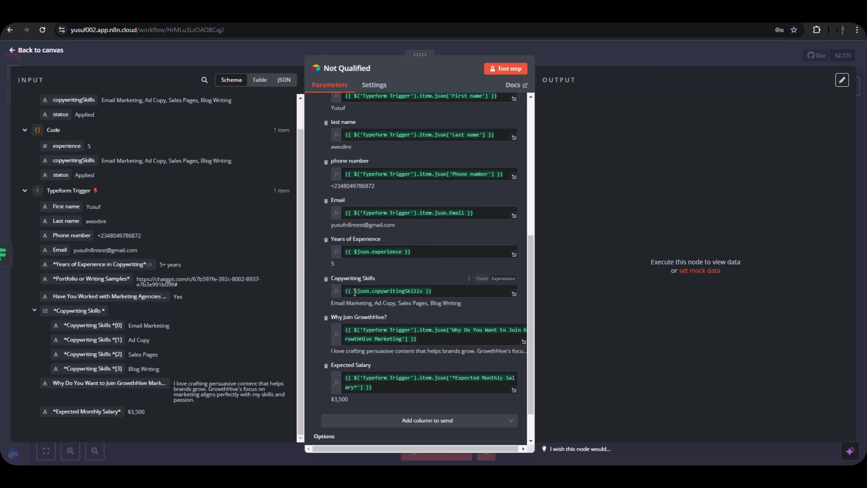
Replace the Copywriting Skills expression with the Typeform skills list.
{"action": "left_click_drag", "start_coordinate": [435, 292], "coordinate": [344, 290]}
{"action": "key", "text": "BackSpace"}
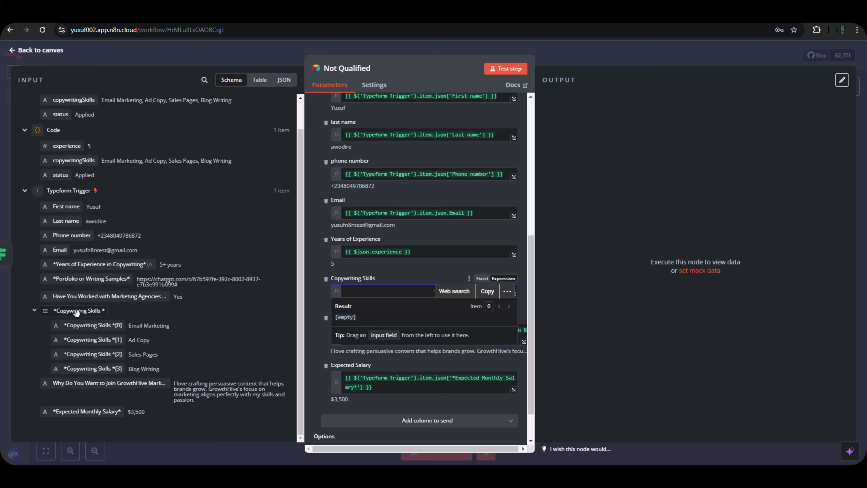
{"action": "left_click_drag", "start_coordinate": [76, 311], "coordinate": [357, 284]}
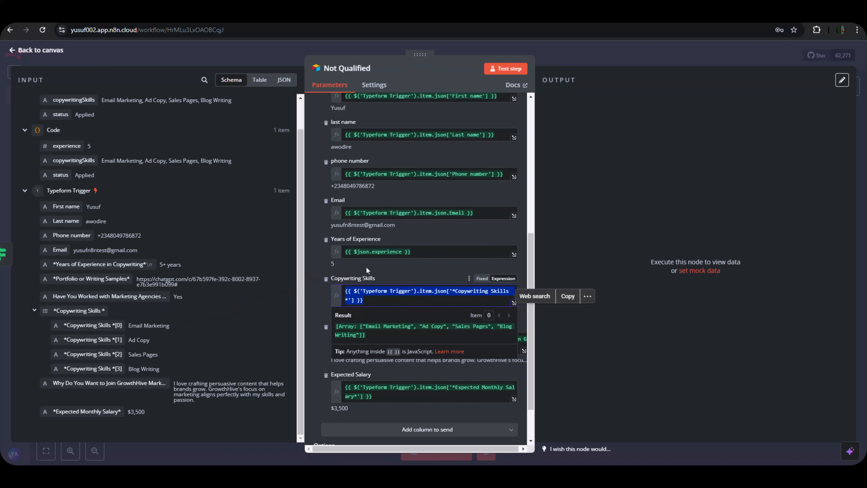
Remap Copywriting Skills to the Code node's copywritingSkills, re-test successfully, and return to the canvas.
{"action": "left_click", "coordinate": [509, 69]}
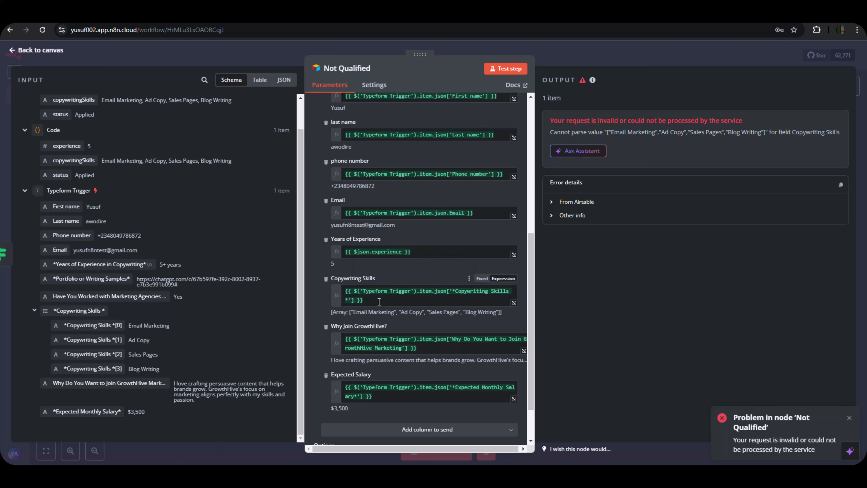
{"action": "left_click_drag", "start_coordinate": [379, 302], "coordinate": [343, 293]}
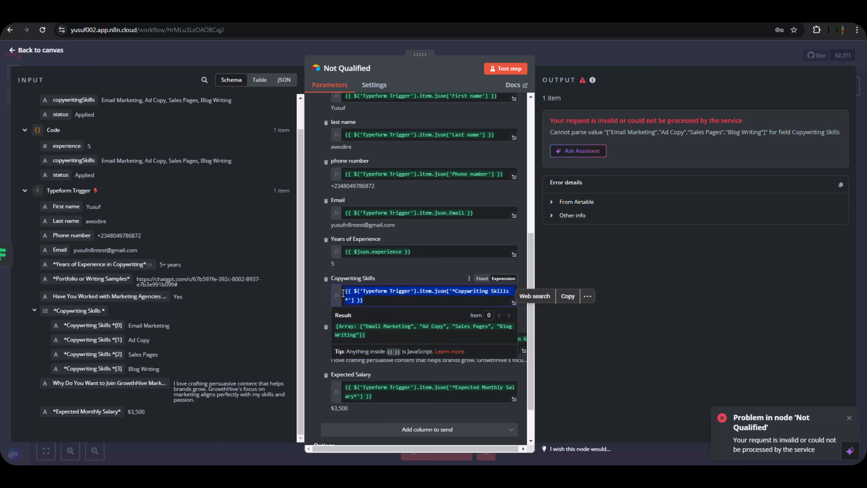
{"action": "key", "text": "BackSpace"}
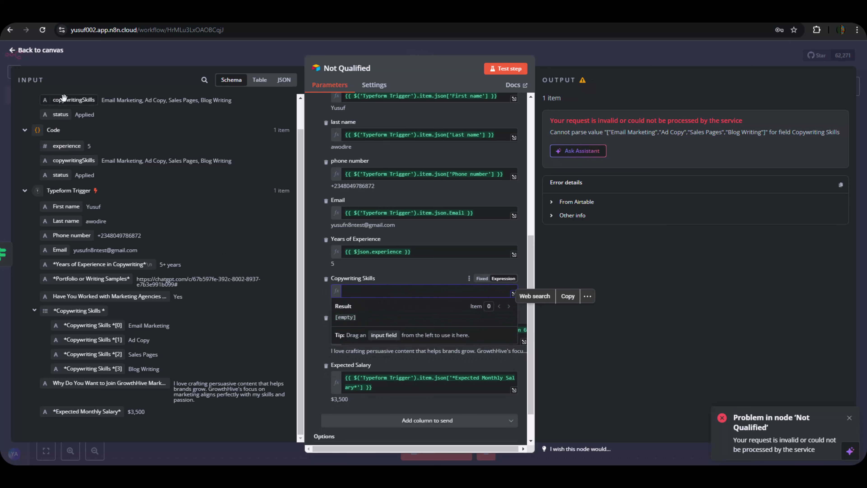
{"action": "left_click_drag", "start_coordinate": [68, 100], "coordinate": [357, 289]}
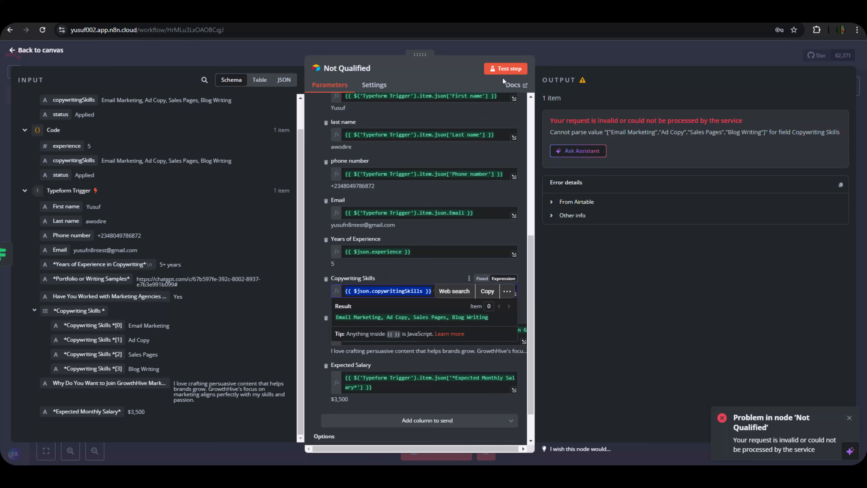
{"action": "left_click", "coordinate": [509, 70]}
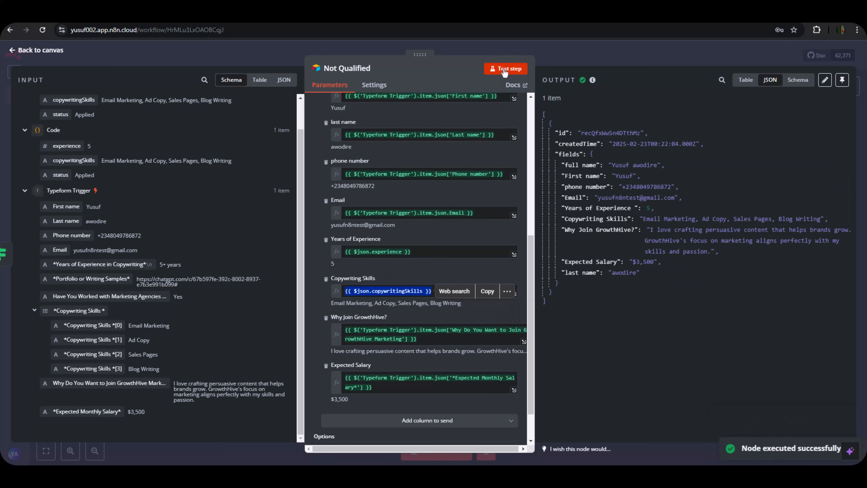
{"action": "left_click", "coordinate": [651, 343]}
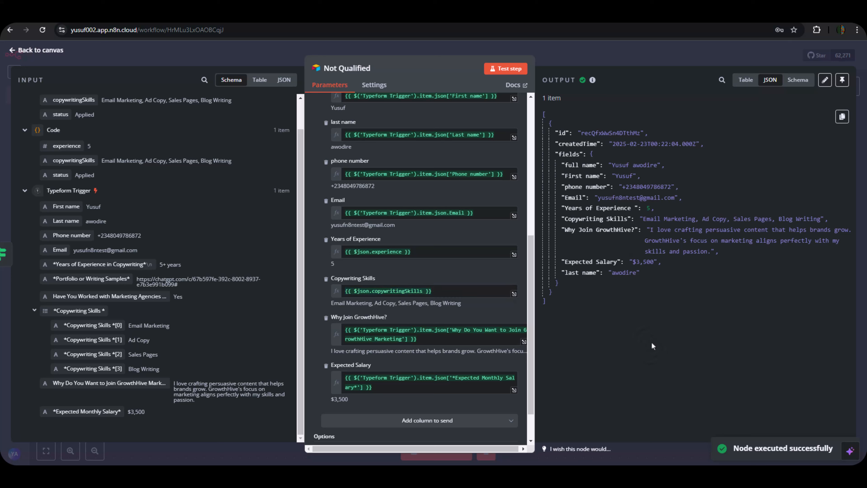
{"action": "left_click", "coordinate": [564, 56]}
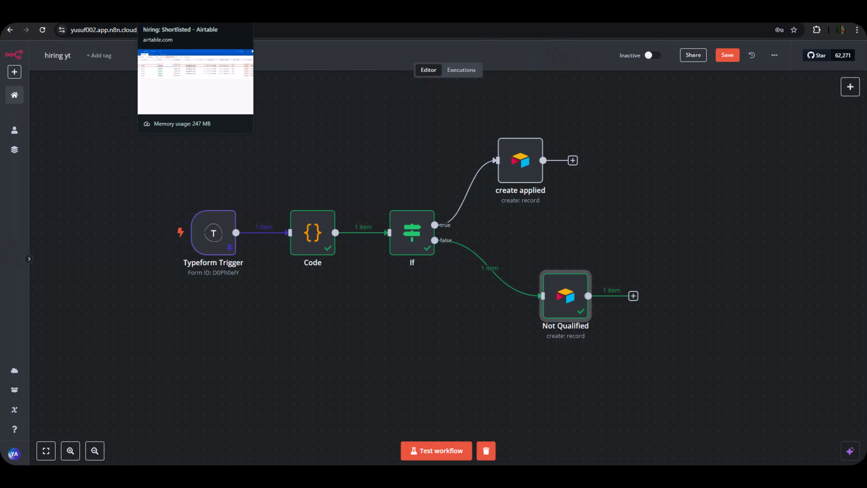
{"action": "left_click", "coordinate": [246, 14]}
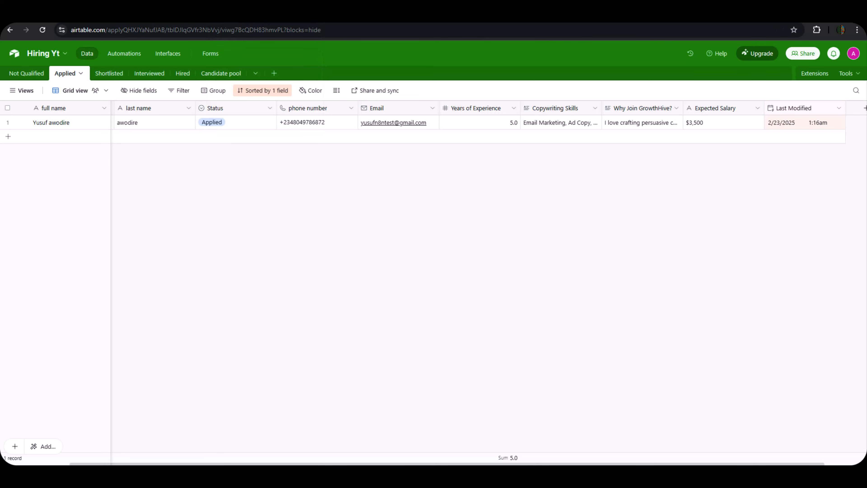
{"action": "left_click", "coordinate": [31, 78]}
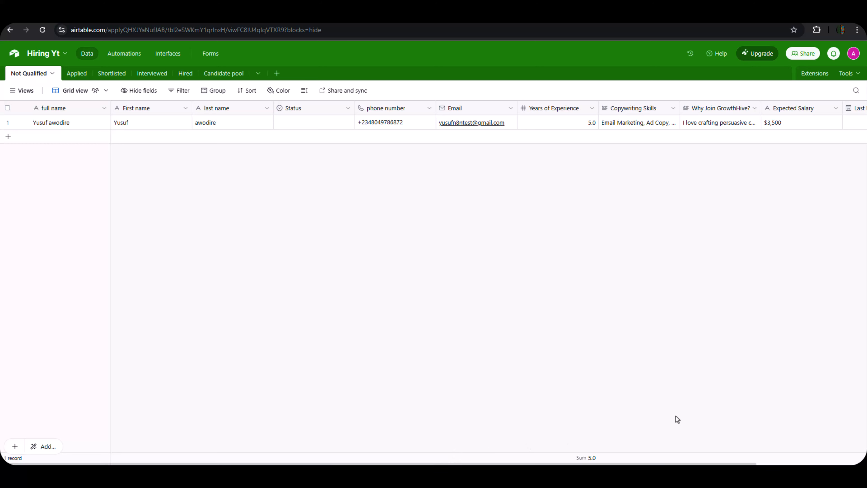
{"action": "mouse_move", "coordinate": [652, 463]}
{"action": "left_mouse_down"}
{"action": "mouse_move", "coordinate": [739, 462]}
{"action": "mouse_move", "coordinate": [649, 464]}
{"action": "left_mouse_up"}
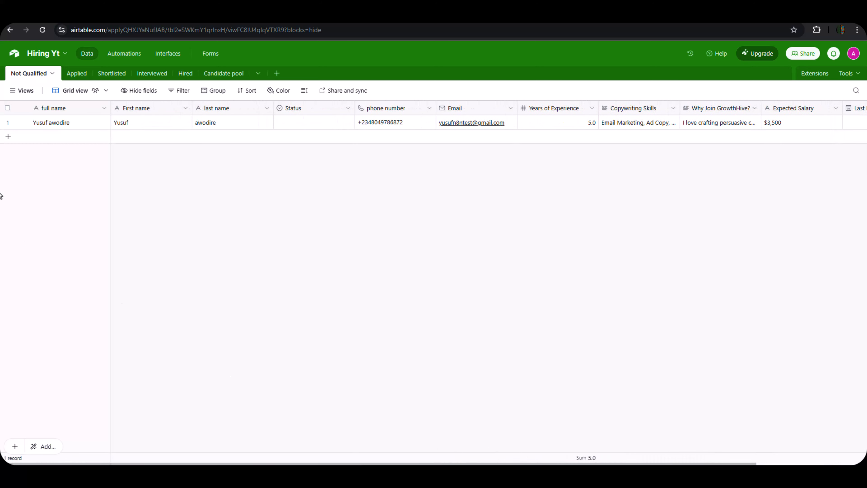
{"action": "left_click", "coordinate": [112, 15]}
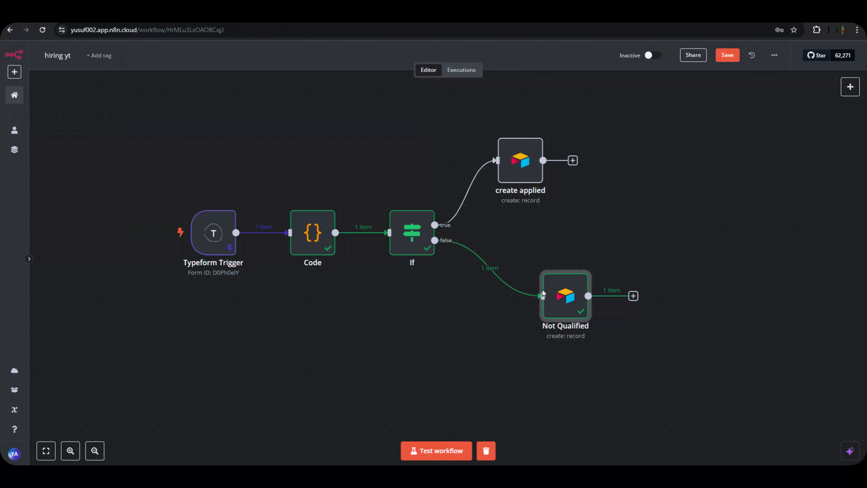
Nudge the Not Qualified node left, save the workflow, and shift all five nodes upward.
{"action": "left_click_drag", "start_coordinate": [575, 307], "coordinate": [538, 306]}
{"action": "left_click", "coordinate": [729, 57]}
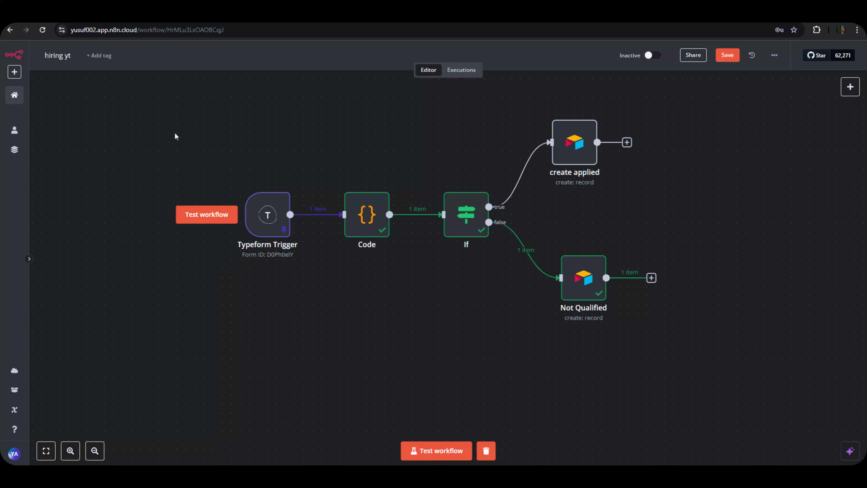
{"action": "left_click_drag", "start_coordinate": [174, 135], "coordinate": [743, 356]}
{"action": "left_click_drag", "start_coordinate": [494, 265], "coordinate": [476, 73]}
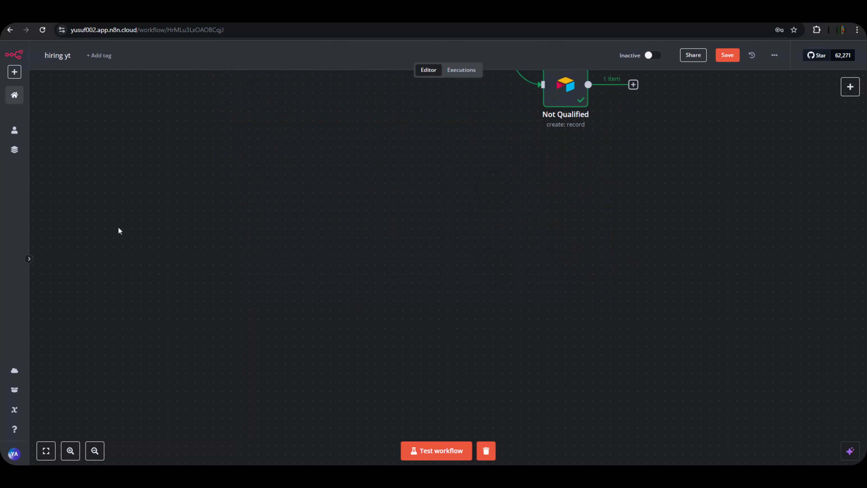
Open Airtable's Applied table and read the full Why Join GrowthHive? answer.
{"action": "key", "text": "ctrl+Tab"}
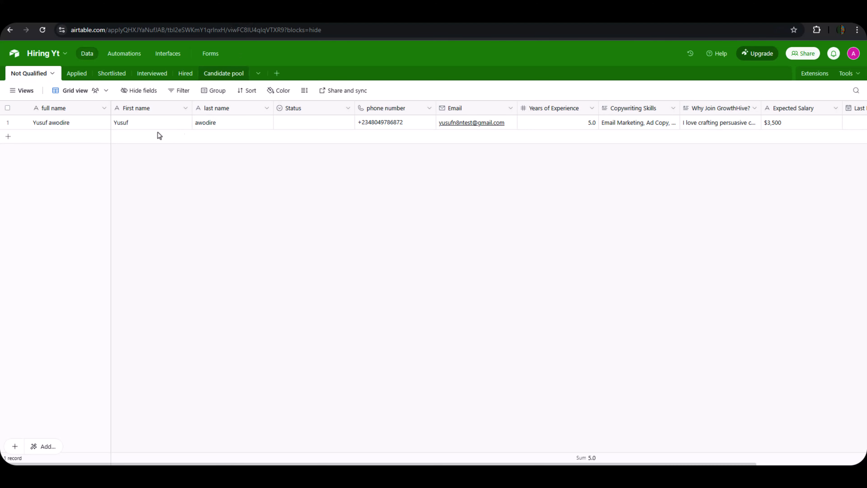
{"action": "left_click", "coordinate": [73, 75]}
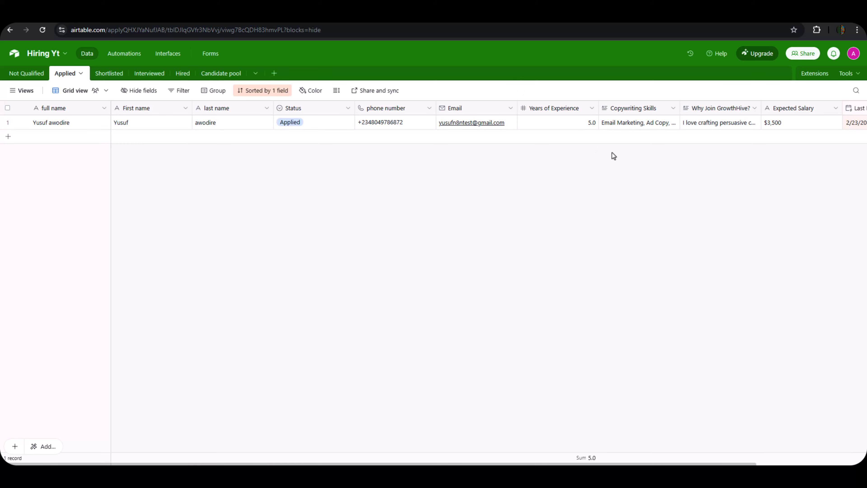
{"action": "left_click", "coordinate": [726, 126]}
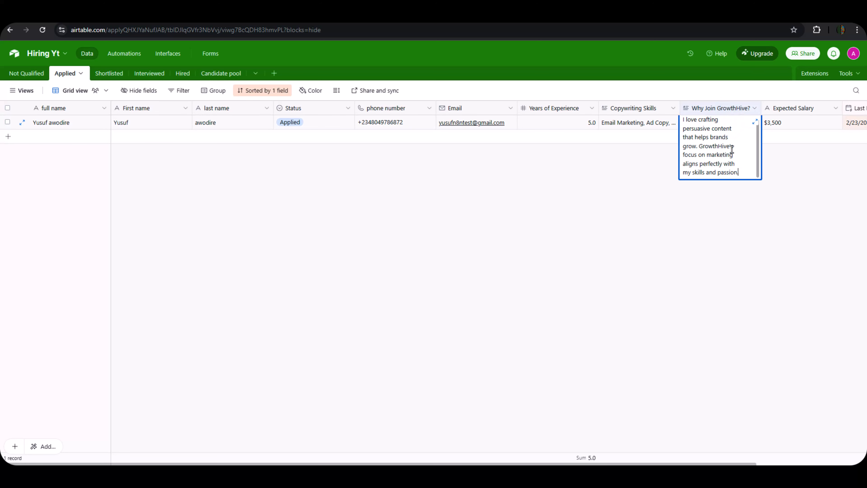
{"action": "left_click", "coordinate": [460, 172]}
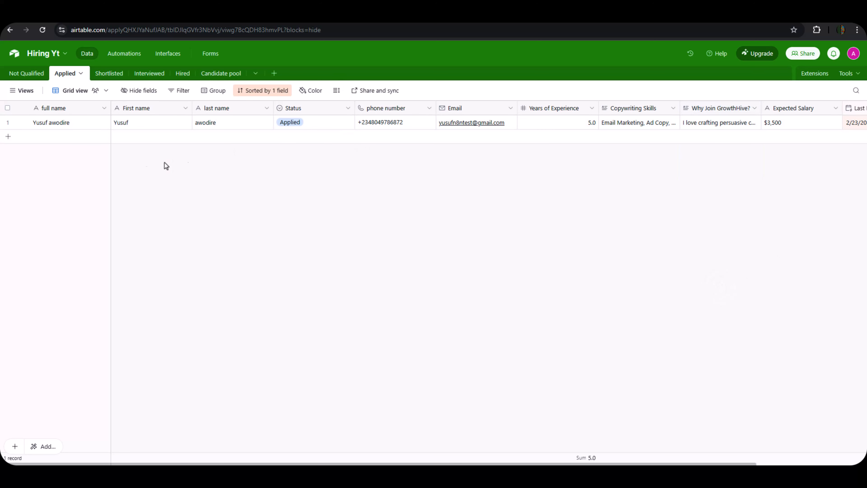
Expand the applicant's record, scroll through all its fields, then close it.
{"action": "left_click", "coordinate": [80, 122]}
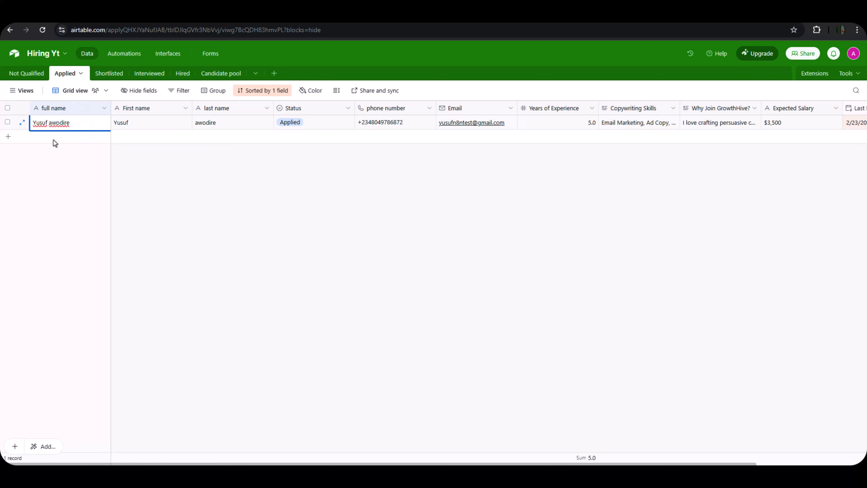
{"action": "left_click", "coordinate": [38, 164]}
{"action": "left_click", "coordinate": [22, 122]}
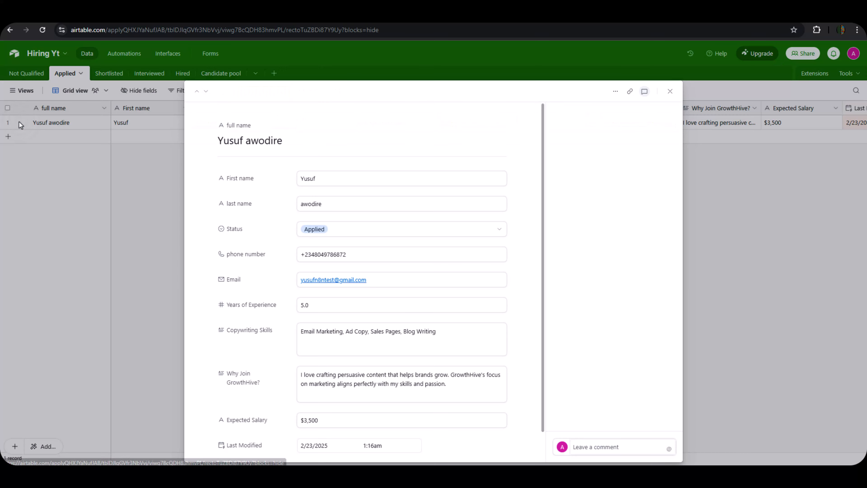
{"action": "scroll", "coordinate": [341, 273], "scroll_direction": "down", "scroll_amount": 1}
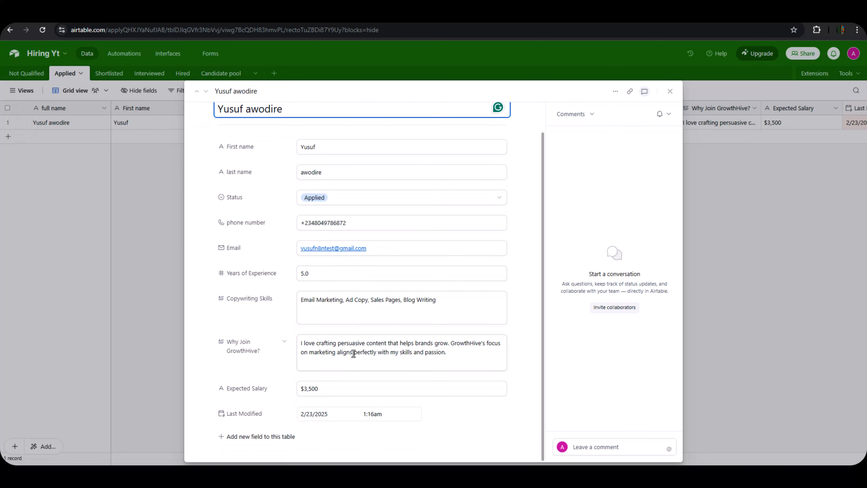
{"action": "scroll", "coordinate": [326, 331], "scroll_direction": "up", "scroll_amount": 1}
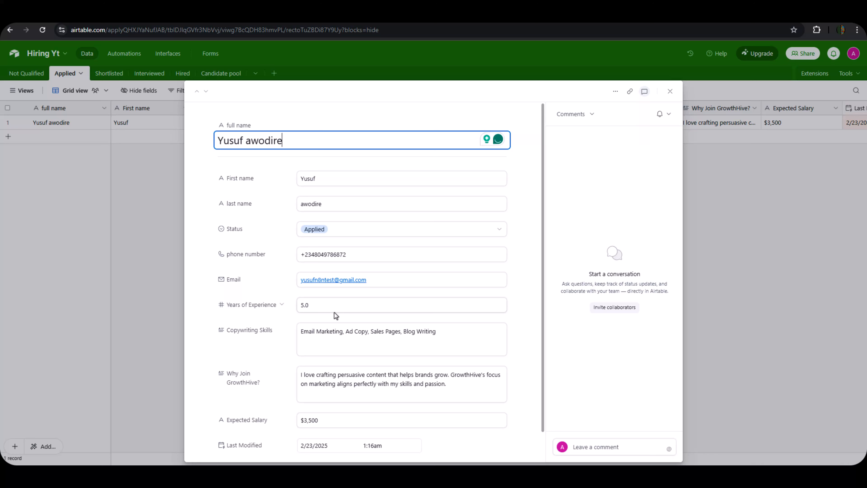
{"action": "scroll", "coordinate": [319, 288], "scroll_direction": "down", "scroll_amount": 1}
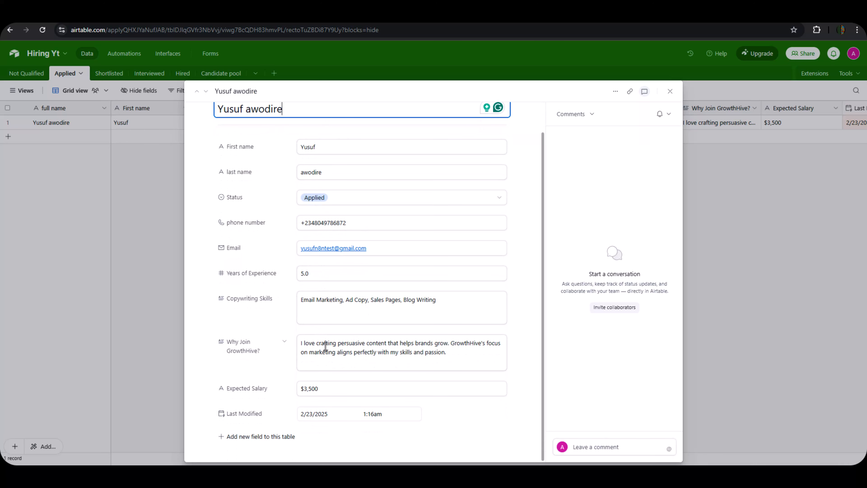
{"action": "scroll", "coordinate": [307, 294], "scroll_direction": "up", "scroll_amount": 1}
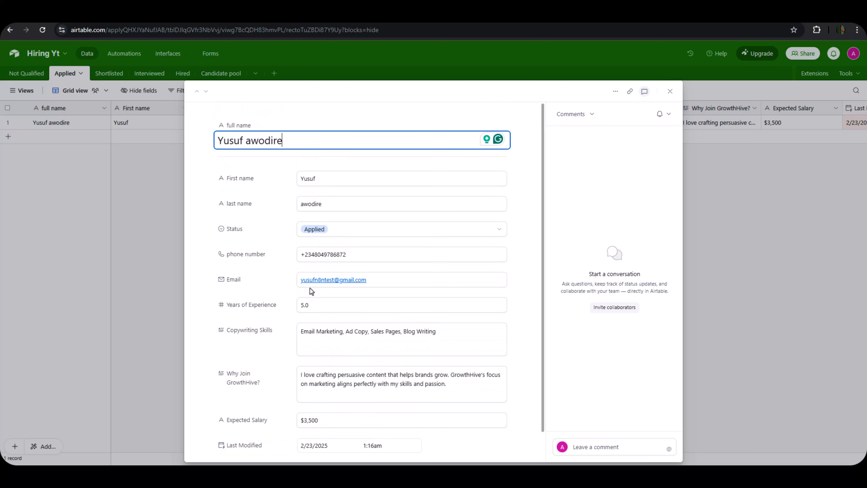
{"action": "scroll", "coordinate": [316, 269], "scroll_direction": "down", "scroll_amount": 1}
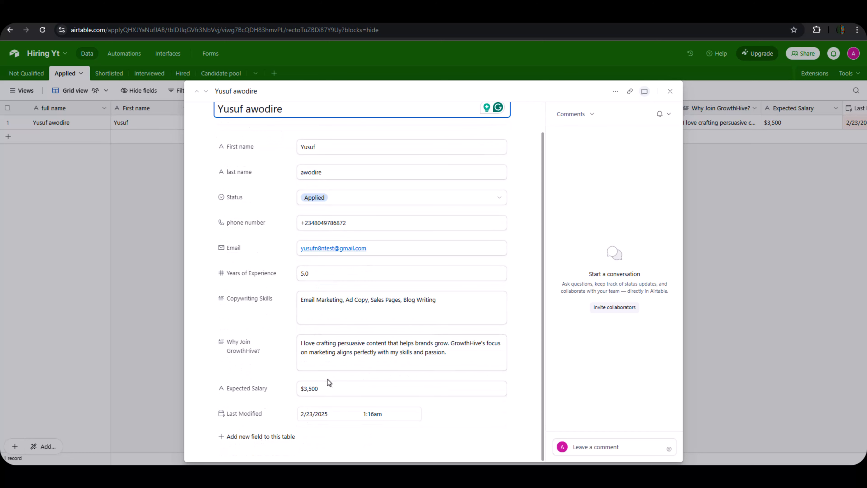
{"action": "left_click", "coordinate": [840, 116]}
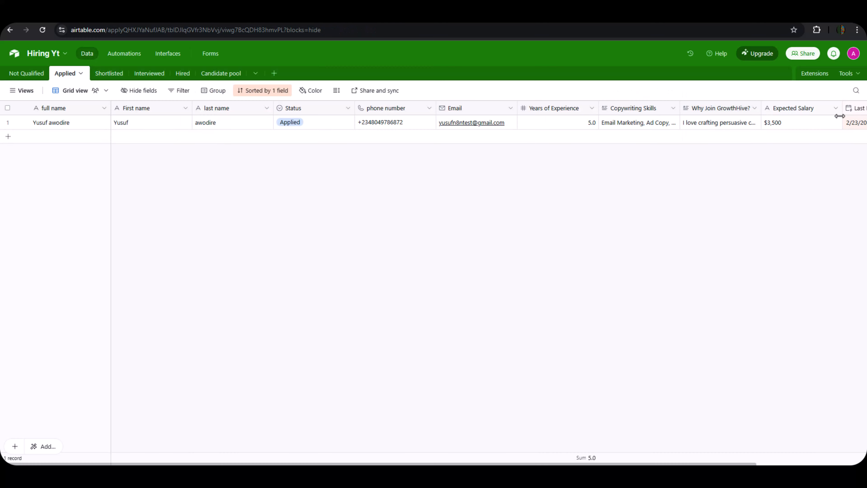
Scroll across the table's columns to Last Modified, then switch to the Interviewed table.
{"action": "scroll", "coordinate": [315, 115], "scroll_direction": "right", "scroll_amount": 2}
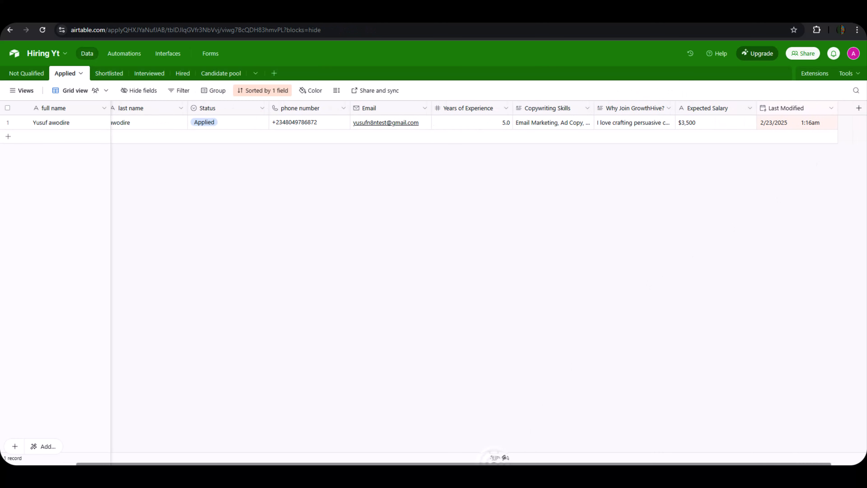
{"action": "scroll", "coordinate": [316, 115], "scroll_direction": "left", "scroll_amount": 2}
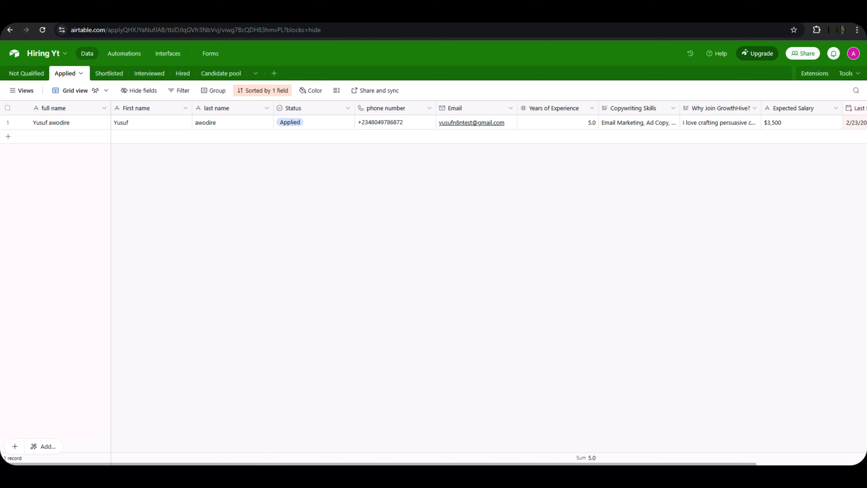
{"action": "scroll", "coordinate": [235, 462], "scroll_direction": "right", "scroll_amount": 1}
{"action": "left_click_drag", "start_coordinate": [234, 462], "coordinate": [112, 449]}
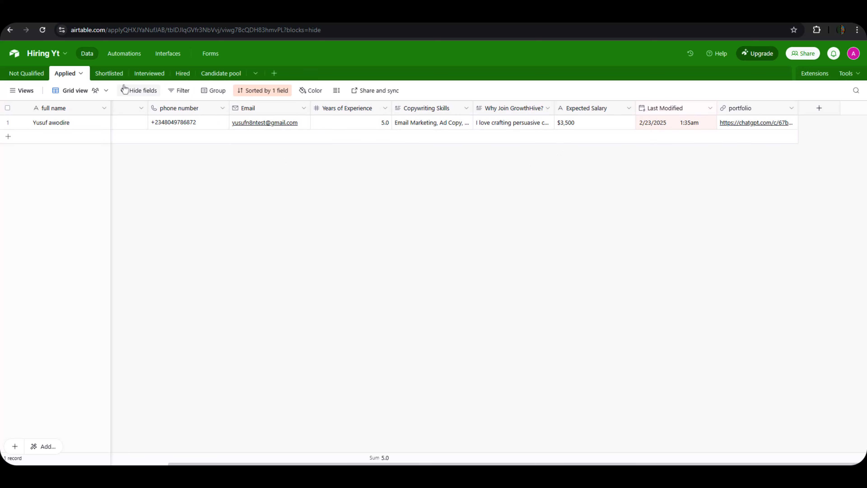
{"action": "right_click", "coordinate": [665, 111]}
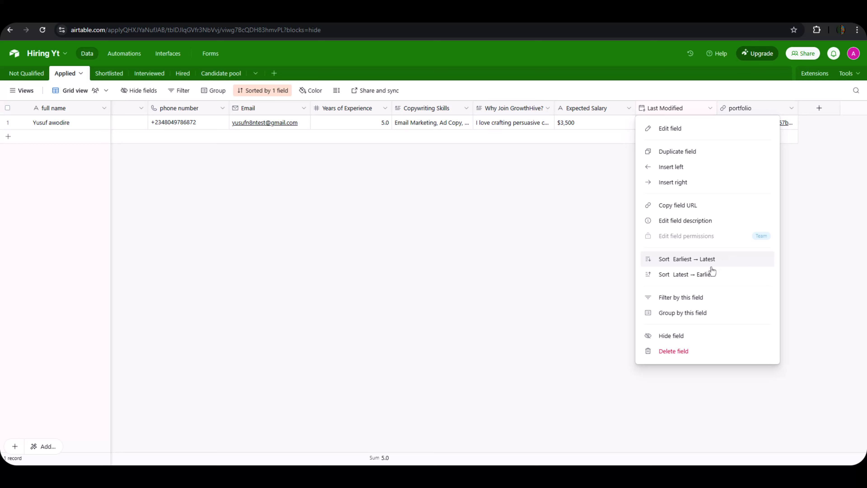
{"action": "left_click", "coordinate": [155, 74]}
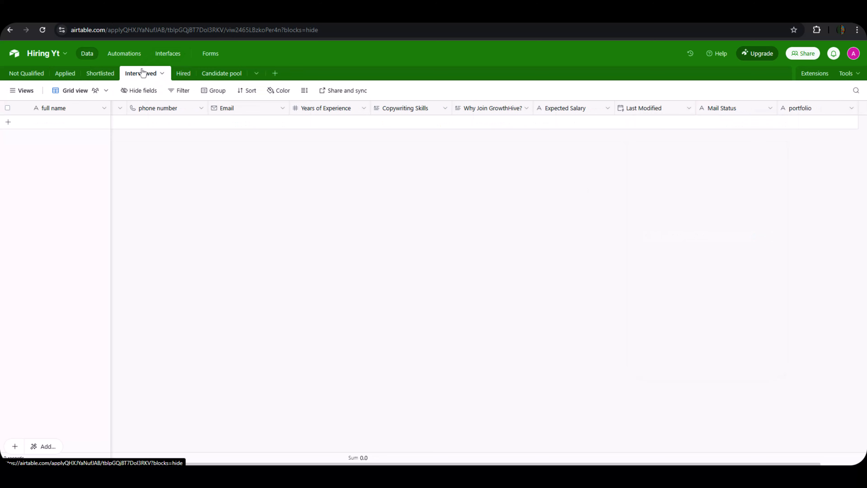
Sort Interviewed by Last Modified from earliest to latest, then open the Not Qualified table.
{"action": "right_click", "coordinate": [632, 107]}
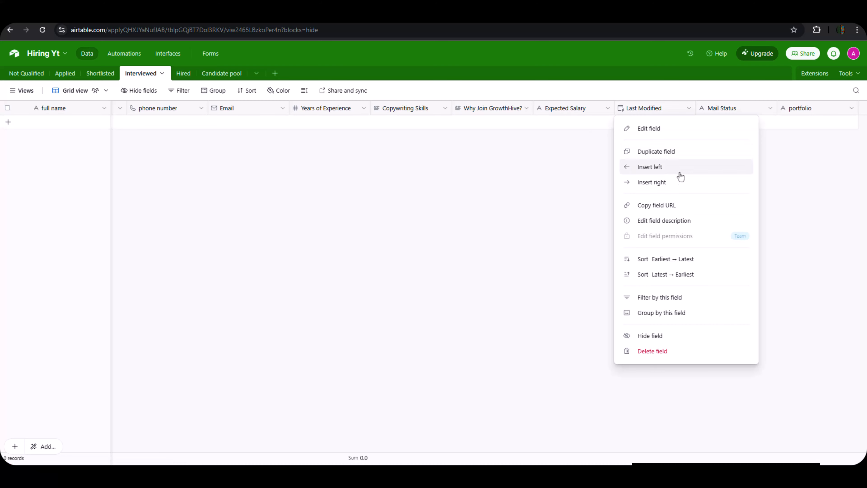
{"action": "left_click", "coordinate": [673, 260]}
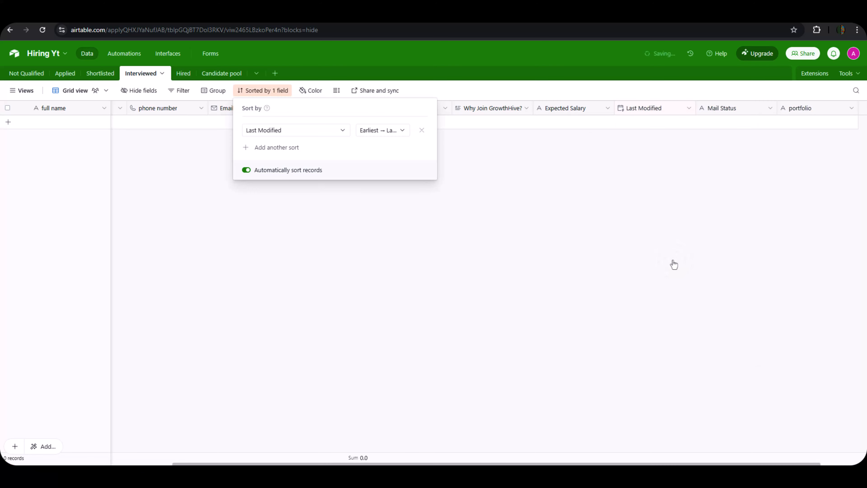
{"action": "left_click", "coordinate": [372, 184]}
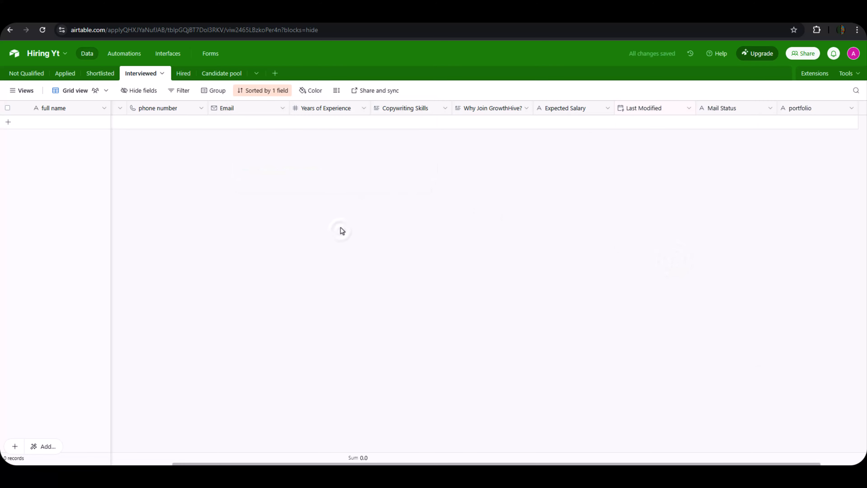
{"action": "right_click", "coordinate": [656, 106]}
{"action": "left_click", "coordinate": [648, 260]}
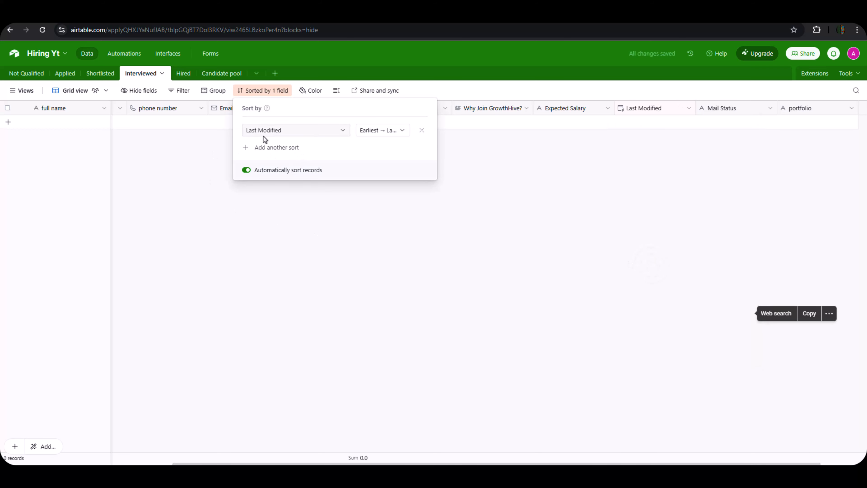
{"action": "left_click", "coordinate": [338, 195]}
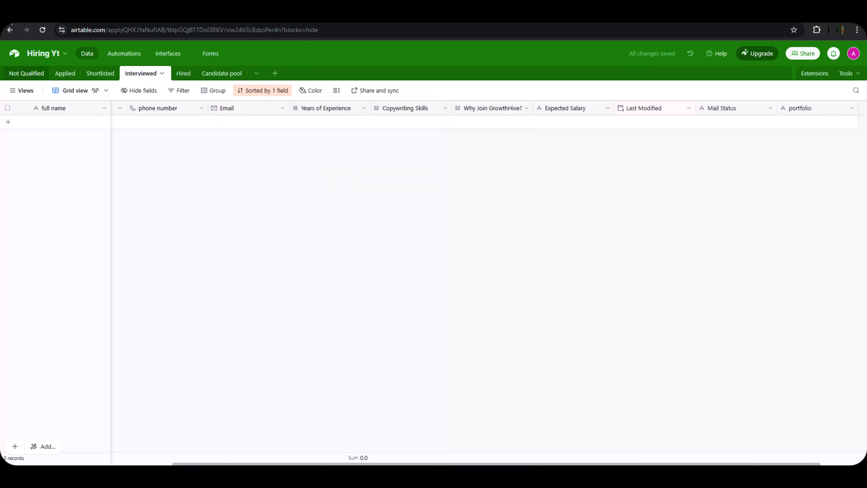
{"action": "left_click", "coordinate": [17, 72]}
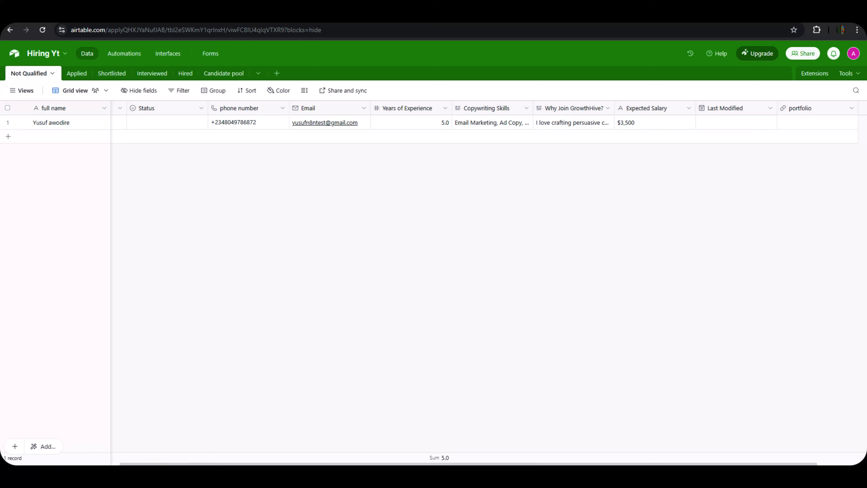
Back in n8n, nudge Not Qualified right to align it and drag all five nodes upward.
{"action": "left_click", "coordinate": [27, 17]}
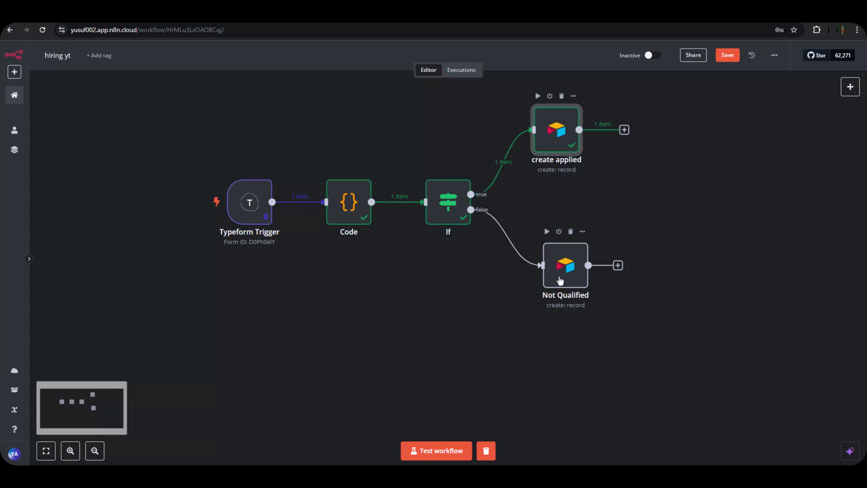
{"action": "left_click_drag", "start_coordinate": [564, 280], "coordinate": [573, 279]}
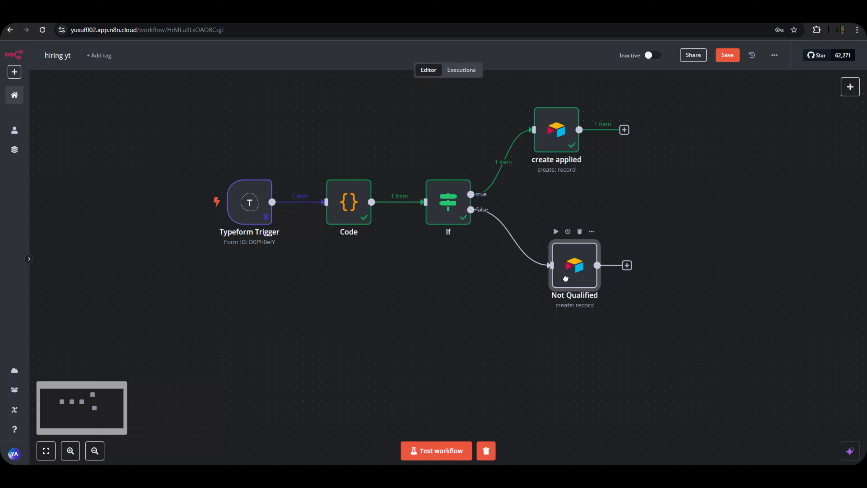
{"action": "left_click", "coordinate": [477, 357]}
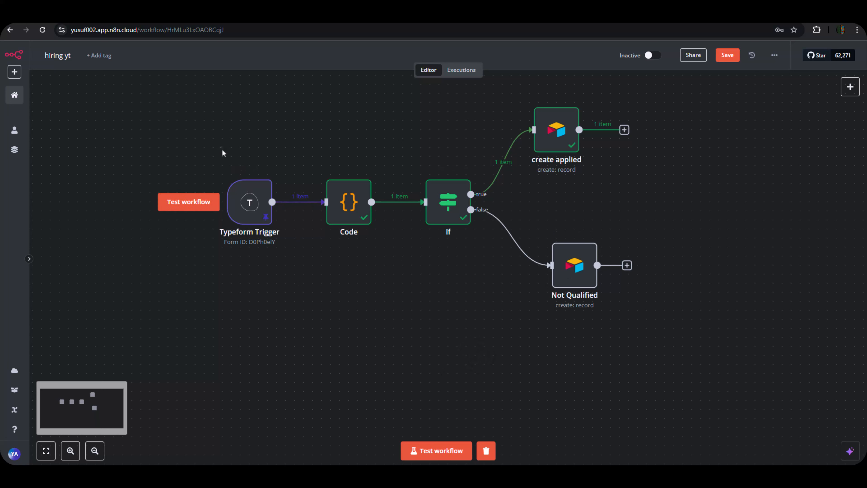
{"action": "left_click_drag", "start_coordinate": [198, 132], "coordinate": [700, 323]}
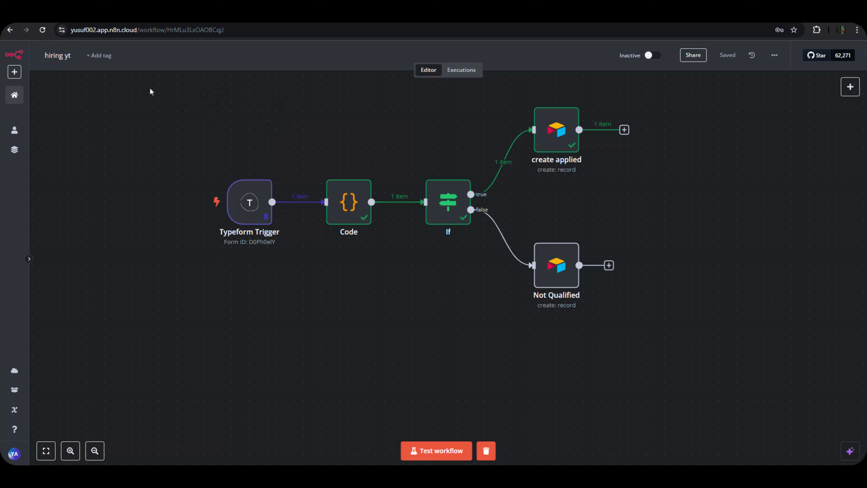
{"action": "left_click_drag", "start_coordinate": [141, 86], "coordinate": [724, 360]}
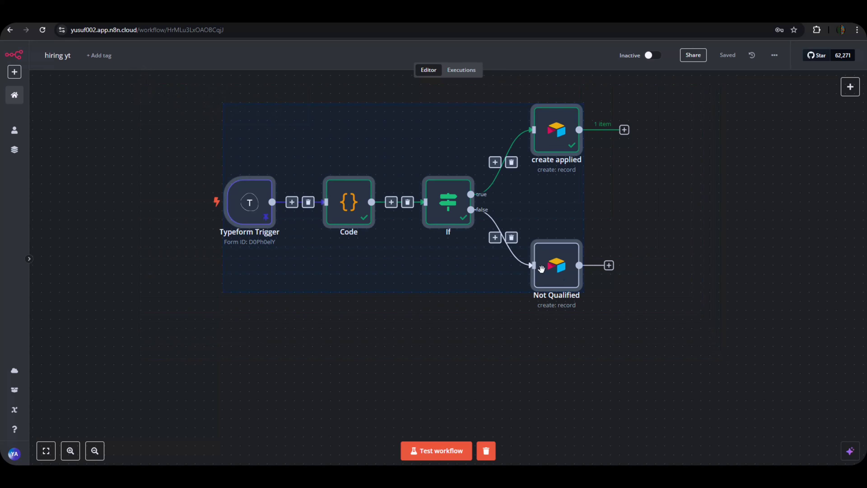
{"action": "left_click_drag", "start_coordinate": [486, 233], "coordinate": [468, 28]}
{"action": "left_click", "coordinate": [511, 237]}
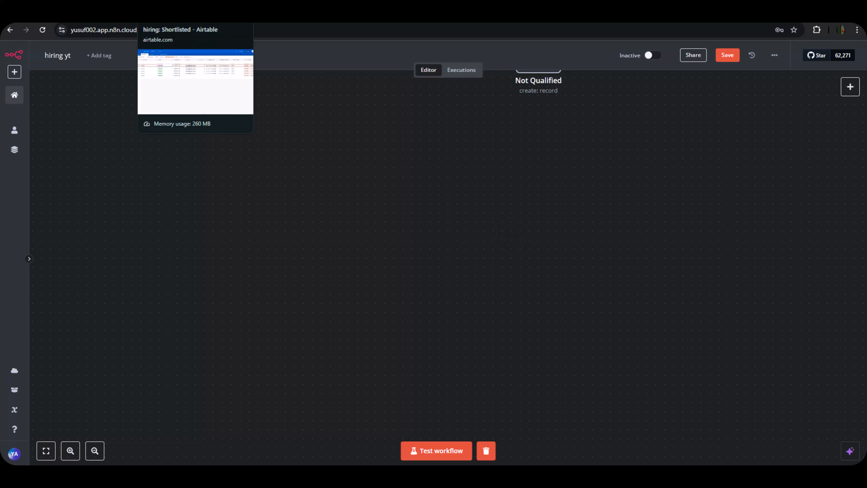
Check the separate First name and last name values in the Not Qualified table.
{"action": "left_click", "coordinate": [236, 14]}
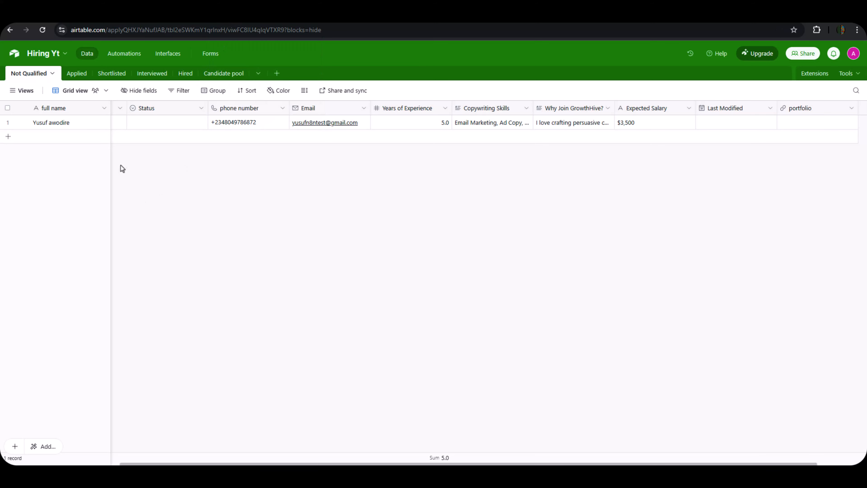
{"action": "left_click", "coordinate": [120, 126]}
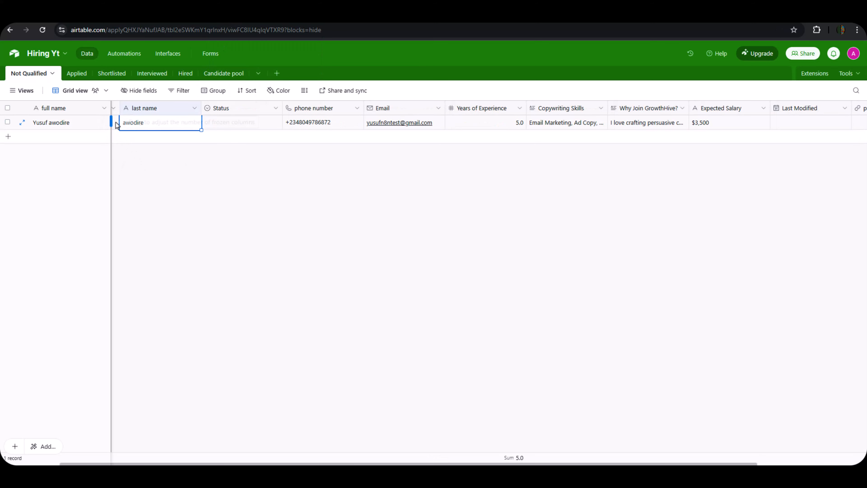
{"action": "left_click", "coordinate": [117, 125]}
{"action": "left_click", "coordinate": [155, 180]}
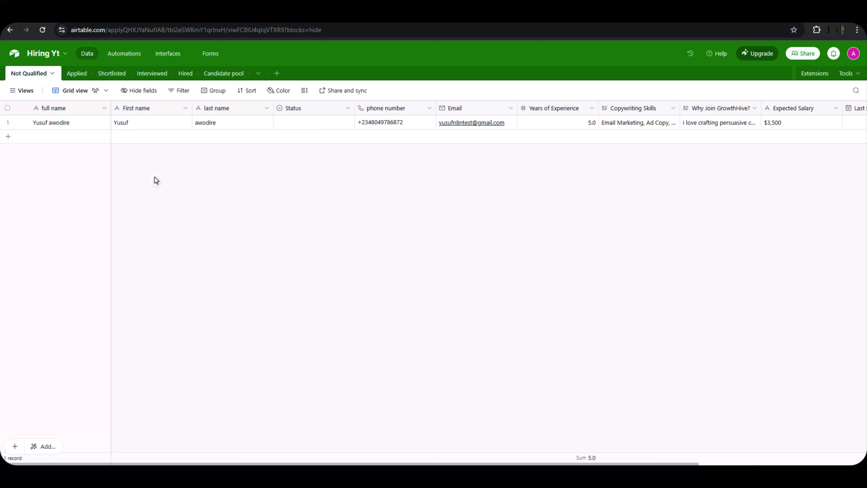
In the Applied table, view the record's Status options, leaving it as Applied.
{"action": "left_click", "coordinate": [72, 75]}
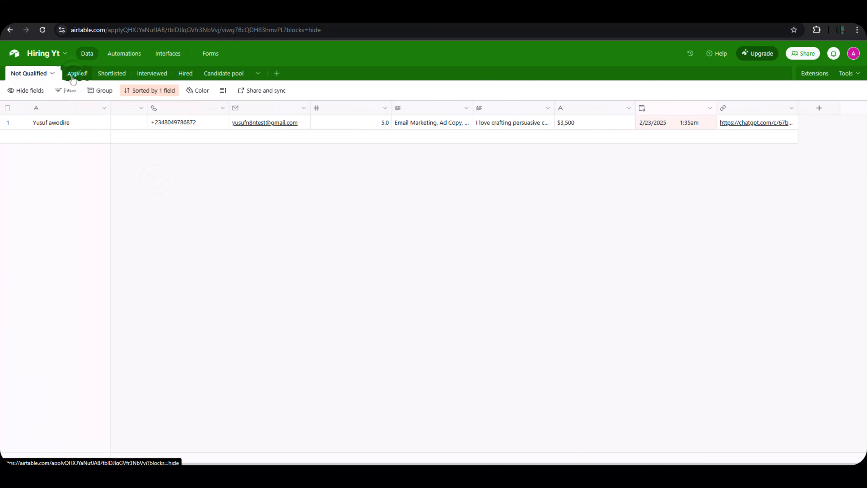
{"action": "left_click", "coordinate": [133, 126]}
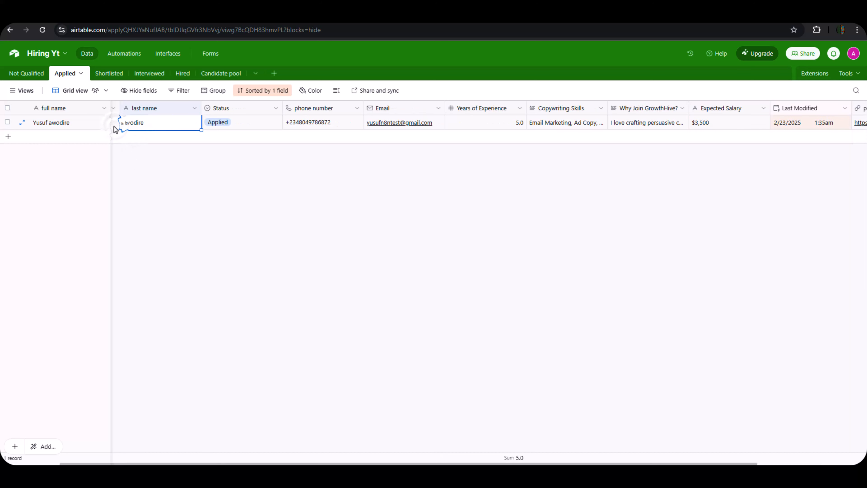
{"action": "left_click", "coordinate": [258, 216]}
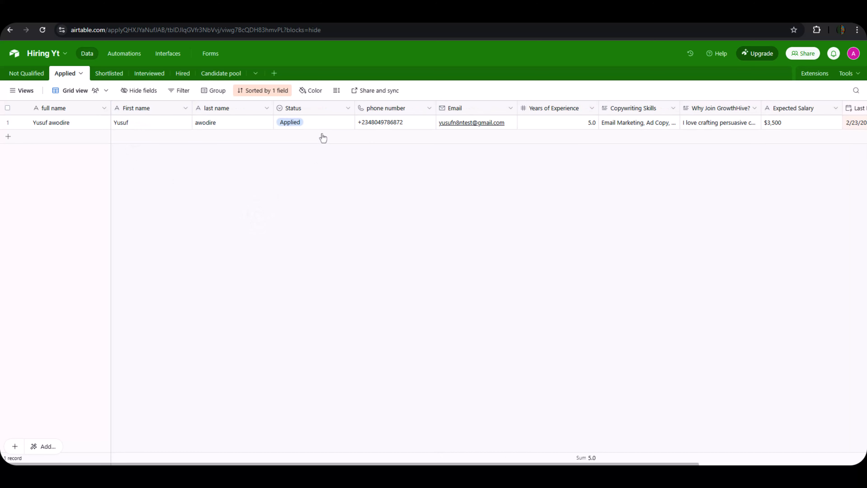
{"action": "left_click", "coordinate": [322, 127]}
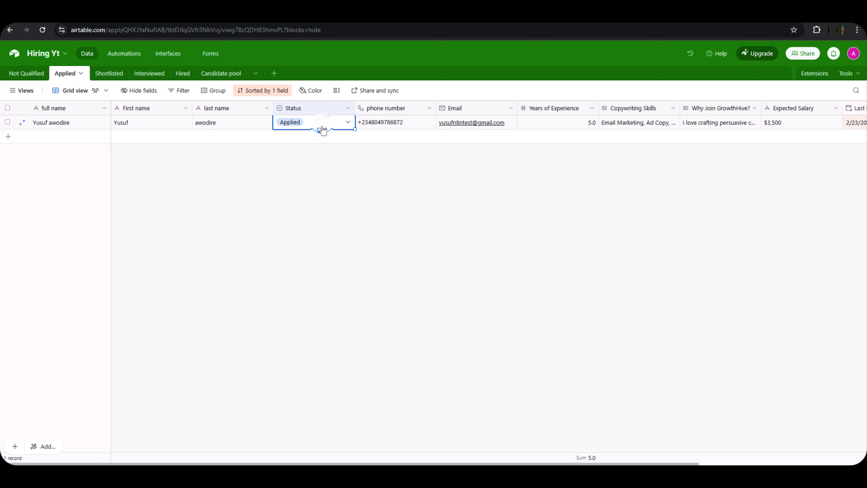
{"action": "left_click", "coordinate": [323, 127]}
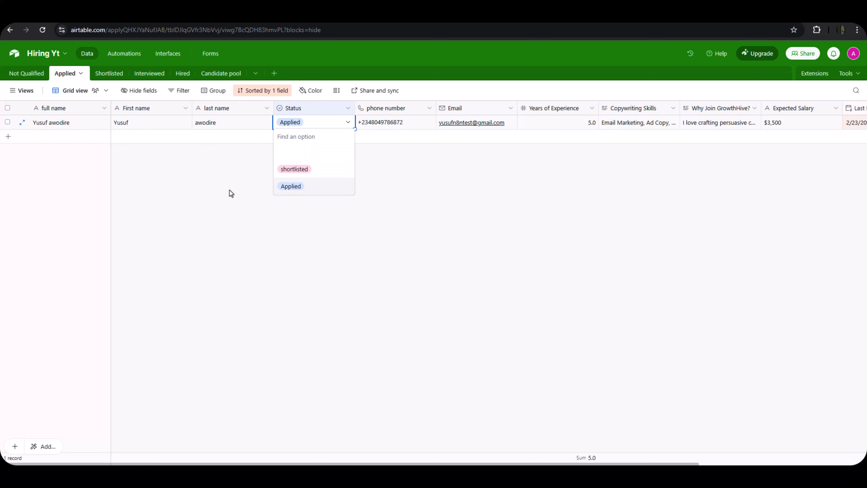
{"action": "left_click", "coordinate": [236, 172]}
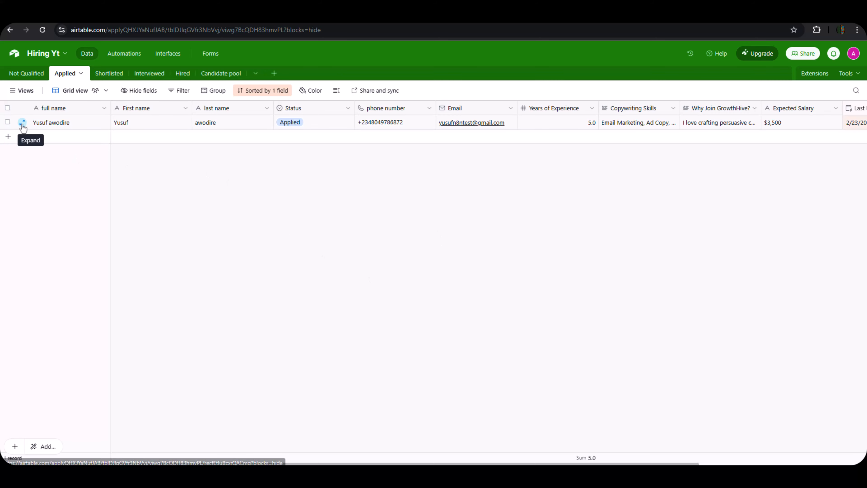
Expand the applicant's full record, scroll through it, and close it.
{"action": "left_click", "coordinate": [22, 123]}
{"action": "scroll", "coordinate": [386, 296], "scroll_direction": "down", "scroll_amount": 2}
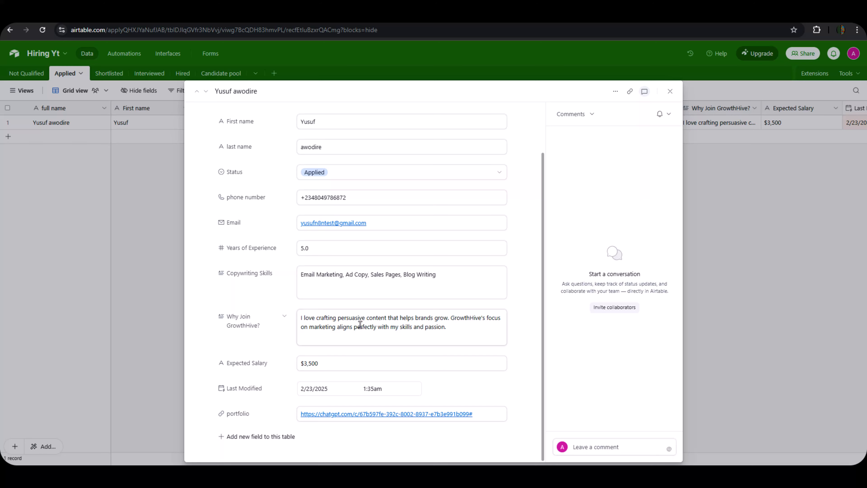
{"action": "scroll", "coordinate": [350, 277], "scroll_direction": "up", "scroll_amount": 2}
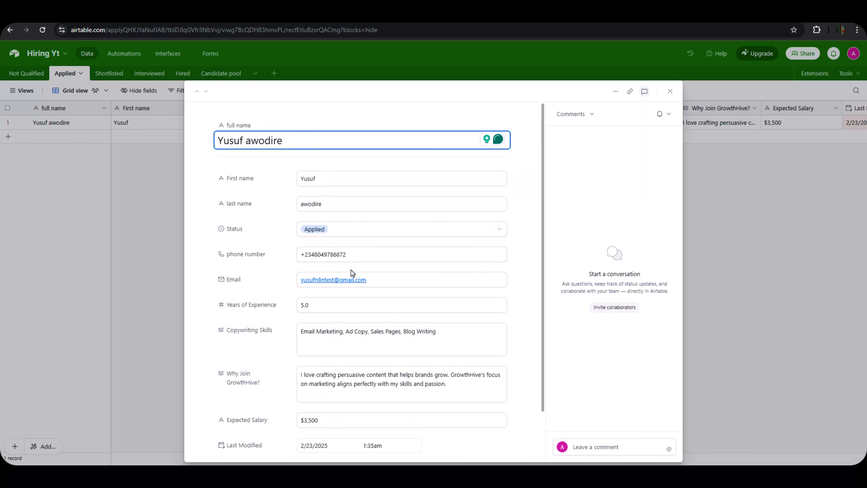
{"action": "scroll", "coordinate": [351, 274], "scroll_direction": "down", "scroll_amount": 2}
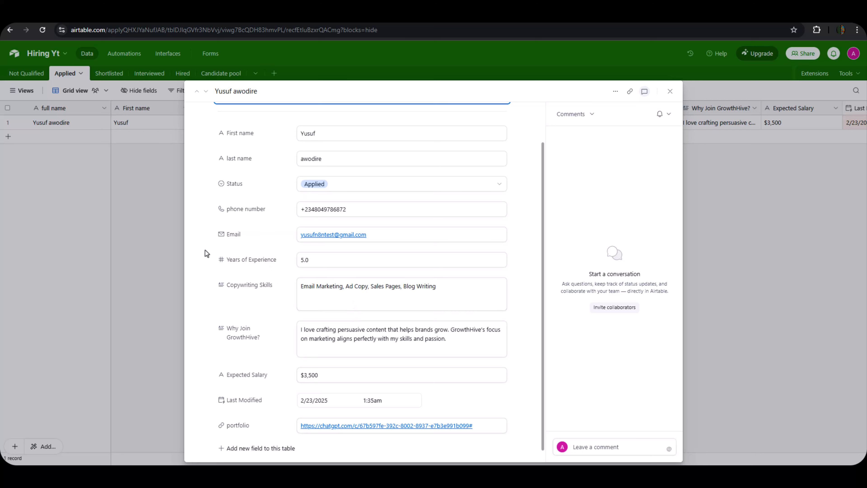
{"action": "left_click", "coordinate": [139, 235]}
Review the Status dropdown choices, keeping the status Applied.
{"action": "left_click", "coordinate": [295, 123]}
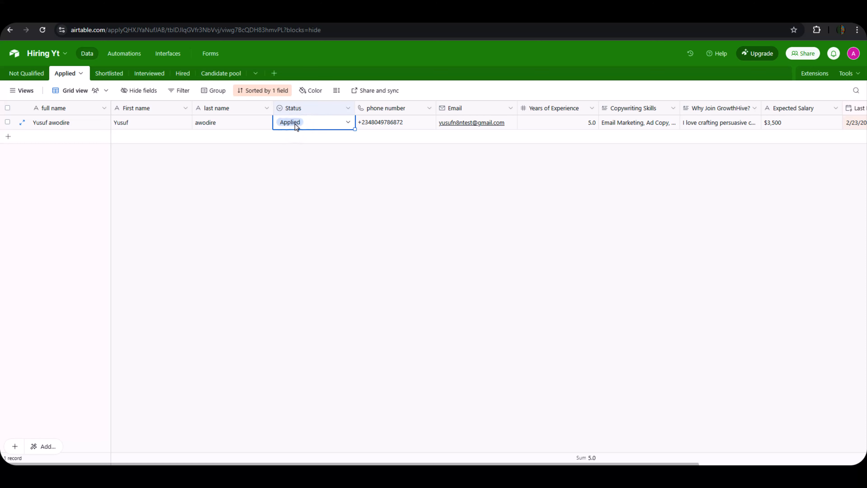
{"action": "left_click", "coordinate": [295, 123]}
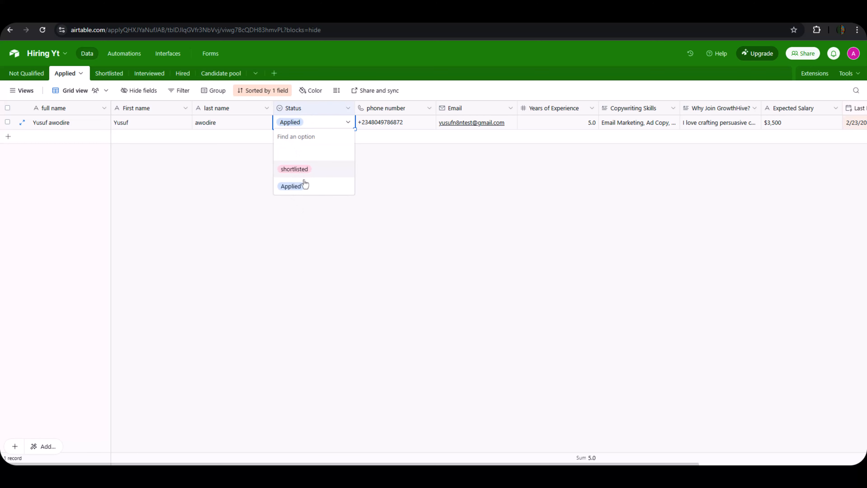
{"action": "left_click", "coordinate": [296, 219]}
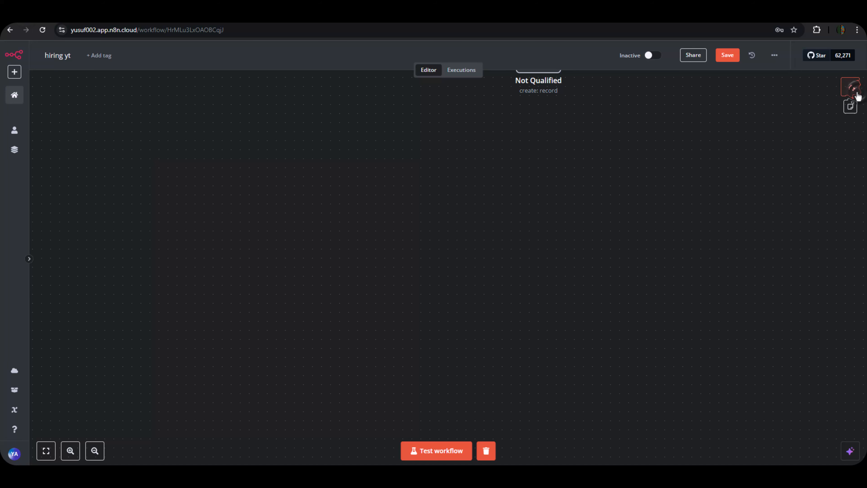
Add an Airtable 'On new Airtable event' trigger node to the workflow.
{"action": "left_click", "coordinate": [852, 87]}
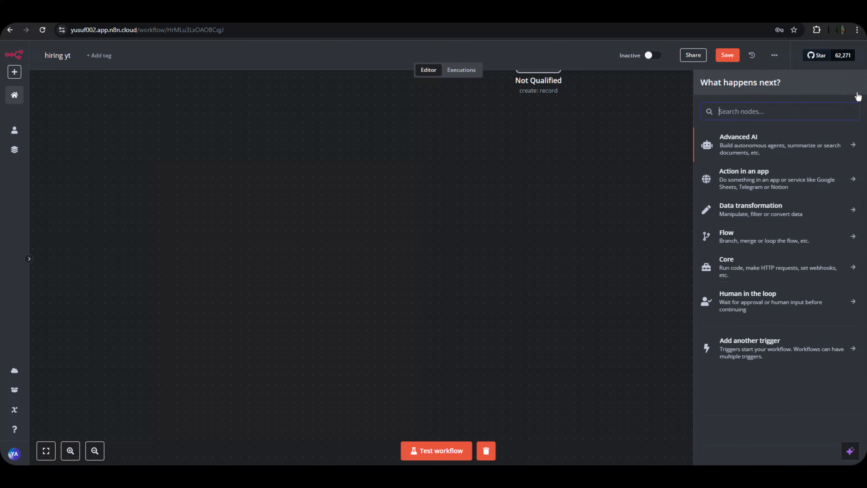
{"action": "type", "text": "airtable"}
{"action": "left_click", "coordinate": [735, 141]}
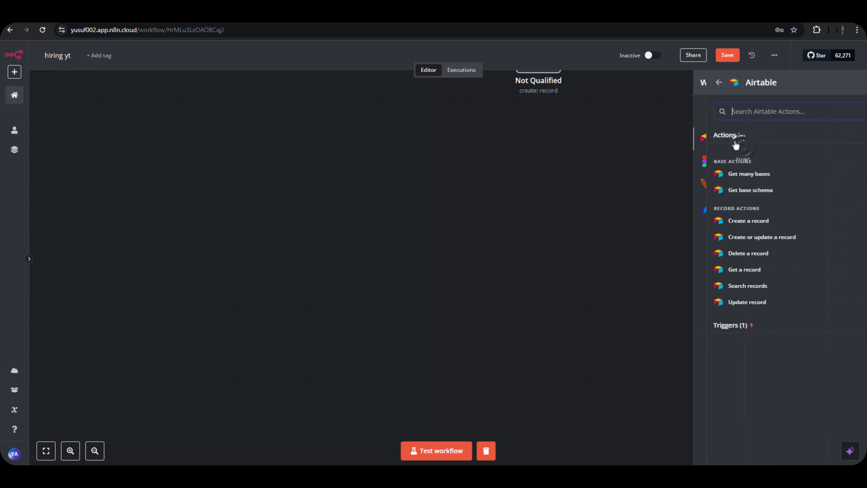
{"action": "left_click", "coordinate": [733, 331]}
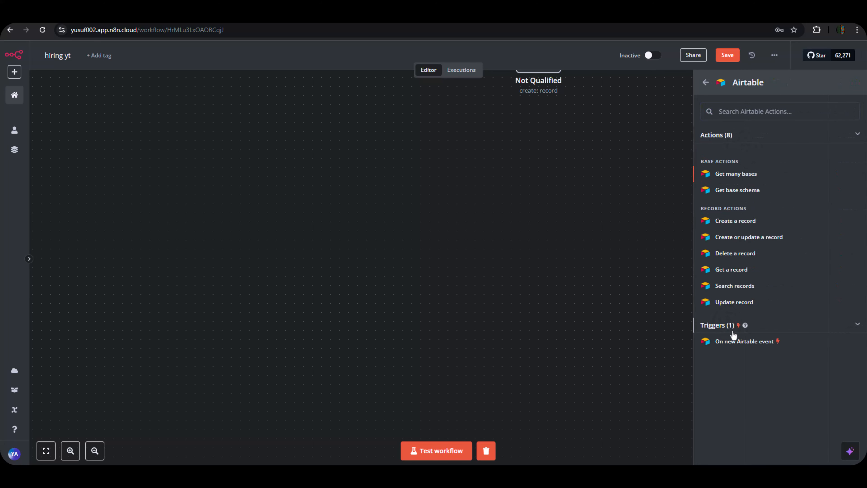
{"action": "left_click", "coordinate": [737, 341]}
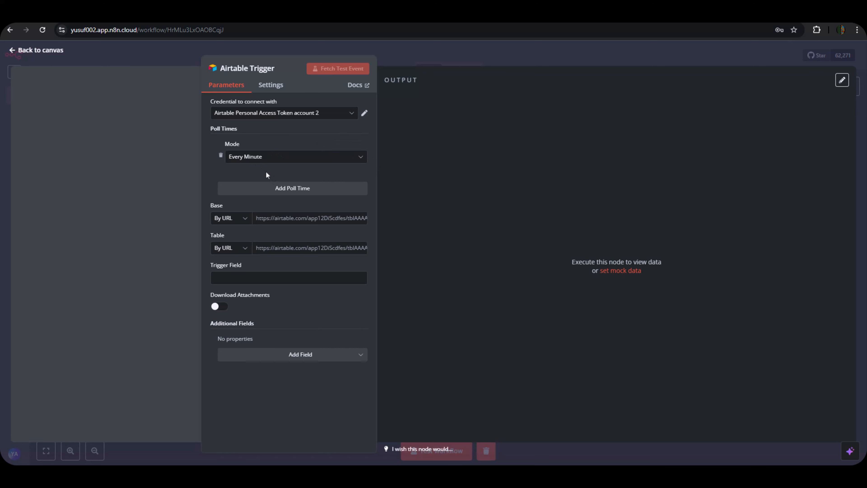
Try the Custom polling mode, then set polling back to Every Minute.
{"action": "left_click", "coordinate": [249, 160]}
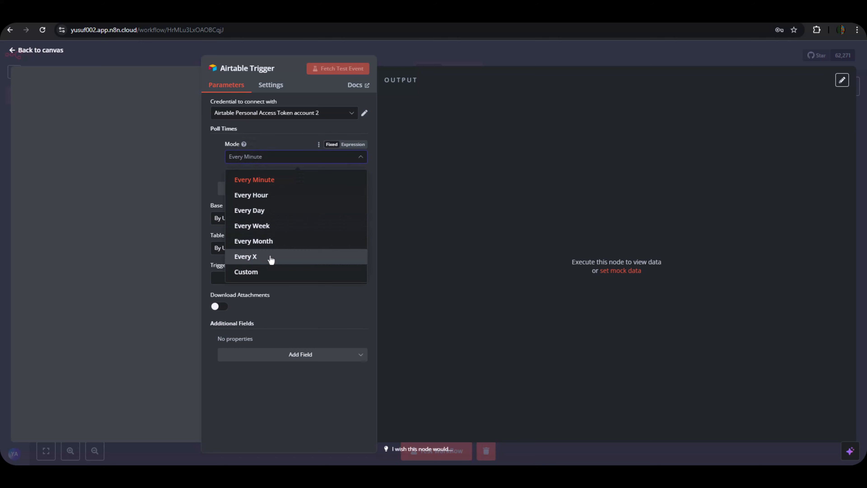
{"action": "left_click", "coordinate": [246, 272]}
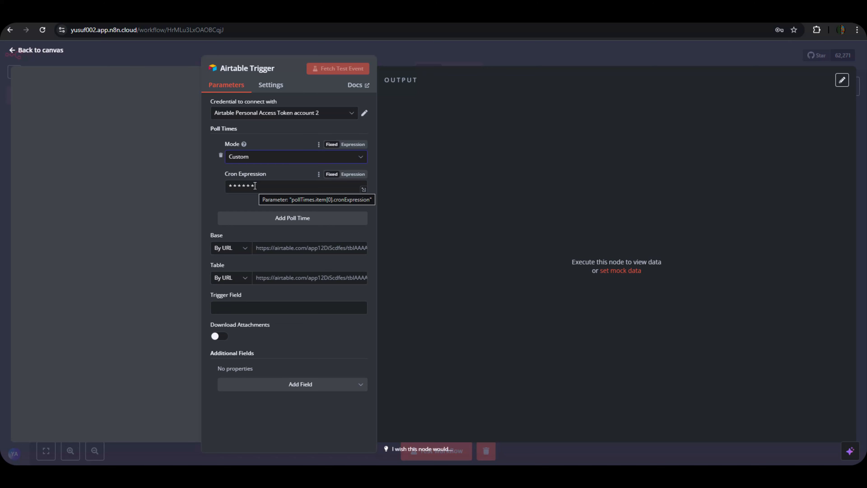
{"action": "left_click", "coordinate": [242, 160]}
{"action": "left_click", "coordinate": [253, 182]}
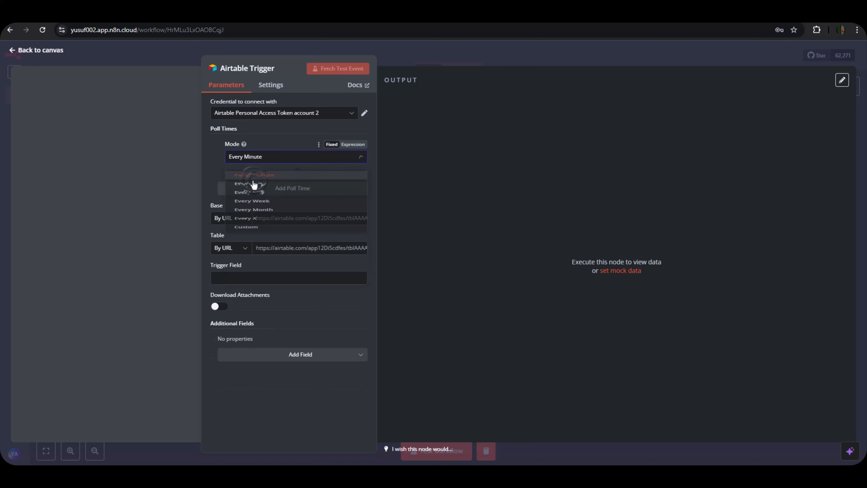
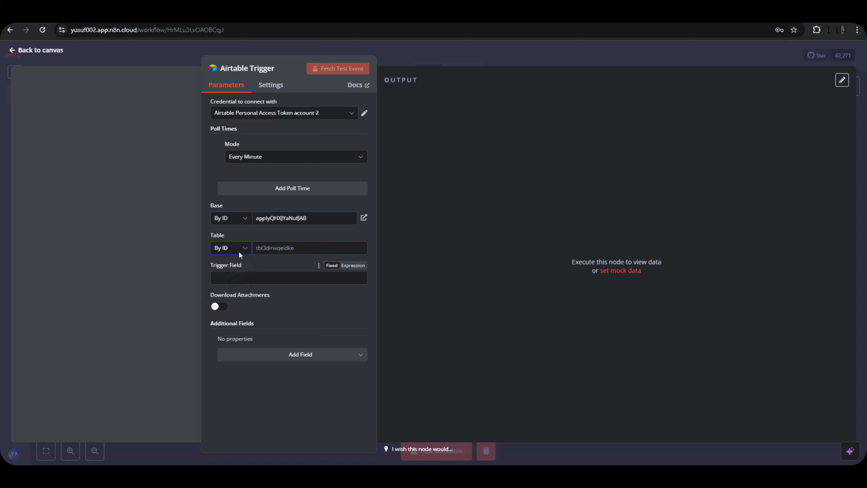
Open the Hiring Yt base's API documentation from Airtable's Help panel.
{"action": "key", "text": "ctrl+Tab"}
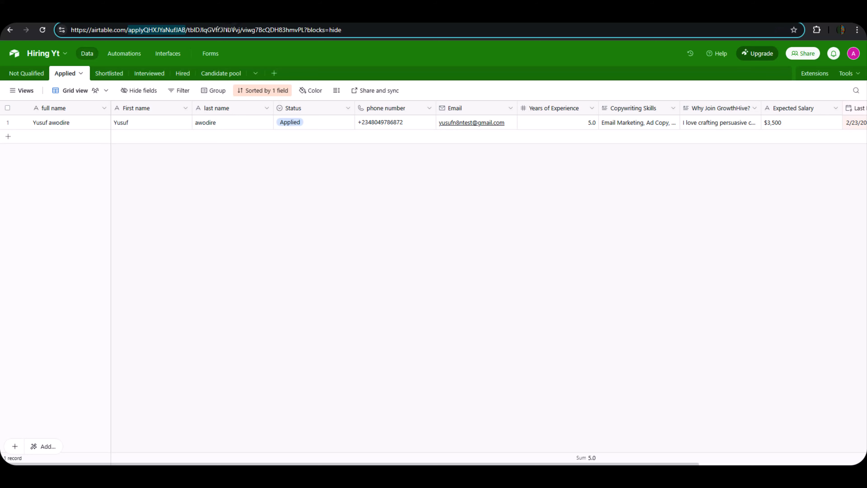
{"action": "left_click", "coordinate": [719, 54]}
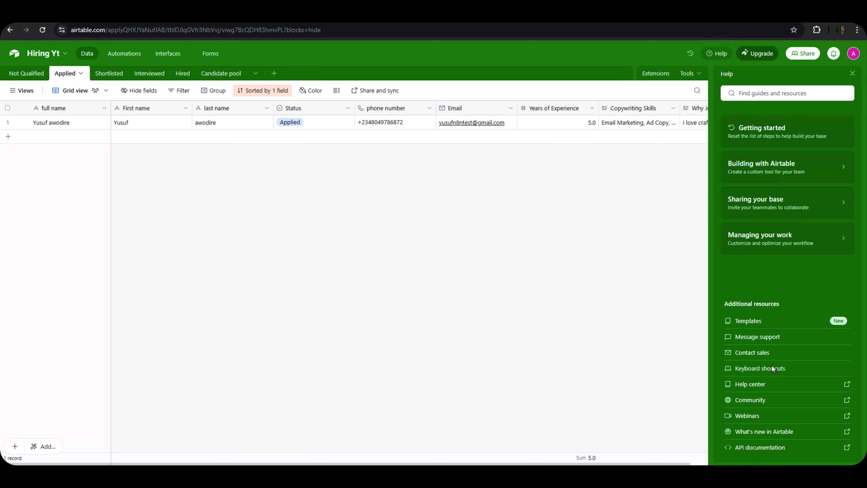
{"action": "left_click", "coordinate": [768, 446]}
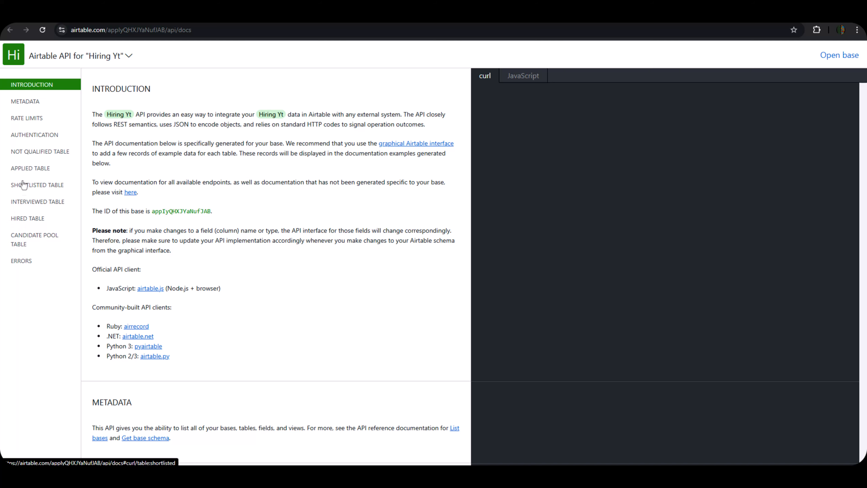
Copy the Applied table's ID from the APPLIED TABLE section of the API documentation.
{"action": "left_click", "coordinate": [19, 155]}
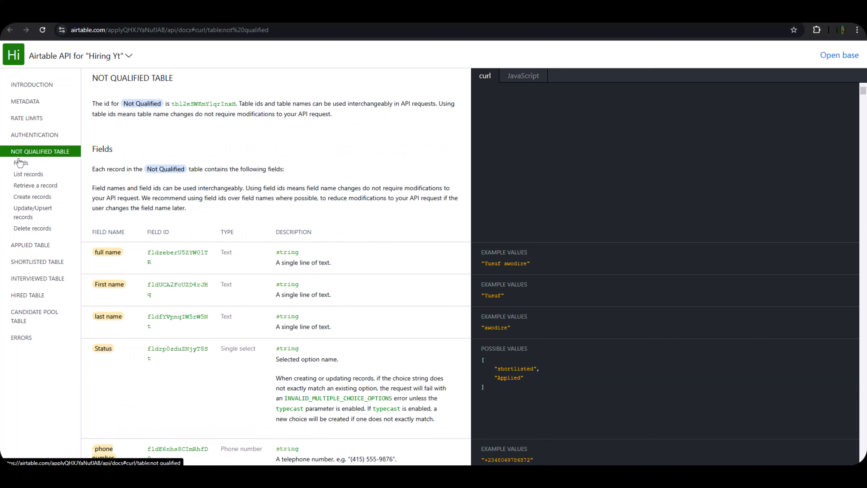
{"action": "left_click", "coordinate": [39, 249]}
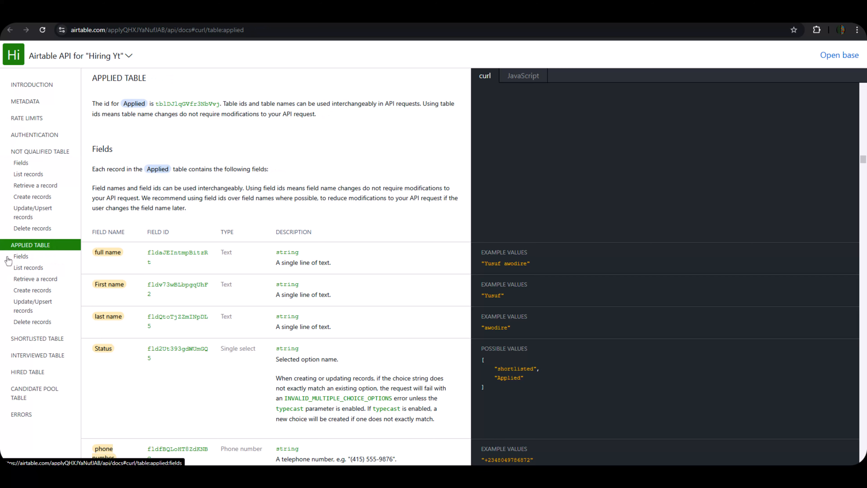
{"action": "left_click", "coordinate": [76, 16]}
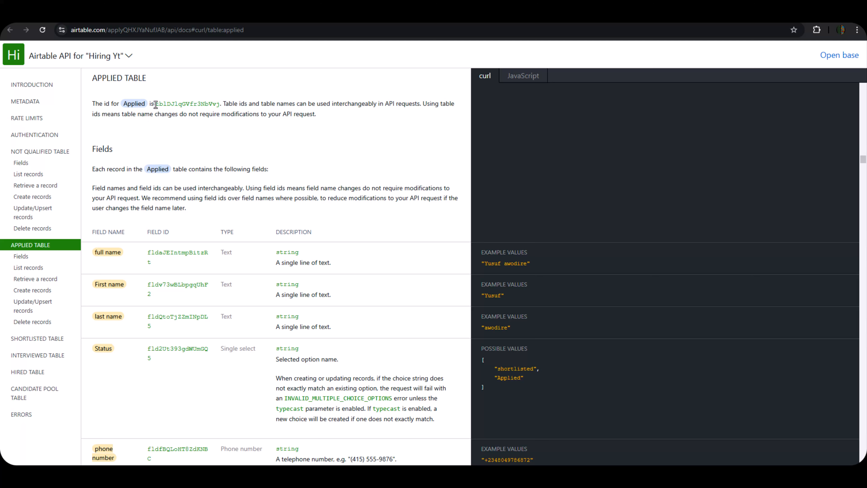
{"action": "left_click_drag", "start_coordinate": [156, 104], "coordinate": [220, 103]}
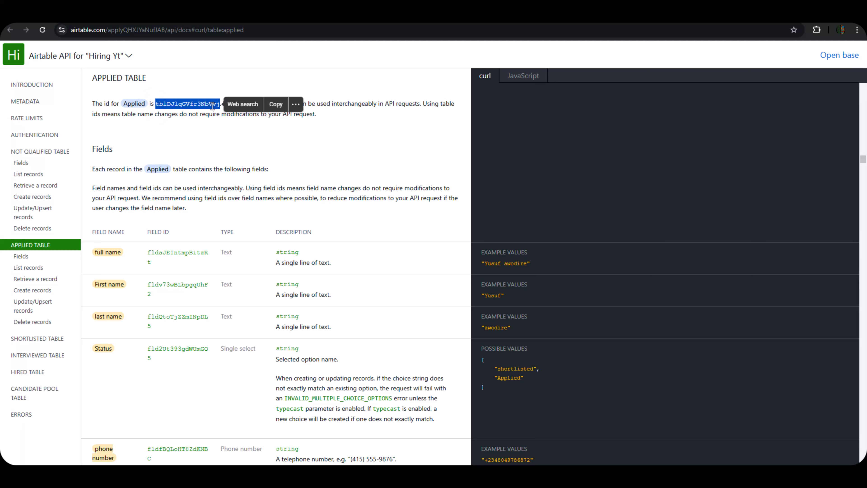
{"action": "right_click", "coordinate": [214, 106]}
{"action": "left_click", "coordinate": [234, 120]}
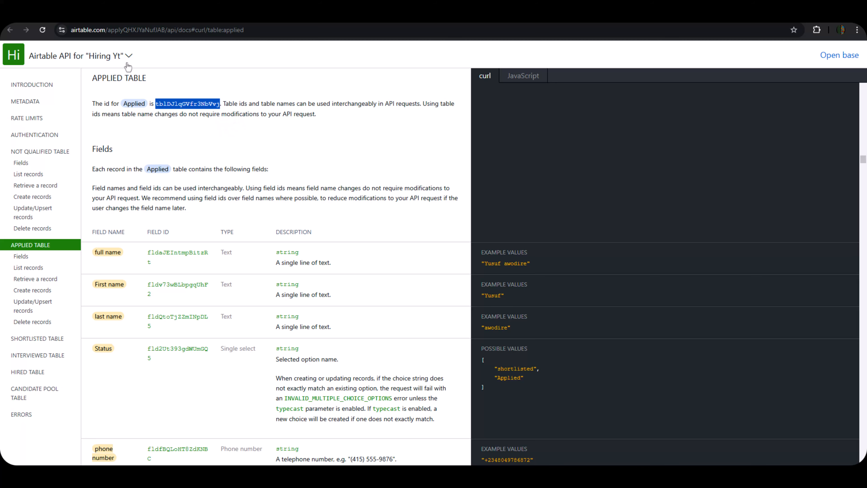
{"action": "right_click", "coordinate": [181, 104]}
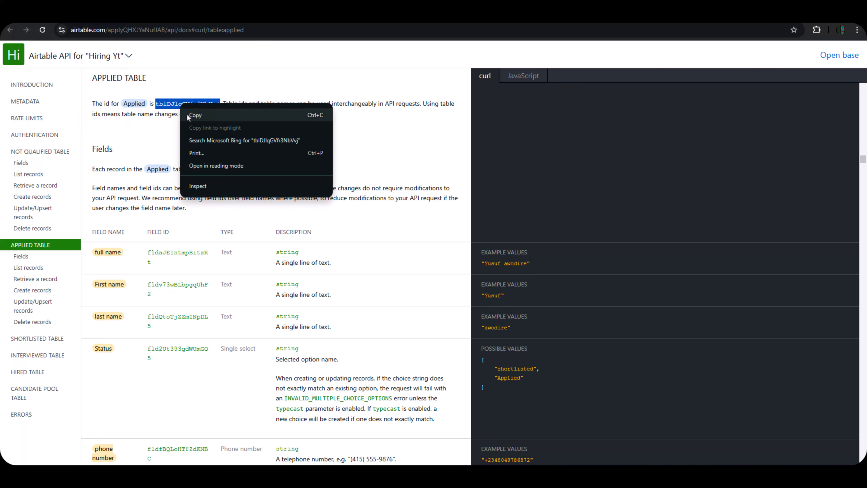
{"action": "left_click", "coordinate": [196, 119]}
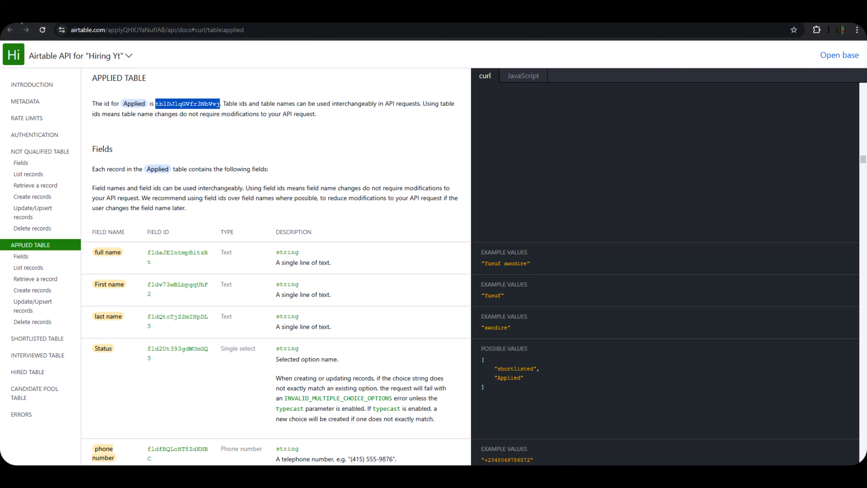
{"action": "left_click", "coordinate": [42, 15]}
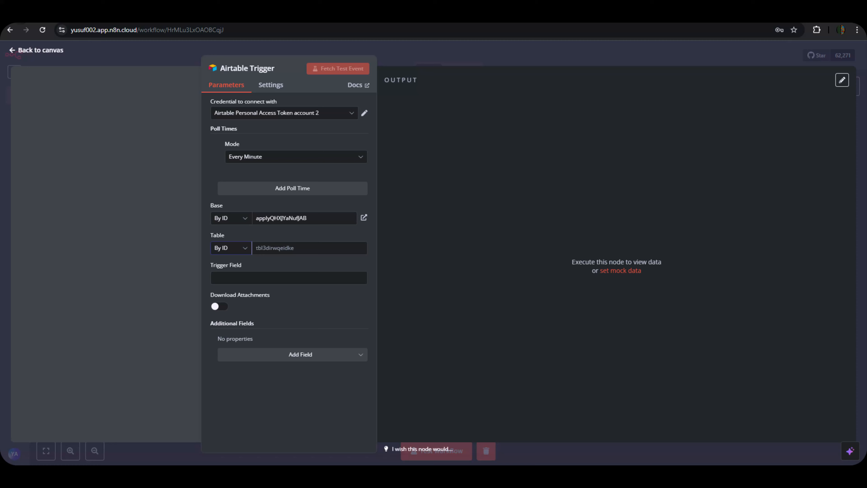
{"action": "left_click", "coordinate": [285, 249]}
{"action": "key", "text": "ctrl+v"}
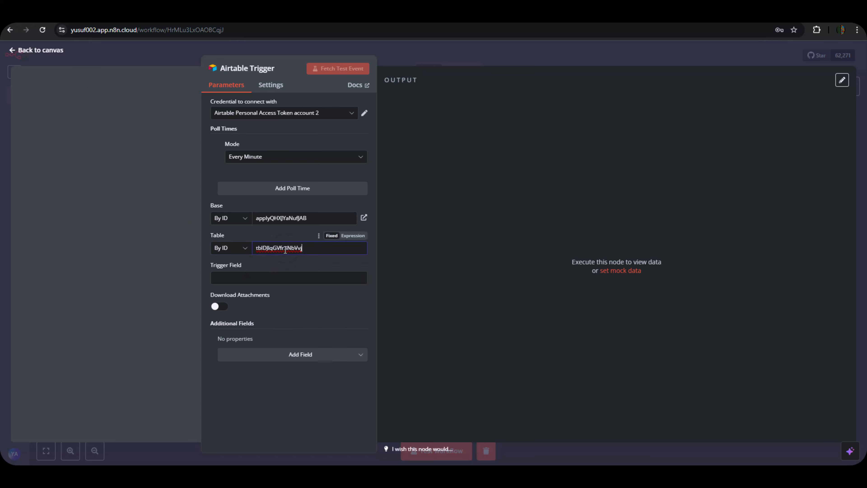
{"action": "left_click", "coordinate": [299, 310]}
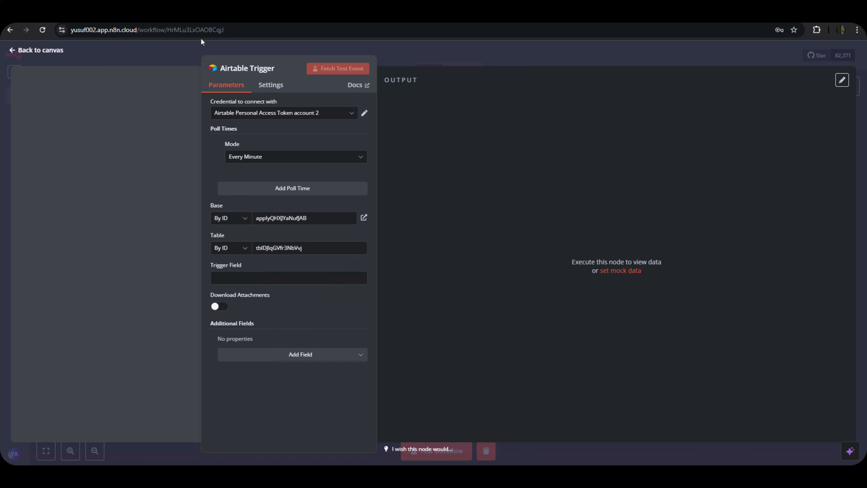
{"action": "left_click", "coordinate": [143, 15]}
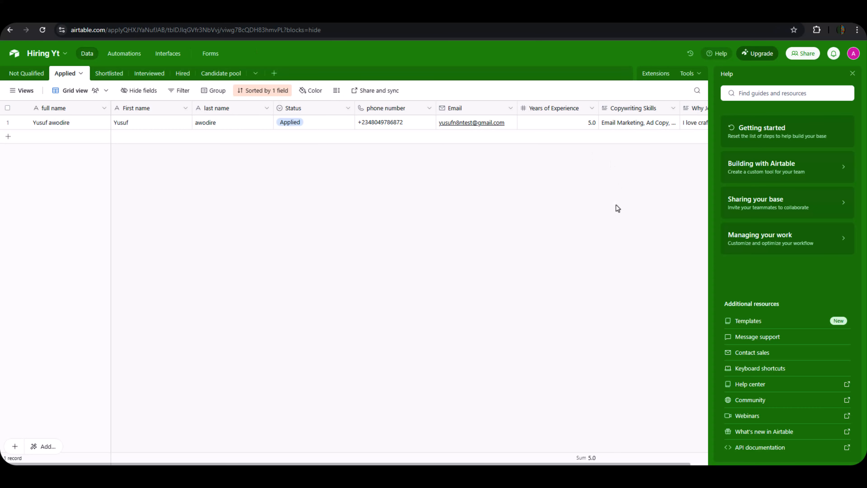
Take the exact 'Last Modified' field name from its settings, leaving the field unchanged.
{"action": "left_click", "coordinate": [852, 73]}
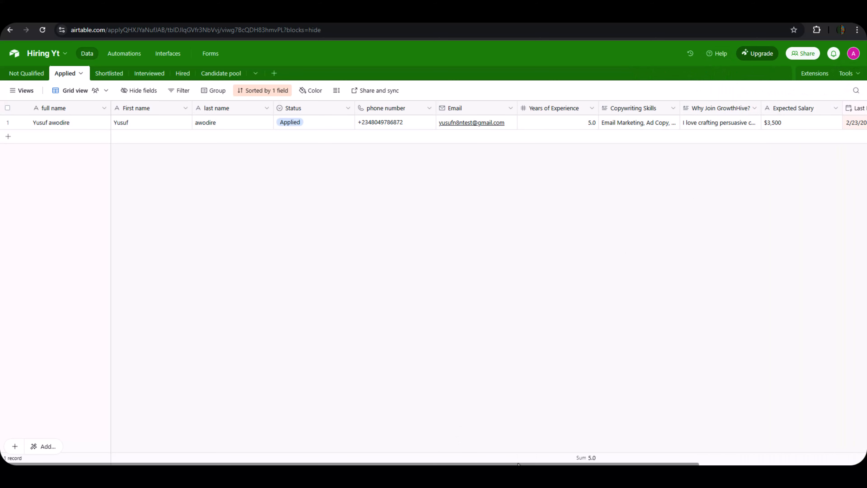
{"action": "left_click_drag", "start_coordinate": [519, 464], "coordinate": [654, 450]}
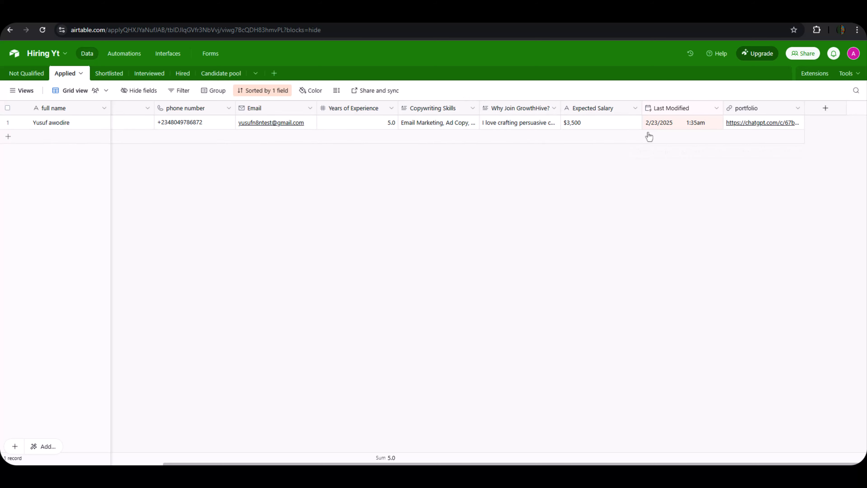
{"action": "left_click", "coordinate": [672, 123]}
{"action": "double_click", "coordinate": [691, 108]}
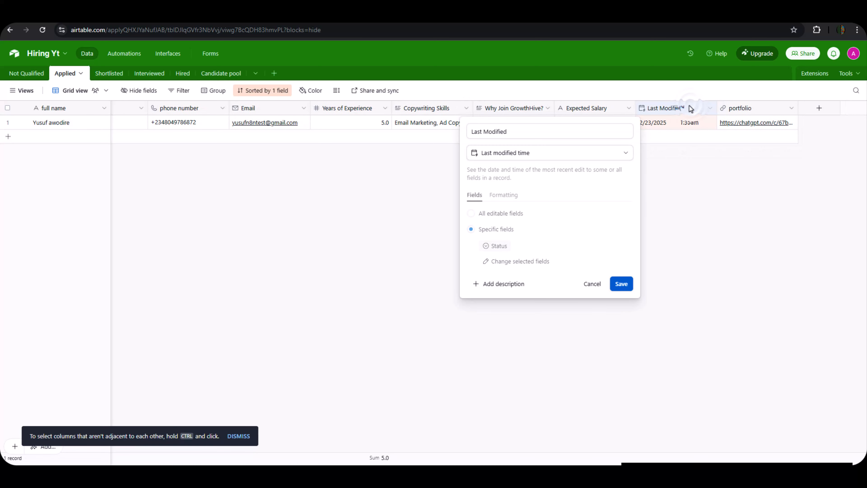
{"action": "left_click", "coordinate": [553, 130]}
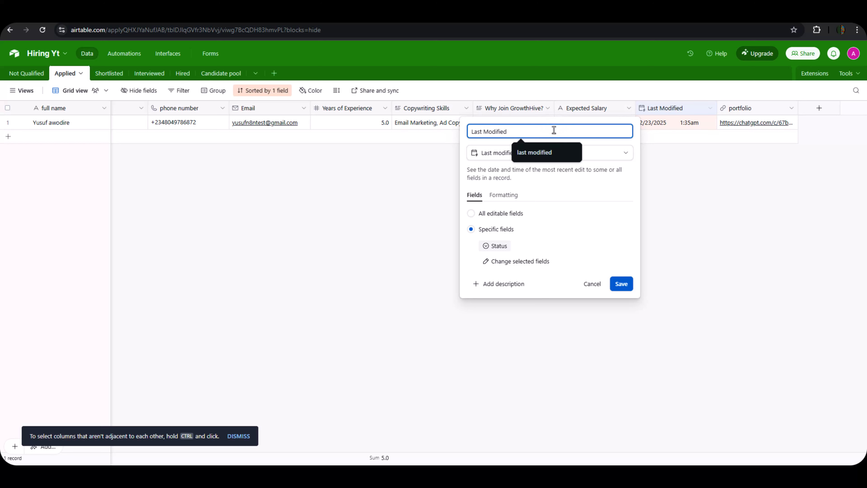
{"action": "key", "text": "ctrl+a"}
{"action": "key", "text": "ctrl+z"}
{"action": "key", "text": "ctrl+c"}
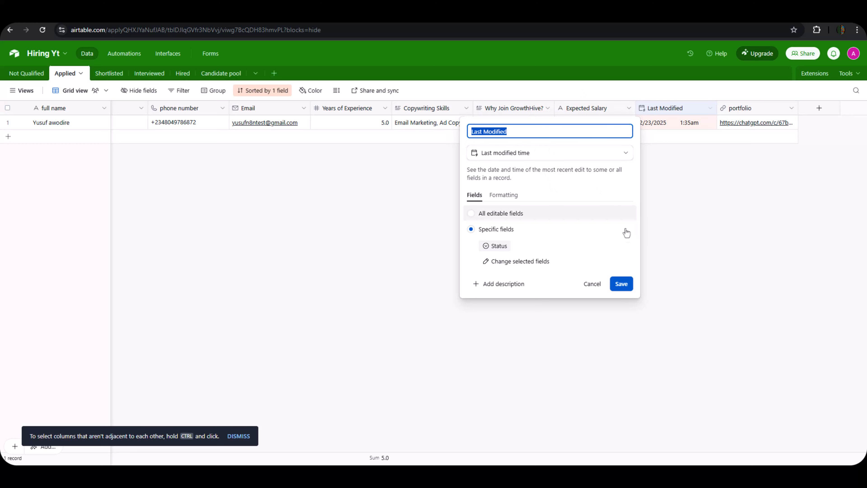
{"action": "left_click", "coordinate": [620, 285]}
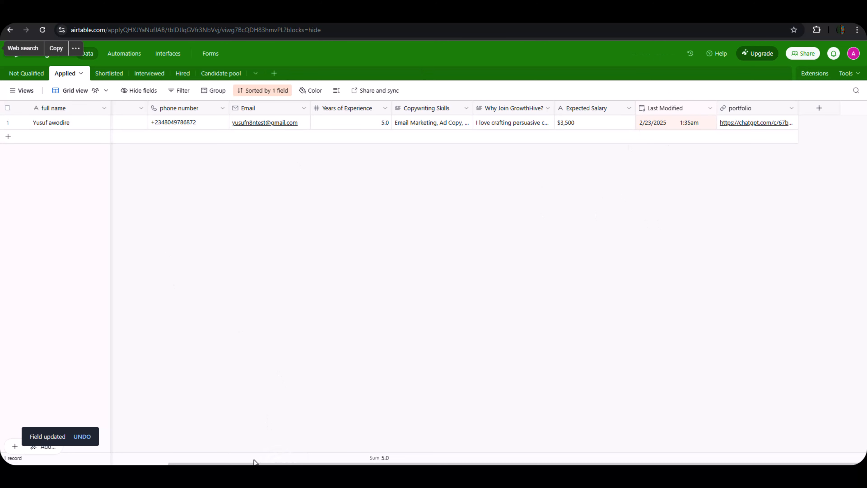
{"action": "left_click", "coordinate": [10, 30]}
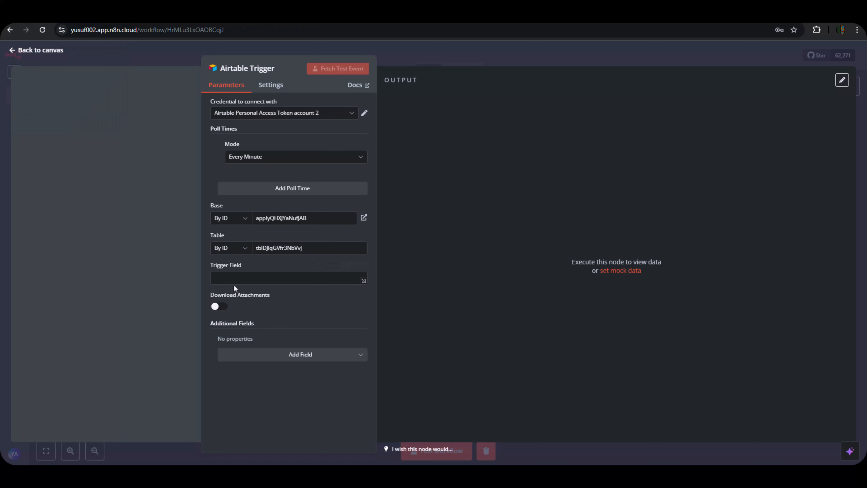
Set the trigger's Trigger Field to Last Modified and move the node left on the canvas.
{"action": "left_click", "coordinate": [233, 278]}
{"action": "key", "text": "ctrl+v"}
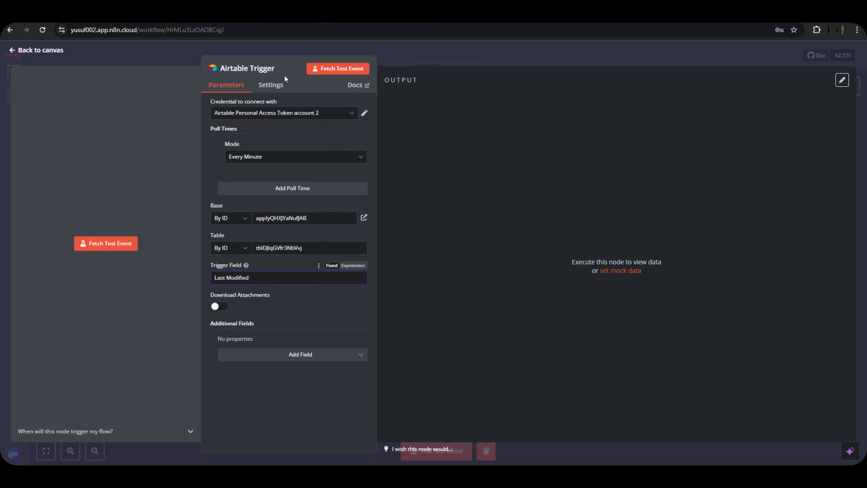
{"action": "left_click", "coordinate": [404, 51]}
{"action": "left_click_drag", "start_coordinate": [522, 257], "coordinate": [326, 239]}
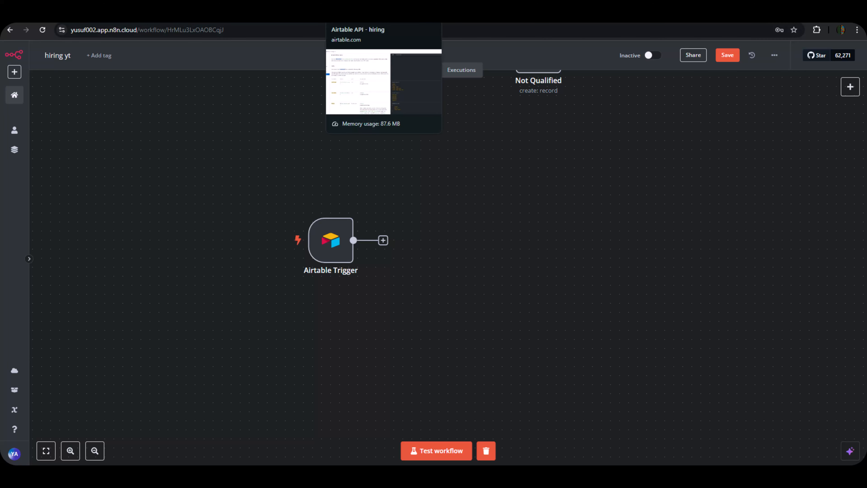
Bring the Applied table's First name, last name and Status columns into view.
{"action": "left_click", "coordinate": [231, 15]}
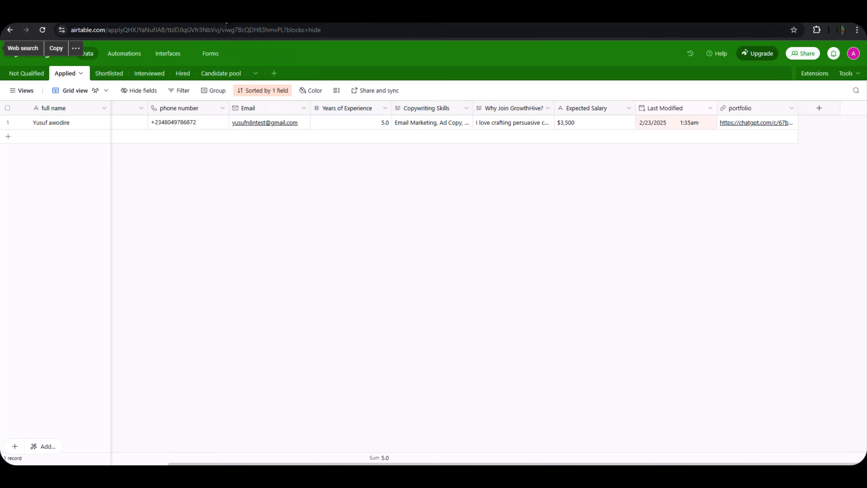
{"action": "left_click", "coordinate": [198, 164]}
{"action": "left_click", "coordinate": [127, 122]}
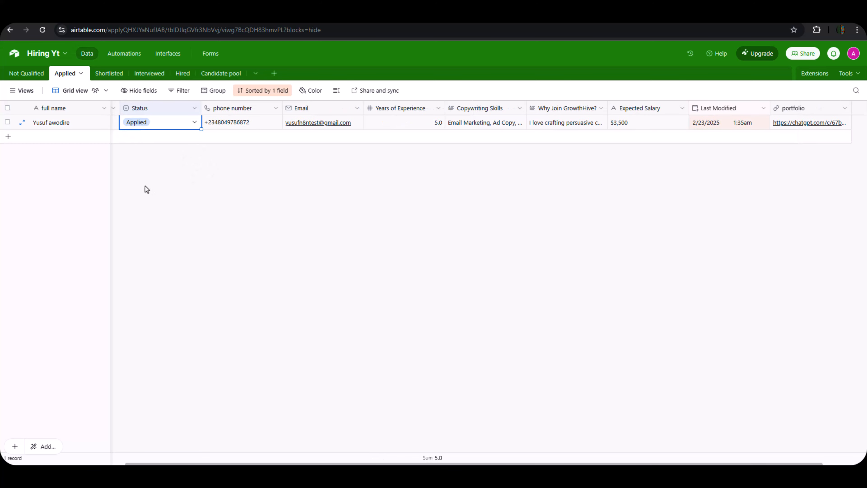
{"action": "left_click", "coordinate": [149, 192]}
{"action": "left_click", "coordinate": [119, 123]}
{"action": "left_click", "coordinate": [125, 150]}
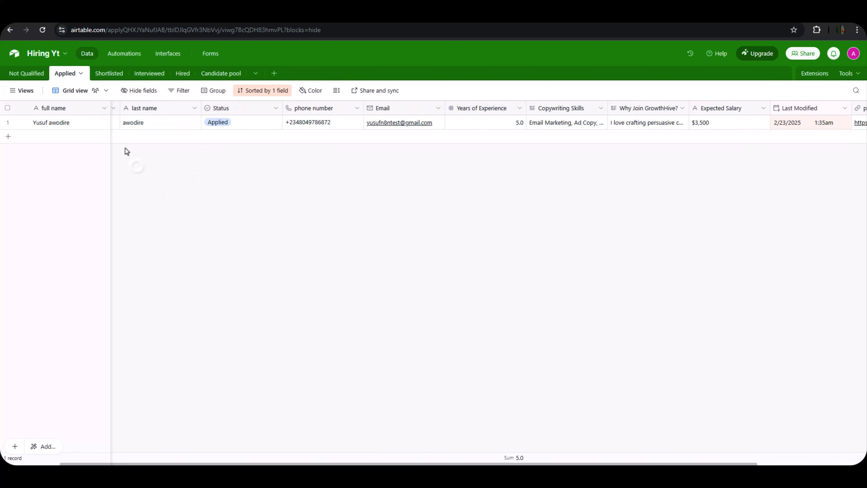
{"action": "left_click", "coordinate": [118, 122]}
{"action": "left_click", "coordinate": [170, 183]}
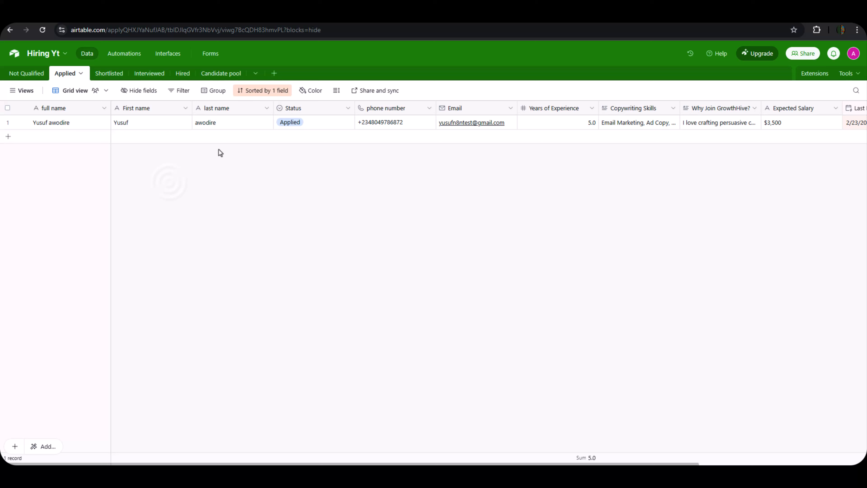
Change the applicant's Status from Applied to shortlisted.
{"action": "left_click", "coordinate": [302, 123]}
{"action": "left_click", "coordinate": [299, 125]}
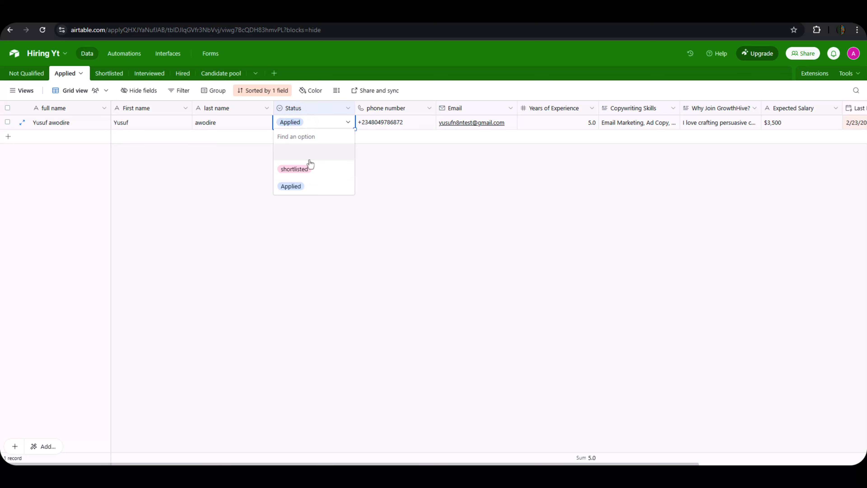
{"action": "left_click", "coordinate": [299, 169]}
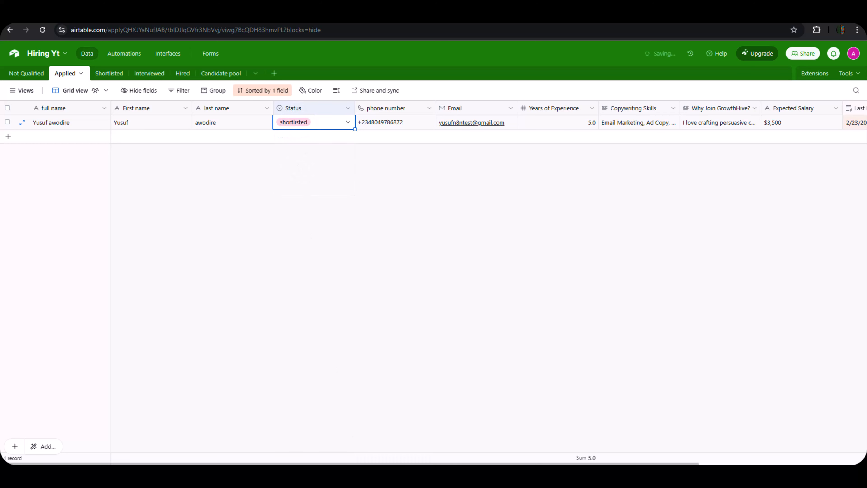
{"action": "left_click_drag", "start_coordinate": [377, 464], "coordinate": [449, 464]}
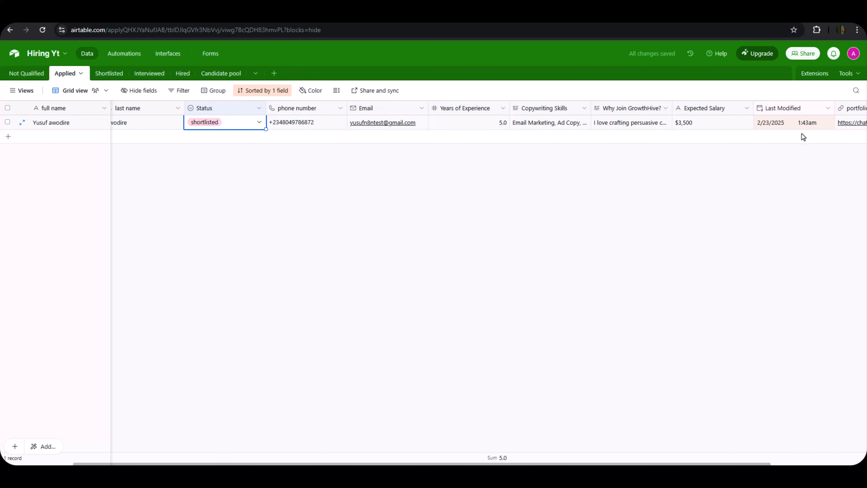
{"action": "left_click", "coordinate": [48, 16]}
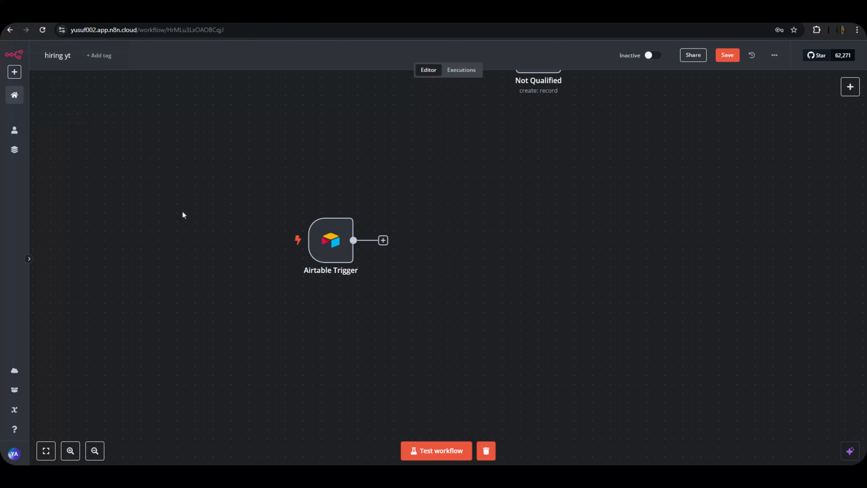
Test the workflow and check the trigger output returns the record with Status shortlisted.
{"action": "left_click", "coordinate": [291, 246]}
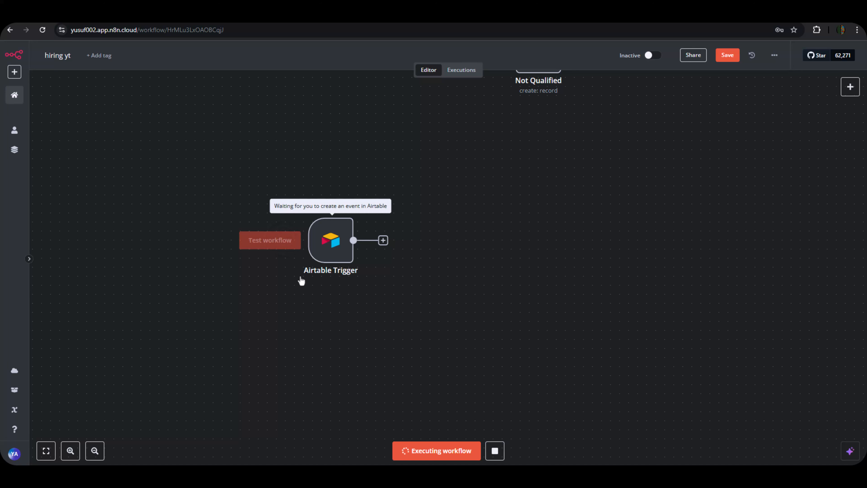
{"action": "mouse_move", "coordinate": [333, 240]}
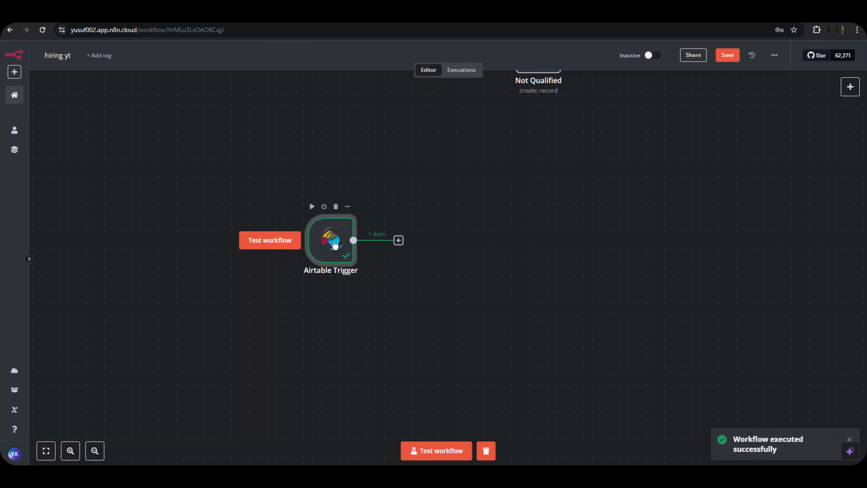
{"action": "double_click", "coordinate": [334, 244]}
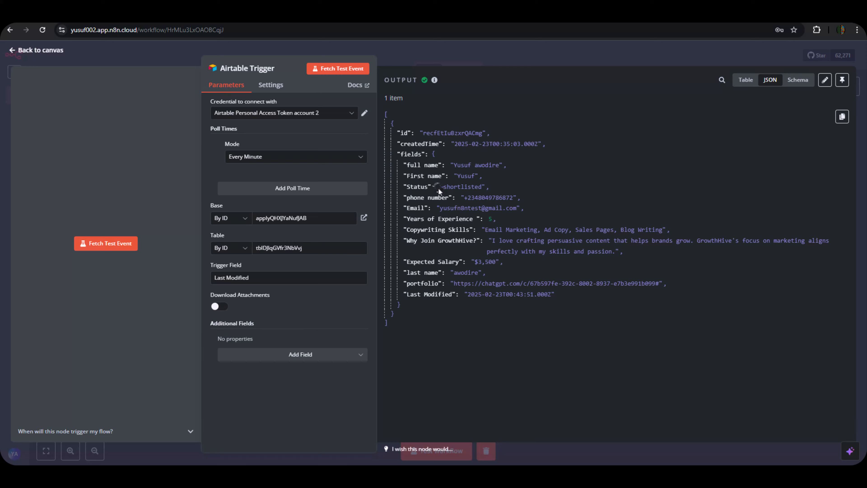
{"action": "left_click_drag", "start_coordinate": [439, 188], "coordinate": [503, 192]}
{"action": "left_click", "coordinate": [500, 190]}
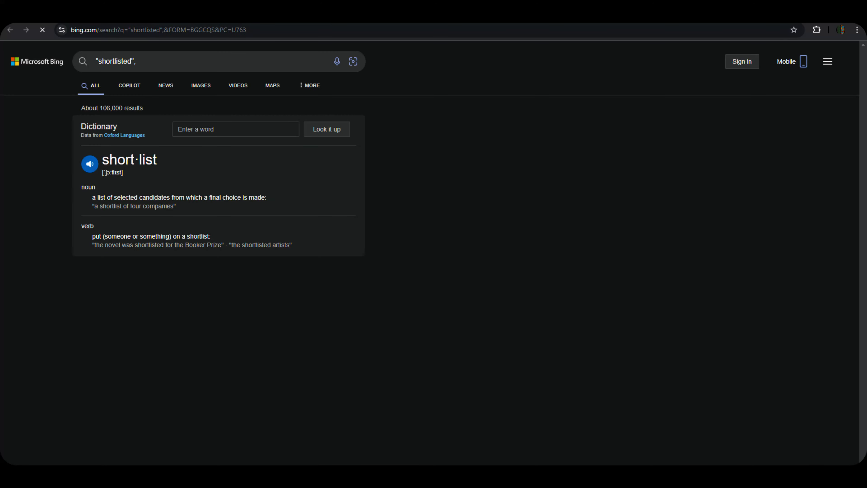
{"action": "left_click", "coordinate": [157, 15]}
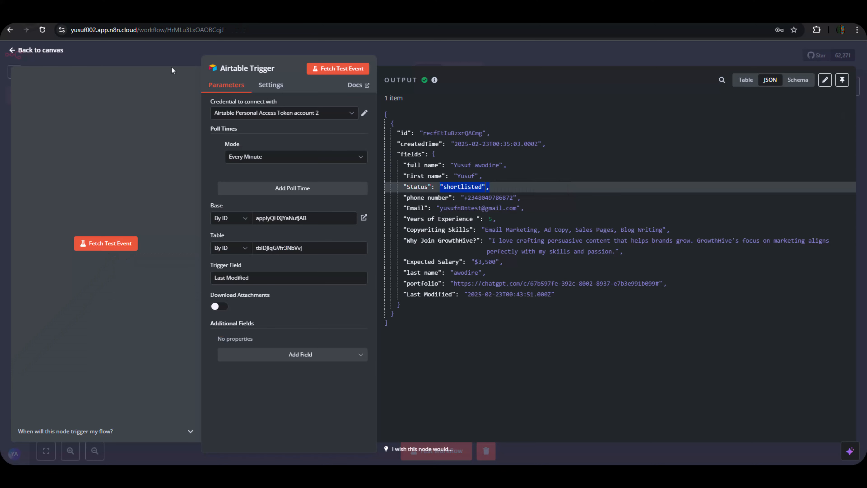
{"action": "left_click", "coordinate": [460, 207]}
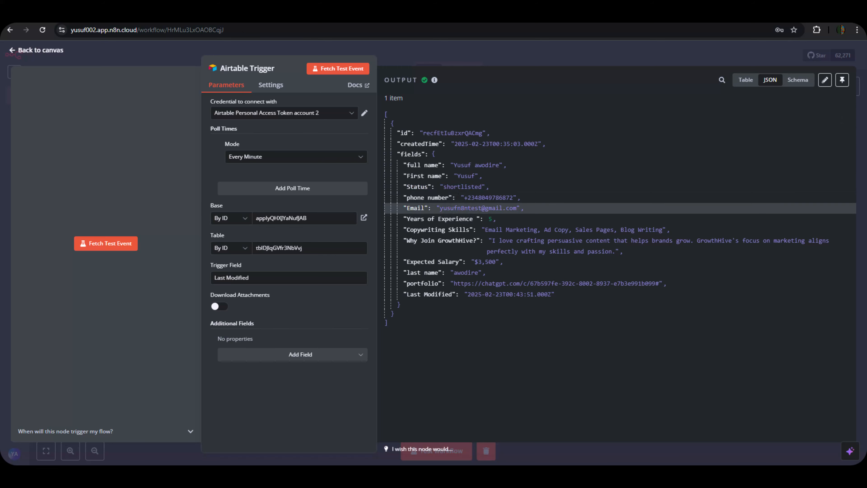
{"action": "left_click", "coordinate": [283, 15]}
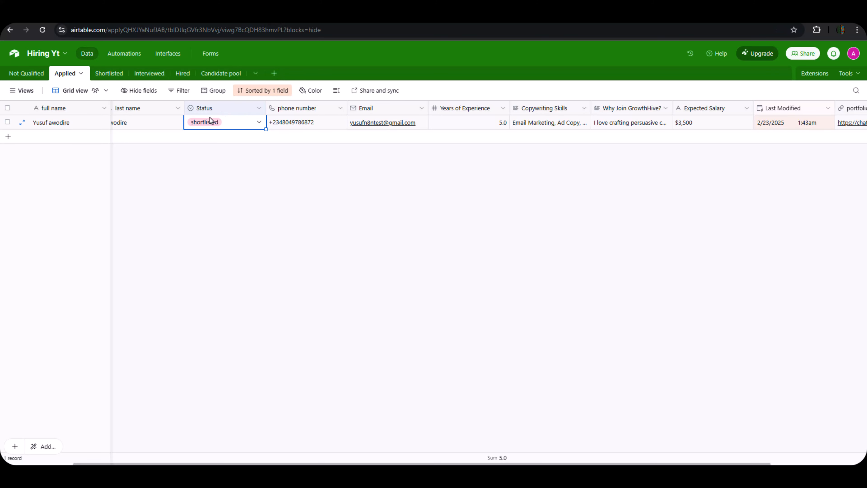
Check the single Applied record reads shortlisted, then return to the trigger output.
{"action": "left_click", "coordinate": [229, 151]}
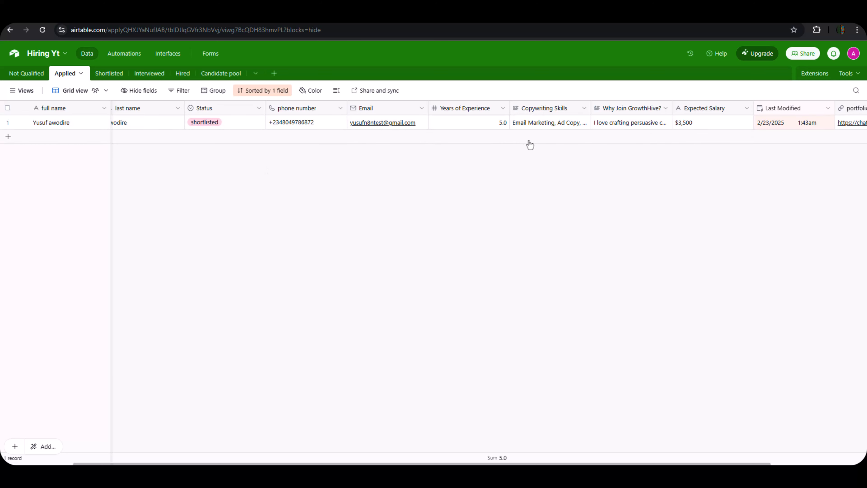
{"action": "left_click", "coordinate": [28, 17]}
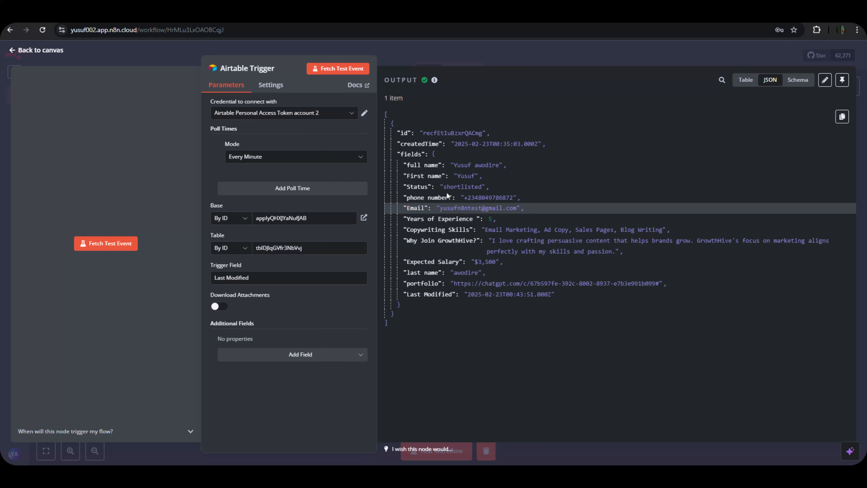
Pin the fetched applicant record as the trigger's output and reposition the node.
{"action": "left_click", "coordinate": [554, 167]}
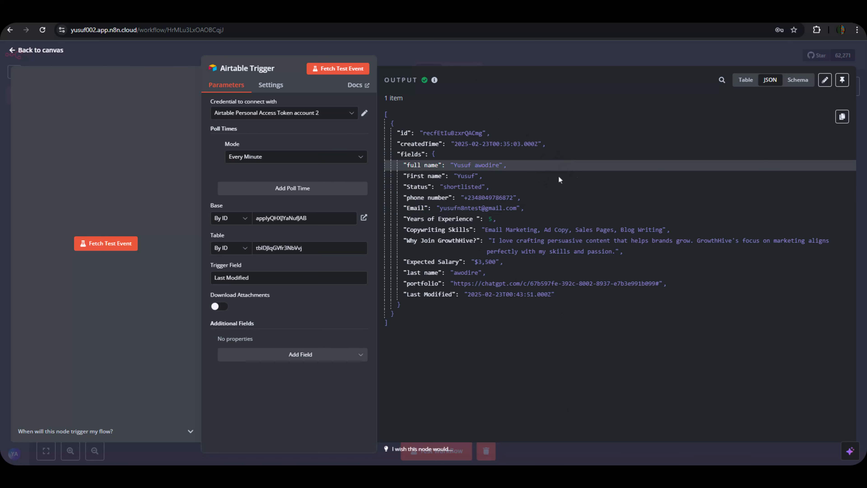
{"action": "left_click", "coordinate": [841, 80]}
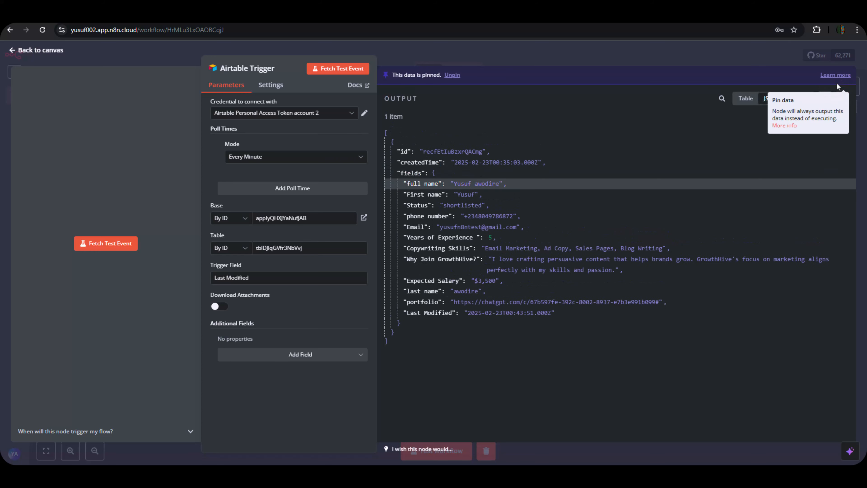
{"action": "left_click", "coordinate": [676, 56]}
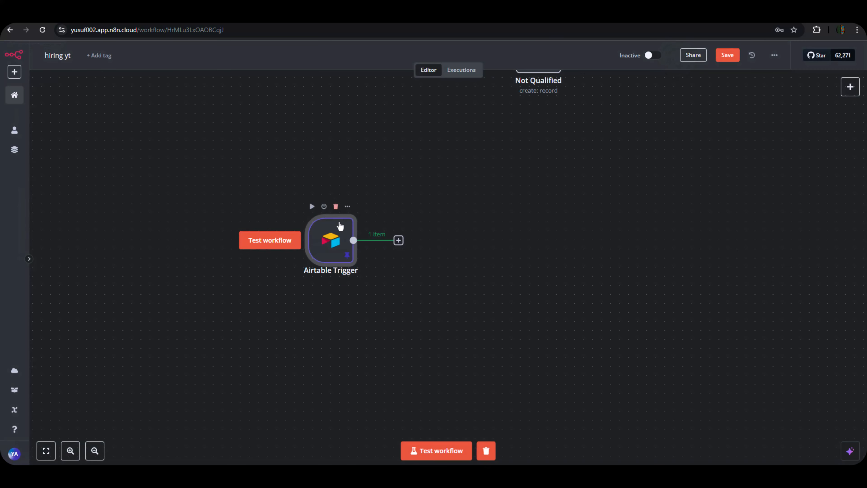
{"action": "left_click_drag", "start_coordinate": [340, 225], "coordinate": [276, 189]}
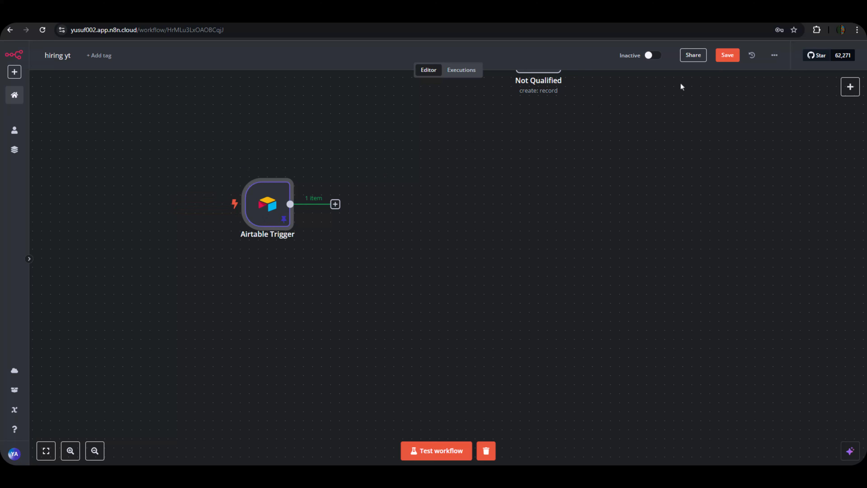
Save the workflow and add an AI Agent node after the Airtable Trigger.
{"action": "left_click", "coordinate": [732, 56]}
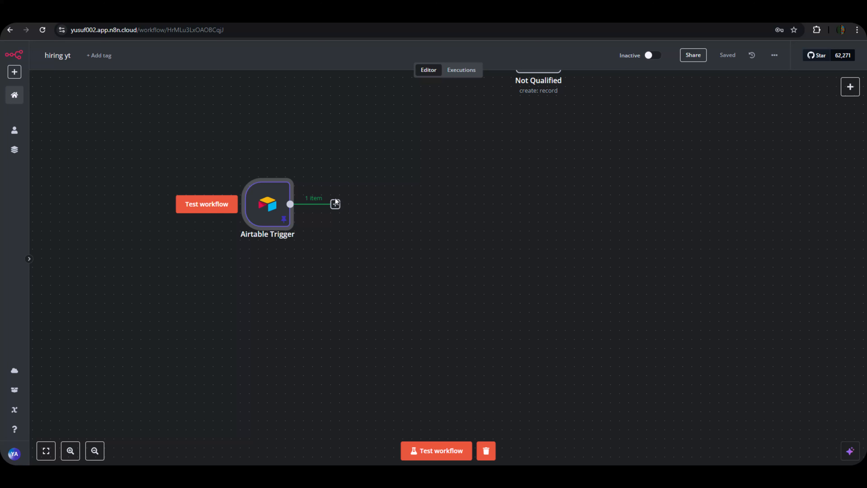
{"action": "left_click", "coordinate": [335, 204]}
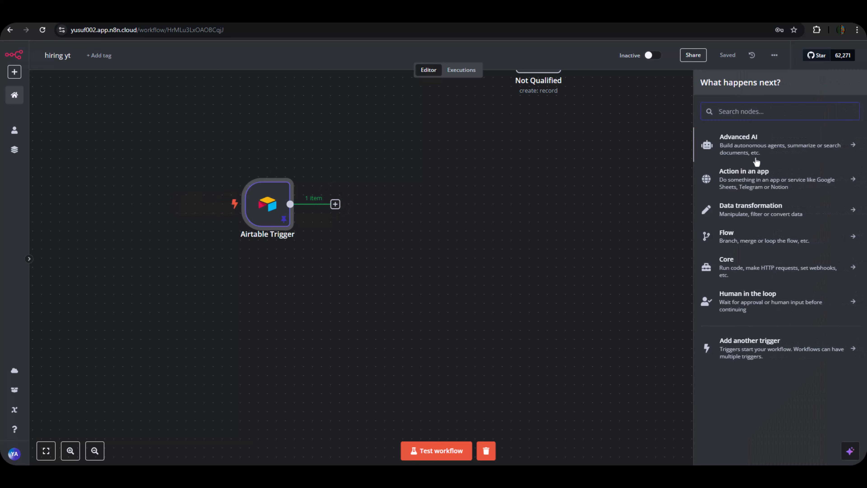
{"action": "left_click", "coordinate": [754, 151]}
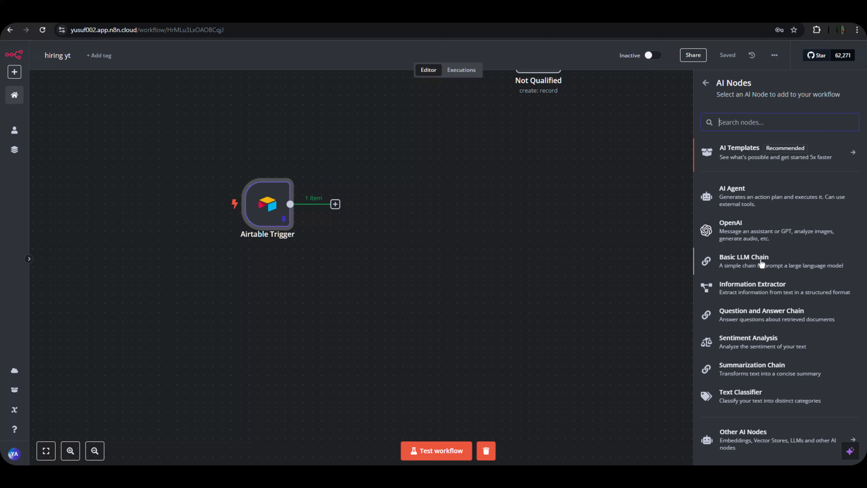
{"action": "left_click", "coordinate": [730, 198]}
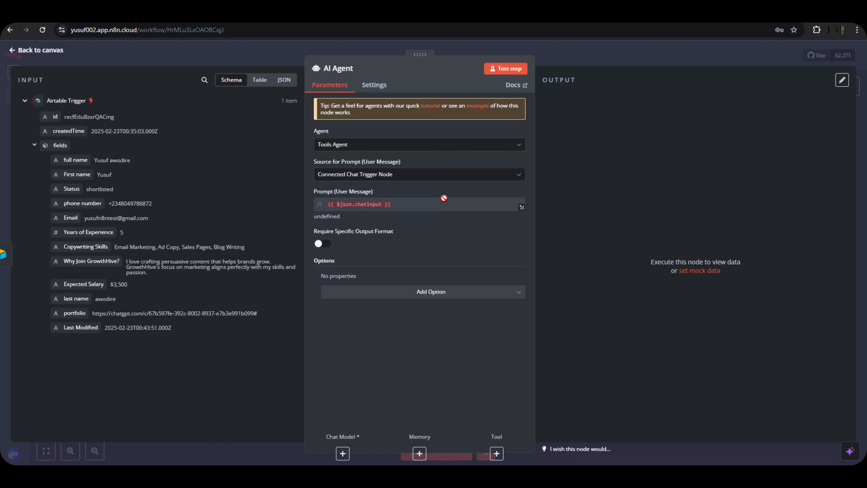
Keep Tools Agent as the agent type and set the prompt source to Define below.
{"action": "left_click", "coordinate": [387, 148]}
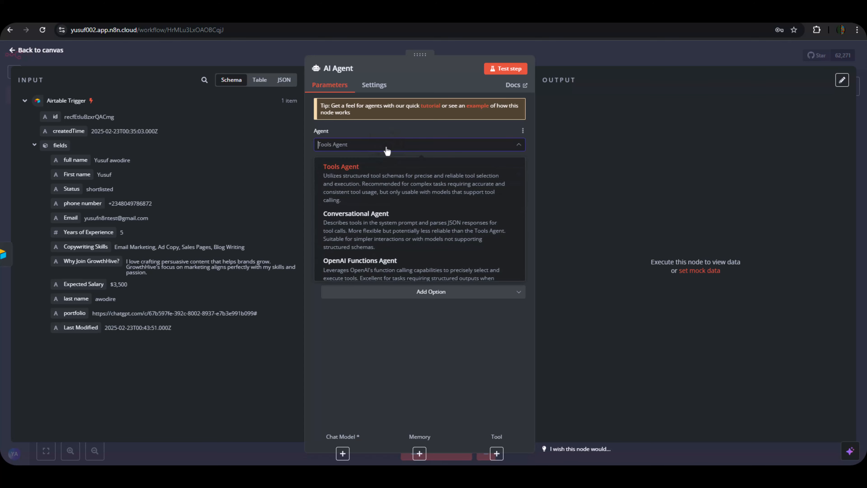
{"action": "left_click", "coordinate": [387, 150]}
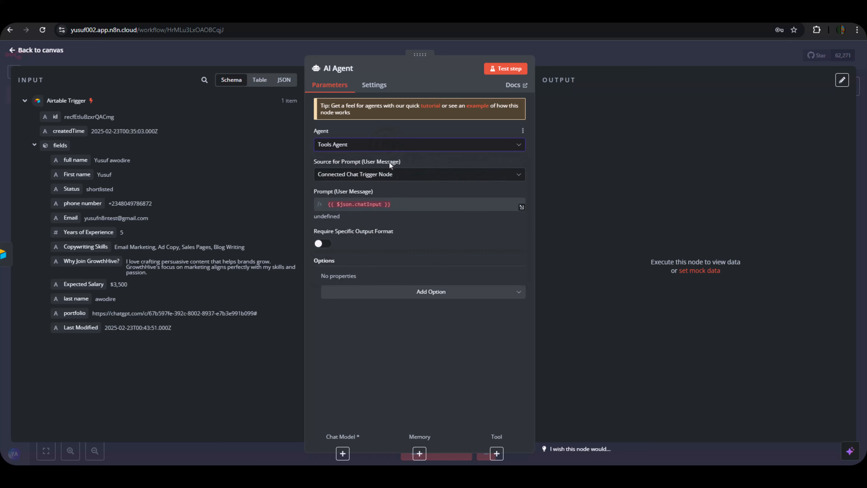
{"action": "left_click", "coordinate": [400, 178]}
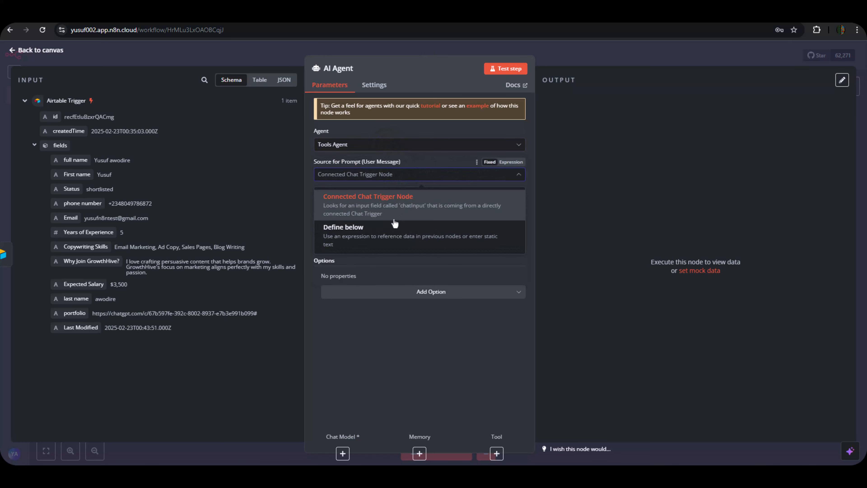
{"action": "left_click", "coordinate": [390, 228]}
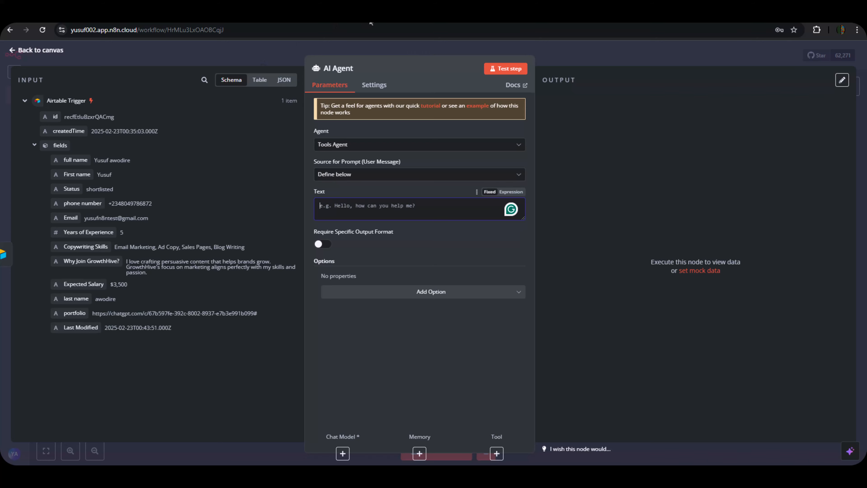
Open Tab 2 with the saved prompts in the Google Docs hiring document.
{"action": "left_click", "coordinate": [494, 21]}
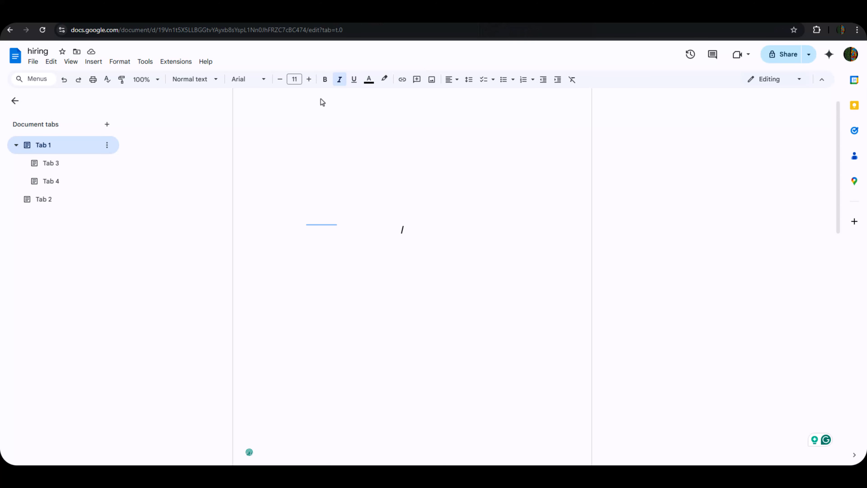
{"action": "scroll", "coordinate": [170, 237], "scroll_direction": "down", "scroll_amount": 2}
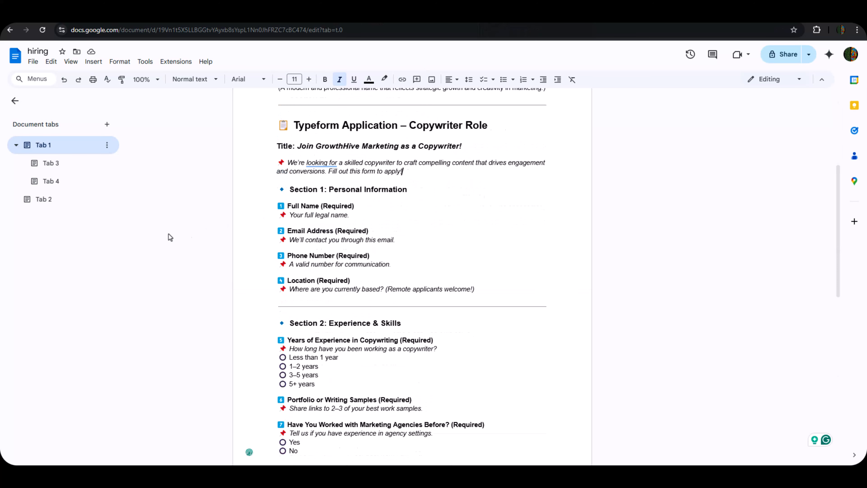
{"action": "left_click", "coordinate": [56, 163]}
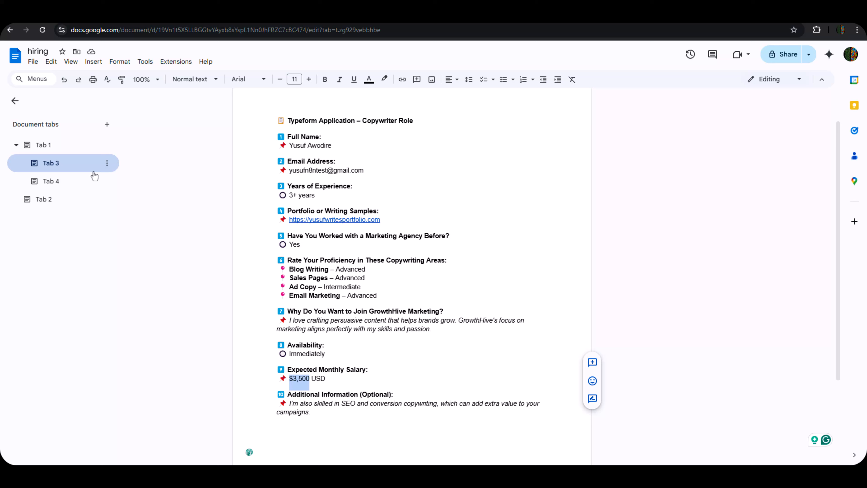
{"action": "left_click", "coordinate": [49, 198]}
Copy the Shortlisted Agent prompt through its JSON closing brace and return to n8n.
{"action": "left_click", "coordinate": [405, 377]}
{"action": "scroll", "coordinate": [381, 368], "scroll_direction": "down", "scroll_amount": 6}
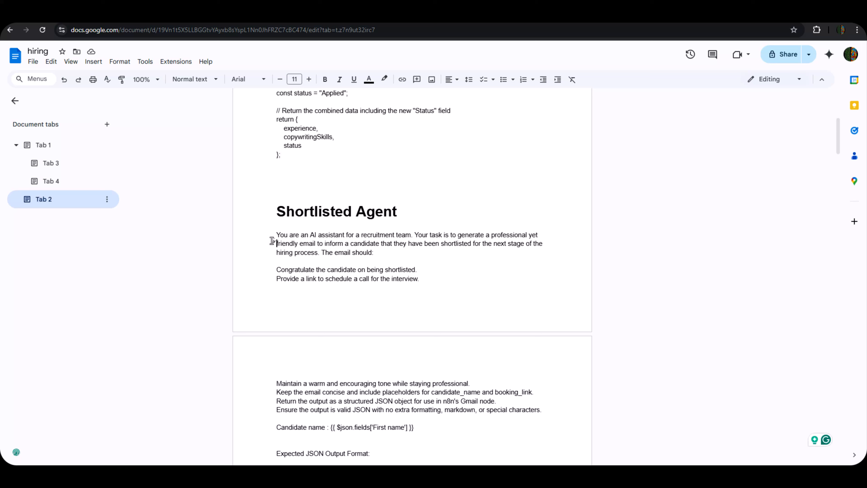
{"action": "left_click_drag", "start_coordinate": [271, 240], "coordinate": [322, 284]}
{"action": "left_click", "coordinate": [287, 262]}
{"action": "left_click_drag", "start_coordinate": [271, 235], "coordinate": [443, 384]}
{"action": "scroll", "coordinate": [445, 343], "scroll_direction": "down", "scroll_amount": 6}
{"action": "mouse_move", "coordinate": [445, 343]}
{"action": "left_mouse_down"}
{"action": "mouse_move", "coordinate": [444, 322]}
{"action": "mouse_move", "coordinate": [446, 342]}
{"action": "mouse_move", "coordinate": [429, 339]}
{"action": "left_mouse_up"}
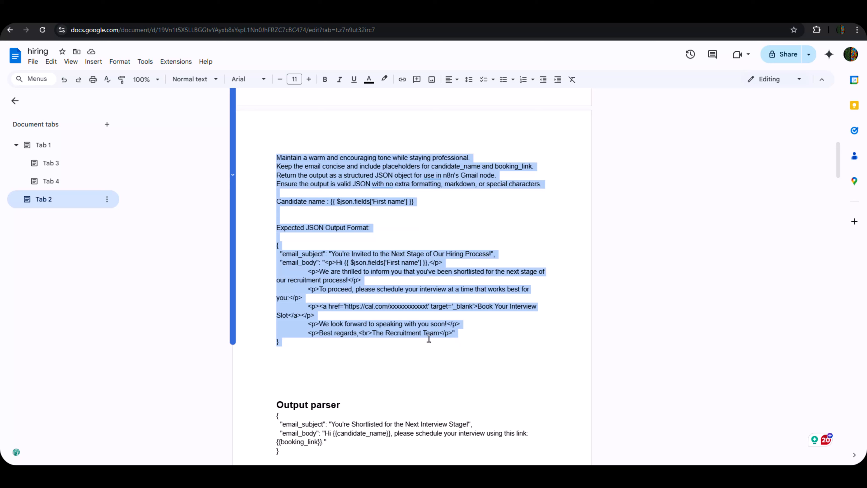
{"action": "right_click", "coordinate": [410, 332]}
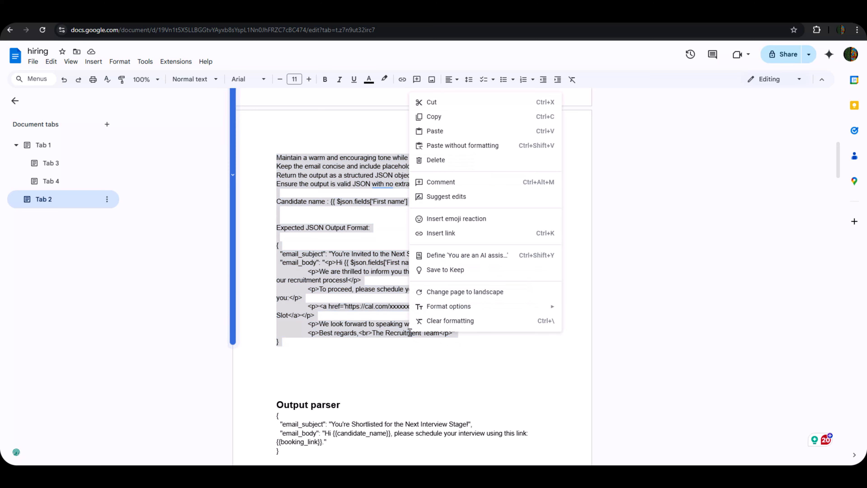
{"action": "left_click", "coordinate": [434, 117]}
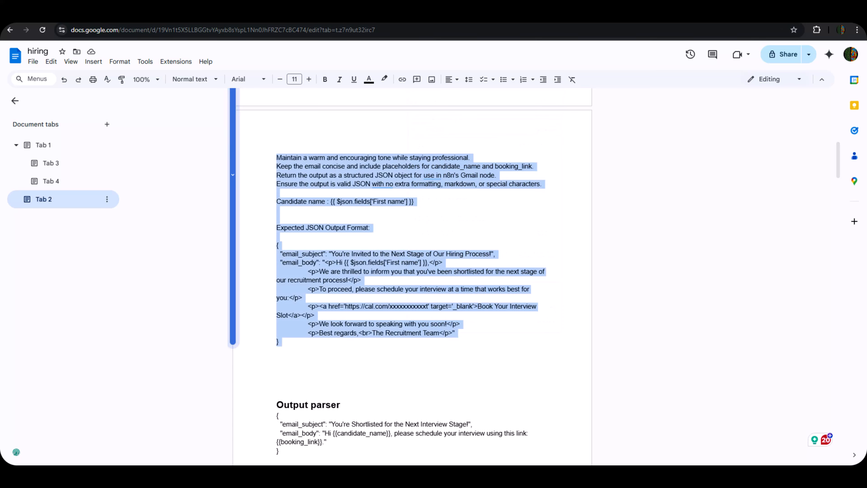
{"action": "left_click", "coordinate": [70, 15]}
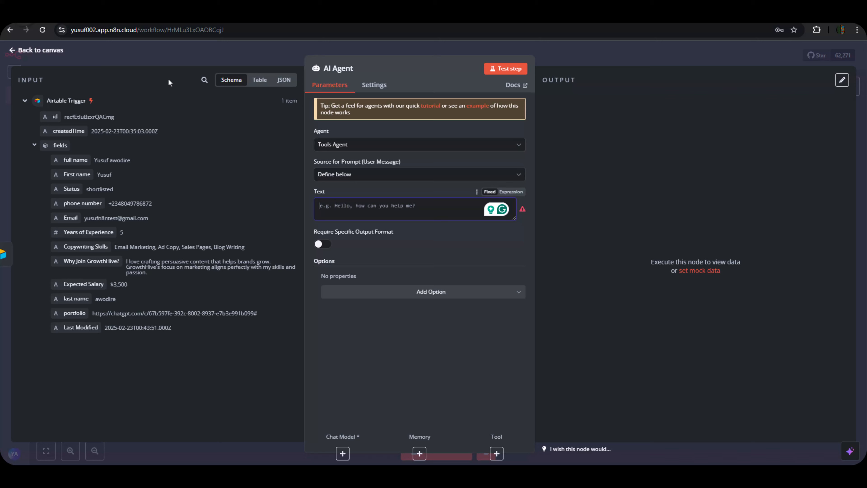
Paste the copied Shortlisted Agent prompt into the AI Agent's prompt as an expression.
{"action": "left_click", "coordinate": [512, 193]}
{"action": "left_click", "coordinate": [522, 207]}
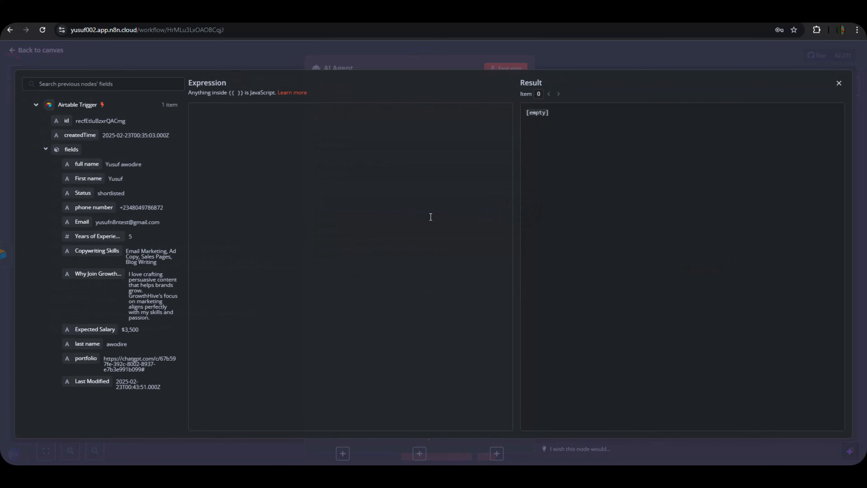
{"action": "key", "text": "ctrl+v"}
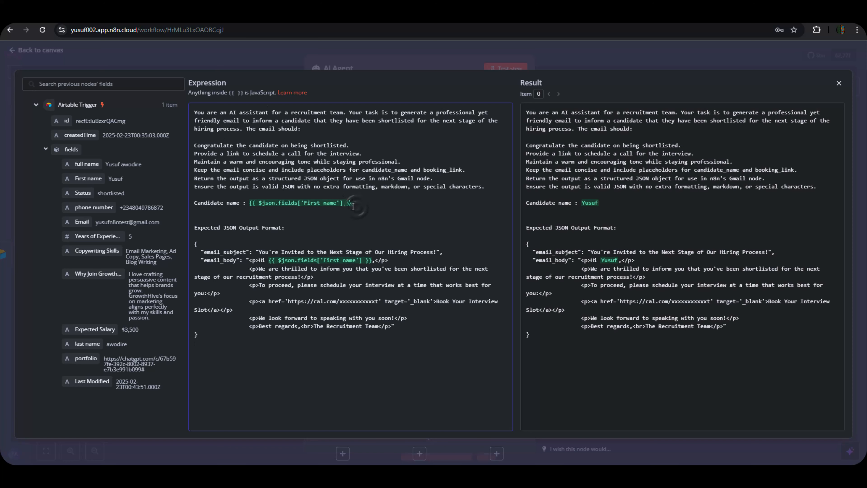
Delete the First name placeholders after 'Candidate name :' and 'Hi', then map the First name field after 'Candidate name :'.
{"action": "left_click_drag", "start_coordinate": [354, 206], "coordinate": [265, 195]}
{"action": "left_click", "coordinate": [251, 207]}
{"action": "left_click_drag", "start_coordinate": [355, 208], "coordinate": [247, 205]}
{"action": "key", "text": "BackSpace"}
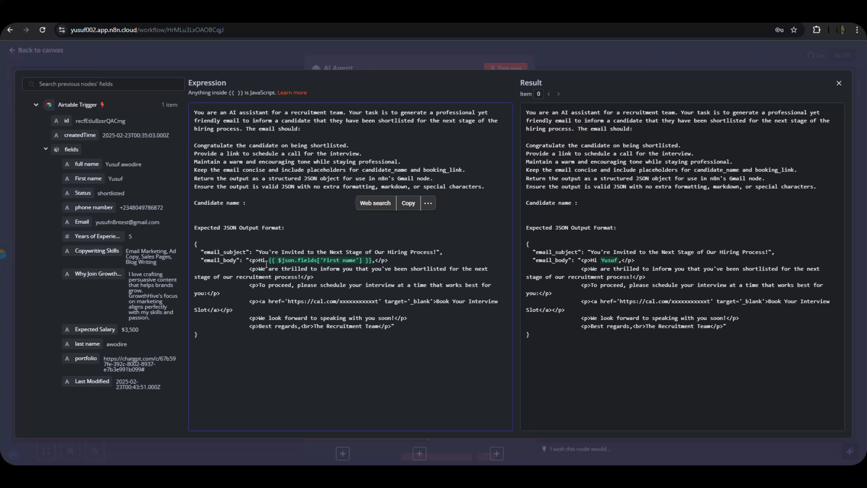
{"action": "left_click", "coordinate": [266, 262]}
{"action": "left_click_drag", "start_coordinate": [274, 263], "coordinate": [371, 262]}
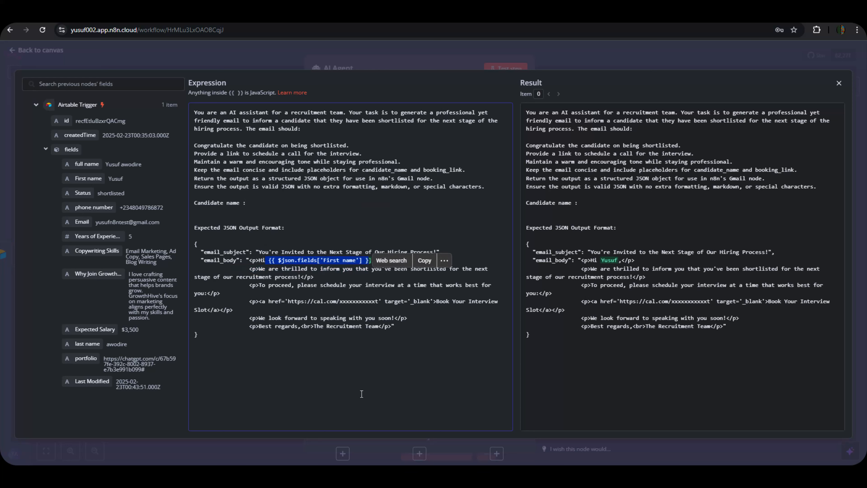
{"action": "key", "text": "BackSpace"}
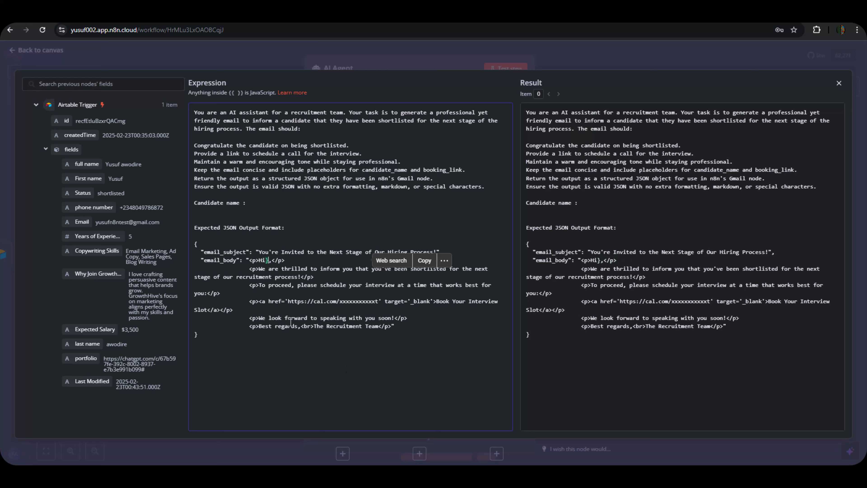
{"action": "key", "text": "BackSpace"}
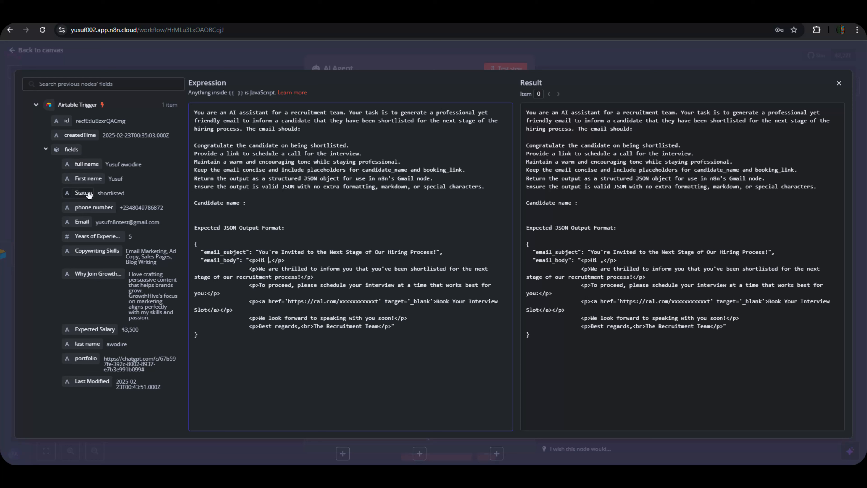
{"action": "left_click_drag", "start_coordinate": [79, 179], "coordinate": [270, 202]}
Map the applicant's full name field after 'Hi' in the email_body greeting and select the cal.com booking link.
{"action": "left_click", "coordinate": [256, 401]}
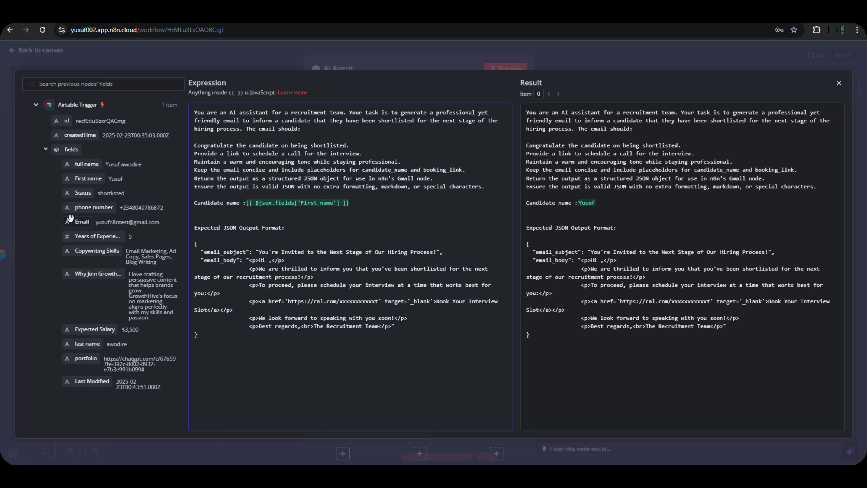
{"action": "left_click_drag", "start_coordinate": [86, 166], "coordinate": [269, 261]}
{"action": "left_click", "coordinate": [296, 373]}
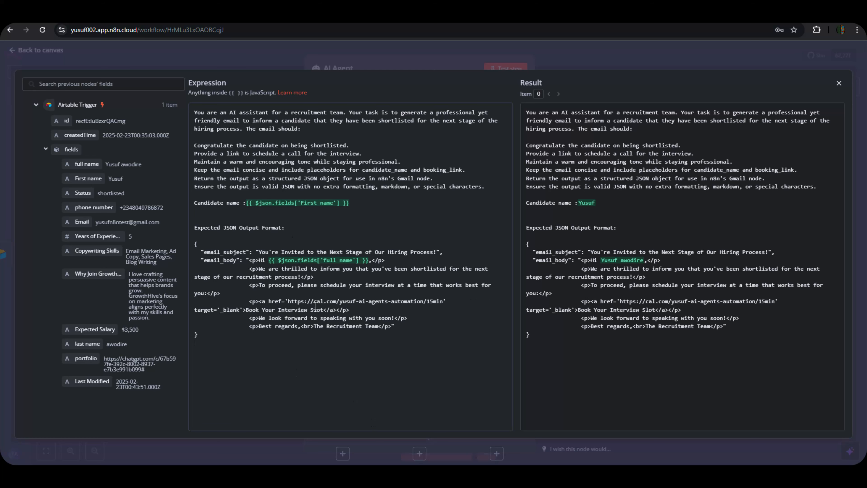
{"action": "left_click_drag", "start_coordinate": [285, 301], "coordinate": [376, 308]}
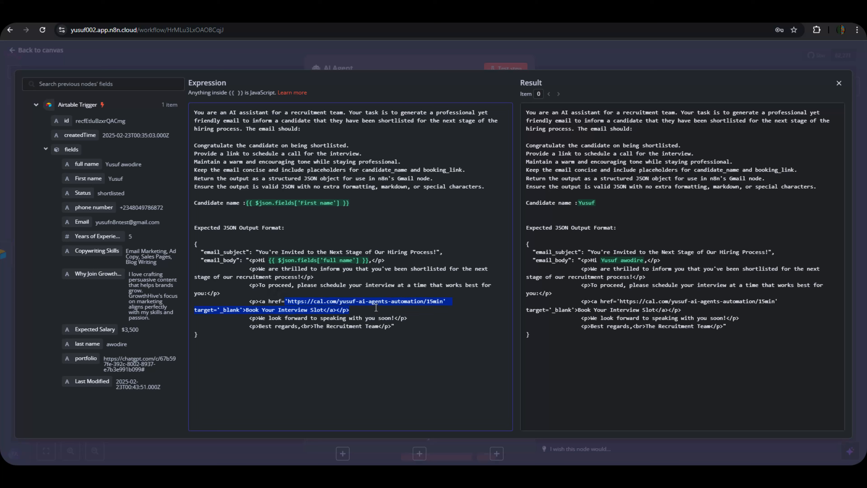
{"action": "left_click", "coordinate": [360, 393]}
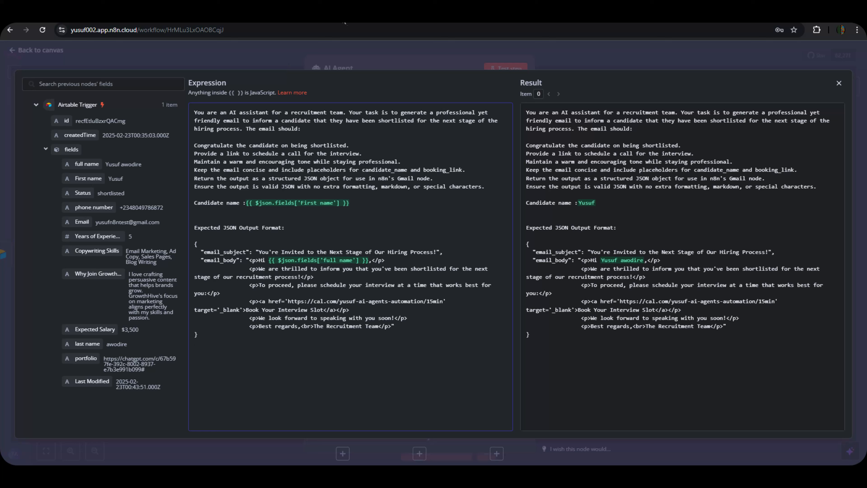
Copy the Output parser JSON example from the hiring document and return to n8n.
{"action": "left_click", "coordinate": [489, 17]}
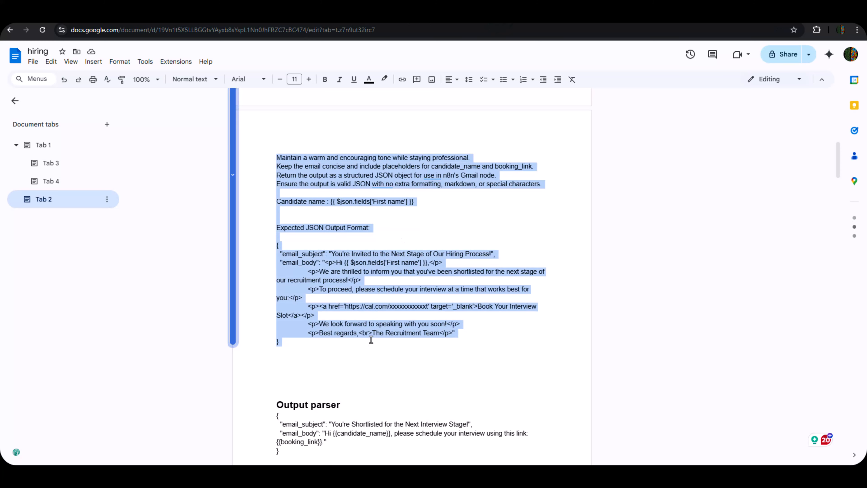
{"action": "scroll", "coordinate": [371, 340], "scroll_direction": "down", "scroll_amount": 2}
{"action": "left_click_drag", "start_coordinate": [276, 324], "coordinate": [303, 352]}
{"action": "right_click", "coordinate": [304, 352]}
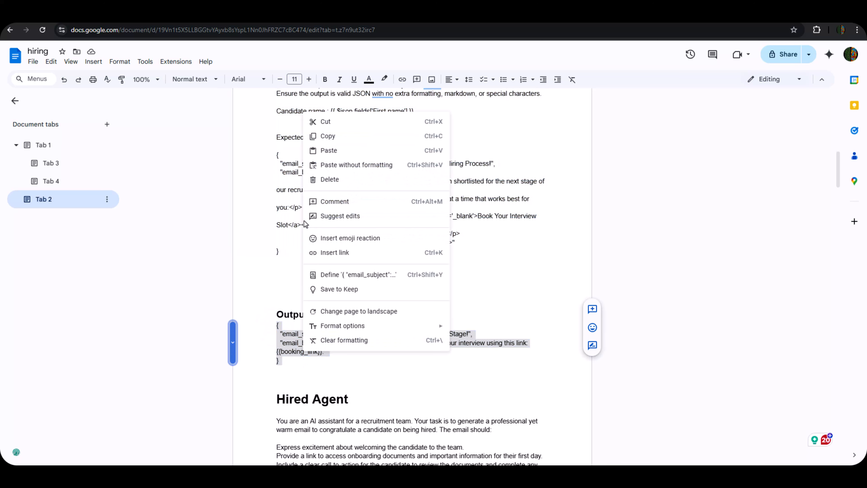
{"action": "left_click", "coordinate": [326, 135]}
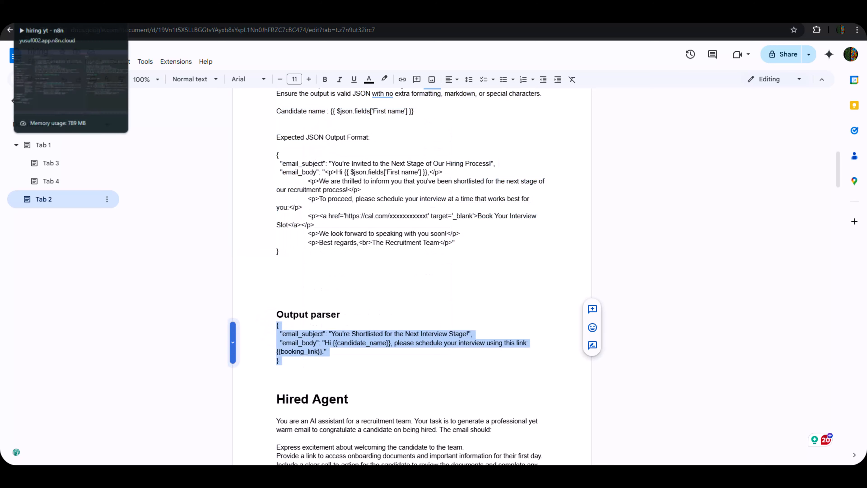
{"action": "left_click", "coordinate": [52, 15]}
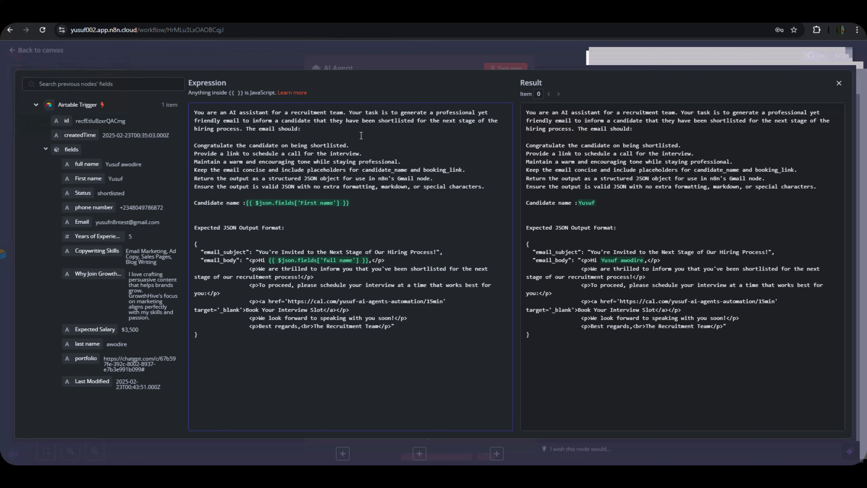
Turn on Require Specific Output Format for the AI Agent and show the chat model list.
{"action": "left_click", "coordinate": [388, 56]}
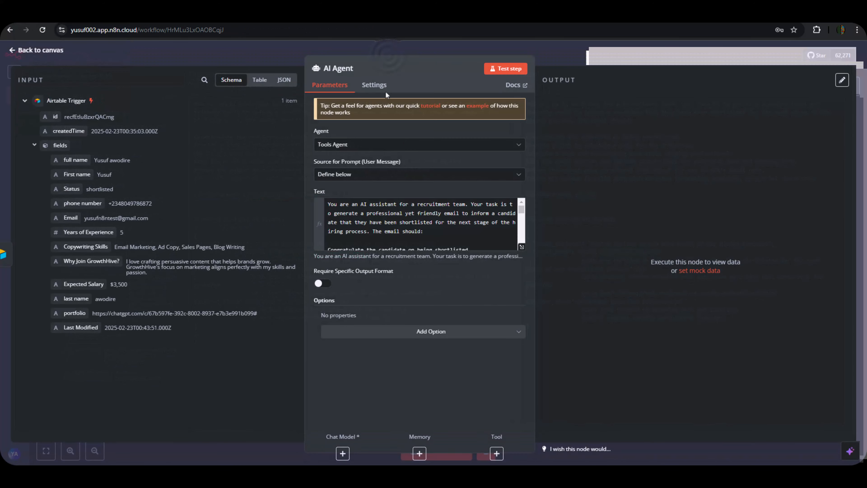
{"action": "left_click", "coordinate": [325, 284]}
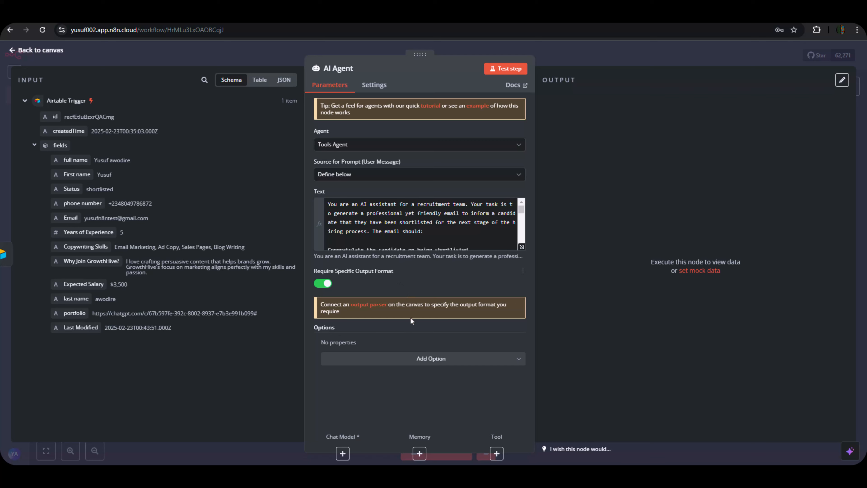
{"action": "left_click", "coordinate": [343, 453]}
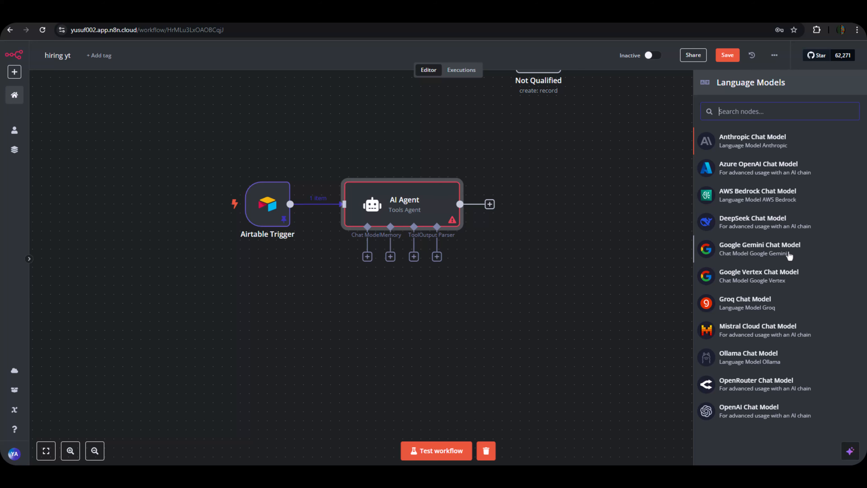
Attach a Google Gemini Chat Model using models/gemini-2.0-flash to the AI Agent.
{"action": "left_click", "coordinate": [774, 257]}
{"action": "left_click", "coordinate": [773, 256]}
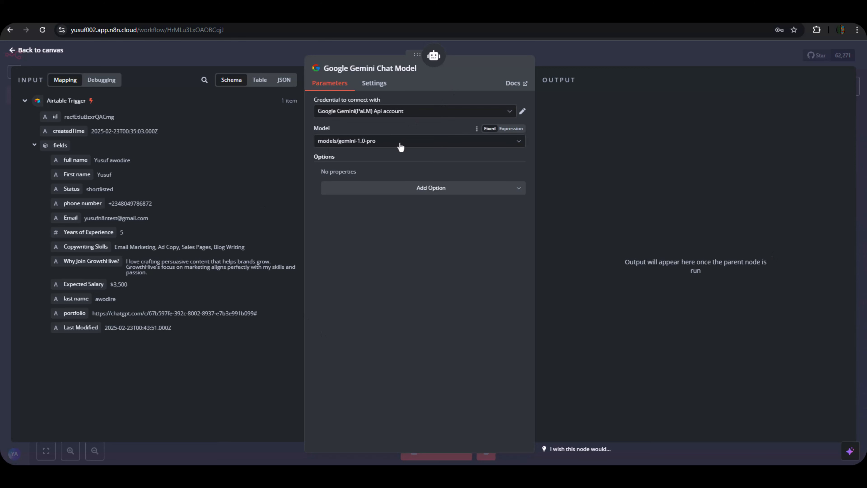
{"action": "left_click", "coordinate": [400, 146]}
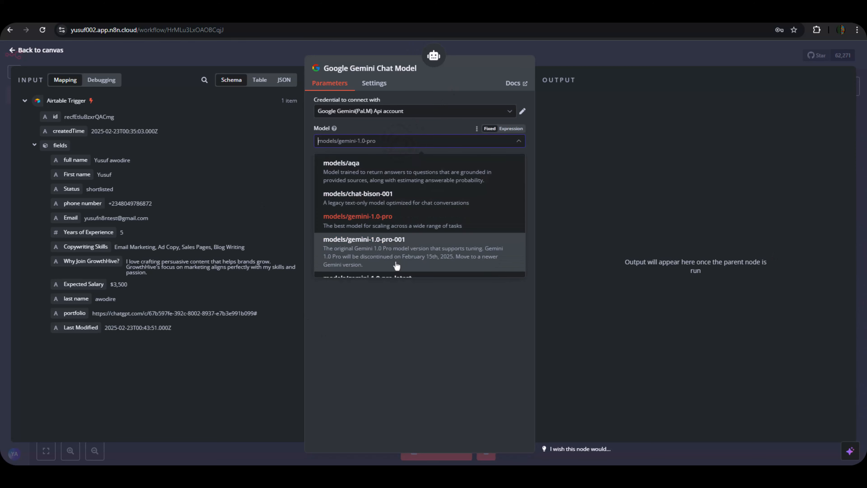
{"action": "scroll", "coordinate": [398, 256], "scroll_direction": "down", "scroll_amount": 5}
{"action": "scroll", "coordinate": [399, 248], "scroll_direction": "up", "scroll_amount": 4}
{"action": "scroll", "coordinate": [400, 249], "scroll_direction": "down", "scroll_amount": 6}
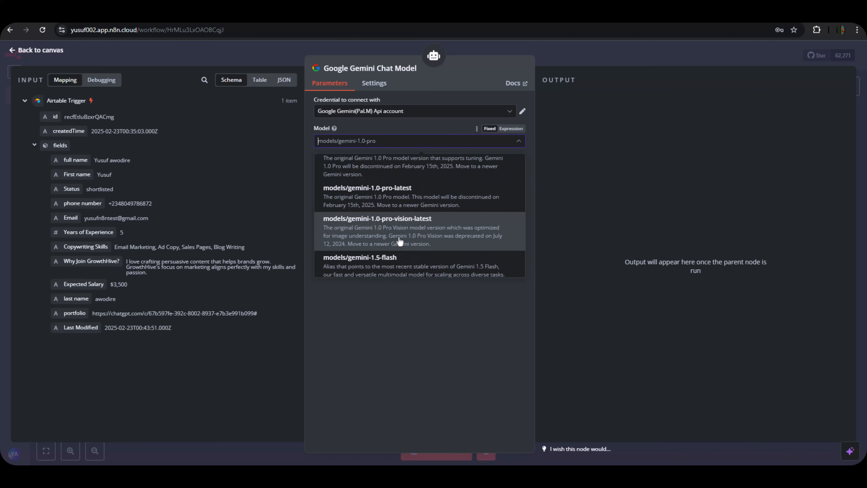
{"action": "scroll", "coordinate": [393, 237], "scroll_direction": "down", "scroll_amount": 8}
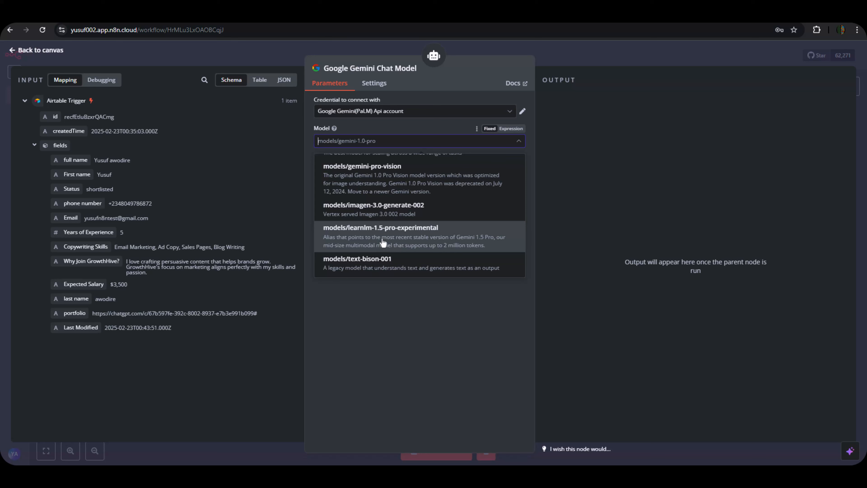
{"action": "scroll", "coordinate": [381, 244], "scroll_direction": "up", "scroll_amount": 5}
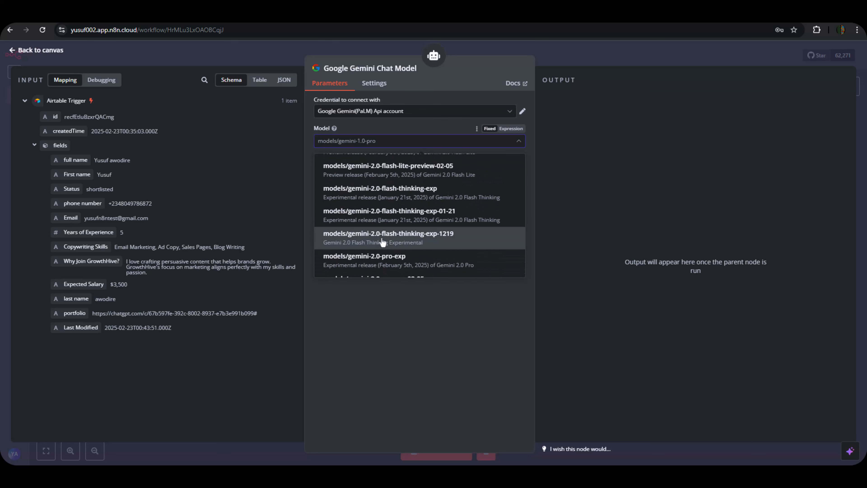
{"action": "scroll", "coordinate": [382, 242], "scroll_direction": "up", "scroll_amount": 5}
{"action": "scroll", "coordinate": [383, 222], "scroll_direction": "up", "scroll_amount": 5}
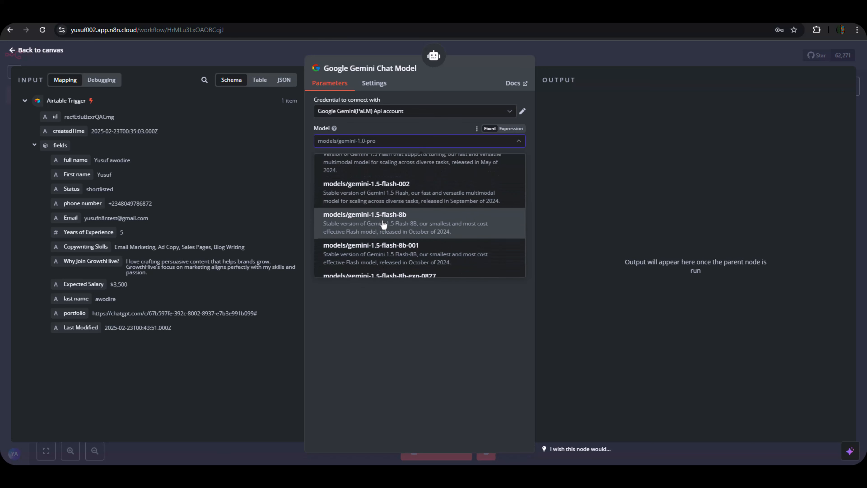
{"action": "scroll", "coordinate": [387, 222], "scroll_direction": "down", "scroll_amount": 2}
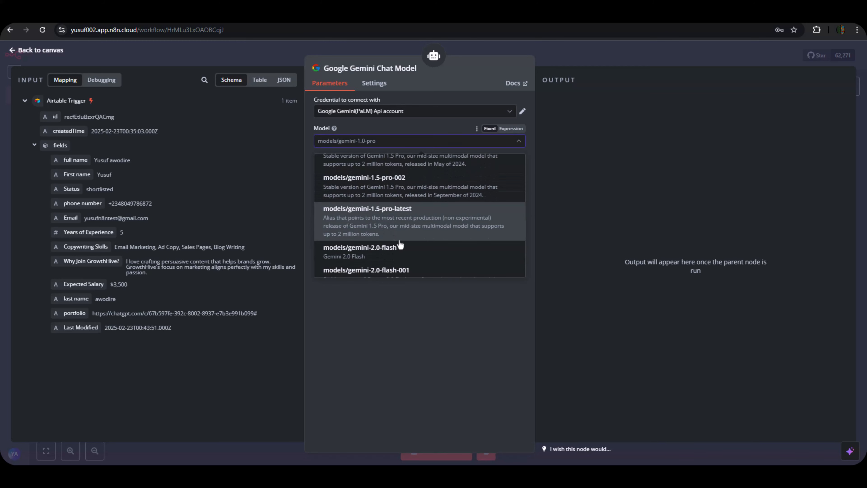
{"action": "left_click", "coordinate": [394, 252]}
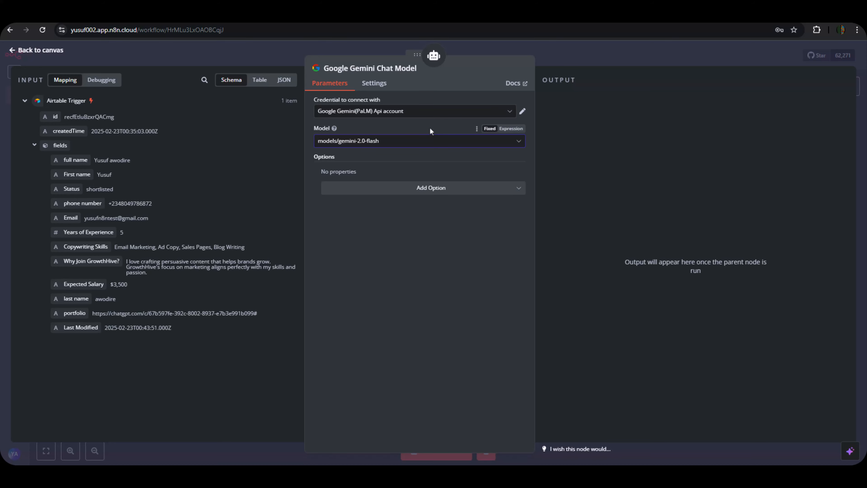
{"action": "left_click", "coordinate": [554, 56]}
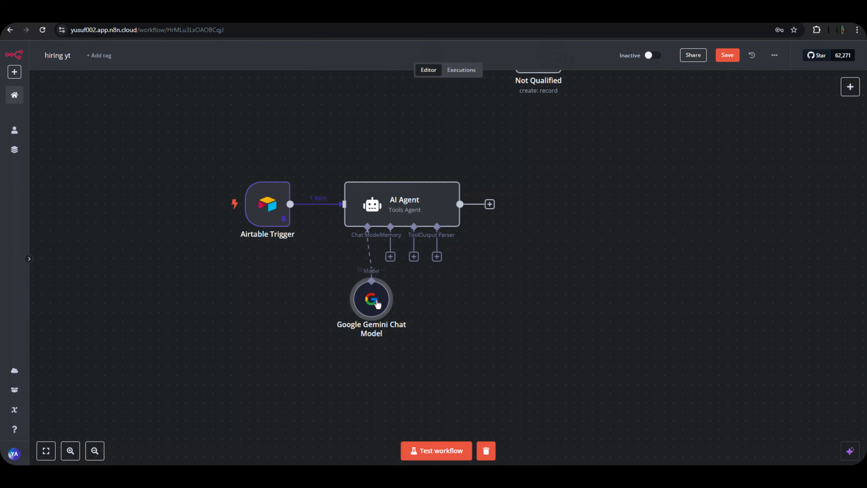
Add a Structured Output Parser whose JSON example is the pasted email_subject/email_body sample.
{"action": "left_click_drag", "start_coordinate": [378, 304], "coordinate": [350, 276]}
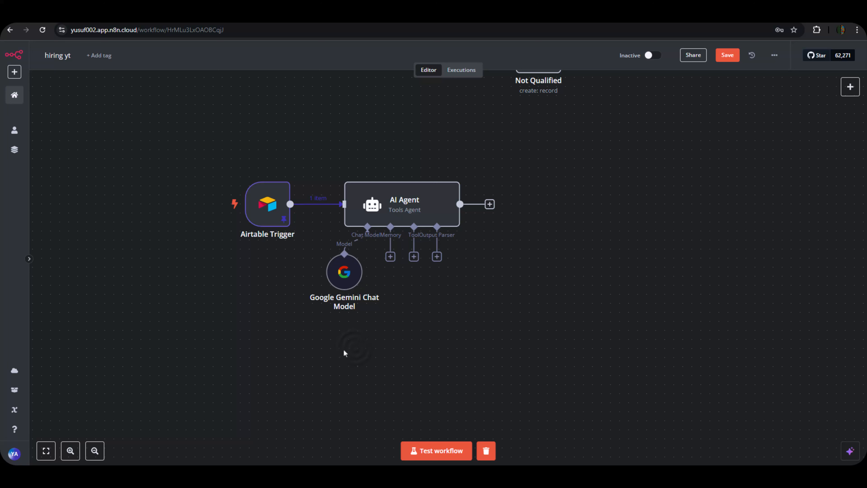
{"action": "mouse_move", "coordinate": [340, 271]}
{"action": "left_mouse_down"}
{"action": "mouse_move", "coordinate": [331, 270]}
{"action": "mouse_move", "coordinate": [340, 273]}
{"action": "mouse_move", "coordinate": [336, 283]}
{"action": "left_mouse_up"}
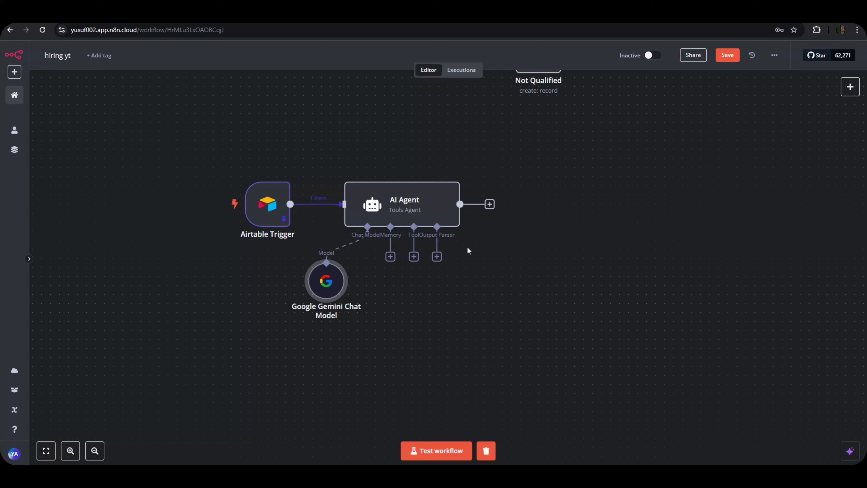
{"action": "left_click", "coordinate": [437, 257]}
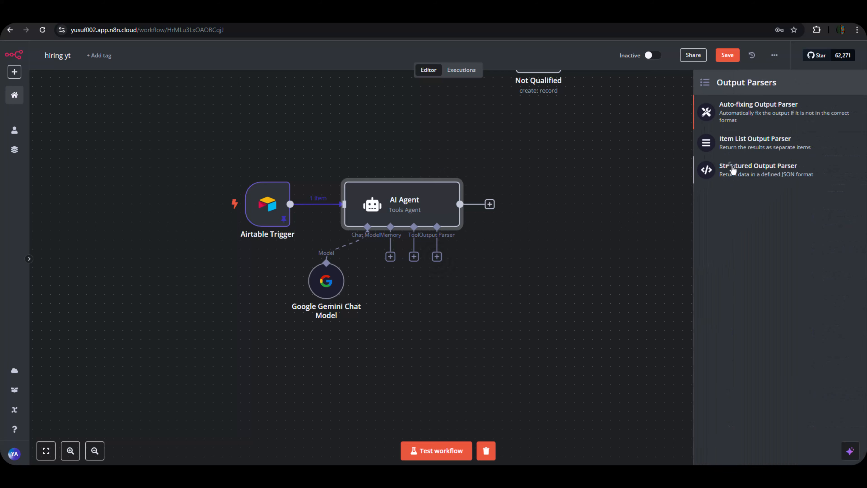
{"action": "left_click", "coordinate": [731, 169]}
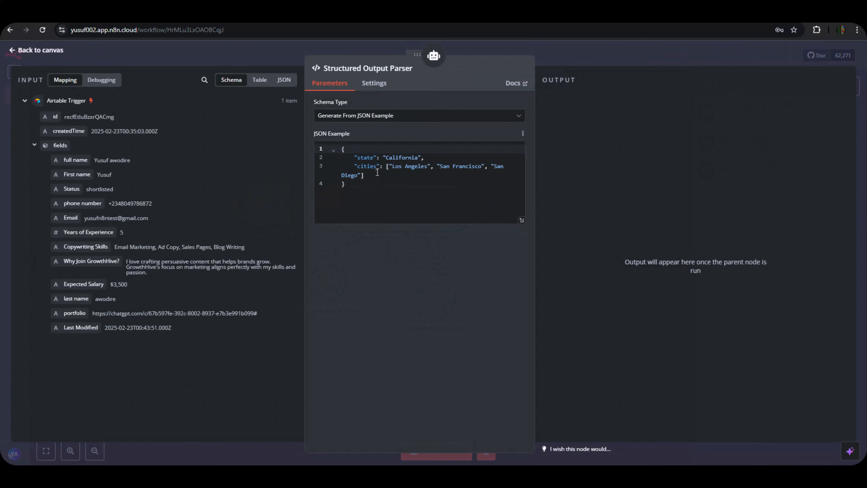
{"action": "left_click_drag", "start_coordinate": [379, 175], "coordinate": [376, 165]}
{"action": "key", "text": "ctrl+a"}
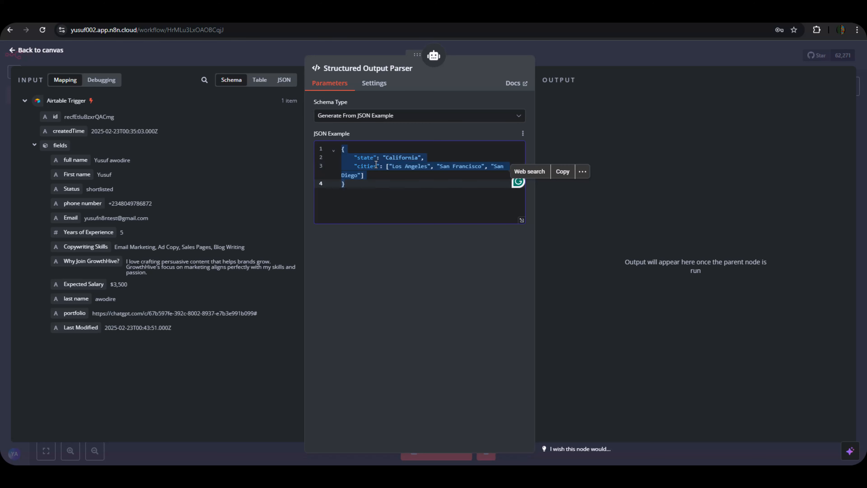
{"action": "type", "text": "{   \"email_subject\": \"You're Shortlisted for the Next Interview Stage!\",   \"email_body\": \"Hi {{candidate_name}}, please schedule your interview using this link: {{booking_link}}.\" }"}
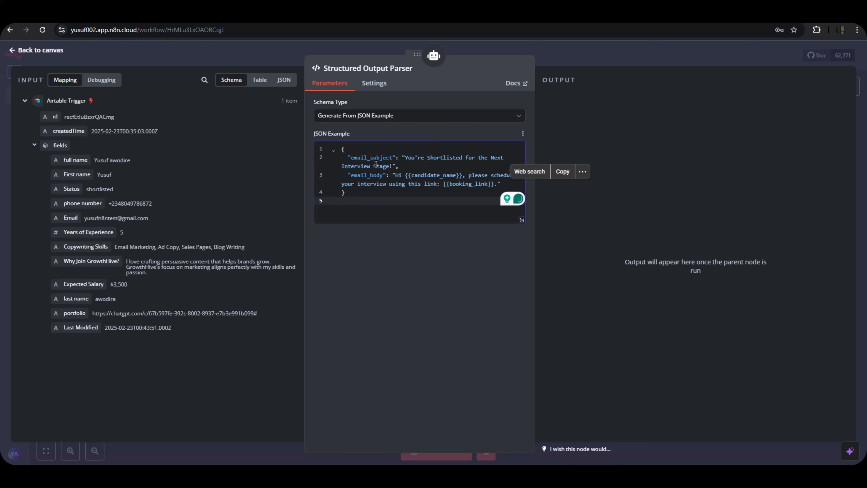
Reposition the Gemini node below the agent and save the workflow.
{"action": "left_click", "coordinate": [571, 62]}
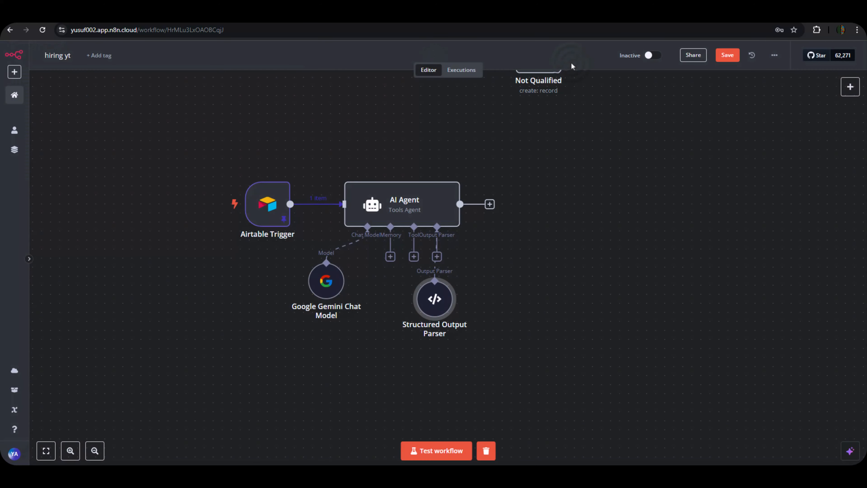
{"action": "left_click_drag", "start_coordinate": [331, 284], "coordinate": [358, 293]}
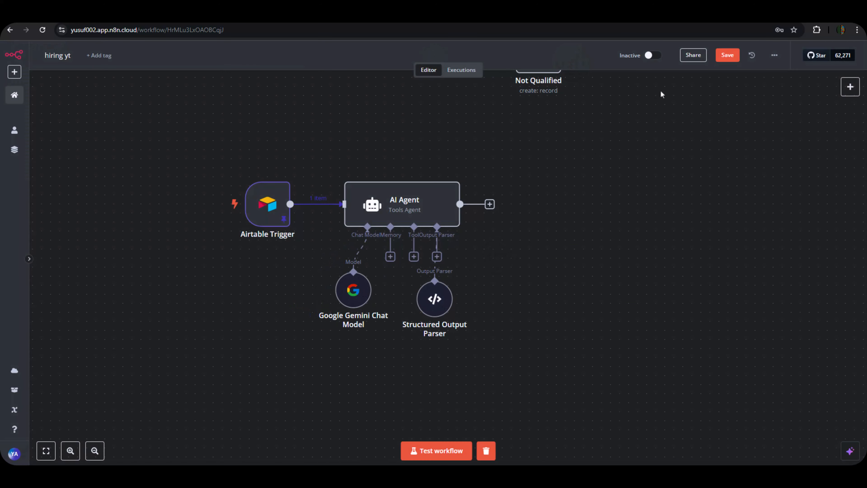
{"action": "left_click", "coordinate": [722, 58]}
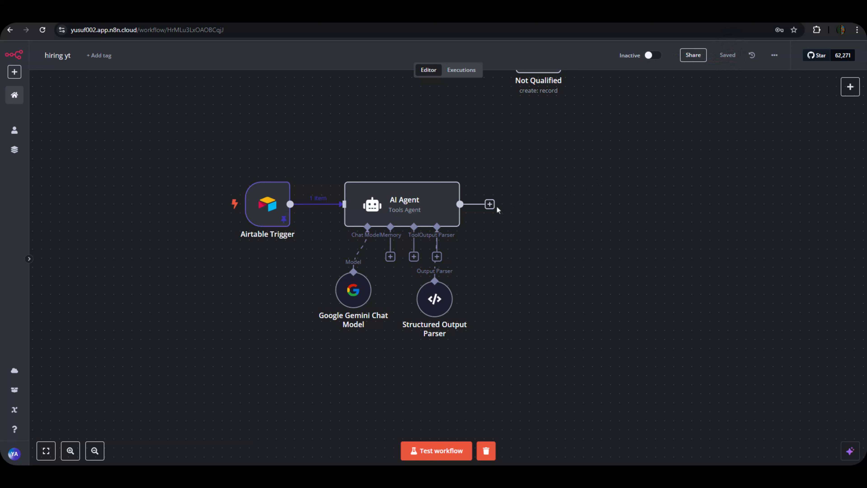
Add a Gmail 'Send a message' node after the AI Agent.
{"action": "left_click", "coordinate": [489, 204]}
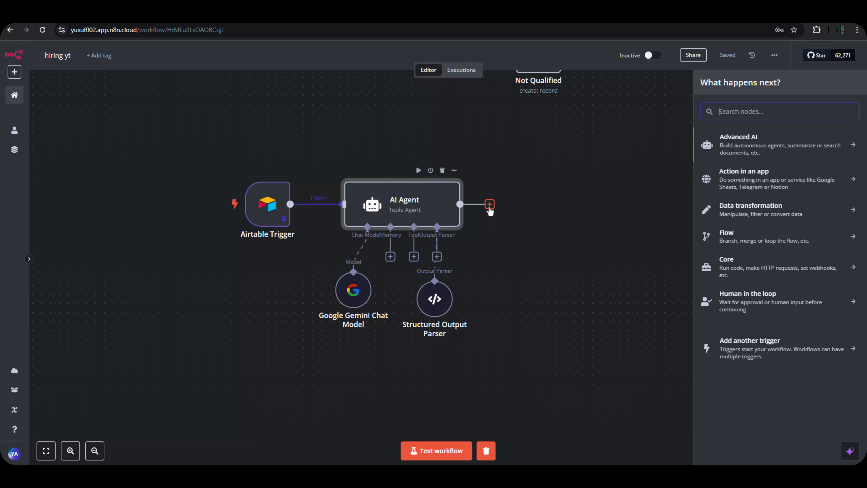
{"action": "type", "text": "g"}
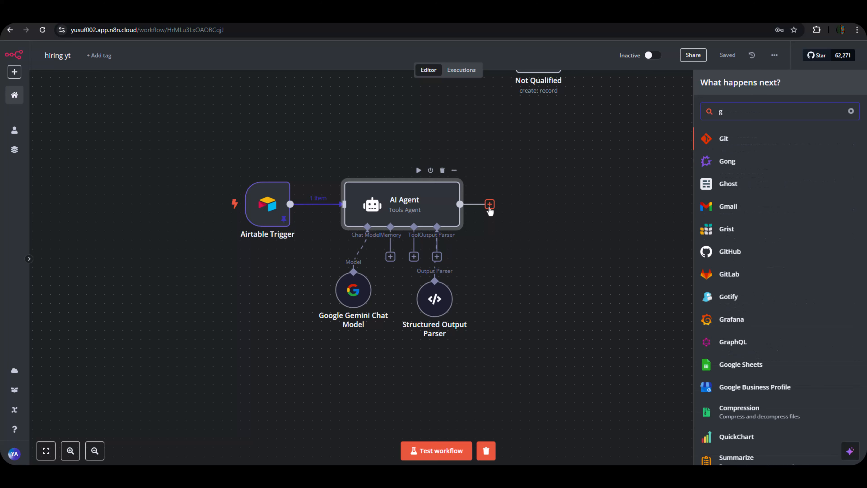
{"action": "type", "text": "m"}
{"action": "left_click", "coordinate": [730, 138]}
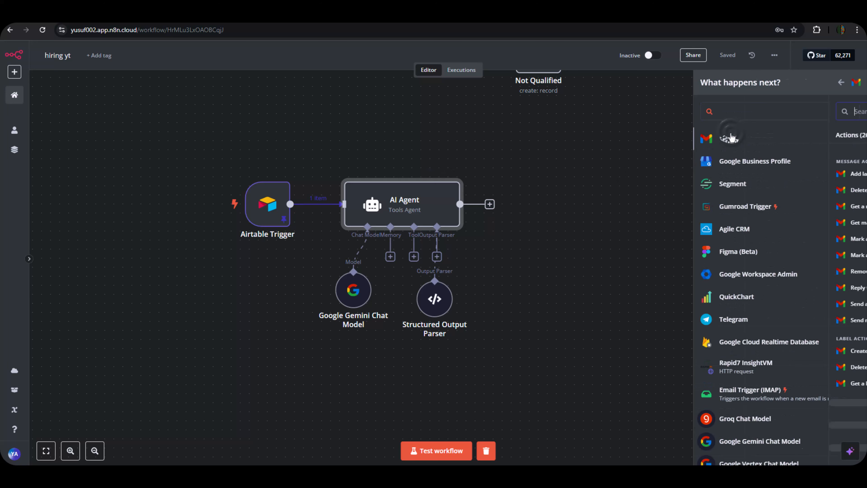
{"action": "scroll", "coordinate": [777, 268], "scroll_direction": "down", "scroll_amount": 5}
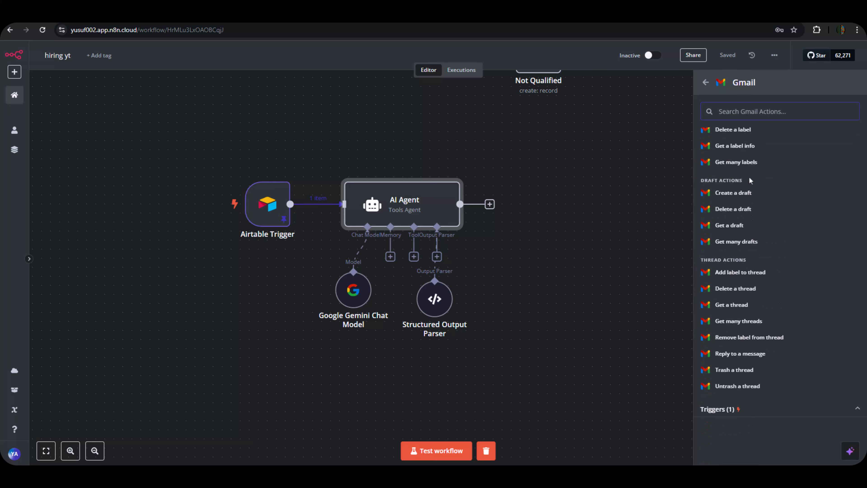
{"action": "scroll", "coordinate": [750, 180], "scroll_direction": "up", "scroll_amount": 5}
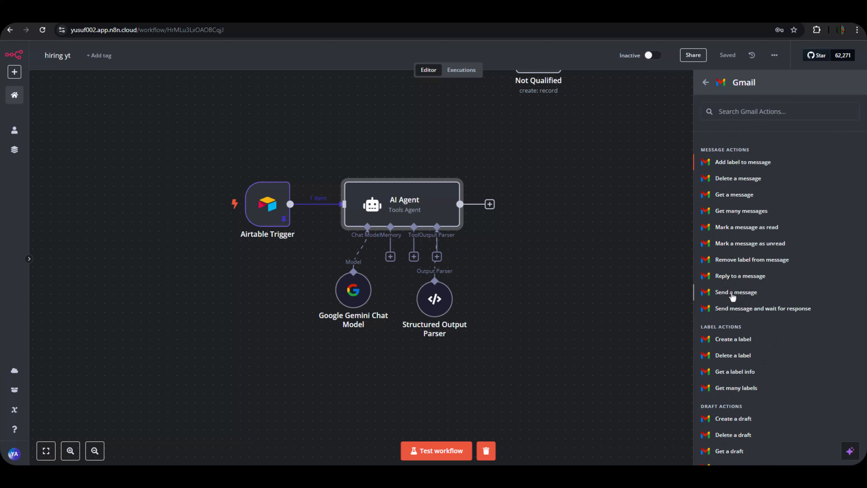
{"action": "left_click", "coordinate": [736, 292]}
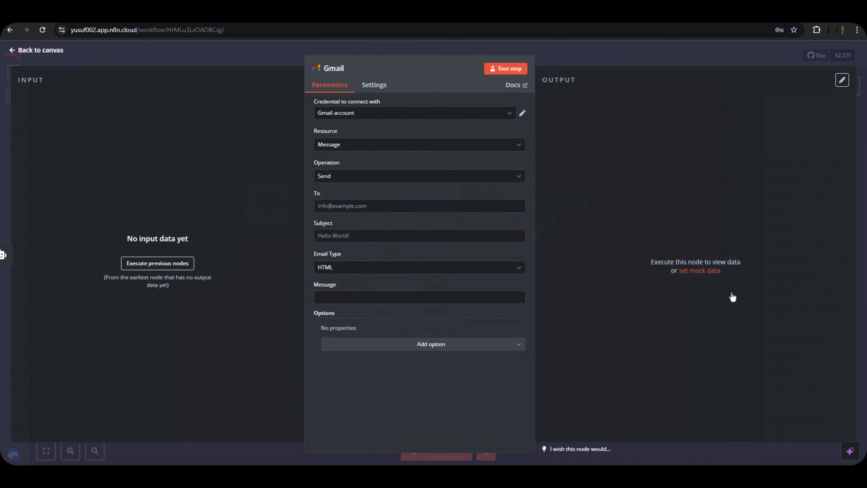
{"action": "left_click", "coordinate": [382, 50]}
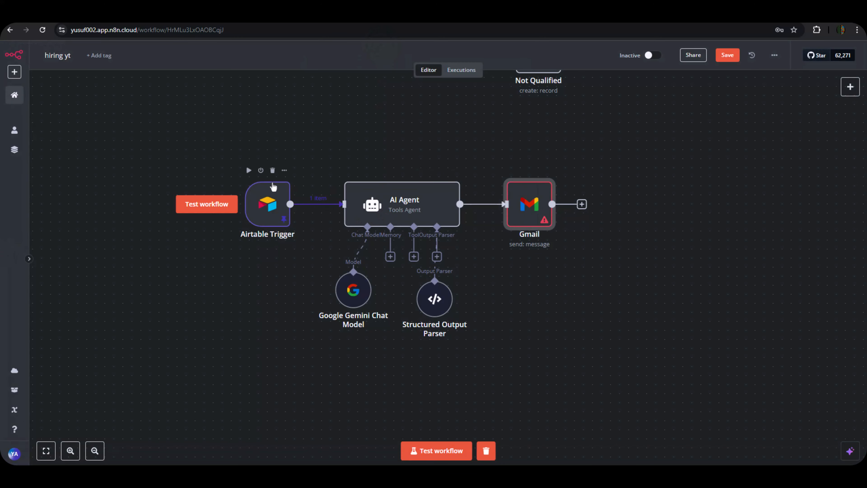
Test-run the AI Agent to produce an email_subject and HTML email_body invitation.
{"action": "left_click", "coordinate": [374, 204]}
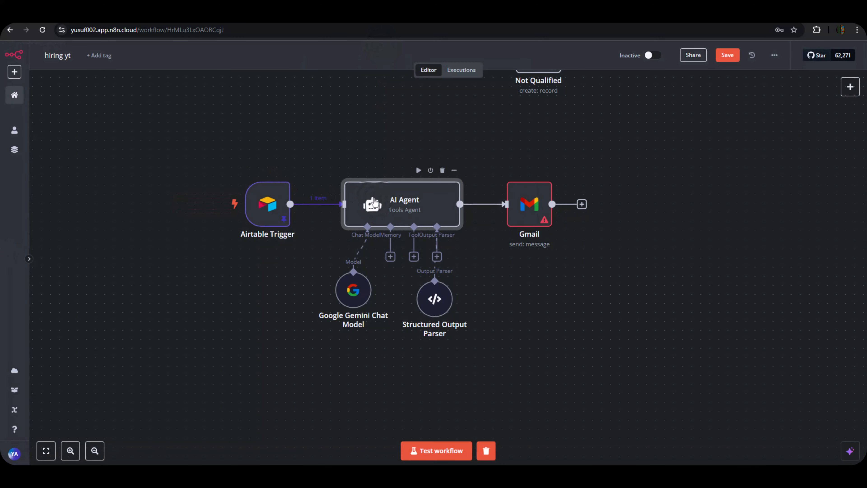
{"action": "double_click", "coordinate": [374, 203]}
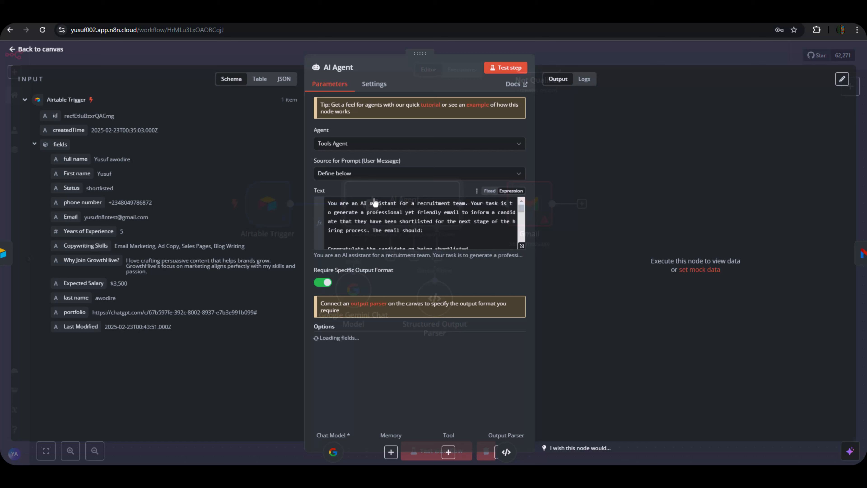
{"action": "left_click", "coordinate": [498, 70]}
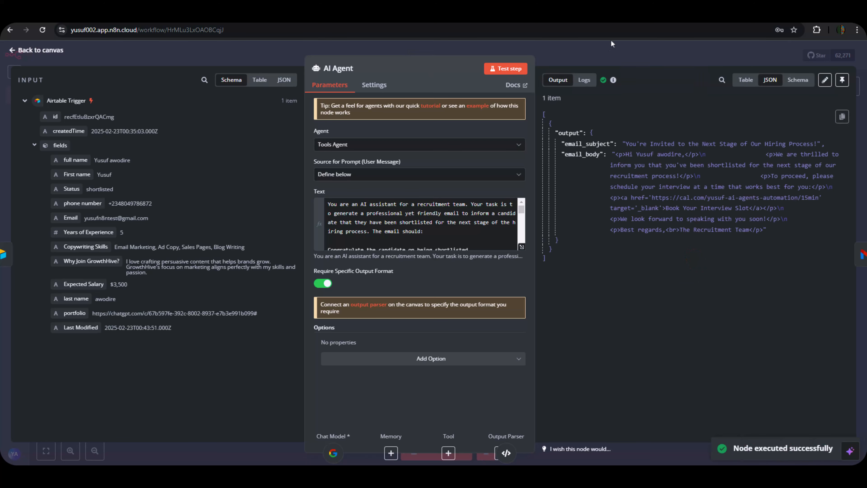
{"action": "left_click", "coordinate": [618, 50]}
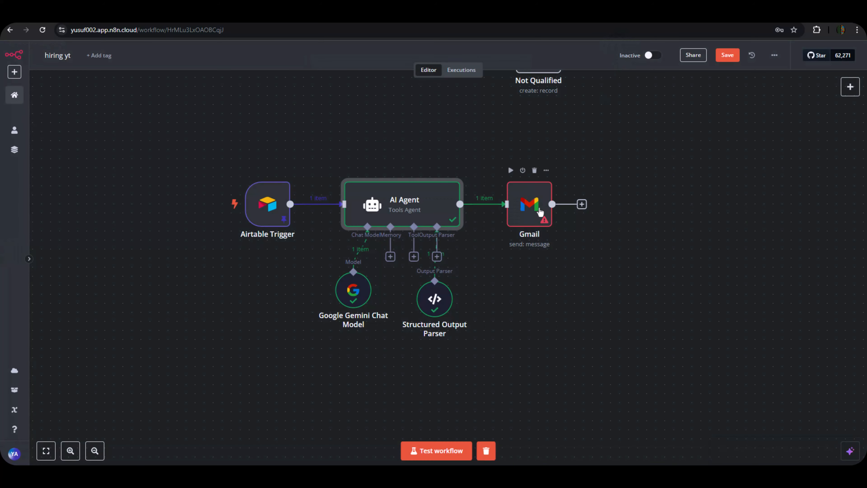
Set the Gmail node to the existing Gmail credential with Message resource and Send operation.
{"action": "left_click", "coordinate": [534, 212]}
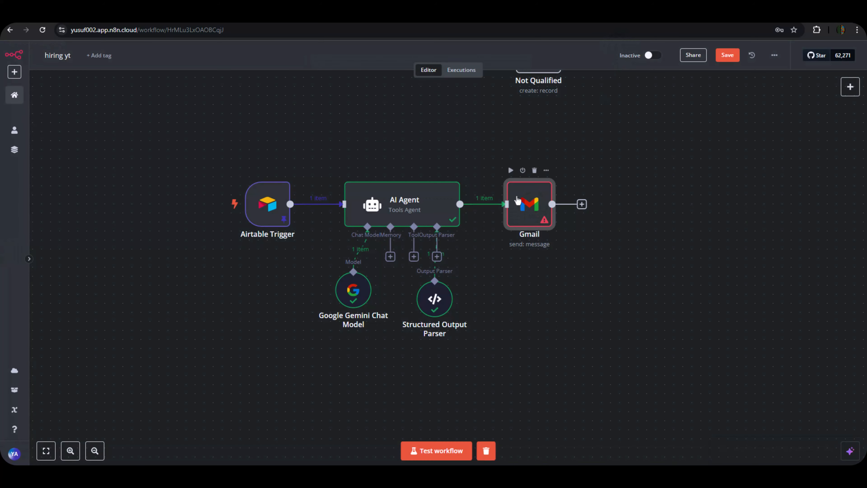
{"action": "double_click", "coordinate": [521, 204]}
{"action": "double_click", "coordinate": [522, 206]}
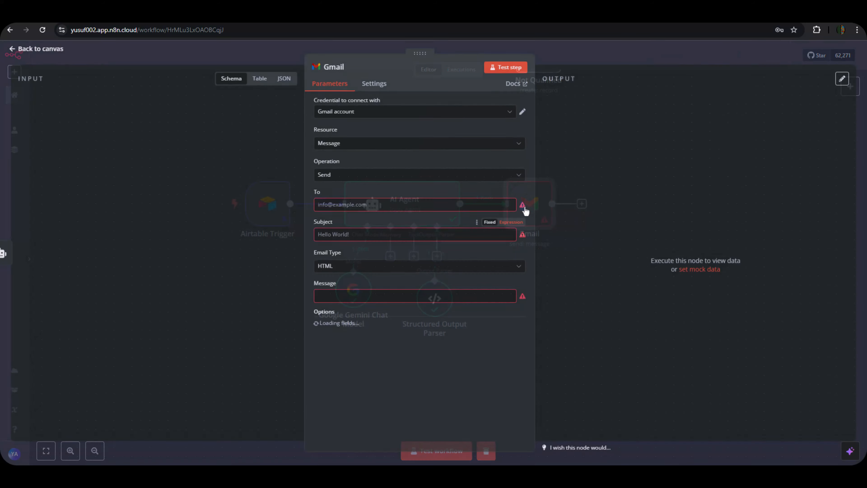
{"action": "left_click", "coordinate": [400, 116]}
{"action": "left_click", "coordinate": [402, 134]}
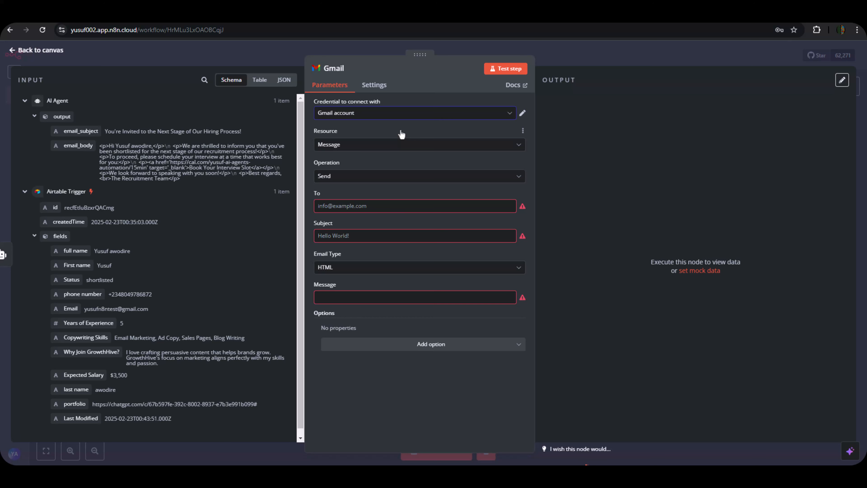
{"action": "left_click", "coordinate": [379, 150]}
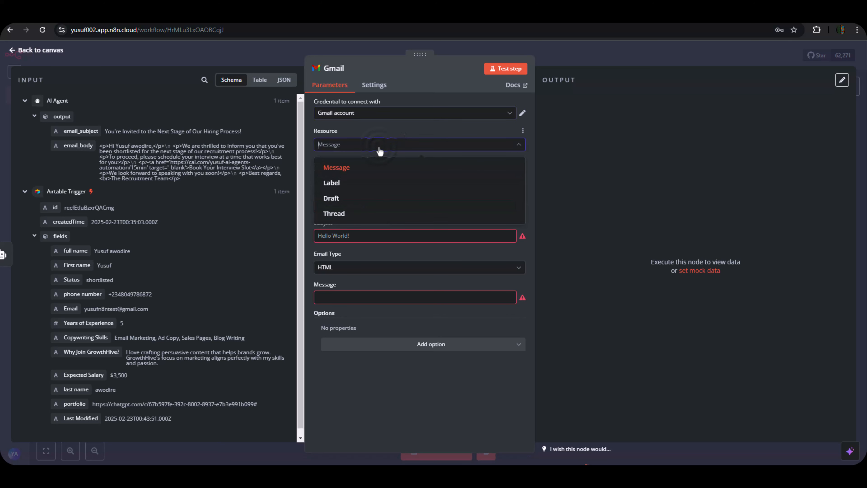
{"action": "left_click", "coordinate": [364, 168]}
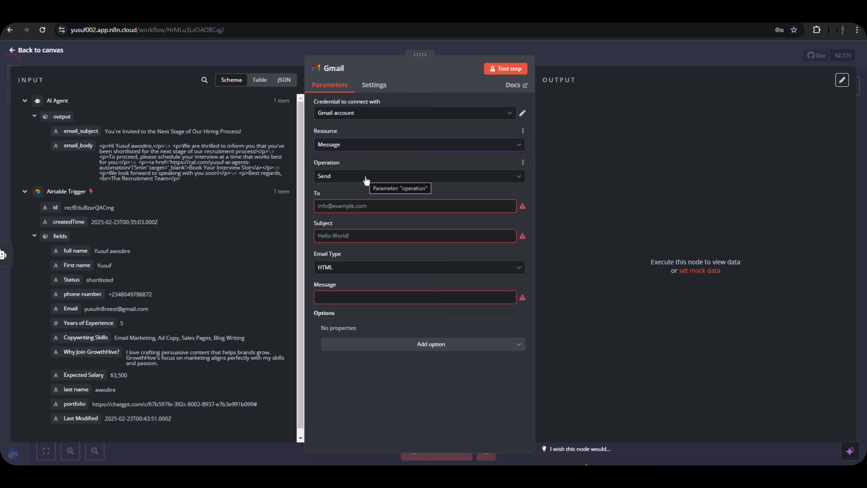
{"action": "left_click", "coordinate": [365, 178]}
{"action": "left_click", "coordinate": [361, 164]}
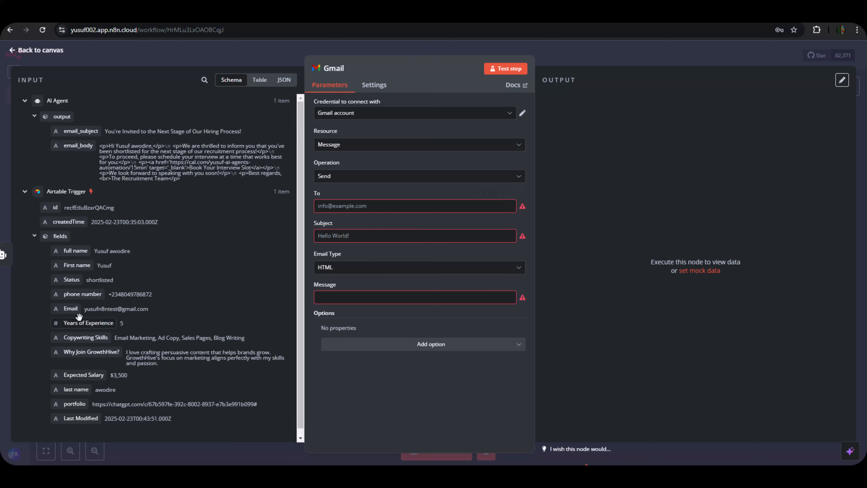
Map To, Subject and Message to Email, email_subject and email_body, disable n8n attribution, and test-send.
{"action": "left_click_drag", "start_coordinate": [70, 311], "coordinate": [333, 206]}
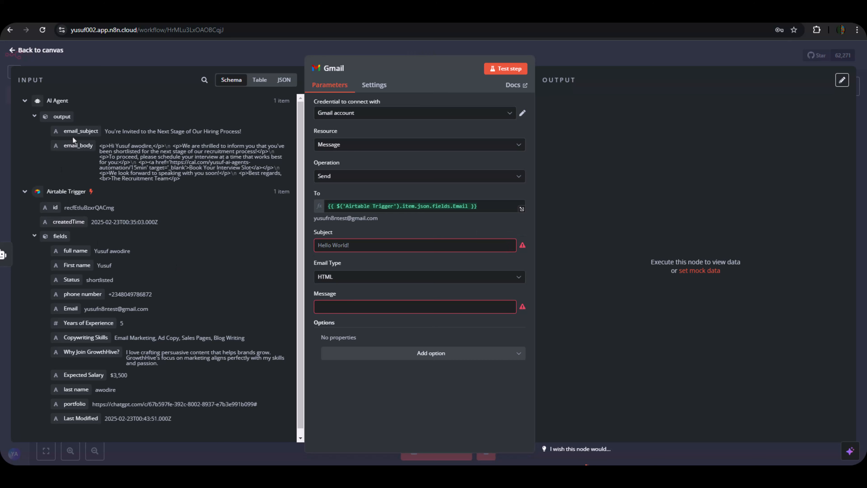
{"action": "left_click_drag", "start_coordinate": [72, 136], "coordinate": [343, 244]}
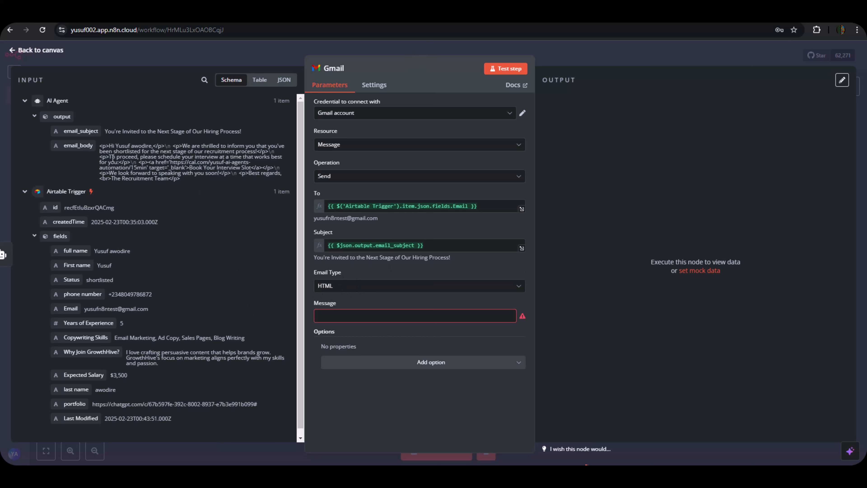
{"action": "left_click_drag", "start_coordinate": [70, 147], "coordinate": [344, 312]}
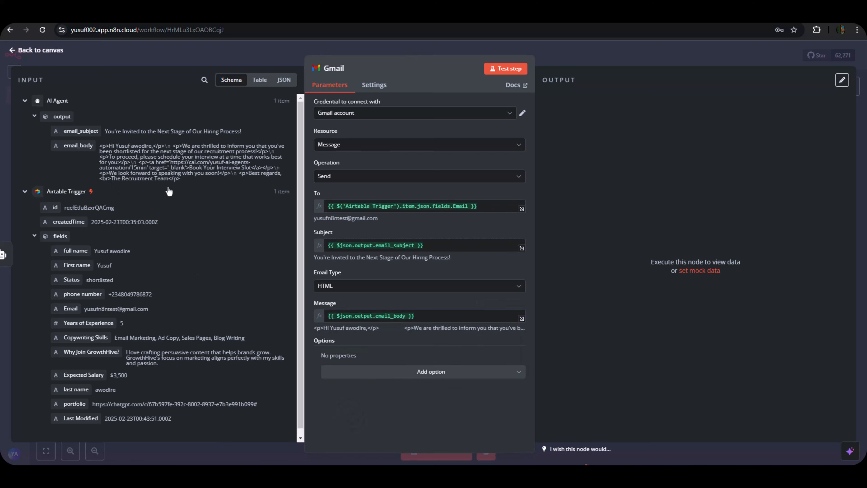
{"action": "left_click", "coordinate": [415, 372]}
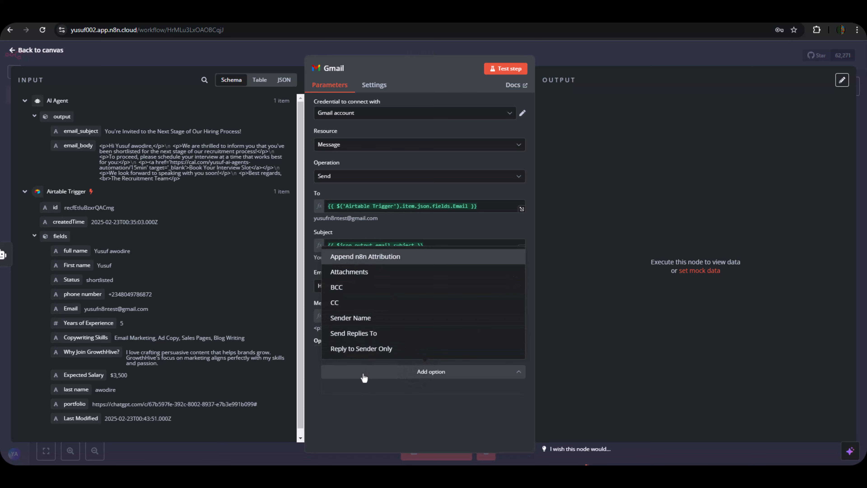
{"action": "key", "text": "Return"}
{"action": "left_click", "coordinate": [338, 366]}
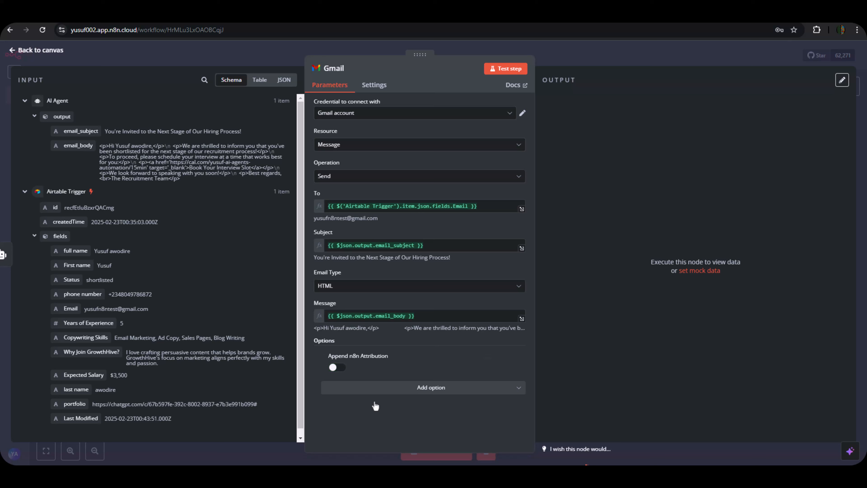
{"action": "left_click", "coordinate": [490, 72]}
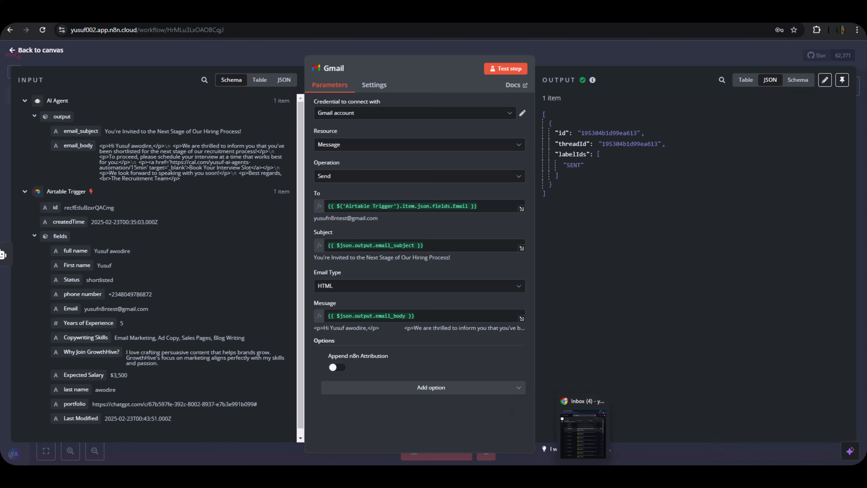
Reload Gmail, open the 'You're Invited to the Next Stage' email and follow its Book Your Interview Slot link.
{"action": "left_click", "coordinate": [584, 450]}
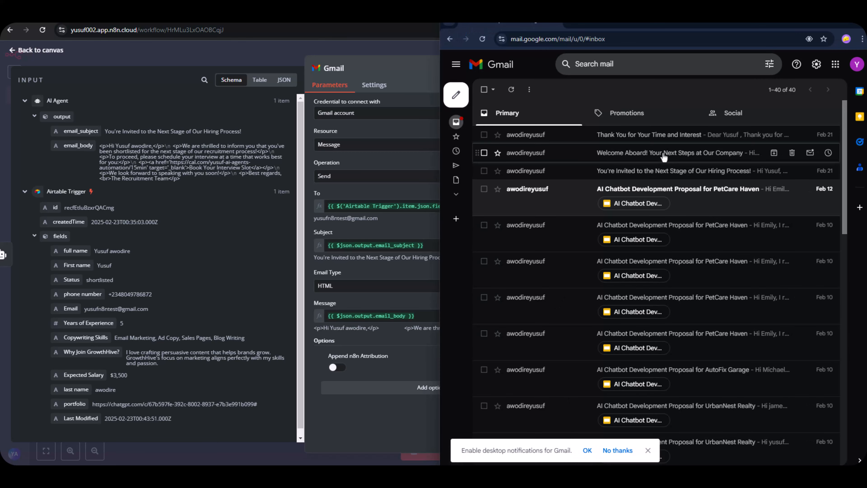
{"action": "left_click", "coordinate": [485, 43]}
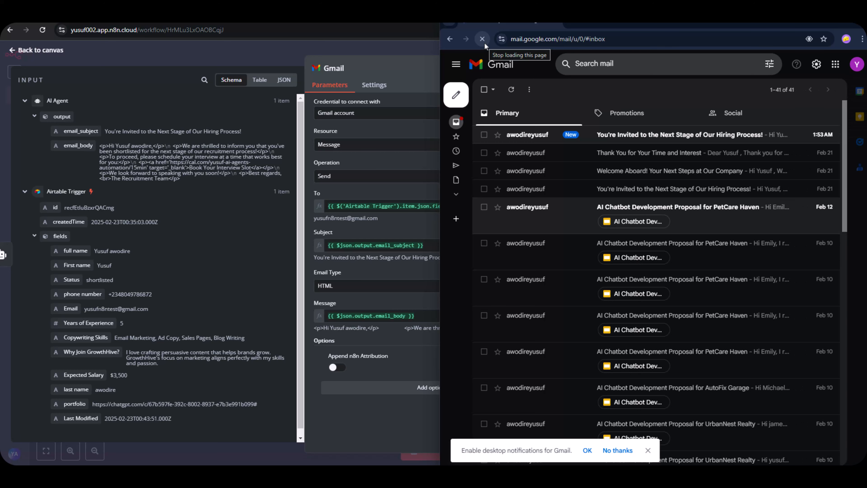
{"action": "left_click", "coordinate": [687, 136]}
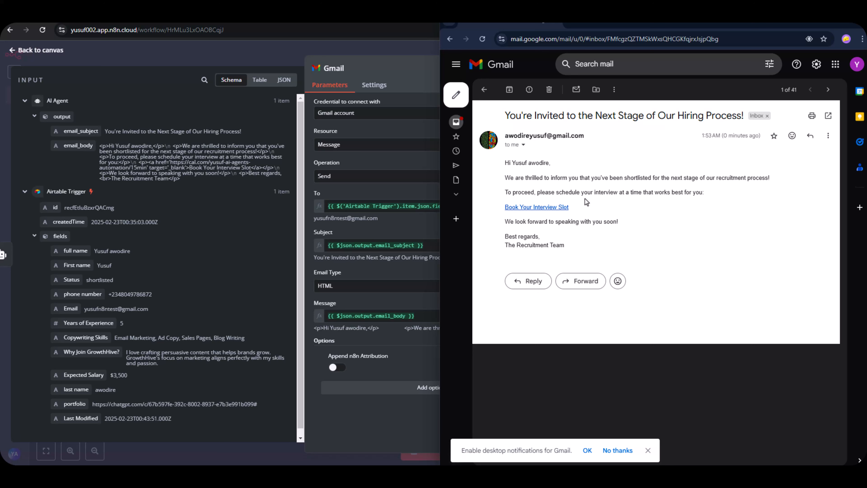
{"action": "left_click", "coordinate": [547, 209]}
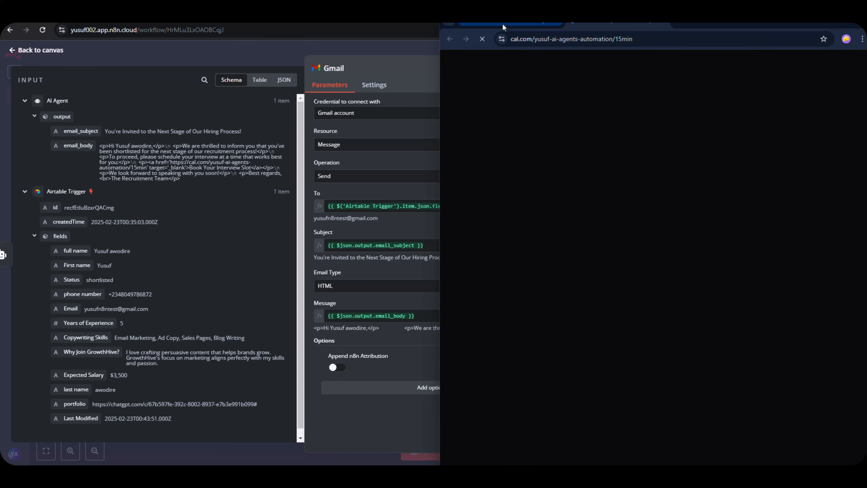
Review the time slots on Cal.com's 20-minute consultation page, then return to the invitation email.
{"action": "left_click", "coordinate": [503, 24]}
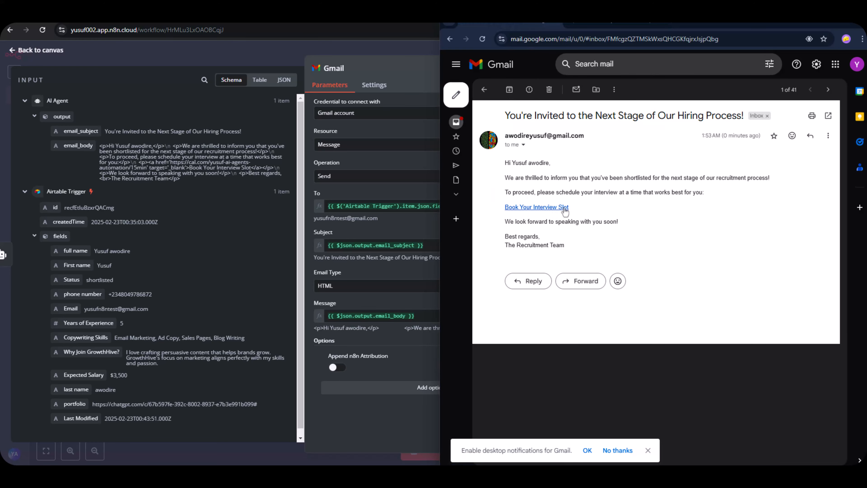
{"action": "left_click", "coordinate": [593, 25]}
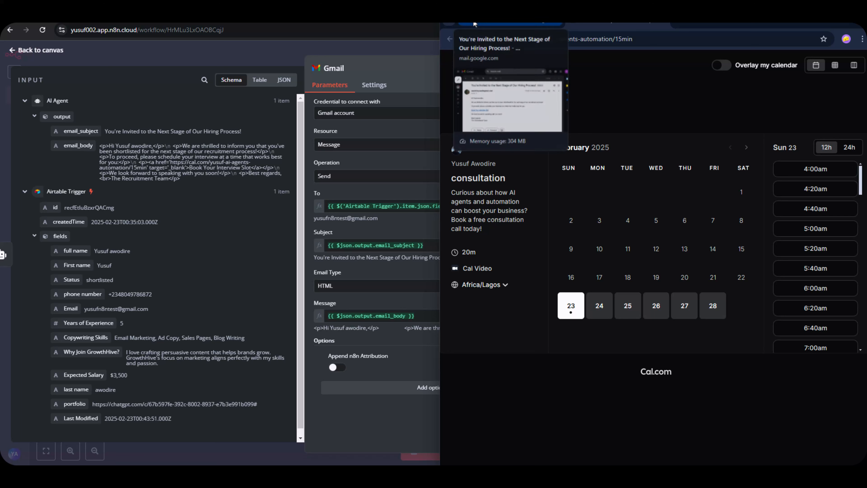
{"action": "scroll", "coordinate": [815, 256], "scroll_direction": "down", "scroll_amount": 20}
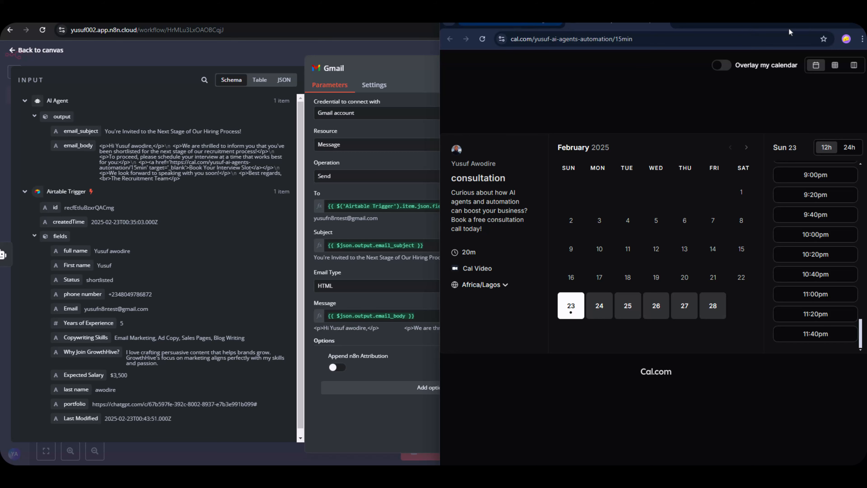
{"action": "left_click", "coordinate": [523, 25]}
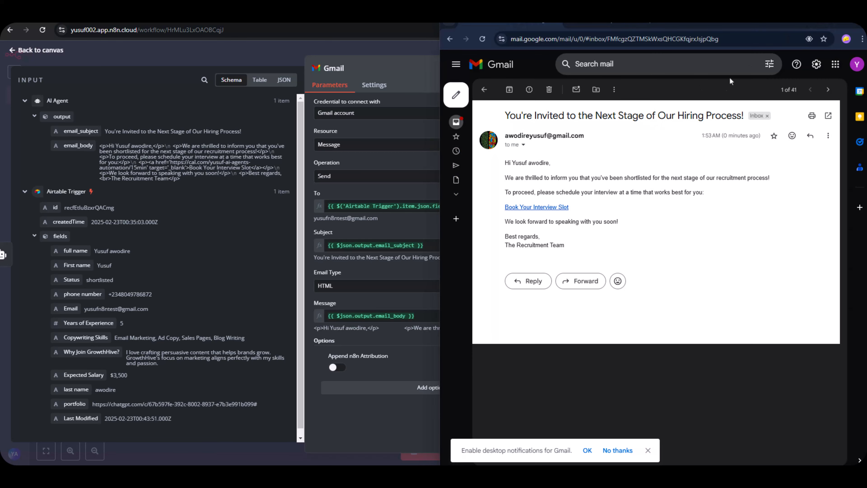
Return to n8n, close the Gmail node and shift the whole workflow left.
{"action": "left_click", "coordinate": [820, 21]}
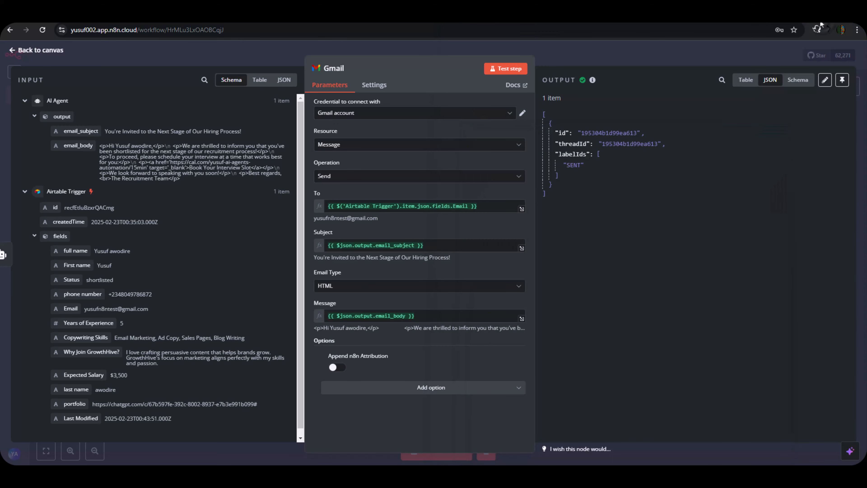
{"action": "left_click", "coordinate": [653, 55]}
{"action": "left_click_drag", "start_coordinate": [208, 137], "coordinate": [706, 425]}
{"action": "left_click_drag", "start_coordinate": [455, 250], "coordinate": [373, 249]}
{"action": "left_click", "coordinate": [518, 274]}
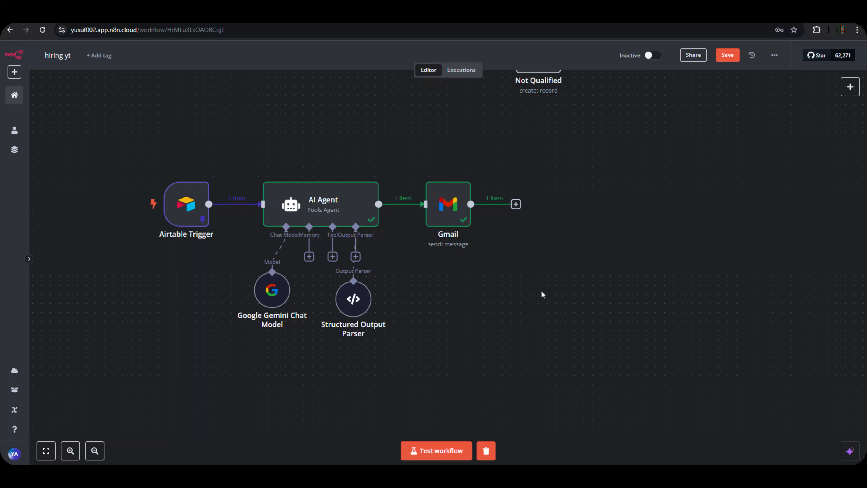
Save the workflow and align the Gemini Chat Model and Structured Output Parser nodes under the AI Agent.
{"action": "mouse_move", "coordinate": [643, 474]}
{"action": "left_click", "coordinate": [278, 116]}
{"action": "left_click", "coordinate": [215, 108]}
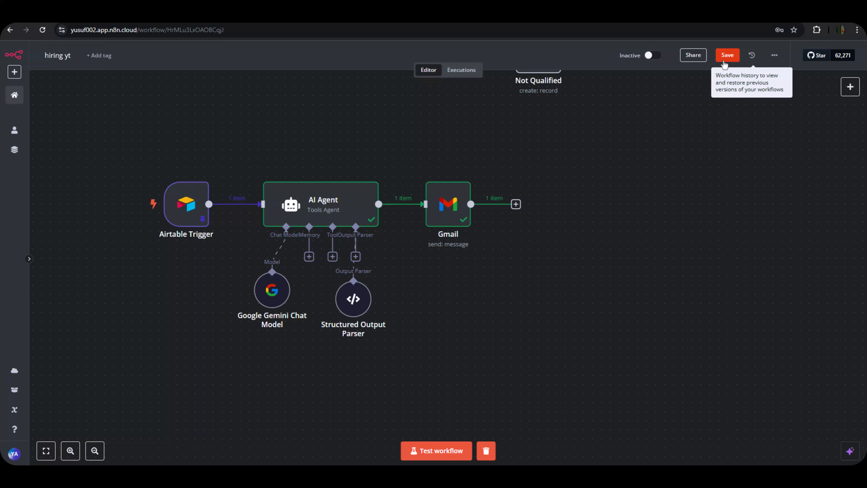
{"action": "left_click", "coordinate": [727, 55]}
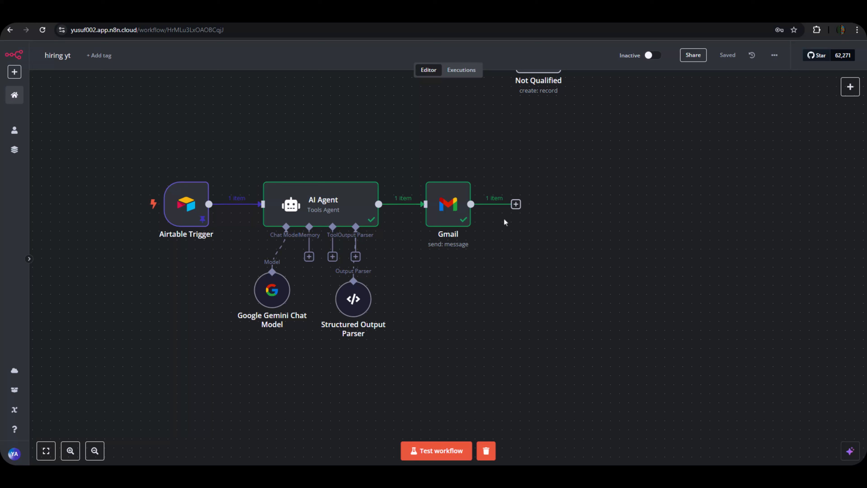
{"action": "left_click_drag", "start_coordinate": [278, 293], "coordinate": [270, 283]}
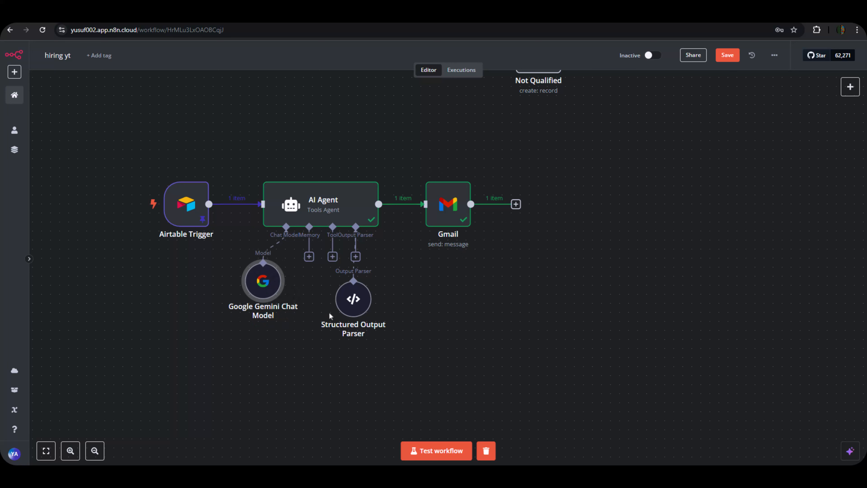
{"action": "left_click_drag", "start_coordinate": [355, 304], "coordinate": [355, 286]}
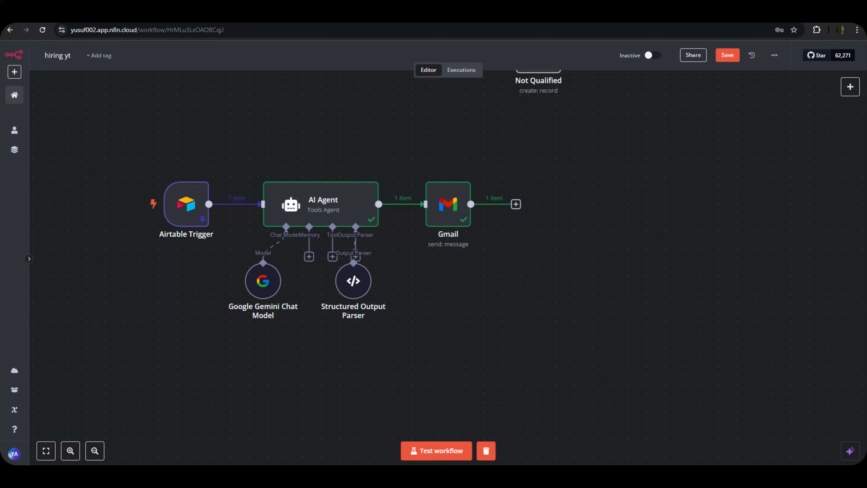
{"action": "left_click", "coordinate": [215, 18]}
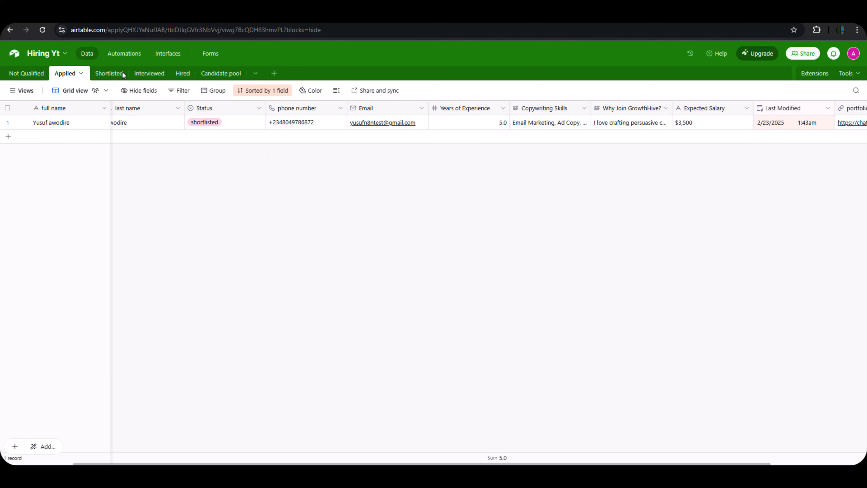
{"action": "left_click", "coordinate": [106, 74]}
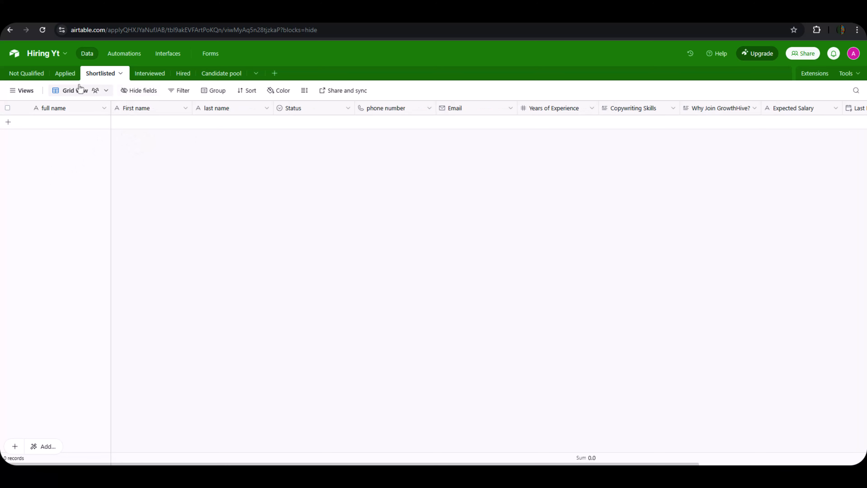
{"action": "left_click", "coordinate": [65, 74]}
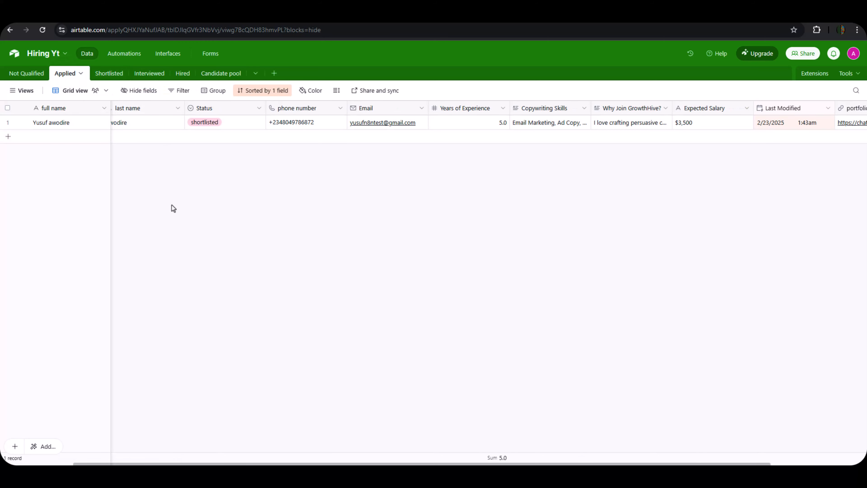
{"action": "left_click", "coordinate": [114, 74]}
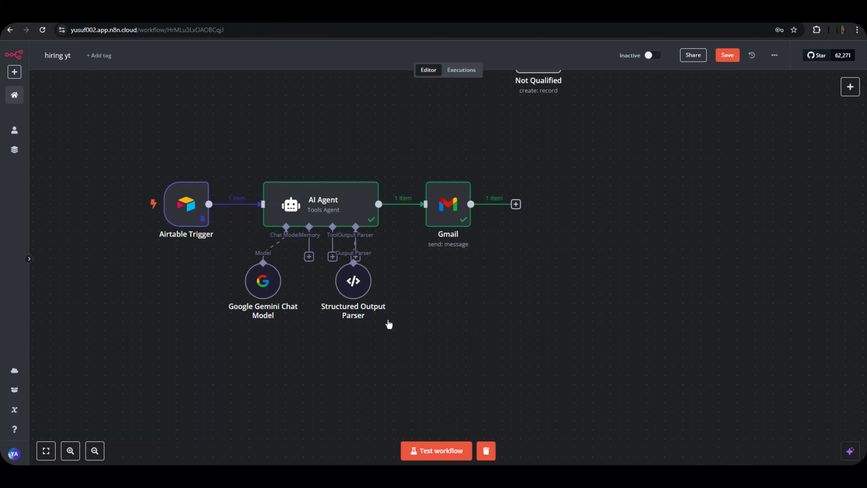
Save the workflow and add an Airtable 'Create a record' step after the Gmail node.
{"action": "left_click", "coordinate": [727, 55]}
{"action": "left_click", "coordinate": [516, 204]}
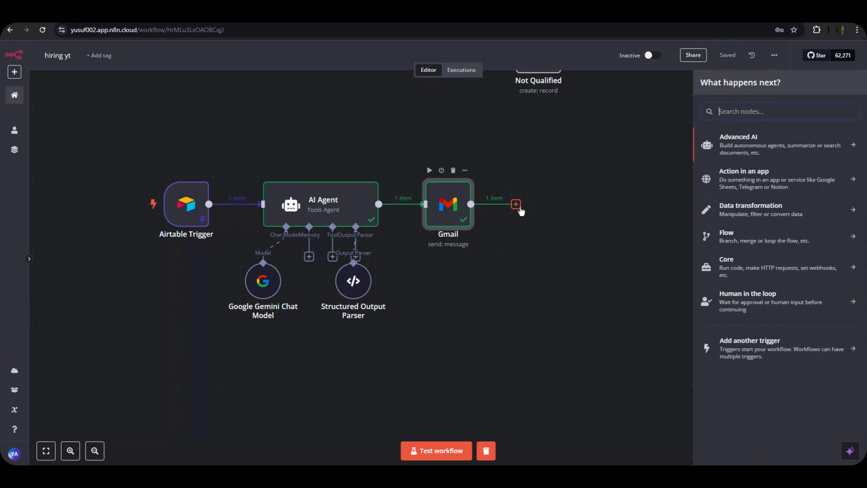
{"action": "type", "text": "cre"}
{"action": "key", "text": "BackSpace"}
{"action": "key", "text": "BackSpace"}
{"action": "key", "text": "BackSpace"}
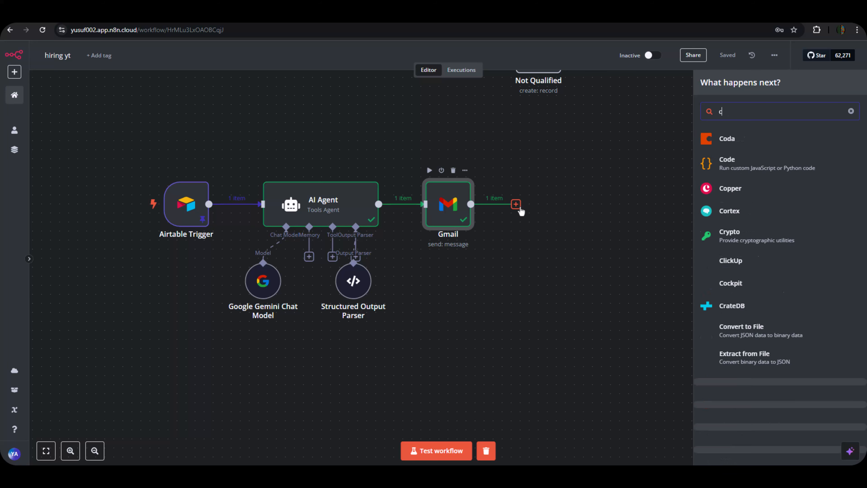
{"action": "type", "text": "airta"}
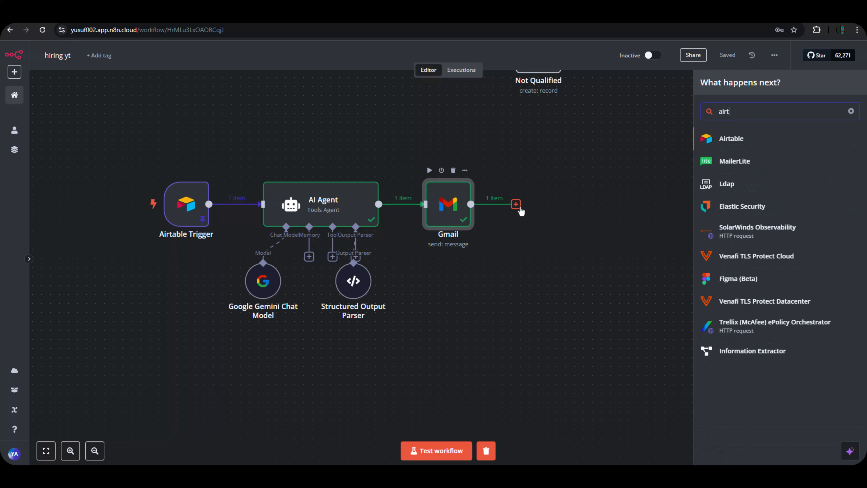
{"action": "left_click", "coordinate": [726, 140]}
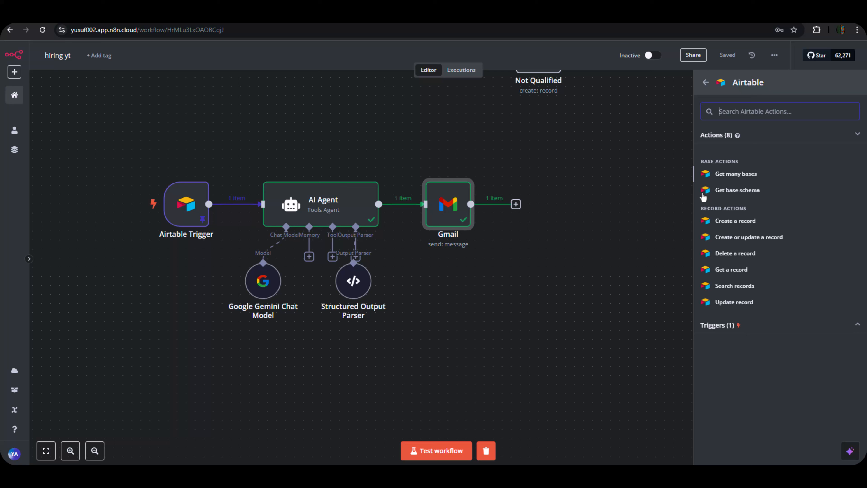
{"action": "left_click", "coordinate": [733, 225]}
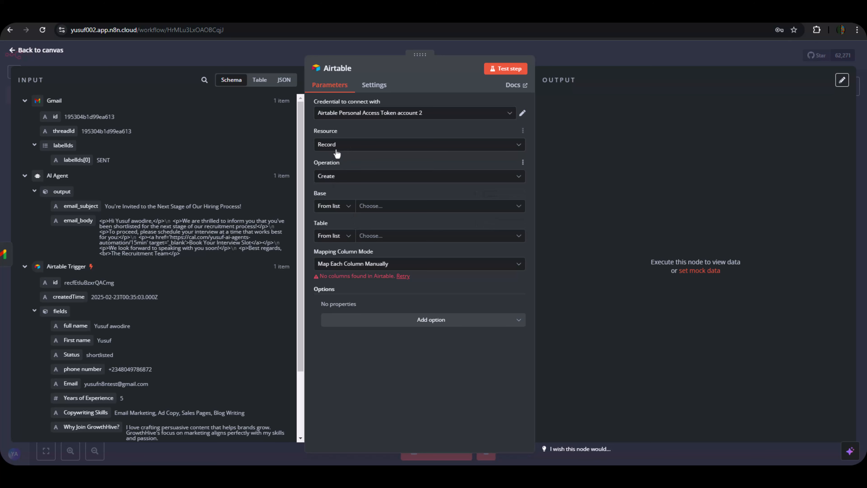
Point the Airtable node at the Hiring Yt base and its Shortlisted table.
{"action": "left_click", "coordinate": [372, 205]}
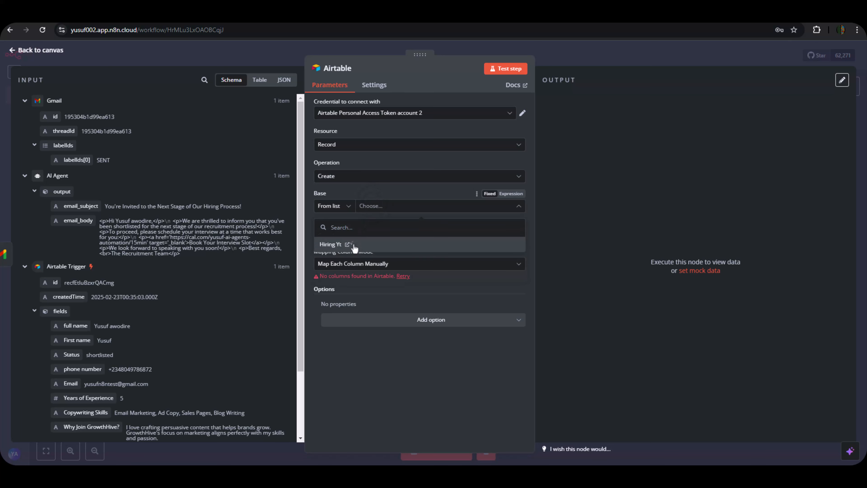
{"action": "left_click", "coordinate": [353, 244]}
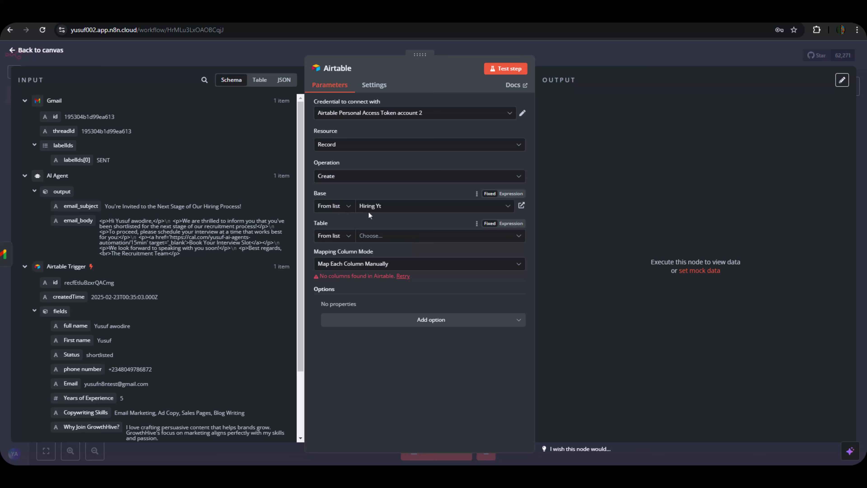
{"action": "left_click", "coordinate": [387, 239]}
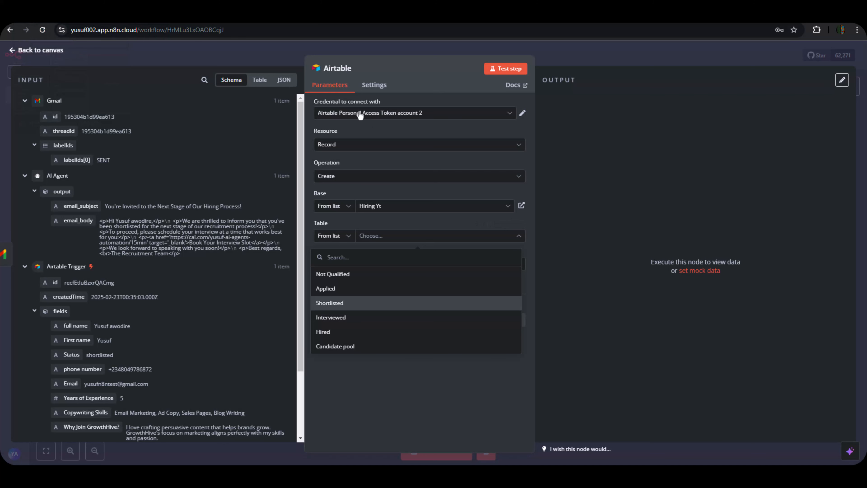
{"action": "left_click", "coordinate": [322, 303]}
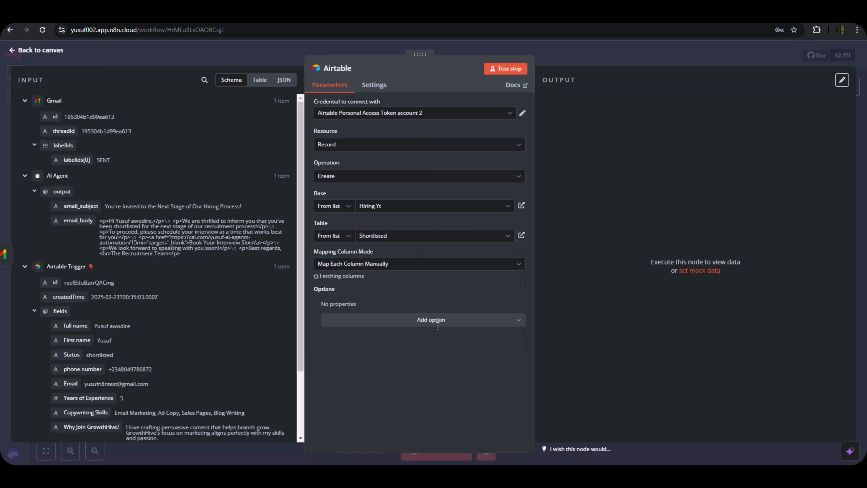
Drag the trigger's full name, First name, last name, Status and phone number into the matching Shortlisted fields.
{"action": "scroll", "coordinate": [420, 362], "scroll_direction": "down", "scroll_amount": 1}
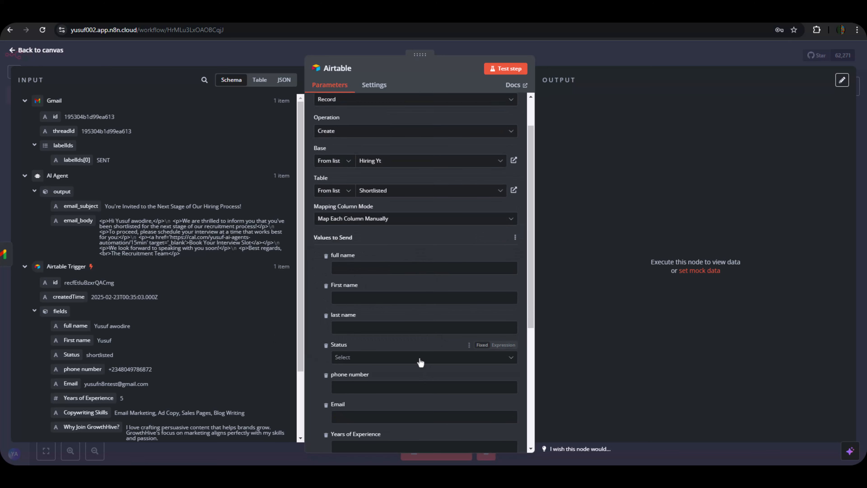
{"action": "scroll", "coordinate": [421, 356], "scroll_direction": "down", "scroll_amount": 5}
{"action": "scroll", "coordinate": [413, 347], "scroll_direction": "up", "scroll_amount": 3}
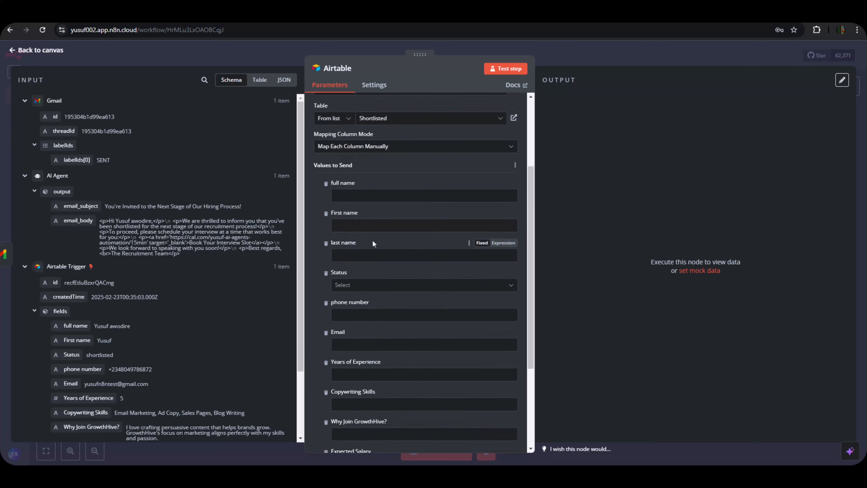
{"action": "scroll", "coordinate": [85, 188], "scroll_direction": "down", "scroll_amount": 3}
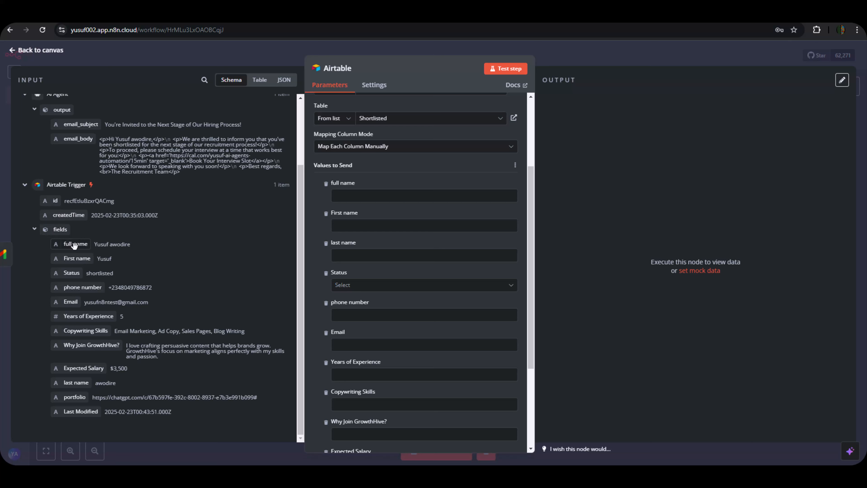
{"action": "left_click_drag", "start_coordinate": [75, 244], "coordinate": [365, 203]}
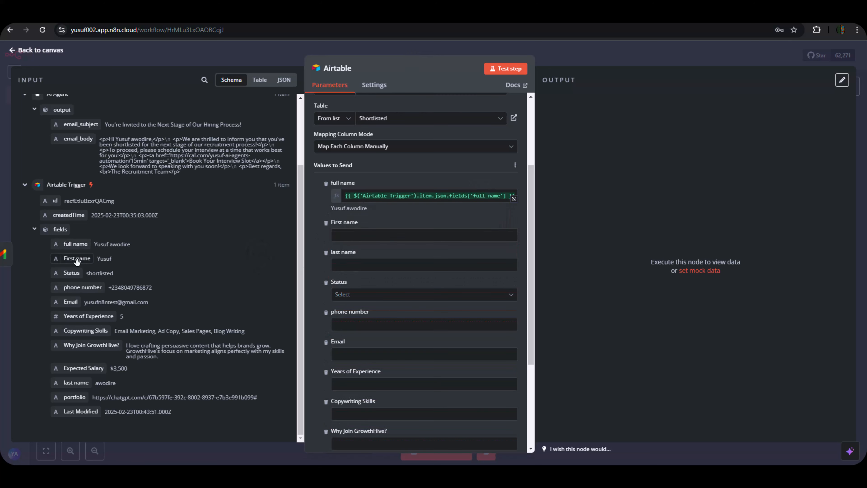
{"action": "left_click_drag", "start_coordinate": [76, 260], "coordinate": [383, 234]}
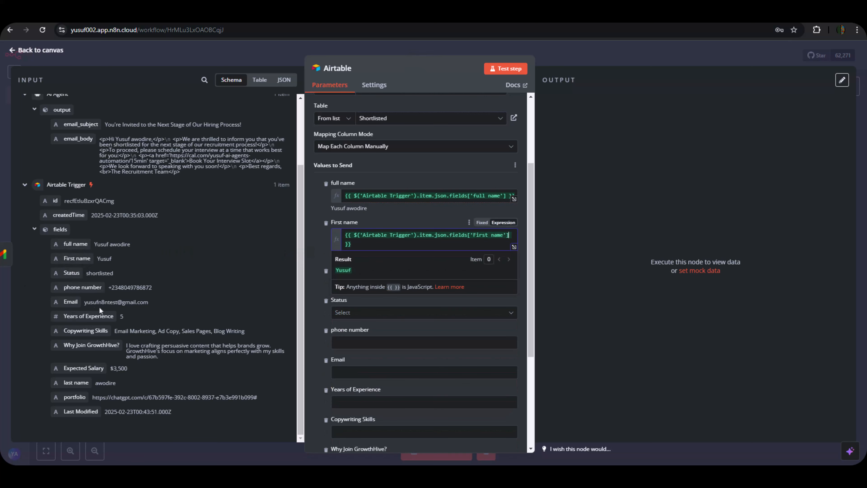
{"action": "left_click", "coordinate": [315, 289]}
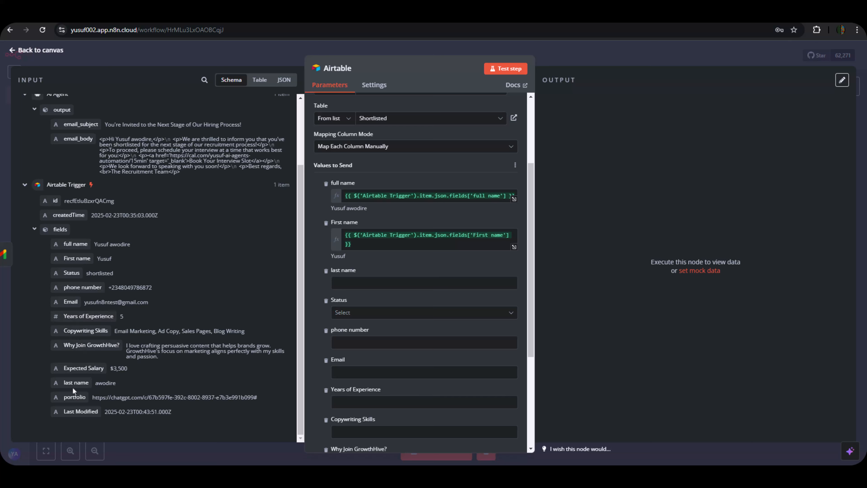
{"action": "left_click_drag", "start_coordinate": [76, 383], "coordinate": [357, 284]}
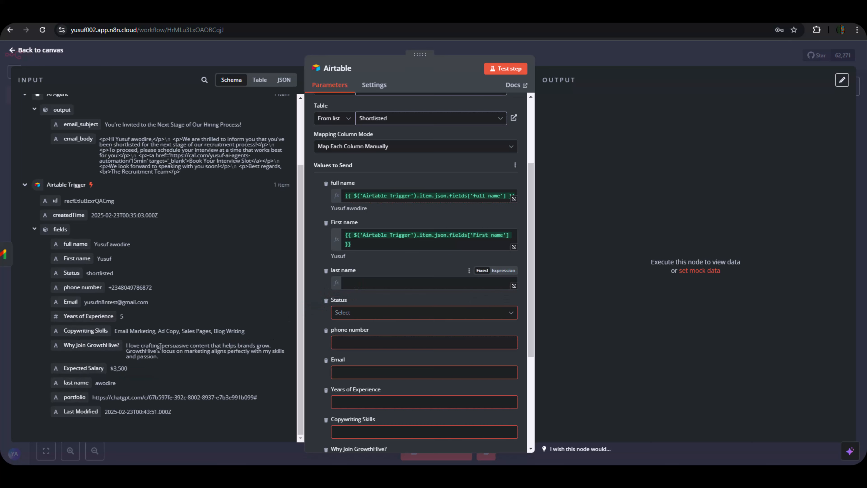
{"action": "left_click", "coordinate": [37, 308]}
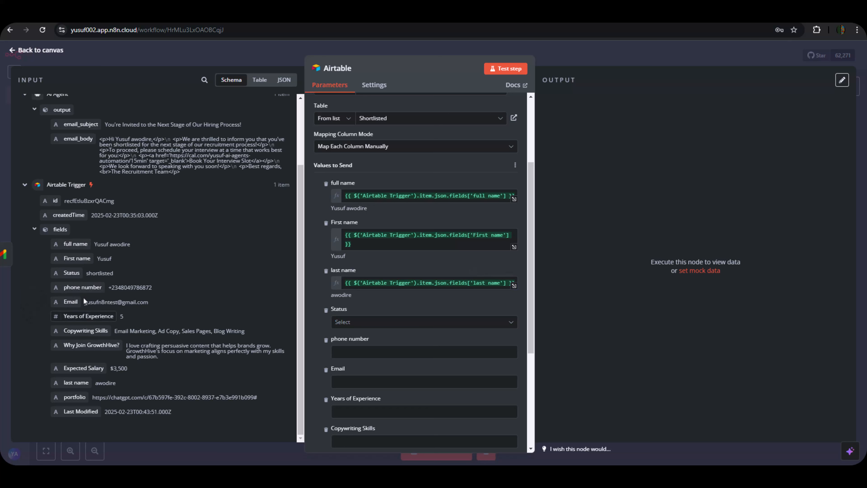
{"action": "left_click_drag", "start_coordinate": [68, 274], "coordinate": [345, 322]}
{"action": "left_click", "coordinate": [28, 298]}
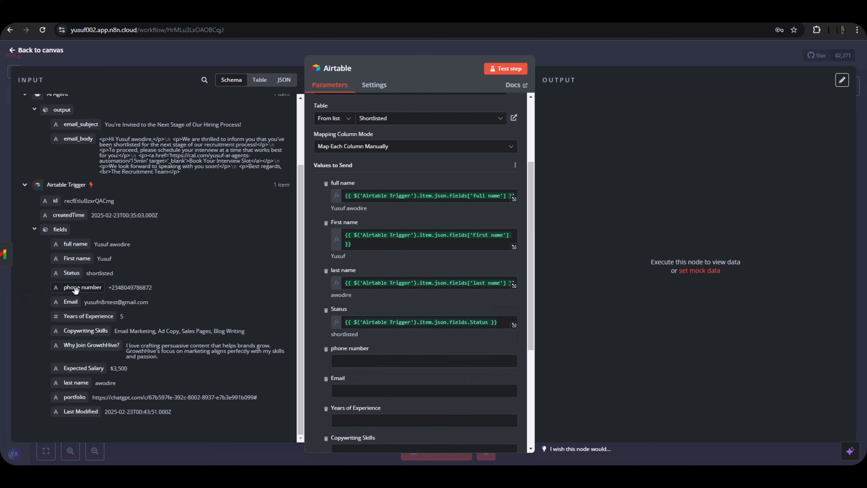
{"action": "left_click_drag", "start_coordinate": [82, 287], "coordinate": [334, 359]}
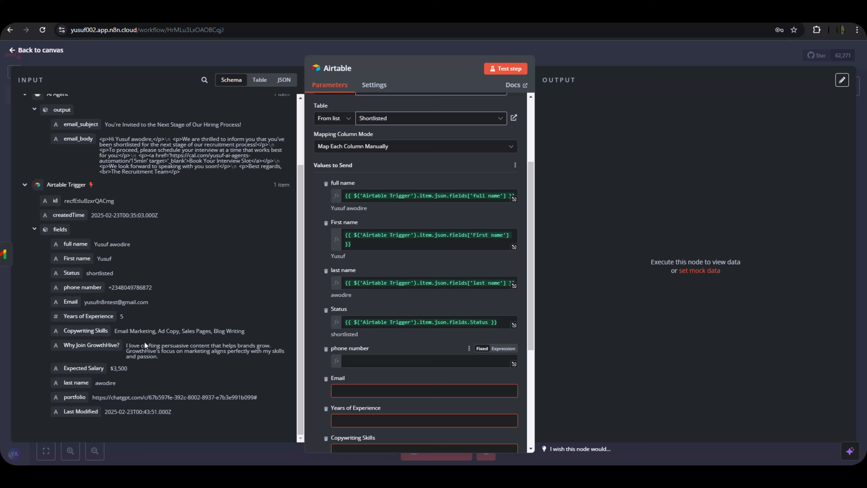
Map the trigger's Email and Years of Experience into their Shortlisted fields.
{"action": "left_click", "coordinate": [38, 335]}
{"action": "scroll", "coordinate": [417, 346], "scroll_direction": "down", "scroll_amount": 3}
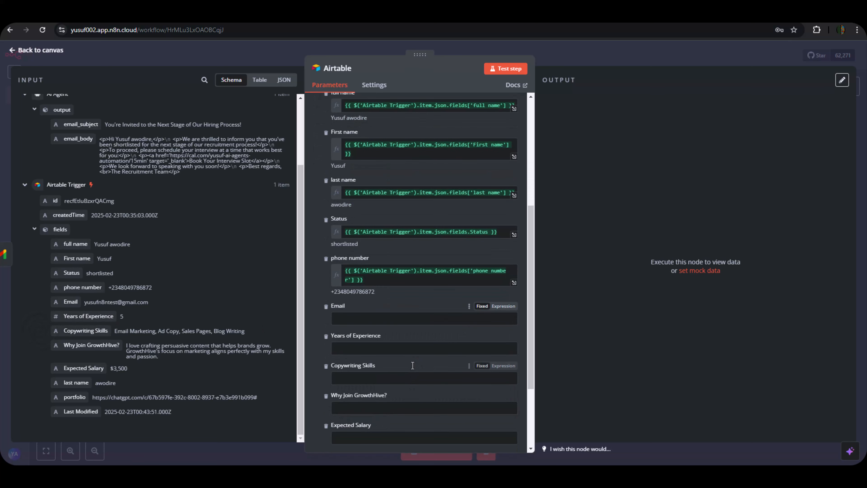
{"action": "left_click_drag", "start_coordinate": [71, 301], "coordinate": [349, 322]}
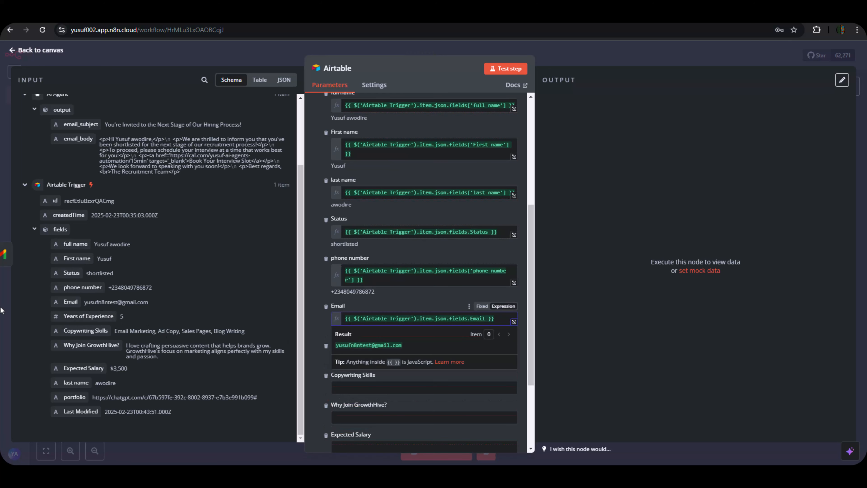
{"action": "left_click", "coordinate": [32, 306]}
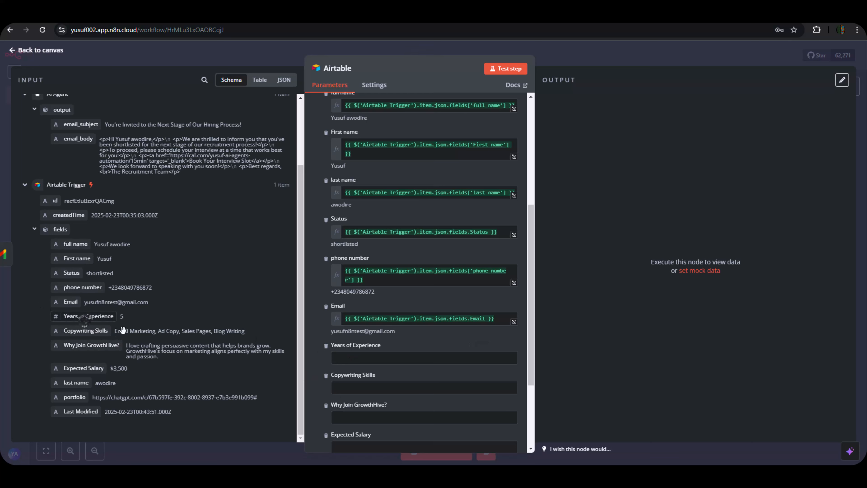
{"action": "left_click_drag", "start_coordinate": [83, 318], "coordinate": [380, 361]}
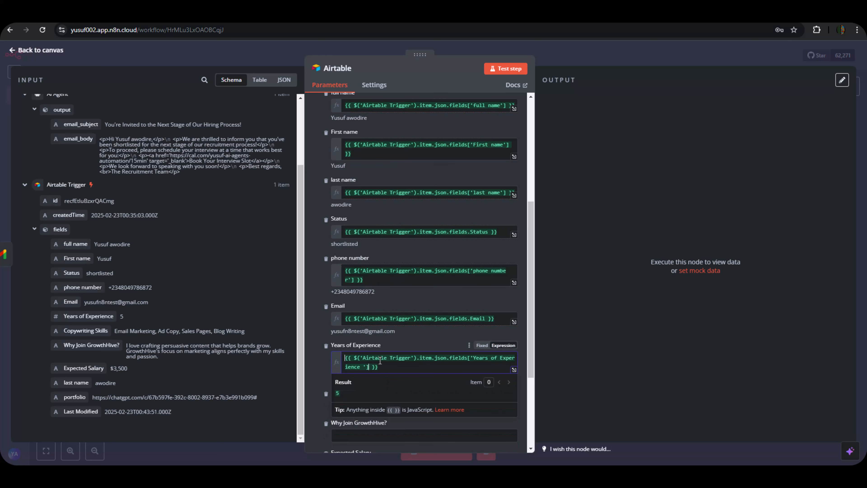
{"action": "left_click", "coordinate": [312, 379]}
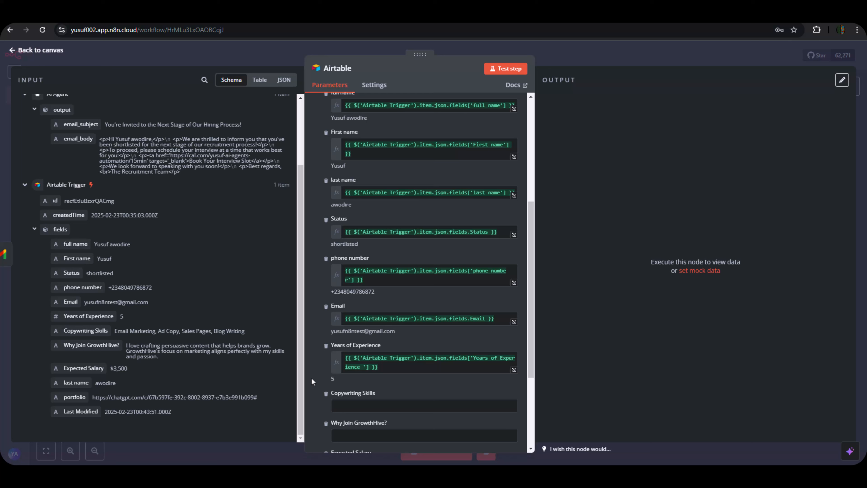
Map Copywriting Skills, Why Join GrowthHive?, Expected Salary and portfolio, then bring up the Airtable base.
{"action": "scroll", "coordinate": [374, 345], "scroll_direction": "down", "scroll_amount": 1}
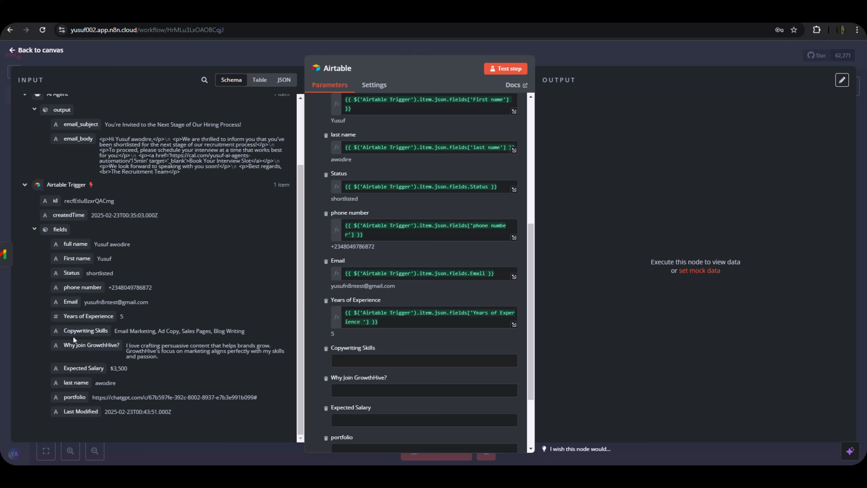
{"action": "left_click_drag", "start_coordinate": [74, 338], "coordinate": [359, 362]}
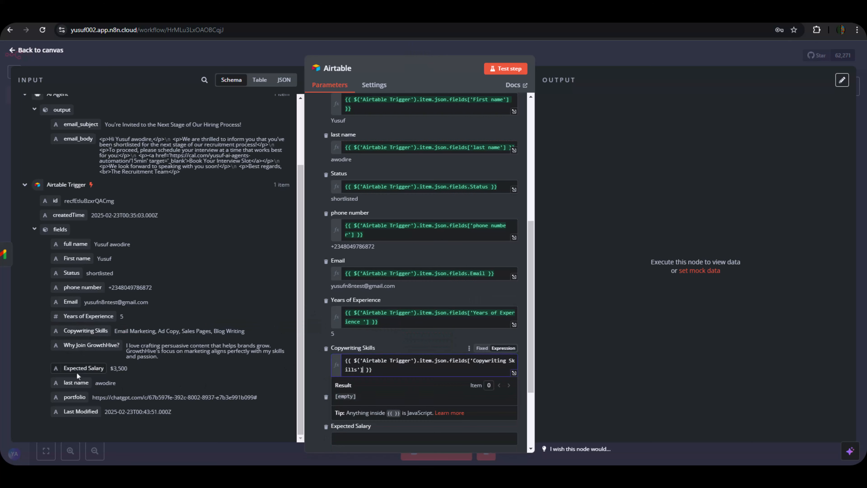
{"action": "left_click_drag", "start_coordinate": [78, 346], "coordinate": [369, 410]}
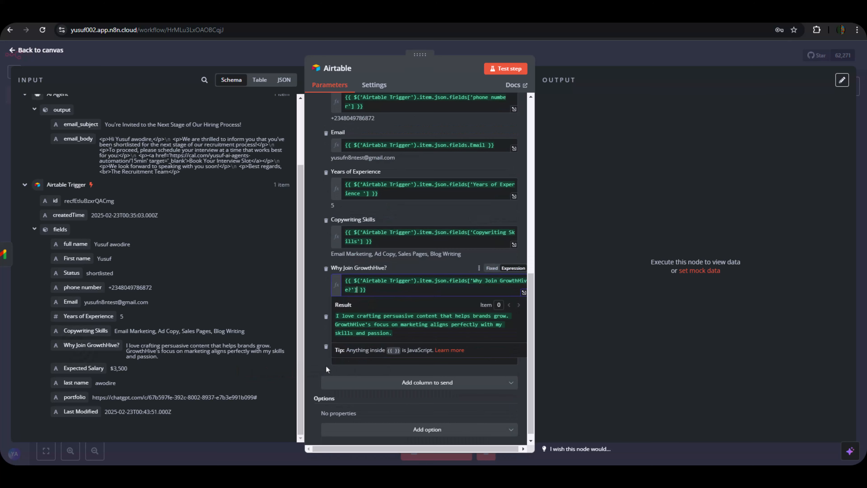
{"action": "left_click", "coordinate": [320, 364]}
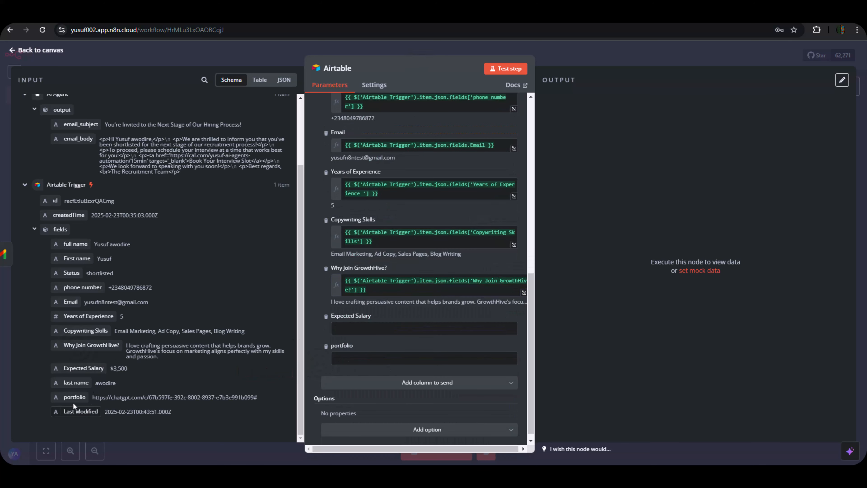
{"action": "left_click_drag", "start_coordinate": [74, 373], "coordinate": [364, 322]}
{"action": "left_click_drag", "start_coordinate": [64, 398], "coordinate": [365, 379]}
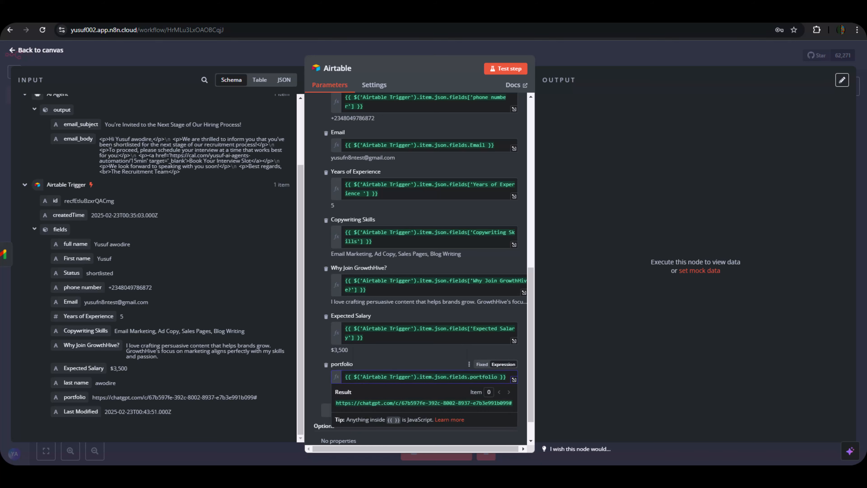
{"action": "left_click", "coordinate": [290, 14]}
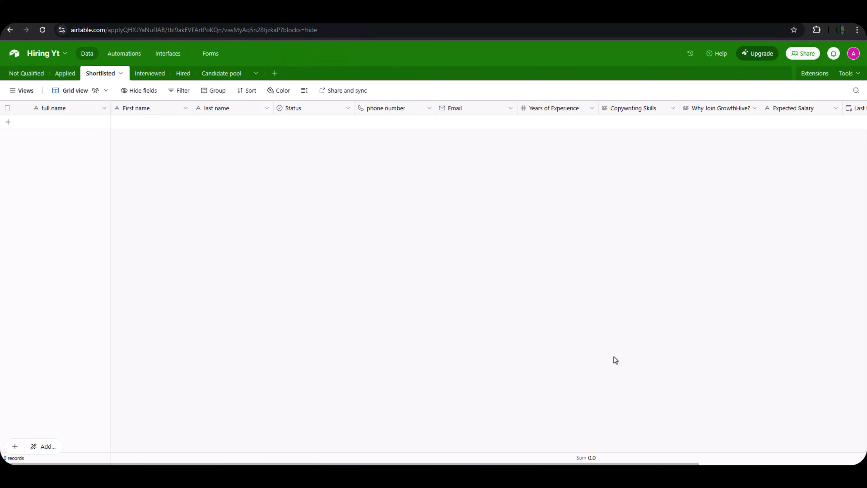
Look over the Shortlisted portfolio field and the add-field popup without changing anything, then return to n8n.
{"action": "left_click_drag", "start_coordinate": [568, 463], "coordinate": [736, 463]}
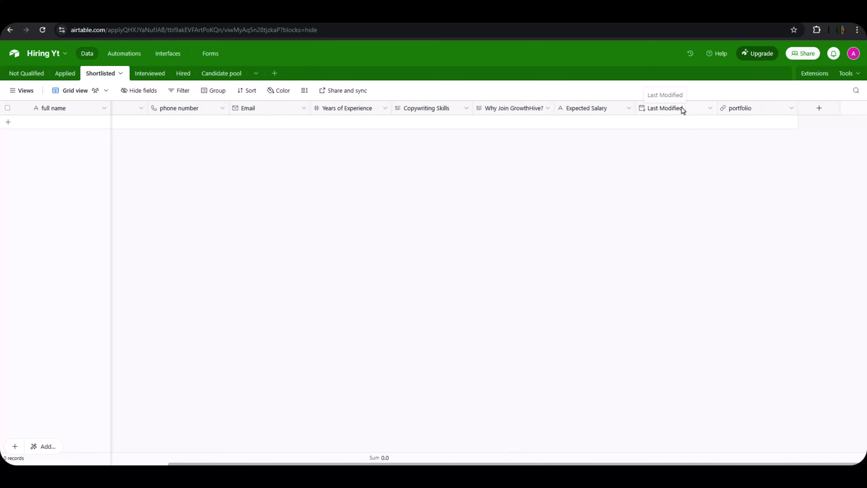
{"action": "double_click", "coordinate": [737, 108]}
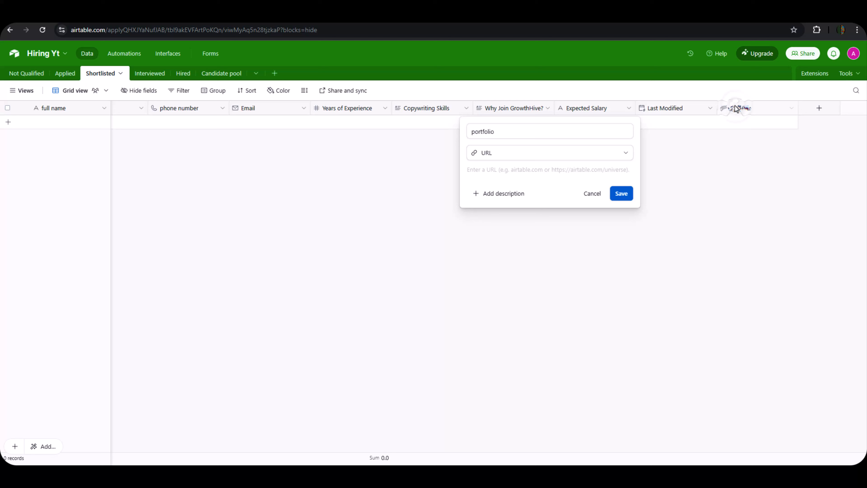
{"action": "left_click", "coordinate": [768, 212]}
{"action": "left_click", "coordinate": [819, 109]}
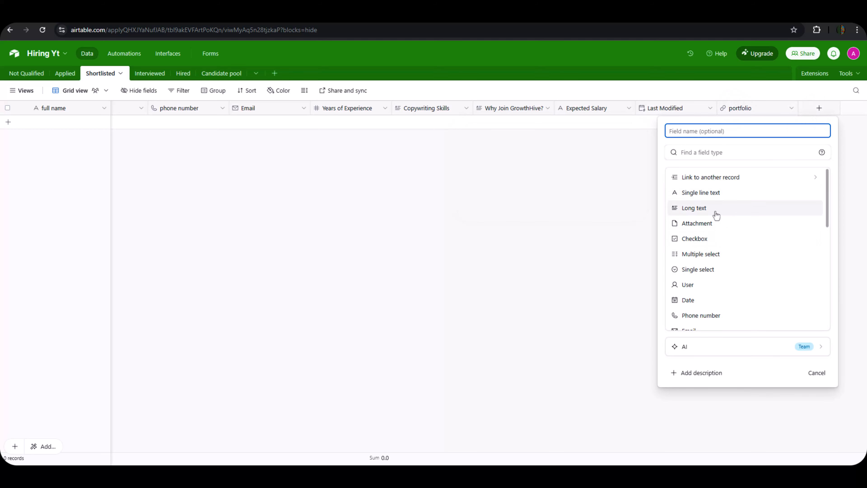
{"action": "scroll", "coordinate": [719, 248], "scroll_direction": "down", "scroll_amount": 2}
{"action": "scroll", "coordinate": [718, 246], "scroll_direction": "up", "scroll_amount": 2}
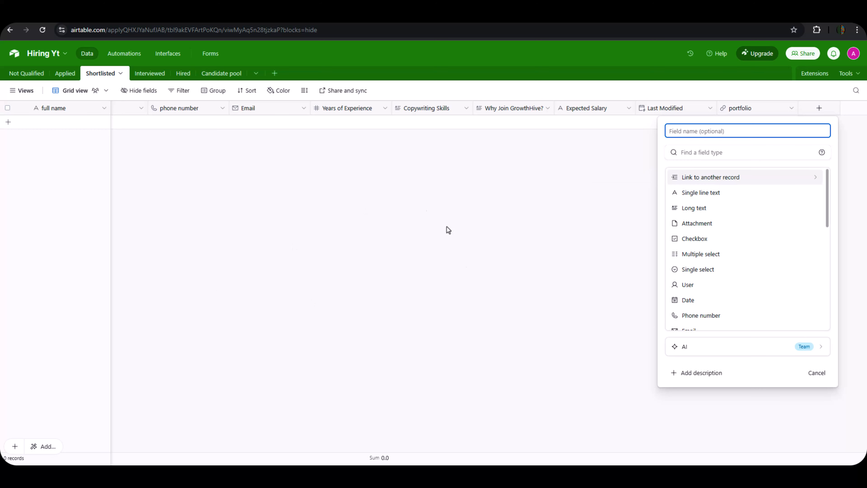
{"action": "left_click", "coordinate": [461, 264]}
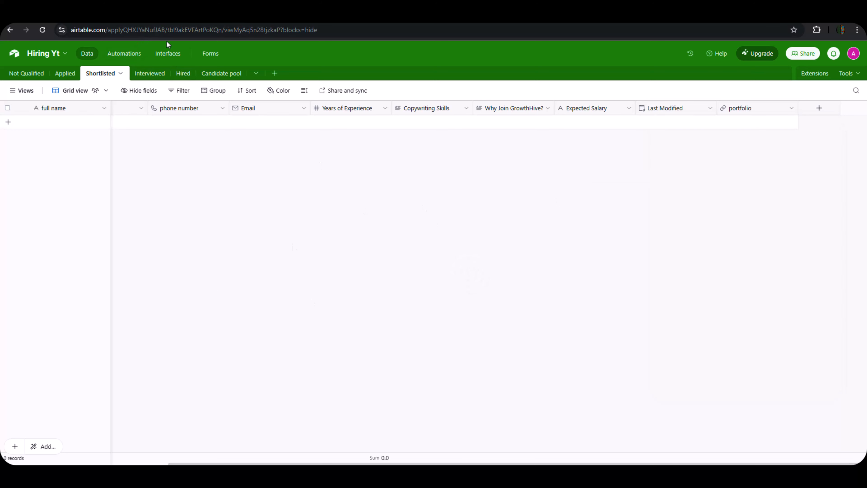
{"action": "left_click", "coordinate": [48, 17]}
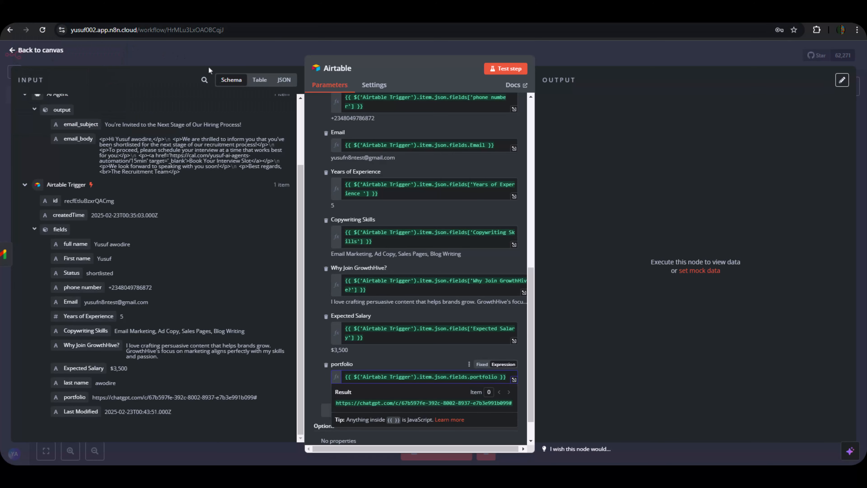
Test-run the Airtable create-record step to add the candidate to Shortlisted, then close the node.
{"action": "left_click", "coordinate": [599, 316]}
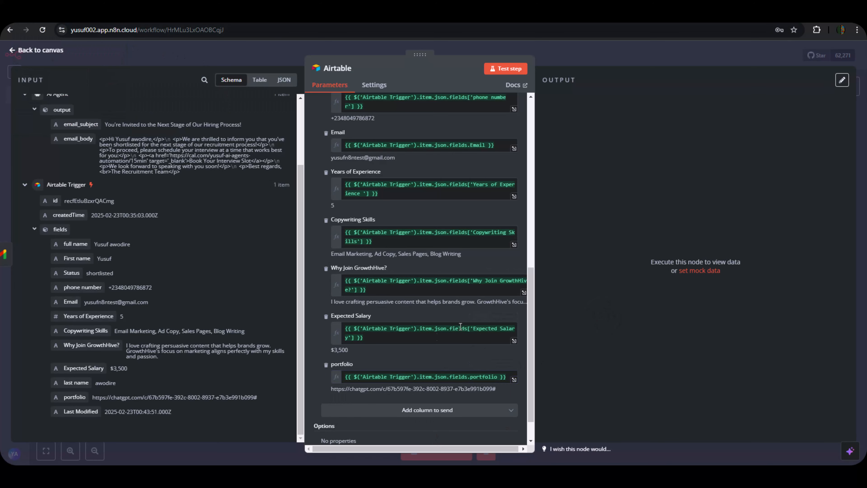
{"action": "scroll", "coordinate": [429, 342], "scroll_direction": "down", "scroll_amount": 2}
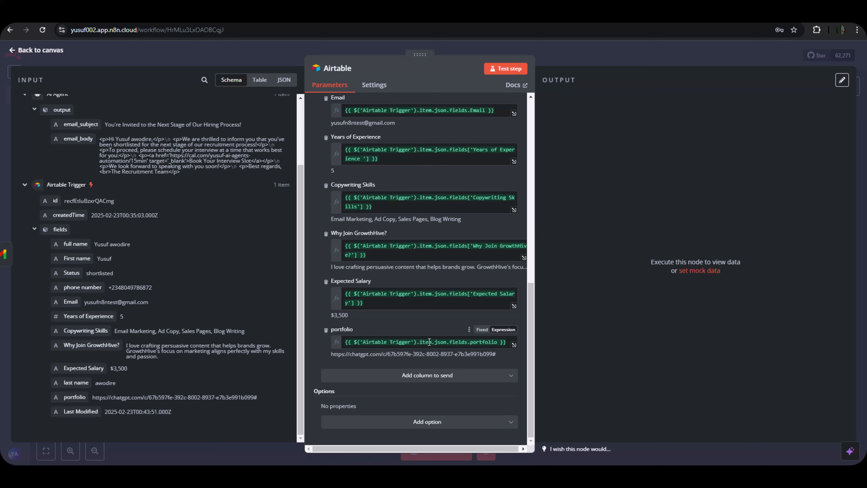
{"action": "scroll", "coordinate": [430, 342], "scroll_direction": "up", "scroll_amount": 10}
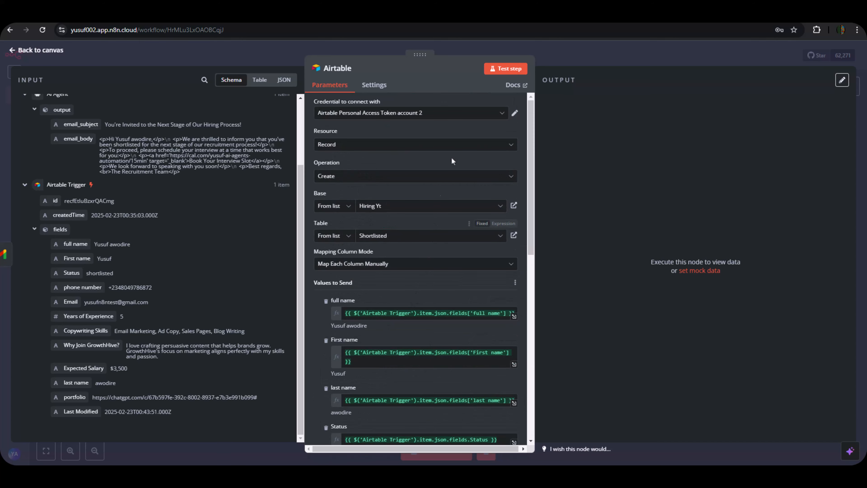
{"action": "left_click", "coordinate": [498, 71]}
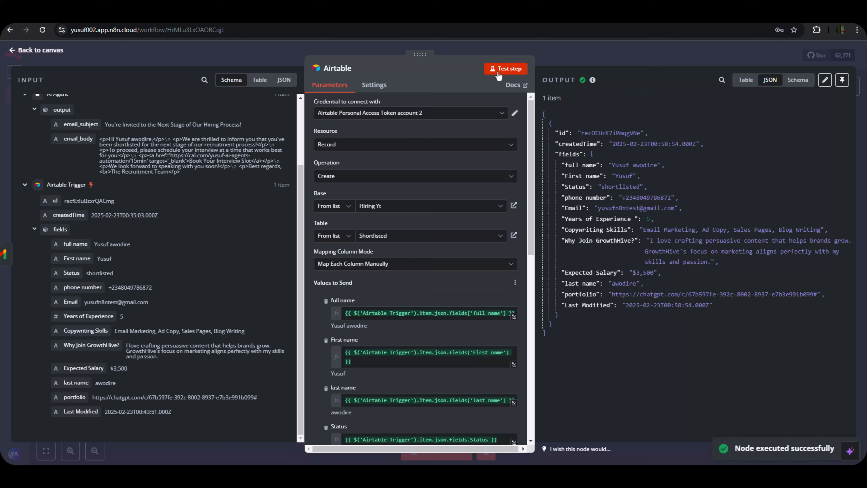
{"action": "left_click", "coordinate": [571, 60]}
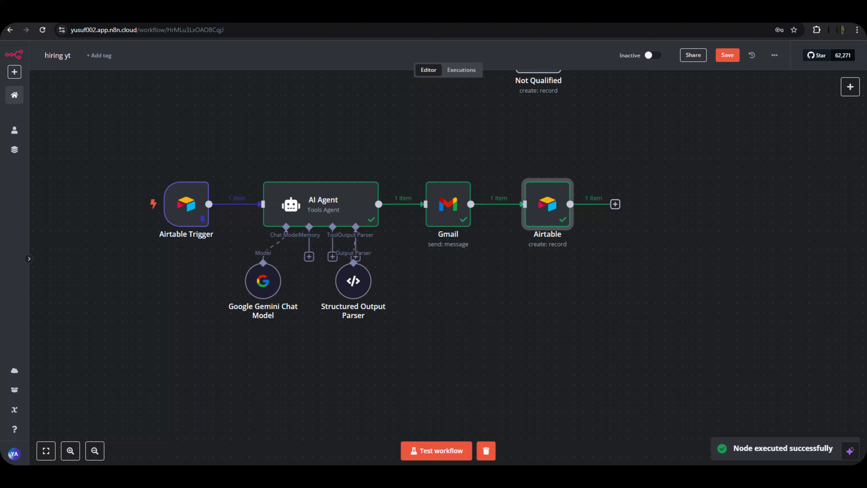
{"action": "left_click", "coordinate": [262, 17]}
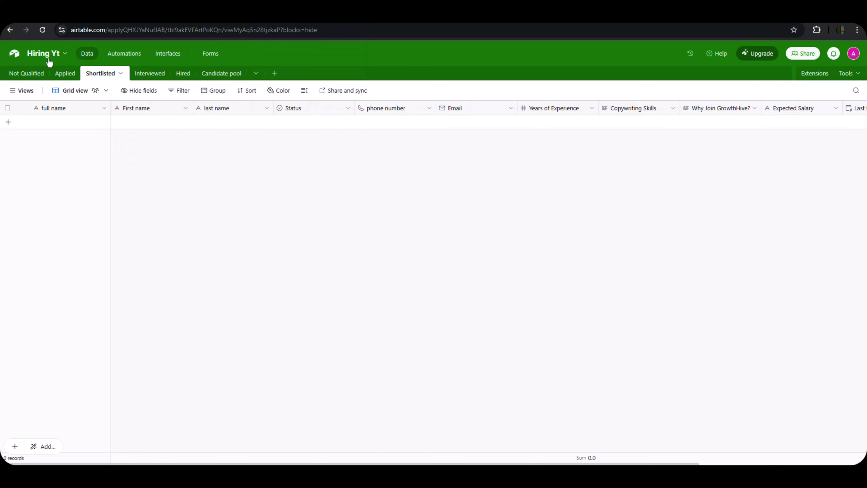
Reload the Airtable Shortlisted table to look for the new candidate record.
{"action": "left_click", "coordinate": [39, 31]}
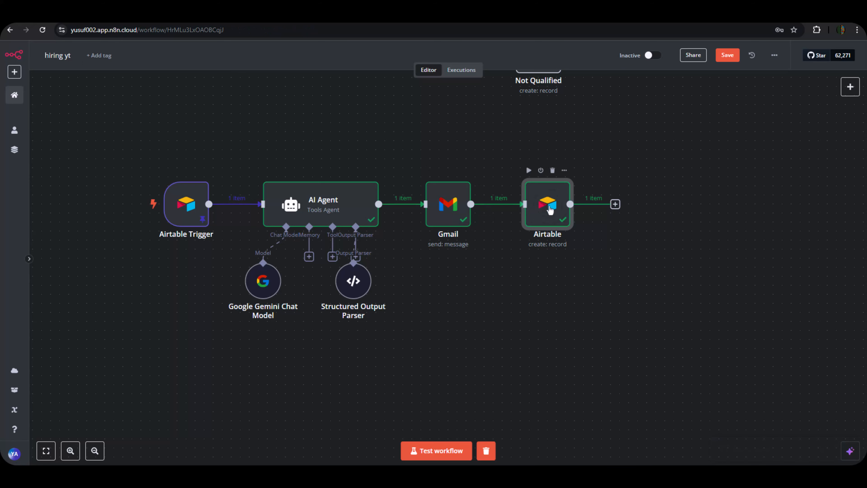
Open the create-record step and check the Applied and Shortlisted tables in Airtable.
{"action": "double_click", "coordinate": [550, 209]}
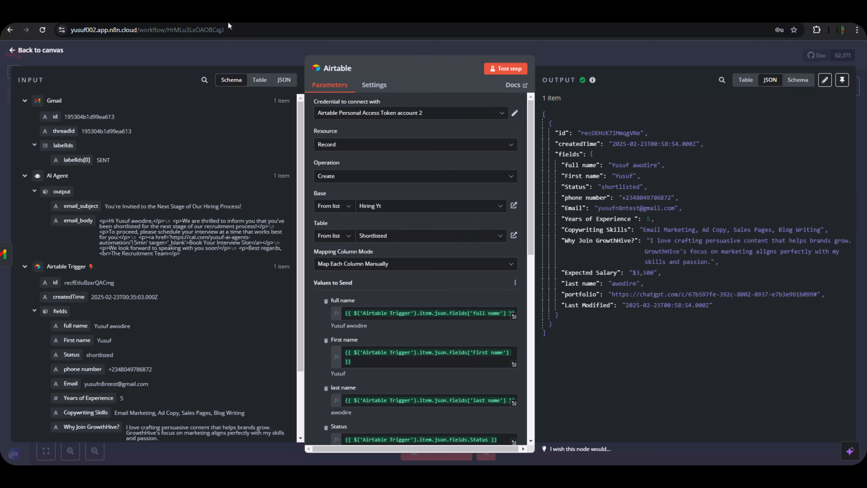
{"action": "left_click", "coordinate": [251, 15]}
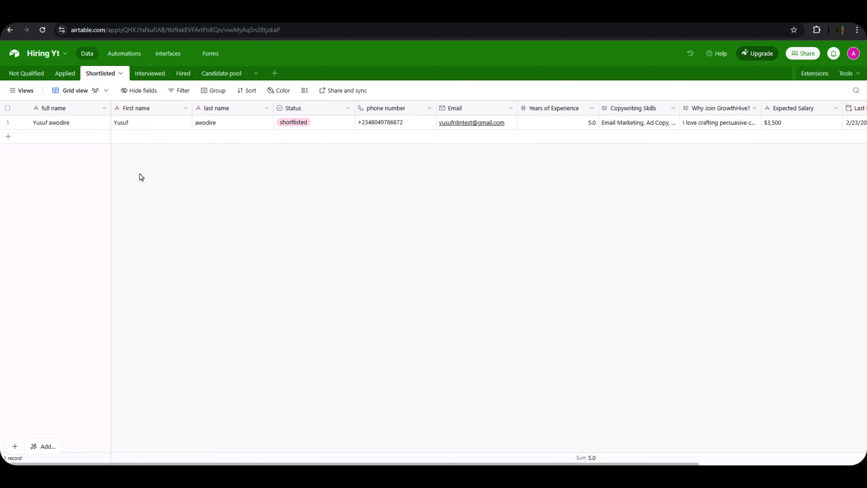
{"action": "left_click", "coordinate": [63, 74]}
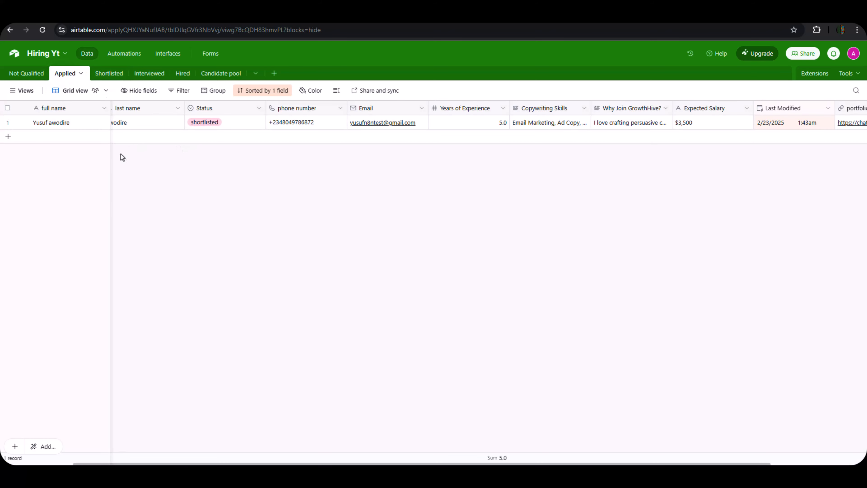
{"action": "scroll", "coordinate": [109, 160], "scroll_direction": "left", "scroll_amount": 3}
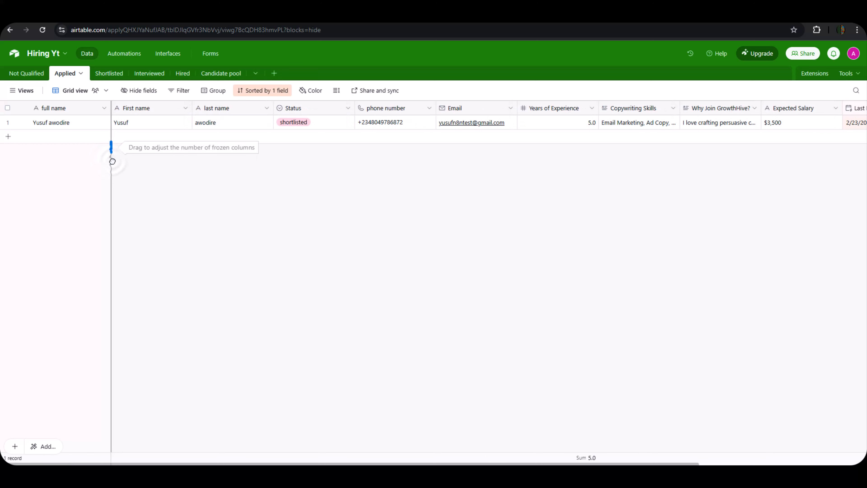
{"action": "left_click", "coordinate": [109, 73]}
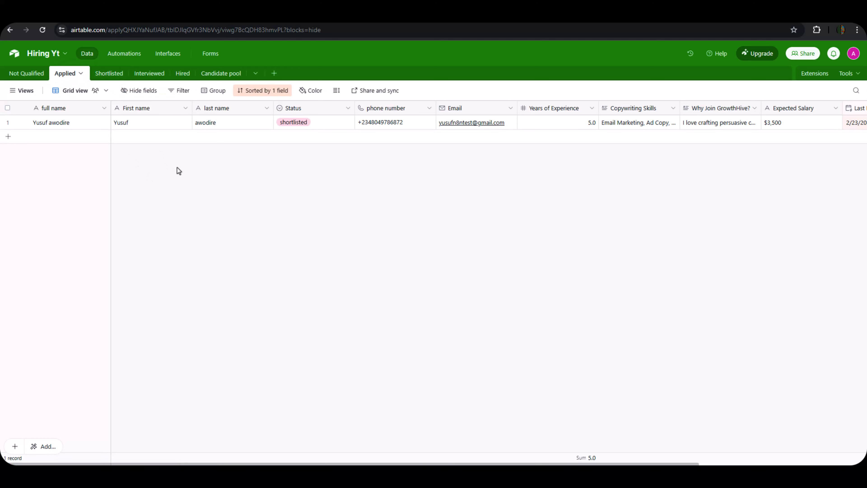
{"action": "left_click", "coordinate": [30, 16]}
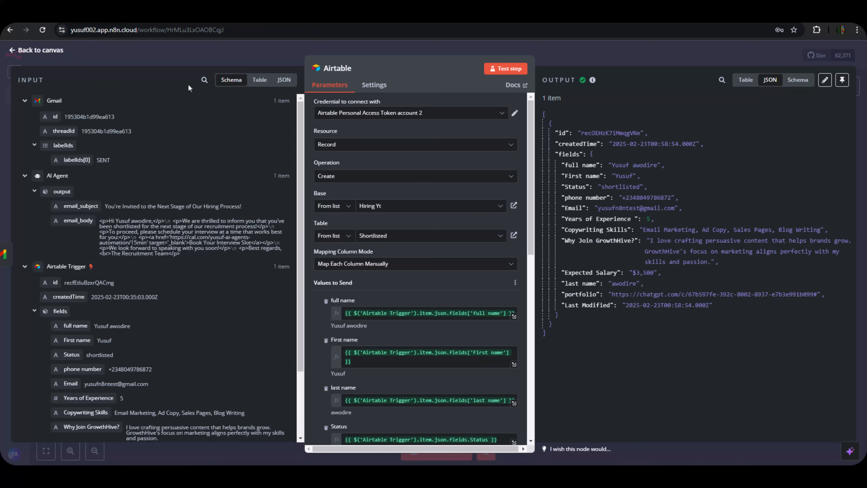
Close the node, select all nodes and shift the whole workflow left on the canvas.
{"action": "left_click", "coordinate": [590, 57]}
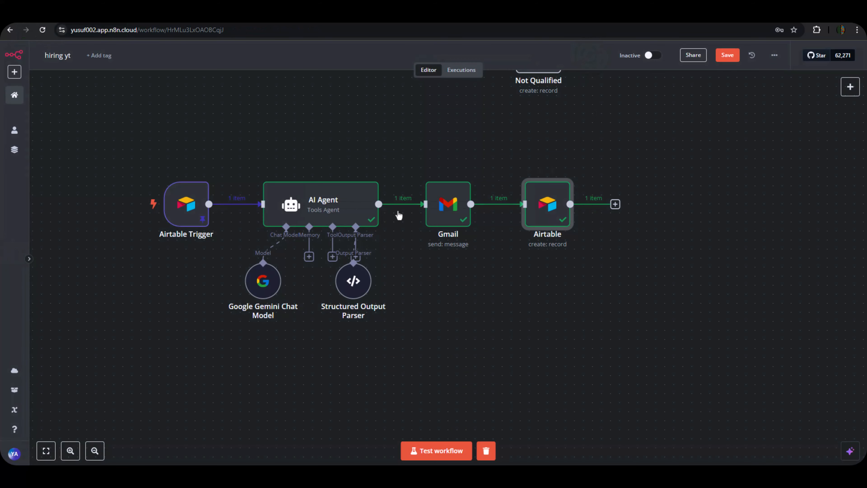
{"action": "left_click_drag", "start_coordinate": [120, 137], "coordinate": [745, 396]}
{"action": "left_click_drag", "start_coordinate": [485, 242], "coordinate": [391, 236]}
{"action": "left_click", "coordinate": [562, 295]}
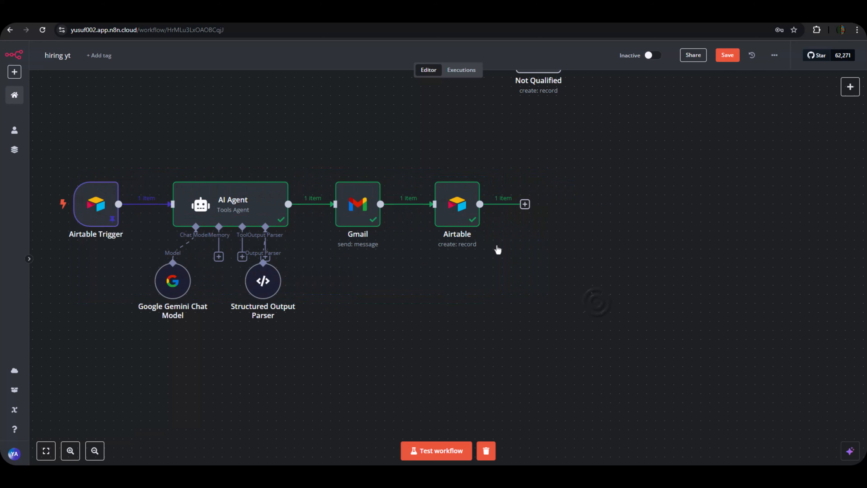
{"action": "left_click", "coordinate": [469, 206]}
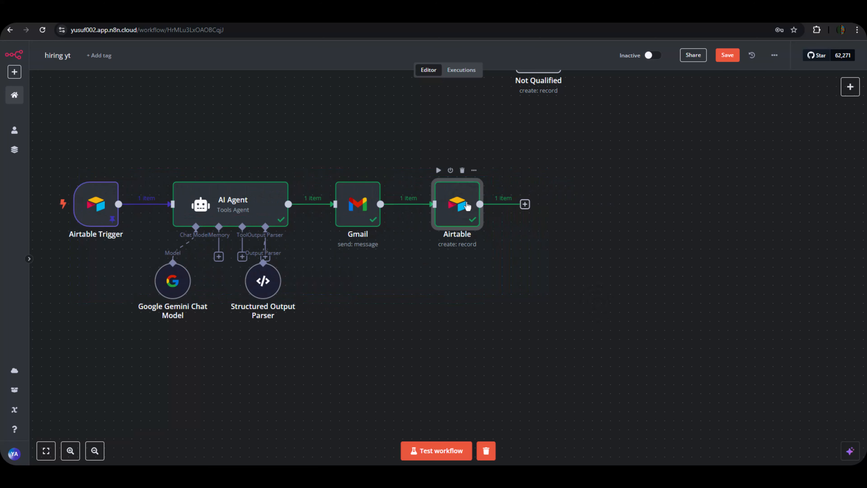
Rename the final Airtable create-record node to 'create shortlisted'.
{"action": "left_click", "coordinate": [474, 171]}
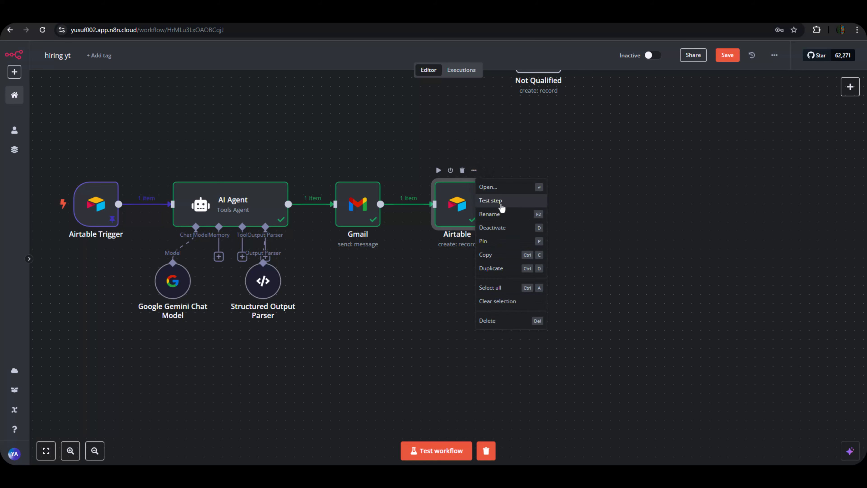
{"action": "left_click", "coordinate": [505, 214]}
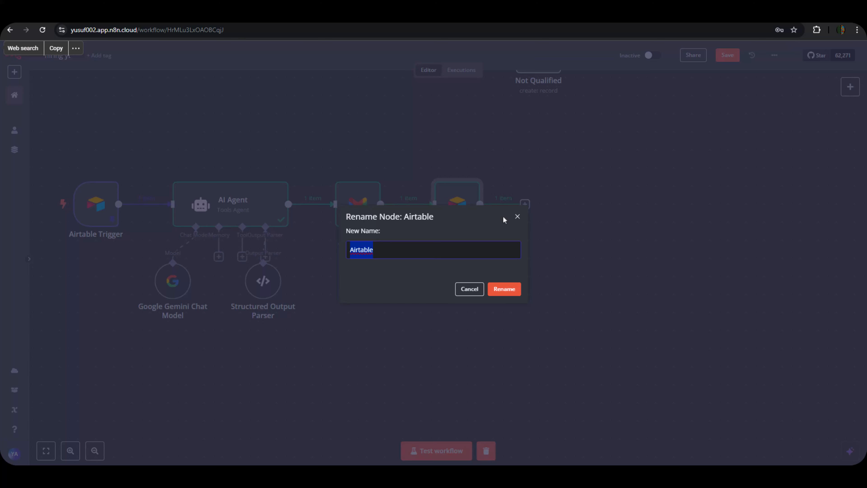
{"action": "type", "text": "create "}
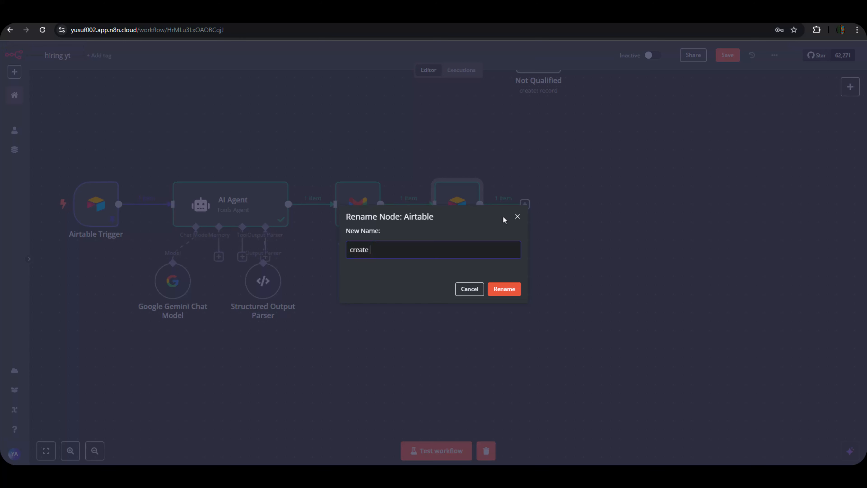
{"action": "type", "text": "shortlisted"}
{"action": "left_click", "coordinate": [505, 289]}
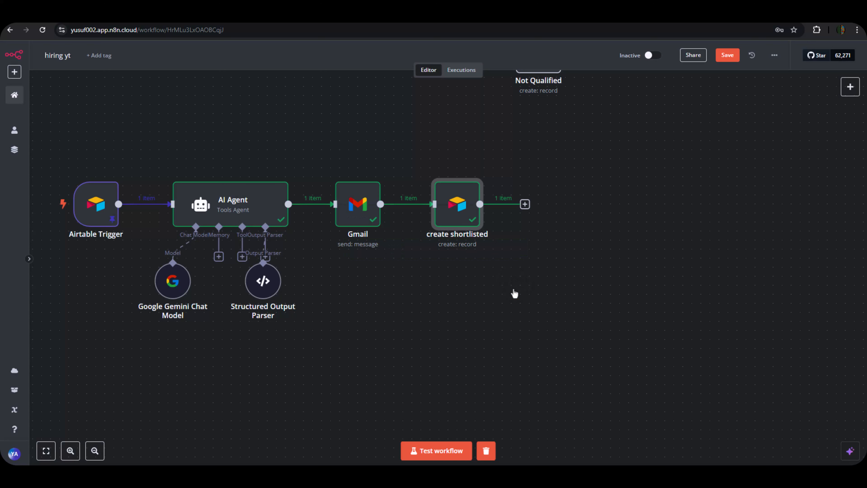
Add an Airtable 'Delete a record' step after the create shortlisted node.
{"action": "left_click", "coordinate": [525, 205]}
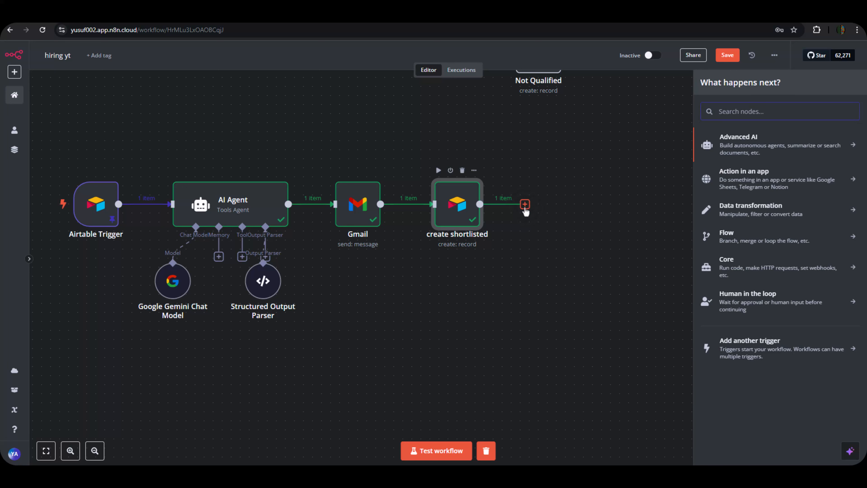
{"action": "type", "text": "air"}
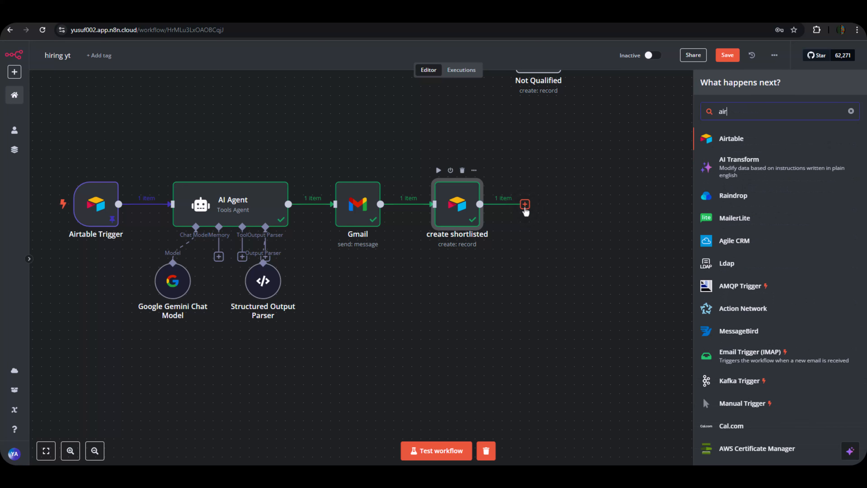
{"action": "left_click", "coordinate": [729, 139]}
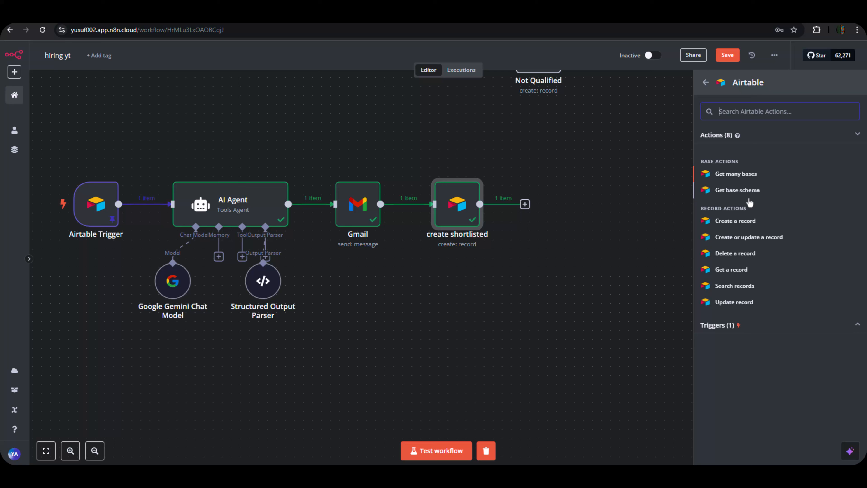
{"action": "left_click", "coordinate": [745, 253]}
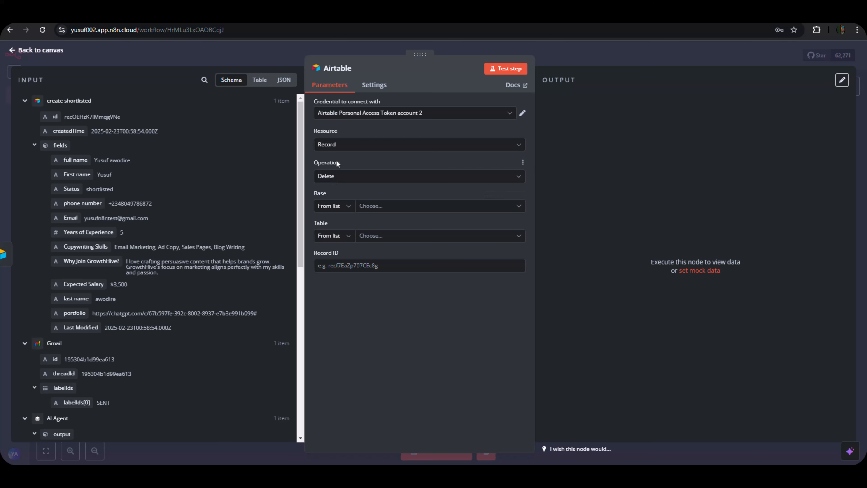
Point the delete step at the Hiring Yt base's Applied table, then view that table in Airtable.
{"action": "left_click", "coordinate": [369, 206]}
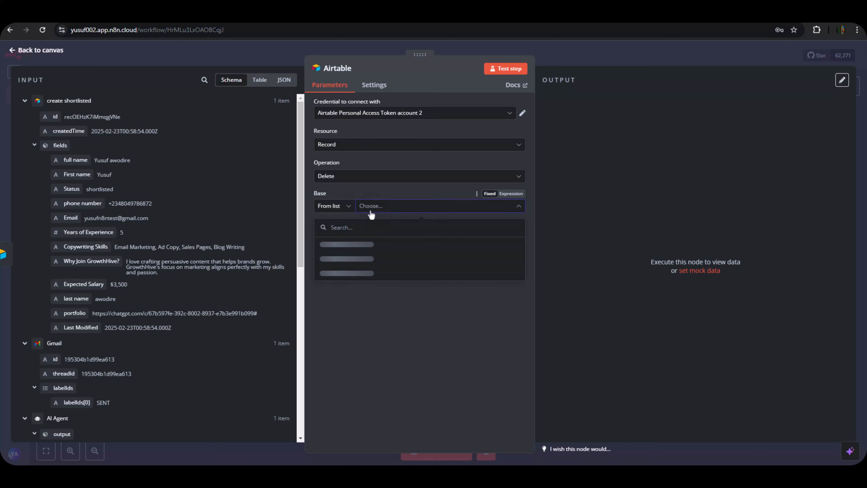
{"action": "left_click", "coordinate": [357, 244]}
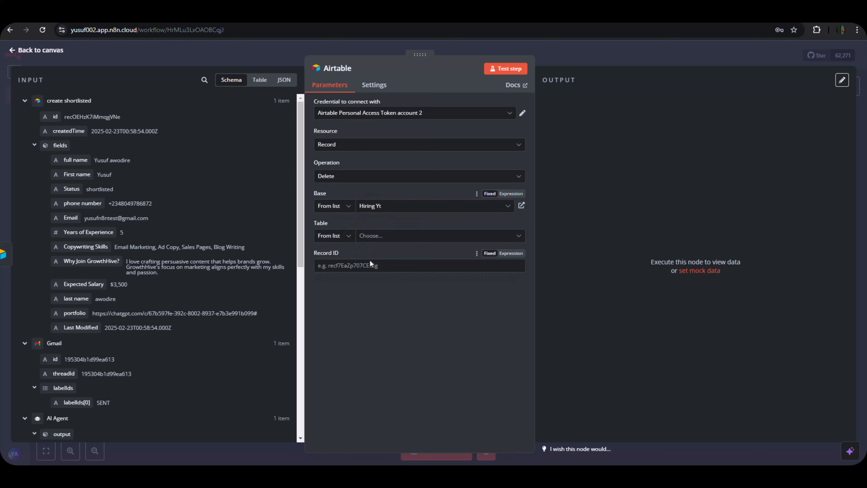
{"action": "left_click", "coordinate": [373, 239]}
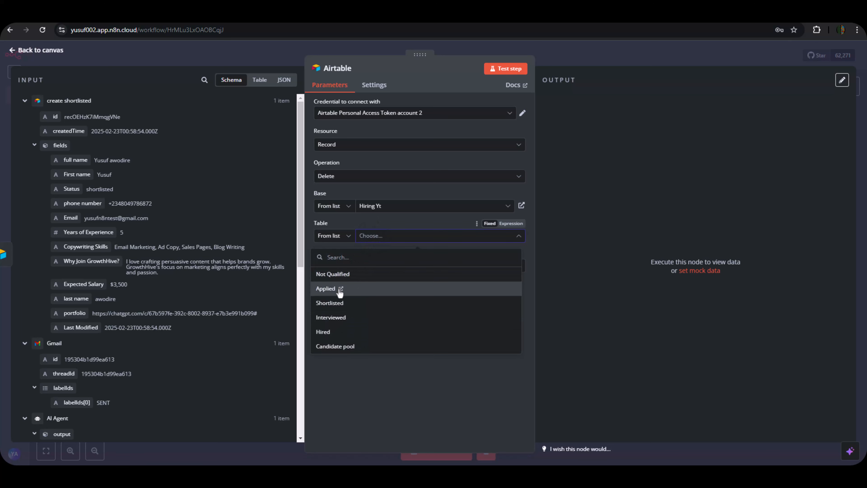
{"action": "left_click", "coordinate": [359, 290]}
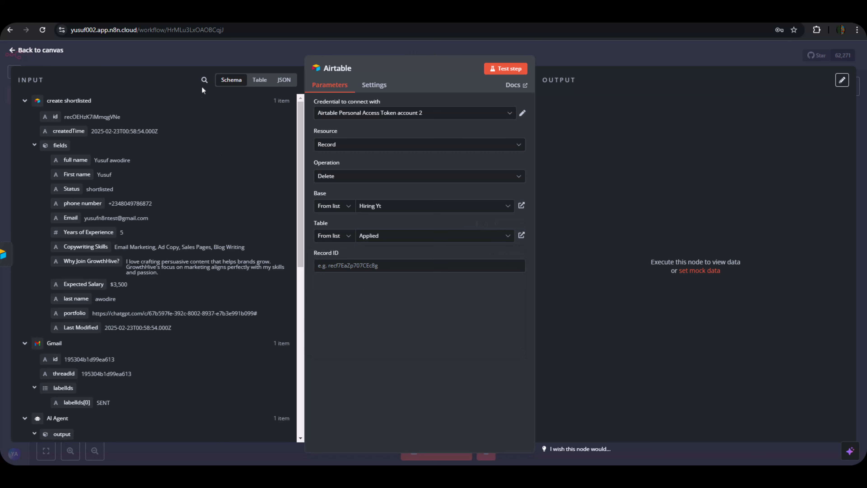
{"action": "left_click", "coordinate": [191, 15]}
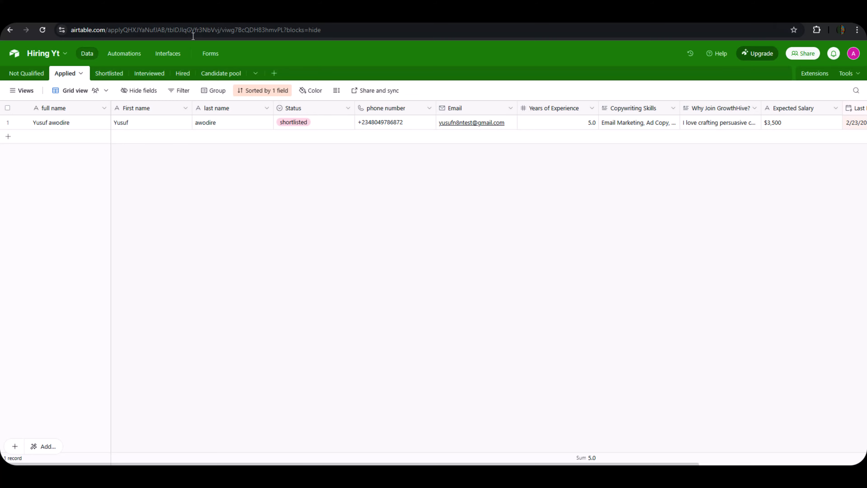
Map the Airtable Trigger's id into the delete step's Record ID field.
{"action": "left_click", "coordinate": [51, 15]}
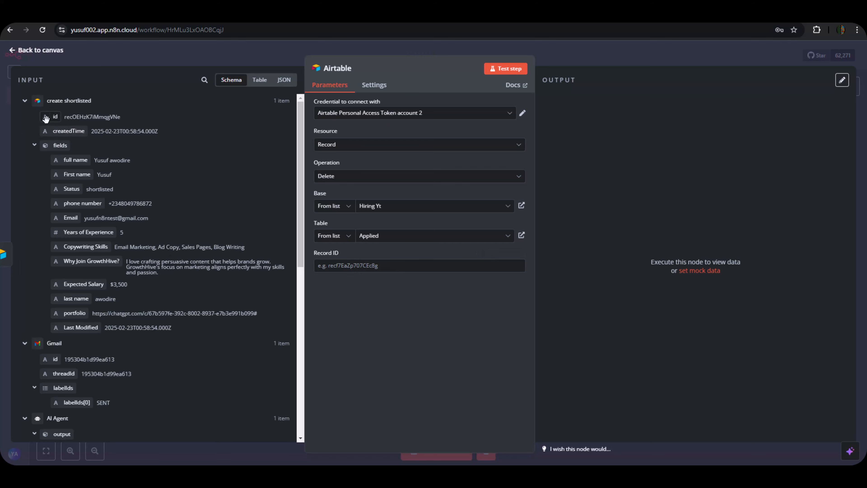
{"action": "scroll", "coordinate": [73, 310], "scroll_direction": "down", "scroll_amount": 3}
{"action": "scroll", "coordinate": [73, 309], "scroll_direction": "down", "scroll_amount": 7}
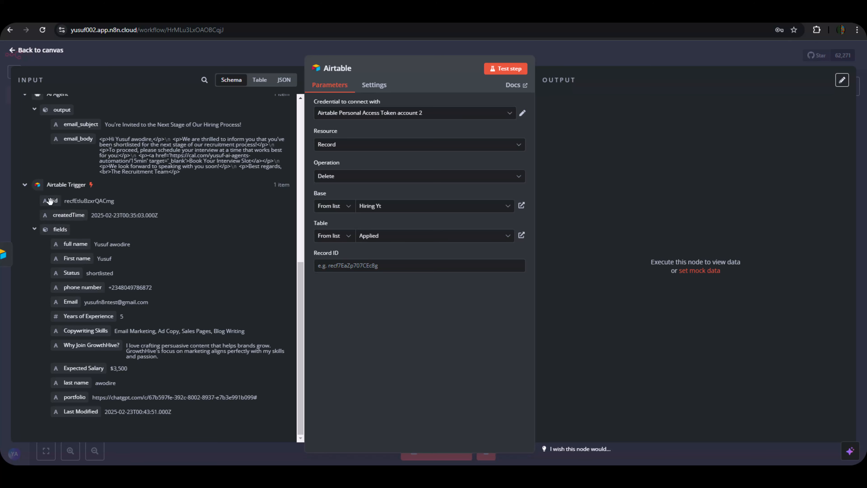
{"action": "left_click_drag", "start_coordinate": [52, 201], "coordinate": [324, 267]}
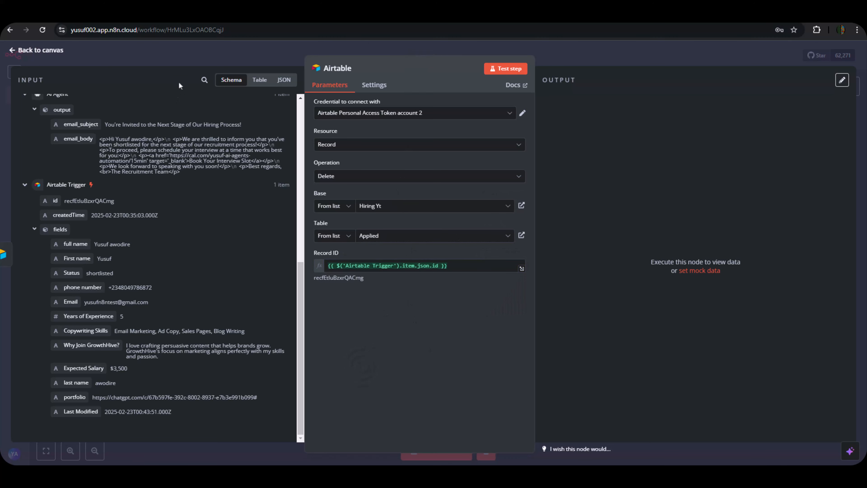
Test the delete step and confirm the applicant is gone from the Applied table.
{"action": "left_click", "coordinate": [218, 16]}
{"action": "left_click", "coordinate": [491, 69]}
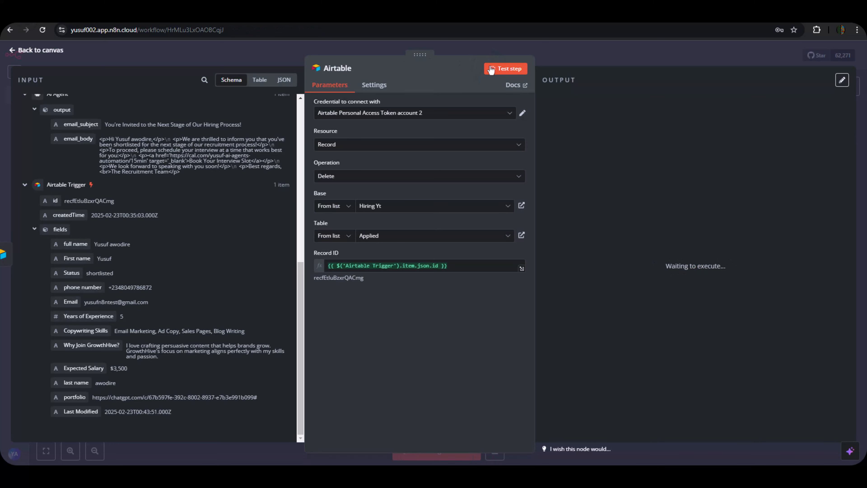
{"action": "left_click", "coordinate": [492, 70]}
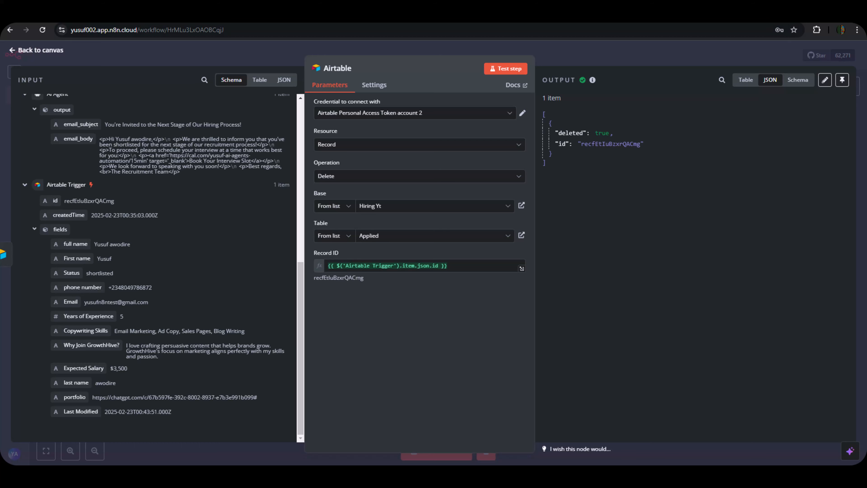
{"action": "left_click", "coordinate": [260, 16]}
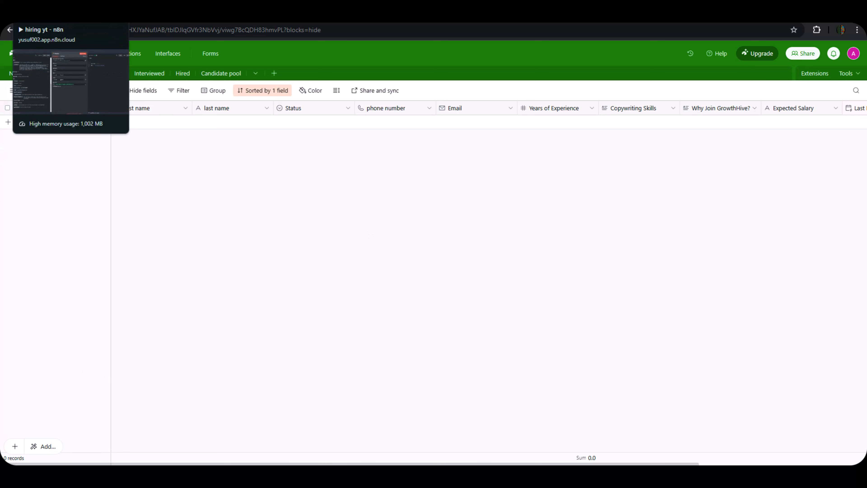
Return to the canvas and shift all workflow nodes up and to the right.
{"action": "left_click", "coordinate": [48, 17]}
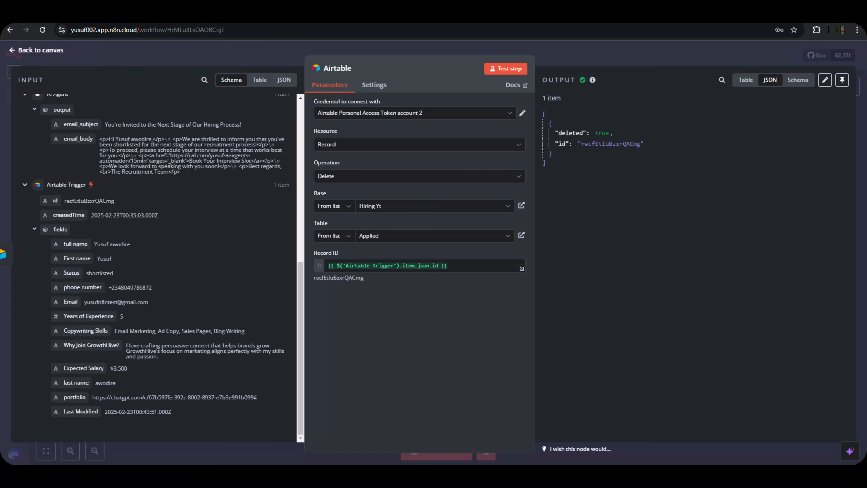
{"action": "left_click", "coordinate": [599, 57]}
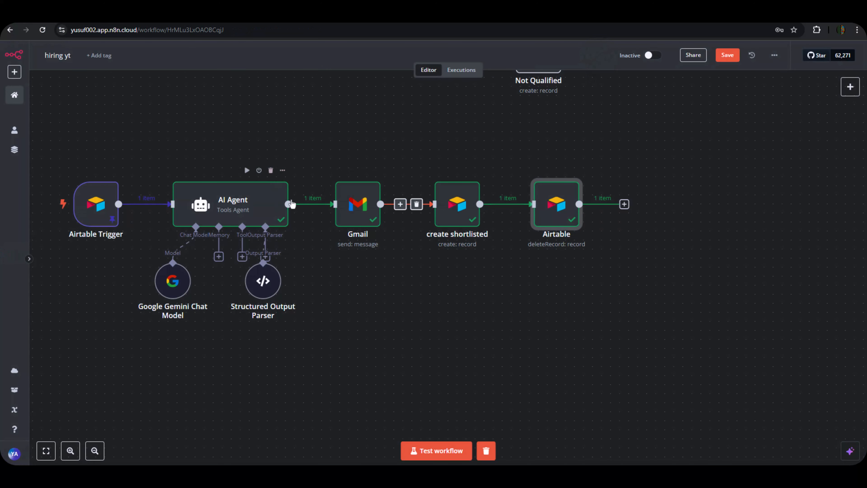
{"action": "left_click_drag", "start_coordinate": [66, 149], "coordinate": [676, 365]}
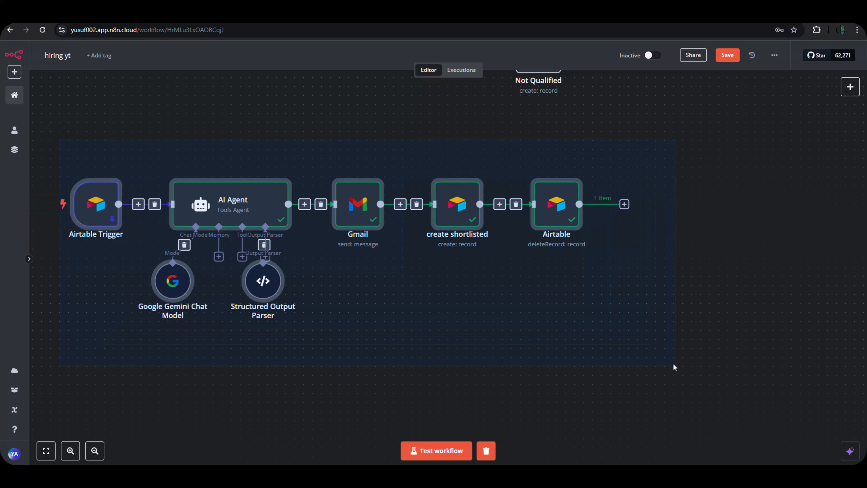
{"action": "left_click_drag", "start_coordinate": [407, 243], "coordinate": [532, 198]}
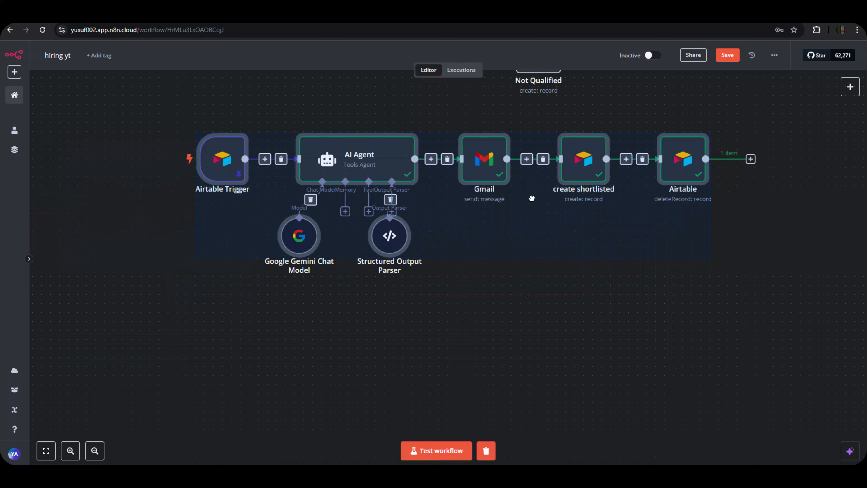
{"action": "left_click", "coordinate": [559, 323]}
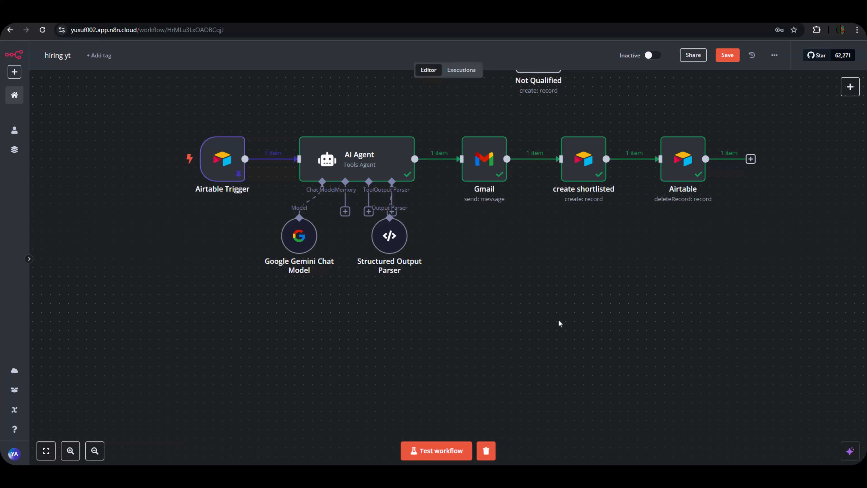
Save the workflow, then view Airtable's Shortlisted table with its single shortlisted record.
{"action": "left_click", "coordinate": [727, 57]}
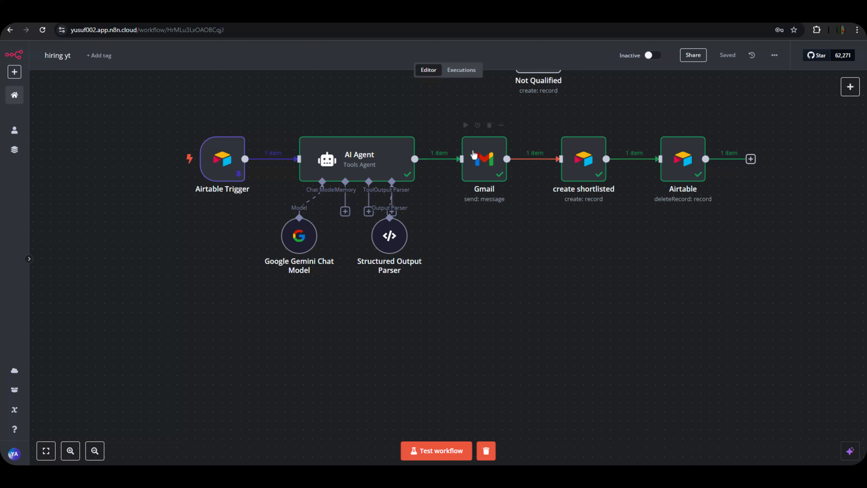
{"action": "mouse_move", "coordinate": [207, 128]}
{"action": "left_click_drag", "start_coordinate": [206, 338], "coordinate": [752, 304]}
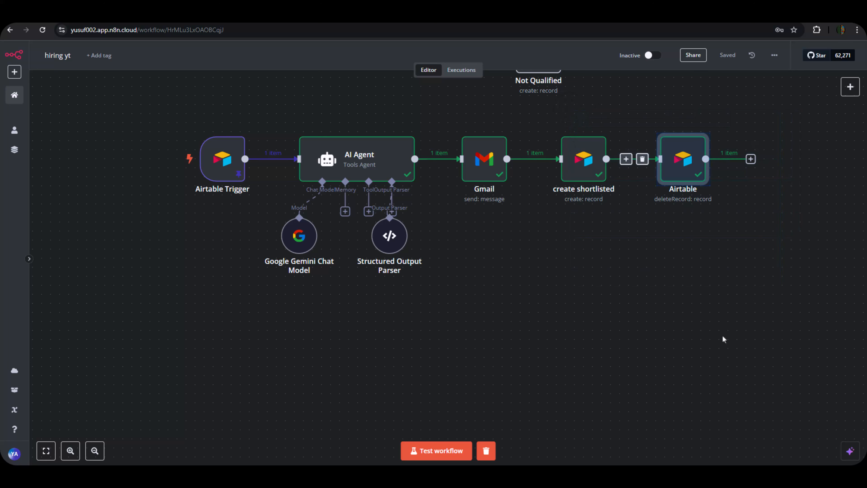
{"action": "left_click_drag", "start_coordinate": [195, 91], "coordinate": [159, 316]}
{"action": "scroll", "coordinate": [527, 354], "scroll_direction": "down", "scroll_amount": 2}
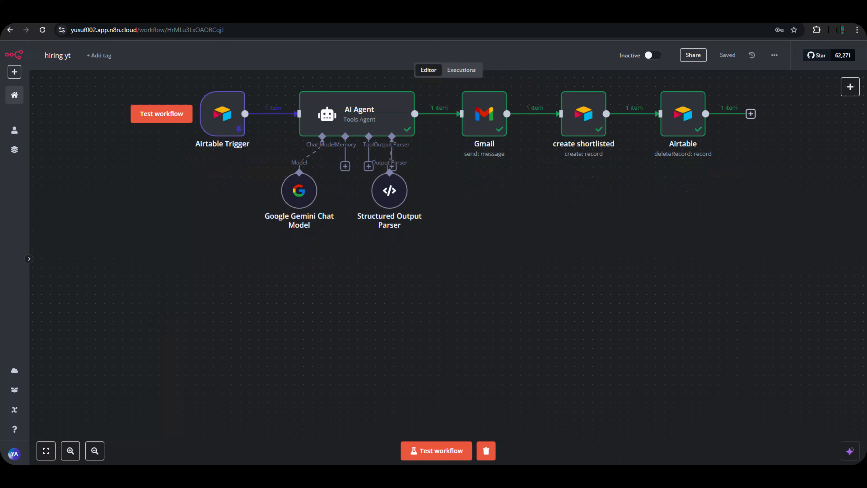
{"action": "left_click", "coordinate": [269, 14]}
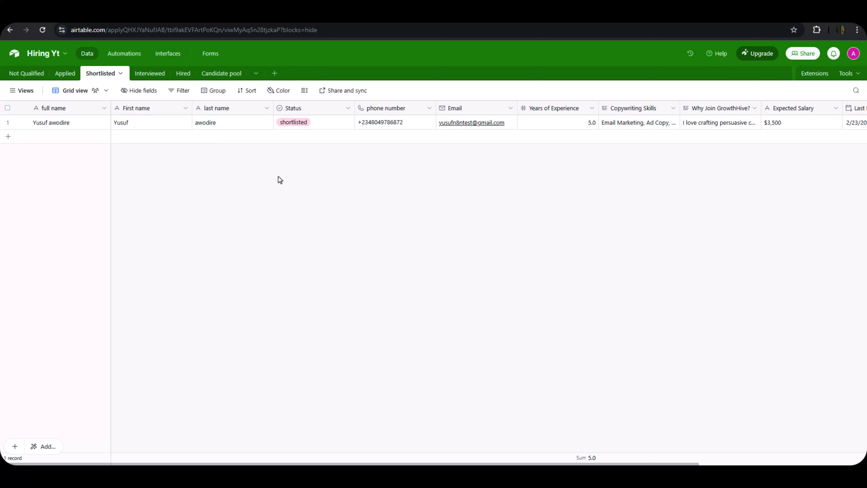
{"action": "left_click", "coordinate": [293, 124]}
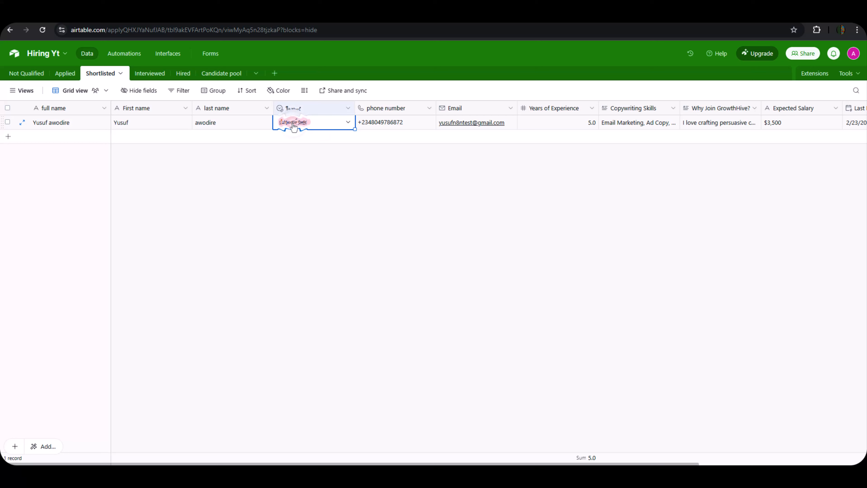
{"action": "left_click", "coordinate": [293, 124]}
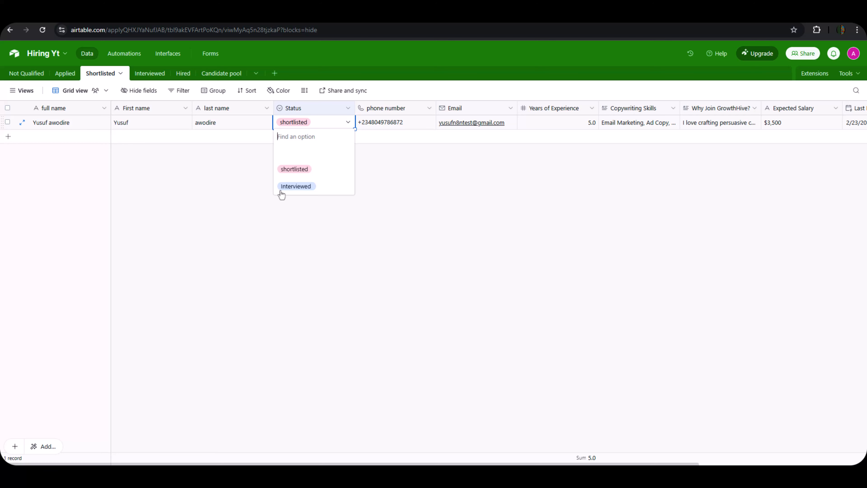
{"action": "left_click", "coordinate": [164, 86]}
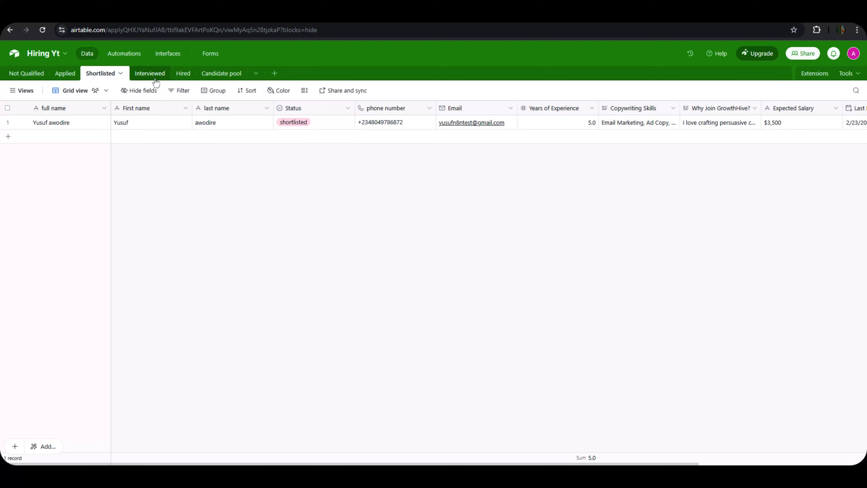
{"action": "left_click", "coordinate": [153, 75]}
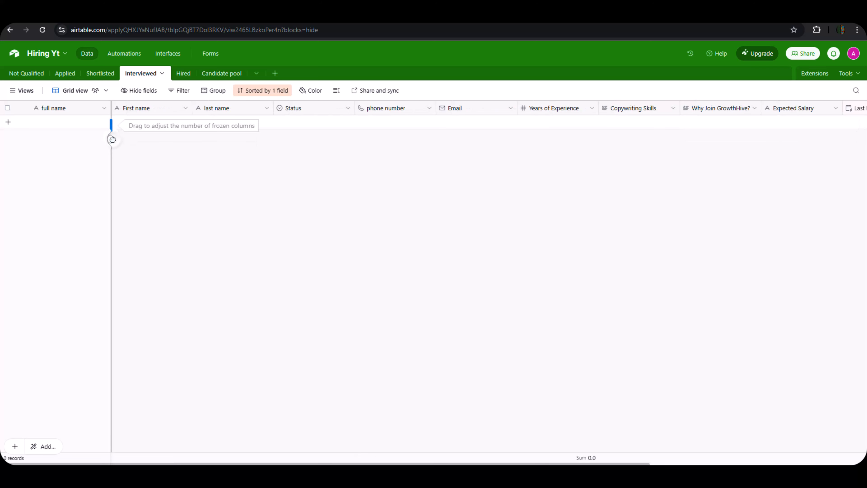
{"action": "left_click", "coordinate": [105, 75]}
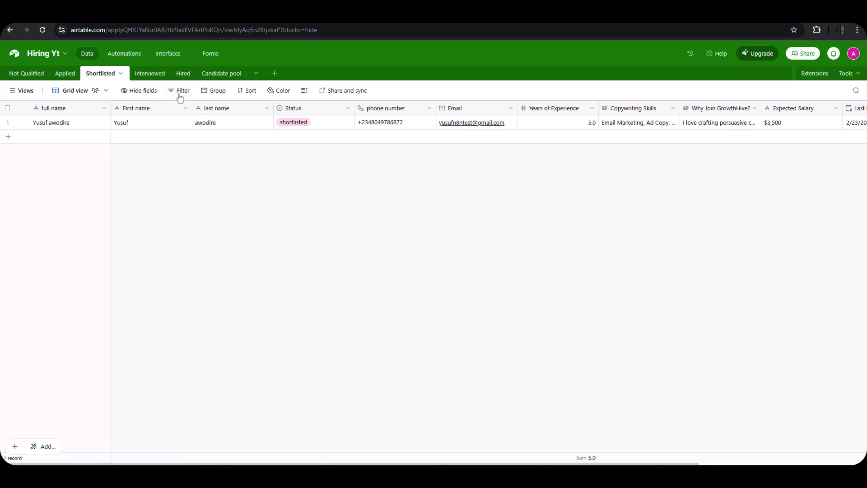
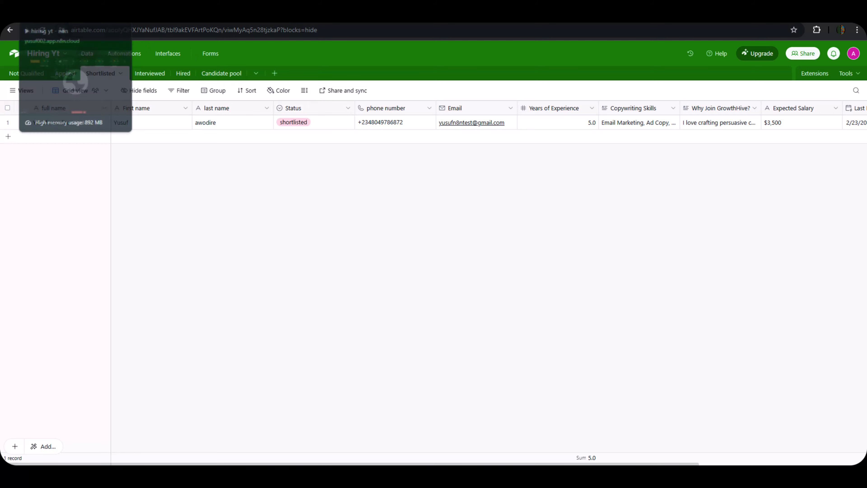
Add a second Airtable Trigger node using 'On new Airtable event' to the hiring yt workflow.
{"action": "left_click", "coordinate": [44, 17]}
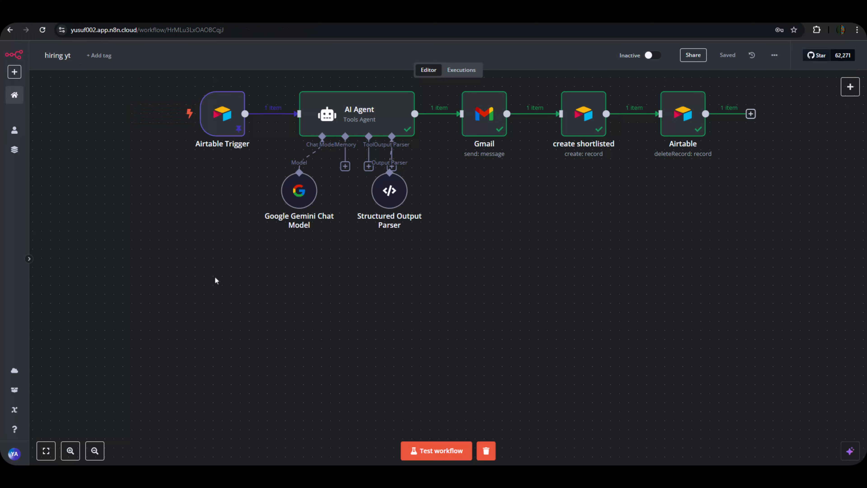
{"action": "left_click", "coordinate": [850, 87]}
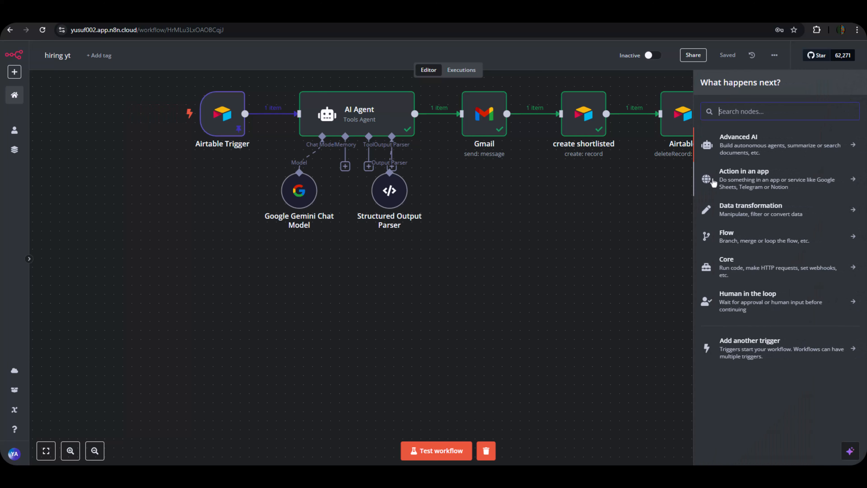
{"action": "type", "text": "air"}
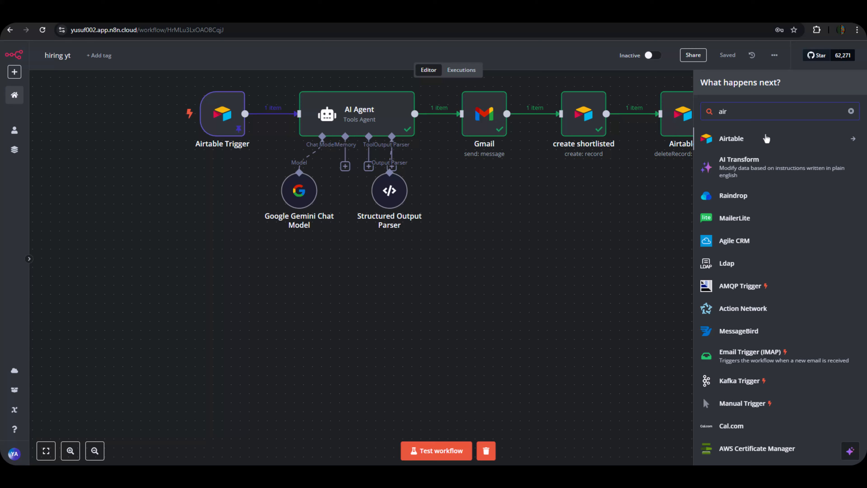
{"action": "left_click", "coordinate": [766, 139]}
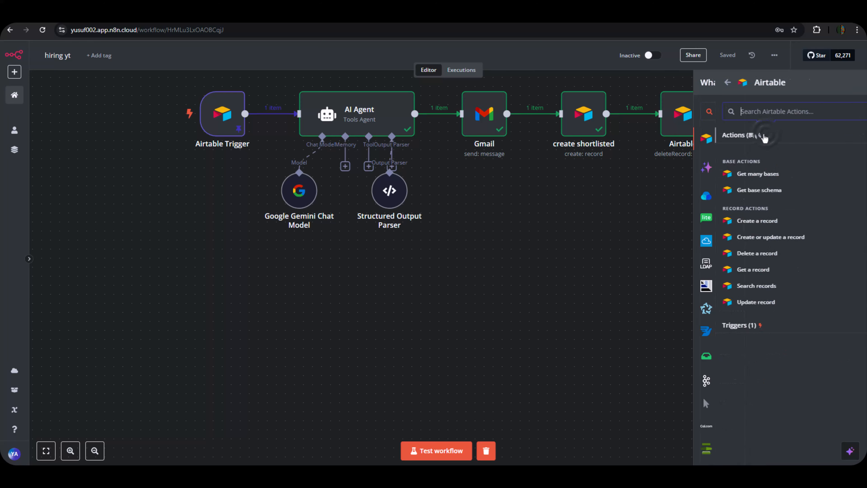
{"action": "left_click", "coordinate": [724, 327]}
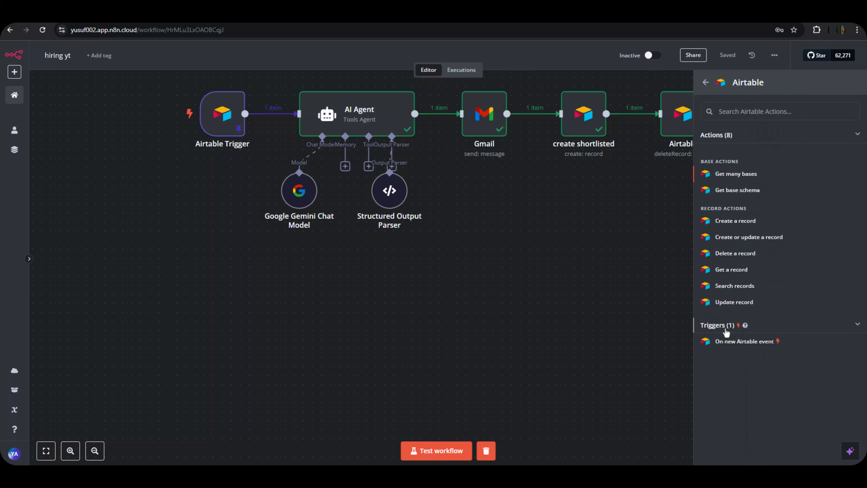
{"action": "left_click", "coordinate": [737, 342]}
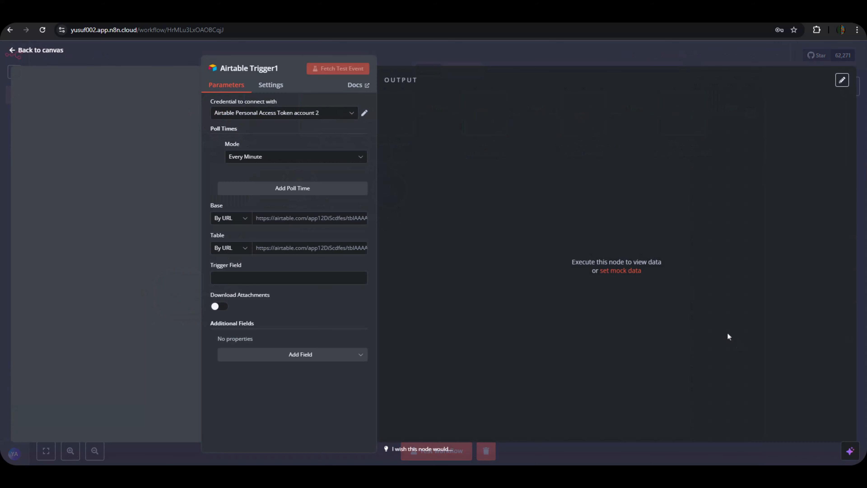
Switch the trigger's Base and Table selectors to By ID.
{"action": "left_click", "coordinate": [241, 221]}
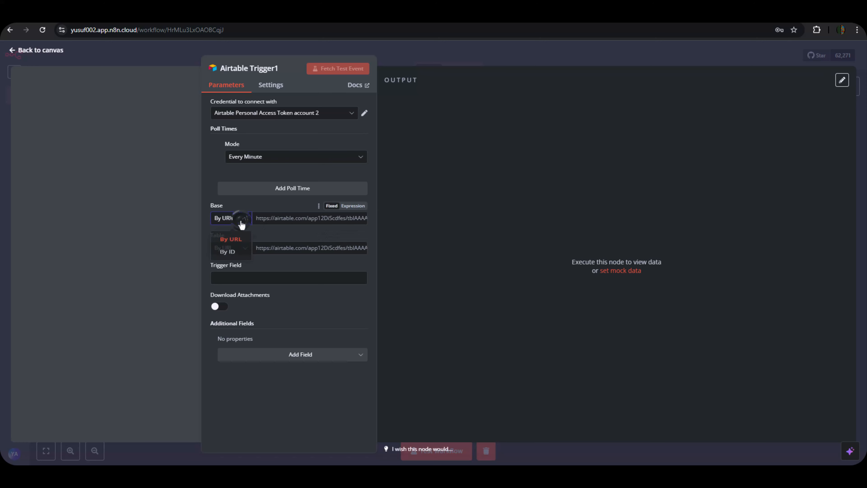
{"action": "left_click", "coordinate": [227, 252]}
{"action": "left_click", "coordinate": [236, 248]}
{"action": "left_click", "coordinate": [228, 286]}
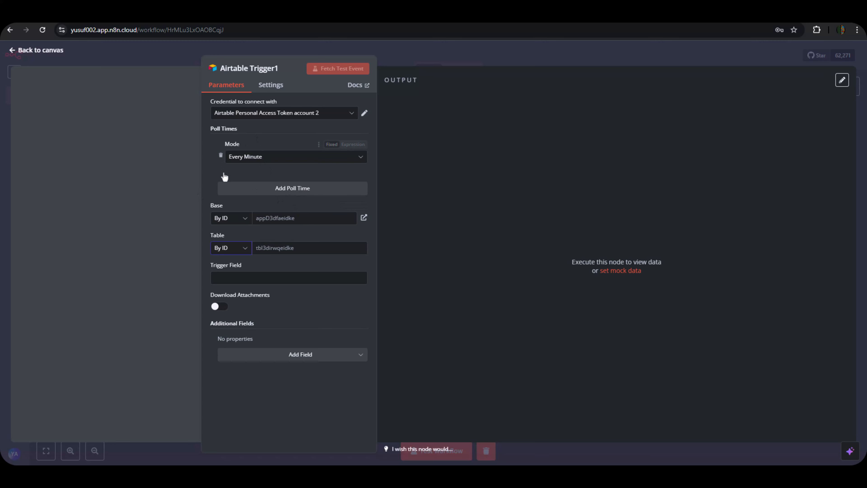
Copy the Hiring Yt base ID from the Airtable page address and paste it into Base.
{"action": "left_click", "coordinate": [280, 218]}
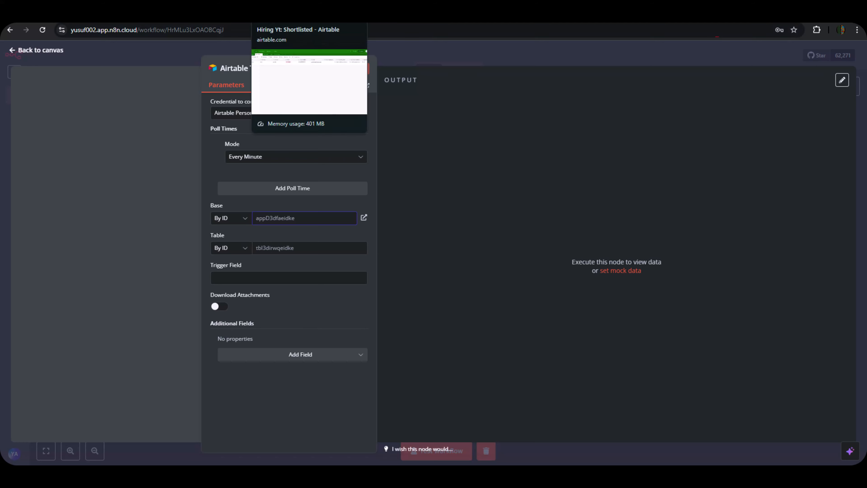
{"action": "left_click", "coordinate": [280, 15]}
{"action": "left_click", "coordinate": [113, 31]}
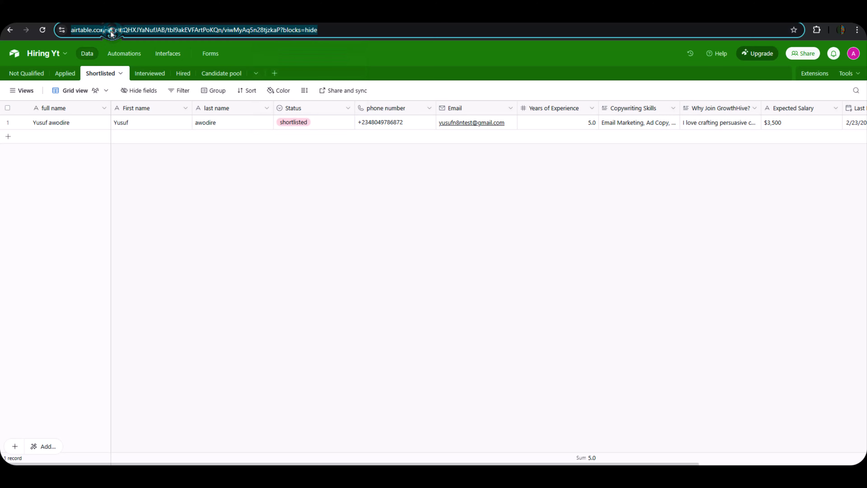
{"action": "left_click", "coordinate": [109, 31]}
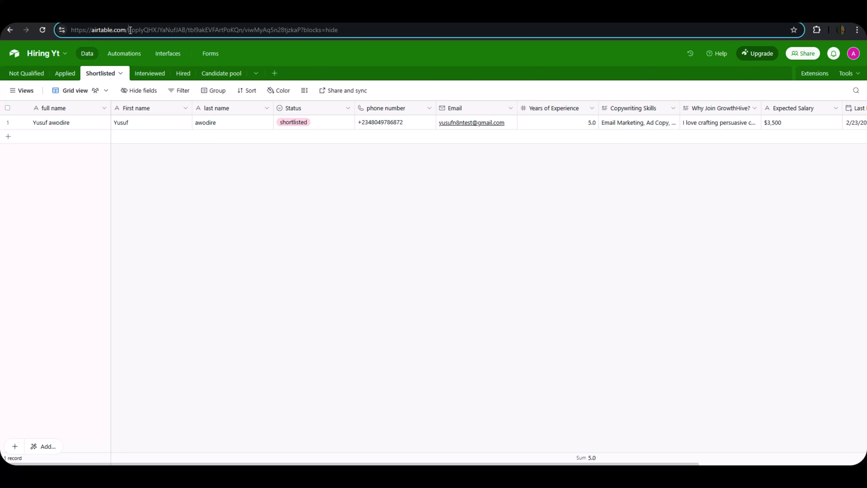
{"action": "left_click_drag", "start_coordinate": [129, 31], "coordinate": [183, 30]}
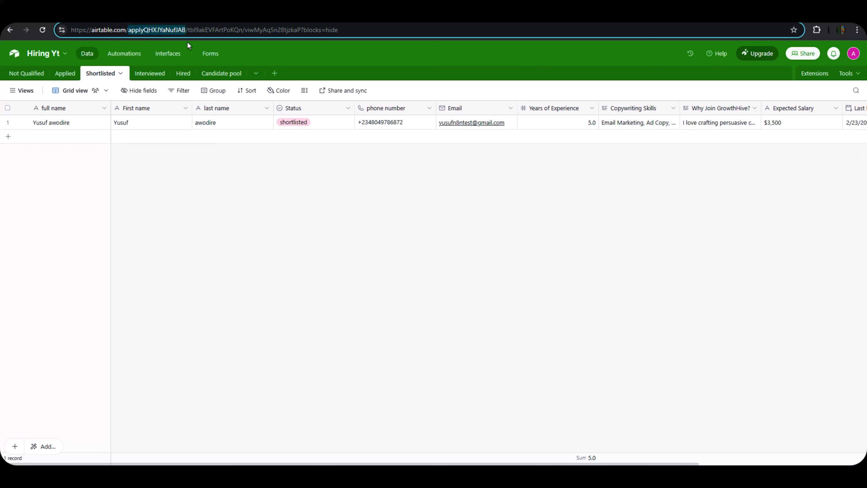
{"action": "right_click", "coordinate": [180, 35]}
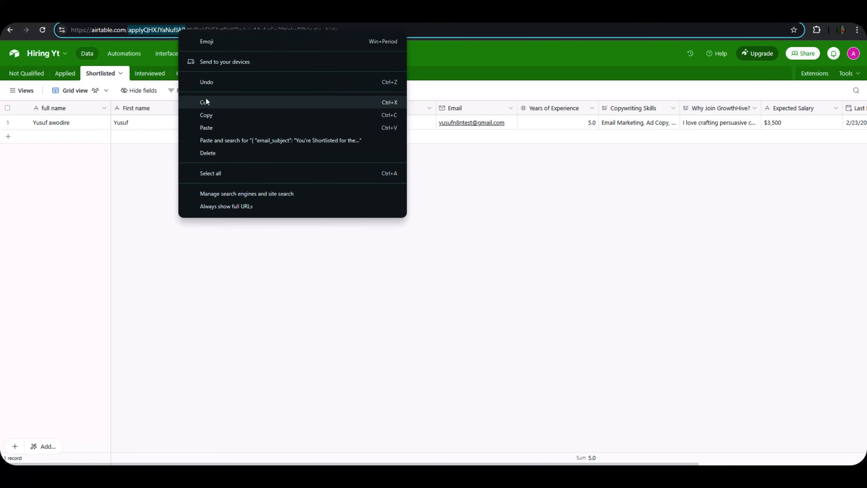
{"action": "left_click", "coordinate": [206, 116]}
{"action": "left_click", "coordinate": [52, 15]}
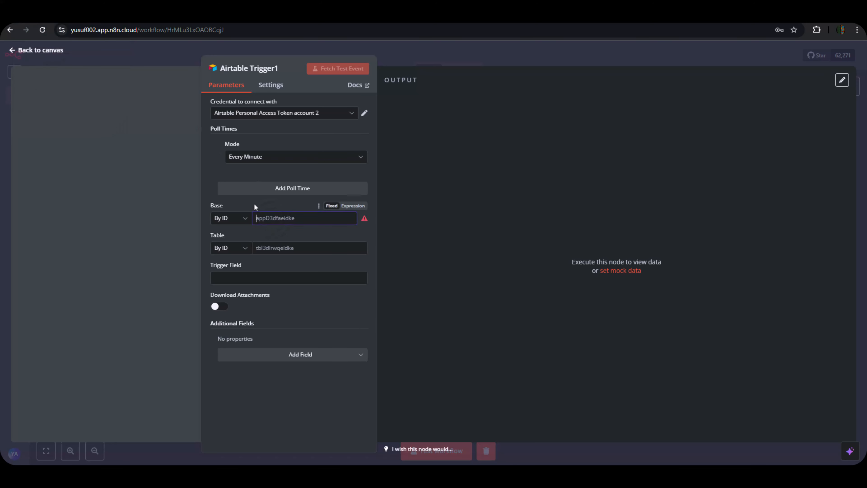
{"action": "key", "text": "ctrl+v"}
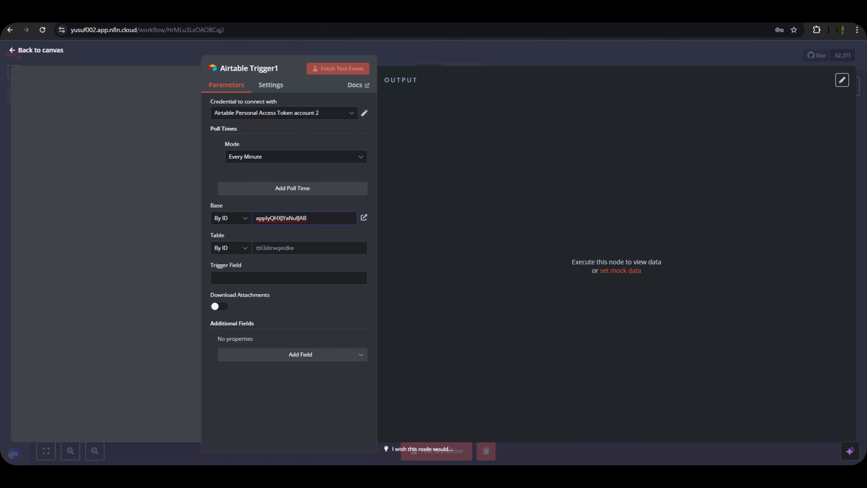
{"action": "left_click", "coordinate": [308, 15]}
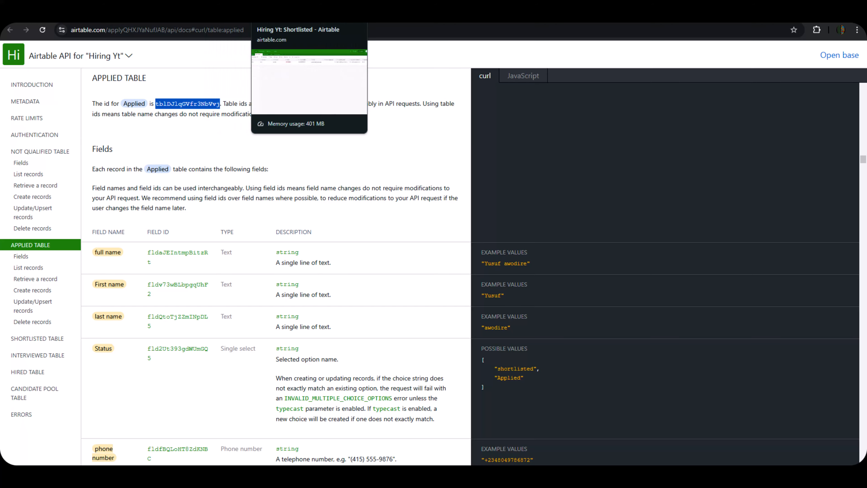
Copy the Shortlisted table's ID from the Hiring Yt API documentation.
{"action": "left_click", "coordinate": [277, 14]}
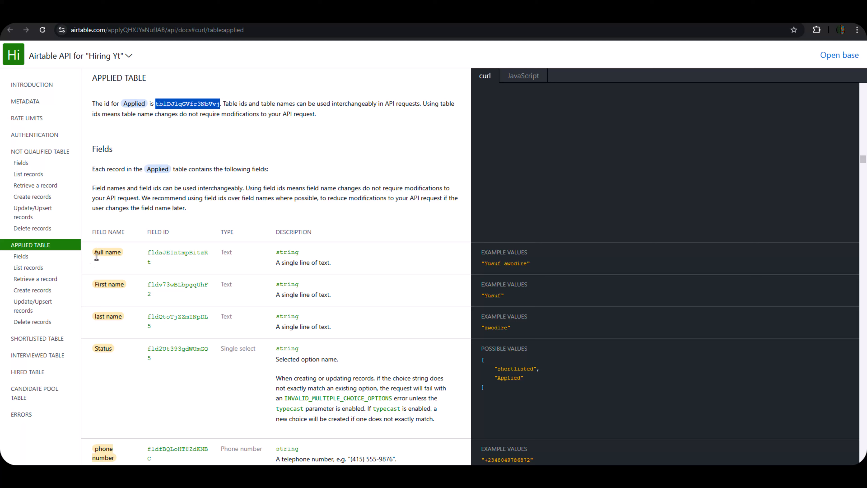
{"action": "left_click", "coordinate": [39, 339]}
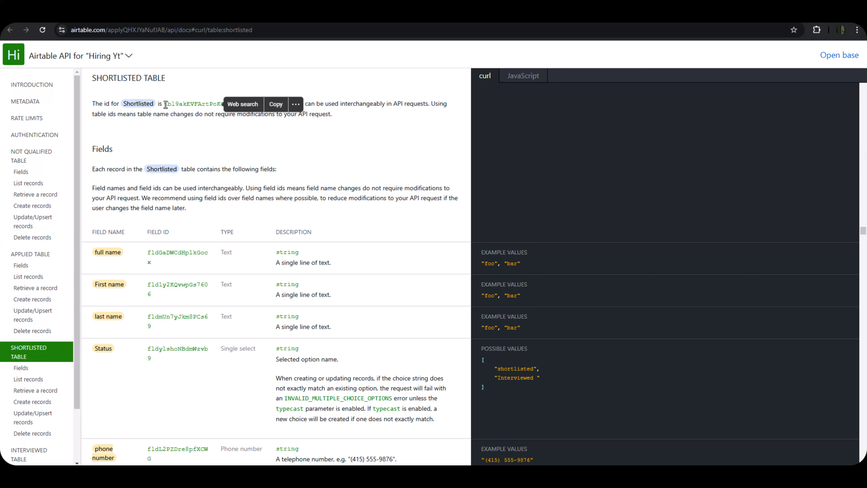
{"action": "left_click_drag", "start_coordinate": [164, 104], "coordinate": [224, 107]}
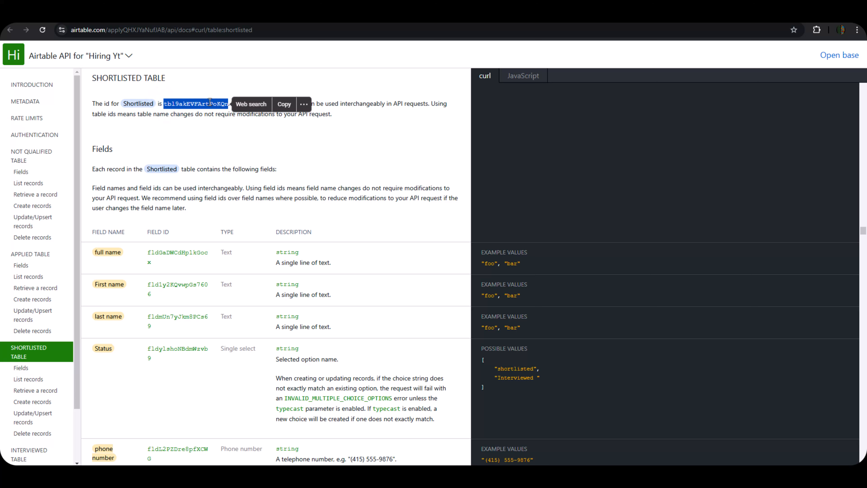
{"action": "left_click", "coordinate": [279, 108]}
{"action": "key", "text": "ctrl+shift+Tab"}
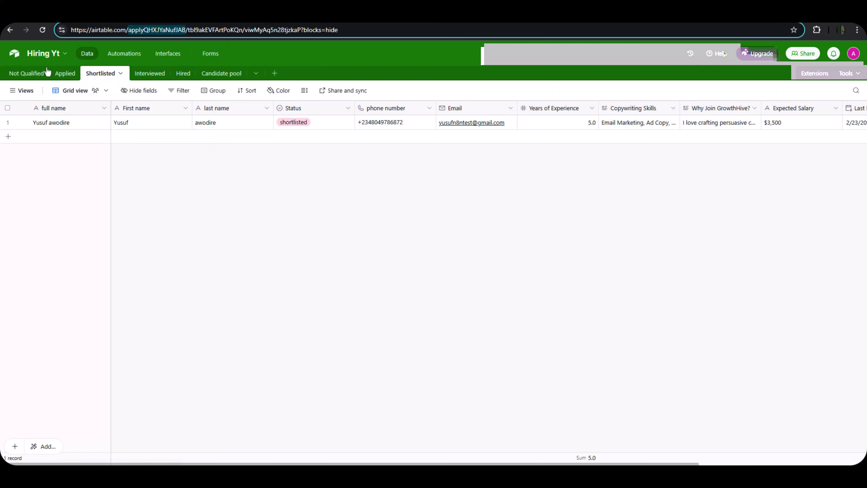
{"action": "left_click", "coordinate": [44, 17]}
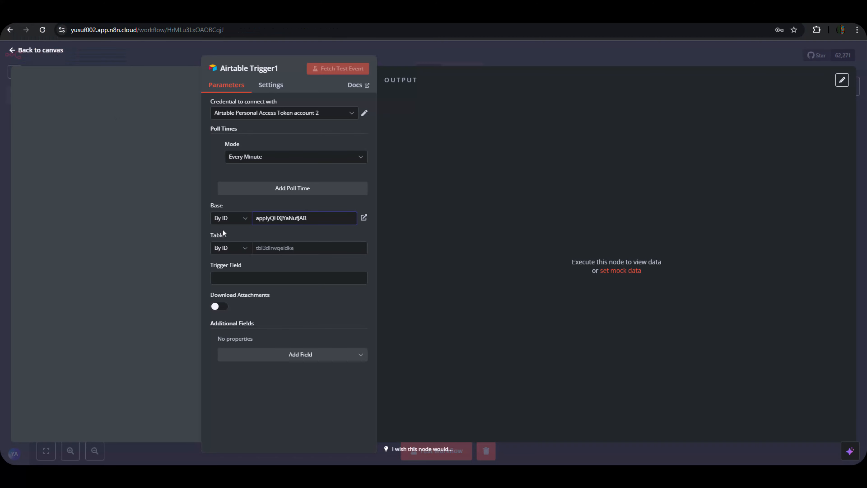
{"action": "left_click", "coordinate": [266, 248]}
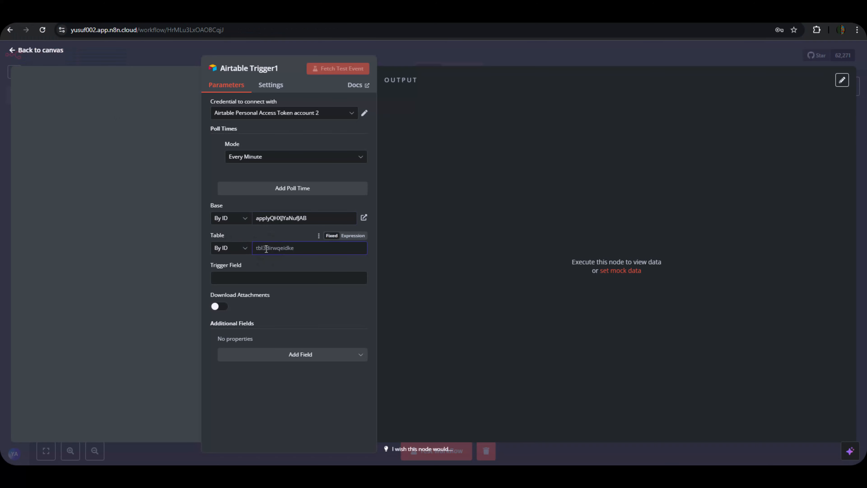
{"action": "key", "text": "ctrl+v"}
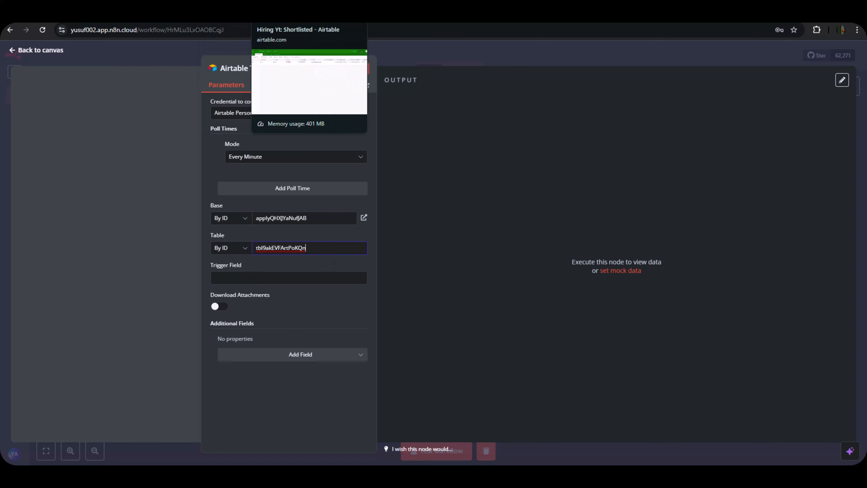
{"action": "left_click", "coordinate": [293, 14]}
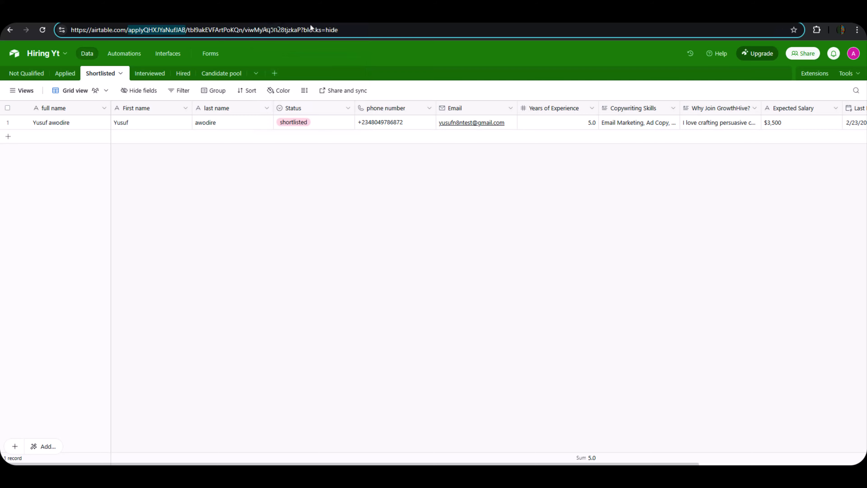
{"action": "left_click", "coordinate": [552, 464]}
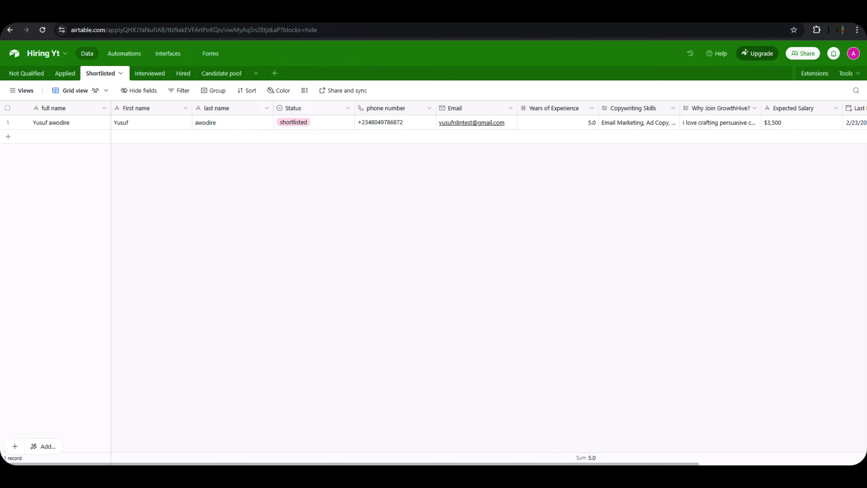
Set Airtable Trigger1's Trigger Field to Last Modified, taking the name from Airtable.
{"action": "left_click_drag", "start_coordinate": [637, 464], "coordinate": [812, 461]}
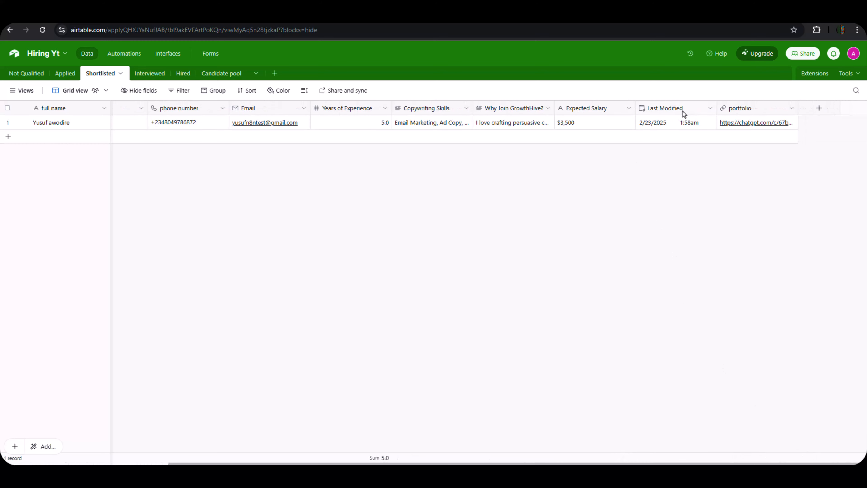
{"action": "double_click", "coordinate": [661, 111]}
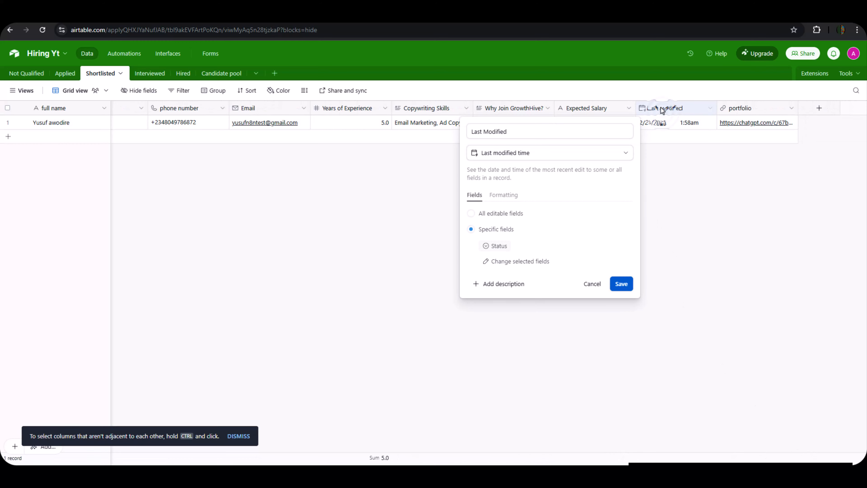
{"action": "left_click", "coordinate": [539, 133]}
{"action": "key", "text": "ctrl+a"}
{"action": "key", "text": "ctrl+c"}
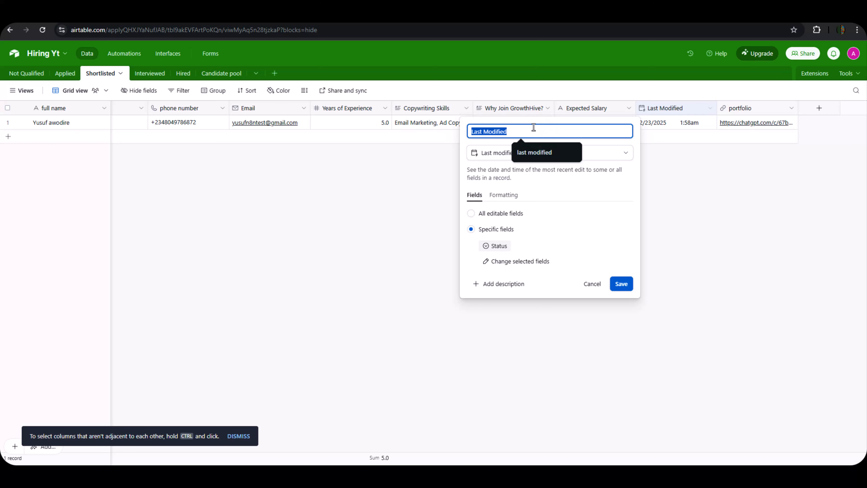
{"action": "left_click", "coordinate": [592, 283]}
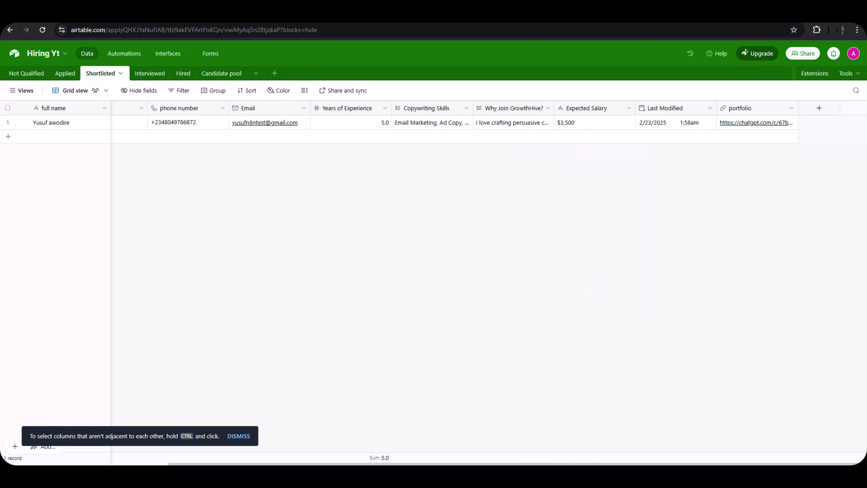
{"action": "left_click", "coordinate": [51, 17]}
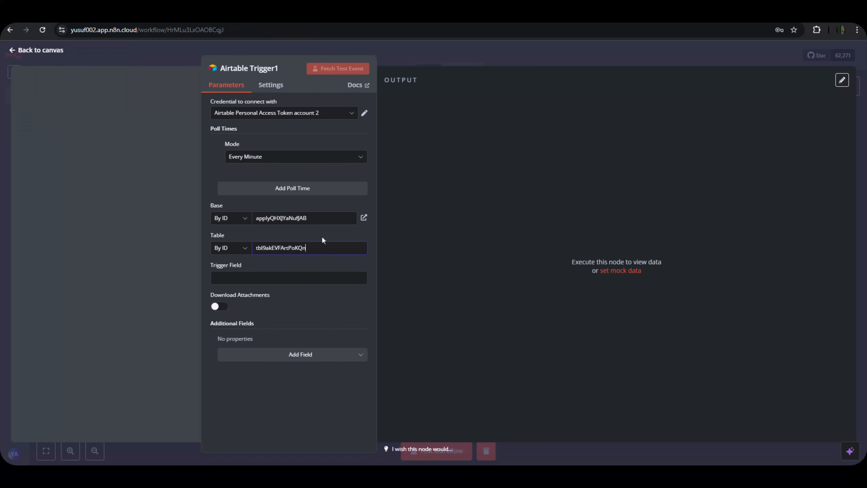
{"action": "left_click", "coordinate": [296, 277]}
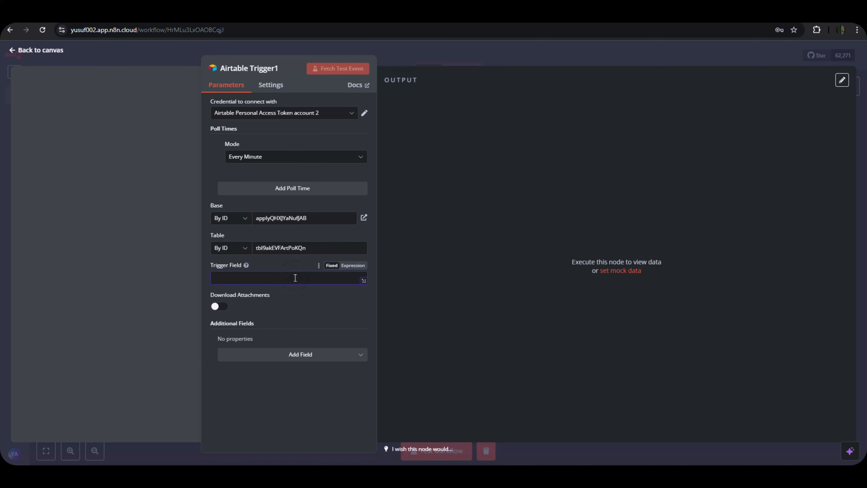
{"action": "key", "text": "ctrl+v"}
{"action": "left_click", "coordinate": [468, 45]}
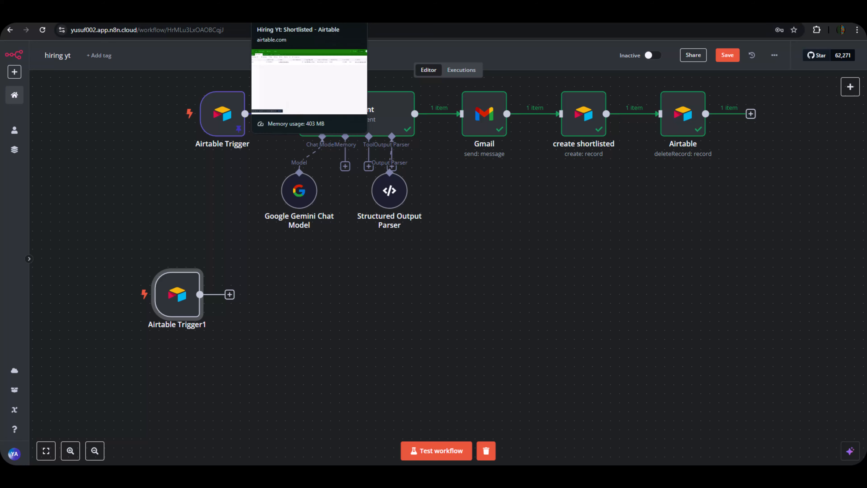
Change the shortlisted candidate's Status to Interviewed in the Shortlisted table.
{"action": "left_click", "coordinate": [282, 17]}
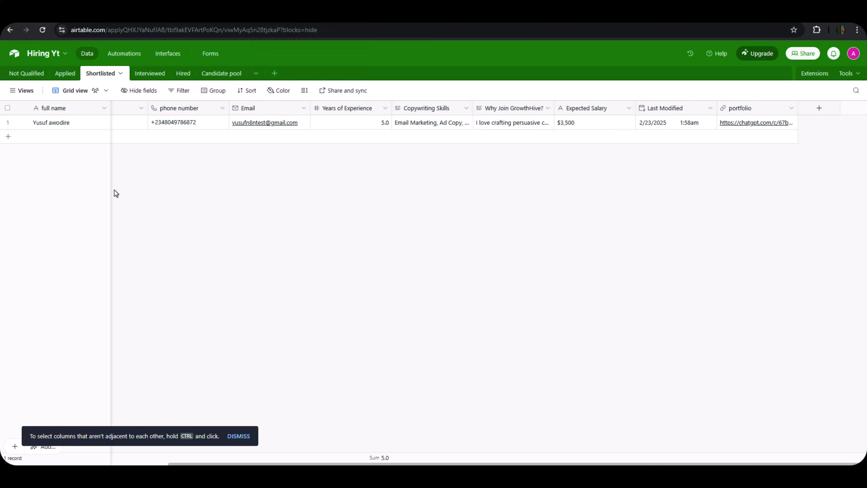
{"action": "scroll", "coordinate": [112, 188], "scroll_direction": "left", "scroll_amount": 5}
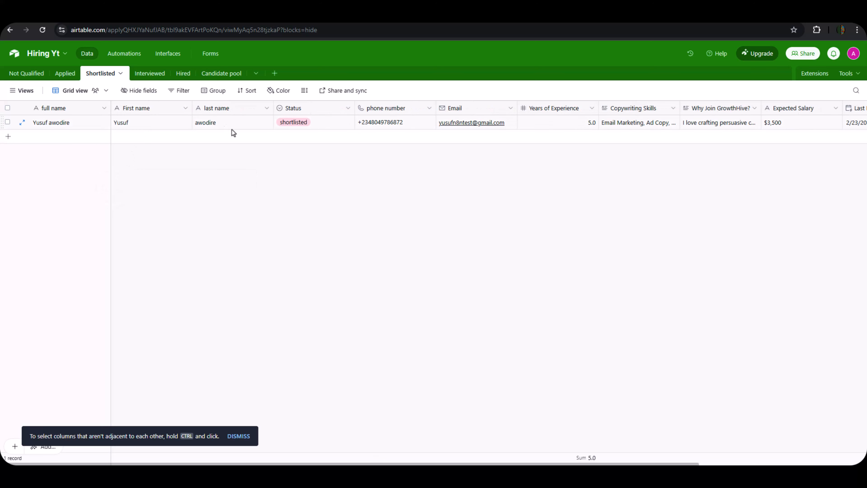
{"action": "left_click", "coordinate": [294, 123]}
{"action": "left_click", "coordinate": [294, 124]}
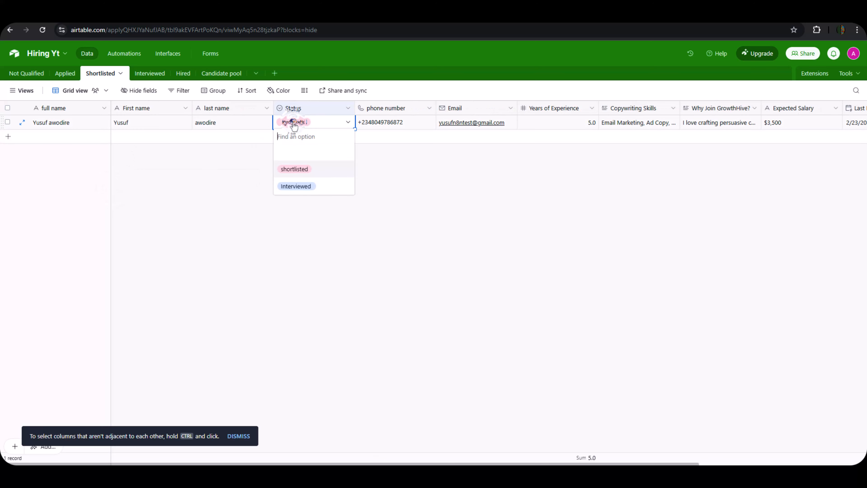
{"action": "left_click", "coordinate": [295, 186]}
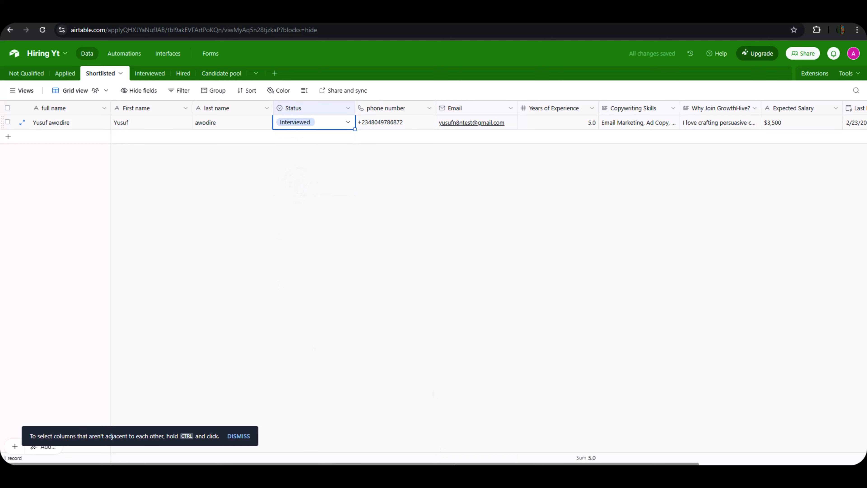
{"action": "scroll", "coordinate": [614, 443], "scroll_direction": "right", "scroll_amount": 6}
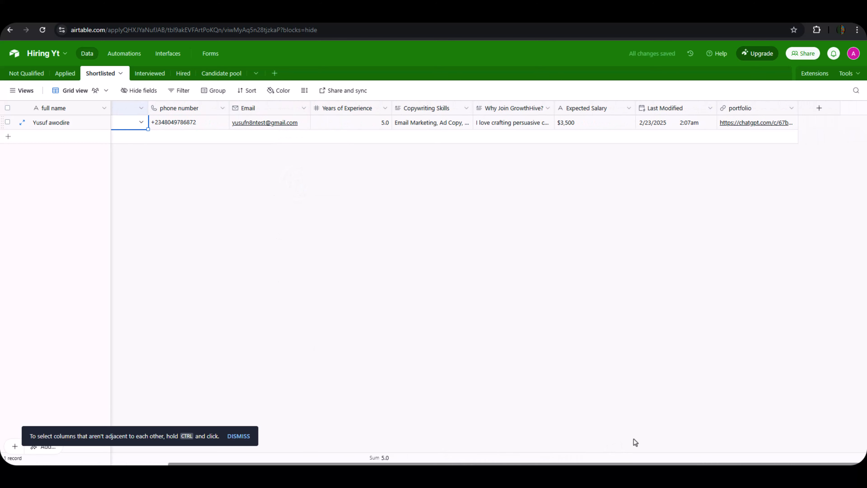
{"action": "scroll", "coordinate": [615, 440], "scroll_direction": "left", "scroll_amount": 1}
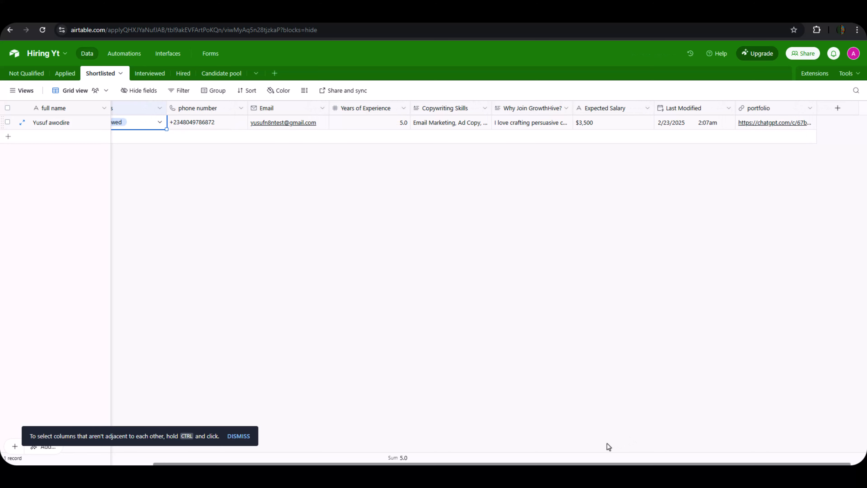
{"action": "scroll", "coordinate": [607, 443], "scroll_direction": "right", "scroll_amount": 1}
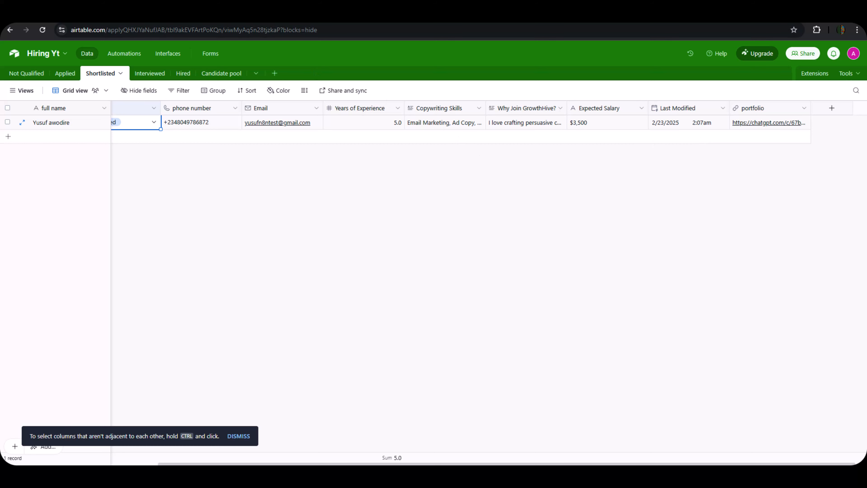
{"action": "left_click", "coordinate": [44, 15]}
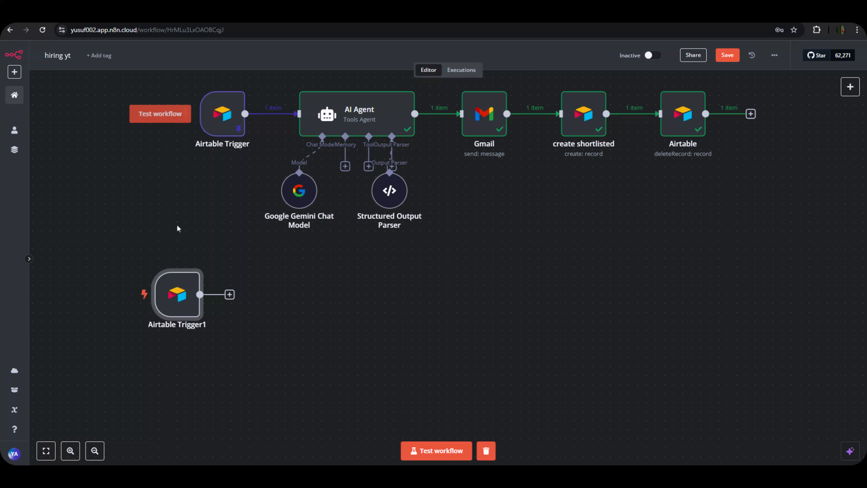
Test Airtable Trigger1 to fetch the Interviewed candidate record and pin it as test data.
{"action": "mouse_move", "coordinate": [176, 260]}
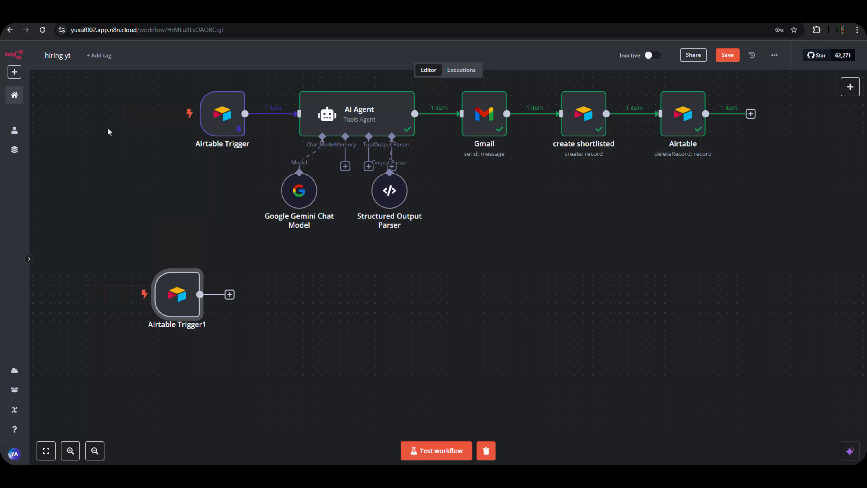
{"action": "mouse_move", "coordinate": [176, 291]}
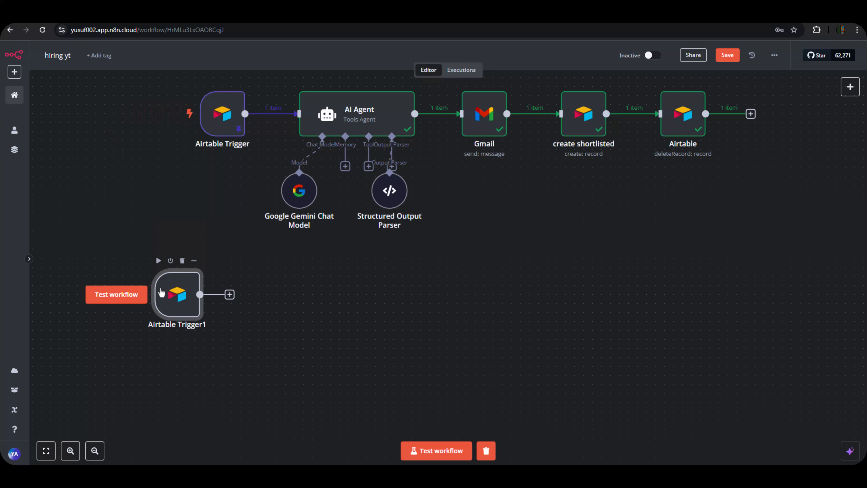
{"action": "left_click", "coordinate": [124, 296]}
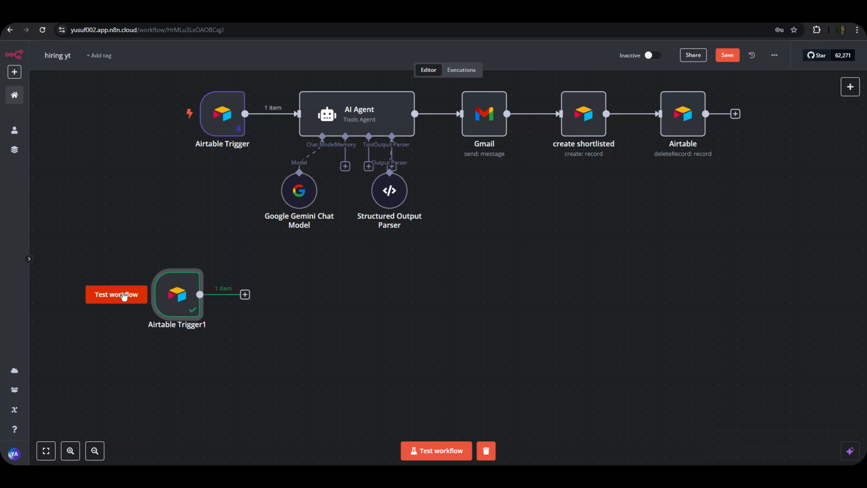
{"action": "double_click", "coordinate": [170, 300]}
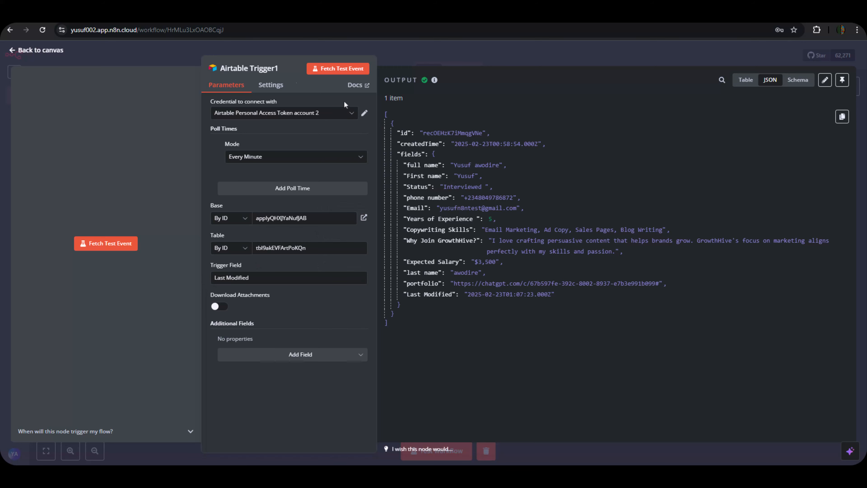
{"action": "left_click", "coordinate": [291, 15]}
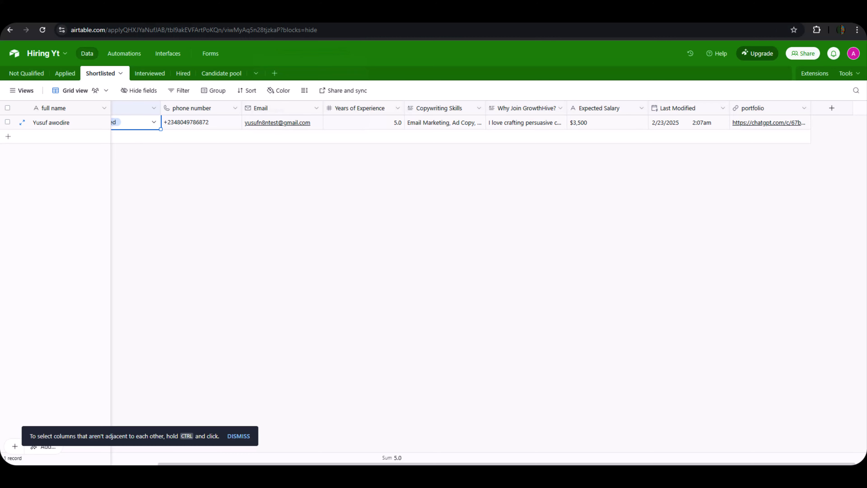
{"action": "scroll", "coordinate": [110, 221], "scroll_direction": "left", "scroll_amount": 5}
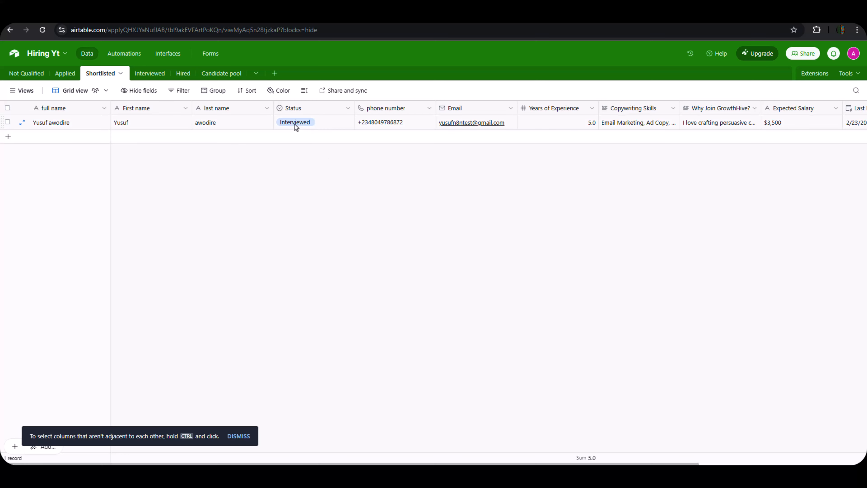
{"action": "left_click", "coordinate": [29, 18]}
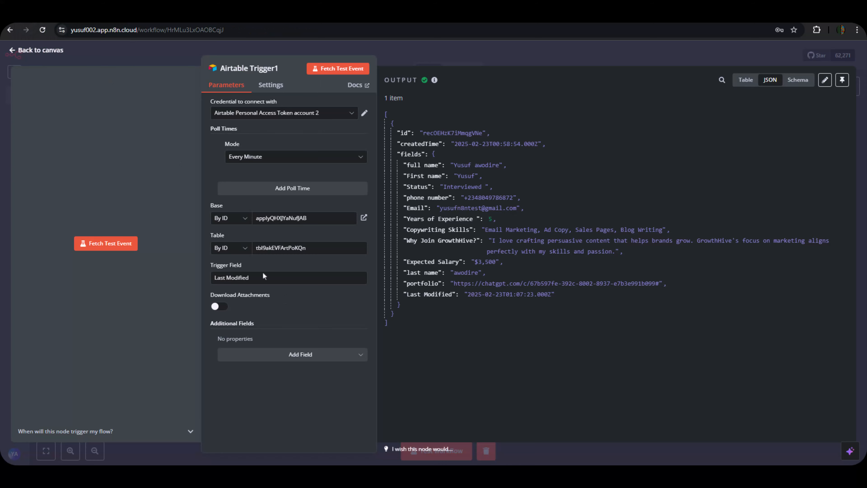
{"action": "left_click", "coordinate": [843, 80]}
{"action": "left_click", "coordinate": [739, 62]}
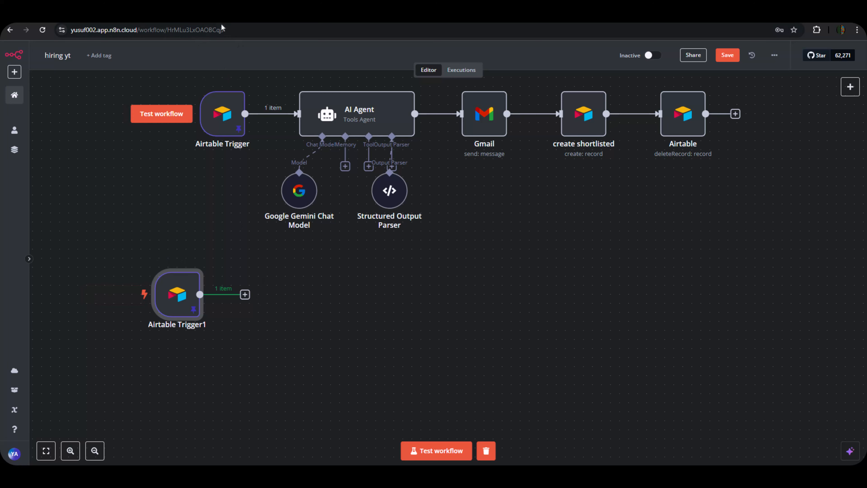
{"action": "left_click", "coordinate": [235, 16]}
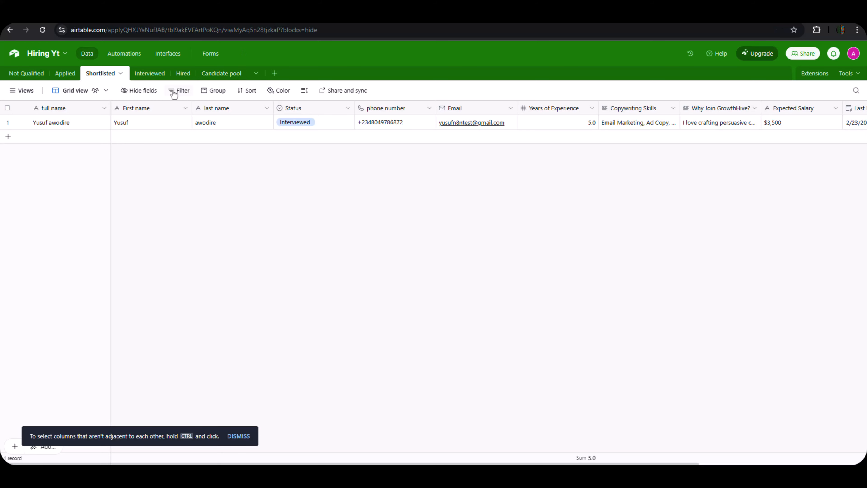
{"action": "left_click", "coordinate": [158, 79]}
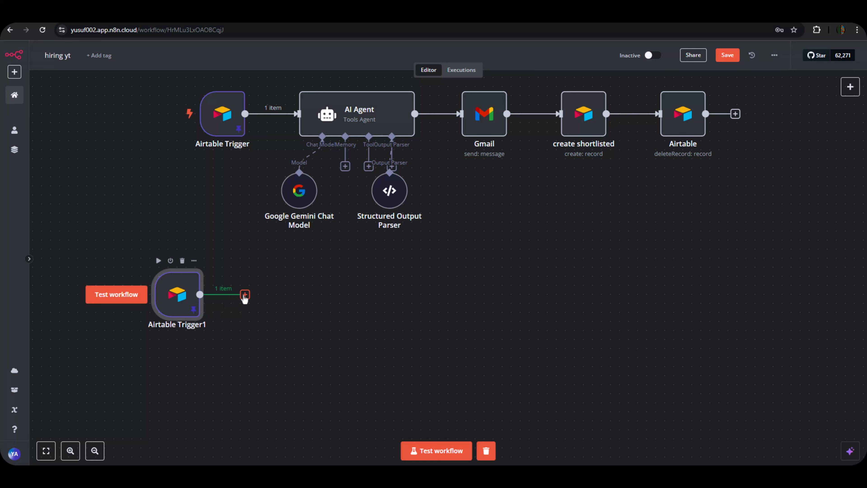
Add an Airtable 'Create a record' node after Airtable Trigger1 and rename it 'create interview'.
{"action": "left_click", "coordinate": [244, 294]}
{"action": "type", "text": "ai"}
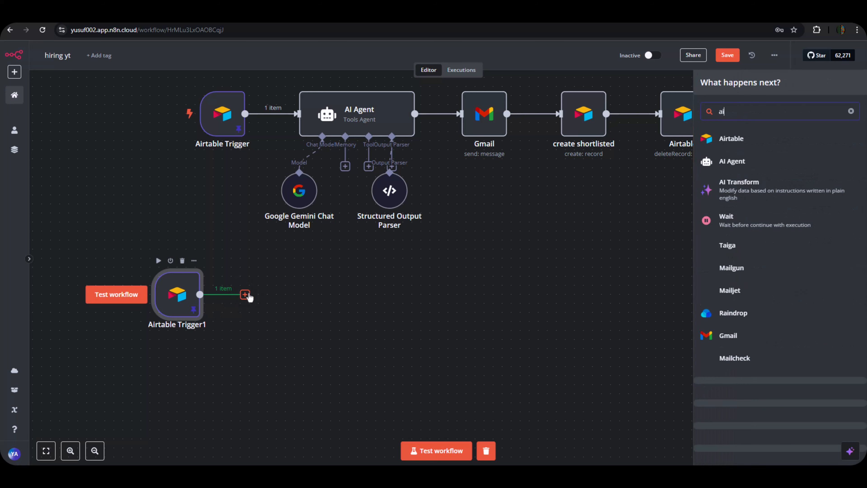
{"action": "type", "text": "rtable"}
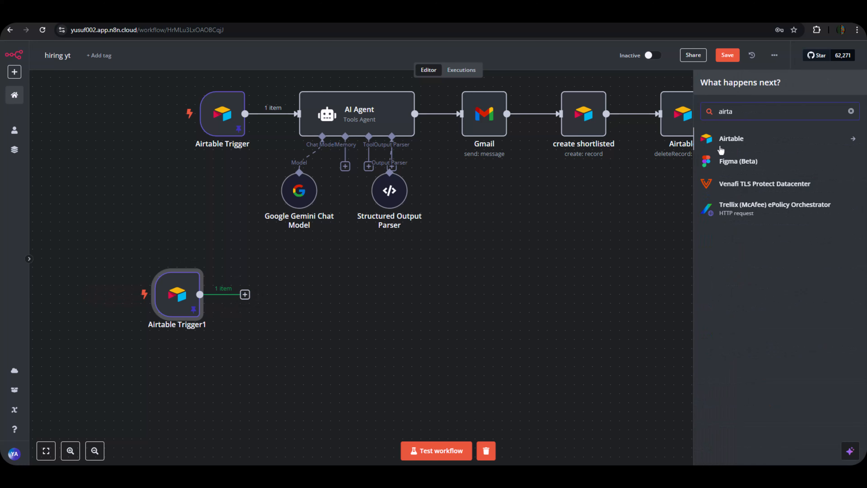
{"action": "left_click", "coordinate": [727, 138]}
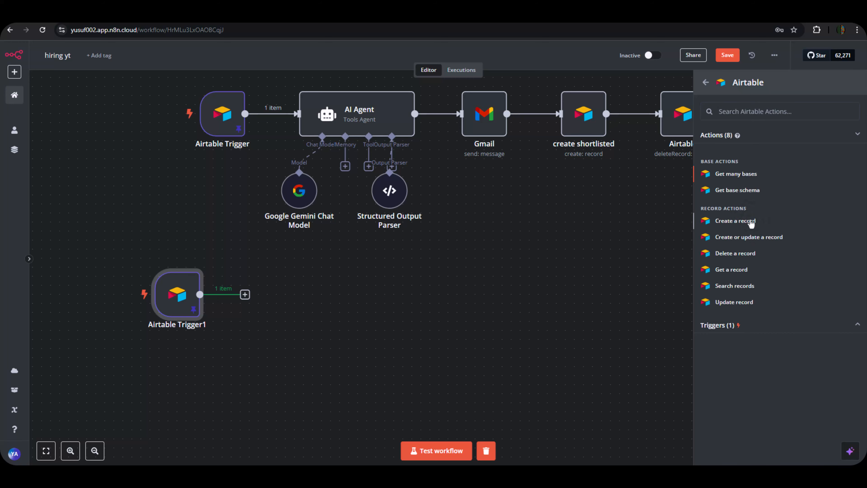
{"action": "left_click", "coordinate": [735, 221]}
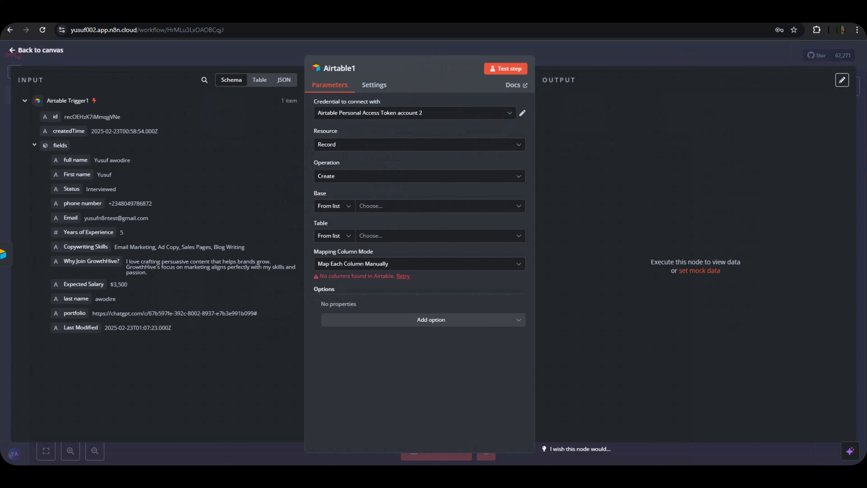
{"action": "key", "text": "ctrl+Tab"}
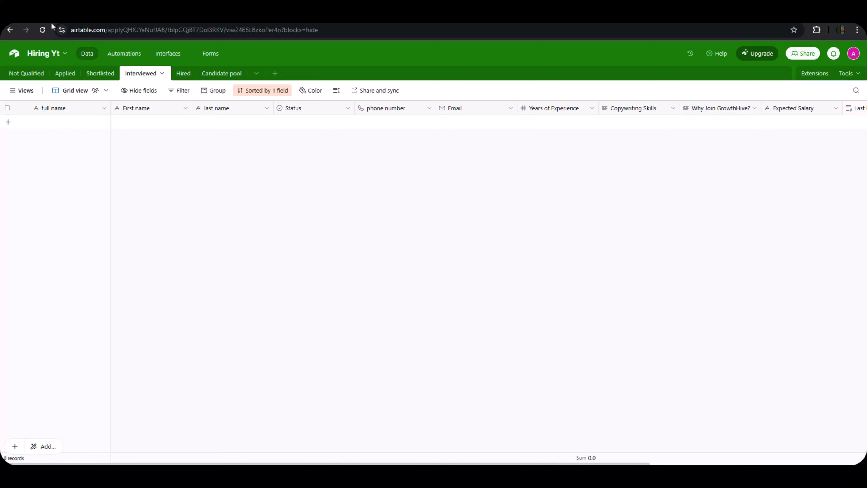
{"action": "left_click", "coordinate": [74, 15]}
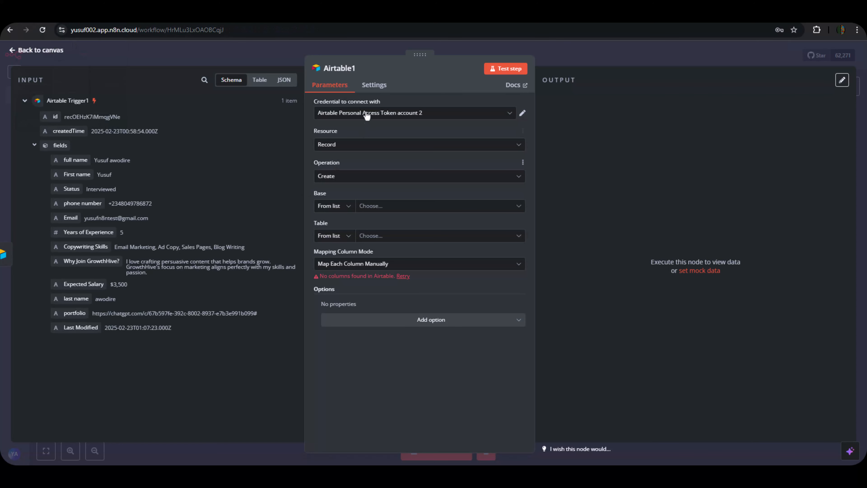
{"action": "left_click", "coordinate": [343, 71]}
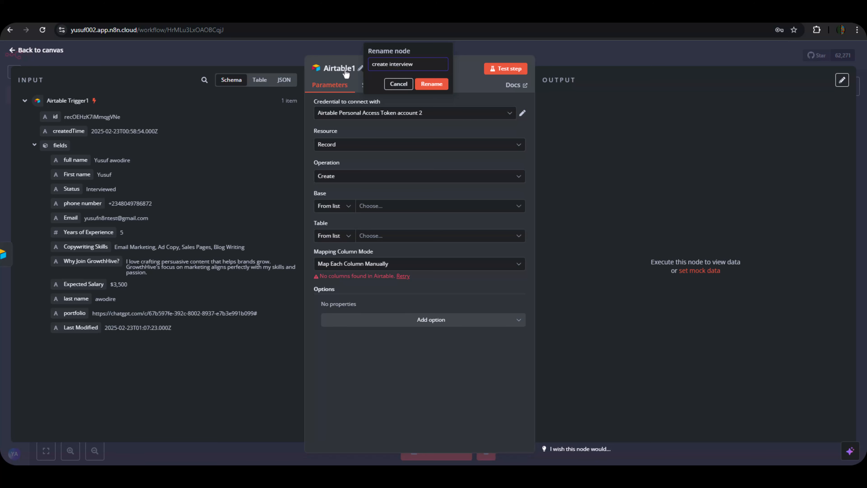
Point create interview at Hiring Yt's Interviewed table, mapping trigger fields to its columns.
{"action": "left_click", "coordinate": [431, 84]}
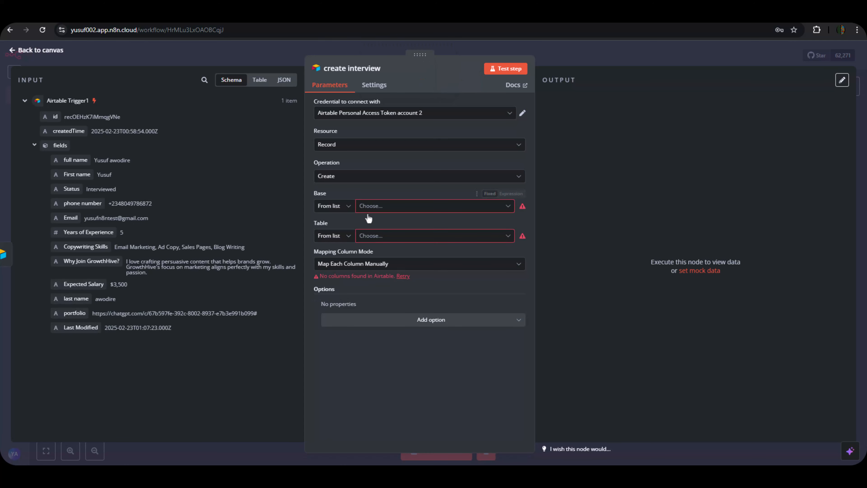
{"action": "left_click", "coordinate": [377, 211]}
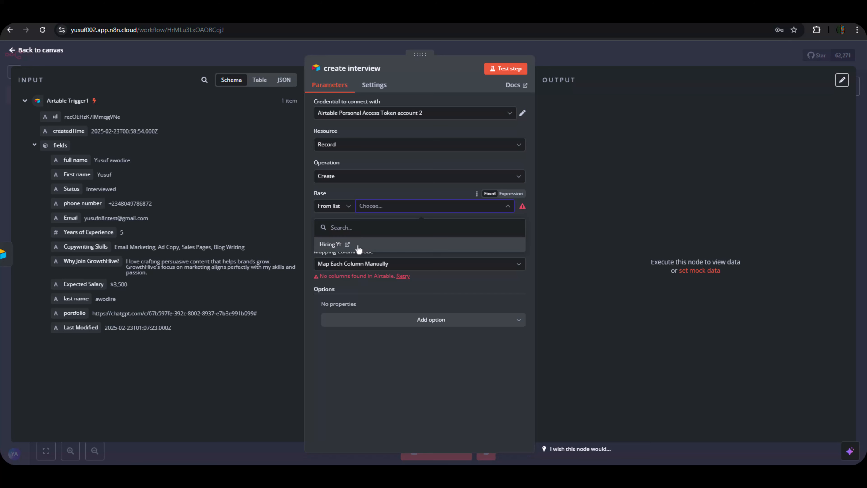
{"action": "left_click", "coordinate": [358, 245]}
{"action": "left_click", "coordinate": [377, 239]}
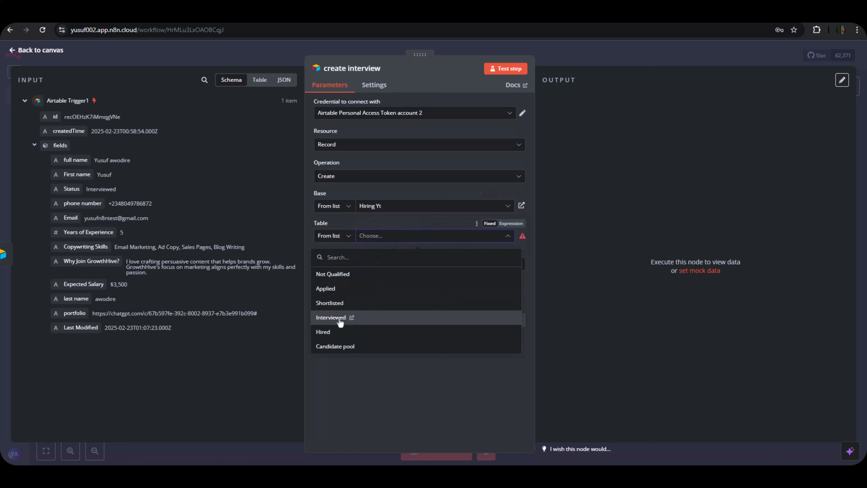
{"action": "left_click", "coordinate": [333, 317]}
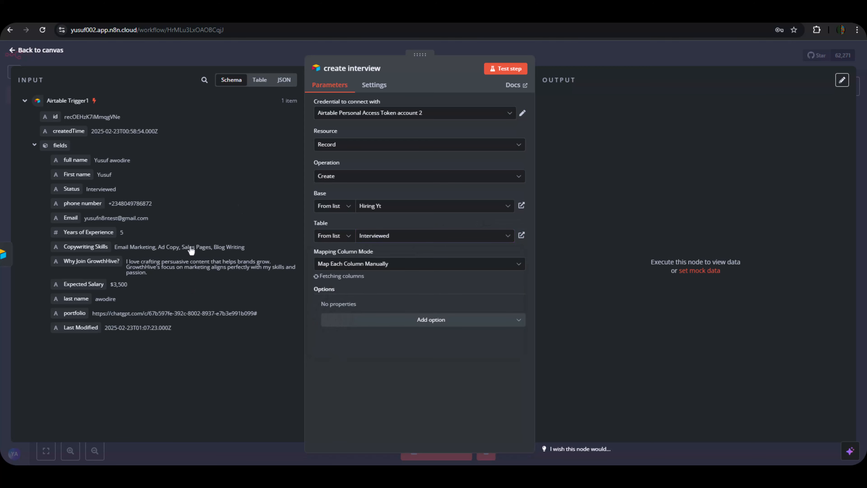
{"action": "scroll", "coordinate": [367, 293], "scroll_direction": "down", "scroll_amount": 5}
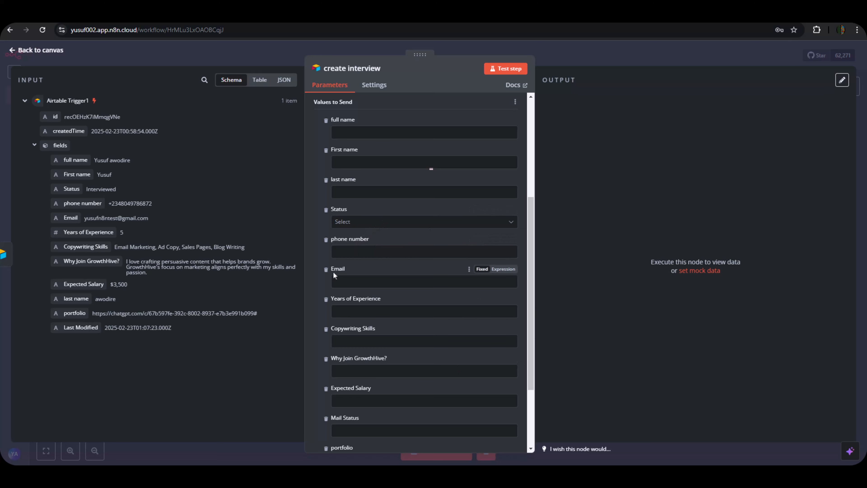
{"action": "scroll", "coordinate": [358, 269], "scroll_direction": "down", "scroll_amount": 3}
{"action": "scroll", "coordinate": [375, 254], "scroll_direction": "up", "scroll_amount": 2}
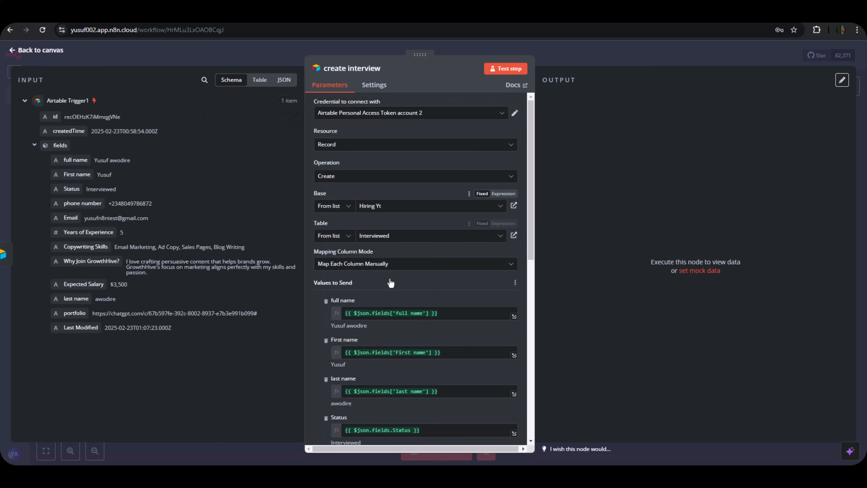
{"action": "scroll", "coordinate": [397, 377], "scroll_direction": "down", "scroll_amount": 10}
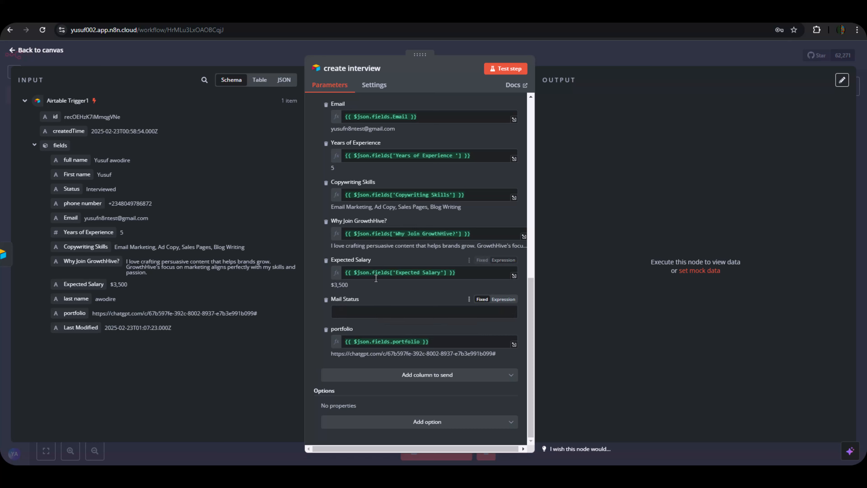
{"action": "left_click", "coordinate": [574, 57]}
{"action": "scroll", "coordinate": [444, 235], "scroll_direction": "up", "scroll_amount": 1}
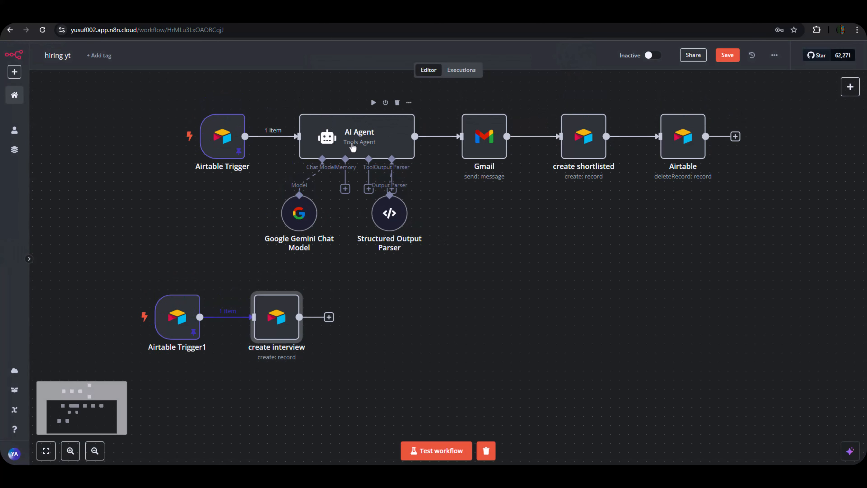
Review the Gmail node's To, Subject and Message settings.
{"action": "left_click", "coordinate": [484, 140]}
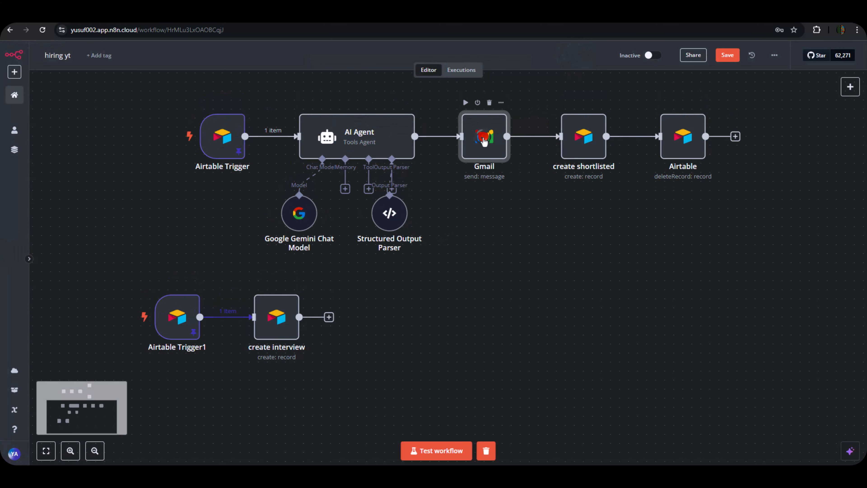
{"action": "double_click", "coordinate": [484, 140]}
{"action": "double_click", "coordinate": [482, 143]}
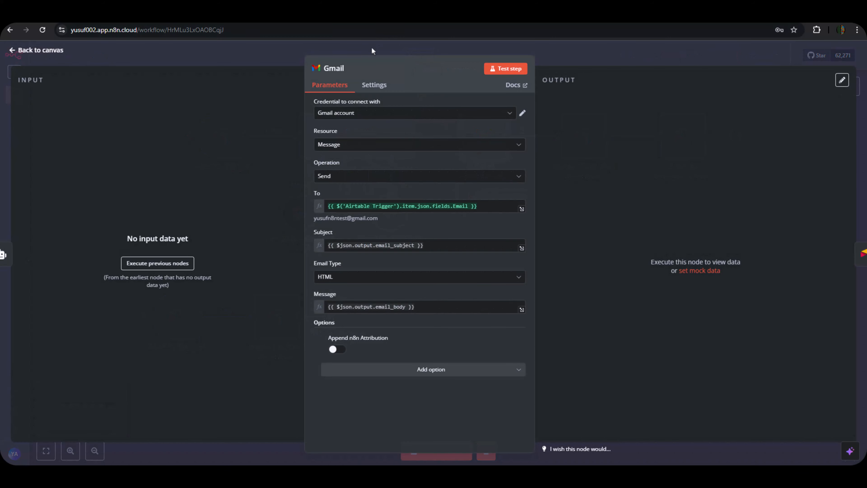
{"action": "left_click", "coordinate": [353, 50]}
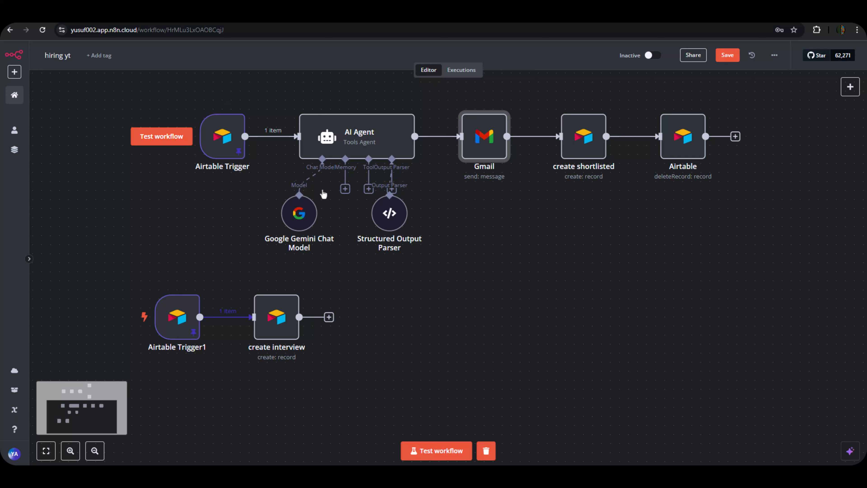
{"action": "double_click", "coordinate": [480, 150]}
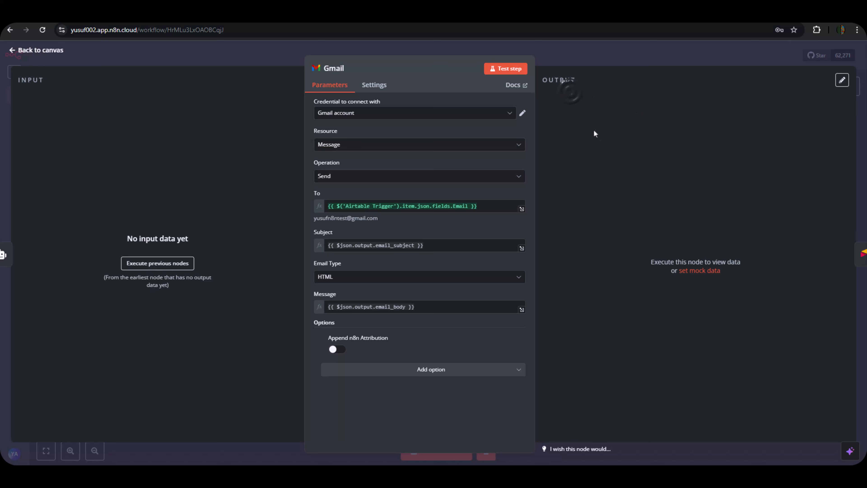
{"action": "left_click", "coordinate": [584, 53]}
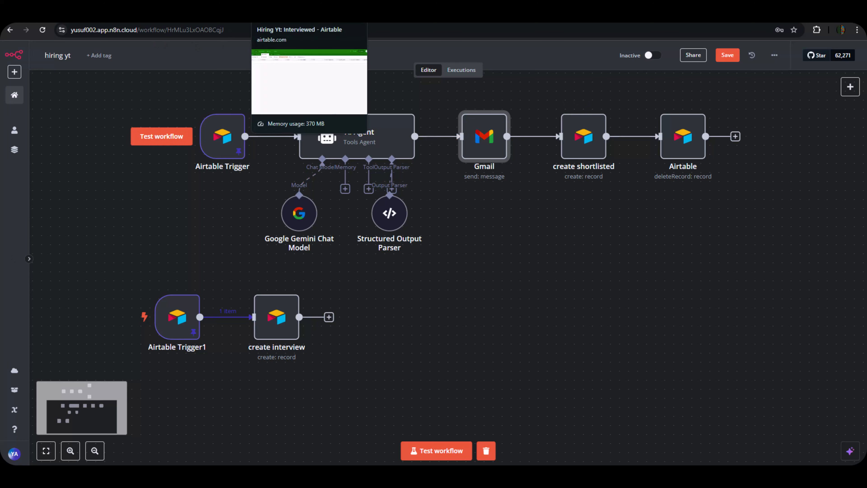
Check that every column of Airtable's Interviewed table is still empty, then return to n8n.
{"action": "left_click", "coordinate": [307, 18]}
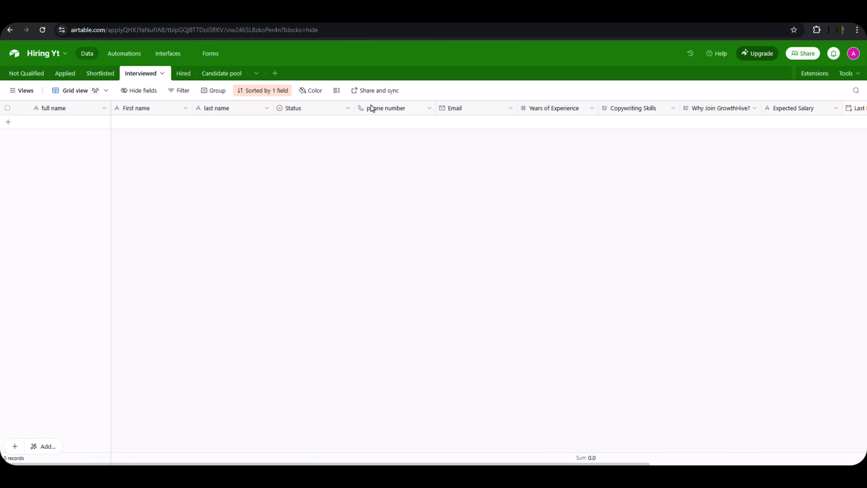
{"action": "left_click_drag", "start_coordinate": [503, 465], "coordinate": [639, 462]}
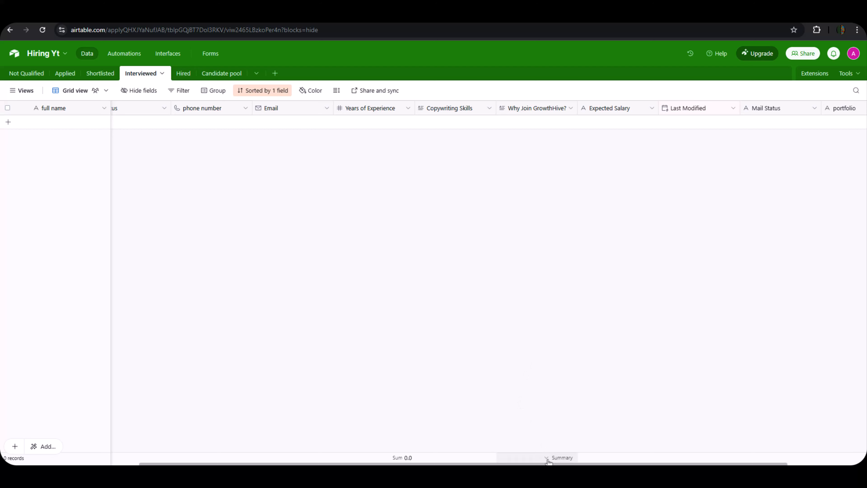
{"action": "left_click_drag", "start_coordinate": [548, 462], "coordinate": [409, 462]}
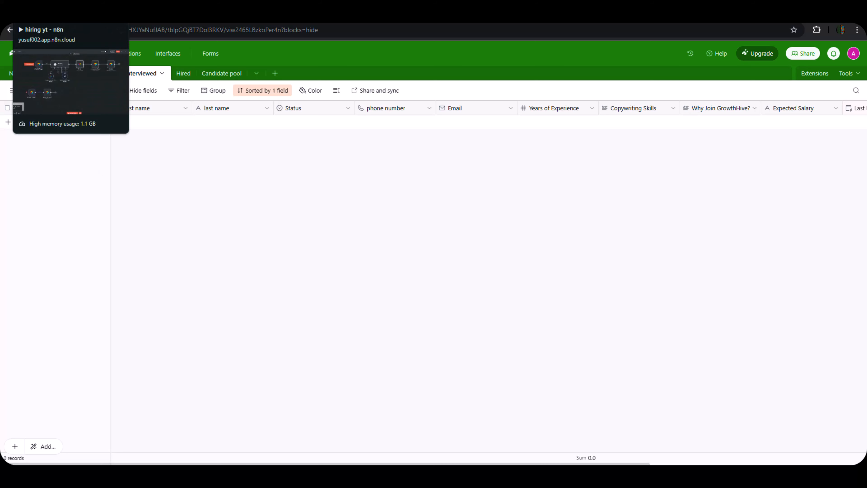
{"action": "left_click", "coordinate": [48, 15]}
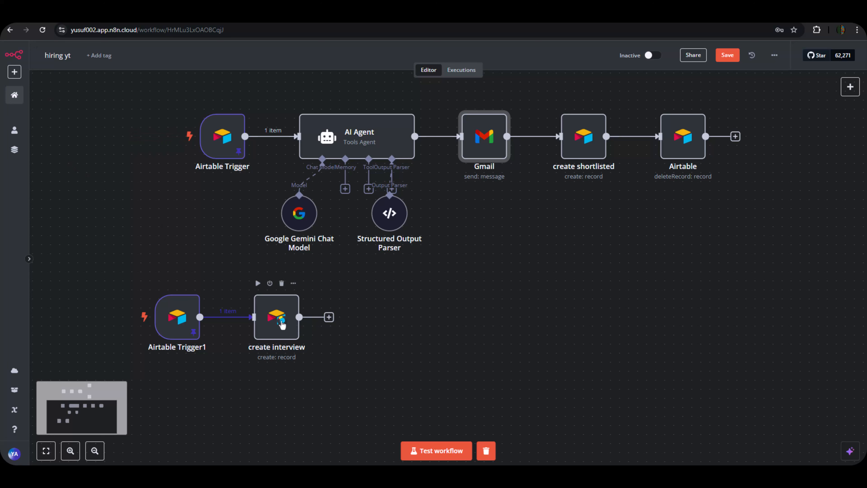
Test-run the create interview node, then view the candidate's new record in Airtable's Interviewed table.
{"action": "left_click", "coordinate": [285, 328]}
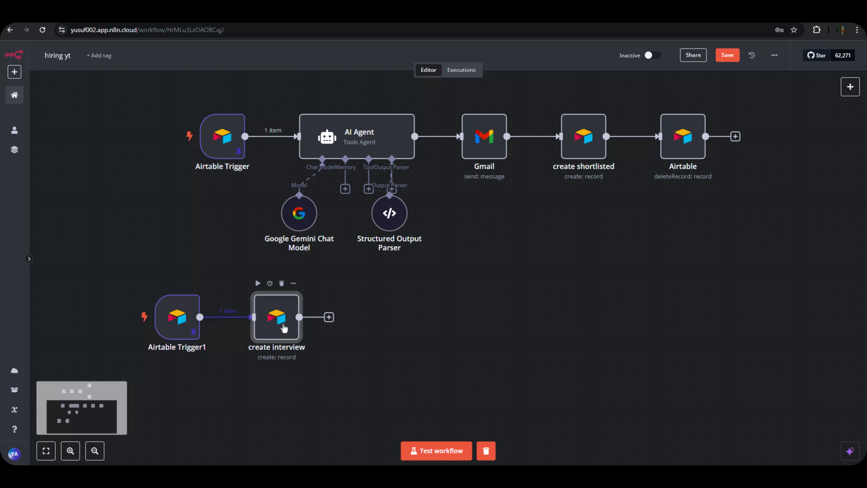
{"action": "double_click", "coordinate": [279, 324]}
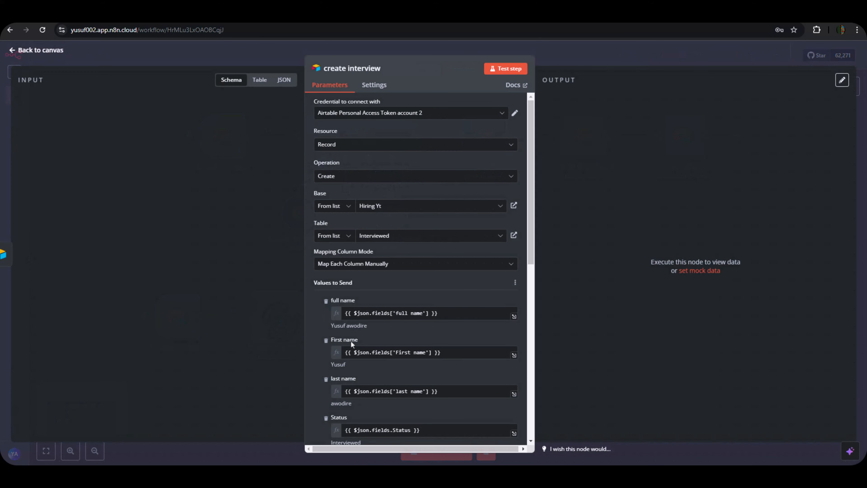
{"action": "scroll", "coordinate": [377, 381], "scroll_direction": "down", "scroll_amount": 2}
{"action": "scroll", "coordinate": [381, 381], "scroll_direction": "down", "scroll_amount": 8}
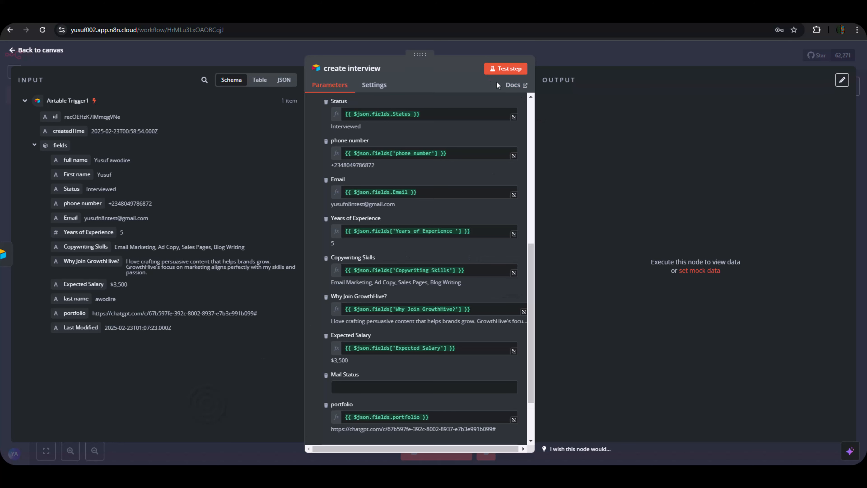
{"action": "scroll", "coordinate": [492, 108], "scroll_direction": "down", "scroll_amount": 3}
{"action": "left_click", "coordinate": [503, 70]}
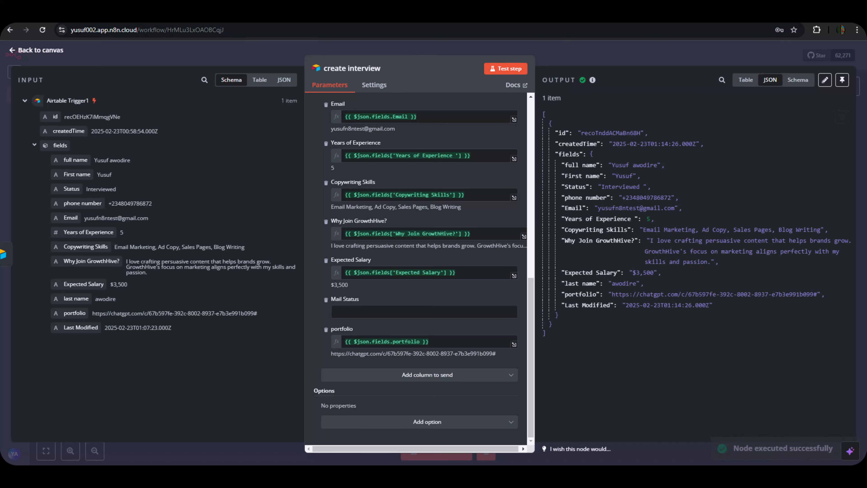
{"action": "left_click", "coordinate": [259, 16]}
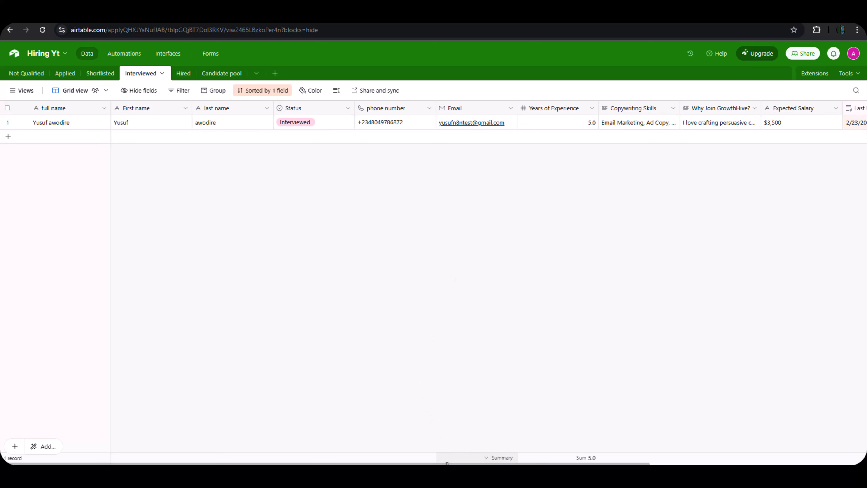
Scroll across the new Interviewed record, then close the create interview node panel in n8n.
{"action": "left_click", "coordinate": [447, 460]}
{"action": "scroll", "coordinate": [619, 440], "scroll_direction": "right", "scroll_amount": 8}
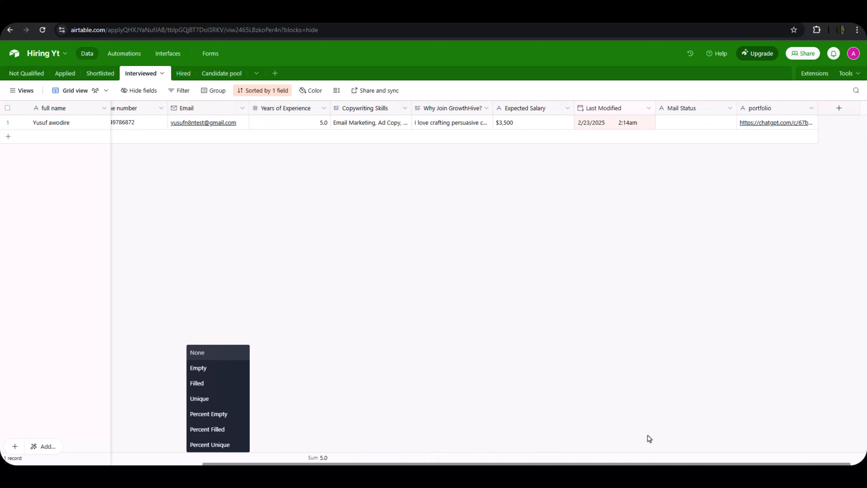
{"action": "left_click_drag", "start_coordinate": [648, 434], "coordinate": [342, 417]}
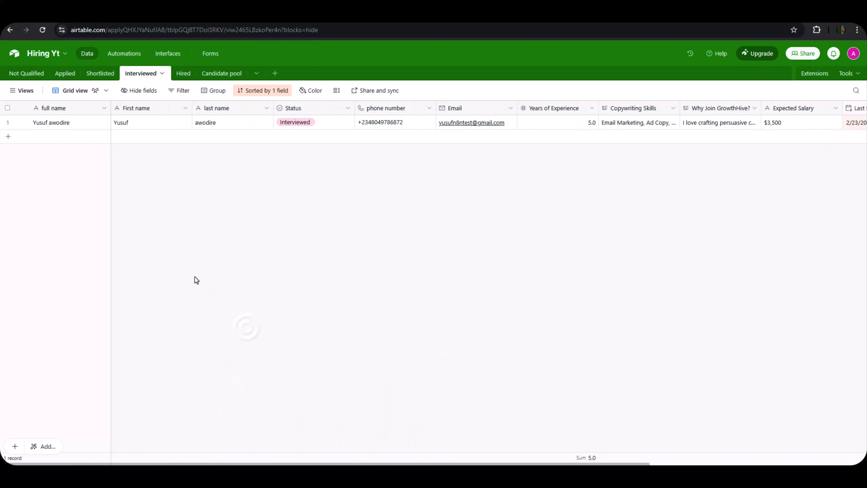
{"action": "left_click", "coordinate": [48, 15]}
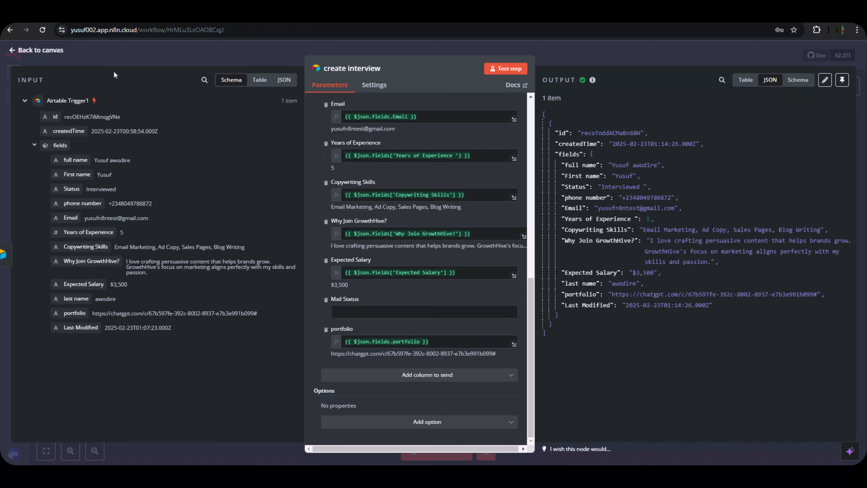
{"action": "left_click", "coordinate": [591, 53]}
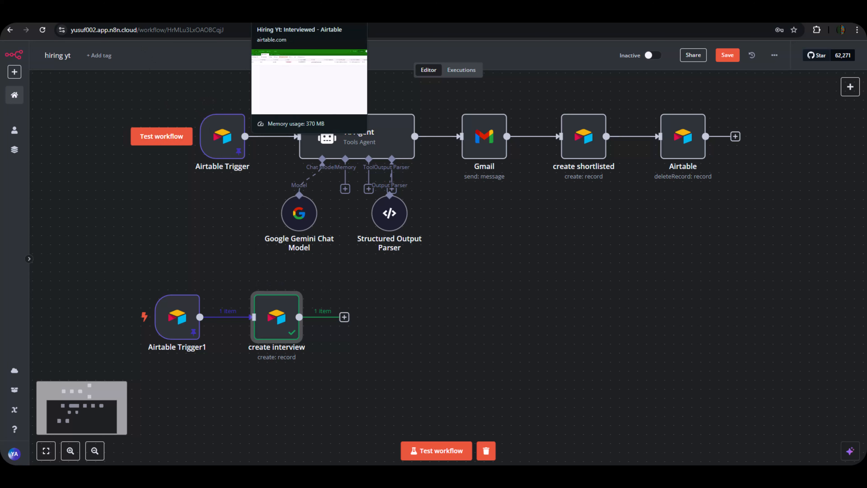
Compare Airtable's Shortlisted and Interviewed tables for the candidate, then return to n8n.
{"action": "left_click", "coordinate": [290, 15]}
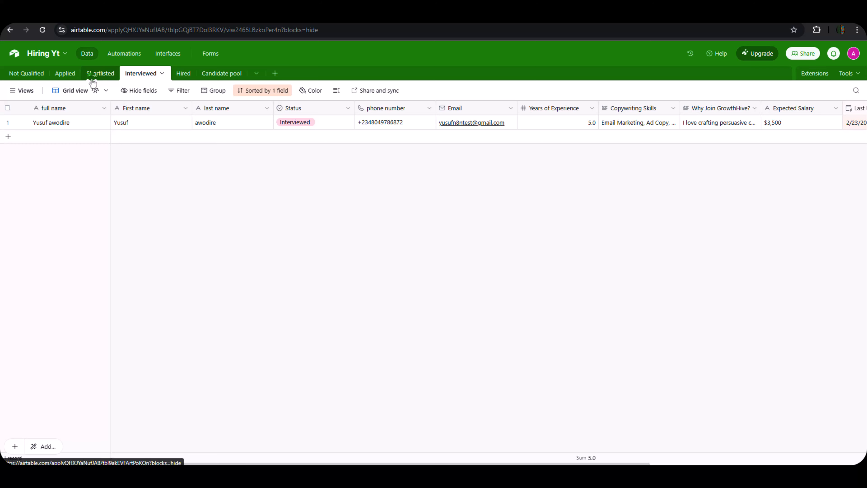
{"action": "left_click", "coordinate": [99, 73]}
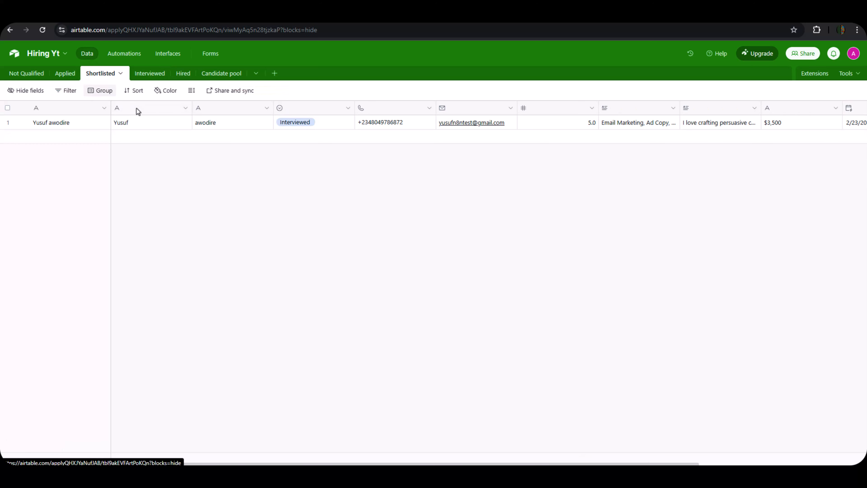
{"action": "left_click", "coordinate": [141, 73]}
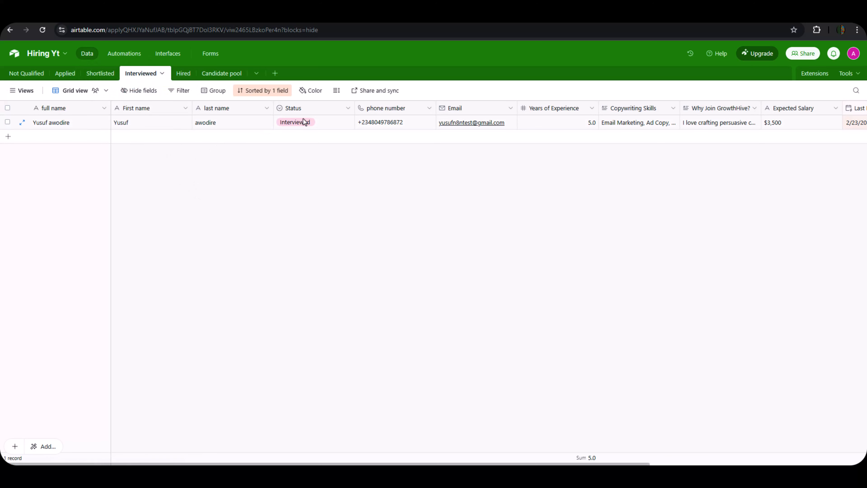
{"action": "left_click", "coordinate": [100, 73]}
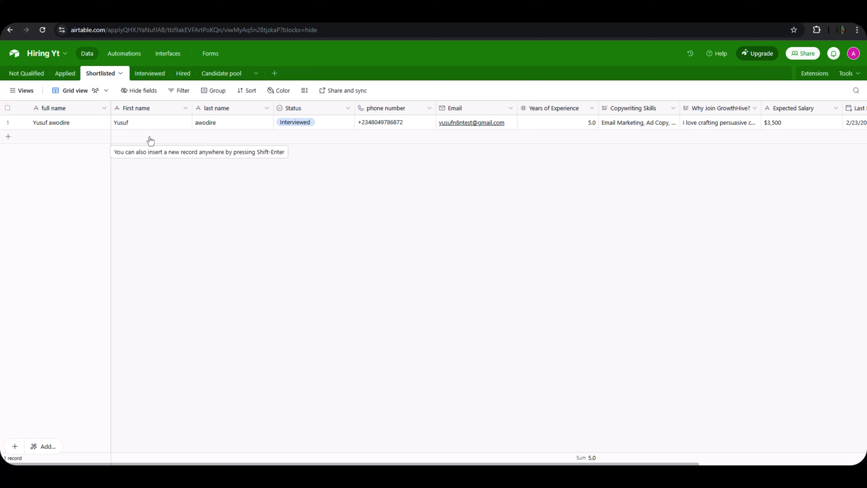
{"action": "left_click", "coordinate": [28, 16]}
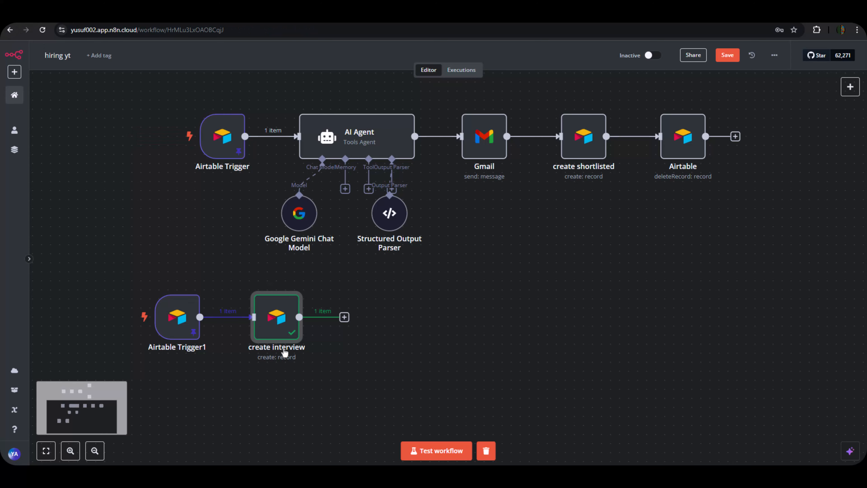
Add an Airtable 'Delete a record' node after the create interview node.
{"action": "left_click", "coordinate": [344, 317]}
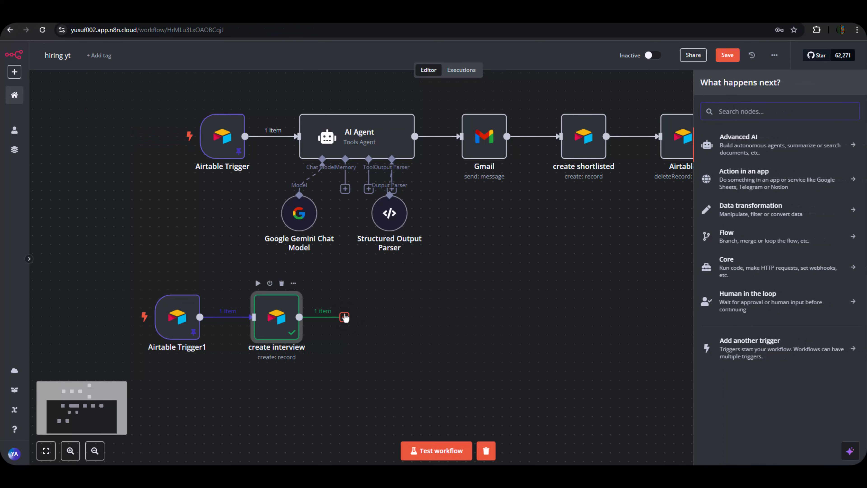
{"action": "type", "text": "ai"}
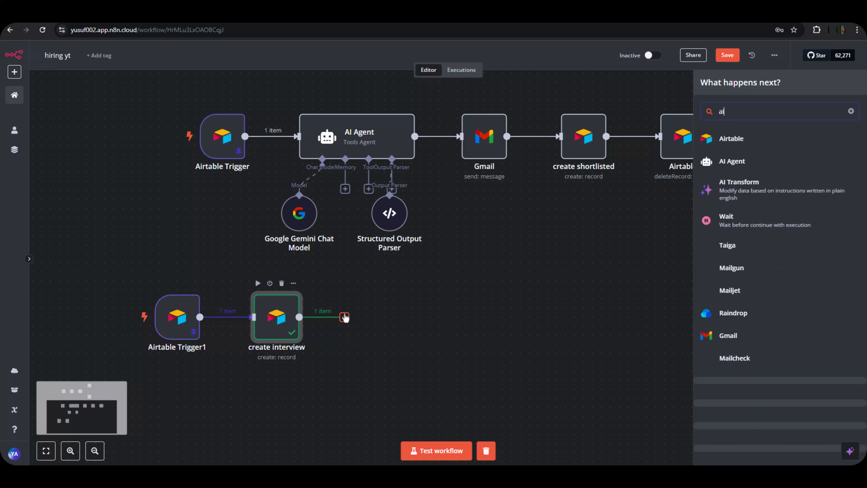
{"action": "type", "text": "rtable"}
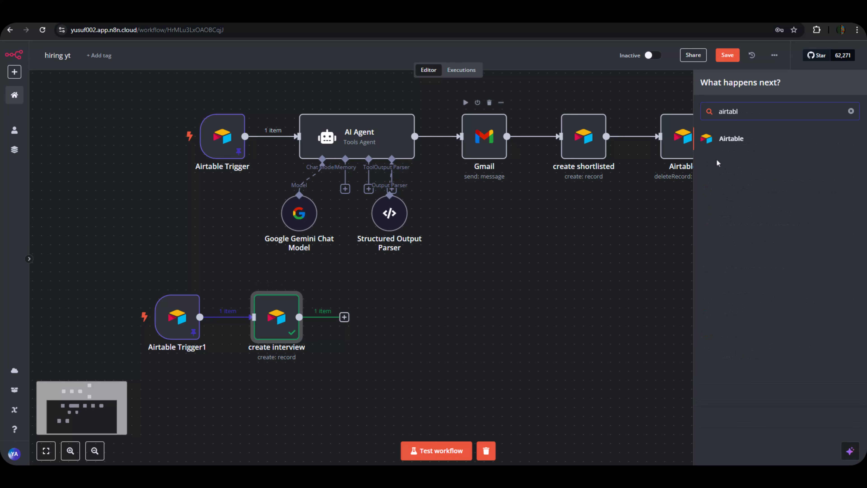
{"action": "left_click", "coordinate": [740, 141]}
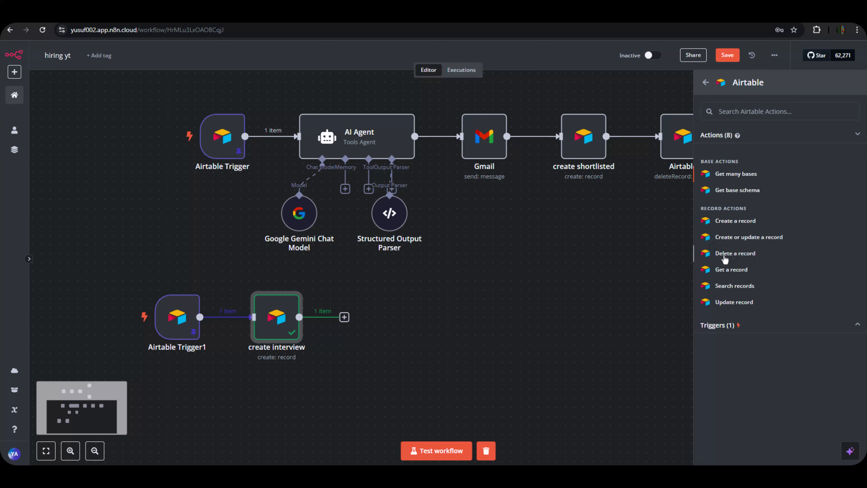
{"action": "left_click", "coordinate": [724, 256]}
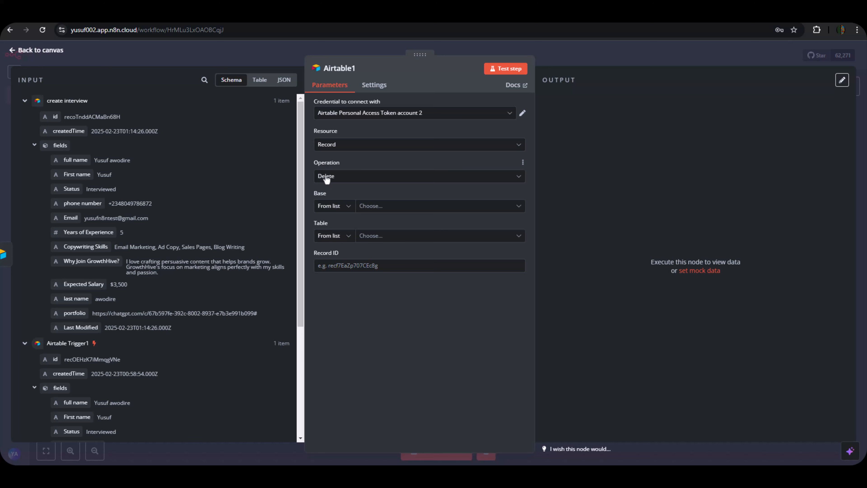
Point the Airtable1 delete node at the Hiring Yt base's Shortlisted table.
{"action": "left_click", "coordinate": [362, 205]}
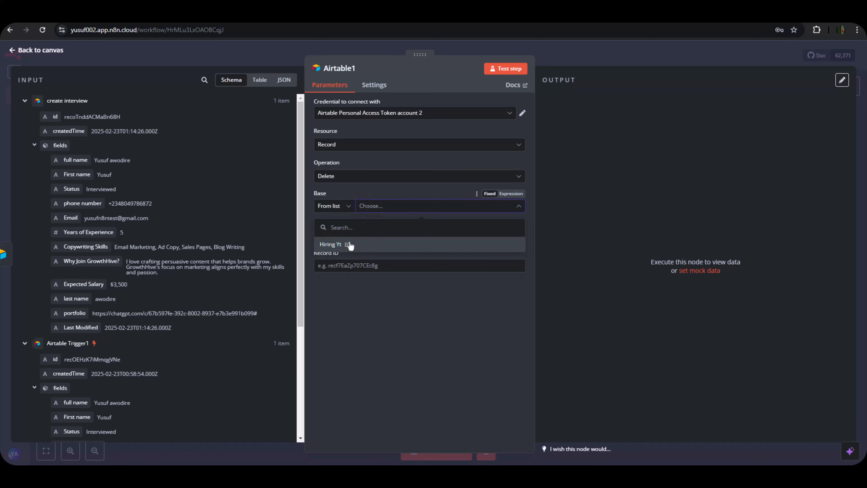
{"action": "left_click", "coordinate": [330, 246]}
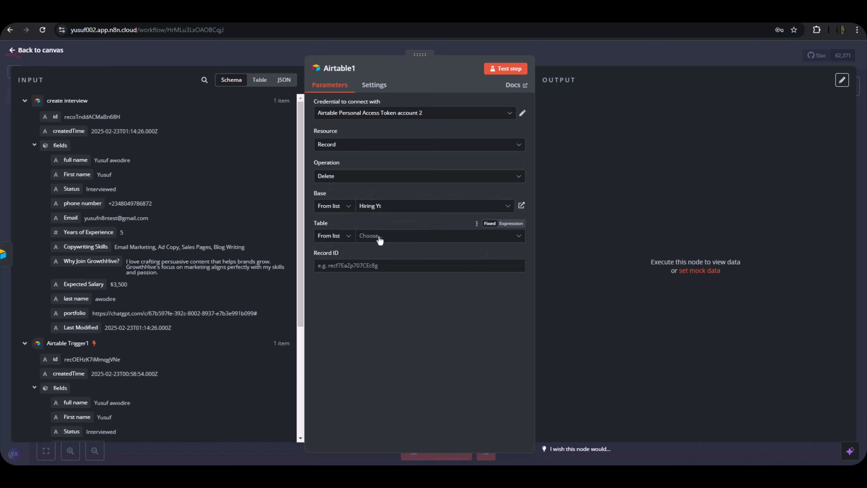
{"action": "left_click", "coordinate": [379, 238]}
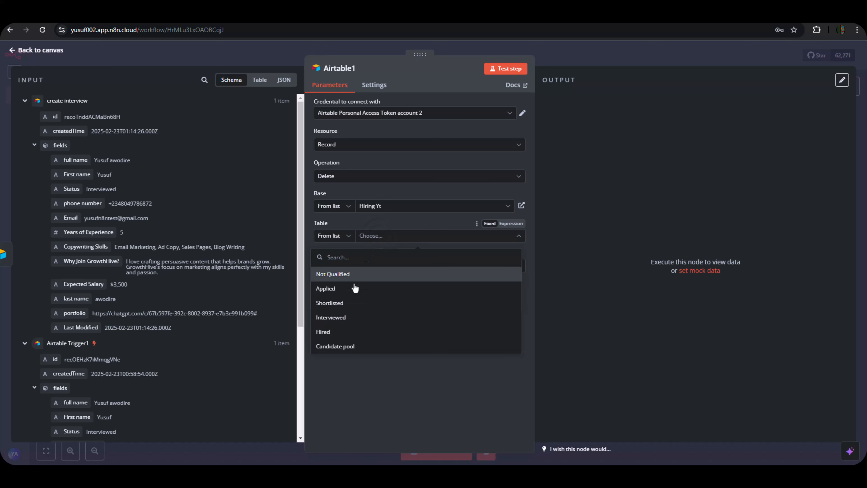
{"action": "left_click", "coordinate": [330, 303]}
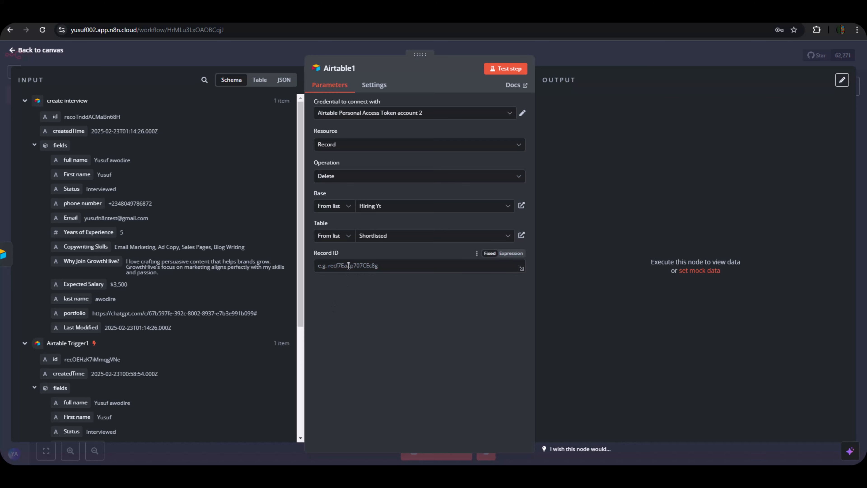
Map Airtable Trigger1's id into Record ID, test the deletion, and check Airtable.
{"action": "scroll", "coordinate": [168, 282], "scroll_direction": "down", "scroll_amount": 5}
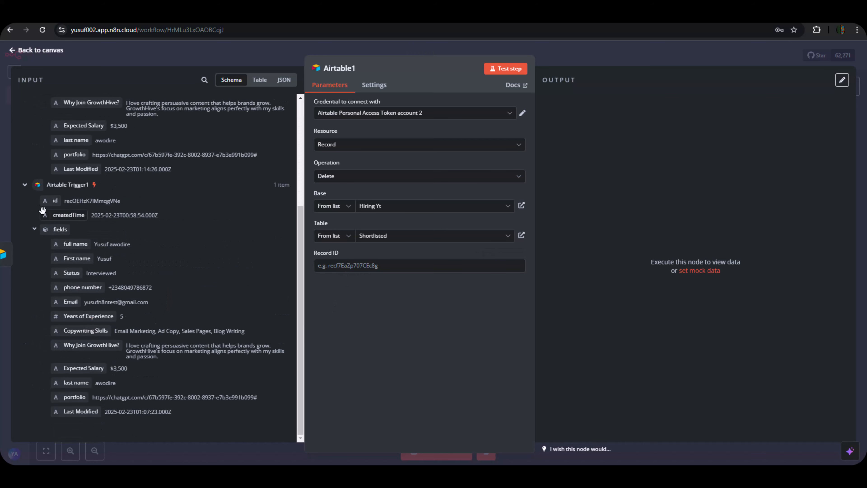
{"action": "left_click_drag", "start_coordinate": [54, 200], "coordinate": [354, 268]}
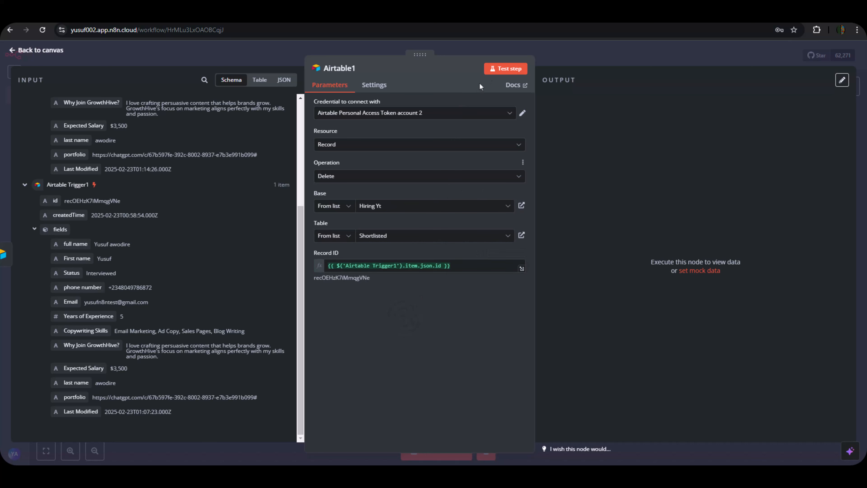
{"action": "left_click", "coordinate": [496, 70]}
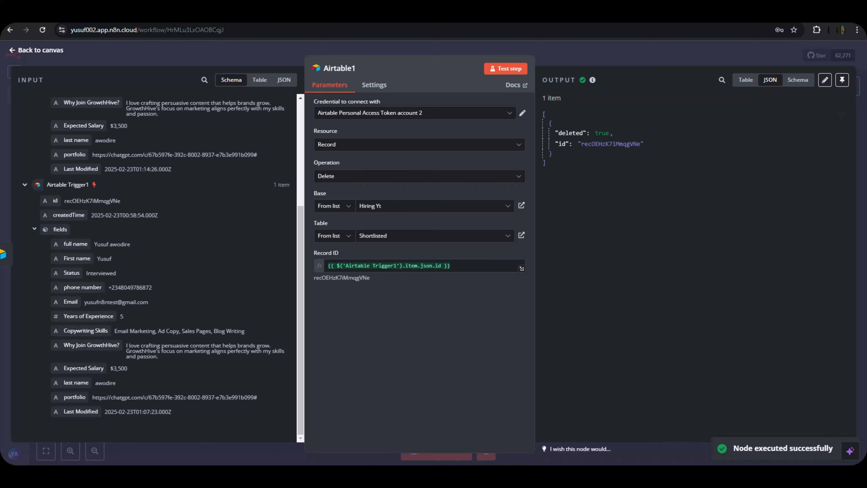
{"action": "left_click", "coordinate": [172, 16]}
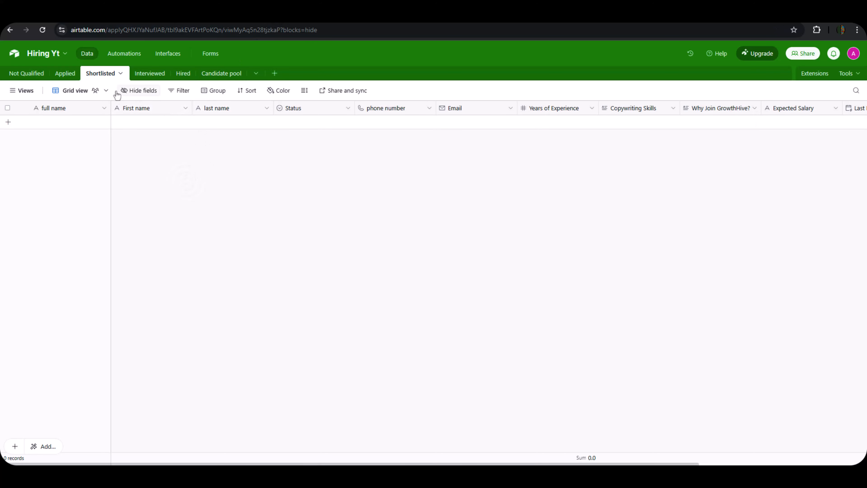
Browse the Applied, Interviewed and Not Qualified tables of Hiring Yt, ending on Interviewed.
{"action": "left_click", "coordinate": [67, 74]}
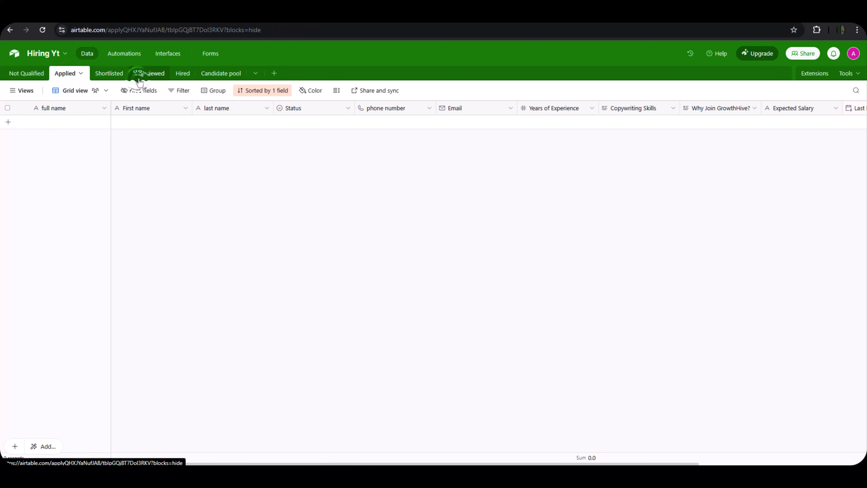
{"action": "left_click", "coordinate": [138, 80]}
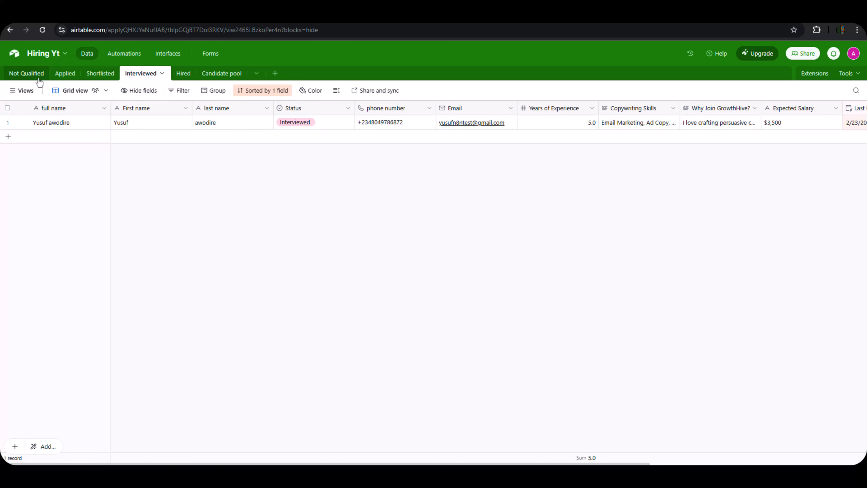
{"action": "left_click", "coordinate": [30, 73]}
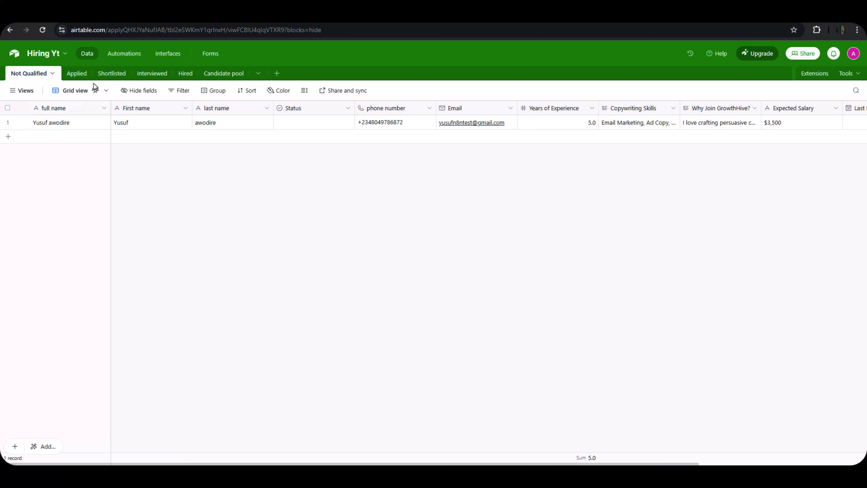
{"action": "left_click", "coordinate": [147, 74]}
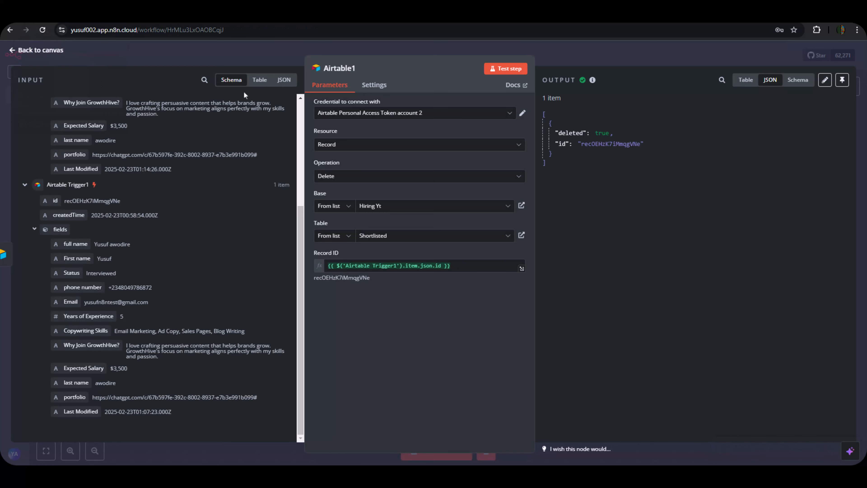
Close the Airtable1 node and shift the three lower-row nodes to the right.
{"action": "left_click", "coordinate": [580, 55]}
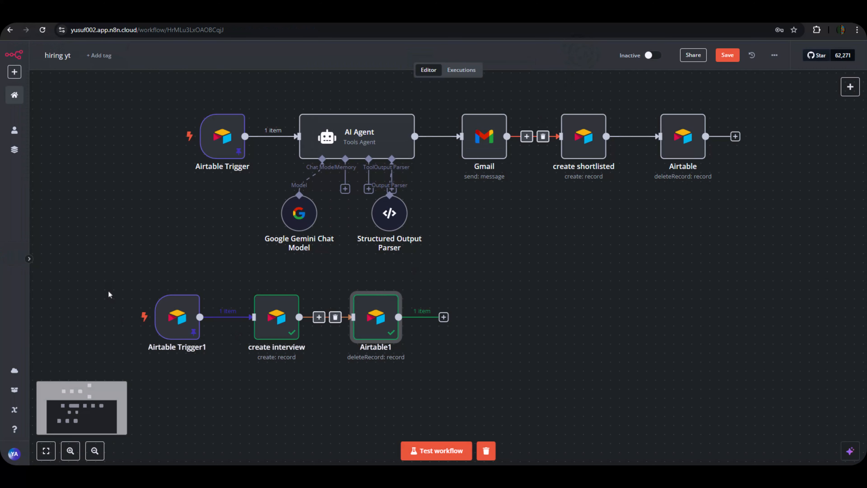
{"action": "left_click_drag", "start_coordinate": [110, 260], "coordinate": [511, 411]}
{"action": "left_click_drag", "start_coordinate": [294, 320], "coordinate": [493, 310]}
{"action": "scroll", "coordinate": [454, 232], "scroll_direction": "up", "scroll_amount": 5}
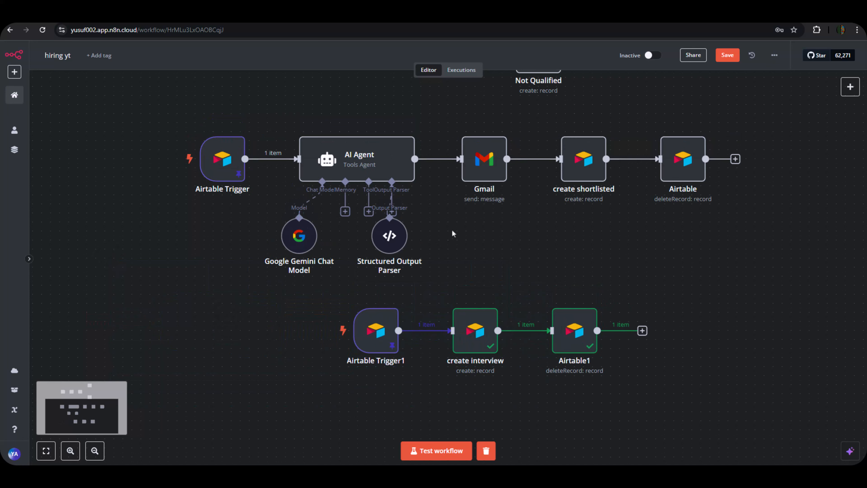
{"action": "scroll", "coordinate": [491, 163], "scroll_direction": "down", "scroll_amount": 6}
{"action": "scroll", "coordinate": [492, 317], "scroll_direction": "down", "scroll_amount": 10}
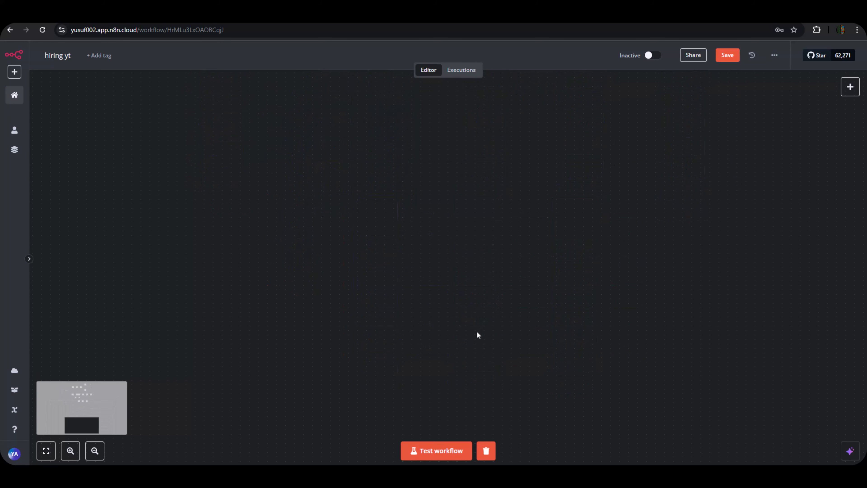
{"action": "scroll", "coordinate": [475, 320], "scroll_direction": "up", "scroll_amount": 12}
Fit the whole workflow in view, then bring up Airtable's Interviewed table.
{"action": "left_click", "coordinate": [46, 450]}
{"action": "scroll", "coordinate": [614, 308], "scroll_direction": "down", "scroll_amount": 1}
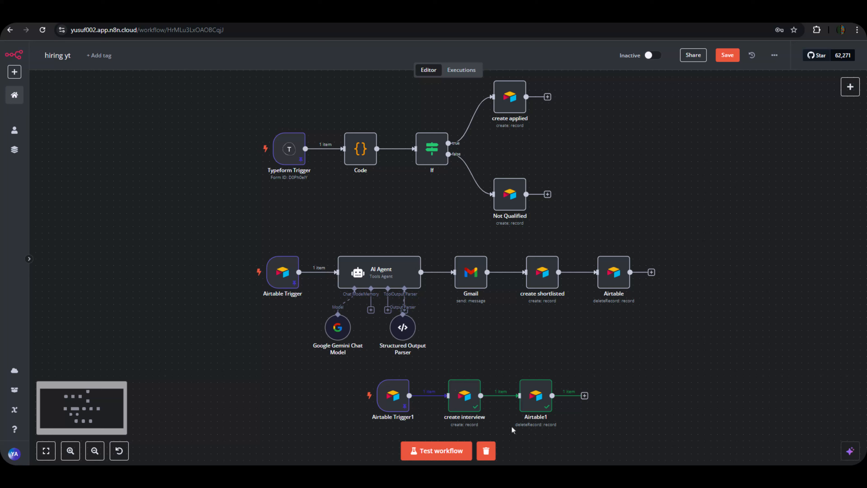
{"action": "left_click", "coordinate": [271, 23]}
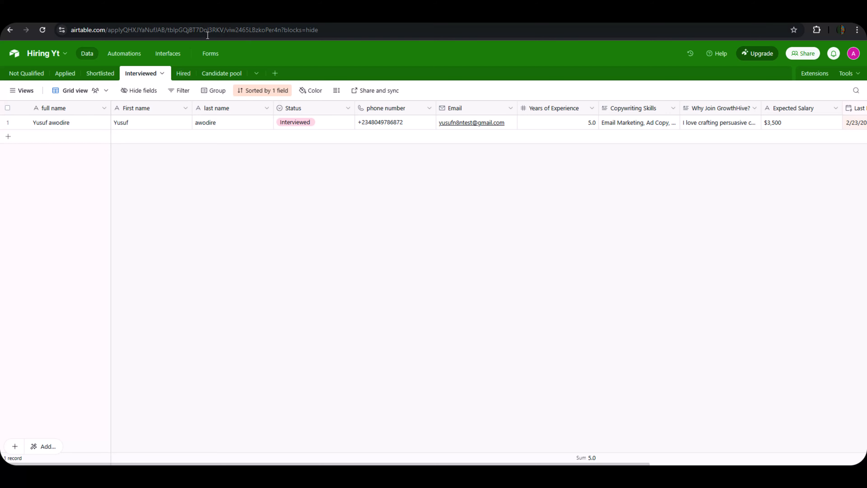
Look through the Hired and Candidate pool tables, then open the Interviewed table.
{"action": "left_click", "coordinate": [182, 74]}
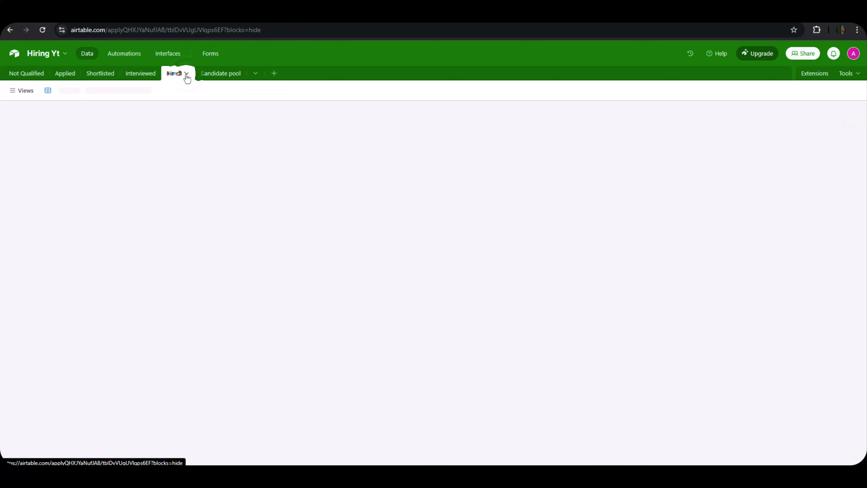
{"action": "left_click", "coordinate": [217, 74]}
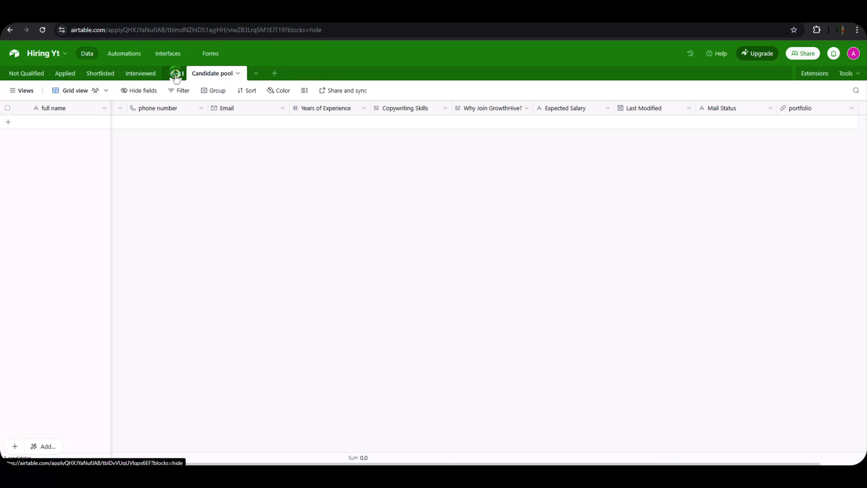
{"action": "left_click", "coordinate": [175, 75]}
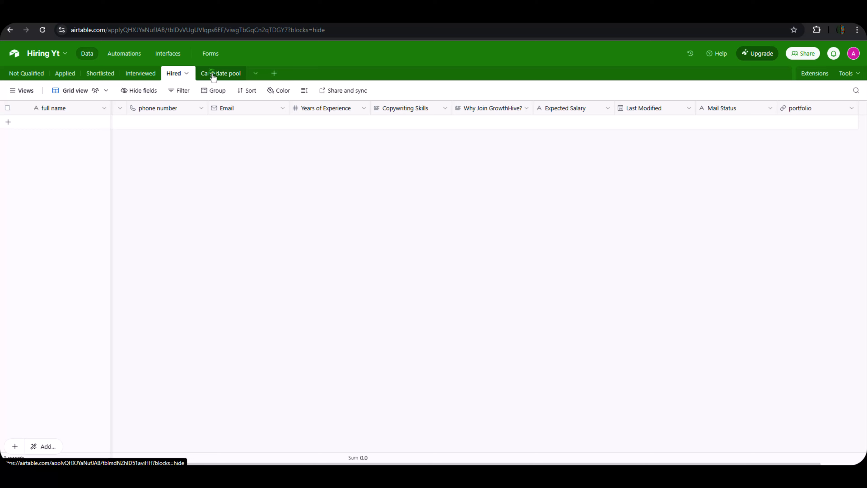
{"action": "left_click", "coordinate": [211, 76]}
{"action": "left_click", "coordinate": [169, 76]}
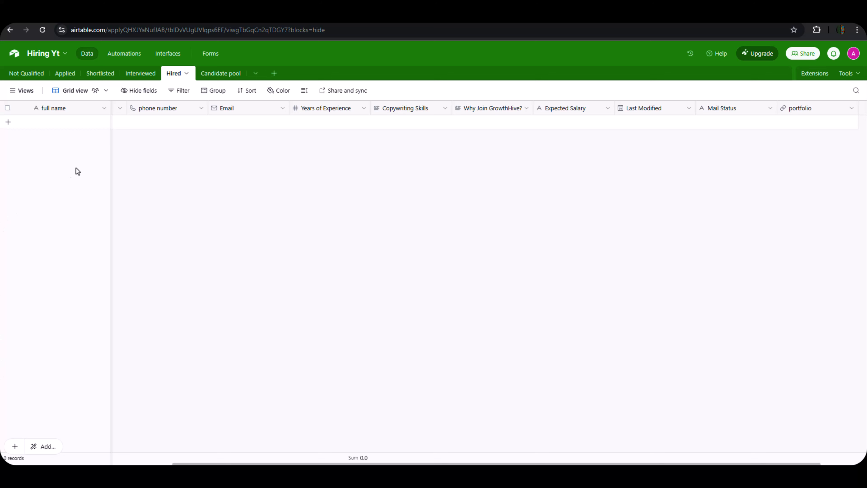
{"action": "left_click", "coordinate": [221, 78]}
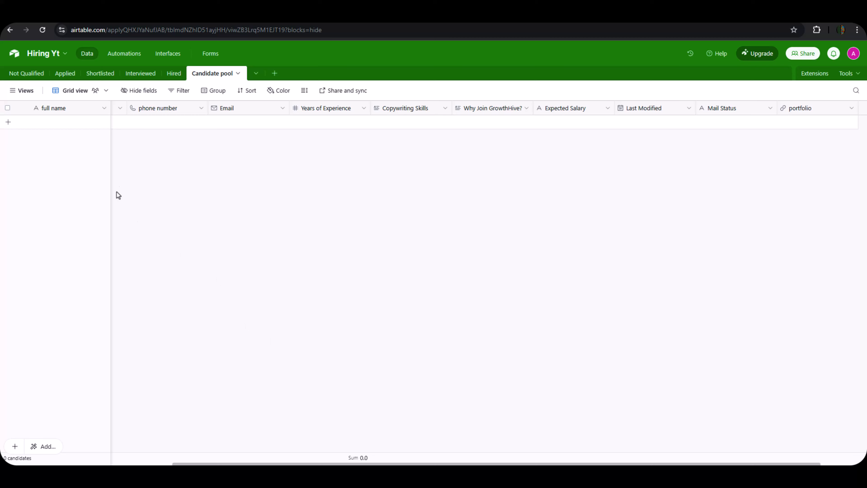
{"action": "left_click", "coordinate": [139, 73]}
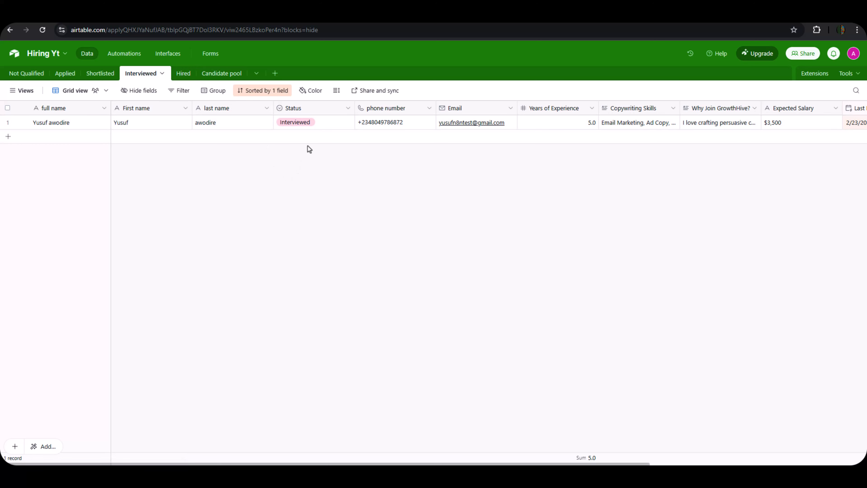
Change the candidate's Status from Interviewed to Hired.
{"action": "left_click", "coordinate": [310, 123]}
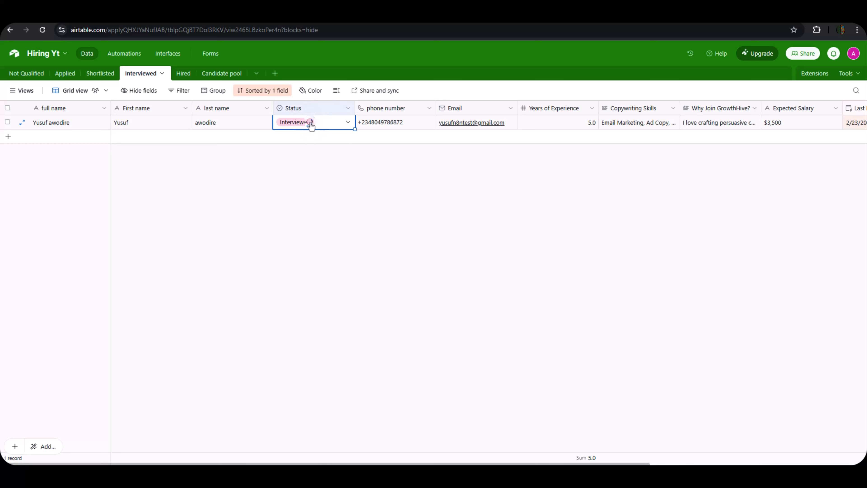
{"action": "left_click", "coordinate": [310, 123]}
{"action": "left_click", "coordinate": [289, 187]}
{"action": "left_click", "coordinate": [293, 180]}
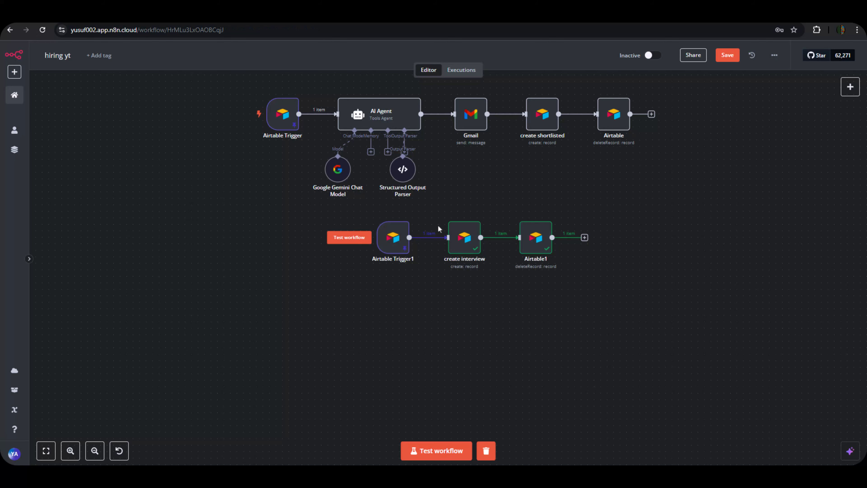
{"action": "scroll", "coordinate": [441, 232], "scroll_direction": "down", "scroll_amount": 1}
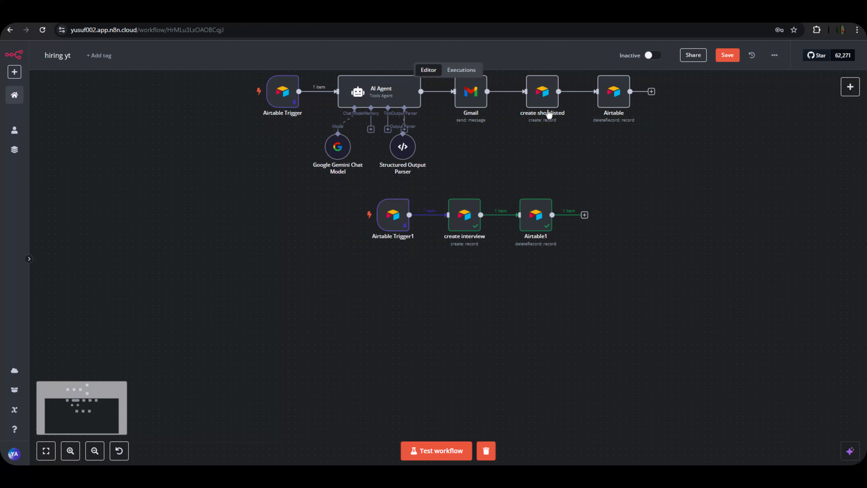
Save the workflow and add an Airtable 'On new Airtable event' trigger node.
{"action": "left_click", "coordinate": [730, 60]}
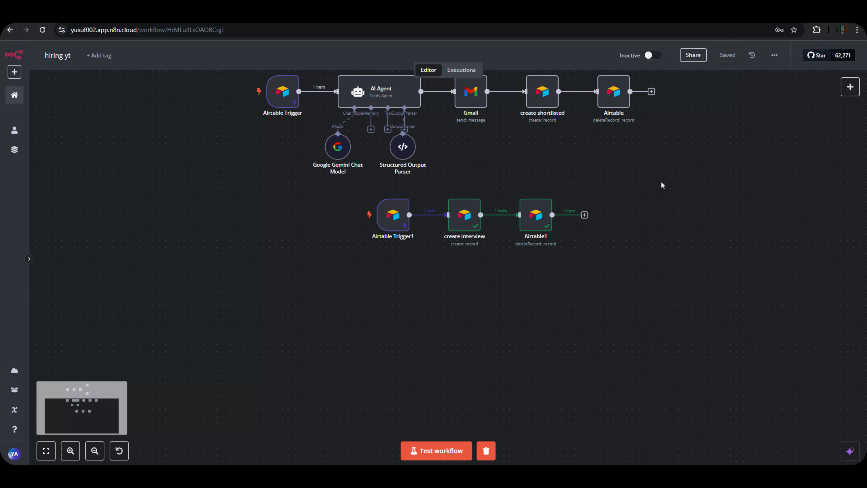
{"action": "left_click", "coordinate": [850, 87]}
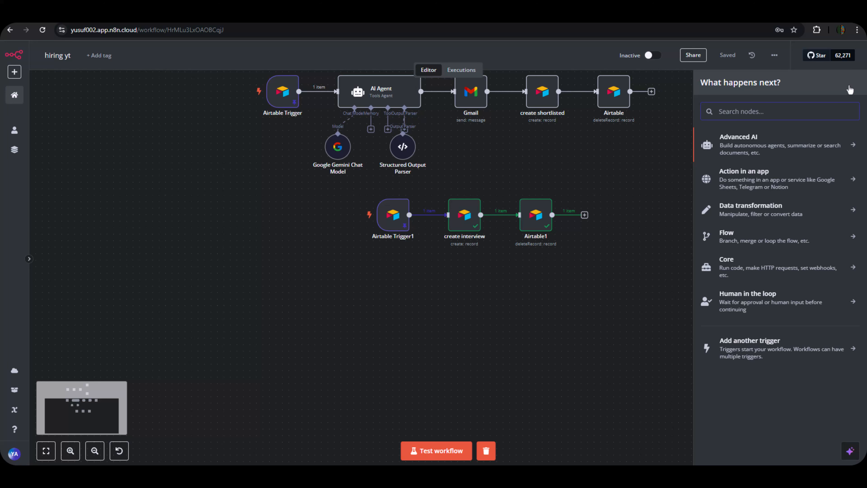
{"action": "type", "text": "airtab"}
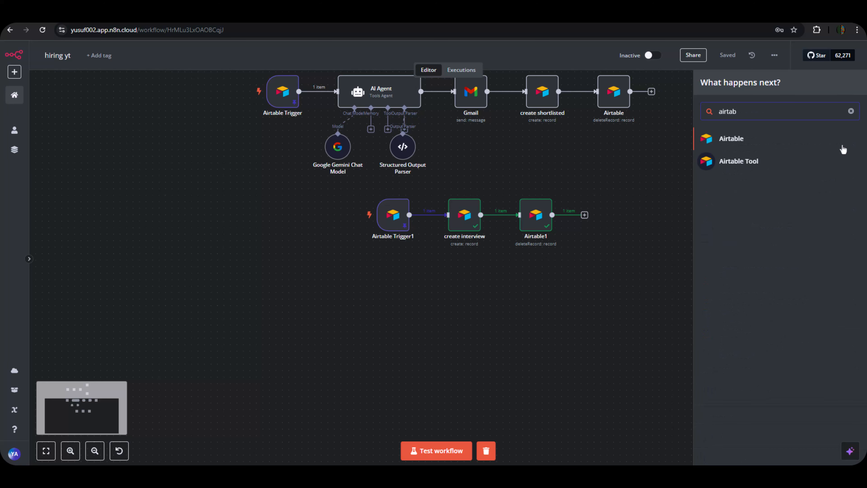
{"action": "left_click", "coordinate": [751, 142]}
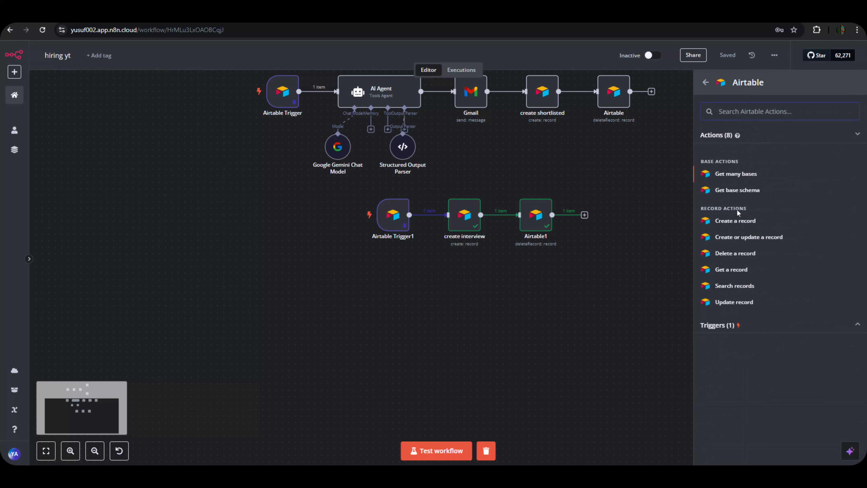
{"action": "left_click", "coordinate": [741, 324]}
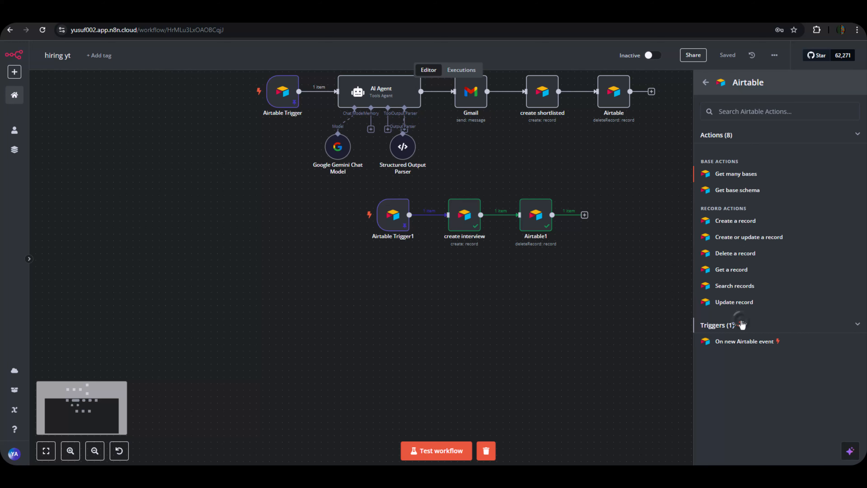
{"action": "left_click", "coordinate": [760, 341]}
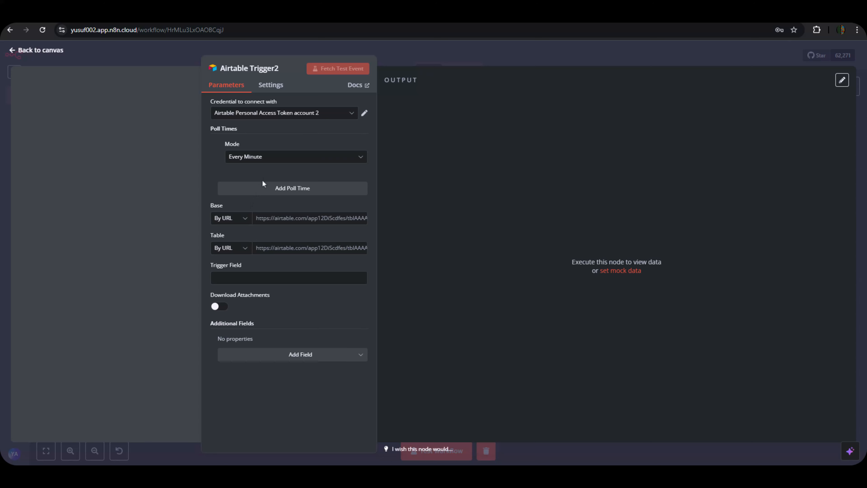
Switch the trigger's Base and Table fields to 'By ID'.
{"action": "left_click", "coordinate": [223, 218]}
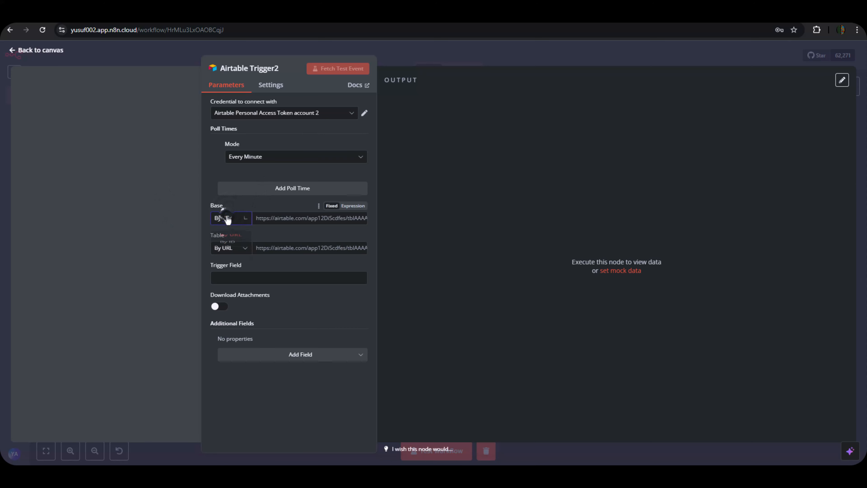
{"action": "left_click", "coordinate": [235, 258]}
{"action": "left_click", "coordinate": [236, 249]}
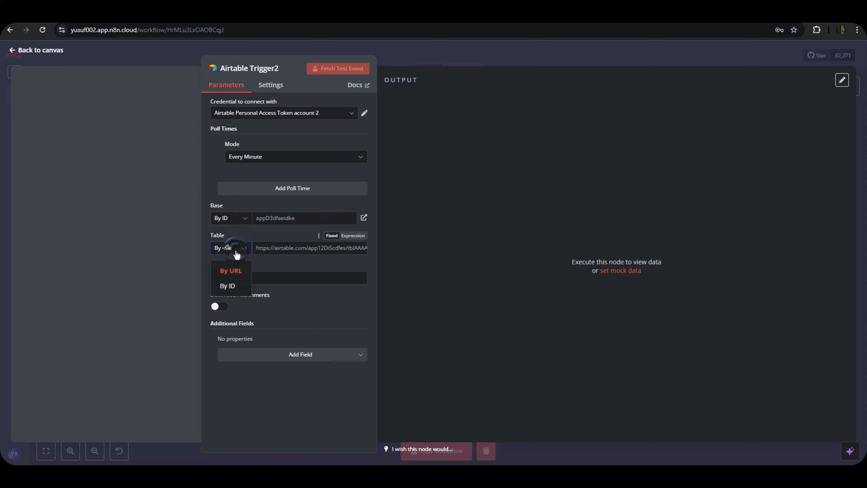
{"action": "left_click", "coordinate": [232, 286]}
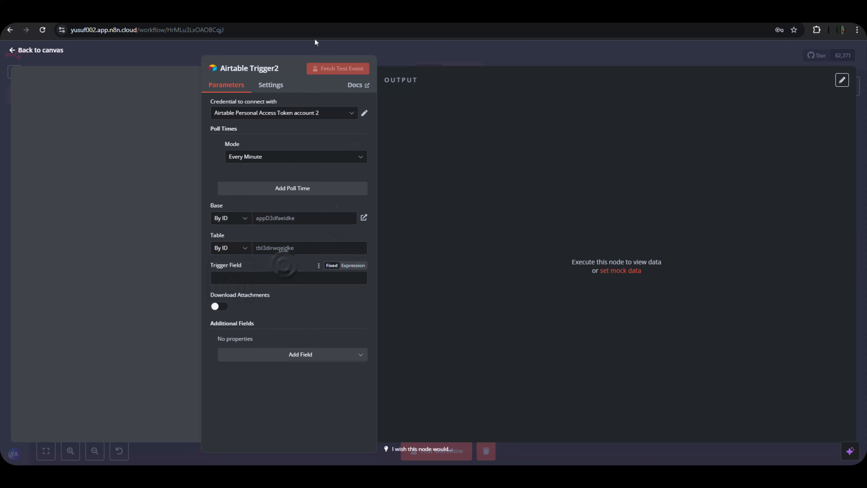
Copy the Hiring Yt base ID from Airtable's address bar and paste it into the Base field.
{"action": "left_click", "coordinate": [297, 16]}
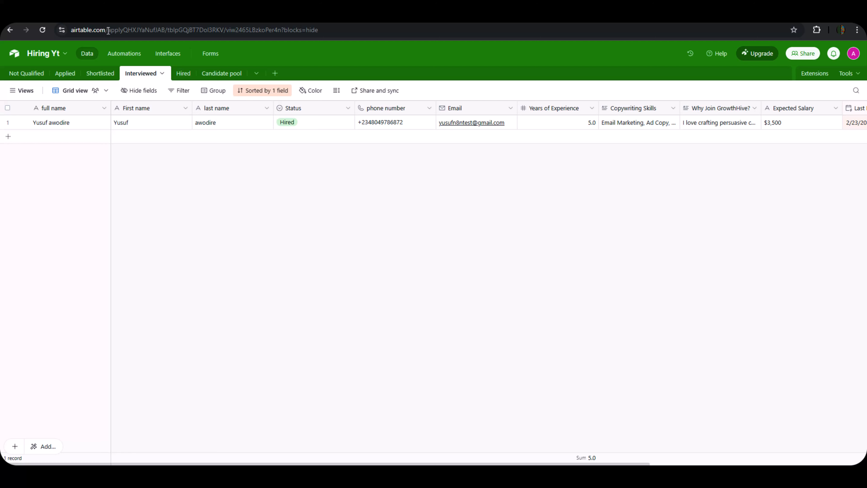
{"action": "left_click_drag", "start_coordinate": [108, 30], "coordinate": [166, 32]}
{"action": "right_click", "coordinate": [168, 31]}
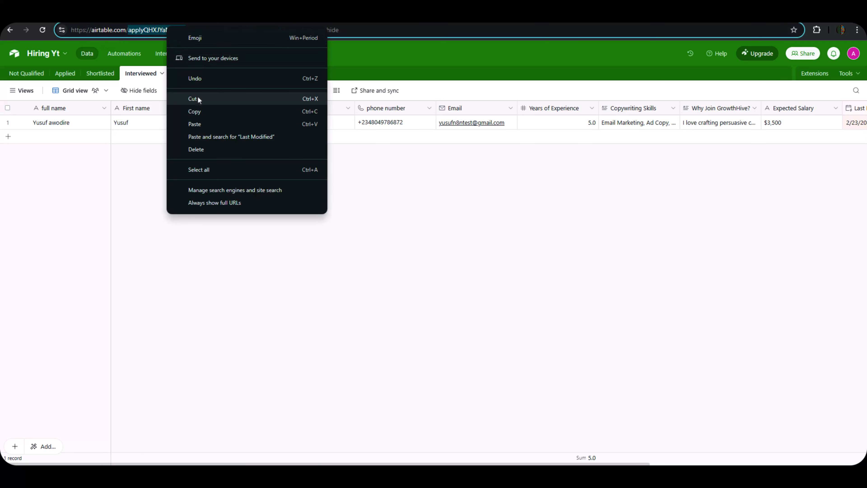
{"action": "left_click", "coordinate": [196, 112]}
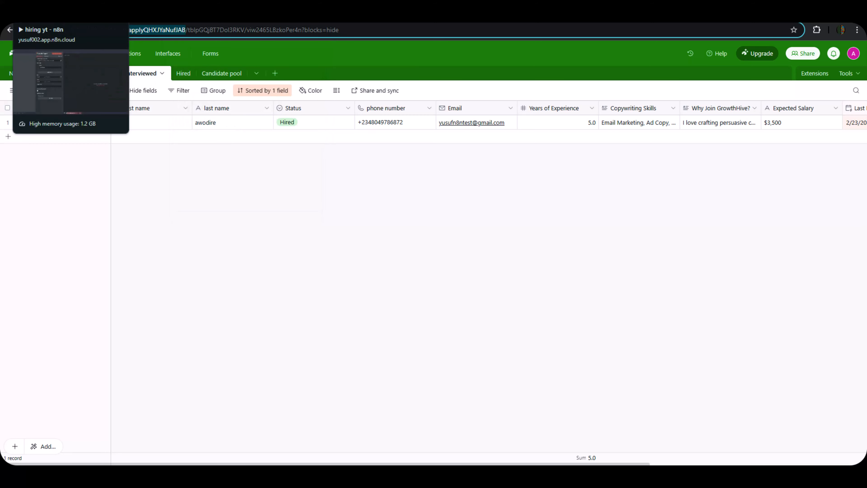
{"action": "left_click", "coordinate": [68, 16]}
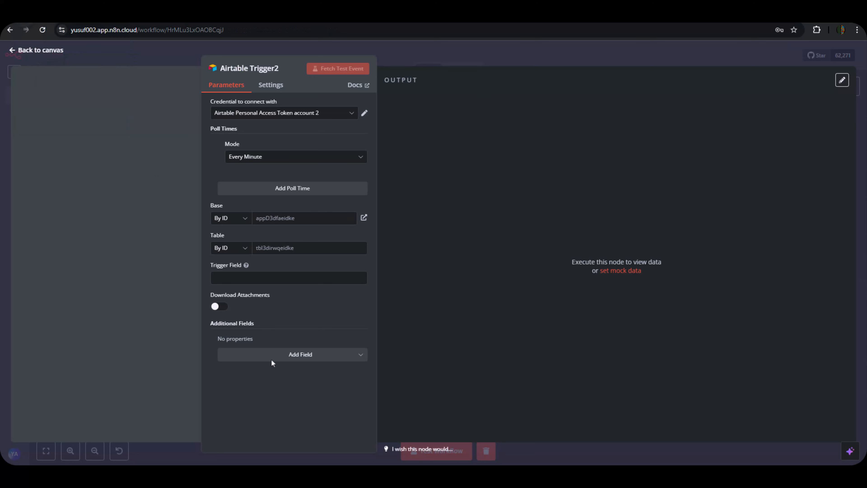
{"action": "left_click", "coordinate": [277, 218]}
{"action": "key", "text": "ctrl+v"}
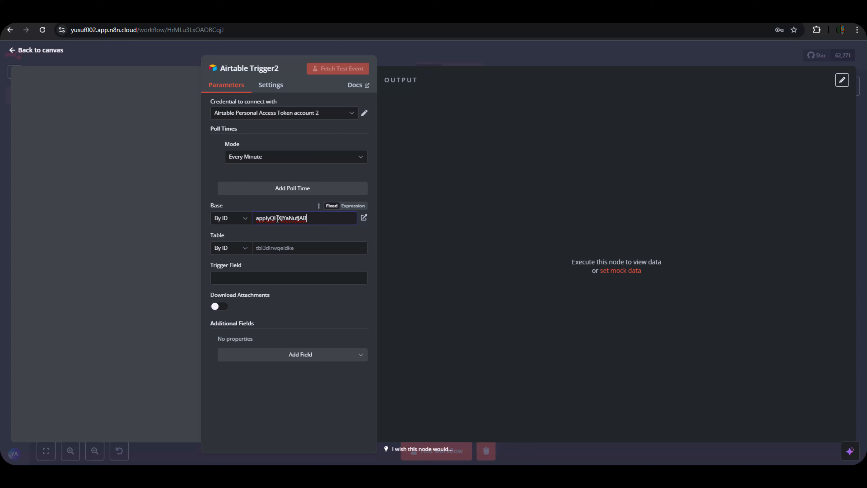
{"action": "left_click", "coordinate": [260, 249]}
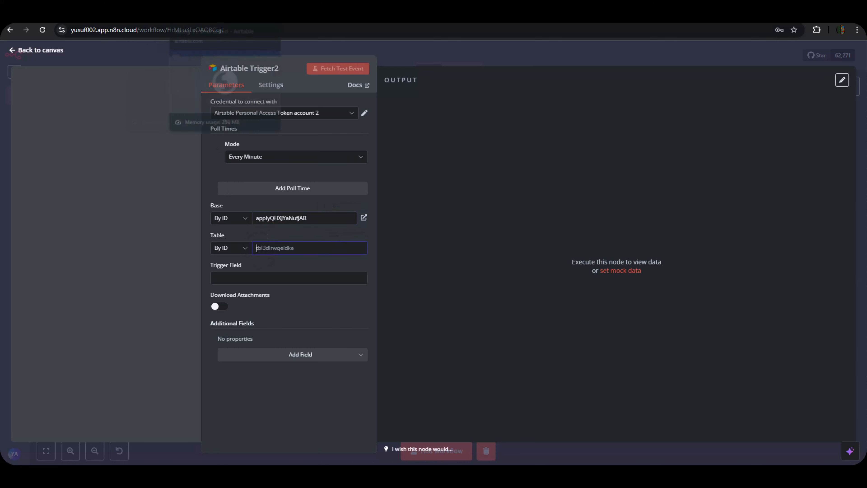
{"action": "left_click", "coordinate": [272, 19]}
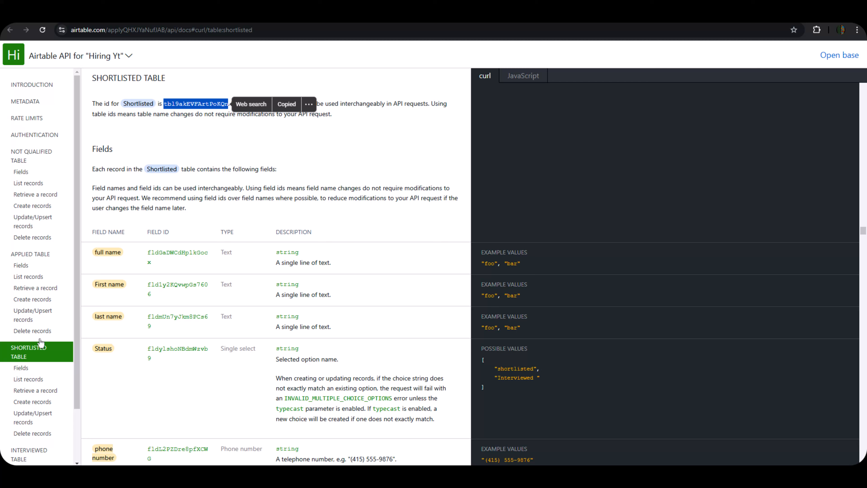
Copy the Interviewed table's ID from its section in the Hiring Yt API docs.
{"action": "scroll", "coordinate": [51, 383], "scroll_direction": "down", "scroll_amount": 2}
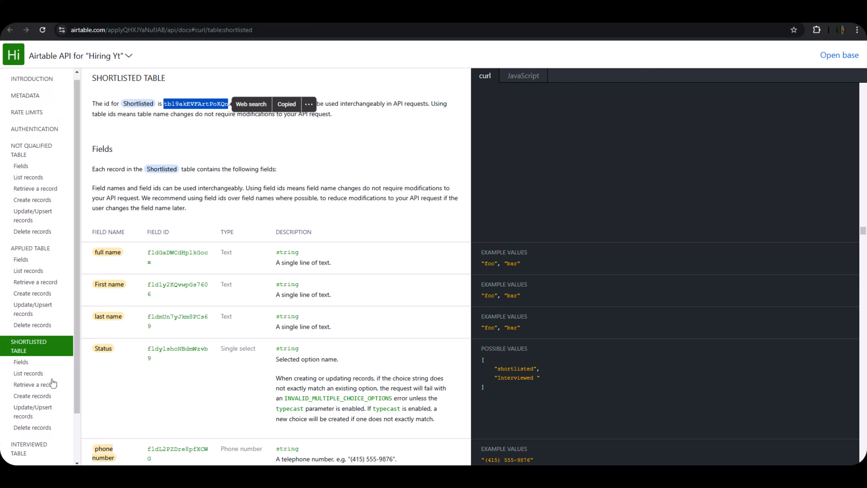
{"action": "left_click", "coordinate": [34, 391]}
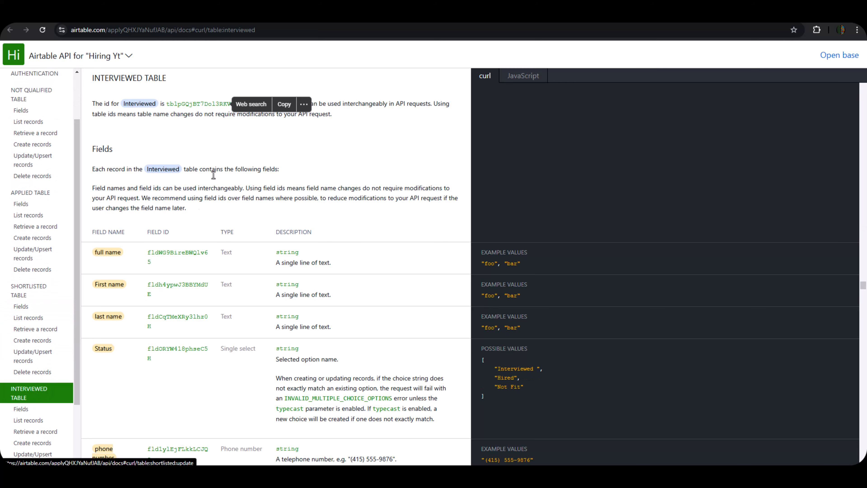
{"action": "scroll", "coordinate": [31, 283], "scroll_direction": "down", "scroll_amount": 2}
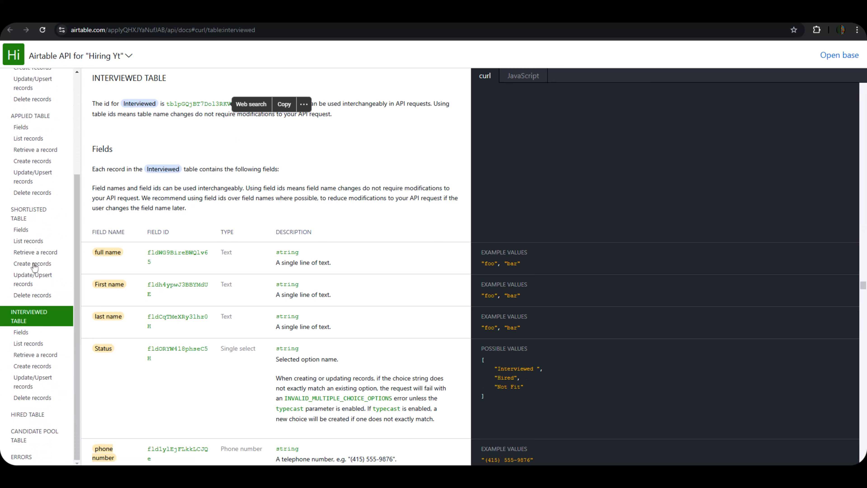
{"action": "left_click", "coordinate": [47, 314]}
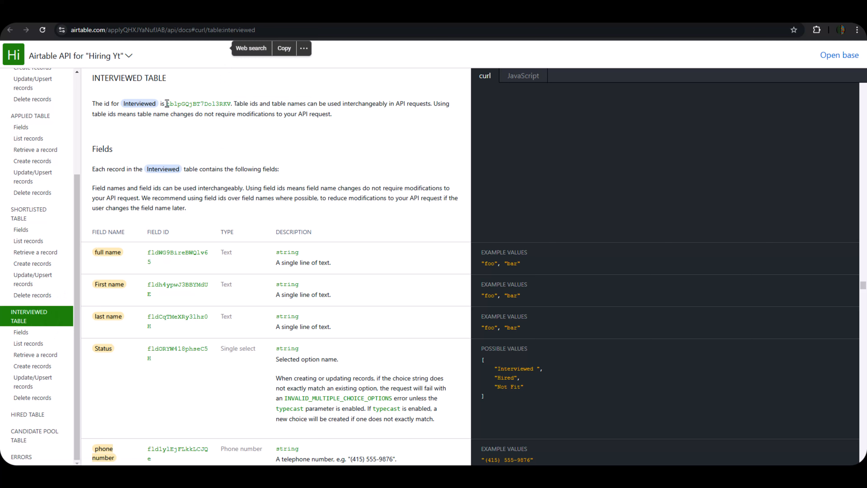
{"action": "left_click_drag", "start_coordinate": [167, 104], "coordinate": [232, 107]}
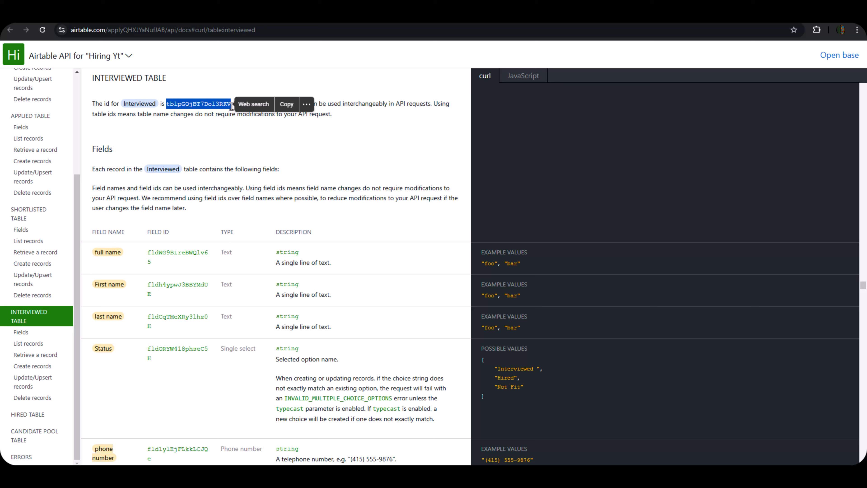
{"action": "left_click", "coordinate": [287, 104]}
{"action": "left_click", "coordinate": [52, 15]}
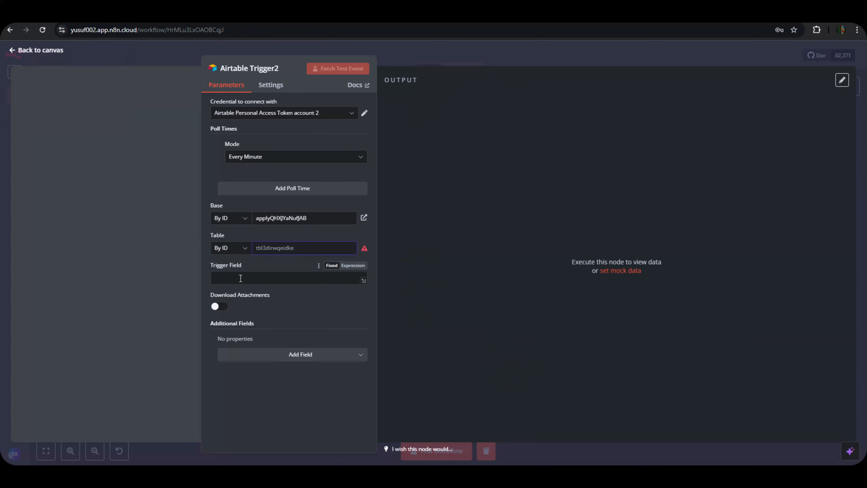
{"action": "left_click", "coordinate": [240, 278]}
{"action": "left_click", "coordinate": [277, 246]}
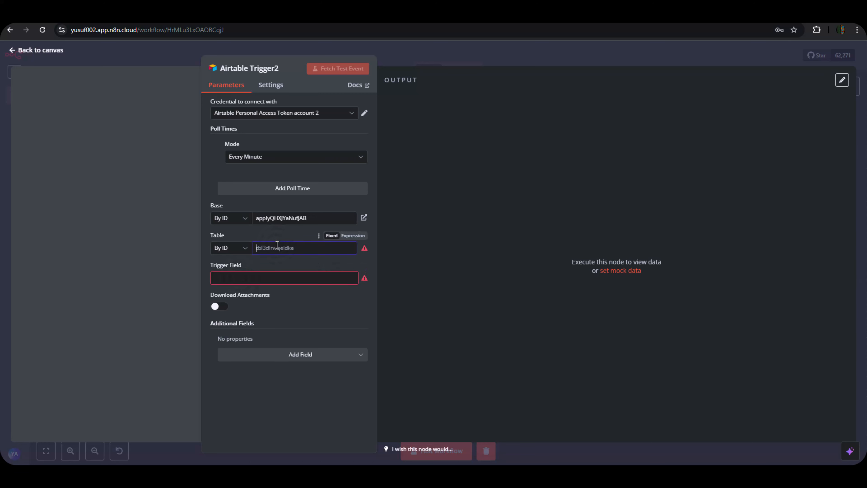
{"action": "key", "text": "ctrl+v"}
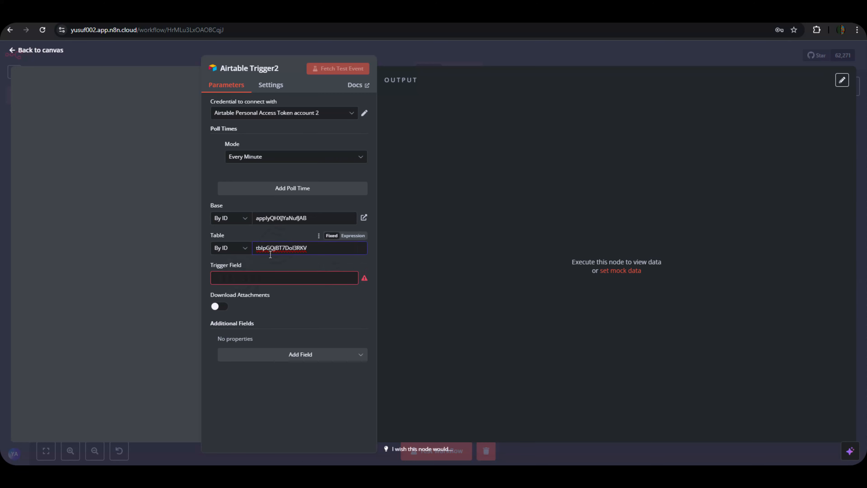
{"action": "left_click", "coordinate": [269, 280]}
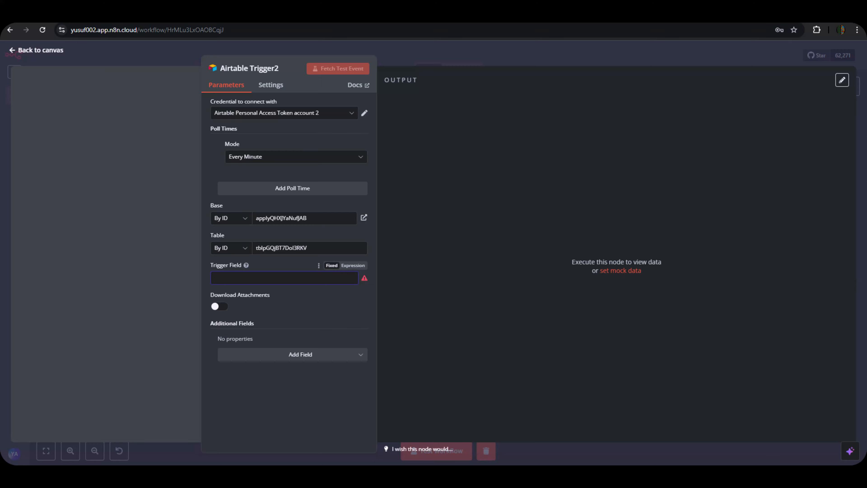
{"action": "key", "text": "ctrl+Tab"}
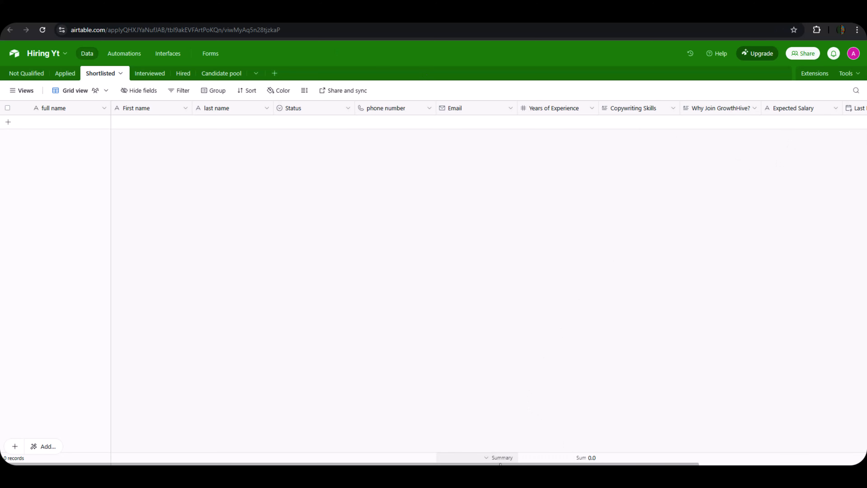
Select the full Last Modified field name in Airtable and save that field's settings.
{"action": "scroll", "coordinate": [614, 454], "scroll_direction": "right", "scroll_amount": 6}
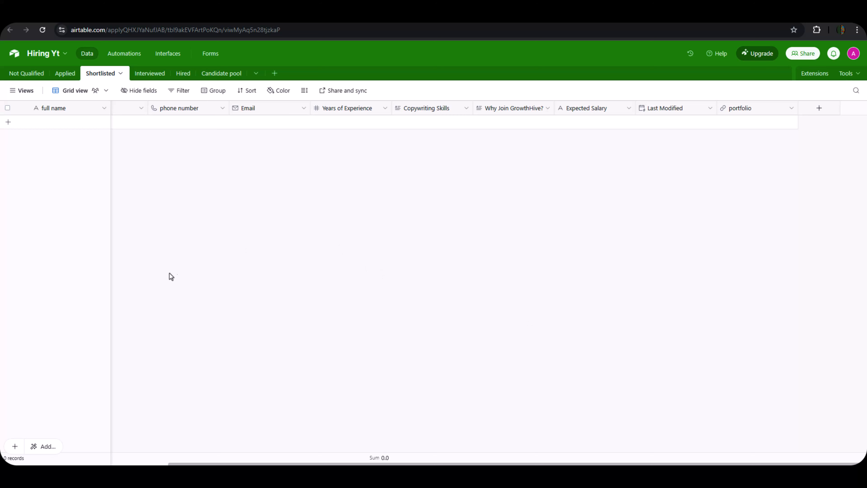
{"action": "mouse_move", "coordinate": [623, 474]}
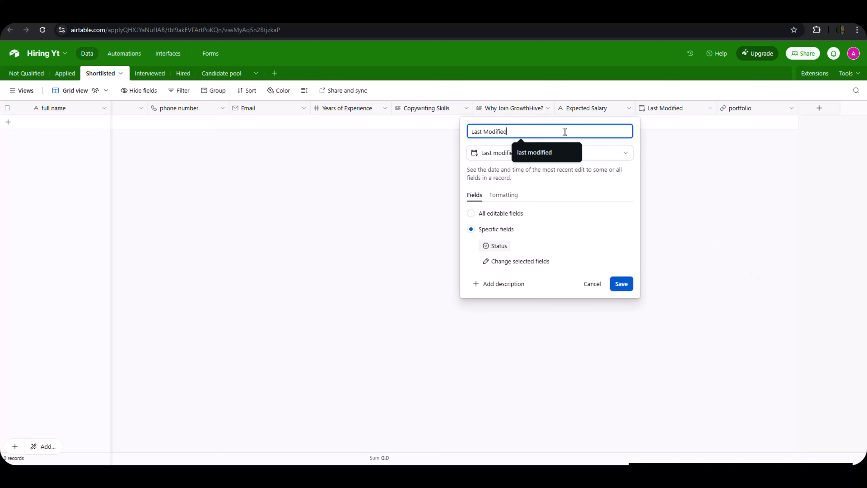
{"action": "key", "text": "ctrl+a"}
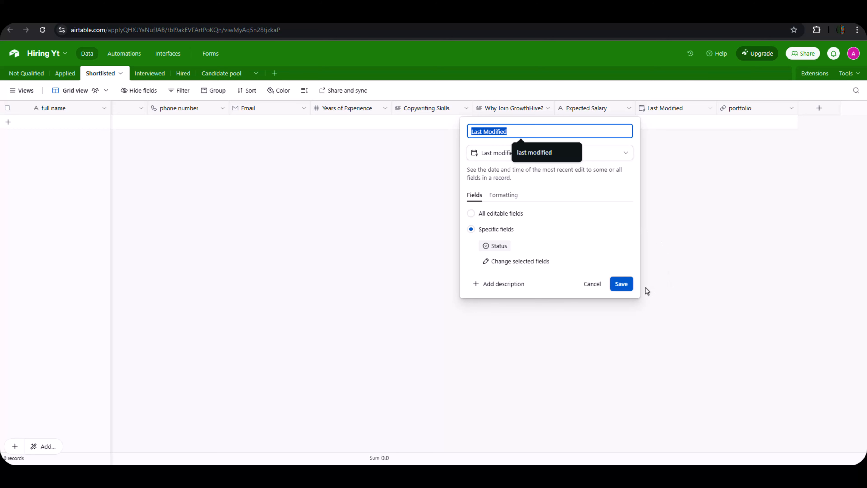
{"action": "left_click", "coordinate": [624, 286]}
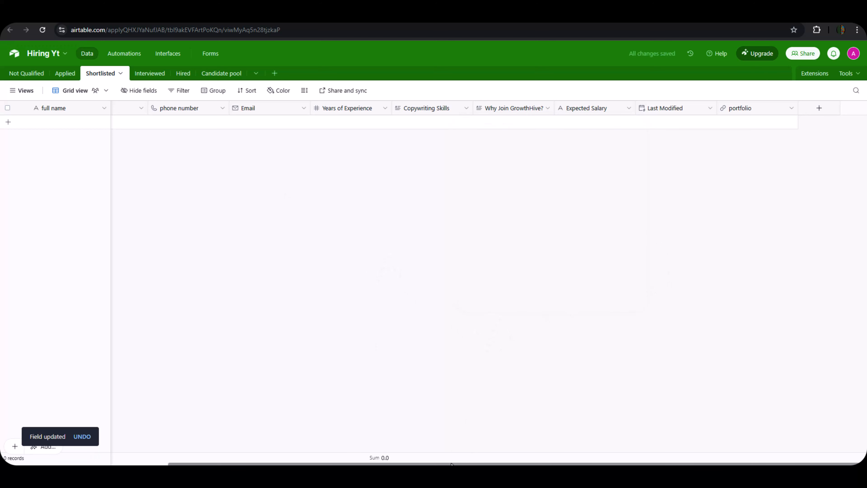
{"action": "scroll", "coordinate": [307, 438], "scroll_direction": "left", "scroll_amount": 6}
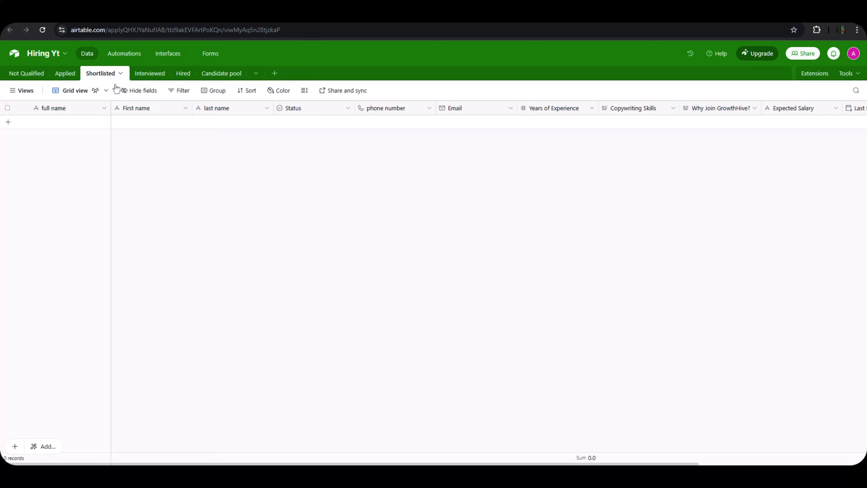
Check the Interviewed table's ID in the API docs against the Interviewed grid.
{"action": "left_click", "coordinate": [146, 74]}
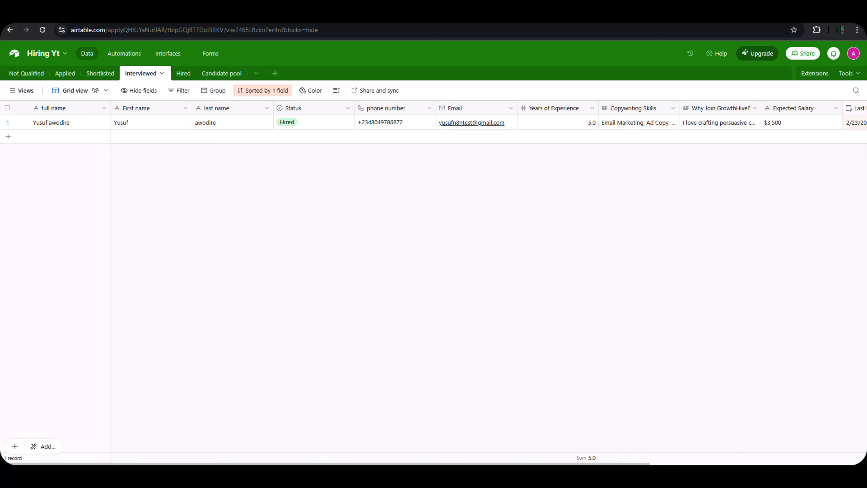
{"action": "scroll", "coordinate": [649, 463], "scroll_direction": "right", "scroll_amount": 1}
{"action": "scroll", "coordinate": [649, 464], "scroll_direction": "right", "scroll_amount": 5}
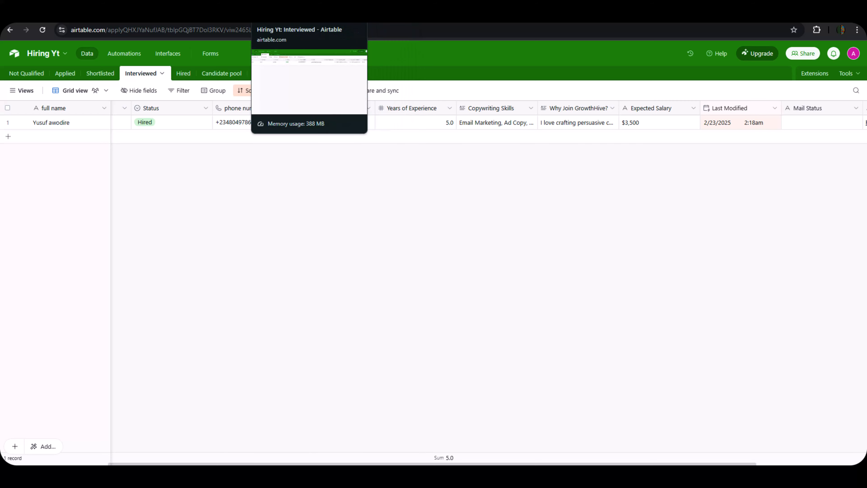
{"action": "left_click", "coordinate": [273, 15]}
{"action": "left_click", "coordinate": [312, 16]}
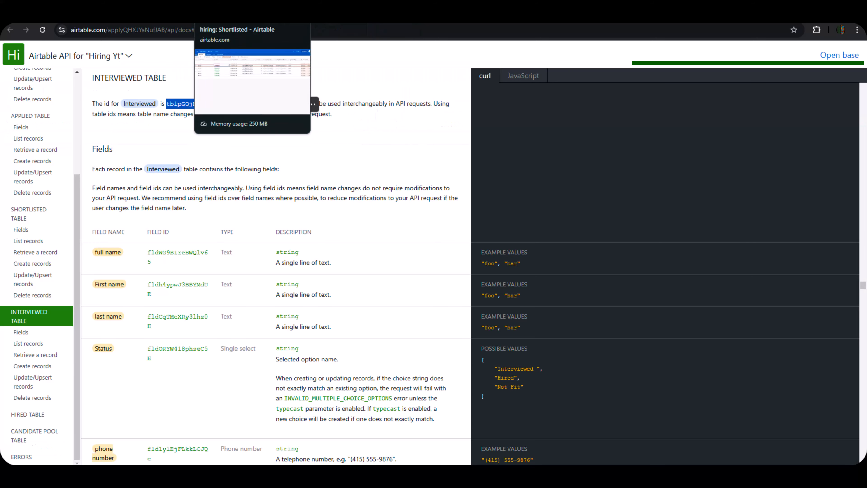
{"action": "left_click", "coordinate": [278, 16]}
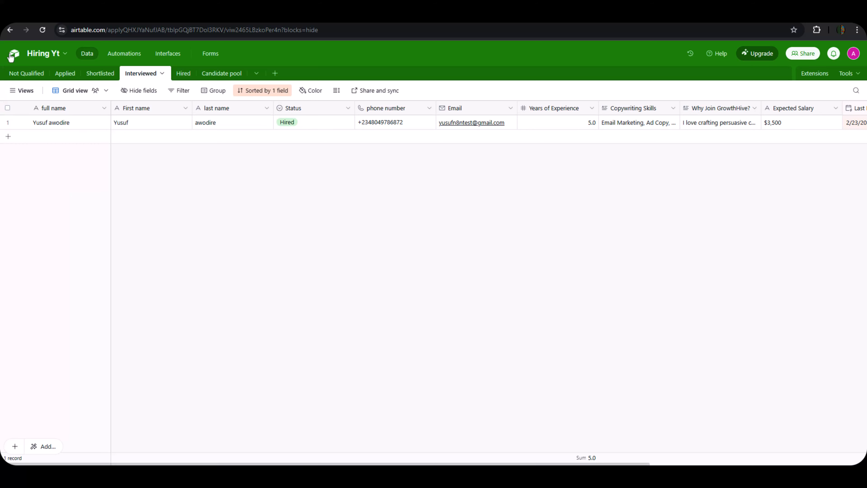
{"action": "left_click", "coordinate": [51, 16]}
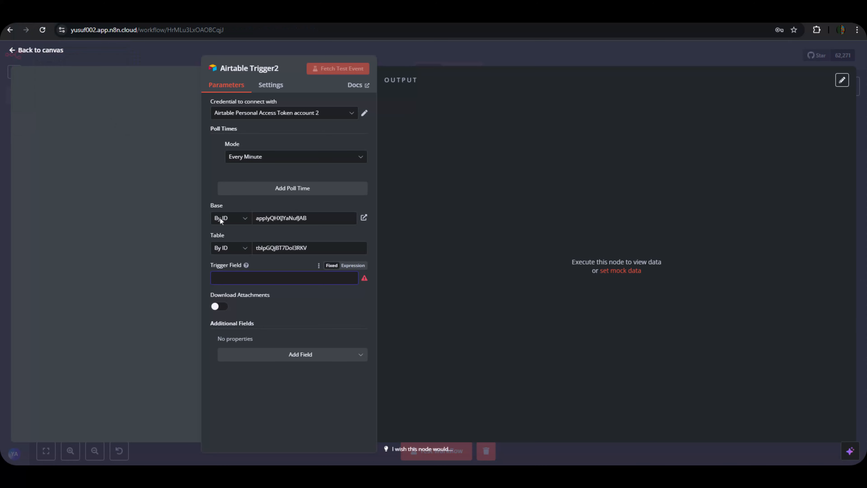
Set the trigger field to Last Modified and fetch a test event returning the Hired record.
{"action": "type", "text": "Last Modified"}
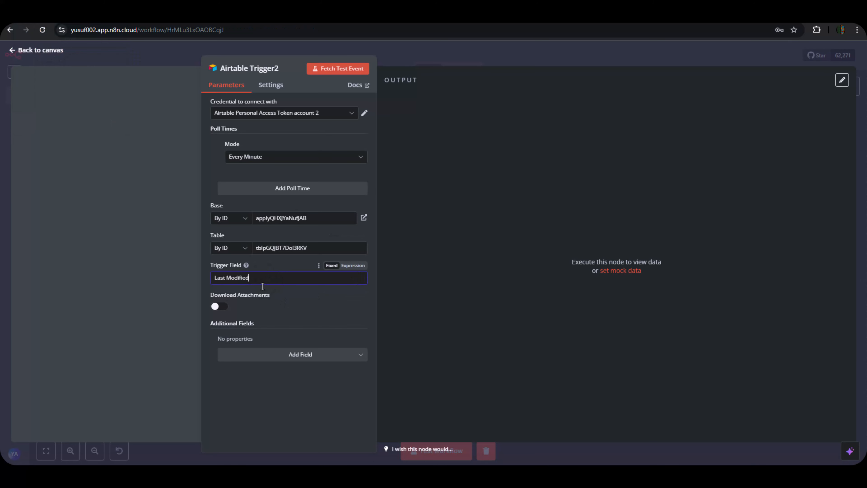
{"action": "left_click", "coordinate": [344, 71]}
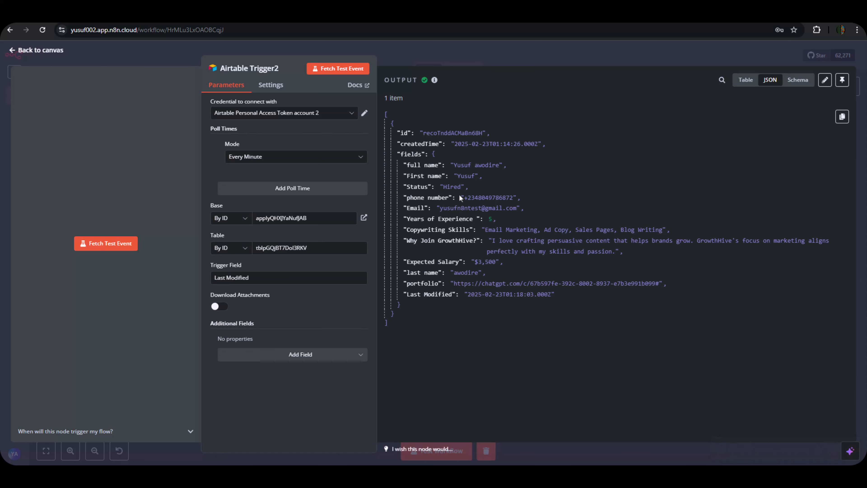
{"action": "left_click", "coordinate": [439, 47]}
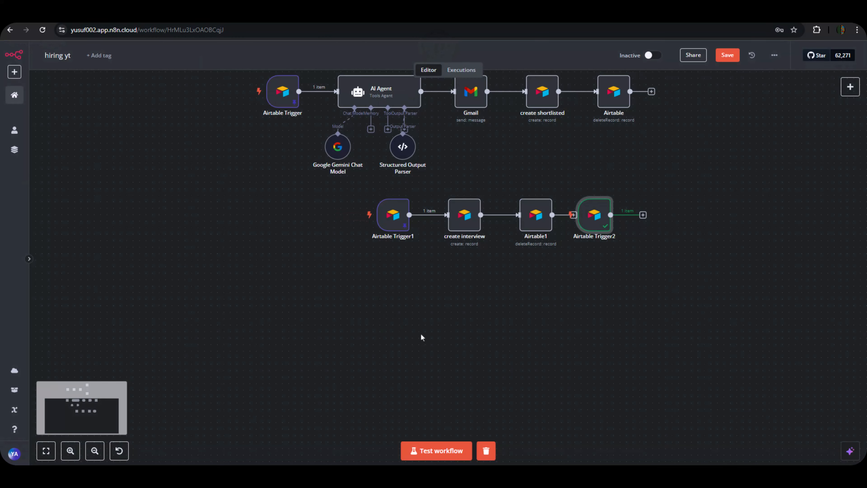
Move Airtable Trigger2 onto open canvas away from other flows and pin its test output.
{"action": "scroll", "coordinate": [418, 300], "scroll_direction": "down", "scroll_amount": 2}
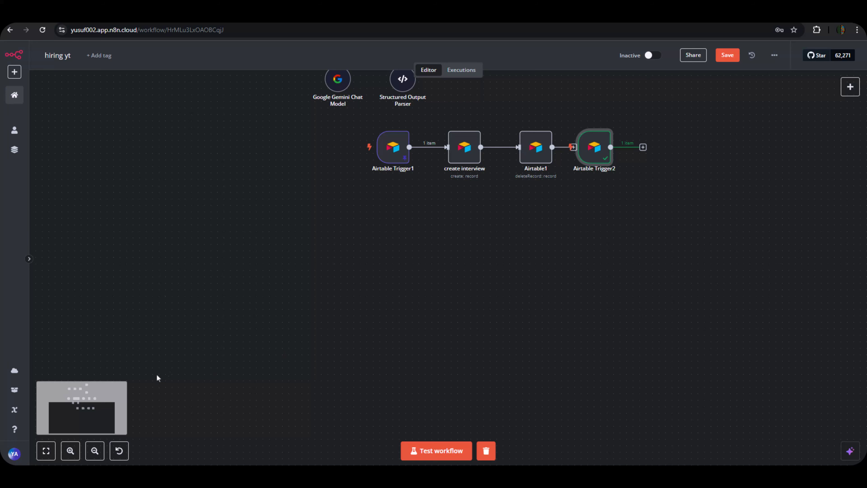
{"action": "left_click", "coordinate": [46, 455]}
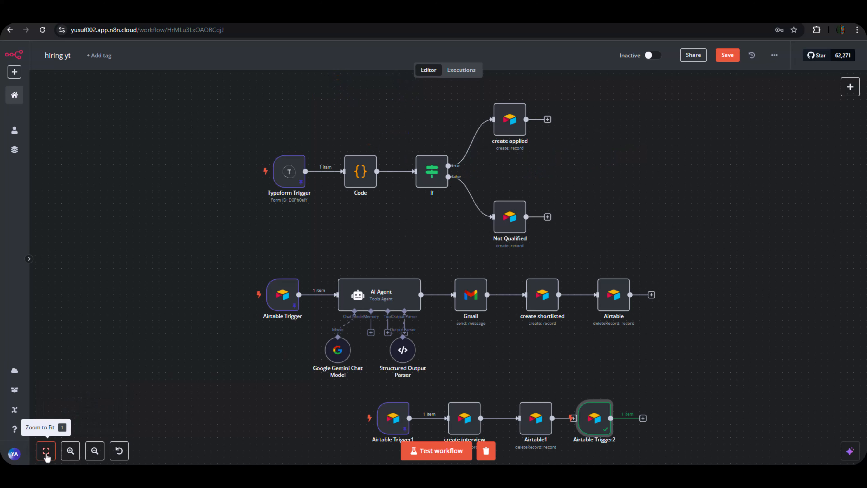
{"action": "scroll", "coordinate": [560, 342], "scroll_direction": "down", "scroll_amount": 3}
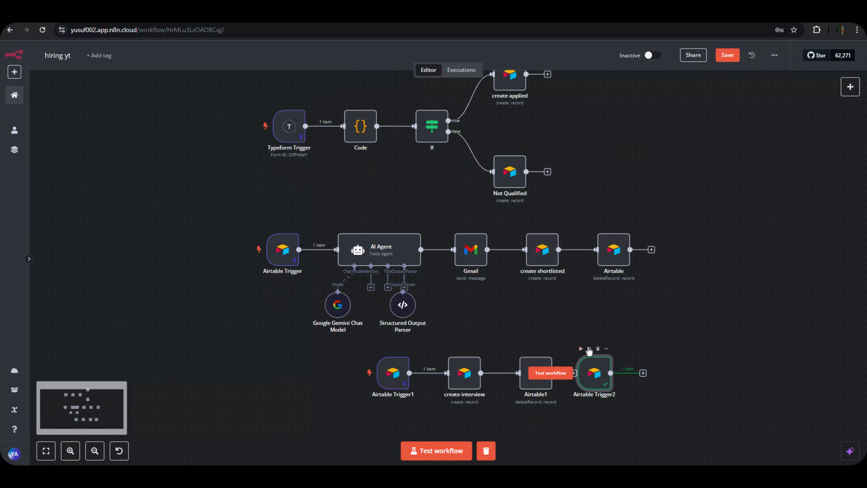
{"action": "scroll", "coordinate": [601, 297], "scroll_direction": "down", "scroll_amount": 8}
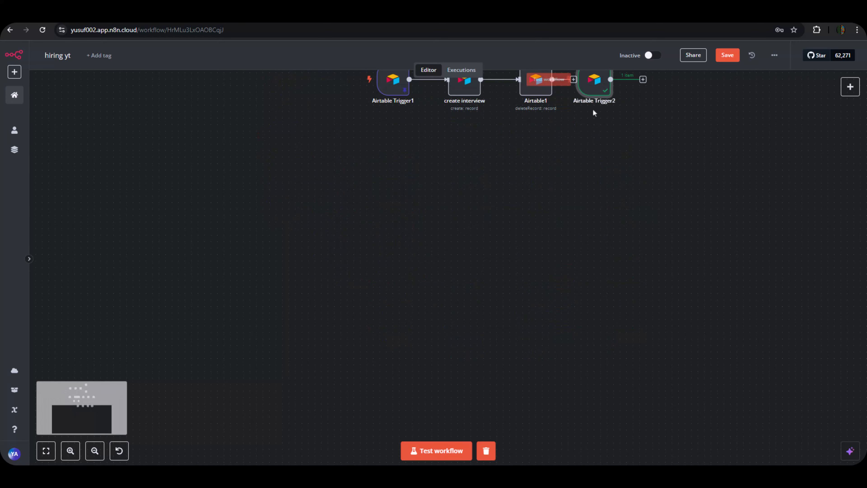
{"action": "left_click_drag", "start_coordinate": [601, 96], "coordinate": [232, 249]}
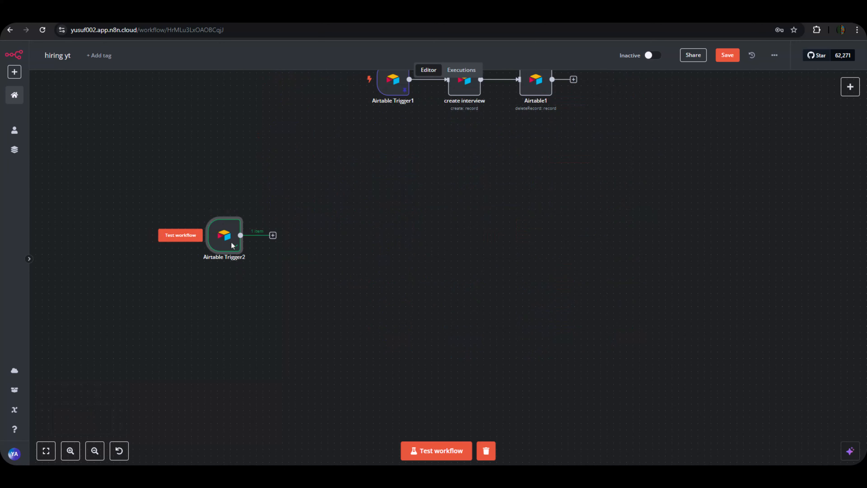
{"action": "double_click", "coordinate": [231, 240]}
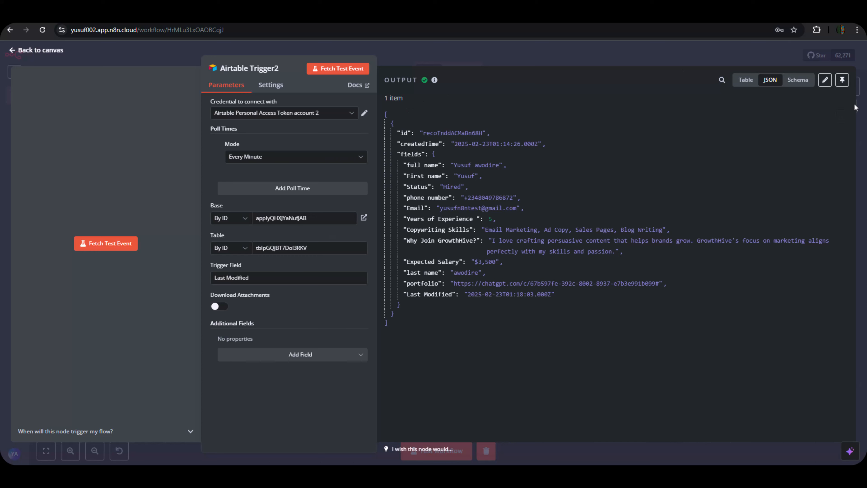
{"action": "left_click", "coordinate": [846, 79]}
{"action": "left_click", "coordinate": [703, 55]}
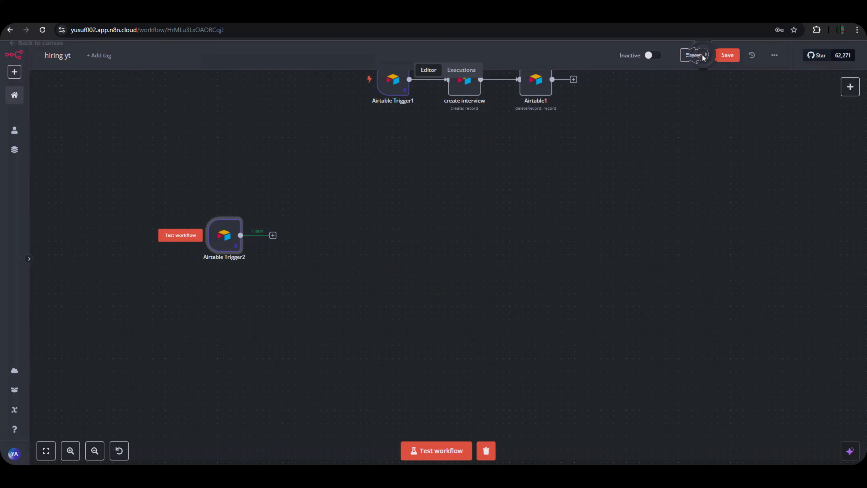
{"action": "left_click_drag", "start_coordinate": [227, 240], "coordinate": [194, 240]}
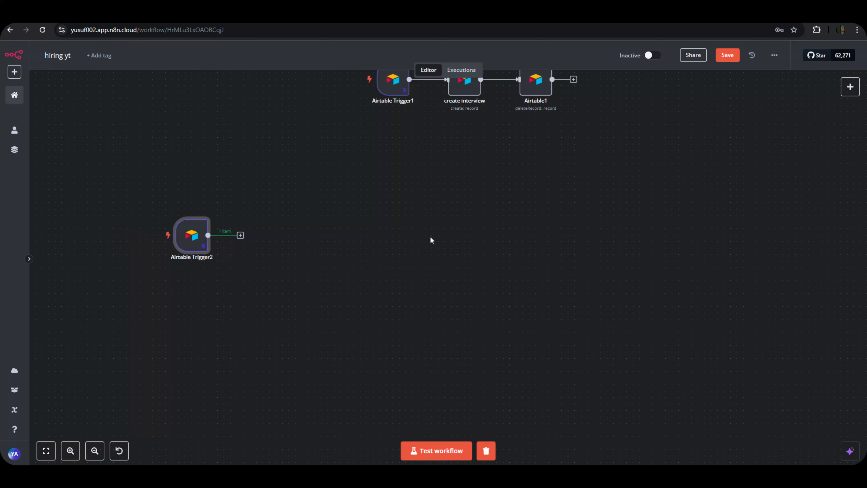
Save the hiring yt workflow.
{"action": "scroll", "coordinate": [431, 240], "scroll_direction": "up", "scroll_amount": 8}
{"action": "scroll", "coordinate": [470, 239], "scroll_direction": "up", "scroll_amount": 1}
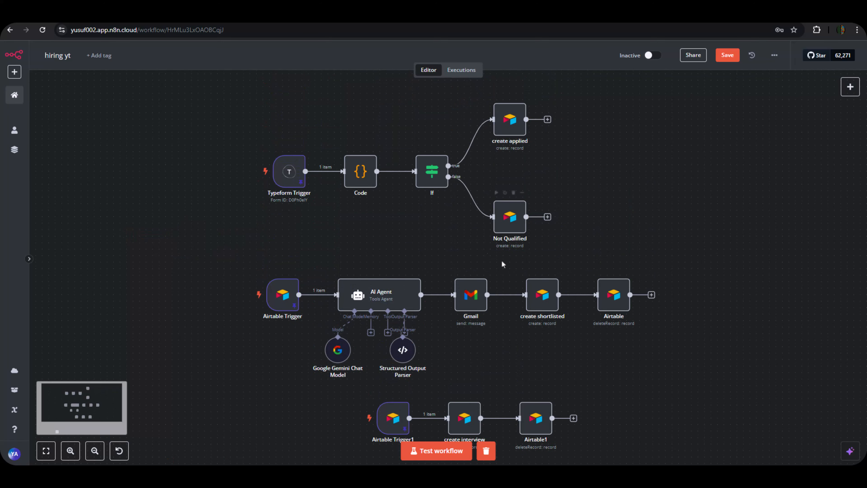
{"action": "scroll", "coordinate": [506, 311], "scroll_direction": "down", "scroll_amount": 1}
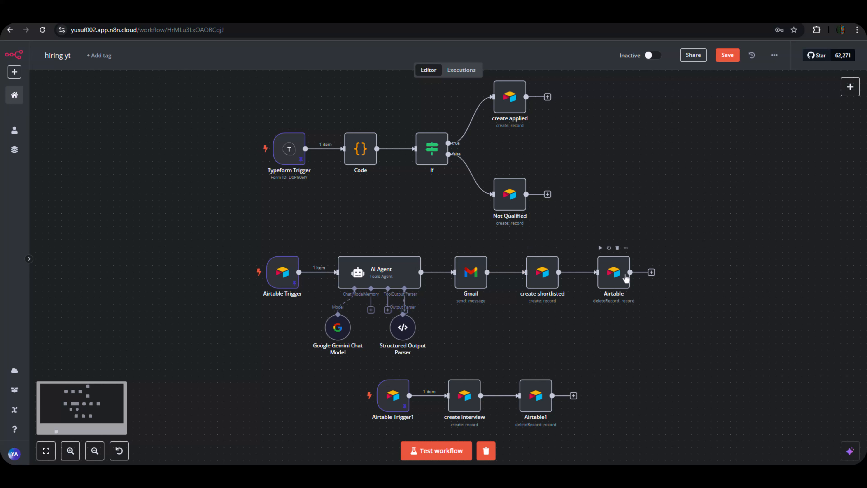
{"action": "mouse_move", "coordinate": [266, 276]}
{"action": "scroll", "coordinate": [633, 205], "scroll_direction": "down", "scroll_amount": 2}
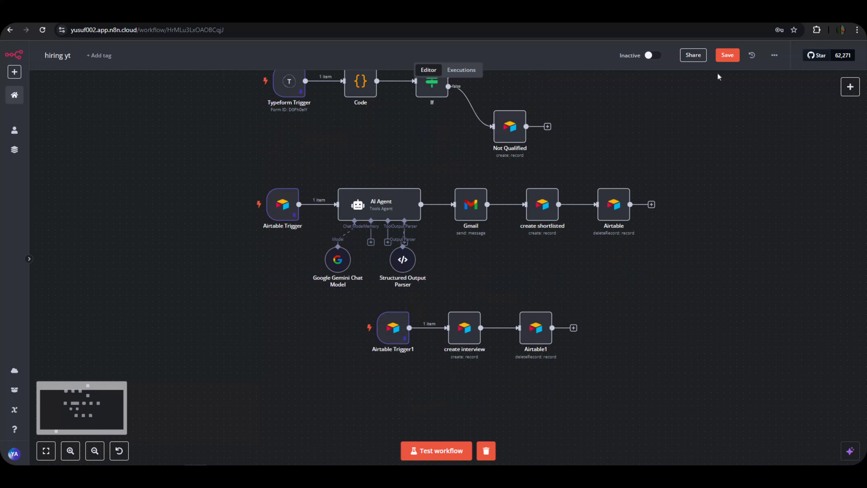
{"action": "left_click", "coordinate": [727, 55]}
{"action": "scroll", "coordinate": [643, 184], "scroll_direction": "down", "scroll_amount": 4}
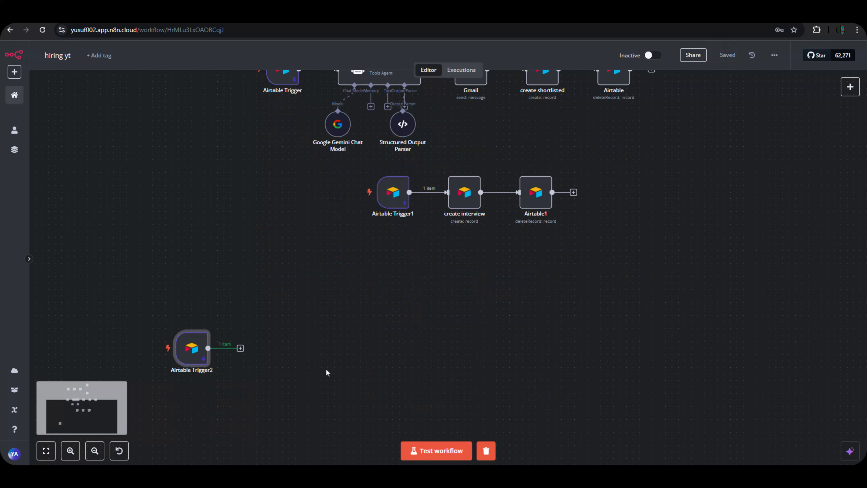
{"action": "scroll", "coordinate": [250, 342], "scroll_direction": "down", "scroll_amount": 1}
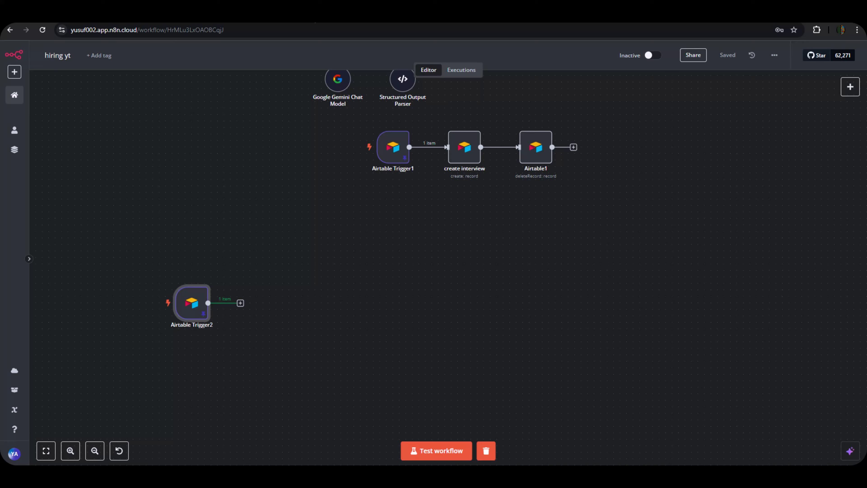
{"action": "left_click", "coordinate": [286, 19]}
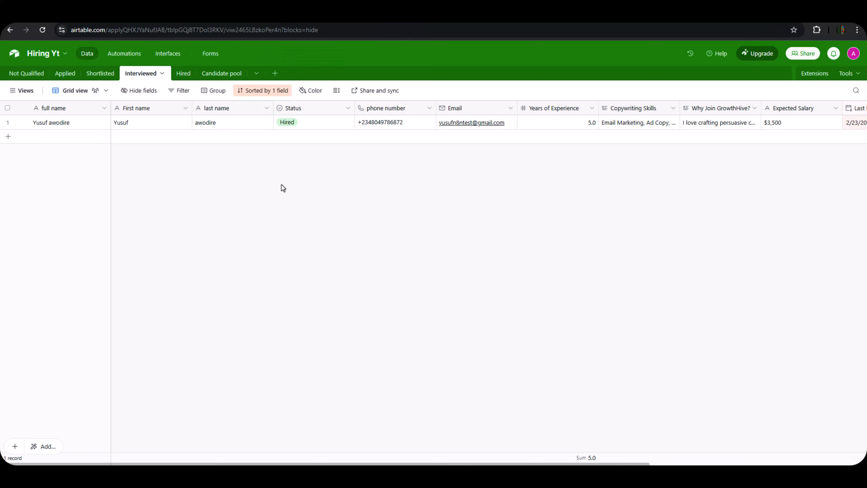
Look through the Hired and Candidate pool tables, confirming both have no records.
{"action": "left_click", "coordinate": [183, 79]}
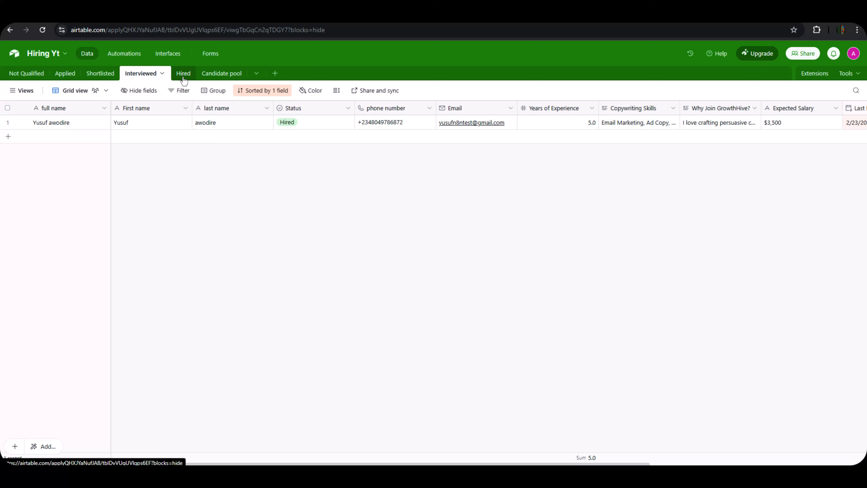
{"action": "left_click", "coordinate": [222, 73]}
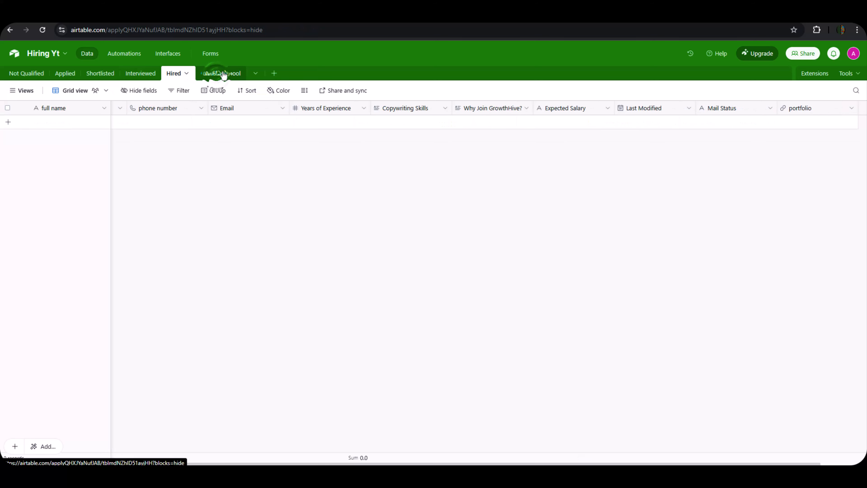
{"action": "left_click", "coordinate": [182, 79]}
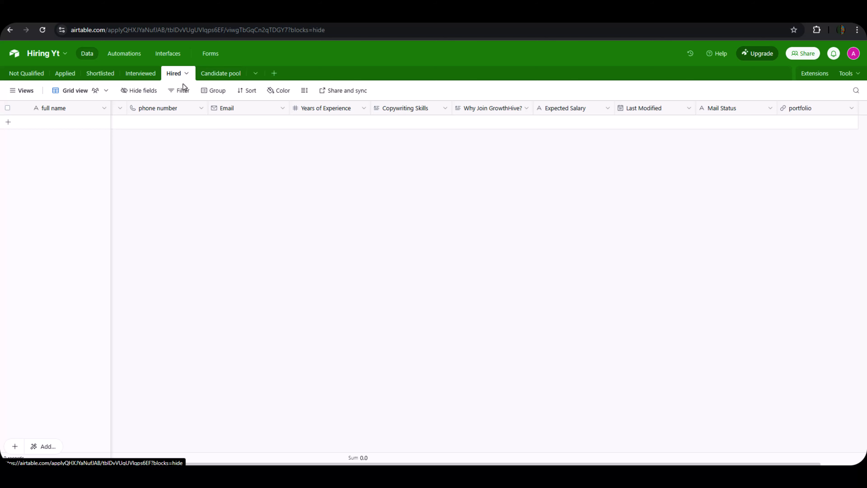
{"action": "left_click", "coordinate": [215, 80]}
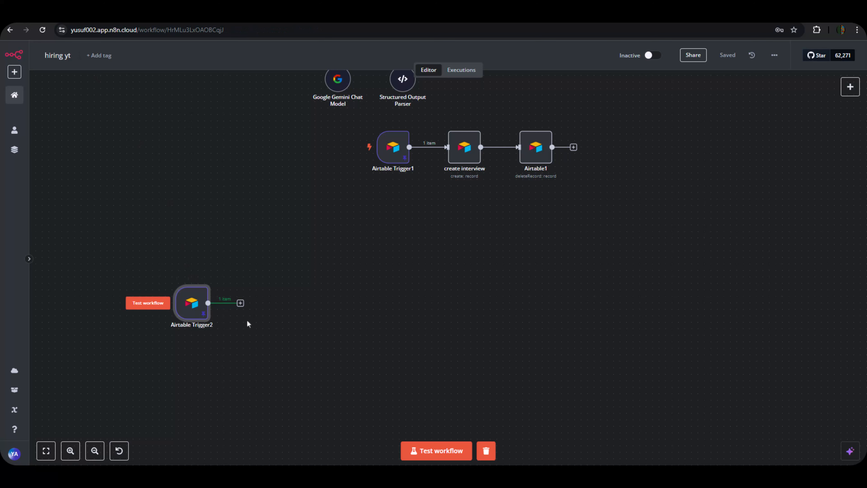
Add a node after Airtable Trigger2, searching the node list for 'if'.
{"action": "mouse_move", "coordinate": [241, 297]}
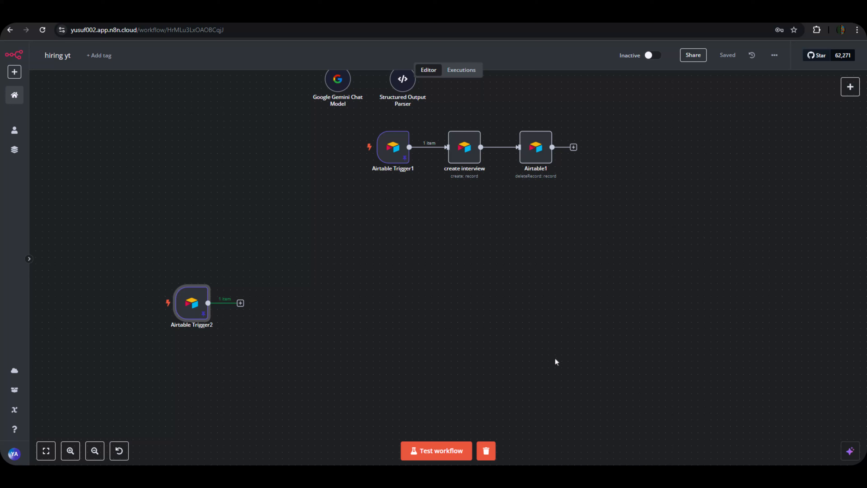
{"action": "left_click", "coordinate": [241, 303]}
{"action": "type", "text": "if"}
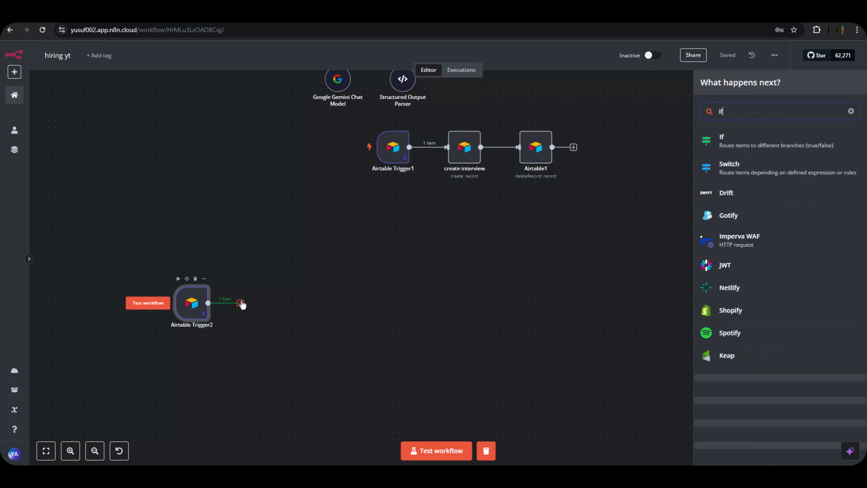
Add an If node with a condition on the Status field using 'is equal to'.
{"action": "left_click", "coordinate": [811, 142]}
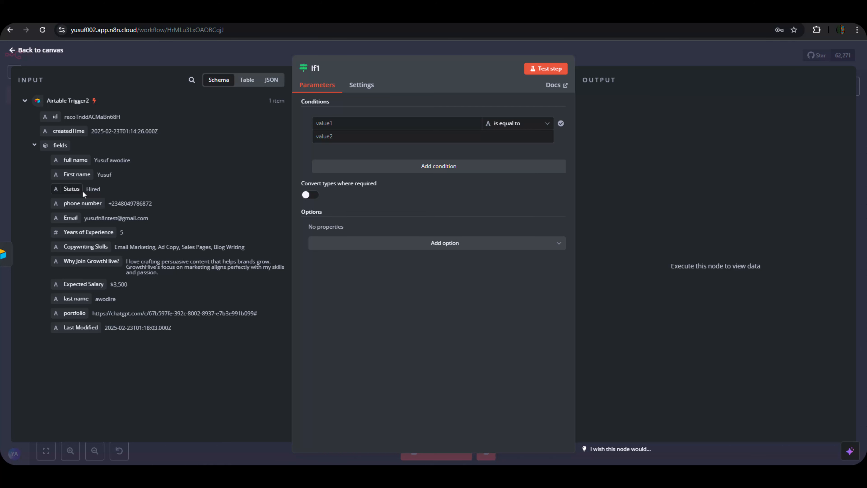
{"action": "left_click_drag", "start_coordinate": [82, 190], "coordinate": [370, 136]}
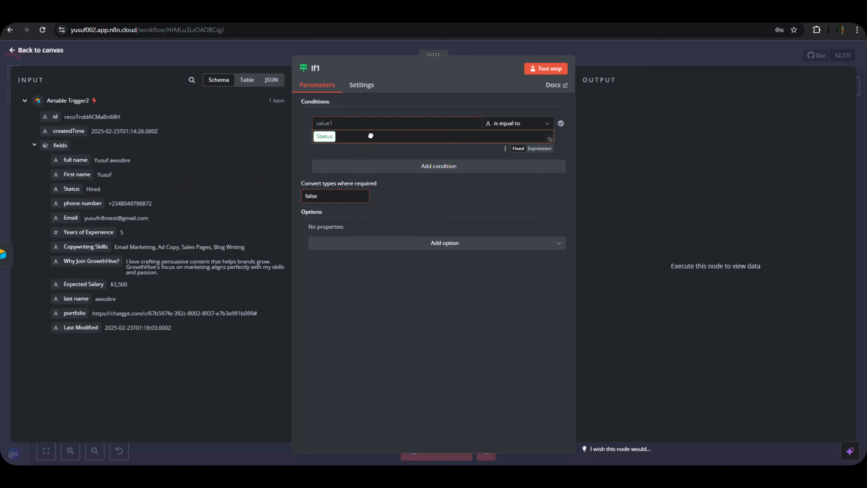
{"action": "left_click", "coordinate": [518, 124]}
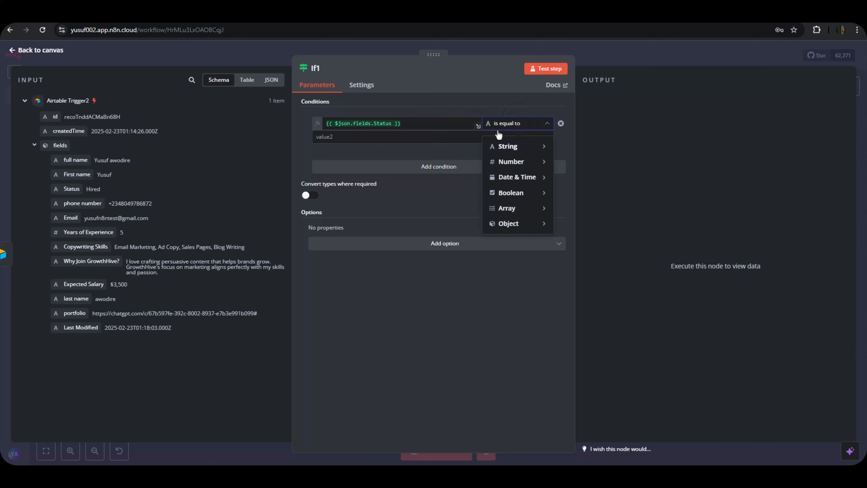
{"action": "left_click", "coordinate": [426, 138]}
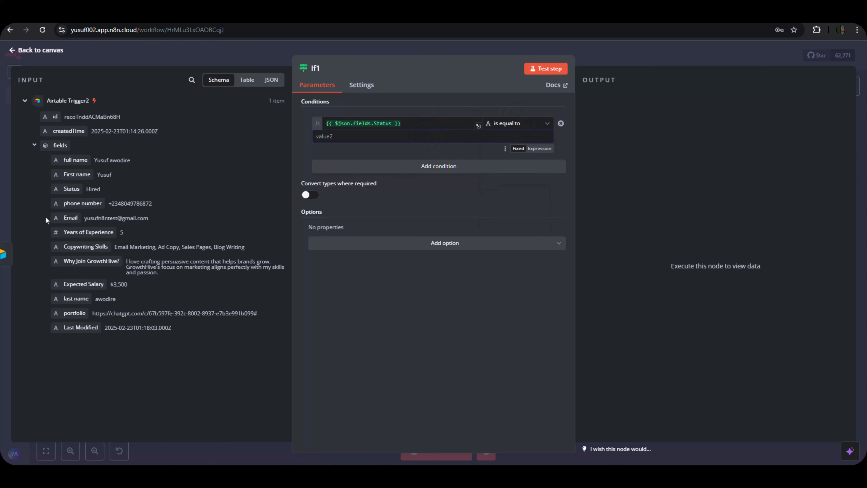
Use 'Hired' as the comparison value and test If1 so the record takes the True branch.
{"action": "left_click_drag", "start_coordinate": [103, 188], "coordinate": [84, 186]}
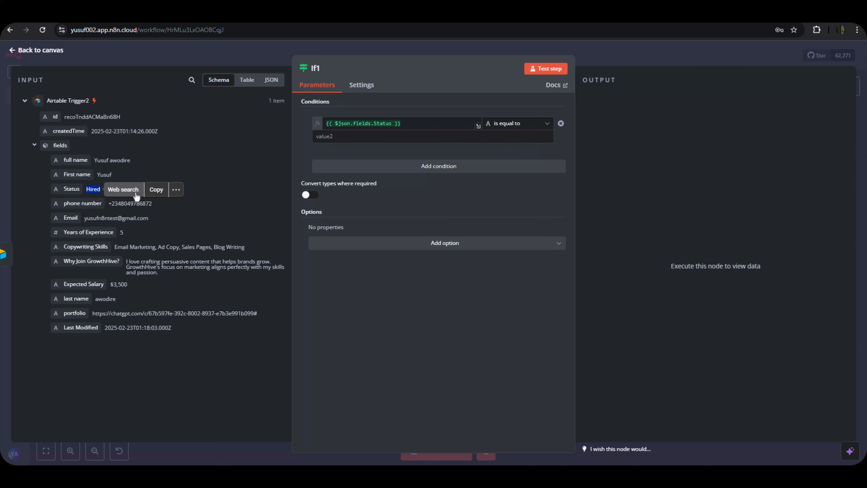
{"action": "left_click", "coordinate": [159, 189]}
{"action": "left_click", "coordinate": [334, 138]}
{"action": "left_click", "coordinate": [334, 138]}
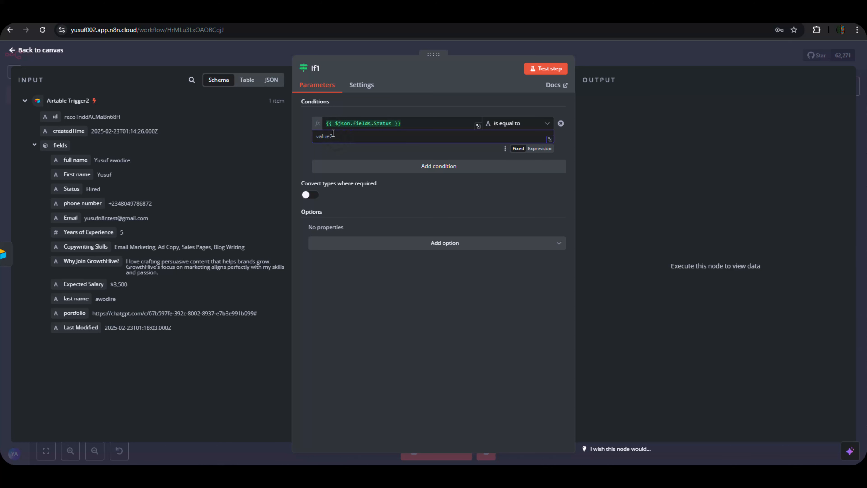
{"action": "key", "text": "ctrl+v"}
{"action": "left_click", "coordinate": [357, 289]}
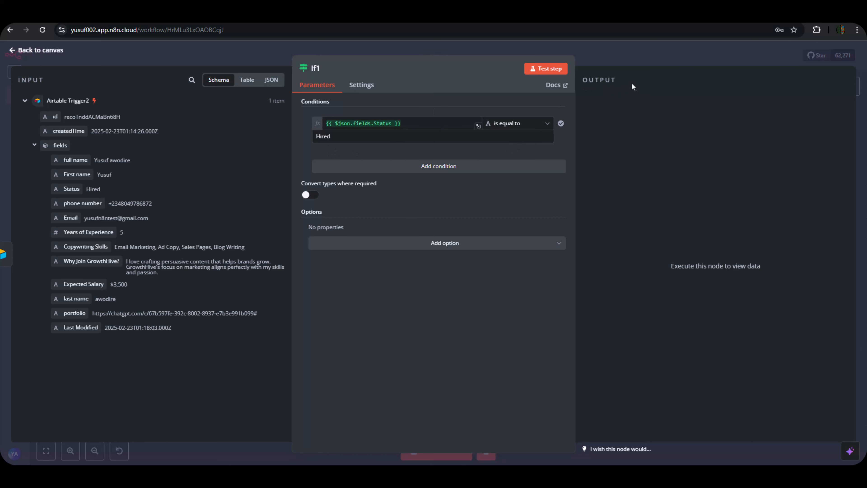
{"action": "left_click", "coordinate": [540, 69]}
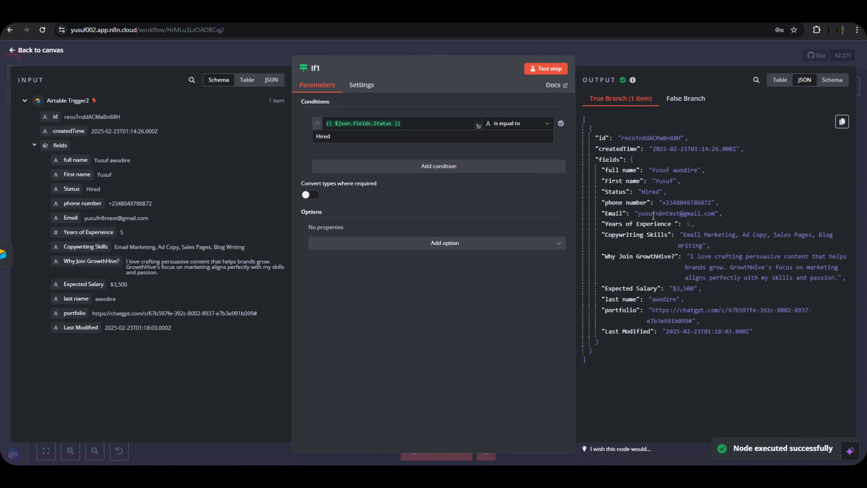
Return to the canvas and start adding a node on If1's true output.
{"action": "left_click", "coordinate": [675, 56]}
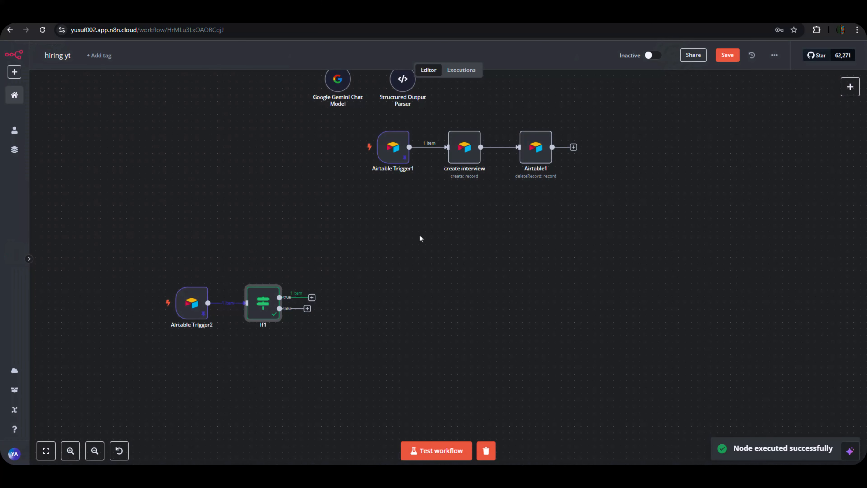
{"action": "left_click", "coordinate": [311, 297]}
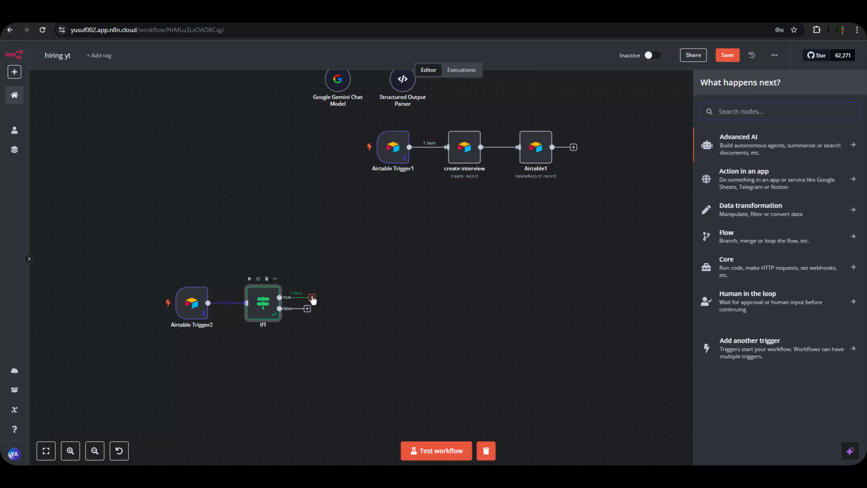
Add an AI Agent node from Advanced AI on If1's true branch, placed up-right of If1.
{"action": "left_click", "coordinate": [755, 147]}
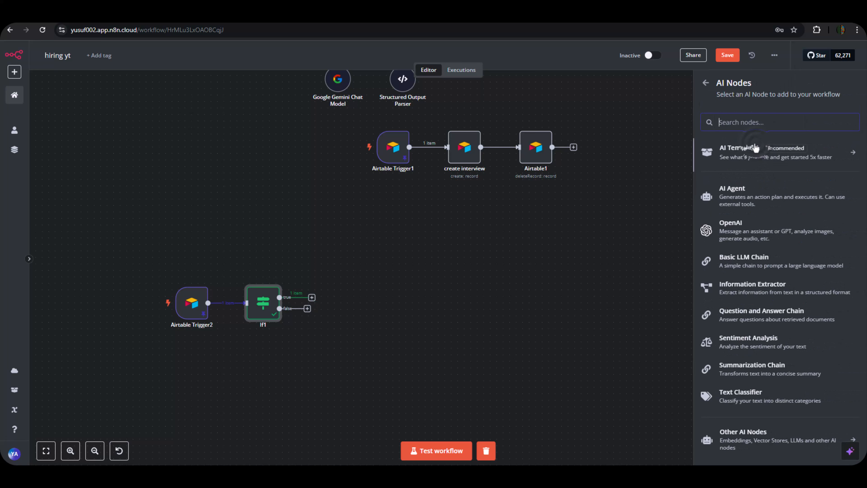
{"action": "scroll", "coordinate": [768, 304], "scroll_direction": "down", "scroll_amount": 1}
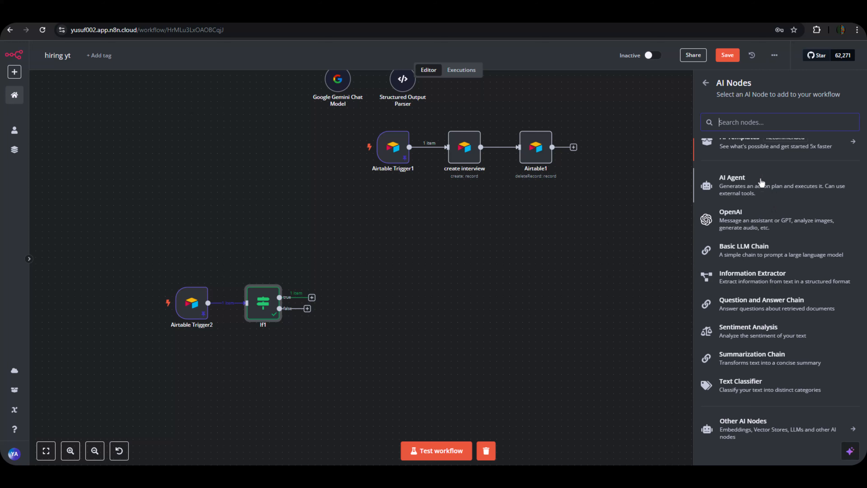
{"action": "left_click", "coordinate": [762, 189]}
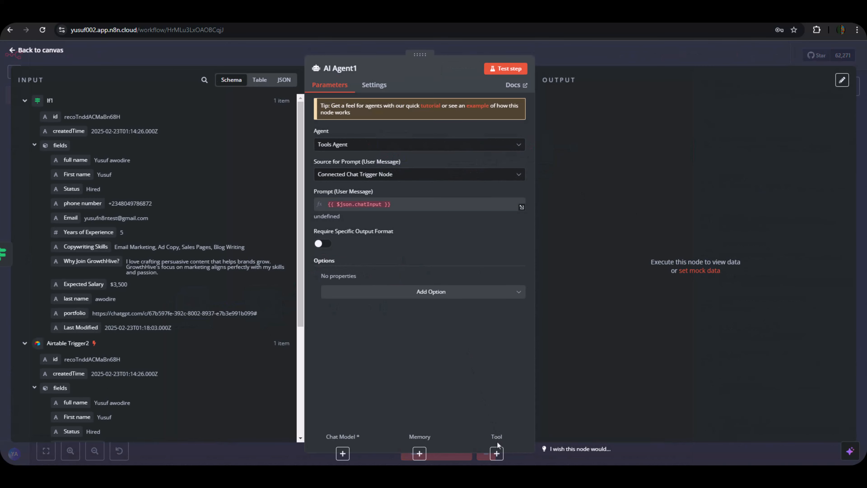
{"action": "left_click", "coordinate": [497, 452]}
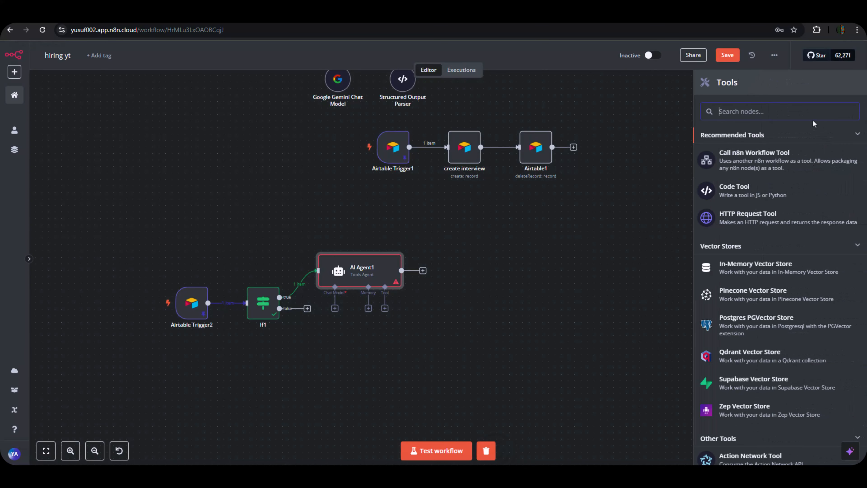
{"action": "type", "text": "vec"}
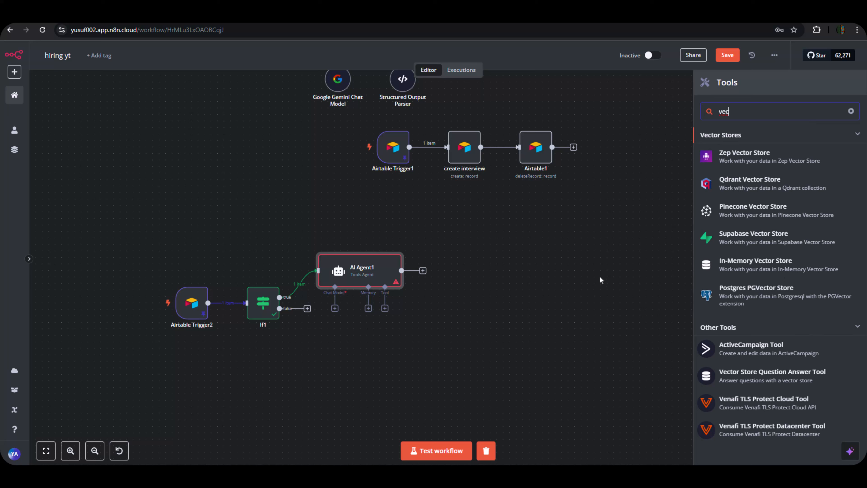
{"action": "key", "text": "BackSpace"}
{"action": "key", "text": "BackSpace"}
{"action": "key", "text": "BackSpace"}
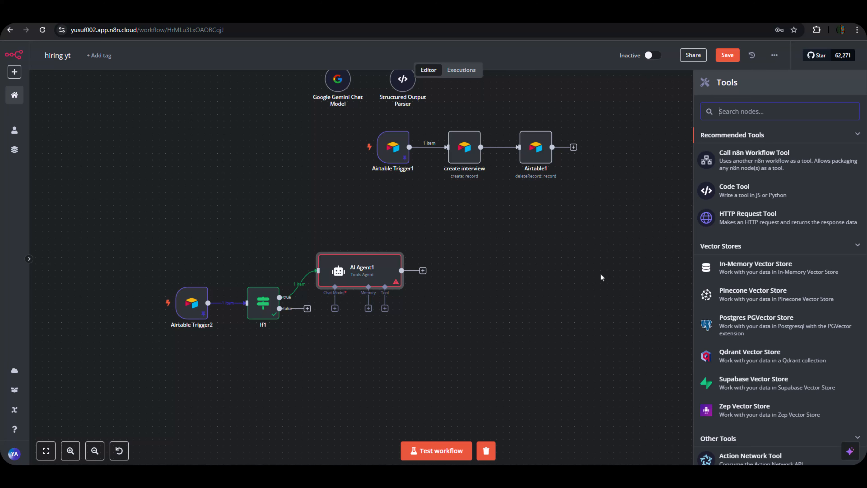
{"action": "left_click", "coordinate": [600, 277]}
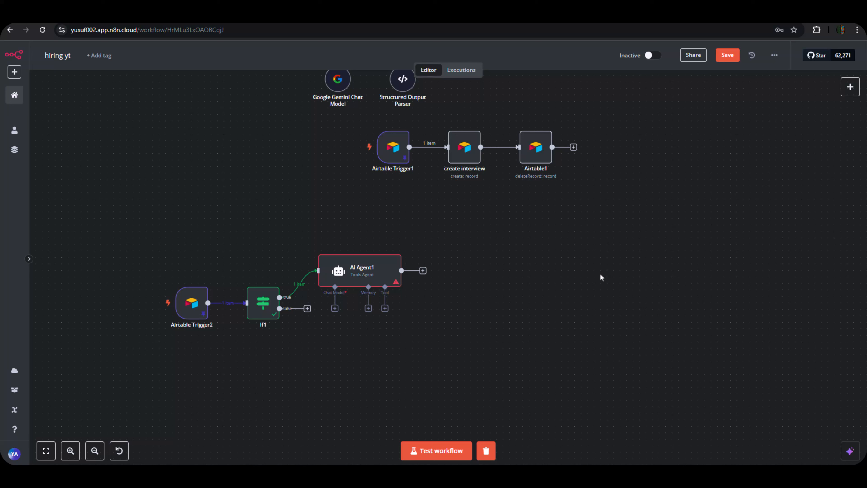
{"action": "left_click_drag", "start_coordinate": [366, 275], "coordinate": [383, 249]}
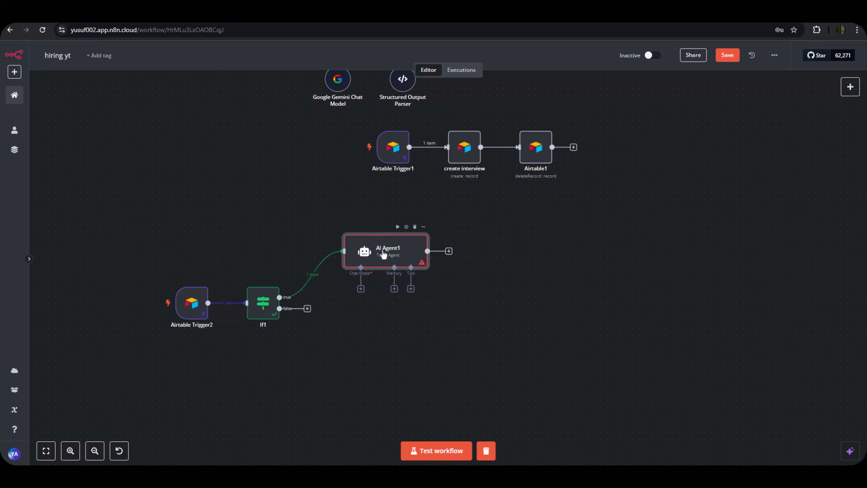
{"action": "left_click", "coordinate": [365, 323]}
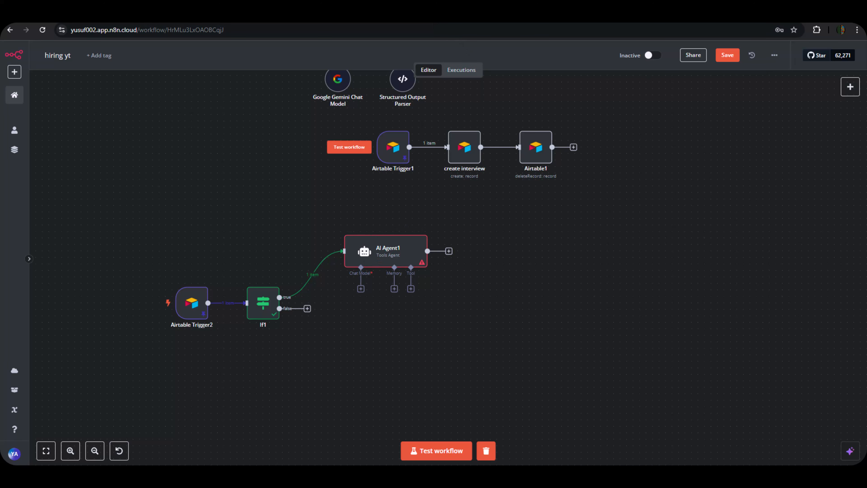
Copy the Hired Agent prompt, down to its JSON output closing brace, from the hiring document.
{"action": "left_click", "coordinate": [501, 17]}
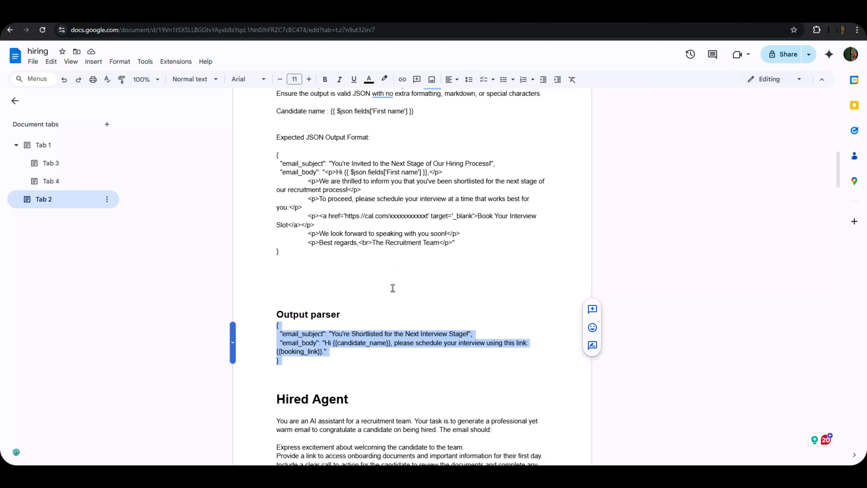
{"action": "scroll", "coordinate": [393, 288], "scroll_direction": "down", "scroll_amount": 4}
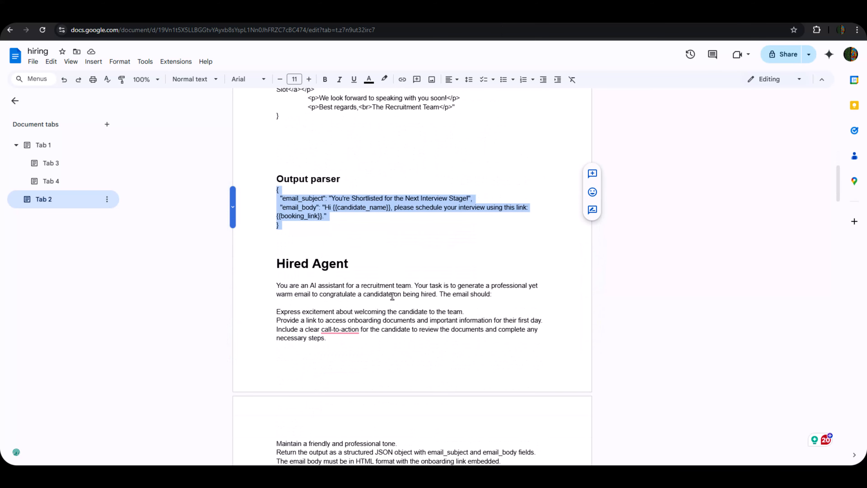
{"action": "scroll", "coordinate": [363, 290], "scroll_direction": "down", "scroll_amount": 1}
{"action": "left_click", "coordinate": [290, 240]}
{"action": "scroll", "coordinate": [290, 233], "scroll_direction": "down", "scroll_amount": 1}
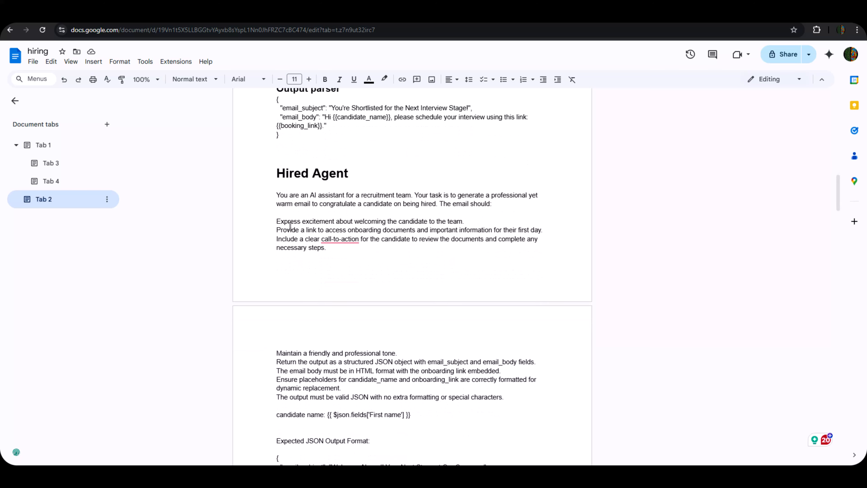
{"action": "left_click_drag", "start_coordinate": [267, 197], "coordinate": [396, 418]}
{"action": "scroll", "coordinate": [415, 352], "scroll_direction": "down", "scroll_amount": 1}
{"action": "scroll", "coordinate": [418, 364], "scroll_direction": "down", "scroll_amount": 2}
{"action": "scroll", "coordinate": [419, 363], "scroll_direction": "down", "scroll_amount": 1}
{"action": "right_click", "coordinate": [367, 398]}
{"action": "left_click", "coordinate": [410, 183]}
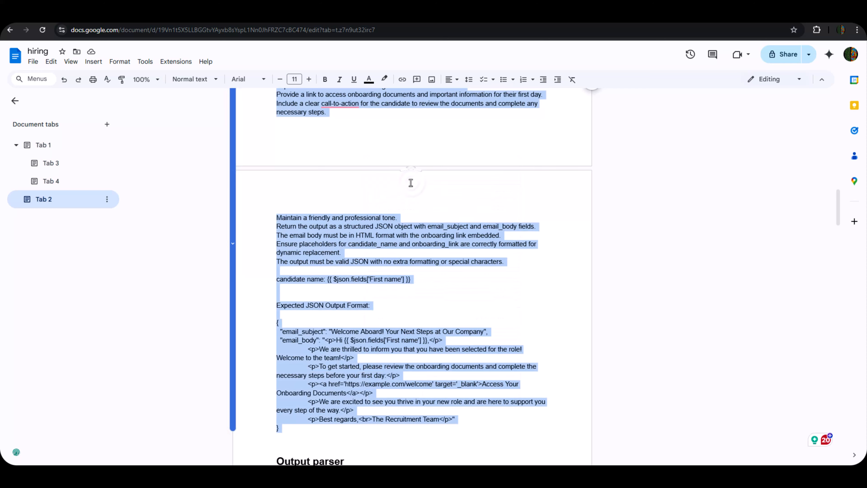
{"action": "left_click", "coordinate": [21, 13]}
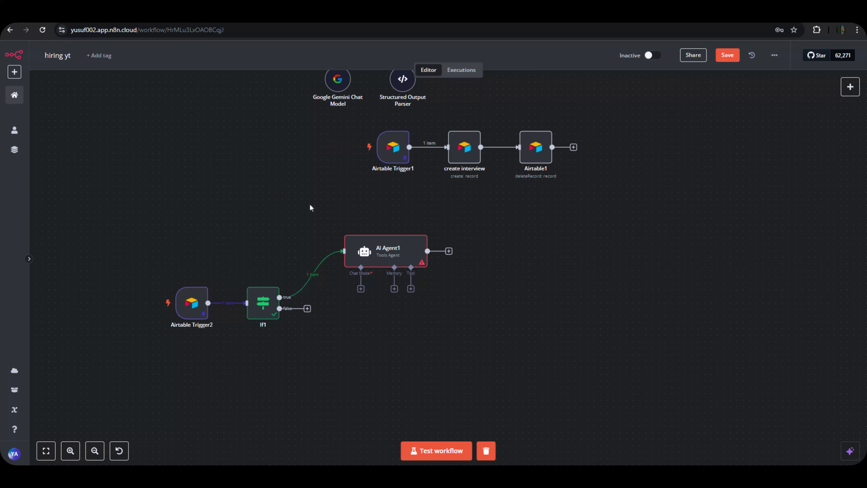
Keep AI Agent1 as a Tools Agent with its prompt defined directly in the node.
{"action": "left_click", "coordinate": [380, 253]}
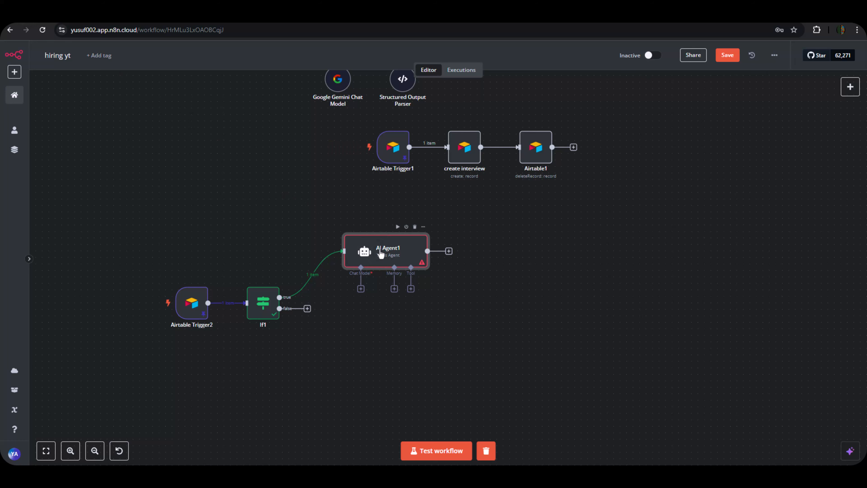
{"action": "double_click", "coordinate": [381, 253]}
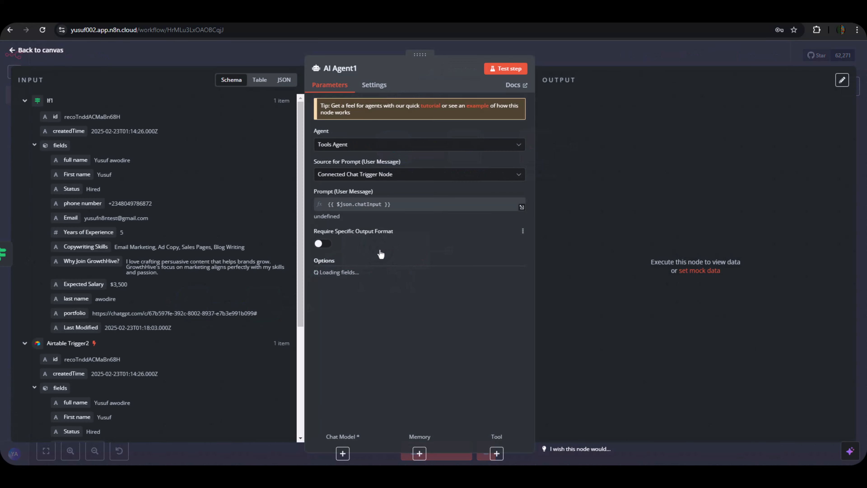
{"action": "left_click", "coordinate": [438, 149]}
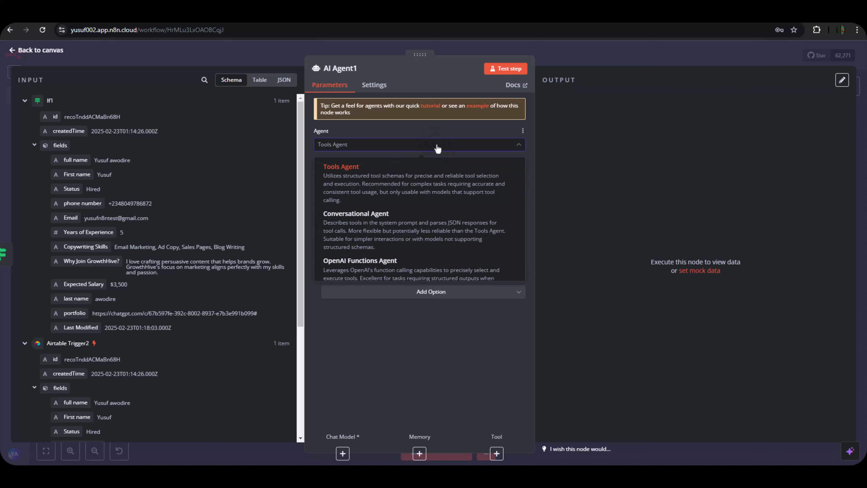
{"action": "left_click", "coordinate": [435, 149]}
{"action": "left_click", "coordinate": [434, 150]}
{"action": "left_click", "coordinate": [431, 170]}
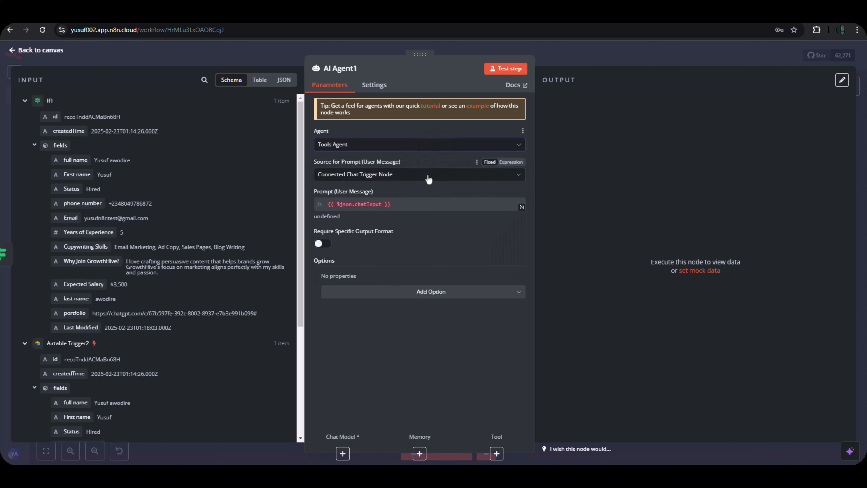
{"action": "left_click", "coordinate": [429, 176]}
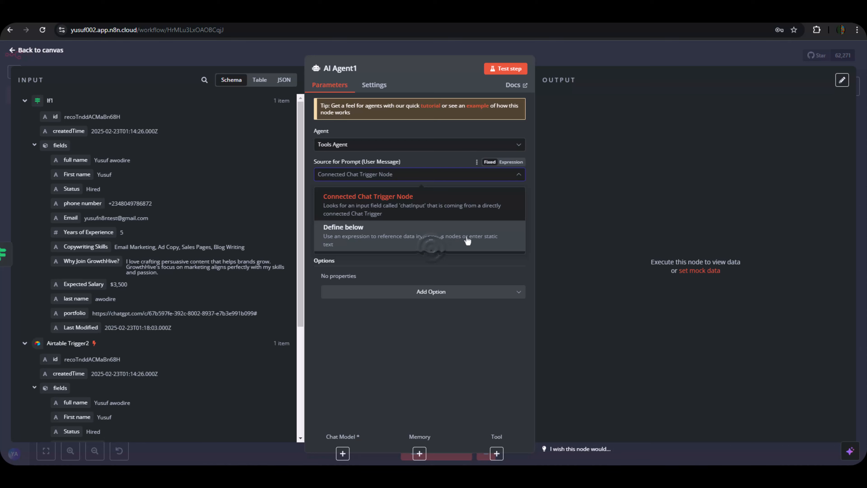
{"action": "left_click", "coordinate": [437, 239]}
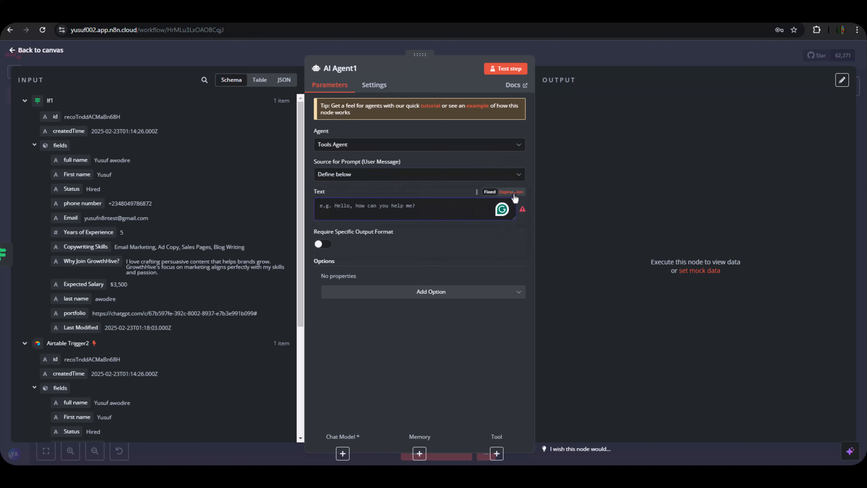
Paste the Hired Agent prompt as an expression and select its First name mapping.
{"action": "left_click", "coordinate": [510, 192]}
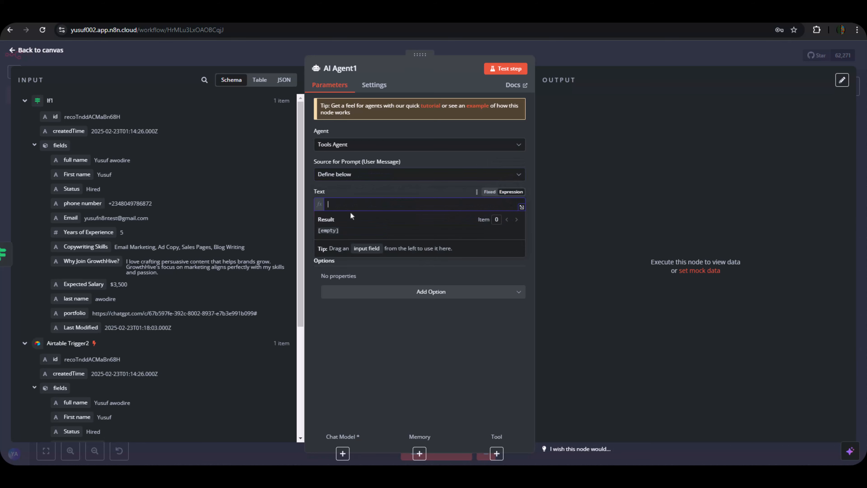
{"action": "left_click", "coordinate": [521, 206]}
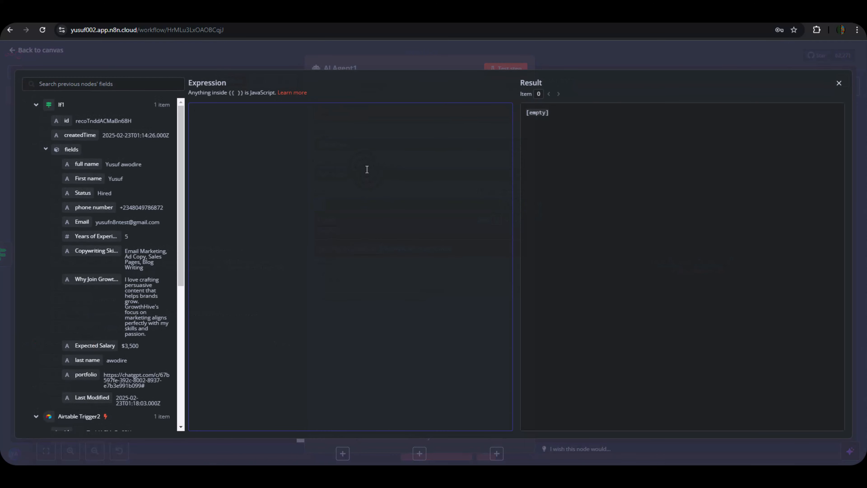
{"action": "key", "text": "ctrl+v"}
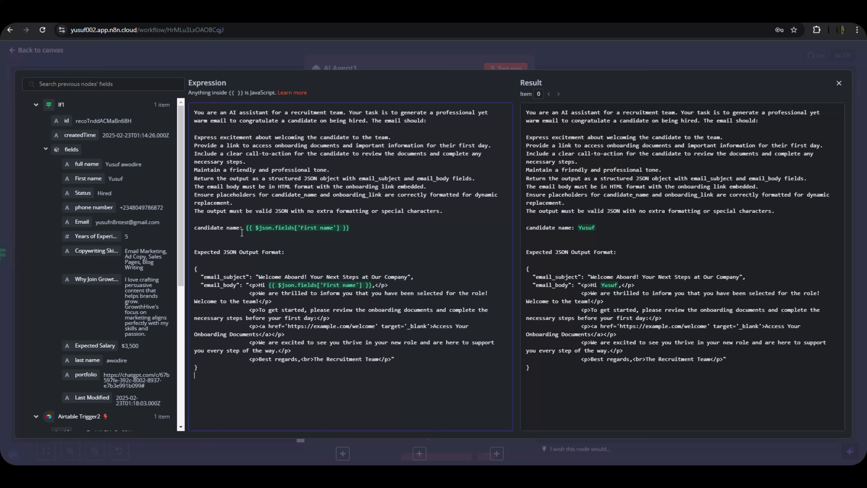
{"action": "left_click_drag", "start_coordinate": [244, 228], "coordinate": [356, 229]}
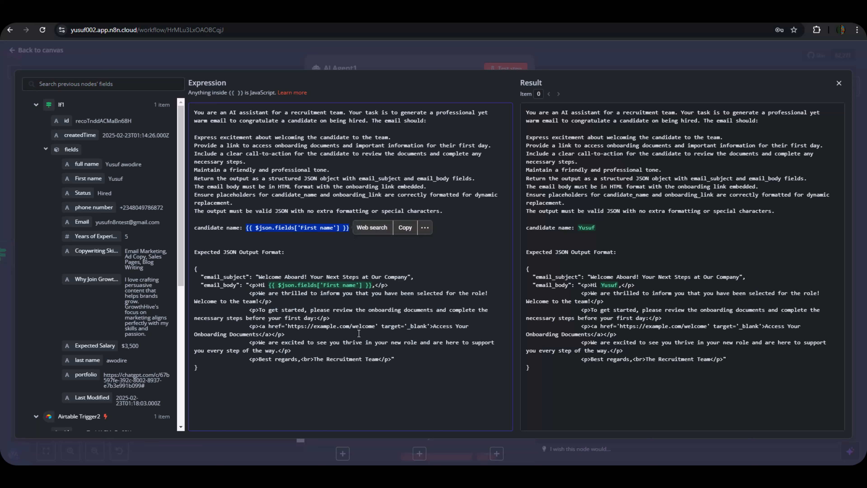
{"action": "left_click", "coordinate": [426, 272]}
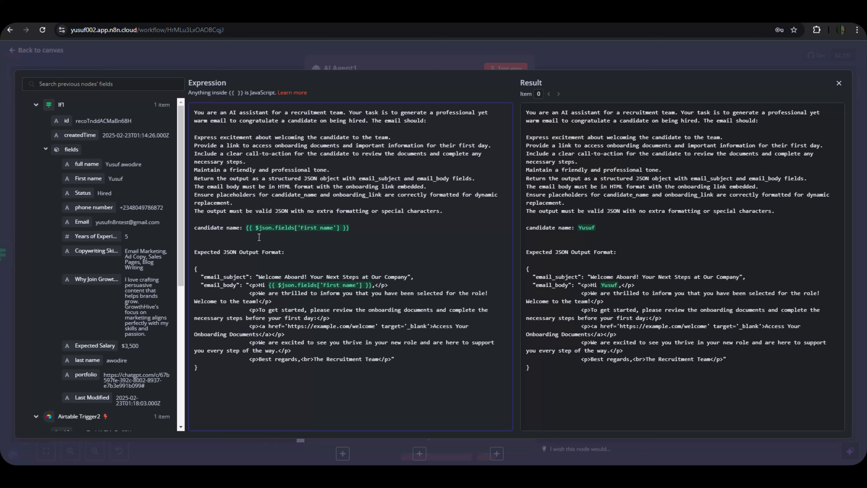
Turn on Require Specific Output Format for AI Agent1 after closing the expression editor.
{"action": "left_click", "coordinate": [403, 58]}
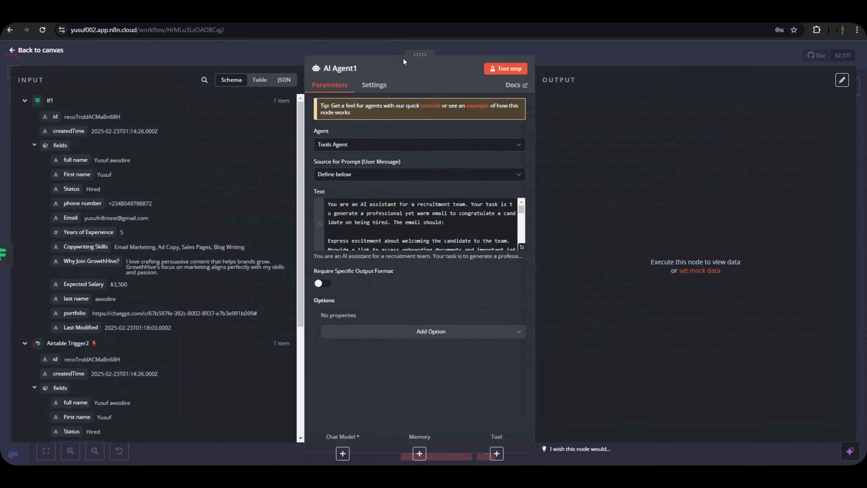
{"action": "left_click", "coordinate": [321, 283]}
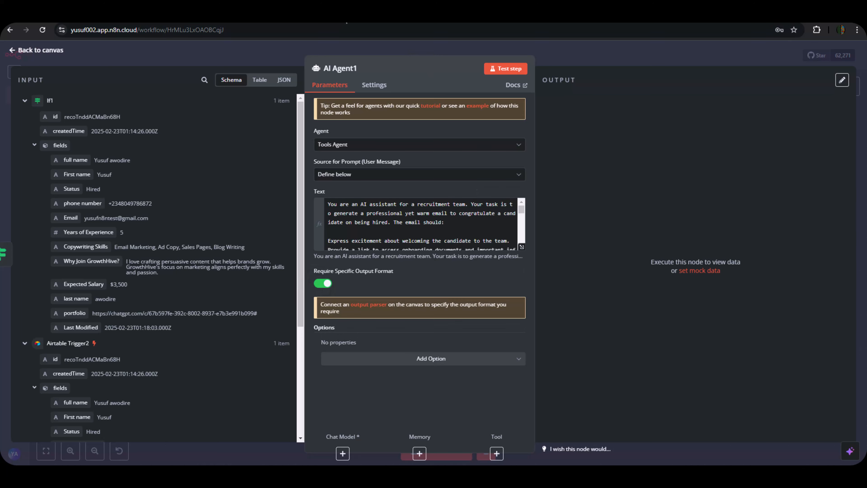
{"action": "left_click", "coordinate": [354, 22]}
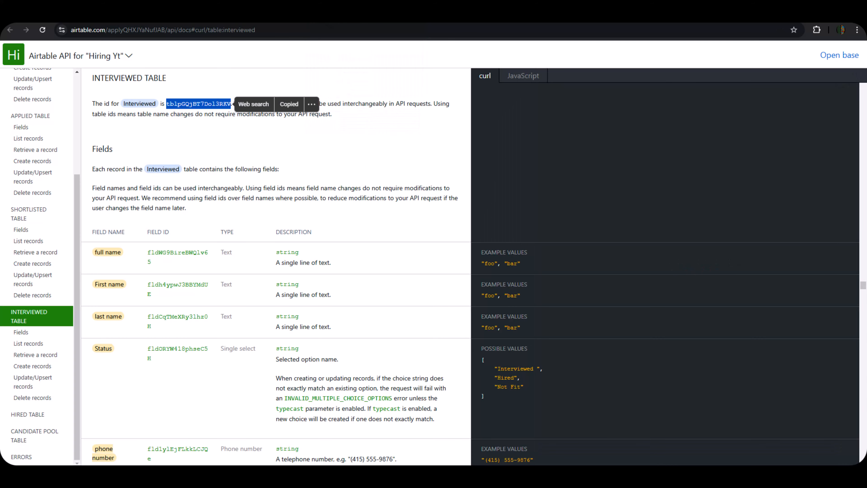
Copy the JSON example under the Output parser heading in the hiring document.
{"action": "left_click", "coordinate": [284, 22]}
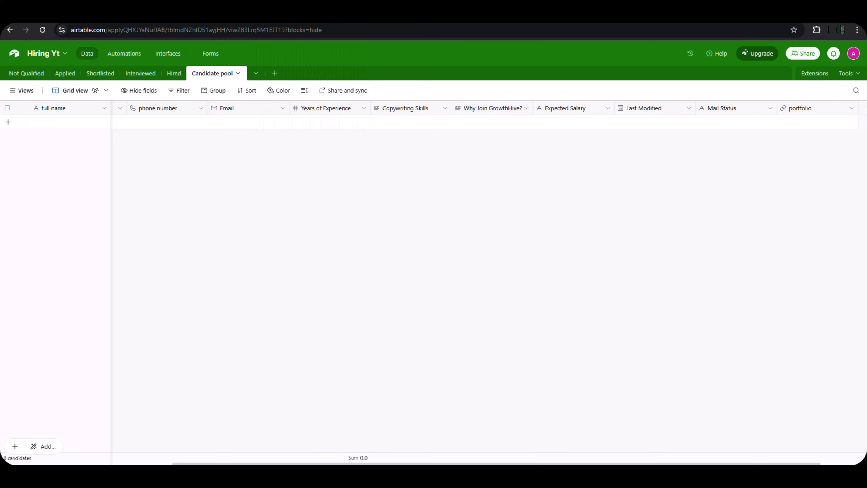
{"action": "left_click", "coordinate": [492, 22]}
{"action": "scroll", "coordinate": [326, 396], "scroll_direction": "down", "scroll_amount": 1}
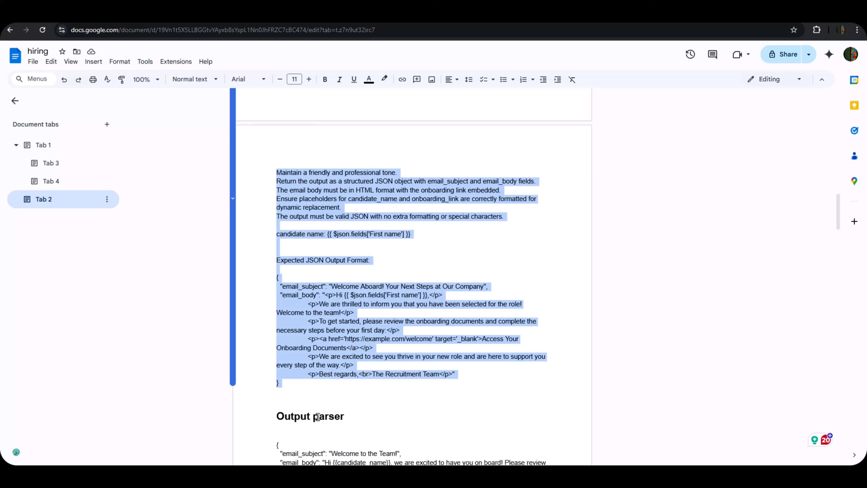
{"action": "scroll", "coordinate": [273, 369], "scroll_direction": "down", "scroll_amount": 3}
{"action": "left_click_drag", "start_coordinate": [277, 354], "coordinate": [296, 398]}
{"action": "right_click", "coordinate": [296, 383]}
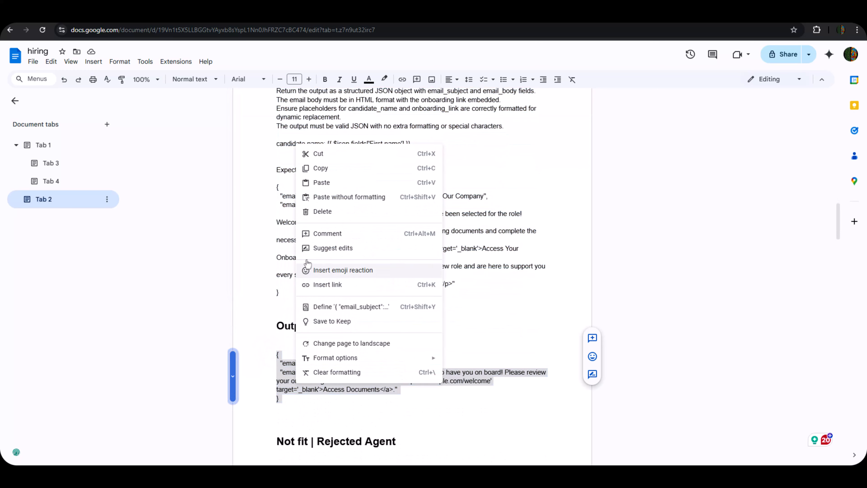
{"action": "left_click", "coordinate": [327, 170]}
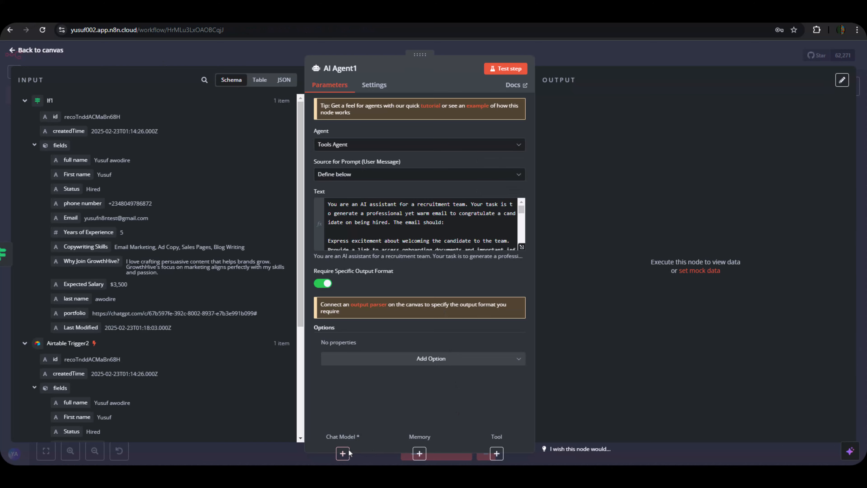
Attach a Google Gemini Chat Model to AI Agent1 using models/gemini-2.0-flash.
{"action": "left_click", "coordinate": [631, 50]}
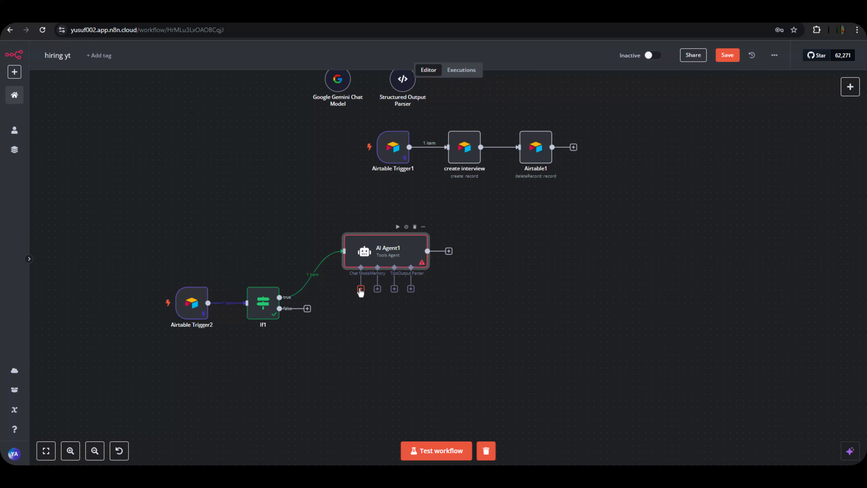
{"action": "left_click", "coordinate": [361, 289]}
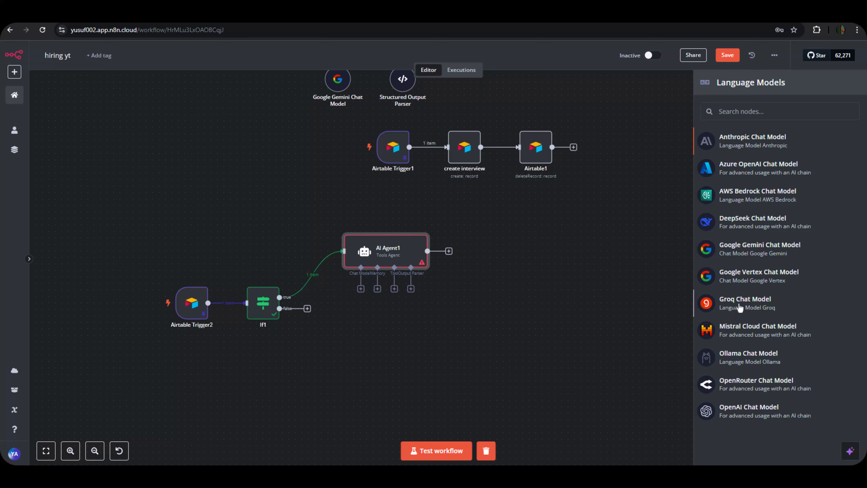
{"action": "double_click", "coordinate": [751, 253]}
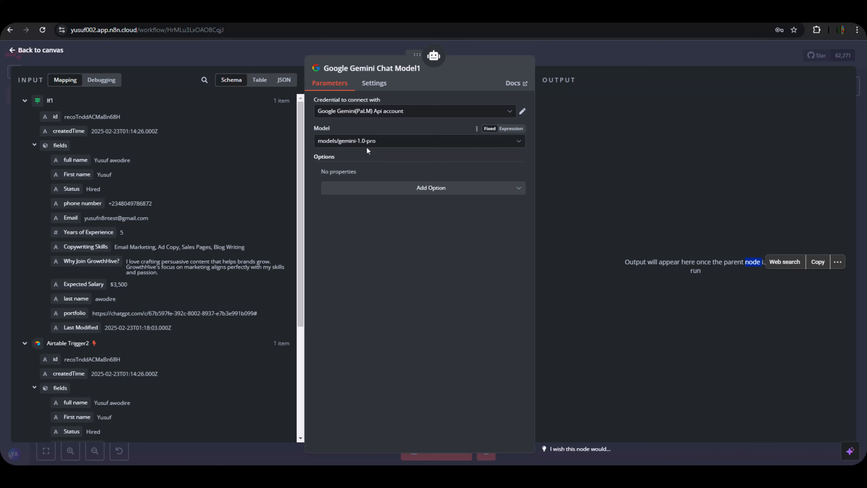
{"action": "left_click", "coordinate": [365, 146]}
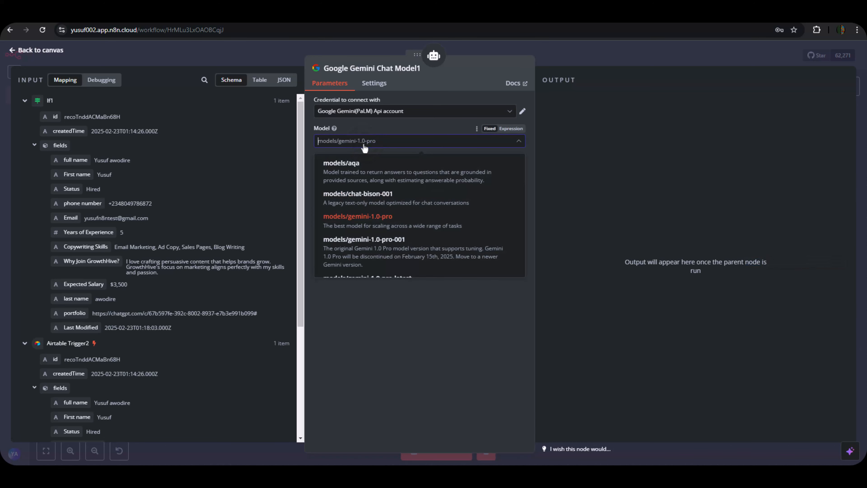
{"action": "type", "text": "2.o"}
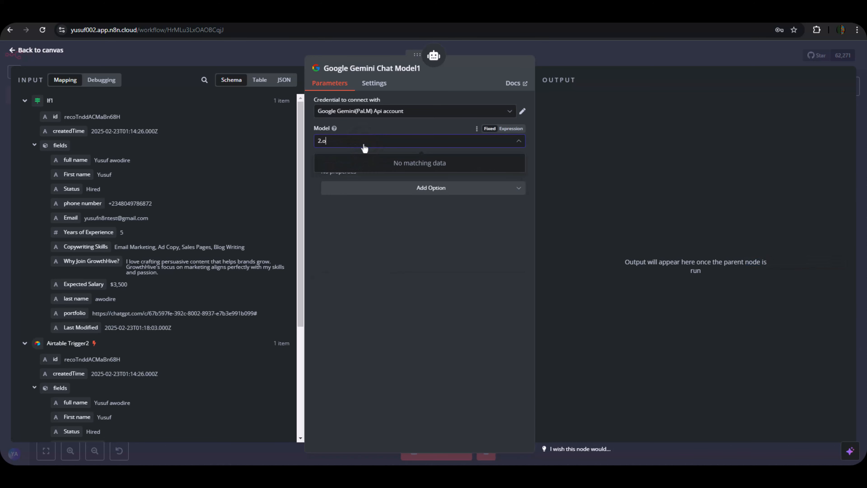
{"action": "key", "text": "BackSpace"}
{"action": "type", "text": "0"}
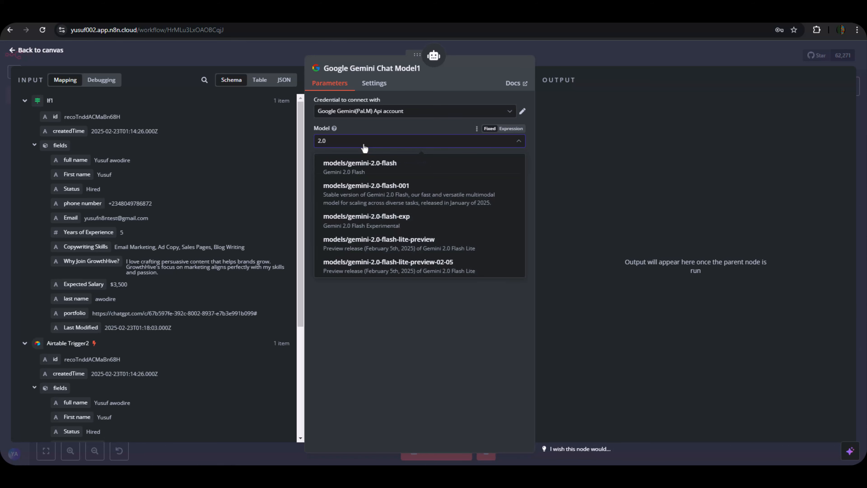
{"action": "scroll", "coordinate": [413, 246], "scroll_direction": "down", "scroll_amount": 3}
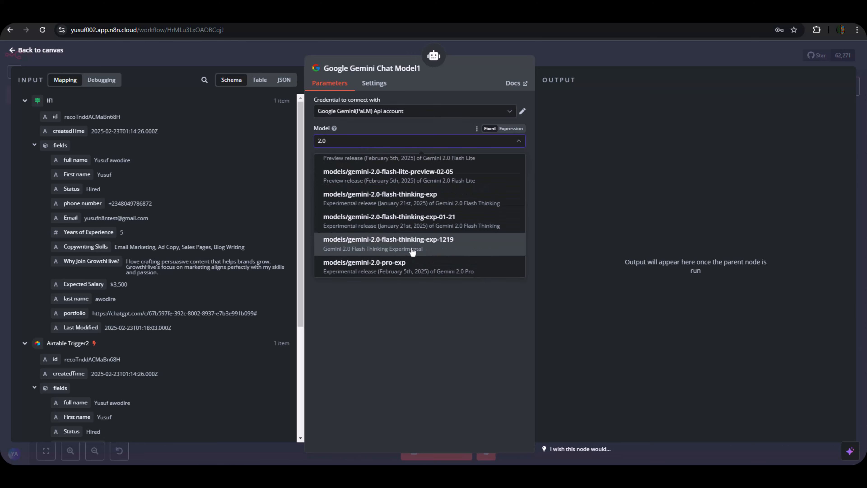
{"action": "scroll", "coordinate": [412, 251], "scroll_direction": "down", "scroll_amount": 1}
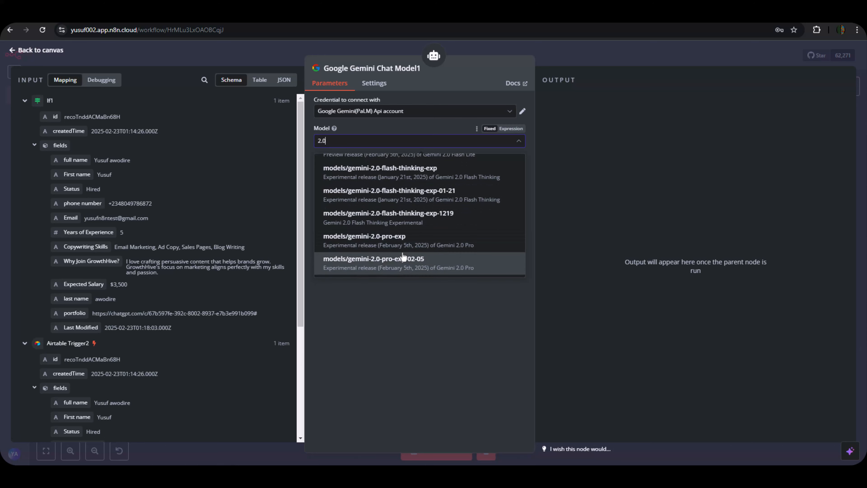
{"action": "scroll", "coordinate": [403, 243], "scroll_direction": "up", "scroll_amount": 5}
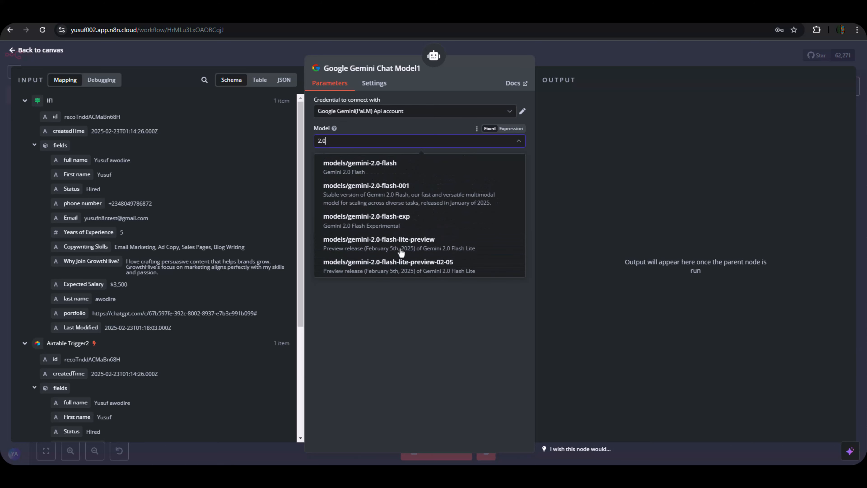
{"action": "left_click", "coordinate": [381, 171]}
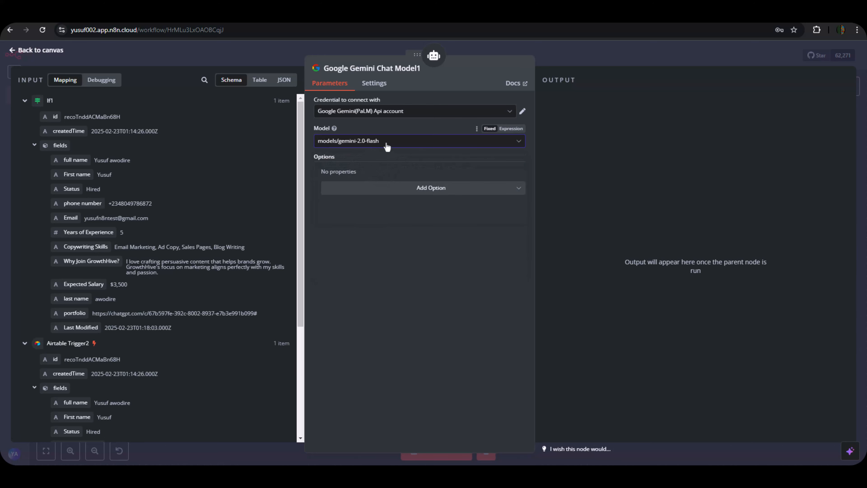
Attach a Structured Output Parser whose JSON example is the pasted email_subject/email_body sample.
{"action": "left_click", "coordinate": [553, 56]}
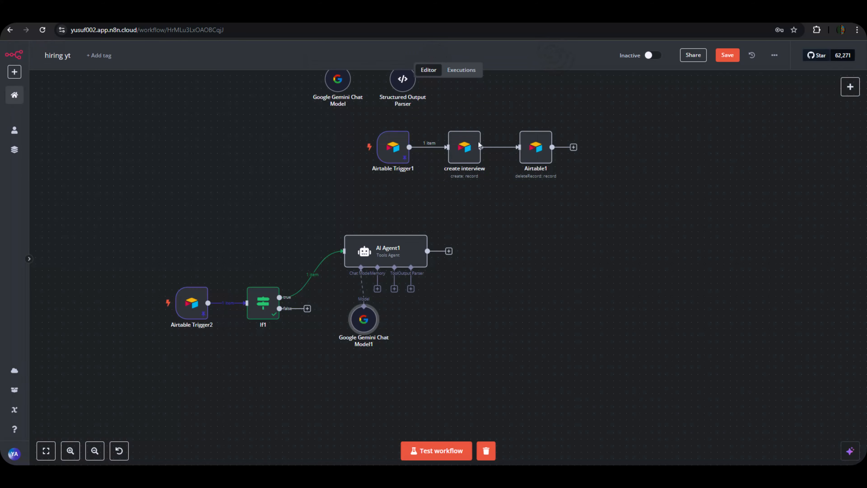
{"action": "left_click_drag", "start_coordinate": [363, 319], "coordinate": [350, 306]}
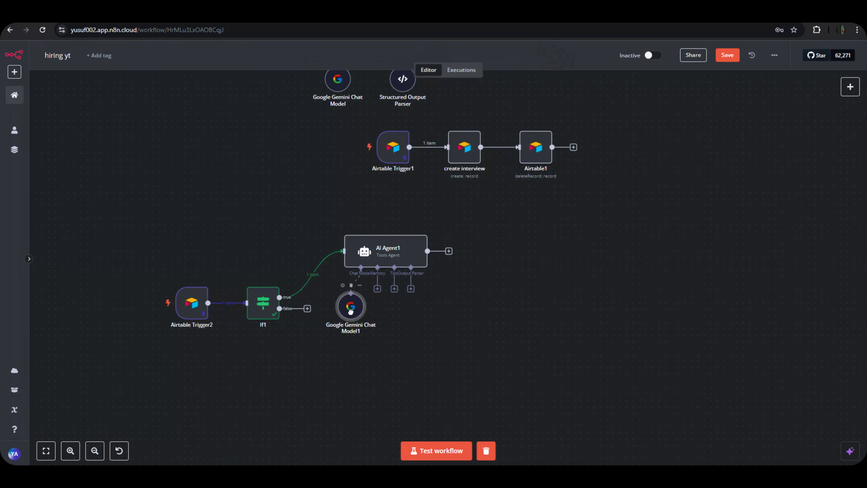
{"action": "left_click", "coordinate": [411, 288]}
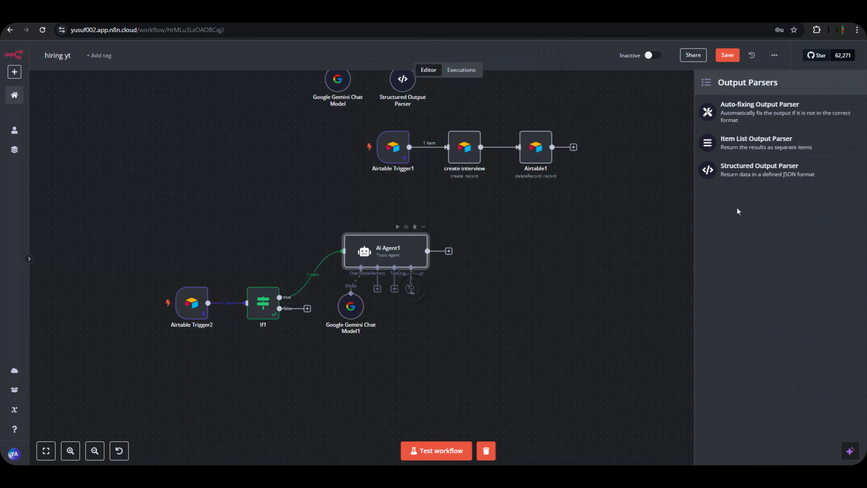
{"action": "left_click", "coordinate": [806, 174]}
{"action": "left_click", "coordinate": [351, 170]}
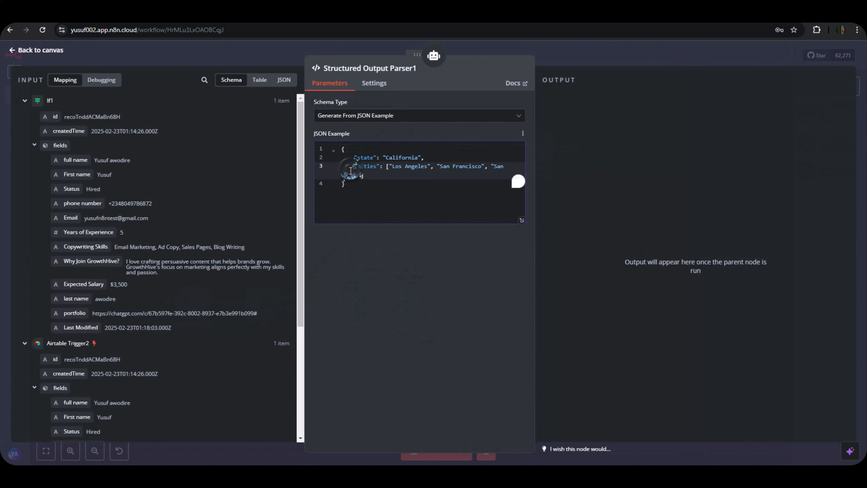
{"action": "key", "text": "ctrl+a"}
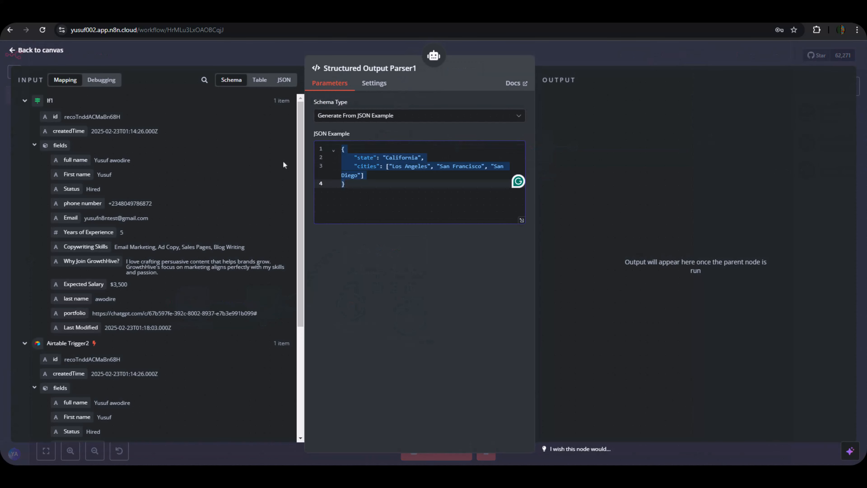
{"action": "type", "text": "{   \"email_subject\": \"Welcome to the Team!\",   \"email_body\": \"Hi {{candidate_name}}, we are excited to have you on board! Please review your onboarding documents here: <a href='https://example.com/welcome' target='_blank'>Access Documents</a>.\" }"}
{"action": "key", "text": "Return"}
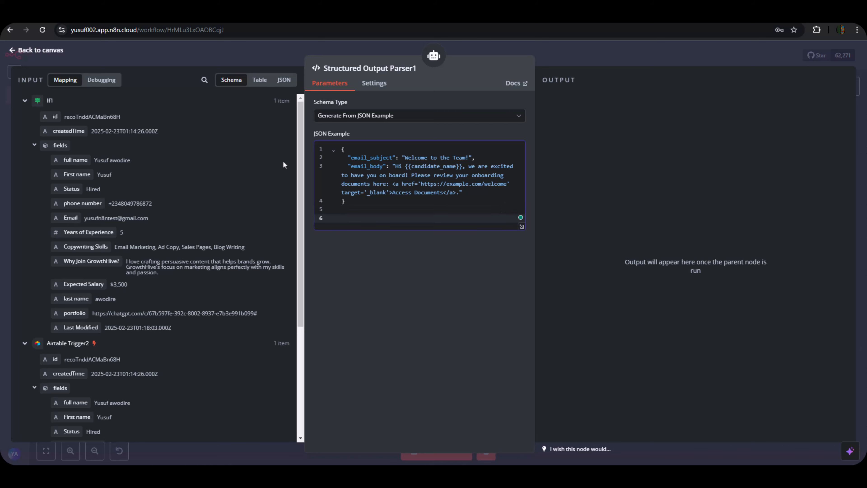
{"action": "key", "text": "BackSpace"}
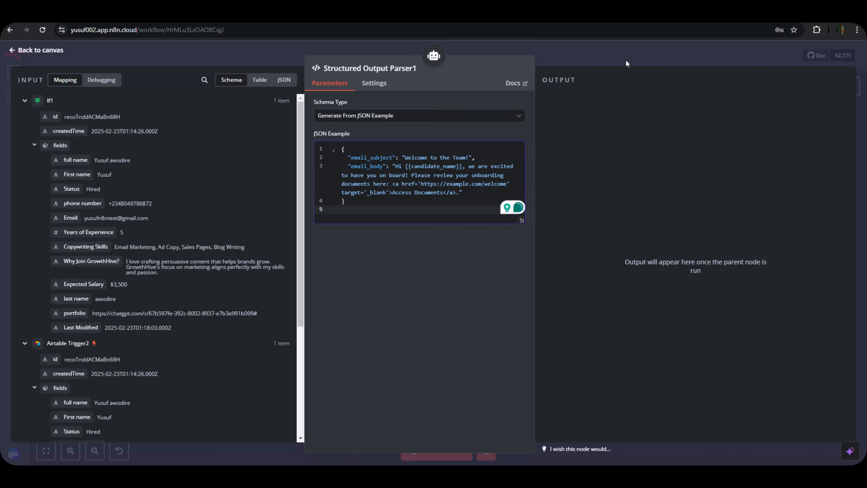
Arrange the Gemini model and Structured Output Parser1 nodes neatly beneath AI Agent1.
{"action": "left_click", "coordinate": [620, 50]}
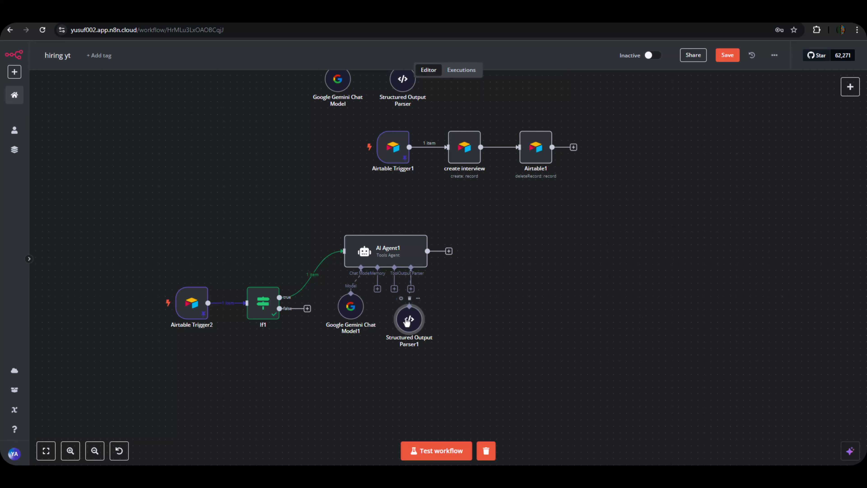
{"action": "left_click_drag", "start_coordinate": [403, 306], "coordinate": [409, 306]}
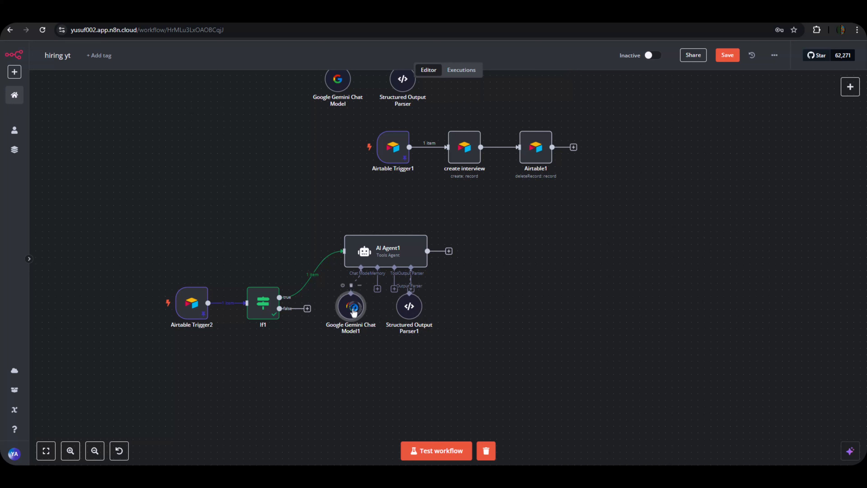
{"action": "left_click_drag", "start_coordinate": [355, 307], "coordinate": [361, 301]}
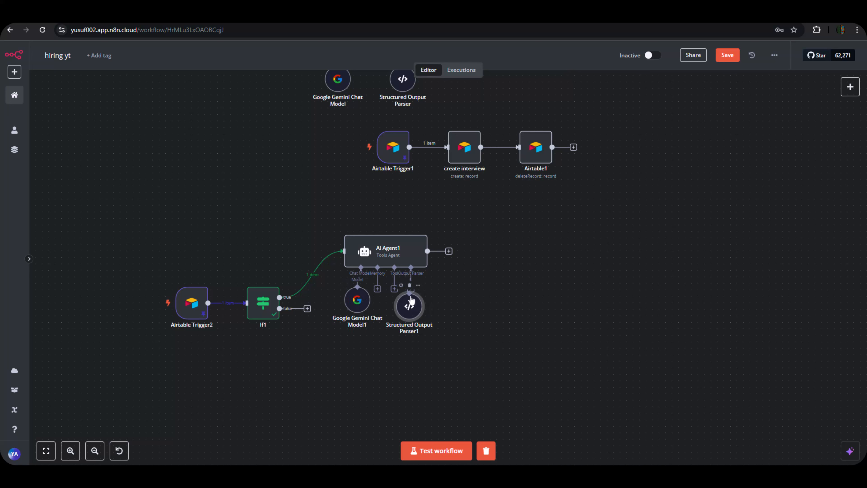
Test AI Agent1, producing the 'Welcome Aboard! Your Next Steps at Our Company' subject and HTML body.
{"action": "left_click", "coordinate": [406, 259]}
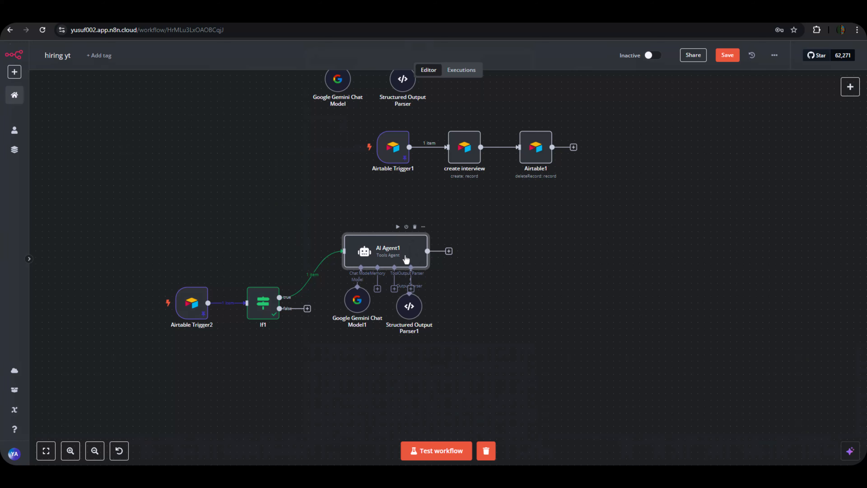
{"action": "double_click", "coordinate": [406, 260]}
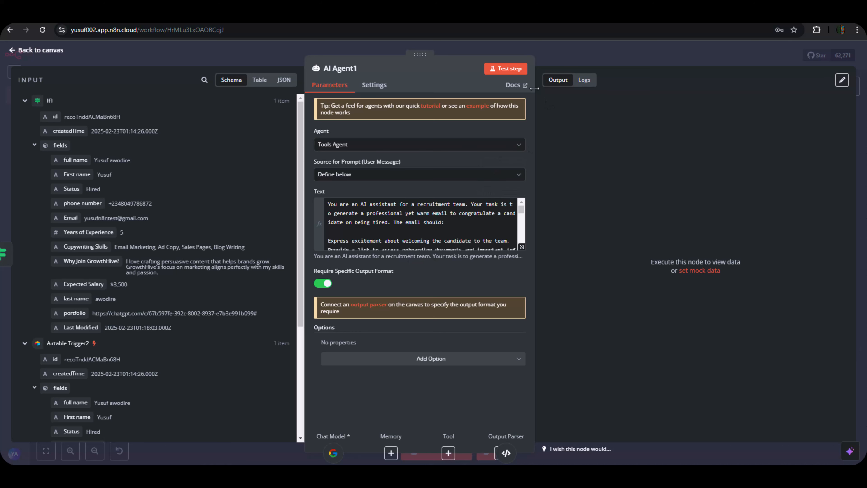
{"action": "left_click", "coordinate": [442, 362]}
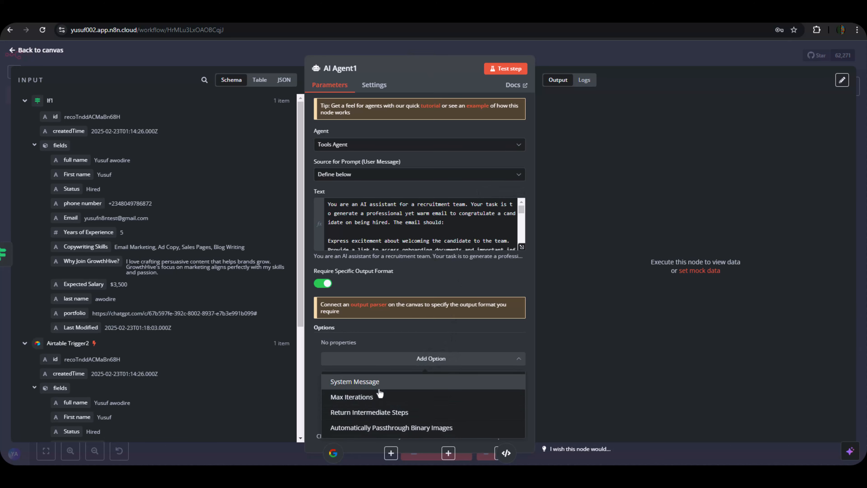
{"action": "left_click", "coordinate": [391, 341]}
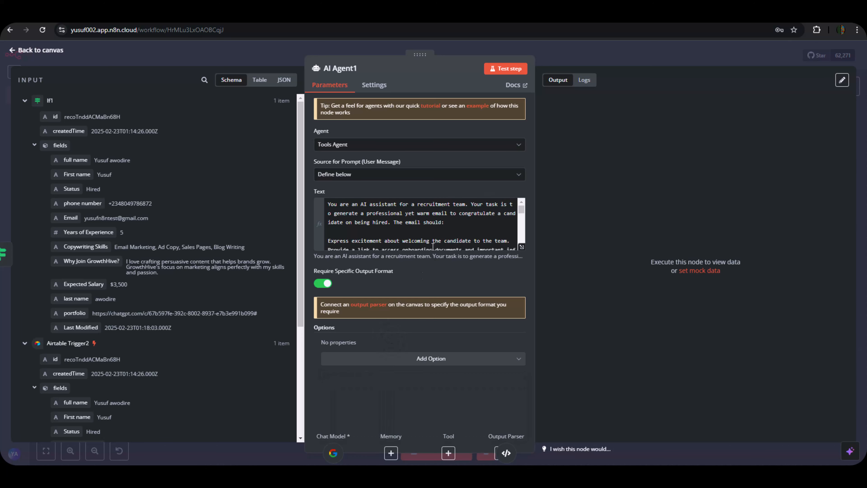
{"action": "left_click", "coordinate": [498, 72]}
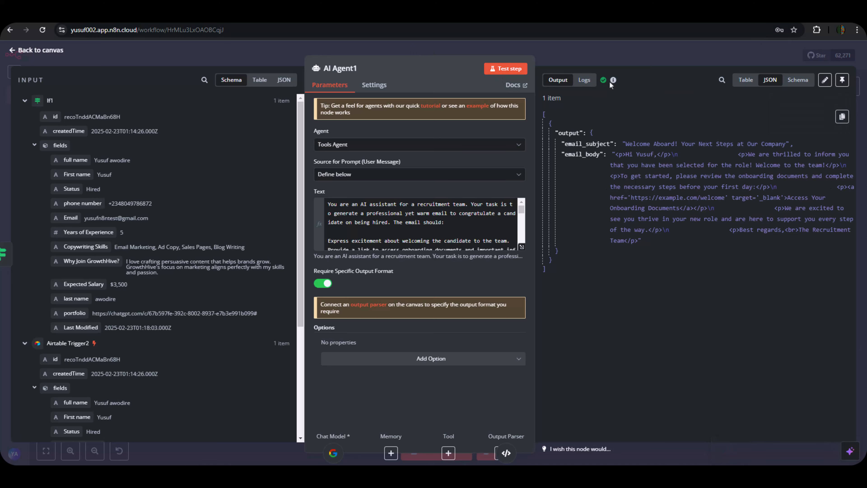
{"action": "left_click", "coordinate": [612, 62]}
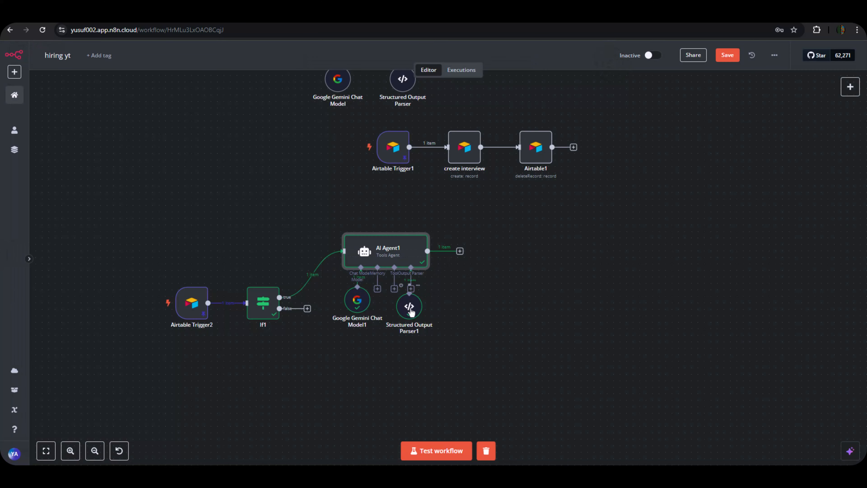
{"action": "mouse_move", "coordinate": [407, 305]}
{"action": "left_mouse_down"}
{"action": "mouse_move", "coordinate": [408, 292]}
{"action": "mouse_move", "coordinate": [362, 292]}
{"action": "mouse_move", "coordinate": [409, 290]}
{"action": "left_mouse_up"}
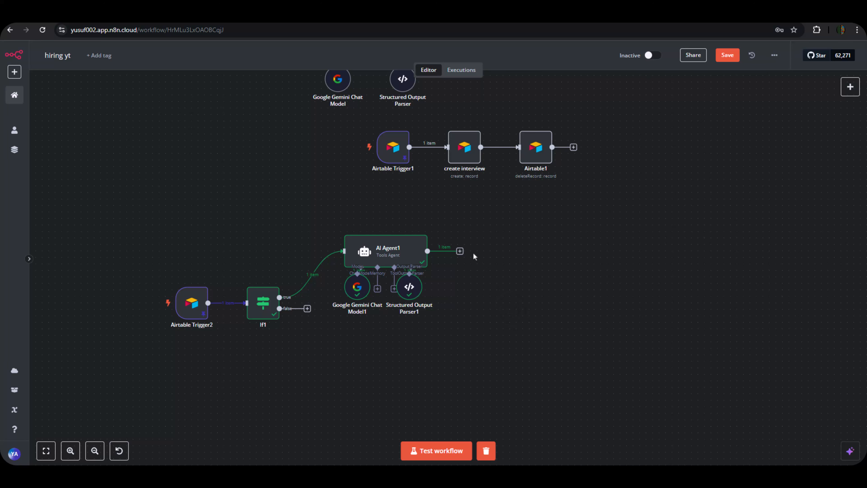
Add a Gmail 'Send a message' node after AI Agent1.
{"action": "left_click", "coordinate": [460, 252]}
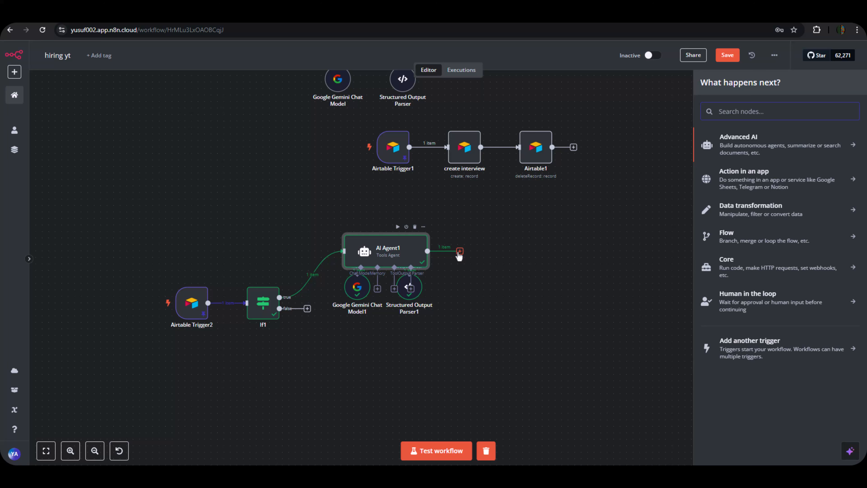
{"action": "type", "text": "gmail"}
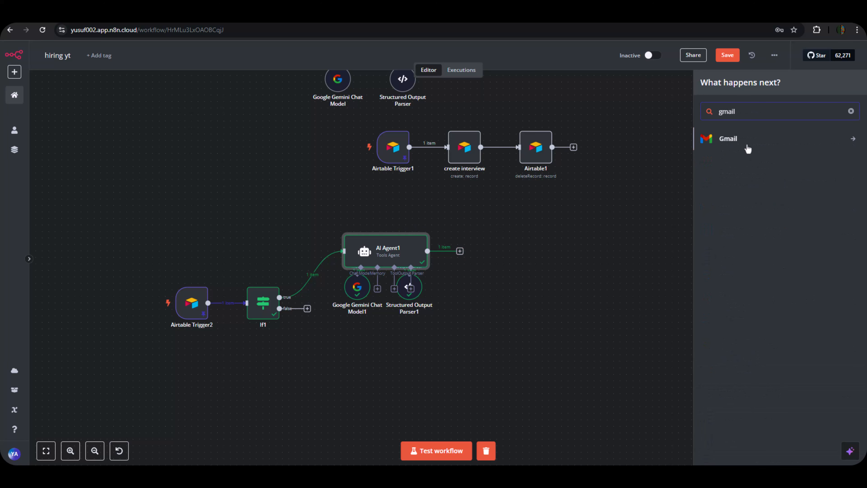
{"action": "left_click", "coordinate": [741, 138]}
{"action": "scroll", "coordinate": [744, 349], "scroll_direction": "down", "scroll_amount": 6}
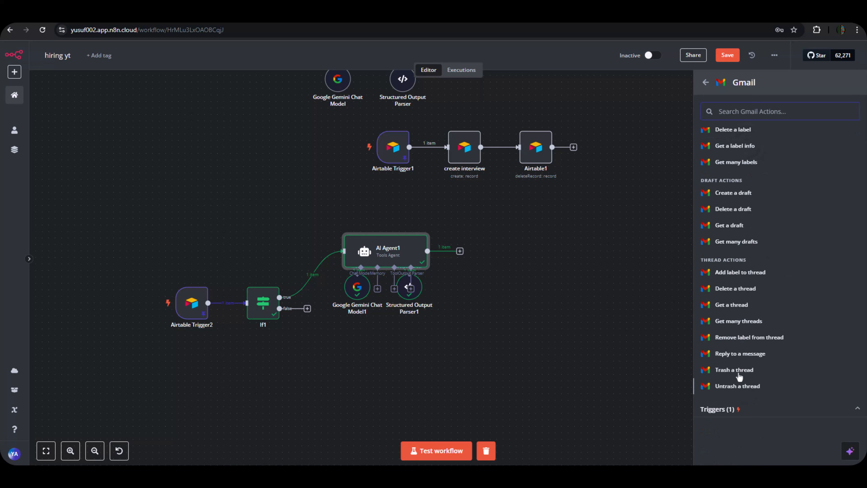
{"action": "scroll", "coordinate": [747, 185], "scroll_direction": "up", "scroll_amount": 1}
{"action": "scroll", "coordinate": [749, 178], "scroll_direction": "up", "scroll_amount": 1}
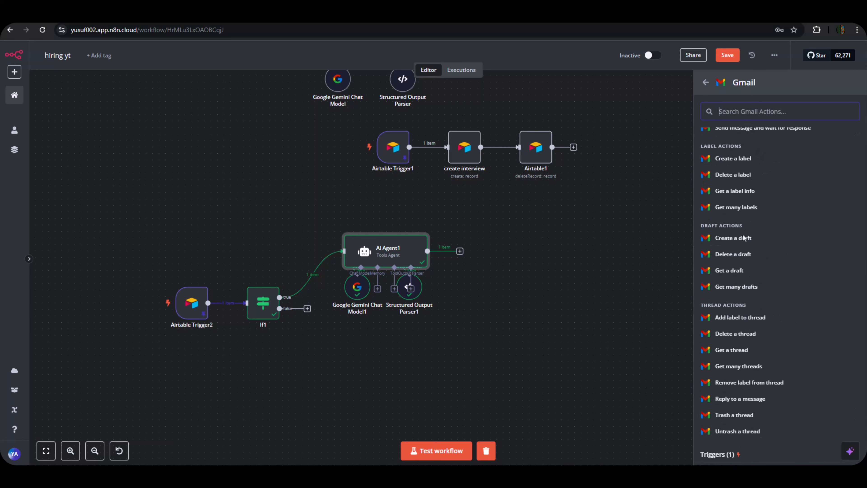
{"action": "scroll", "coordinate": [747, 176], "scroll_direction": "up", "scroll_amount": 1}
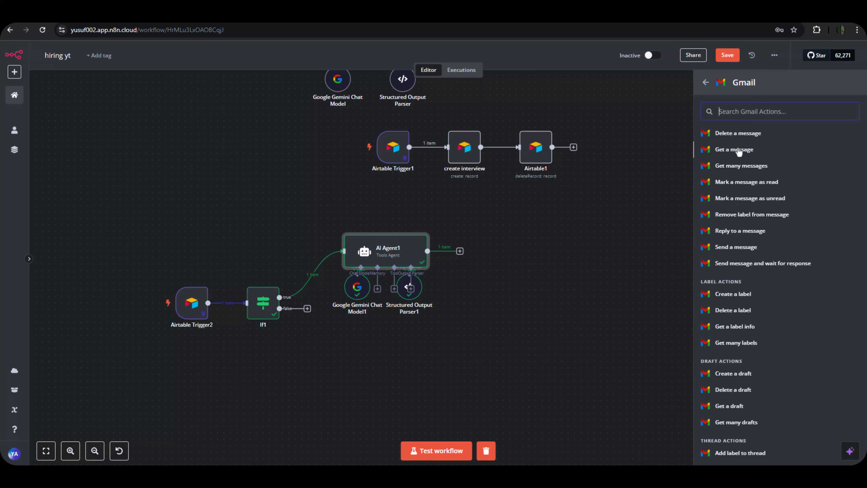
{"action": "type", "text": "sen"}
{"action": "left_click", "coordinate": [748, 160]}
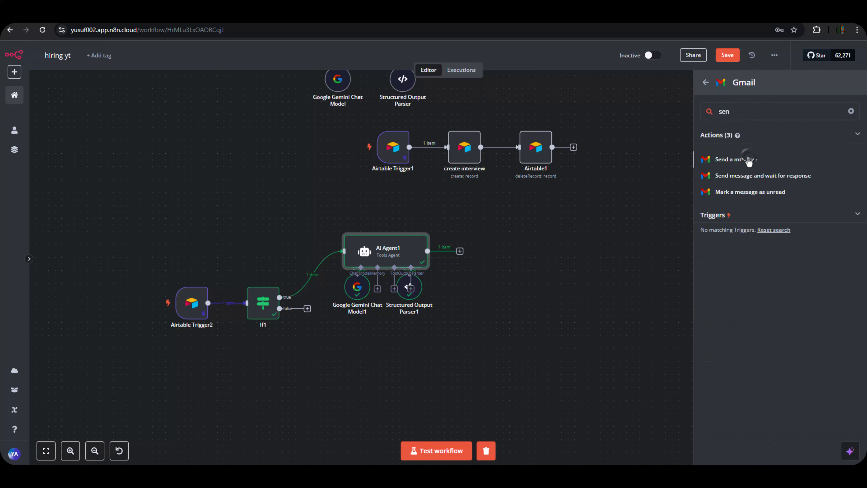
{"action": "left_click", "coordinate": [742, 160]}
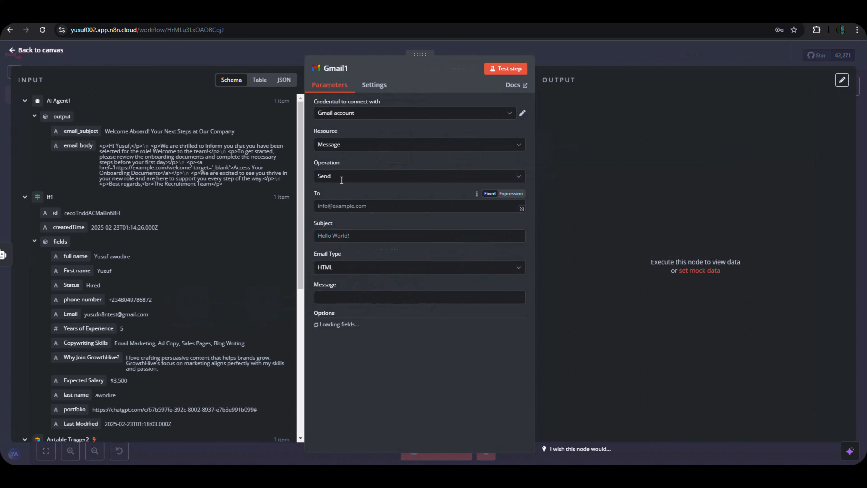
Map the candidate's Email to To, email_subject to Subject, and email_body to Message.
{"action": "scroll", "coordinate": [143, 242], "scroll_direction": "down", "scroll_amount": 3}
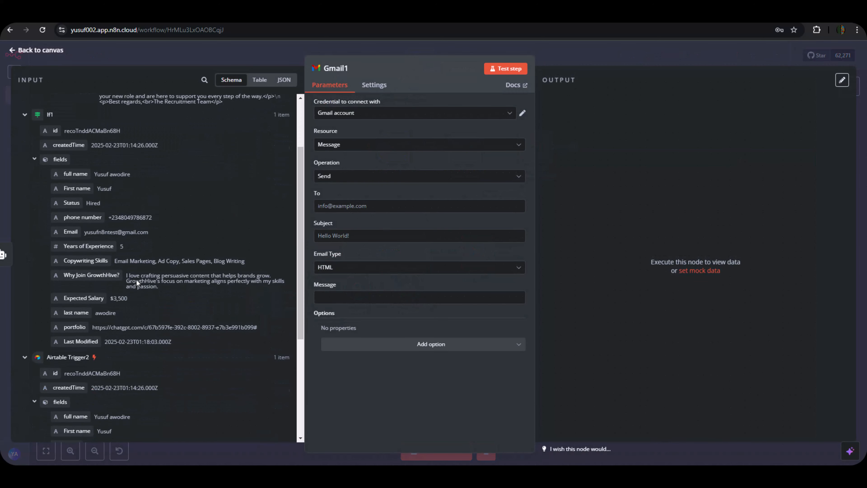
{"action": "scroll", "coordinate": [160, 360], "scroll_direction": "down", "scroll_amount": 5}
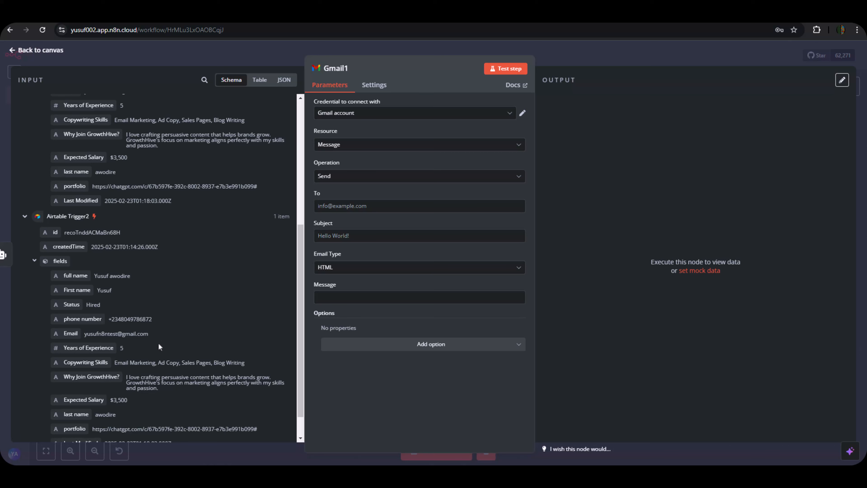
{"action": "scroll", "coordinate": [153, 319], "scroll_direction": "down", "scroll_amount": 1}
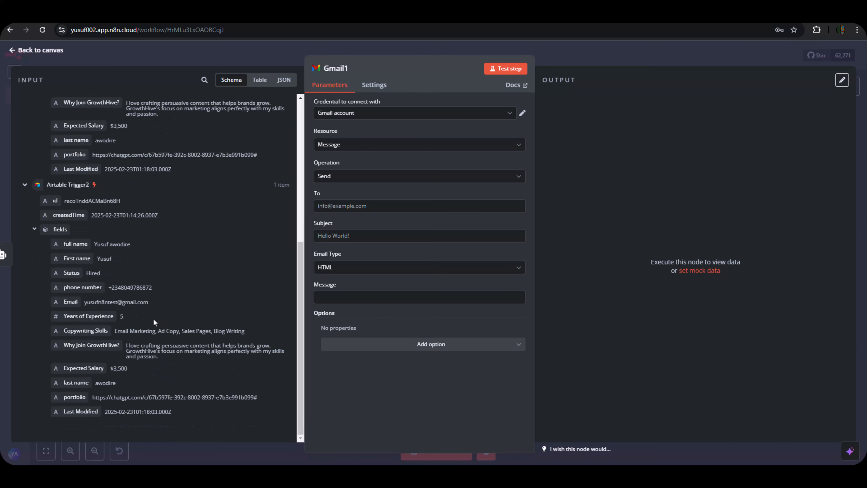
{"action": "scroll", "coordinate": [153, 316], "scroll_direction": "up", "scroll_amount": 9}
{"action": "scroll", "coordinate": [152, 306], "scroll_direction": "down", "scroll_amount": 2}
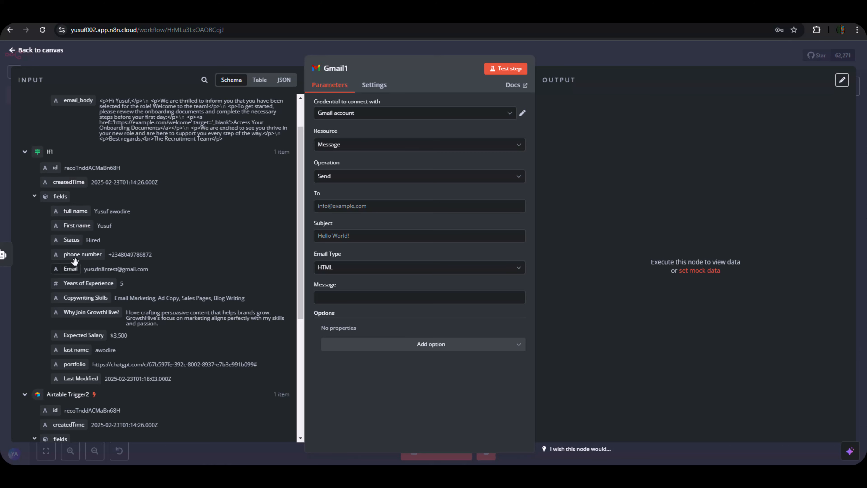
{"action": "left_click_drag", "start_coordinate": [70, 269], "coordinate": [370, 206]}
{"action": "scroll", "coordinate": [95, 141], "scroll_direction": "up", "scroll_amount": 1}
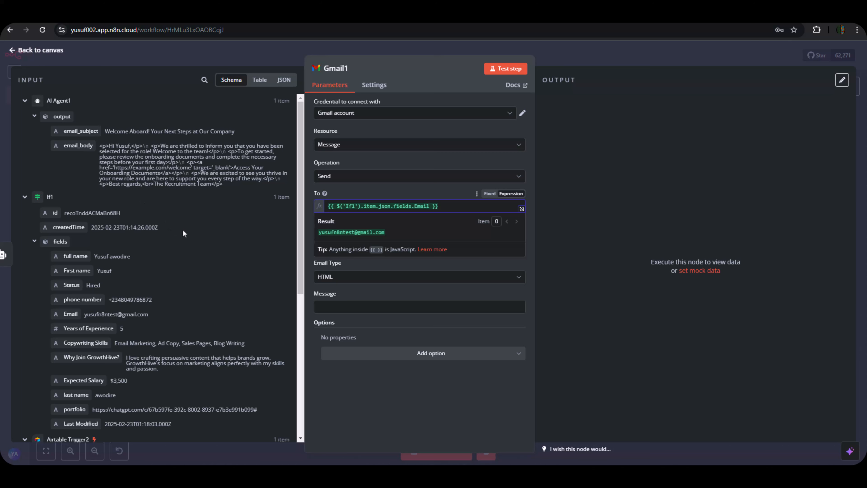
{"action": "left_click_drag", "start_coordinate": [76, 130], "coordinate": [345, 246]}
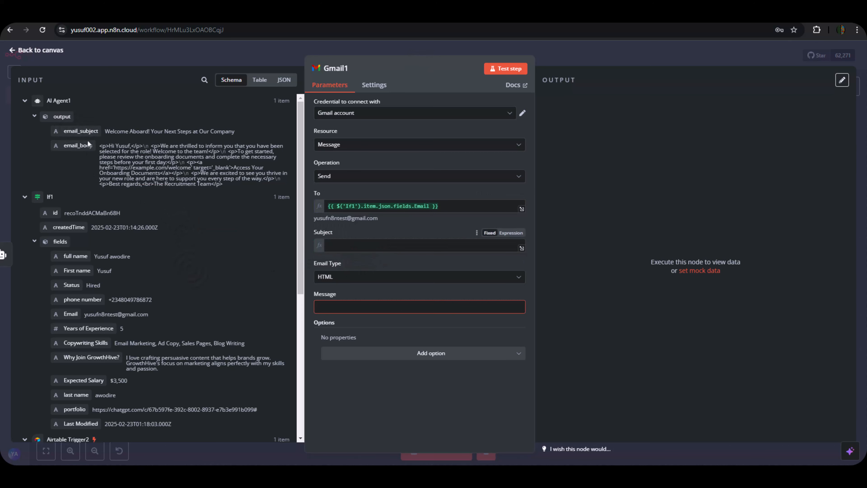
{"action": "left_click_drag", "start_coordinate": [79, 146], "coordinate": [338, 323]}
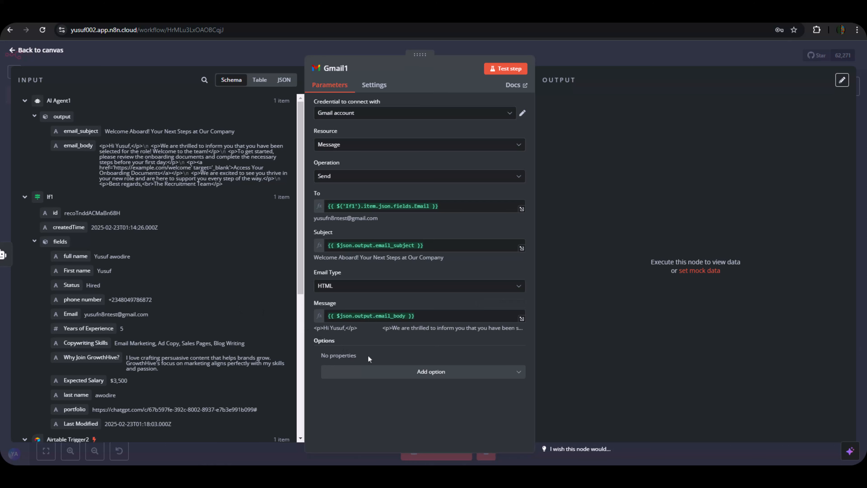
Add the Append n8n Attribution option and switch it off.
{"action": "left_click", "coordinate": [396, 376]}
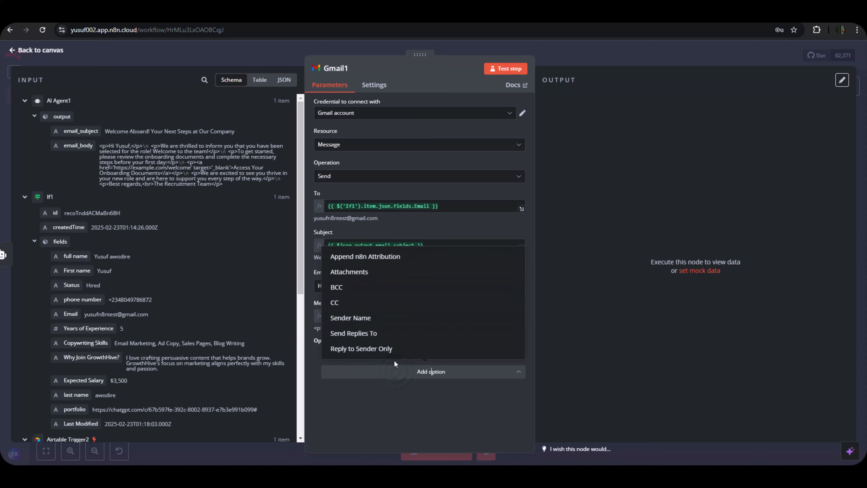
{"action": "left_click", "coordinate": [362, 257]}
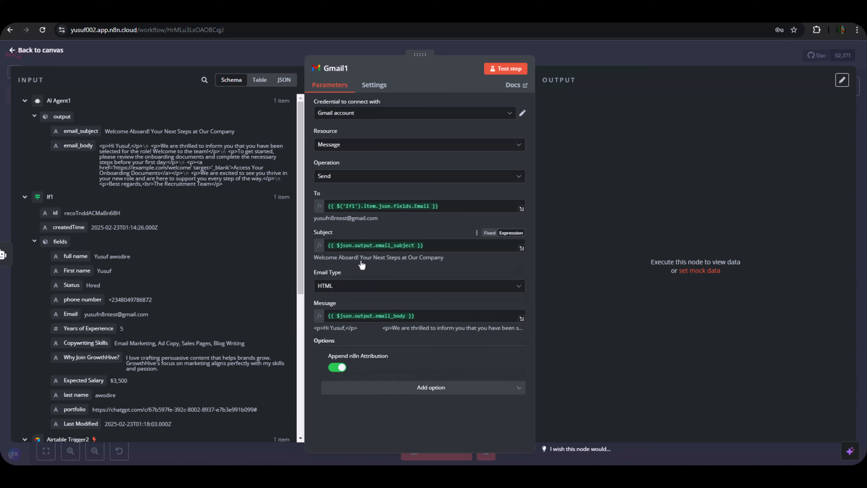
{"action": "left_click", "coordinate": [339, 371]}
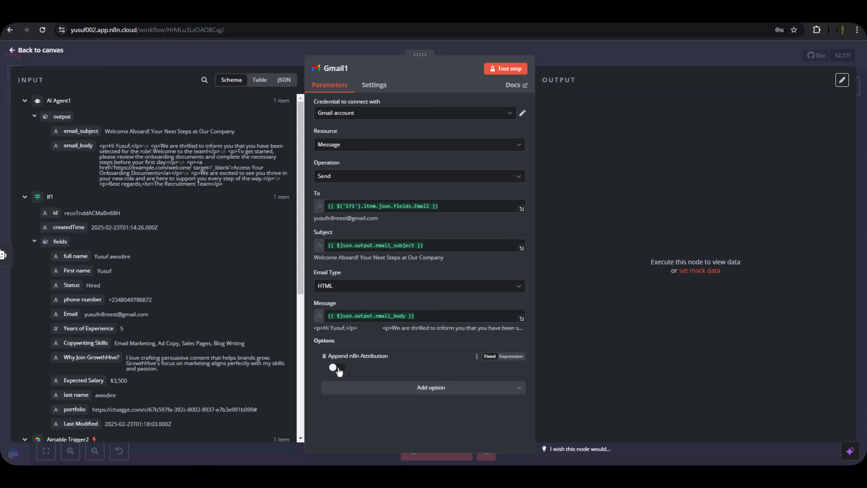
Test the Gmail1 step, confirming the email is SENT, and return to the canvas.
{"action": "left_click", "coordinate": [506, 71]}
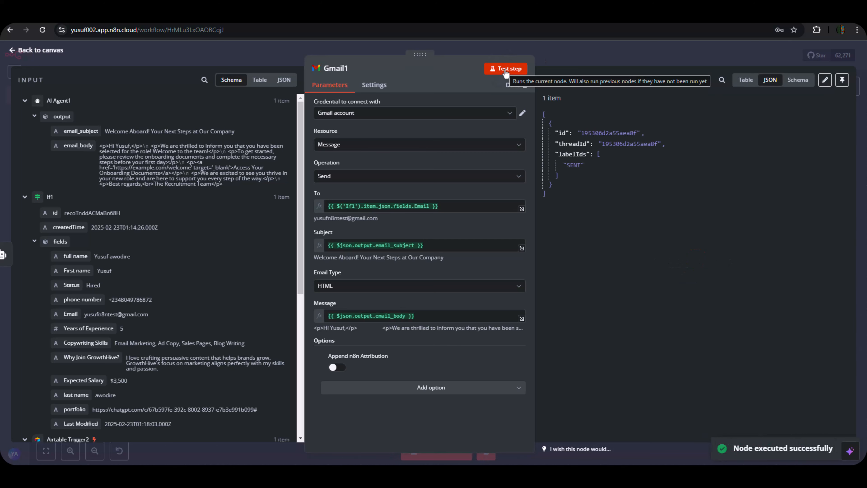
{"action": "left_click", "coordinate": [619, 64]}
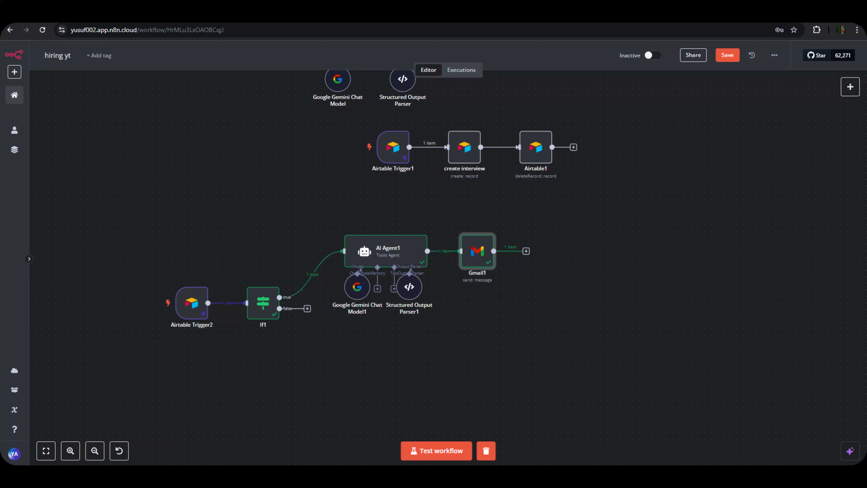
{"action": "mouse_move", "coordinate": [563, 475]}
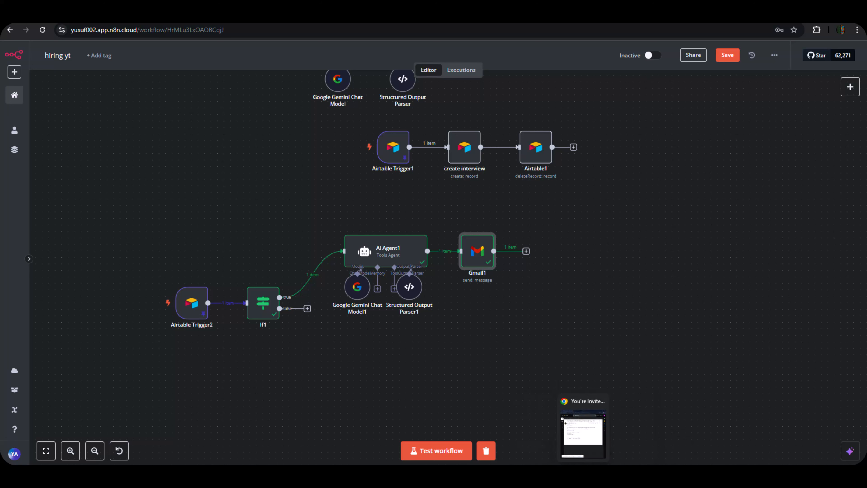
Refresh the Gmail inbox and open the new 'Welcome Aboard! Your Next Steps at Our Company' email.
{"action": "left_click", "coordinate": [594, 436]}
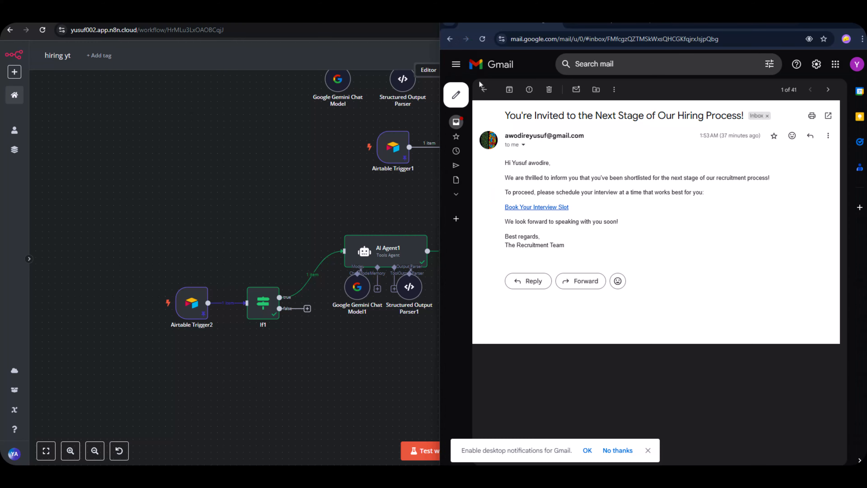
{"action": "left_click", "coordinate": [483, 89]}
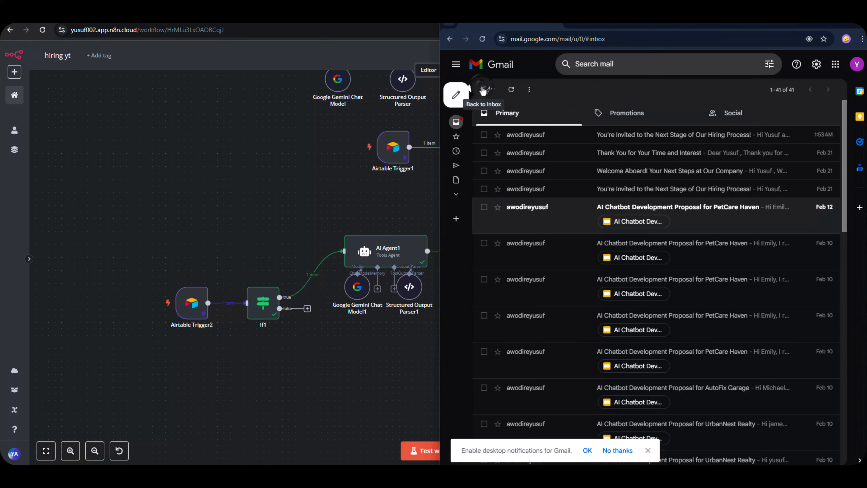
{"action": "left_click", "coordinate": [512, 89]}
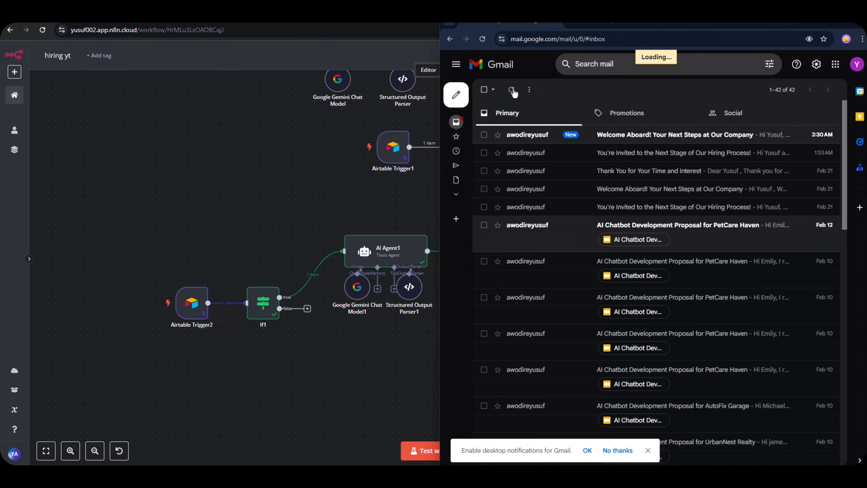
{"action": "left_click", "coordinate": [626, 136]}
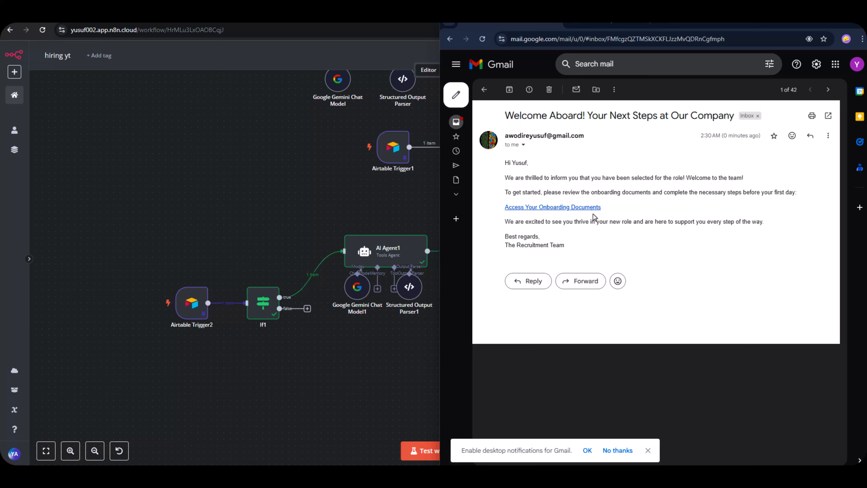
Open the welcome email's Access Your Onboarding Documents link, then minimise Gmail to show n8n.
{"action": "left_click", "coordinate": [588, 207]}
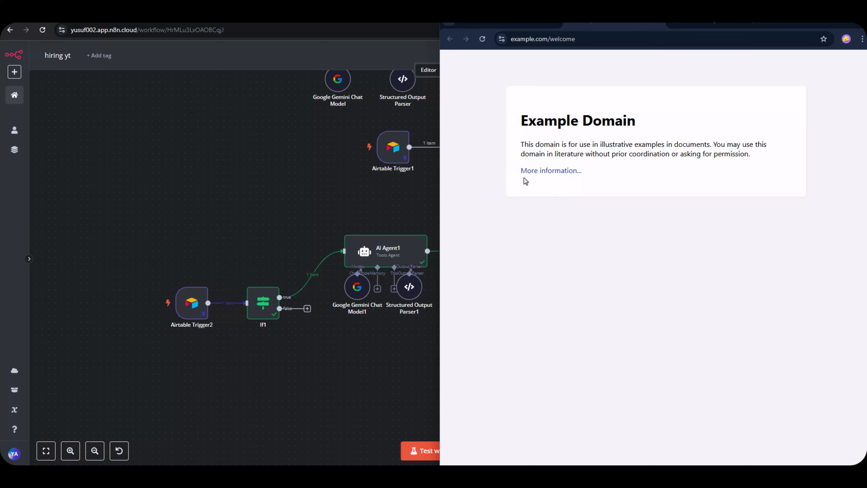
{"action": "left_click", "coordinate": [504, 22]}
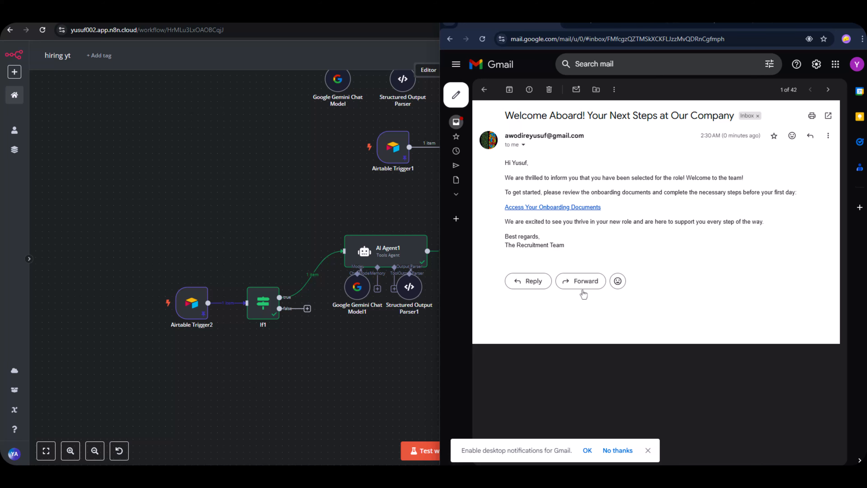
{"action": "left_click", "coordinate": [816, 22]}
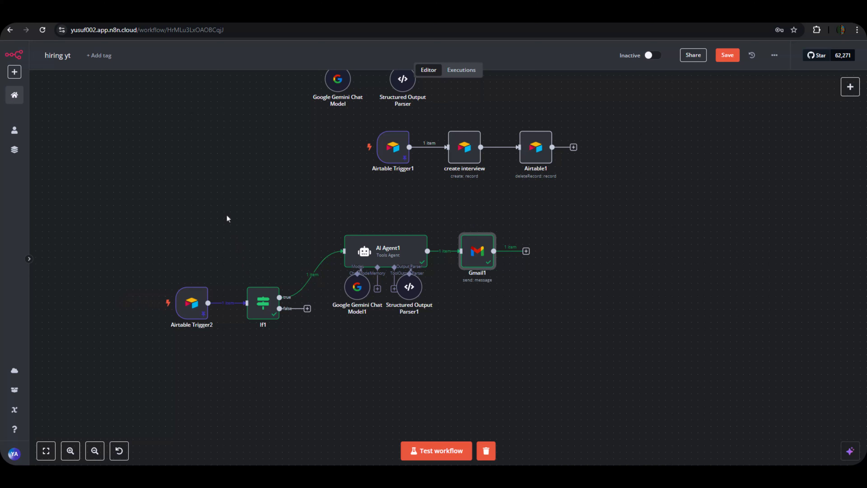
Compare the Interviewed and Hired tables in the Hiring Yt Airtable base.
{"action": "left_click", "coordinate": [266, 18]}
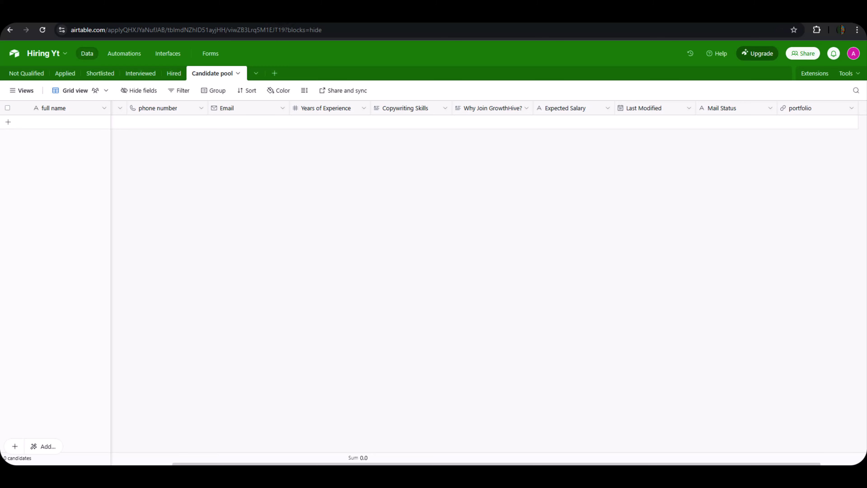
{"action": "left_click", "coordinate": [150, 80]}
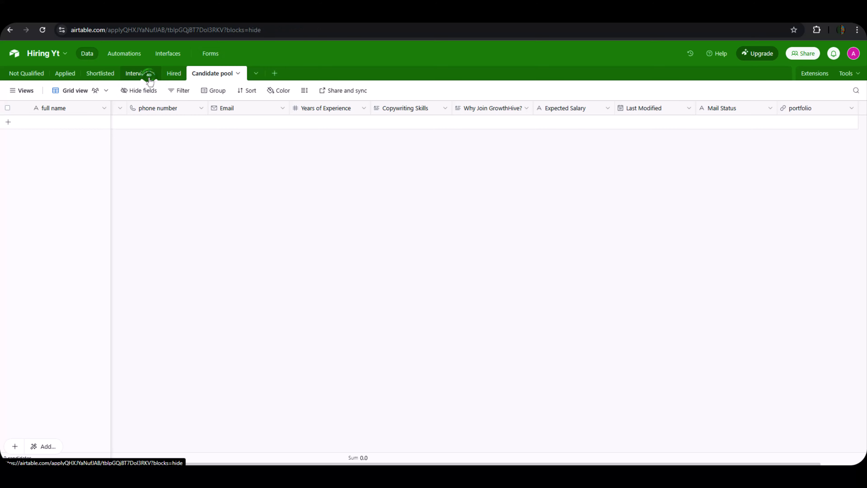
{"action": "left_click", "coordinate": [184, 73]}
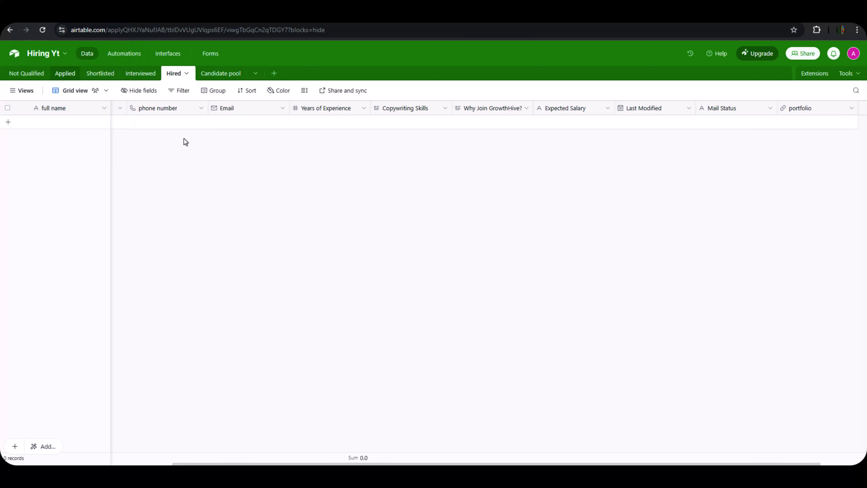
{"action": "left_click", "coordinate": [138, 75]}
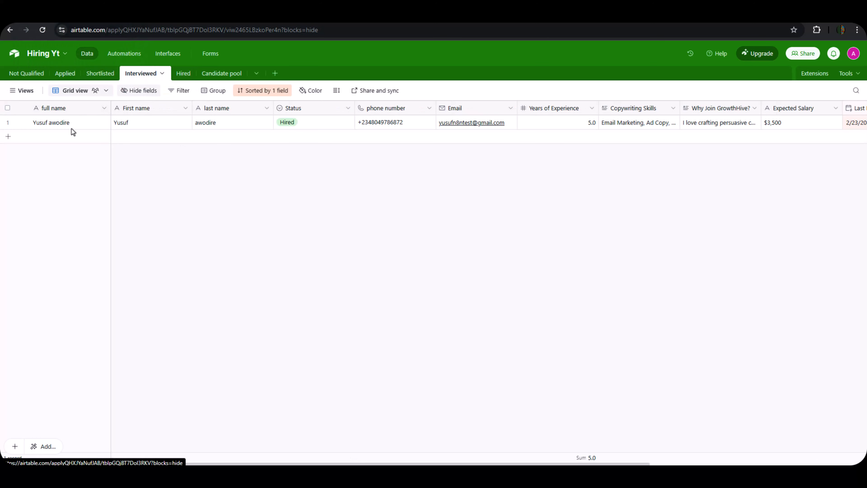
{"action": "left_click", "coordinate": [183, 74]}
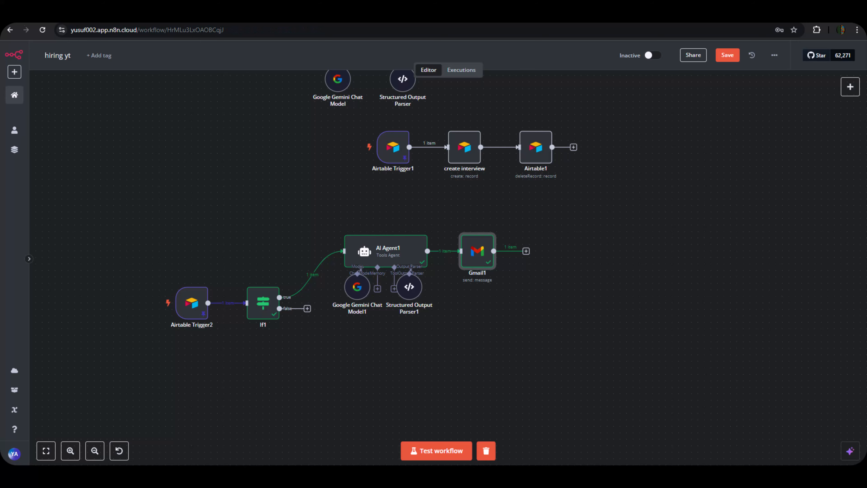
Search 'airtable' and add an Airtable 'Create a record' step after Gmail1.
{"action": "left_click", "coordinate": [527, 251]}
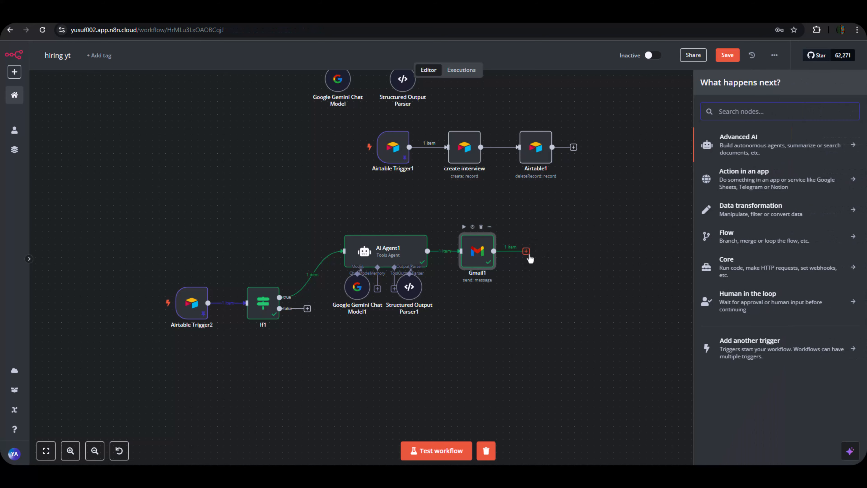
{"action": "type", "text": "creat"}
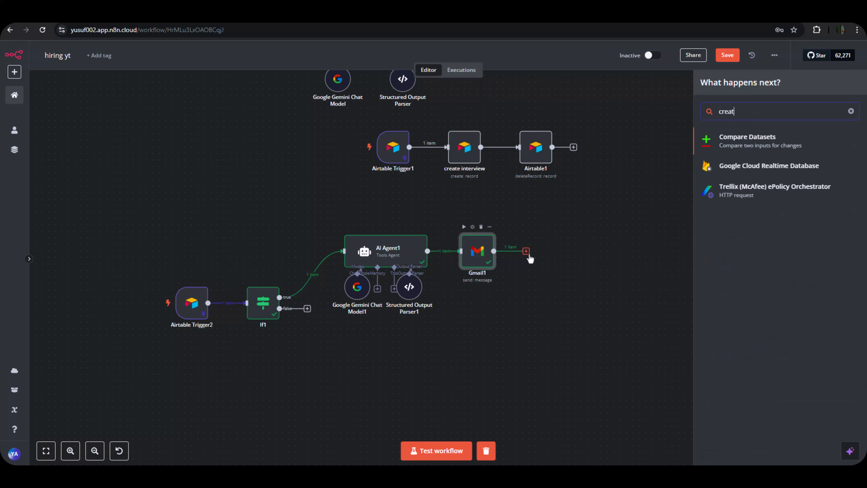
{"action": "key", "text": "BackSpace"}
{"action": "key", "text": "BackSpace"}
{"action": "key", "text": "BackSpace"}
{"action": "key", "text": "BackSpace"}
{"action": "key", "text": "BackSpace"}
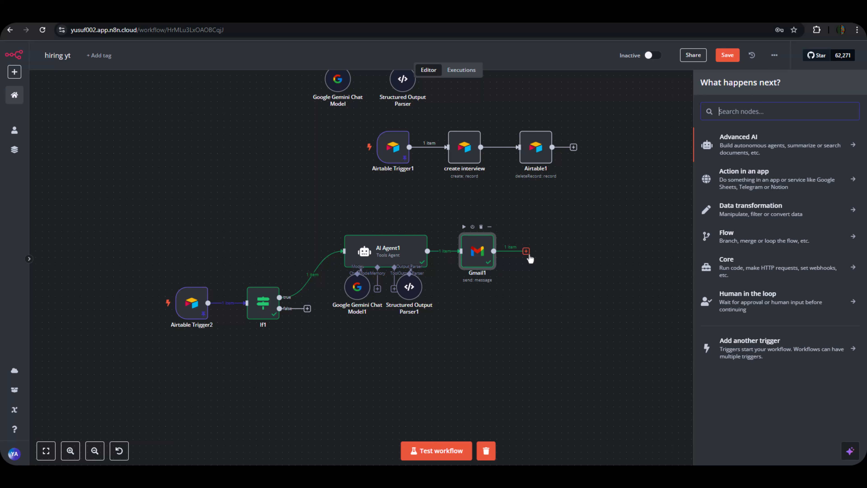
{"action": "type", "text": "aira"}
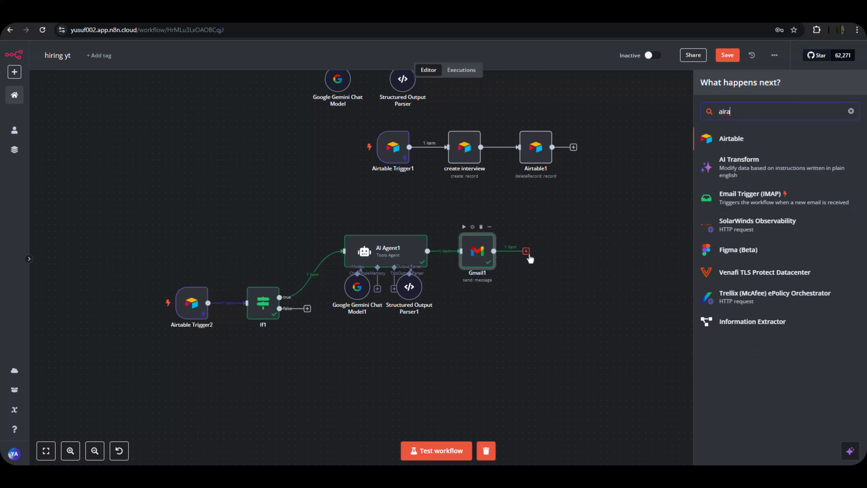
{"action": "key", "text": "BackSpace"}
{"action": "type", "text": "tab"}
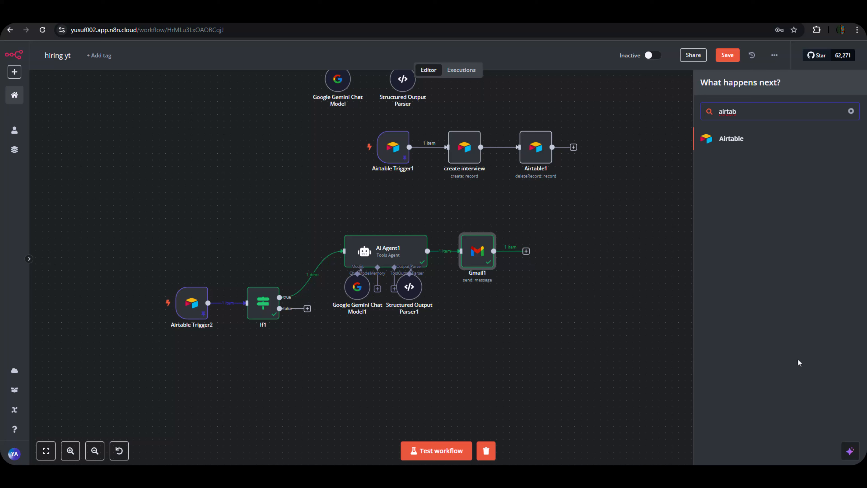
{"action": "left_click", "coordinate": [736, 136]}
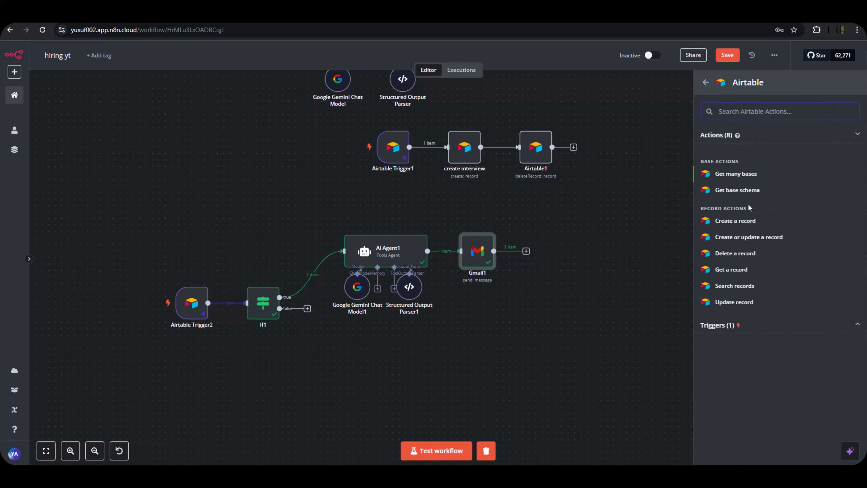
{"action": "left_click", "coordinate": [747, 224]}
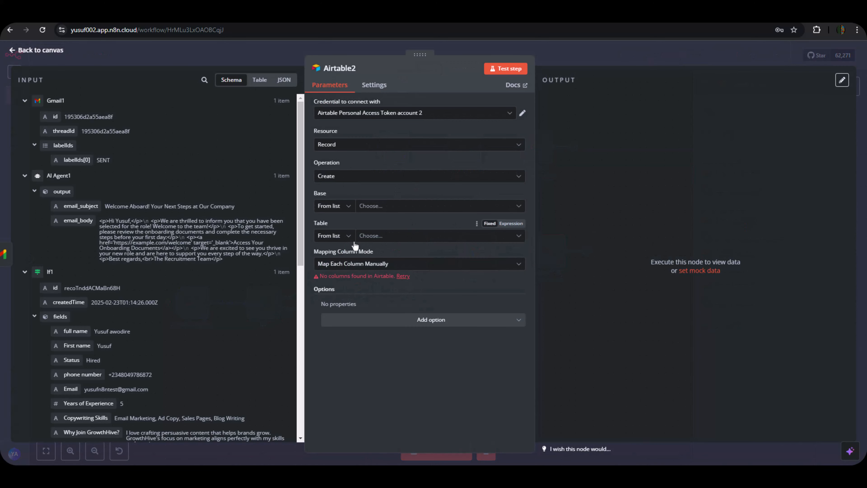
Set Airtable2's base to Hiring Yt and its table to Hired.
{"action": "left_click", "coordinate": [370, 207]}
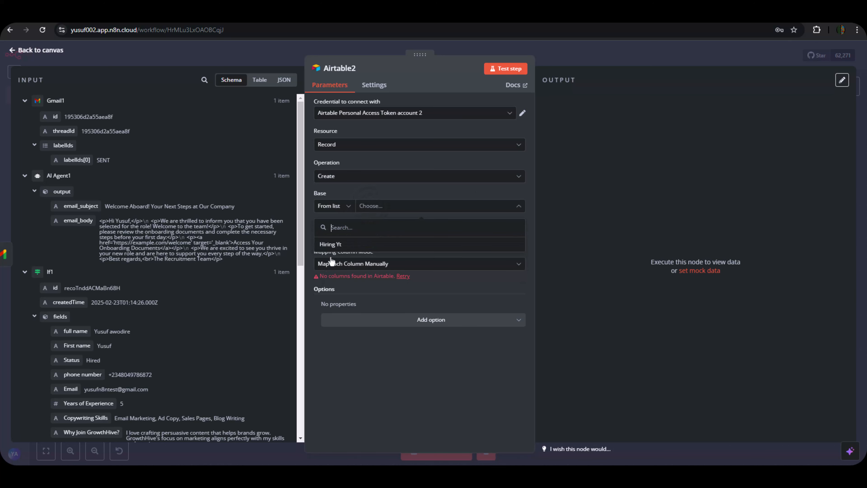
{"action": "left_click", "coordinate": [333, 245]}
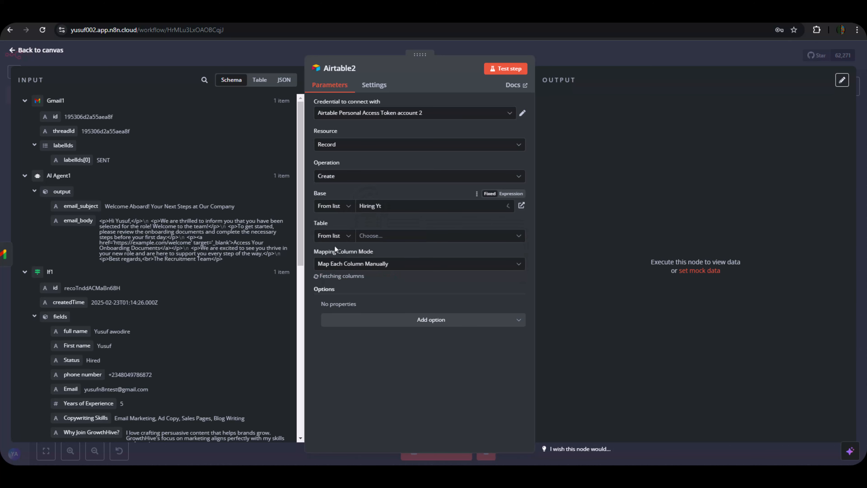
{"action": "left_click", "coordinate": [378, 239]}
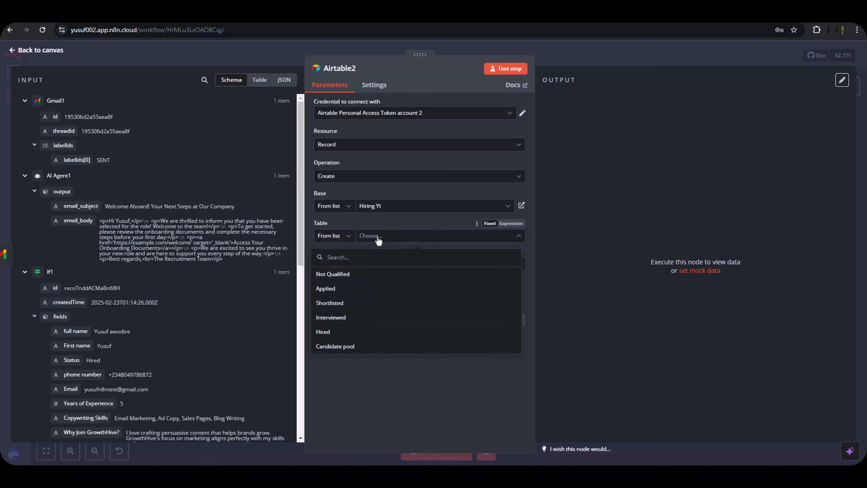
{"action": "left_click", "coordinate": [323, 334]}
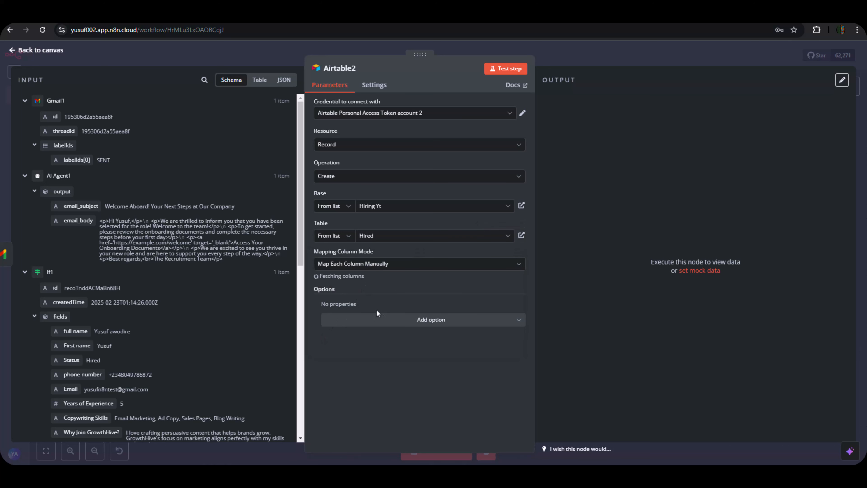
Map the Gmail labelIds[0] value into Mail Status, removing the mistaken portfolio mapping.
{"action": "scroll", "coordinate": [412, 288], "scroll_direction": "down", "scroll_amount": 8}
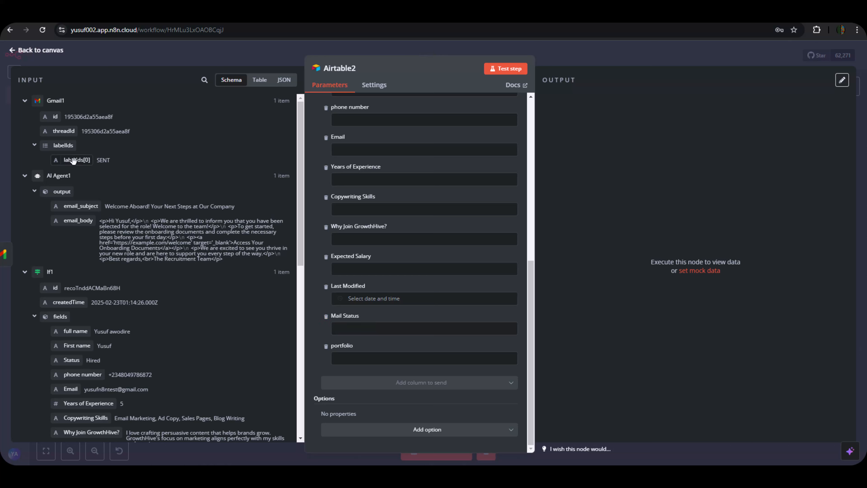
{"action": "left_click_drag", "start_coordinate": [74, 161], "coordinate": [359, 359]}
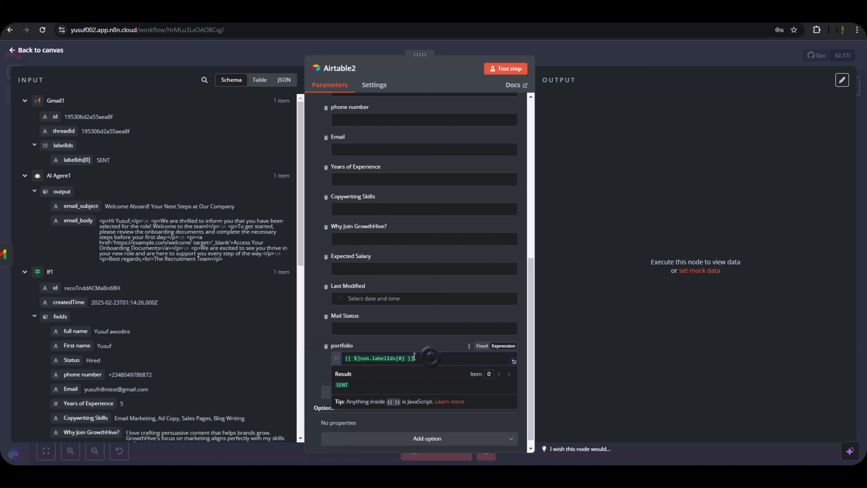
{"action": "triple_click", "coordinate": [405, 358]}
{"action": "left_click", "coordinate": [414, 358]}
{"action": "key", "text": "BackSpace"}
{"action": "key", "text": "BackSpace"}
{"action": "key", "text": "BackSpace"}
{"action": "key", "text": "BackSpace"}
{"action": "key", "text": "BackSpace"}
{"action": "key", "text": "BackSpace"}
{"action": "key", "text": "BackSpace"}
{"action": "key", "text": "BackSpace"}
{"action": "key", "text": "BackSpace"}
{"action": "key", "text": "BackSpace"}
{"action": "key", "text": "BackSpace"}
{"action": "key", "text": "BackSpace"}
{"action": "key", "text": "BackSpace"}
{"action": "key", "text": "BackSpace"}
{"action": "key", "text": "BackSpace"}
{"action": "key", "text": "BackSpace"}
{"action": "key", "text": "BackSpace"}
{"action": "key", "text": "BackSpace"}
{"action": "key", "text": "BackSpace"}
{"action": "key", "text": "BackSpace"}
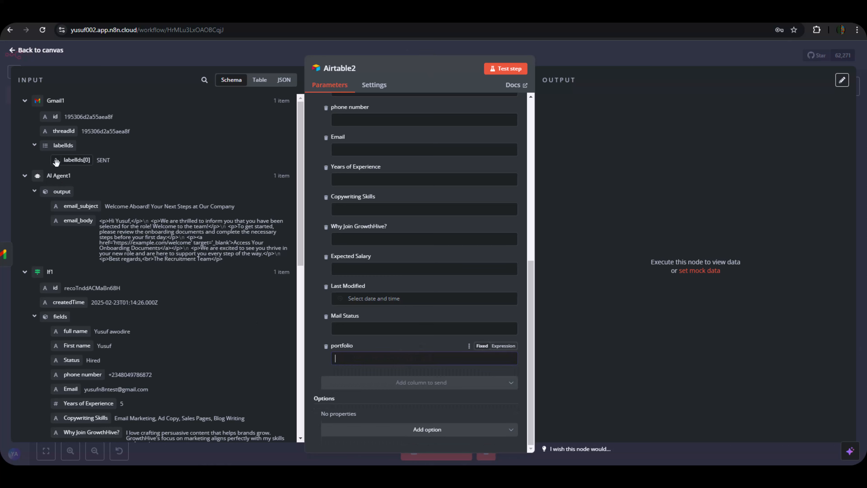
{"action": "left_click_drag", "start_coordinate": [77, 160], "coordinate": [348, 323]}
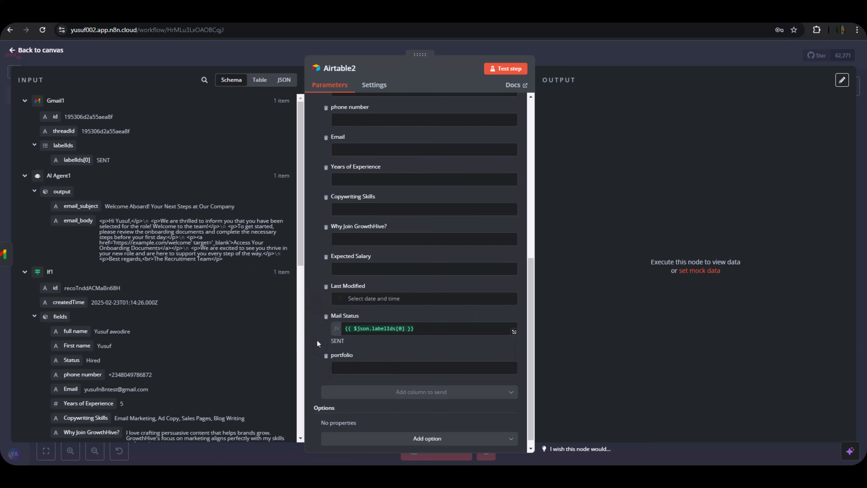
{"action": "scroll", "coordinate": [377, 294], "scroll_direction": "up", "scroll_amount": 8}
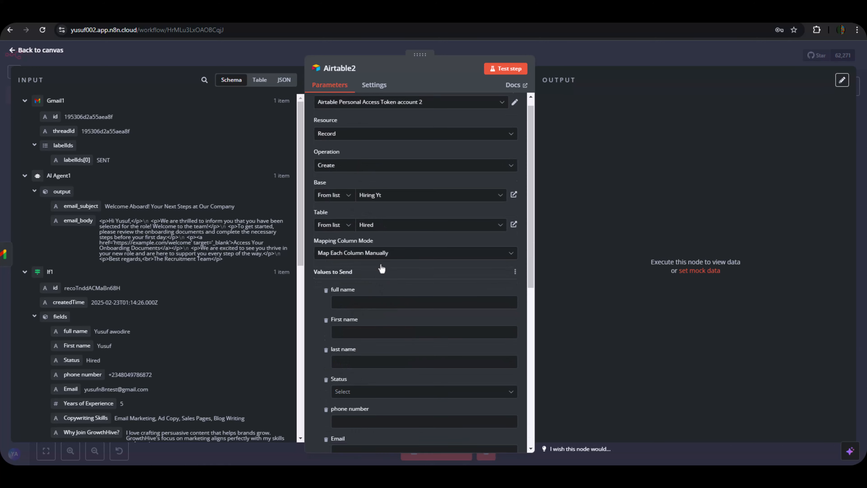
Map the If1 portfolio expression back into Airtable2's portfolio field.
{"action": "scroll", "coordinate": [382, 268], "scroll_direction": "down", "scroll_amount": 8}
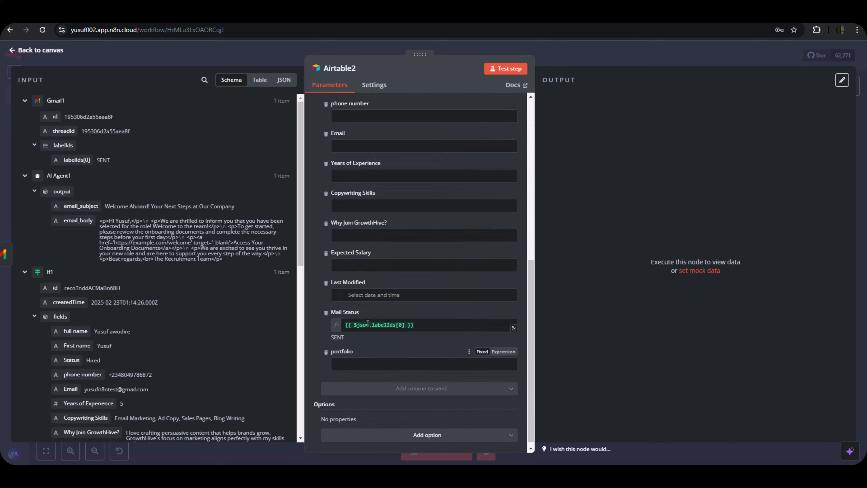
{"action": "scroll", "coordinate": [367, 323], "scroll_direction": "up", "scroll_amount": 4}
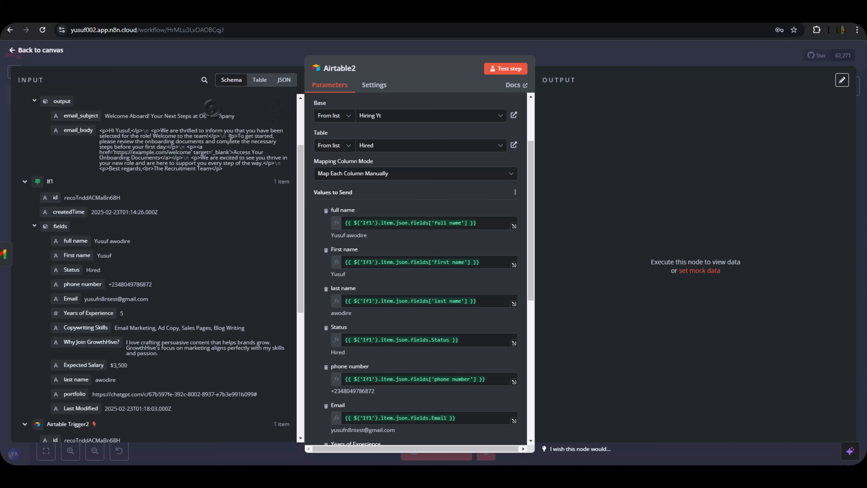
{"action": "scroll", "coordinate": [399, 270], "scroll_direction": "down", "scroll_amount": 8}
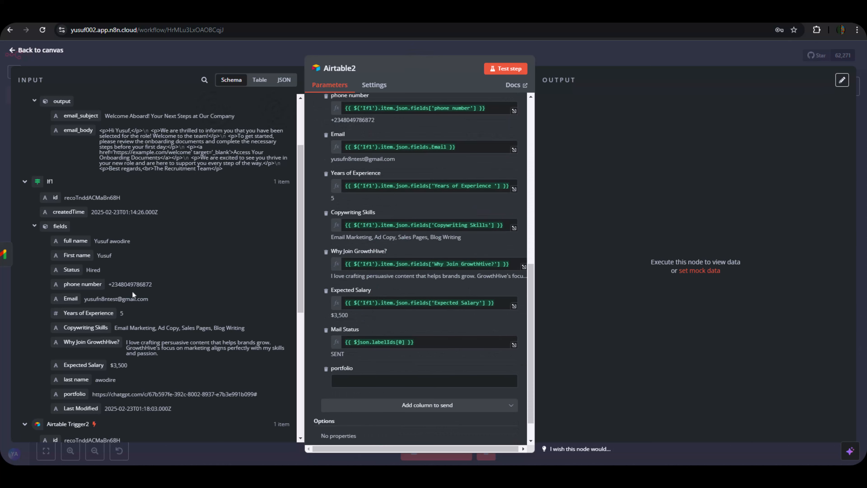
{"action": "scroll", "coordinate": [136, 307], "scroll_direction": "down", "scroll_amount": 3}
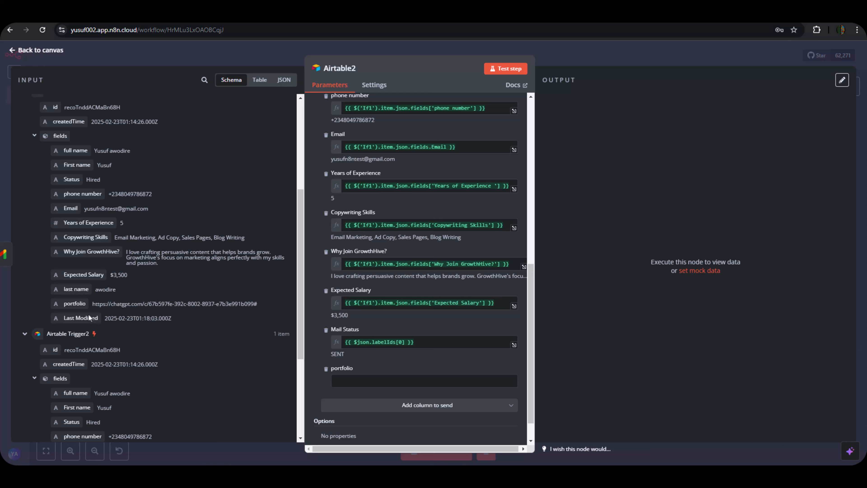
{"action": "left_click_drag", "start_coordinate": [75, 304], "coordinate": [345, 379]}
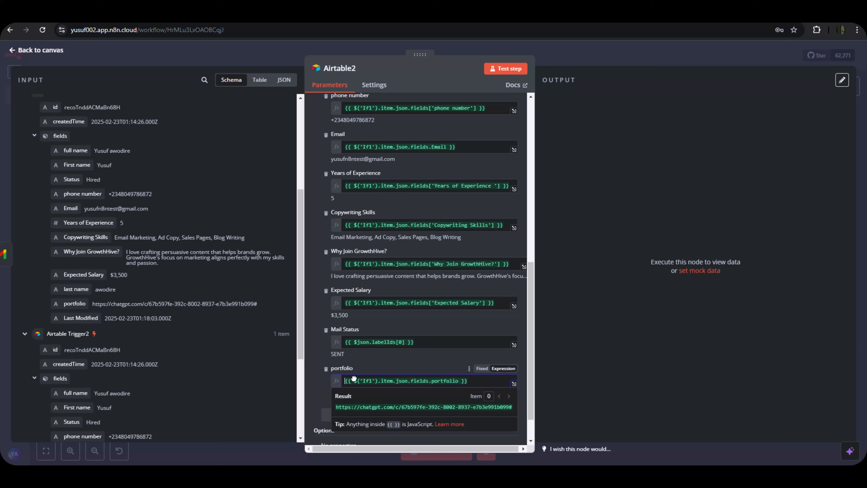
{"action": "left_click", "coordinate": [318, 360]}
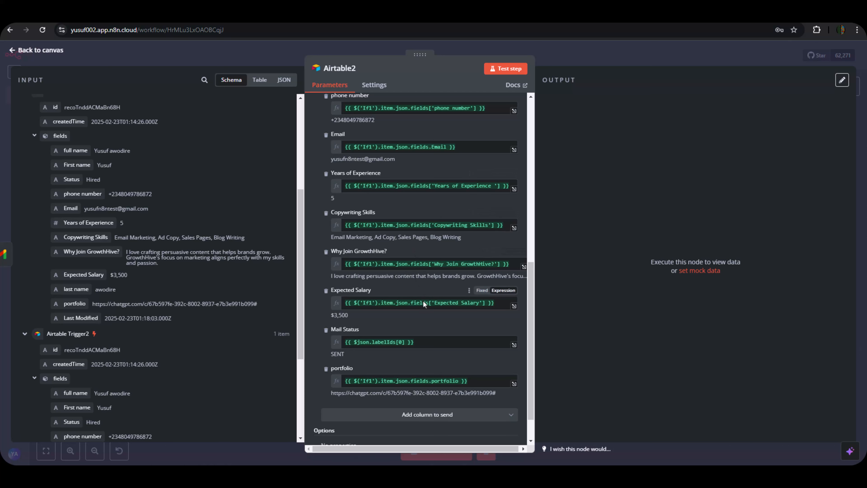
{"action": "scroll", "coordinate": [410, 281], "scroll_direction": "up", "scroll_amount": 1}
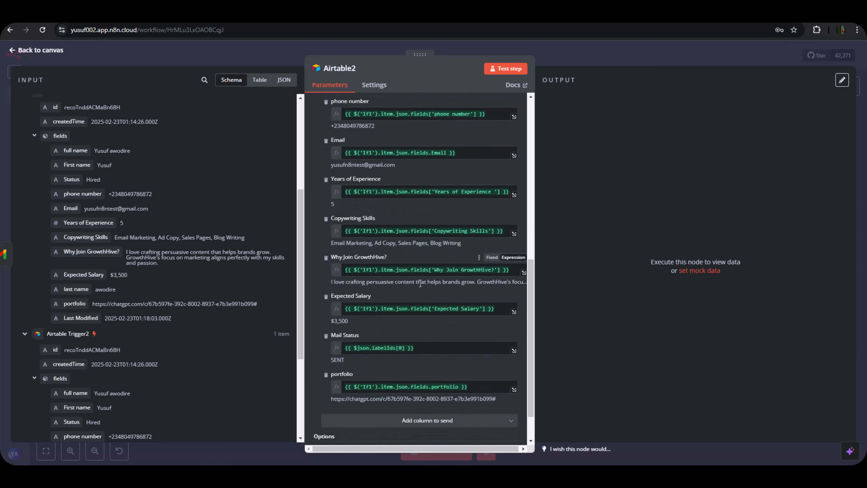
{"action": "scroll", "coordinate": [420, 283], "scroll_direction": "up", "scroll_amount": 5}
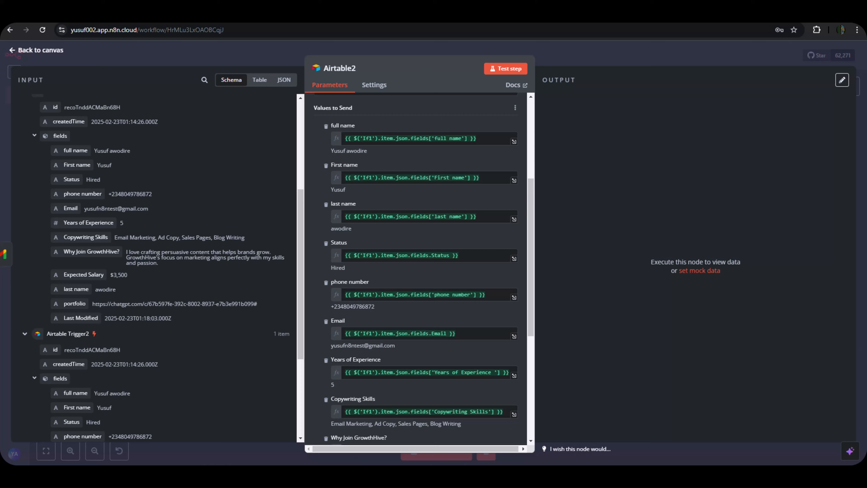
Test Airtable2 to create the candidate's record, then view the Hired table in Airtable.
{"action": "left_click", "coordinate": [266, 16]}
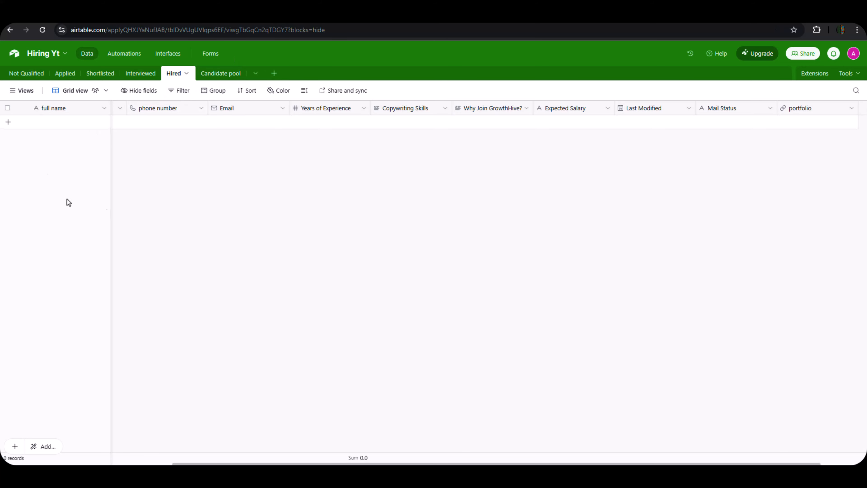
{"action": "left_click", "coordinate": [37, 15]}
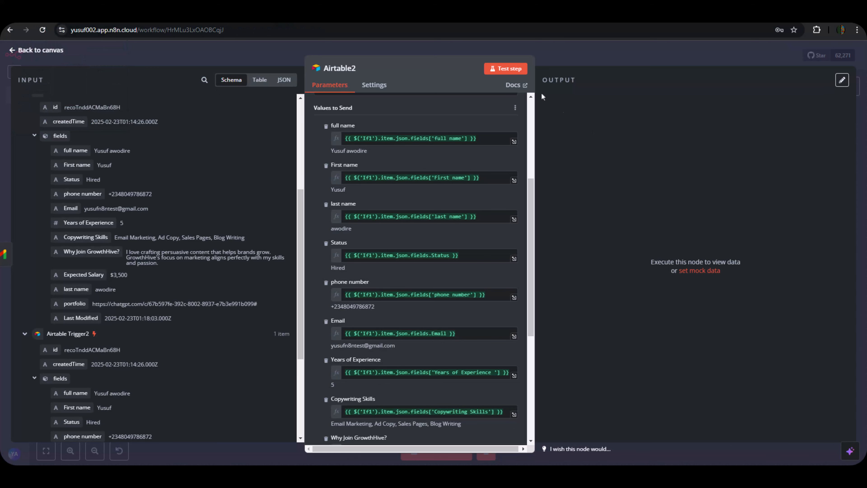
{"action": "left_click", "coordinate": [523, 69]}
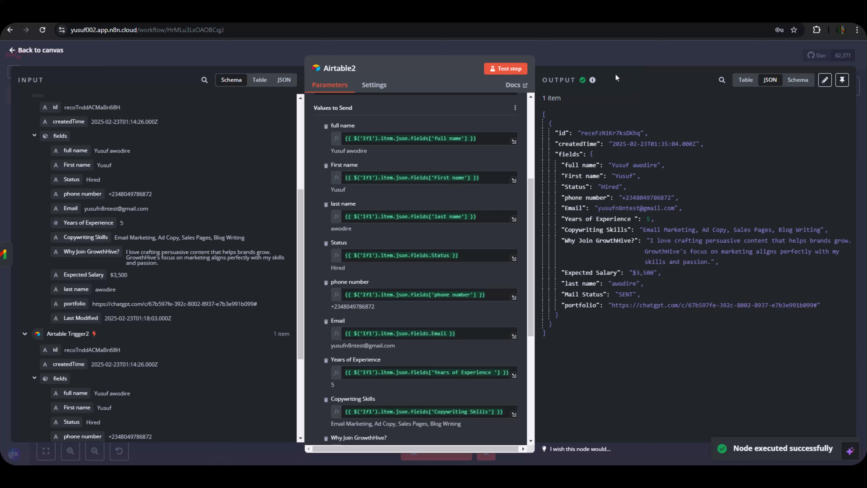
{"action": "left_click", "coordinate": [605, 58]}
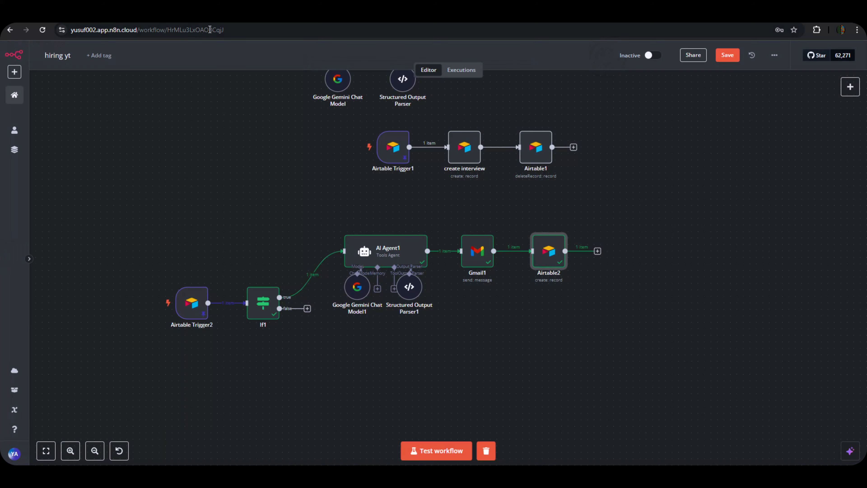
{"action": "left_click", "coordinate": [273, 17]}
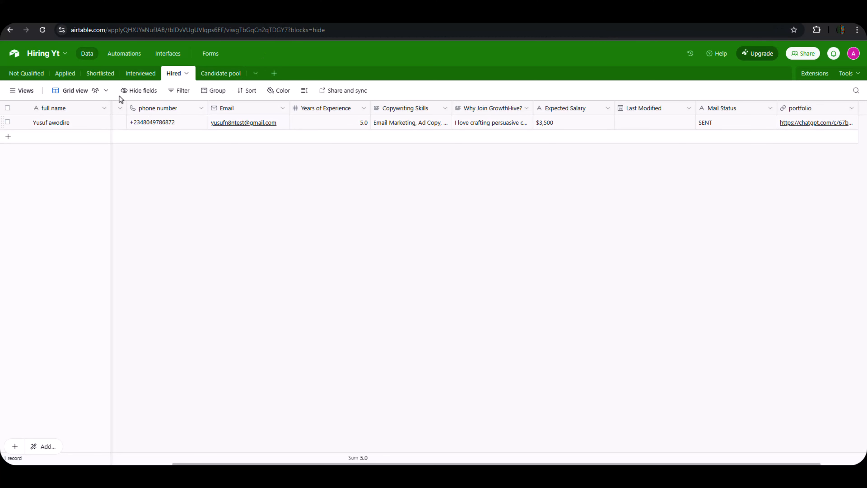
Reload Airtable and check the candidate across the Hired, Shortlisted and Interviewed tables.
{"action": "left_click", "coordinate": [46, 31]}
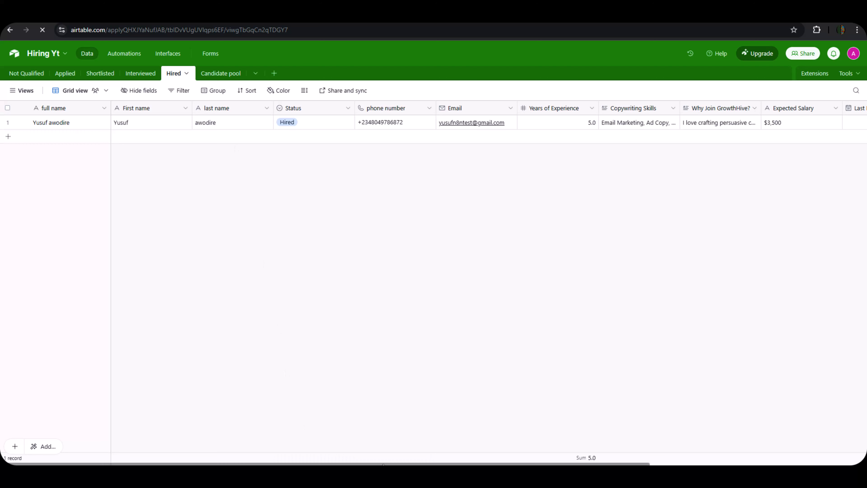
{"action": "left_click_drag", "start_coordinate": [385, 463], "coordinate": [589, 404]}
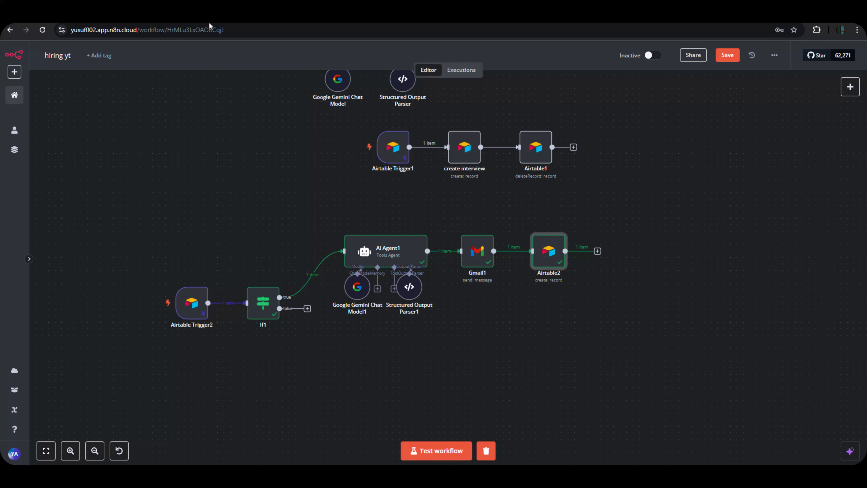
{"action": "left_click", "coordinate": [167, 16]}
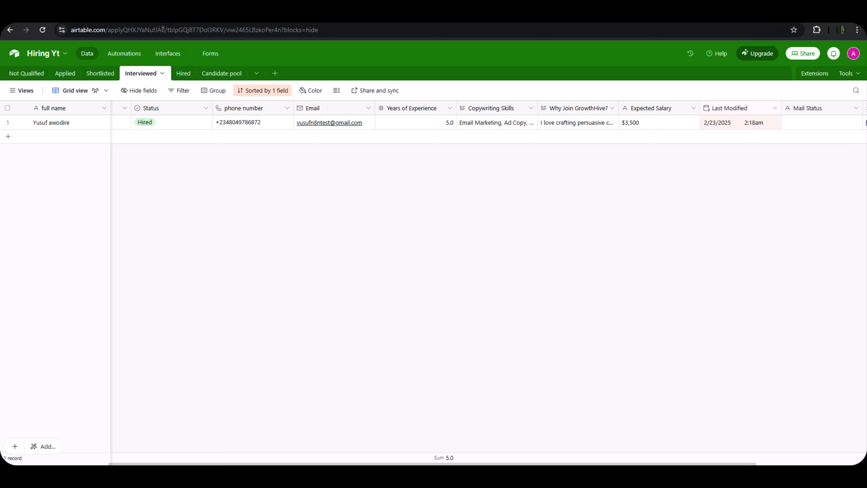
{"action": "left_click", "coordinate": [103, 75]}
{"action": "left_click", "coordinate": [146, 76]}
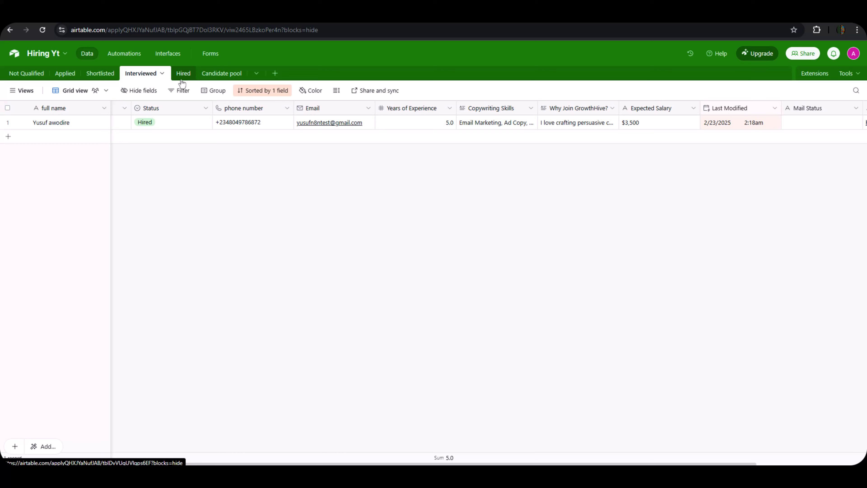
{"action": "left_click", "coordinate": [182, 76]}
{"action": "left_click", "coordinate": [145, 77]}
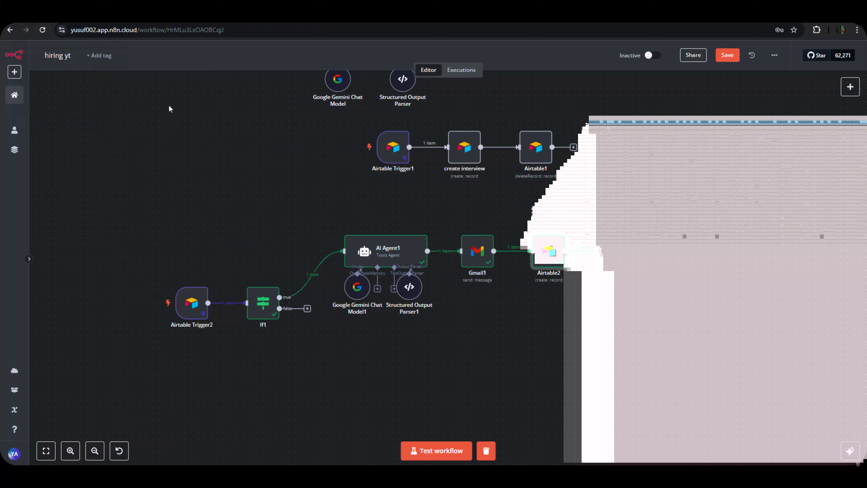
Add an Airtable 'Delete a record' step after Airtable2.
{"action": "left_click", "coordinate": [598, 251]}
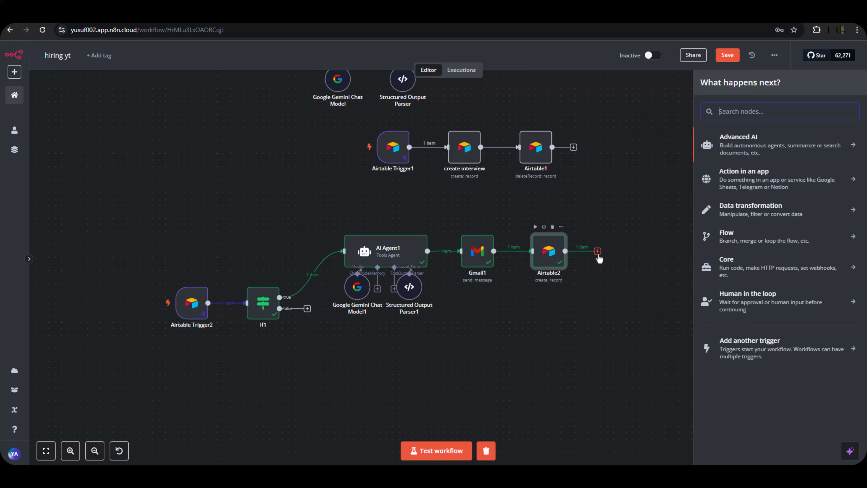
{"action": "type", "text": "airtab"}
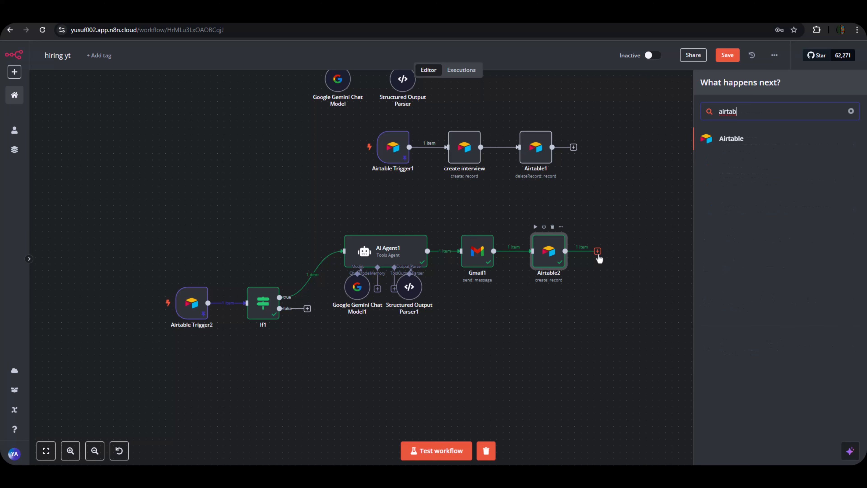
{"action": "left_click", "coordinate": [721, 141]}
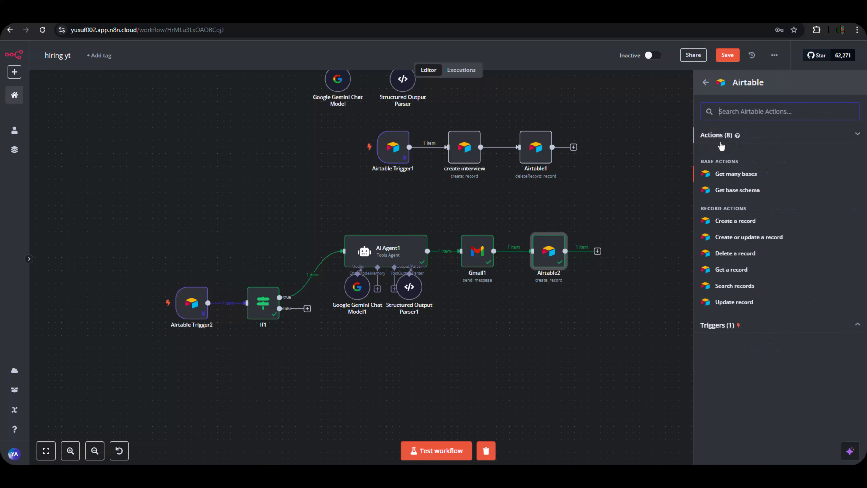
{"action": "left_click", "coordinate": [735, 253]}
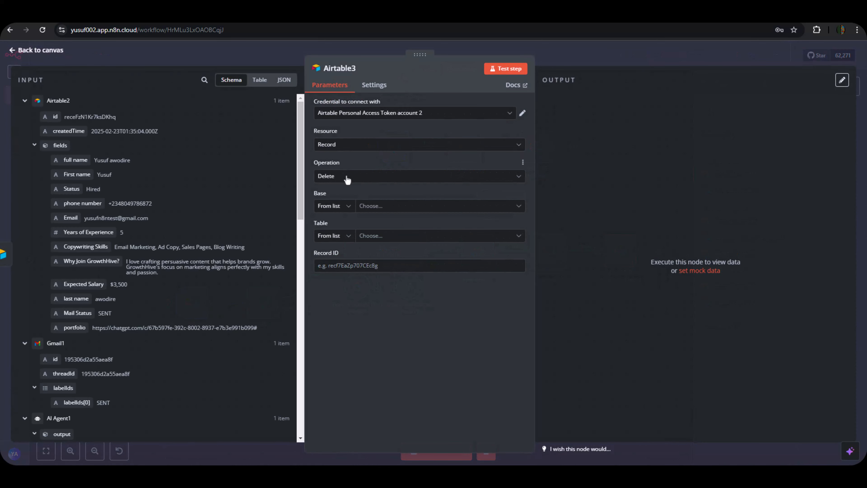
Point the delete step at the Interviewed table of the Hiring Yt base.
{"action": "left_click", "coordinate": [376, 206]}
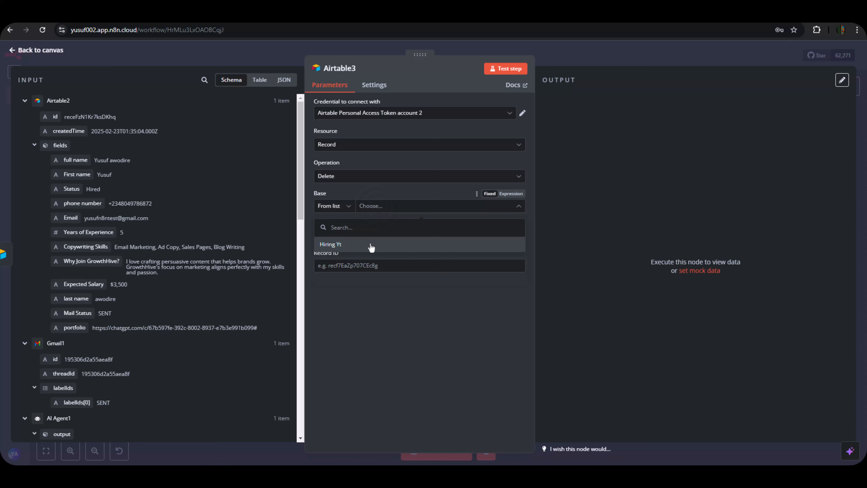
{"action": "left_click", "coordinate": [327, 245]}
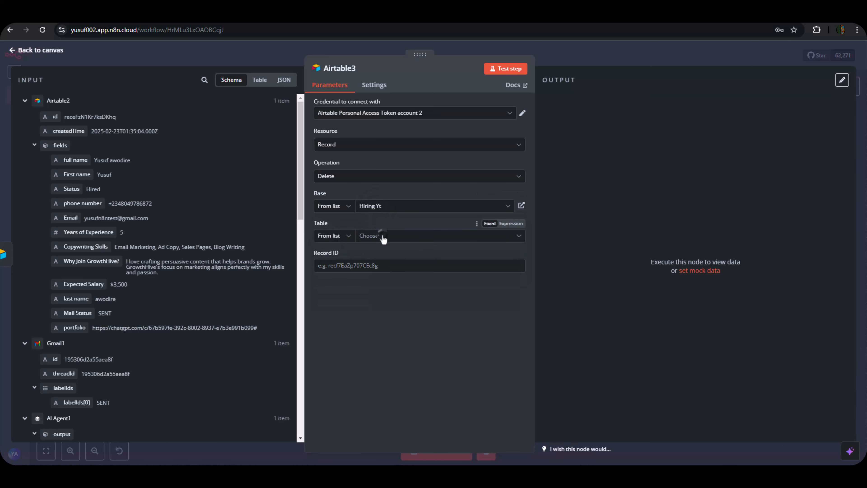
{"action": "left_click", "coordinate": [382, 237]}
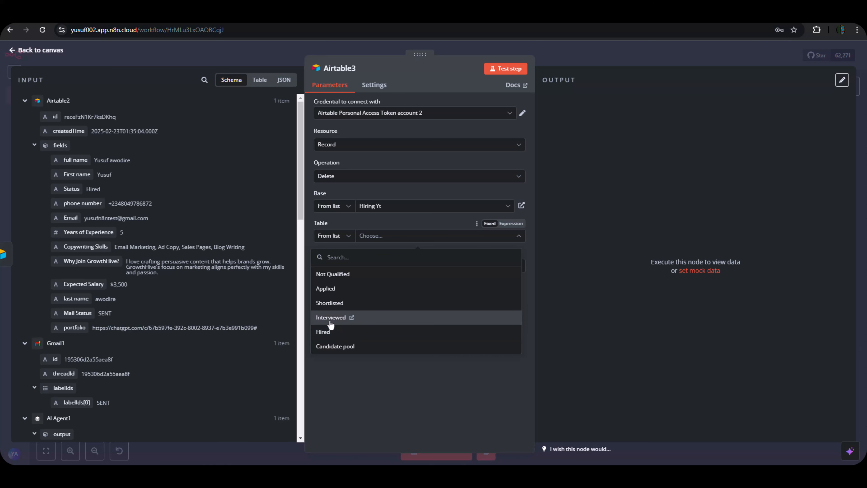
{"action": "left_click", "coordinate": [330, 322]}
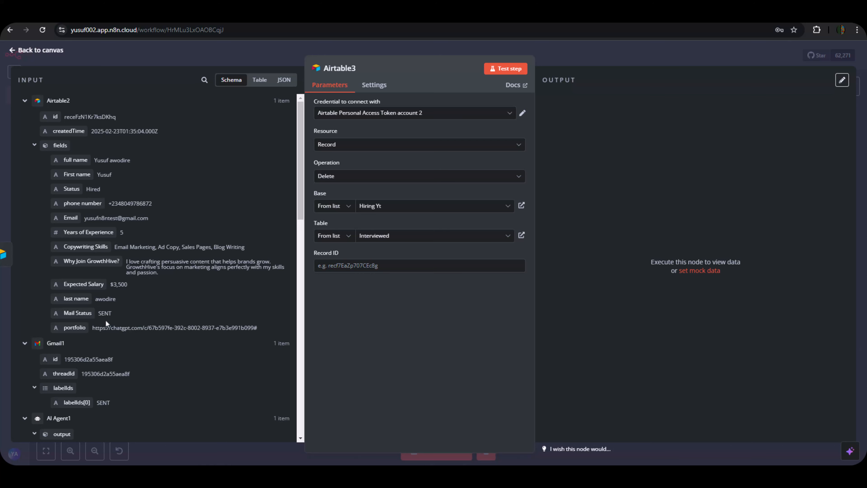
Map the Airtable Trigger2 id into Record ID, then view Interviewed in Airtable.
{"action": "scroll", "coordinate": [106, 320], "scroll_direction": "down", "scroll_amount": 15}
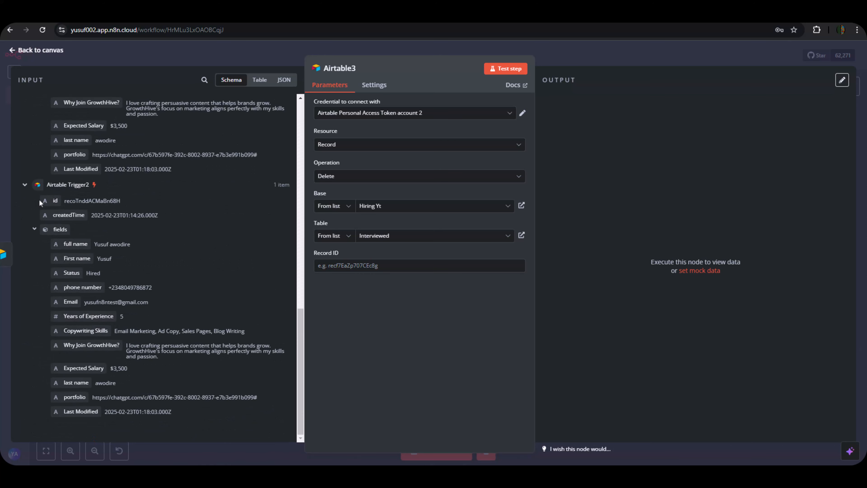
{"action": "scroll", "coordinate": [109, 191], "scroll_direction": "up", "scroll_amount": 1}
{"action": "scroll", "coordinate": [99, 158], "scroll_direction": "up", "scroll_amount": 10}
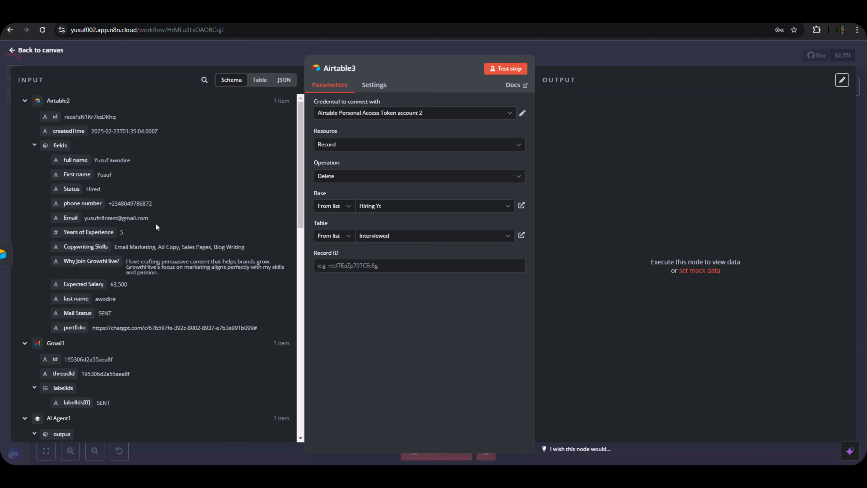
{"action": "scroll", "coordinate": [132, 319], "scroll_direction": "down", "scroll_amount": 10}
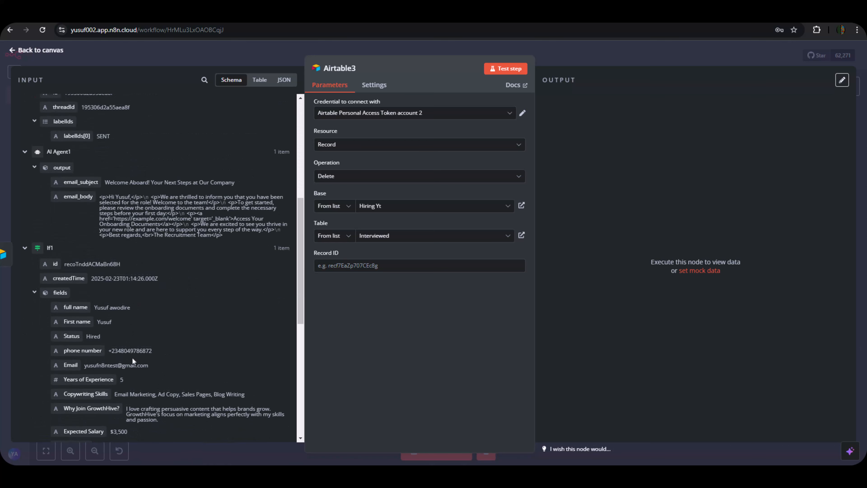
{"action": "scroll", "coordinate": [131, 367], "scroll_direction": "down", "scroll_amount": 1}
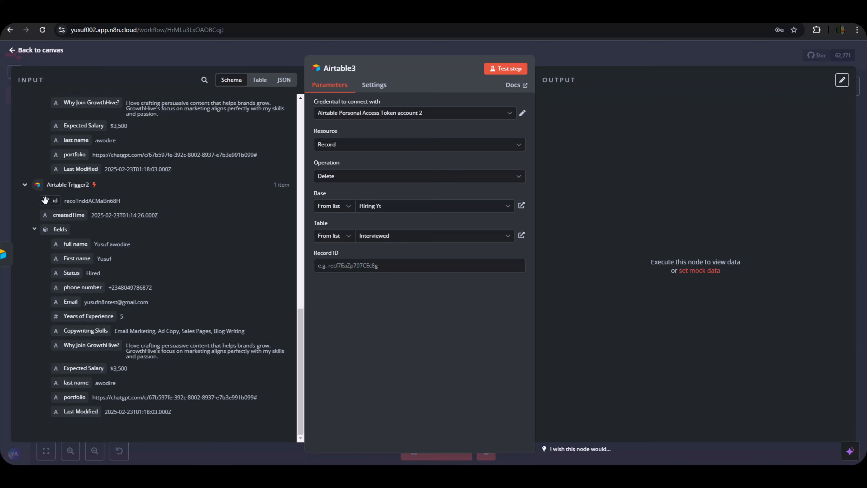
{"action": "left_click_drag", "start_coordinate": [45, 200], "coordinate": [373, 265]}
{"action": "left_click", "coordinate": [409, 341]}
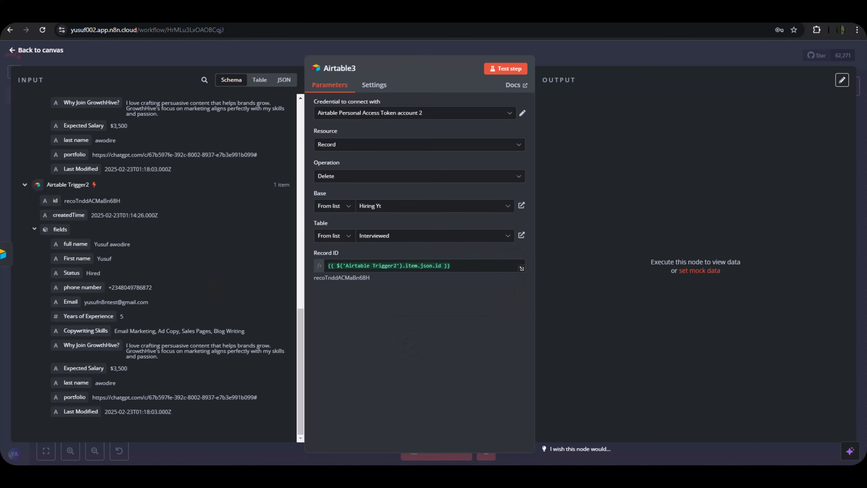
{"action": "left_click", "coordinate": [277, 17]}
{"action": "left_click", "coordinate": [140, 74]}
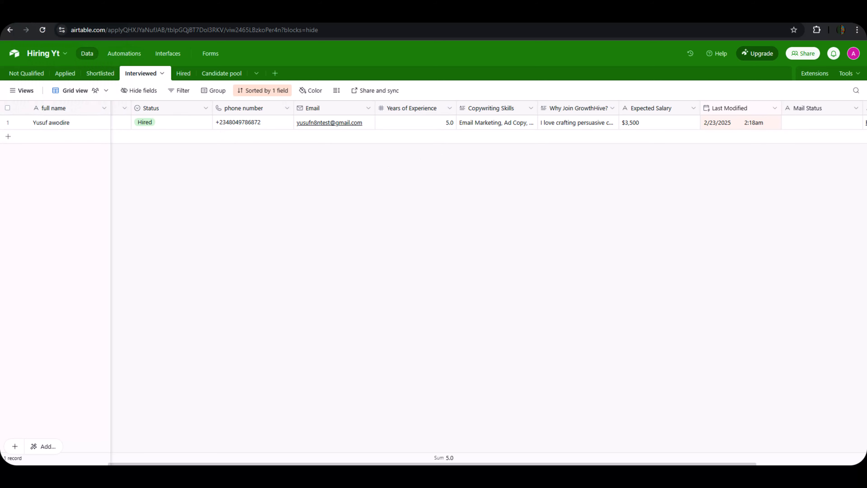
Test Airtable3 to delete the candidate's record from Interviewed.
{"action": "left_click", "coordinate": [42, 17]}
{"action": "left_click", "coordinate": [509, 70]}
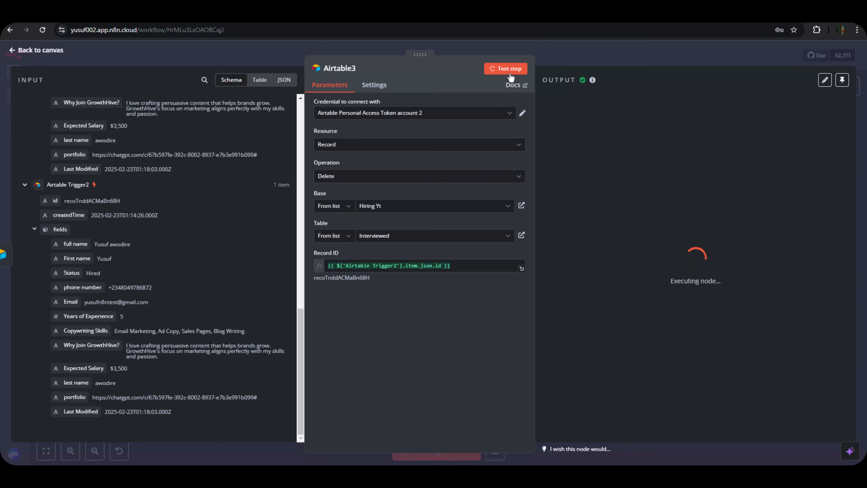
{"action": "left_click", "coordinate": [604, 50]}
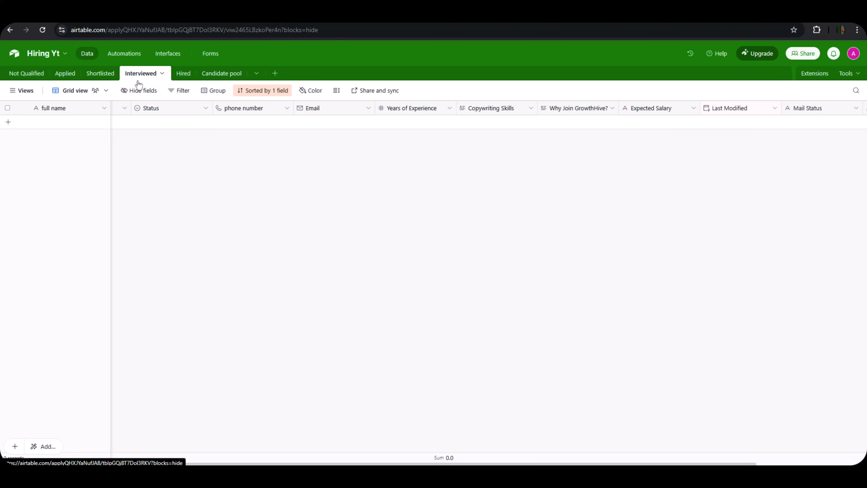
Check that Hired still holds the candidate and Candidate pool is empty.
{"action": "left_click", "coordinate": [187, 75]}
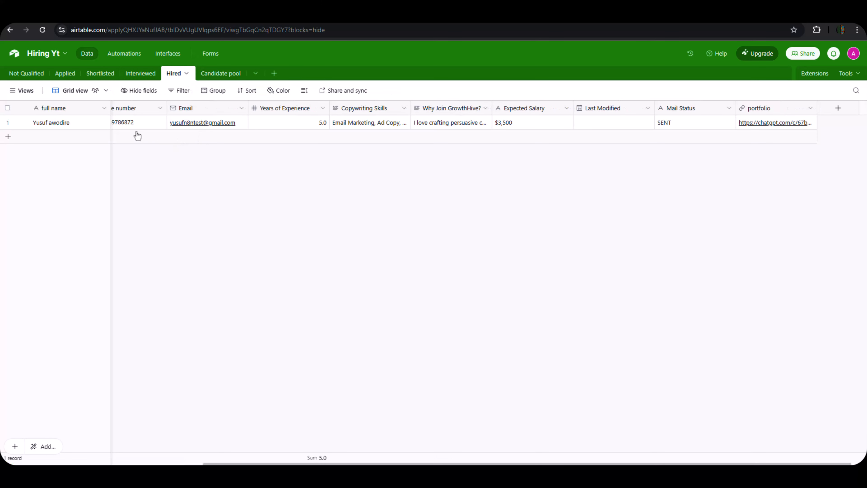
{"action": "left_click", "coordinate": [110, 165]}
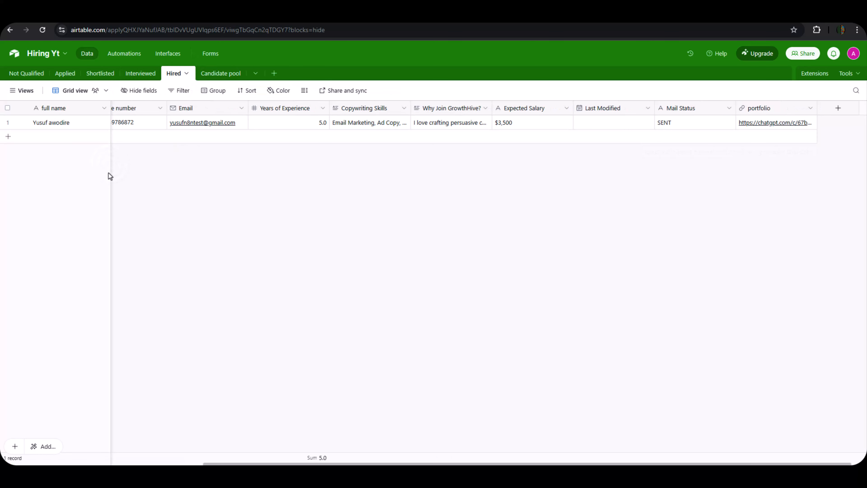
{"action": "scroll", "coordinate": [114, 177], "scroll_direction": "left", "scroll_amount": 10}
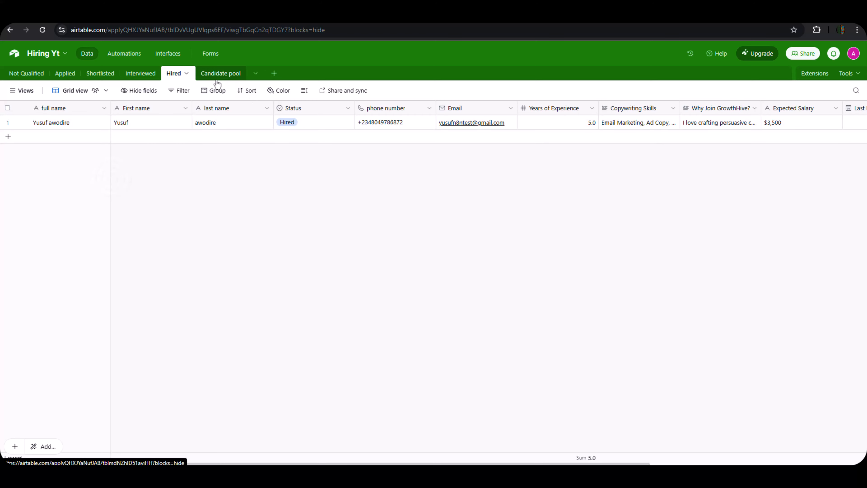
{"action": "left_click", "coordinate": [217, 73]}
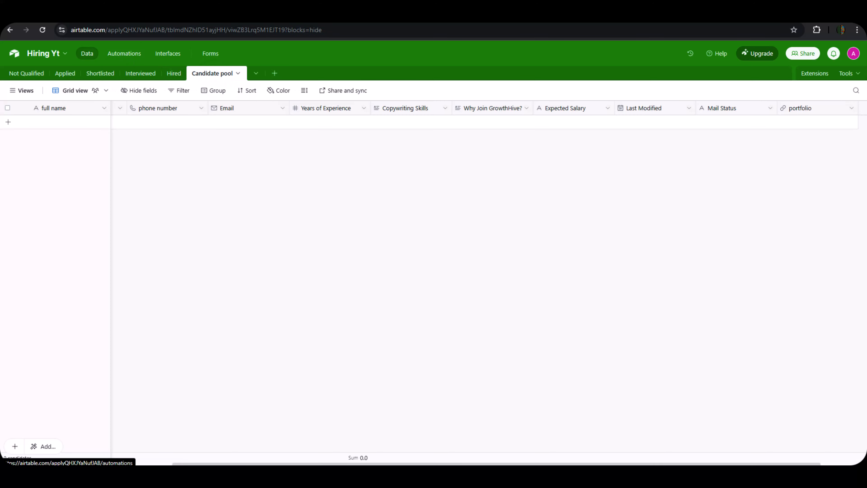
{"action": "left_click", "coordinate": [52, 17]}
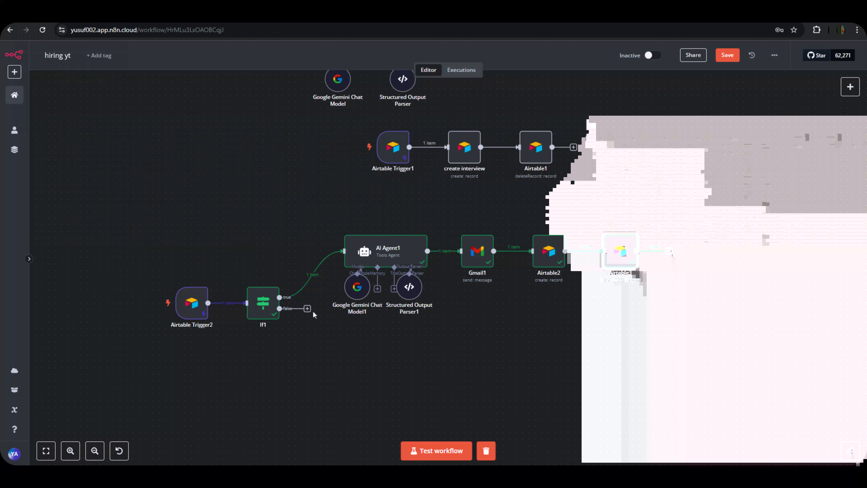
{"action": "left_click_drag", "start_coordinate": [317, 350], "coordinate": [480, 397]}
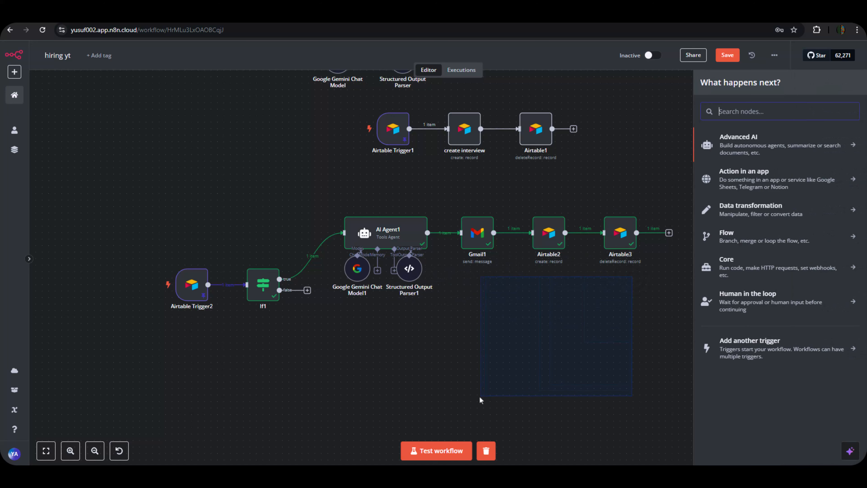
{"action": "left_click", "coordinate": [366, 405]}
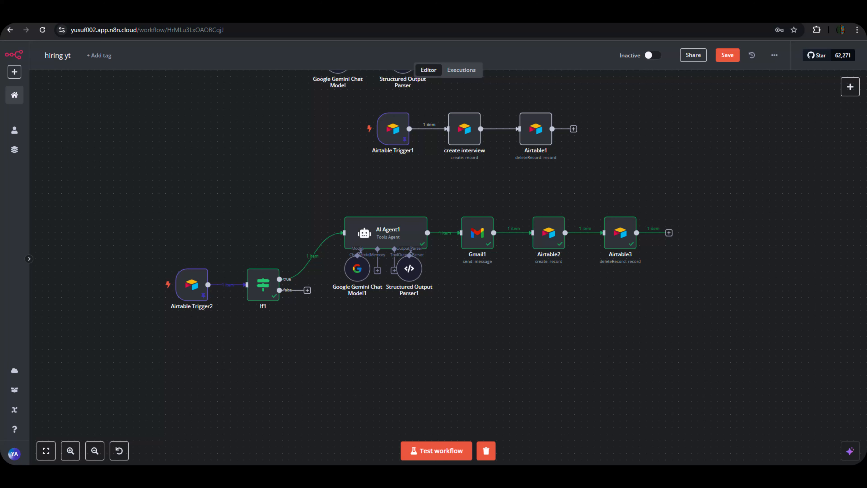
{"action": "left_click", "coordinate": [307, 290]}
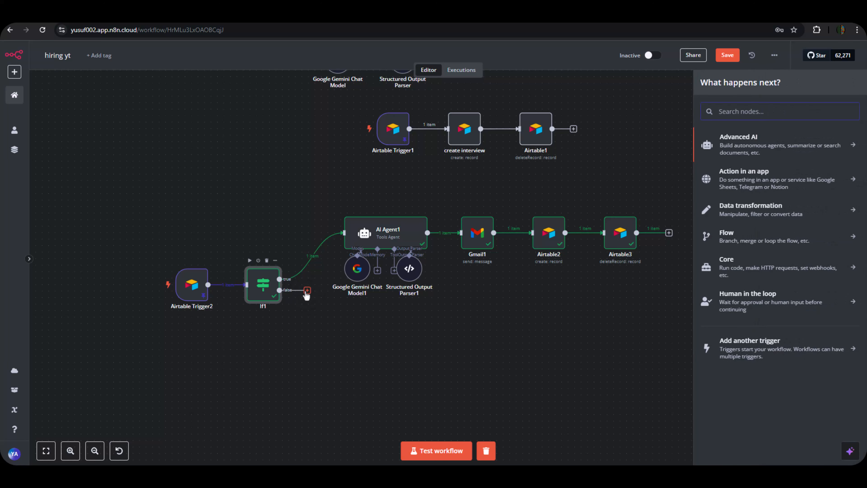
{"action": "left_click", "coordinate": [314, 328]}
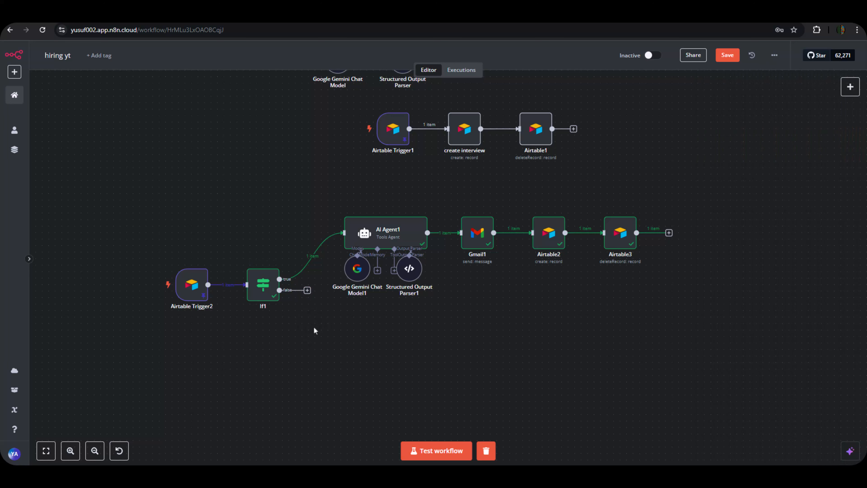
{"action": "mouse_move", "coordinate": [209, 296]}
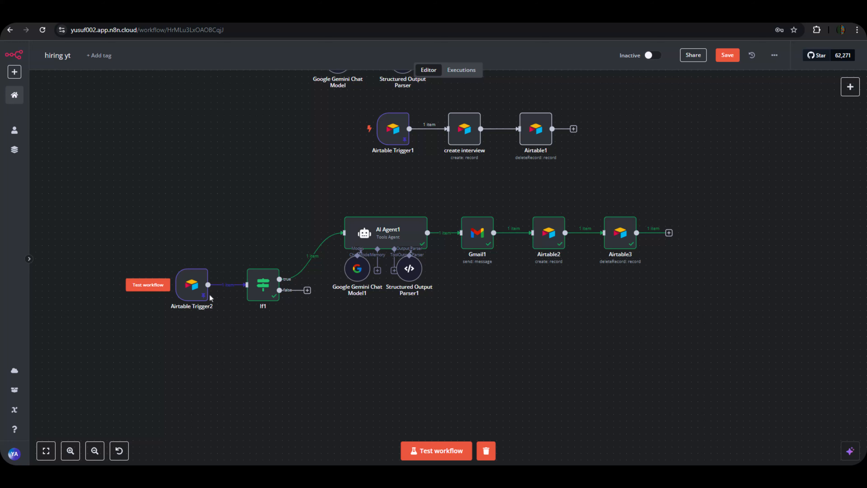
{"action": "left_click", "coordinate": [256, 290]}
Change If1's condition operator to String 'is not equal to' Hired.
{"action": "double_click", "coordinate": [256, 290]}
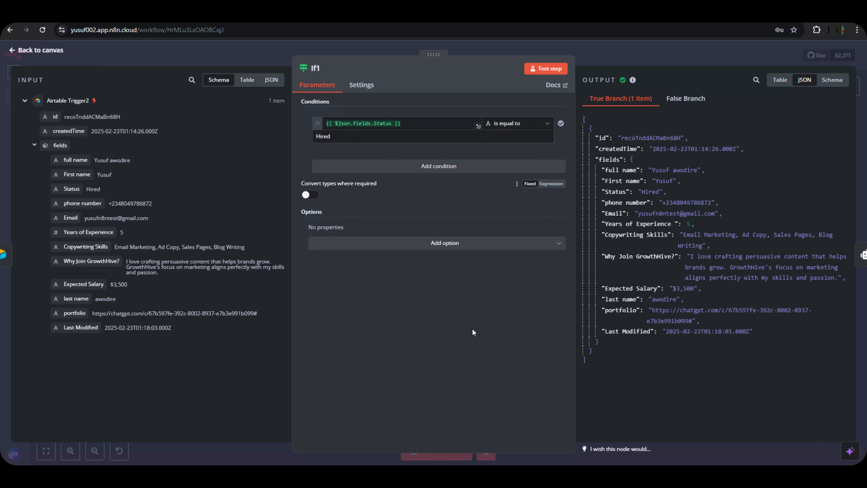
{"action": "left_click", "coordinate": [519, 125]}
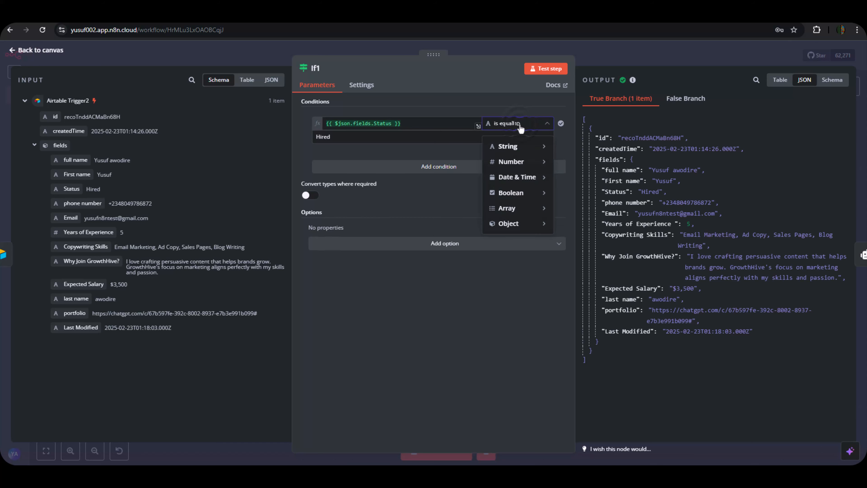
{"action": "mouse_move", "coordinate": [523, 150]}
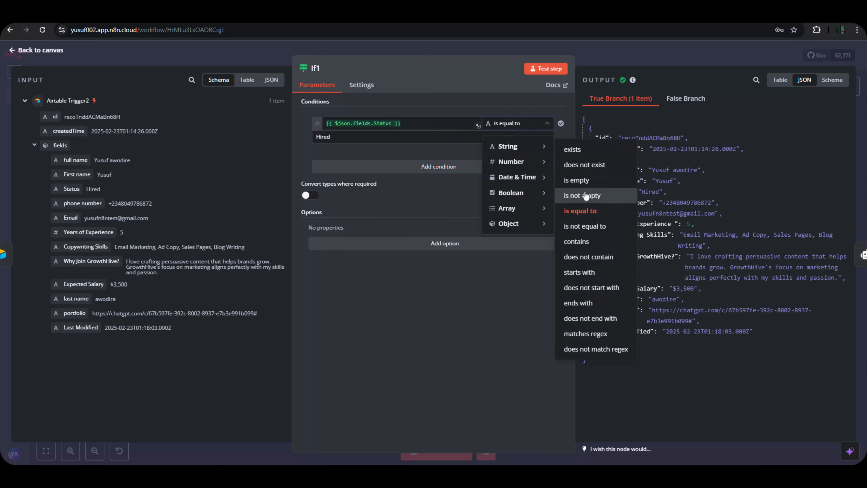
{"action": "left_click", "coordinate": [585, 226]}
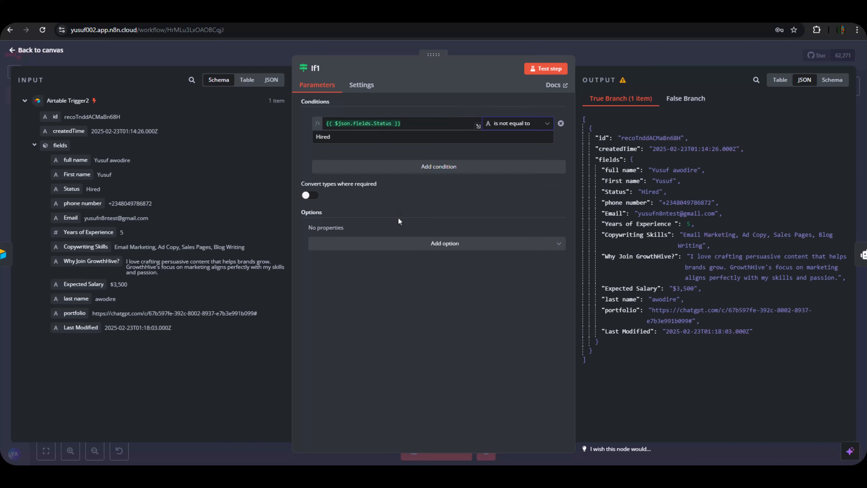
Test If1 and confirm the item goes to the false branch, leaving true empty.
{"action": "left_click", "coordinate": [544, 70]}
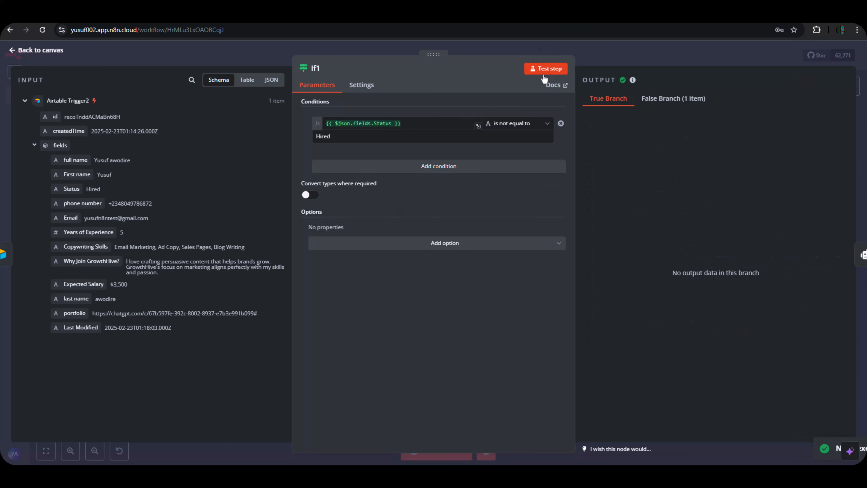
{"action": "left_click", "coordinate": [660, 102]}
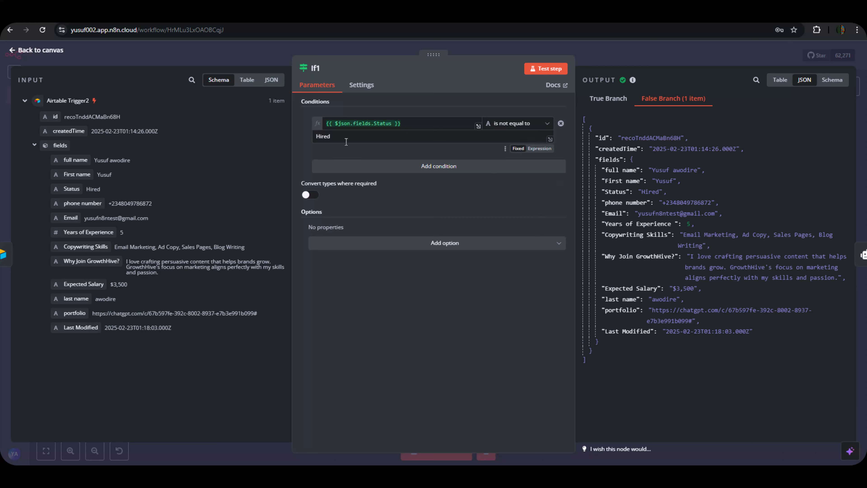
{"action": "left_click", "coordinate": [608, 99]}
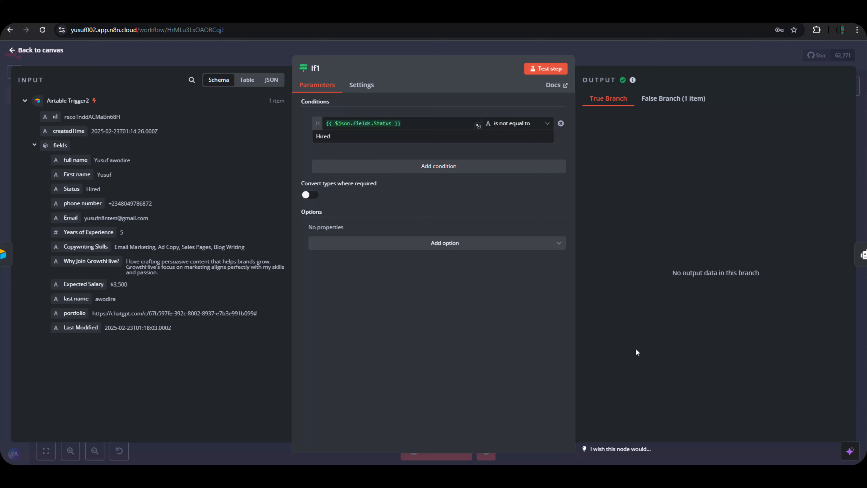
Add a Basic LLM Chain on If1's false output, with its prompt defined below as an expression.
{"action": "left_click", "coordinate": [611, 58]}
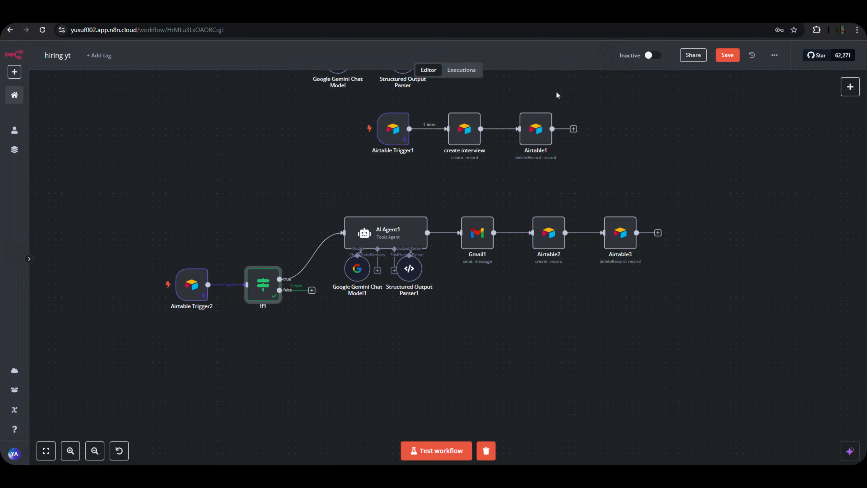
{"action": "left_click_drag", "start_coordinate": [311, 290], "coordinate": [353, 354]}
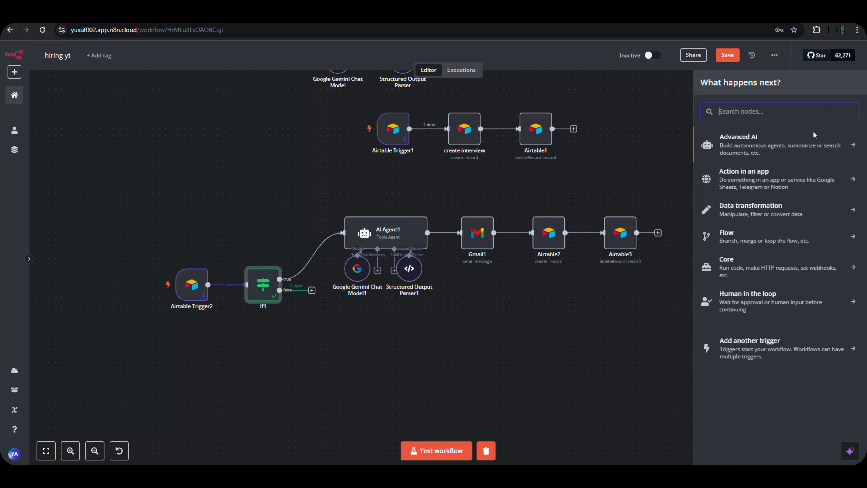
{"action": "left_click", "coordinate": [796, 147]}
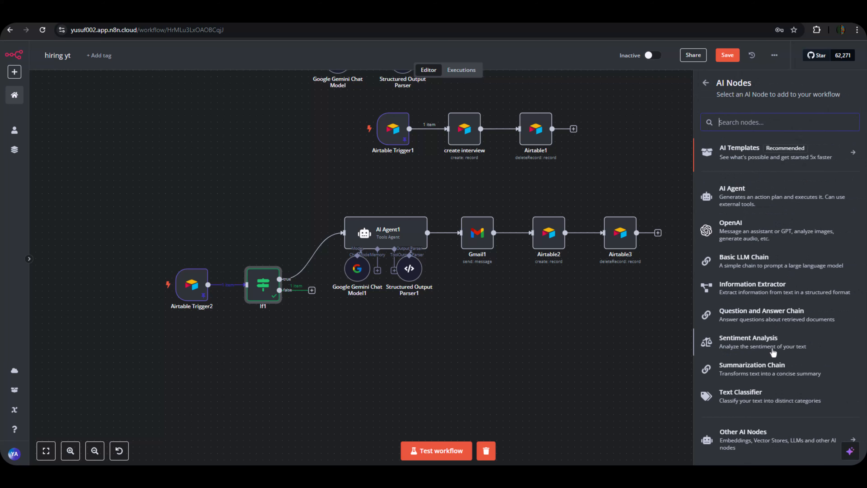
{"action": "left_click", "coordinate": [737, 269]}
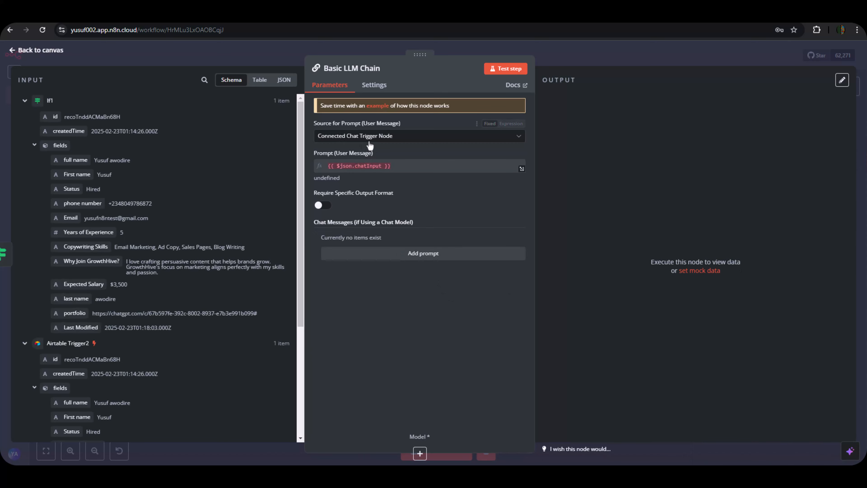
{"action": "left_click", "coordinate": [372, 136]}
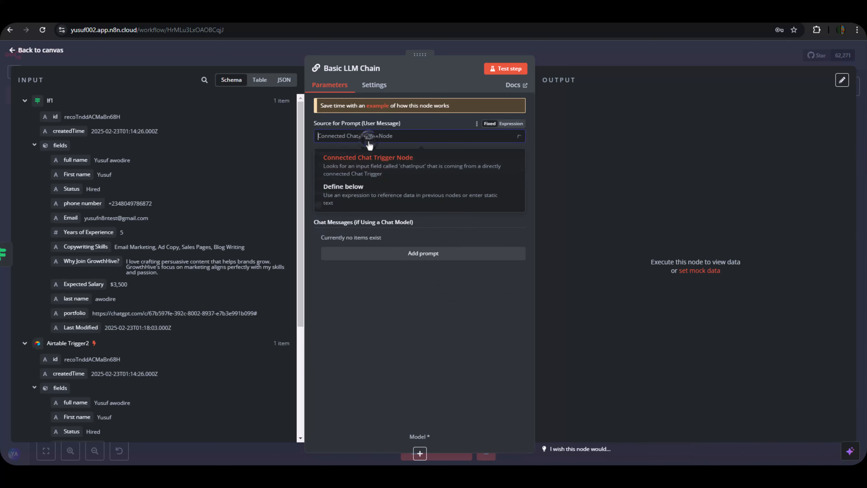
{"action": "left_click", "coordinate": [363, 195]}
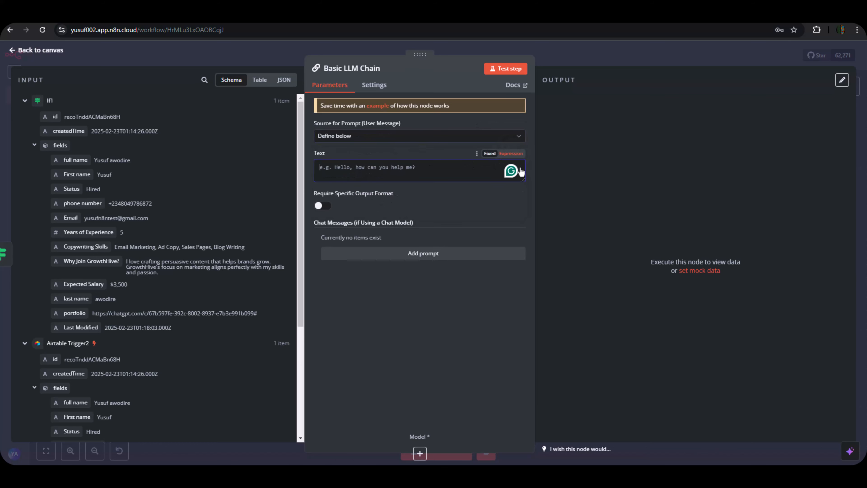
{"action": "left_click", "coordinate": [511, 153]}
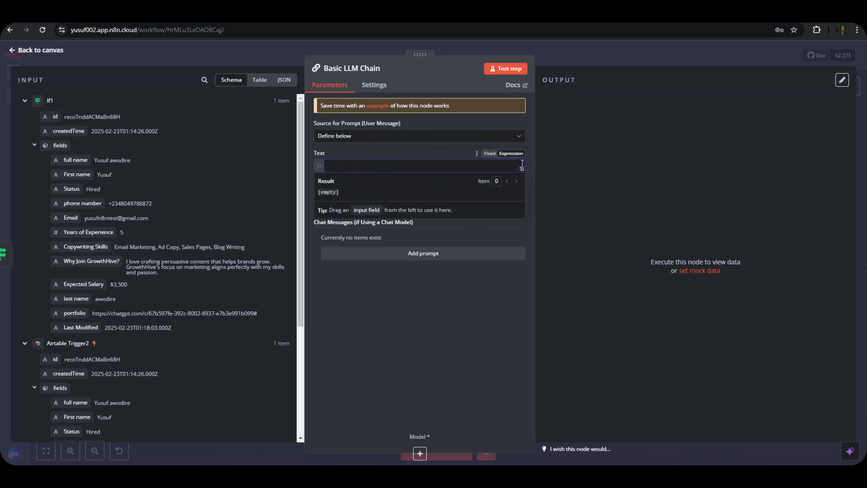
{"action": "left_click", "coordinate": [523, 171]}
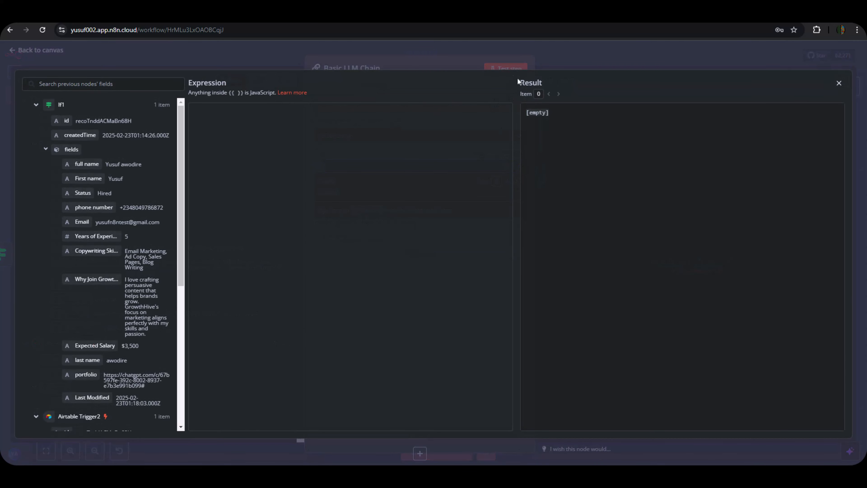
Copy the Not fit | Rejected Agent prompt, through its JSON output format, from the hiring doc.
{"action": "key", "text": "ctrl+Tab"}
{"action": "scroll", "coordinate": [346, 342], "scroll_direction": "down", "scroll_amount": 12}
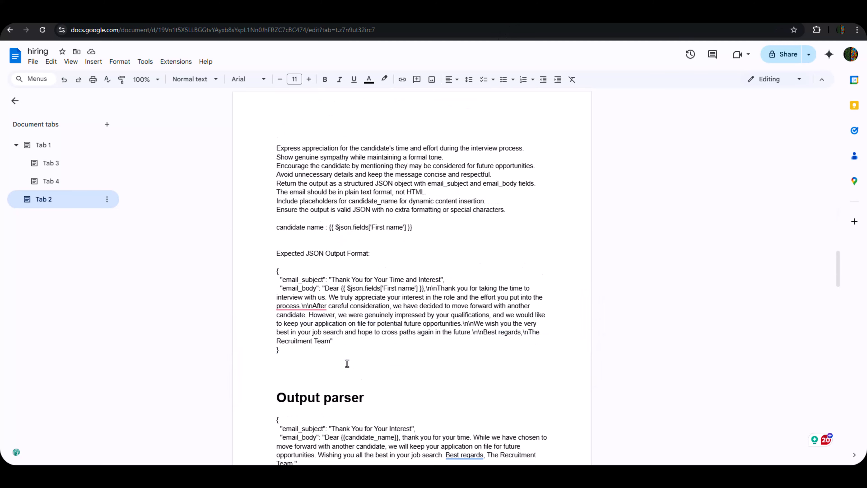
{"action": "scroll", "coordinate": [357, 268], "scroll_direction": "up", "scroll_amount": 20}
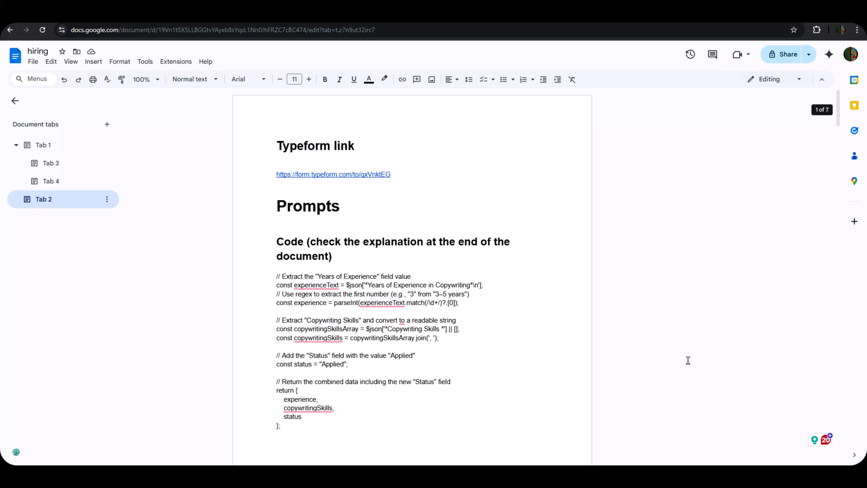
{"action": "scroll", "coordinate": [489, 312], "scroll_direction": "down", "scroll_amount": 20}
{"action": "scroll", "coordinate": [395, 297], "scroll_direction": "down", "scroll_amount": 5}
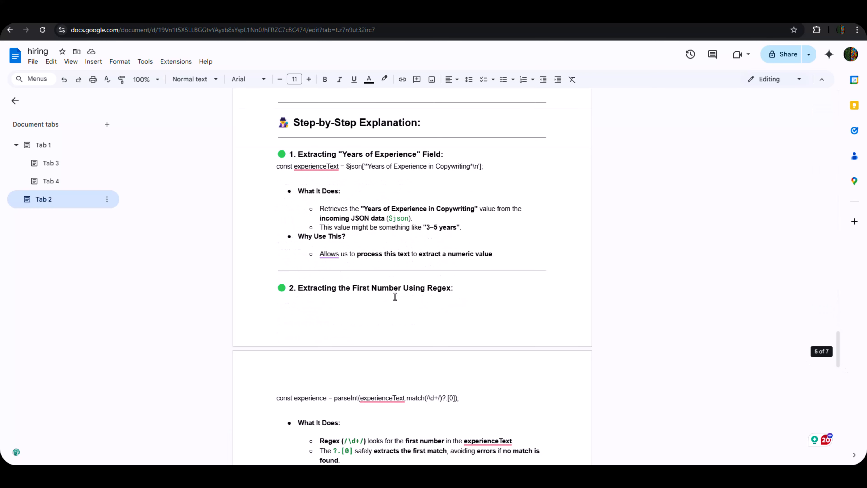
{"action": "scroll", "coordinate": [395, 297], "scroll_direction": "up", "scroll_amount": 15}
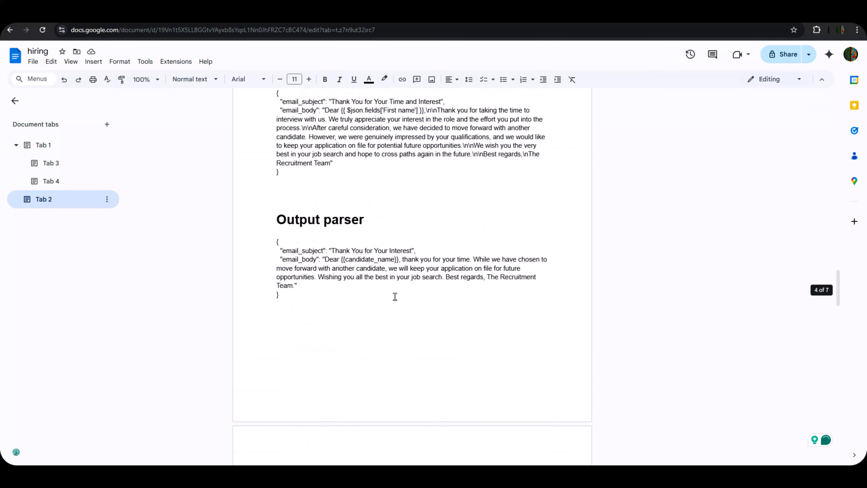
{"action": "scroll", "coordinate": [395, 296], "scroll_direction": "up", "scroll_amount": 10}
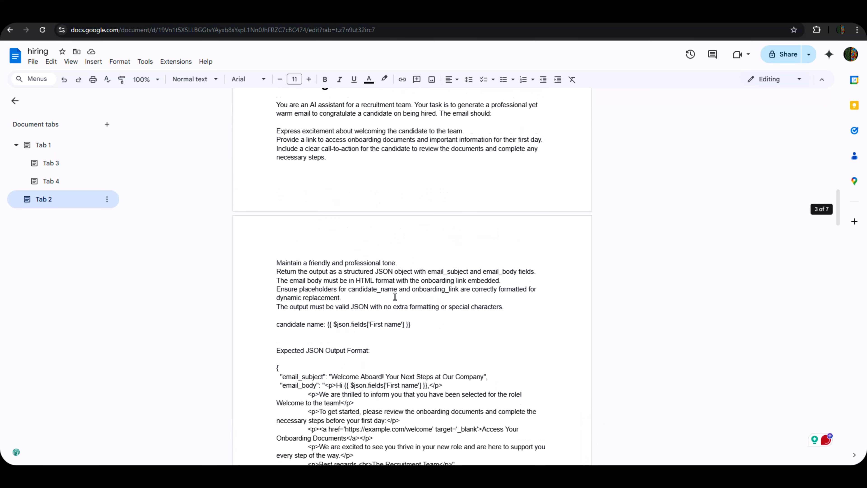
{"action": "scroll", "coordinate": [395, 297], "scroll_direction": "up", "scroll_amount": 1}
{"action": "scroll", "coordinate": [395, 297], "scroll_direction": "down", "scroll_amount": 6}
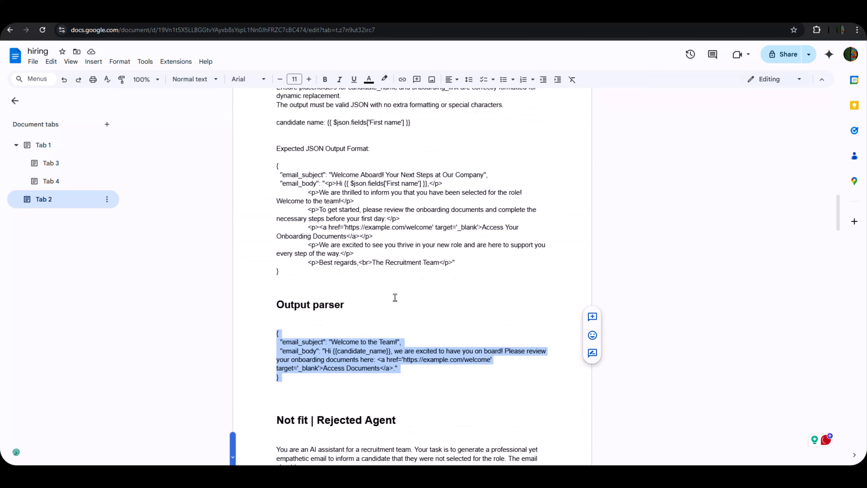
{"action": "scroll", "coordinate": [395, 297], "scroll_direction": "down", "scroll_amount": 7}
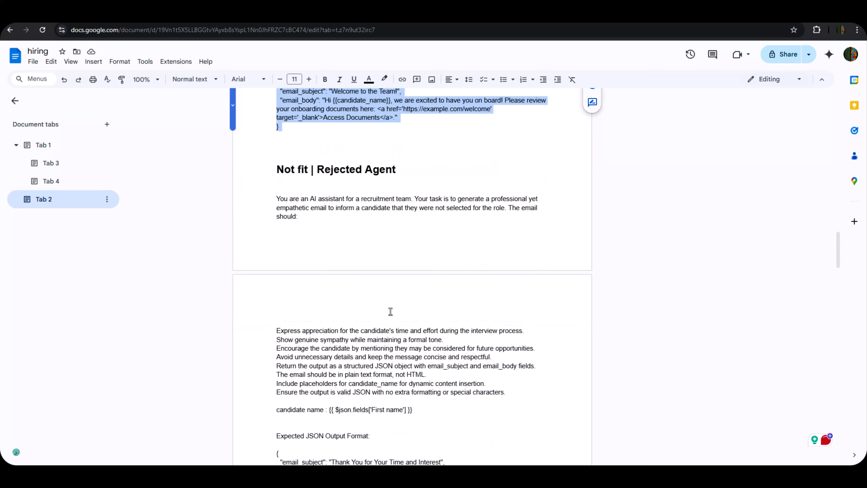
{"action": "scroll", "coordinate": [391, 311], "scroll_direction": "down", "scroll_amount": 3}
{"action": "left_click_drag", "start_coordinate": [275, 110], "coordinate": [351, 446]}
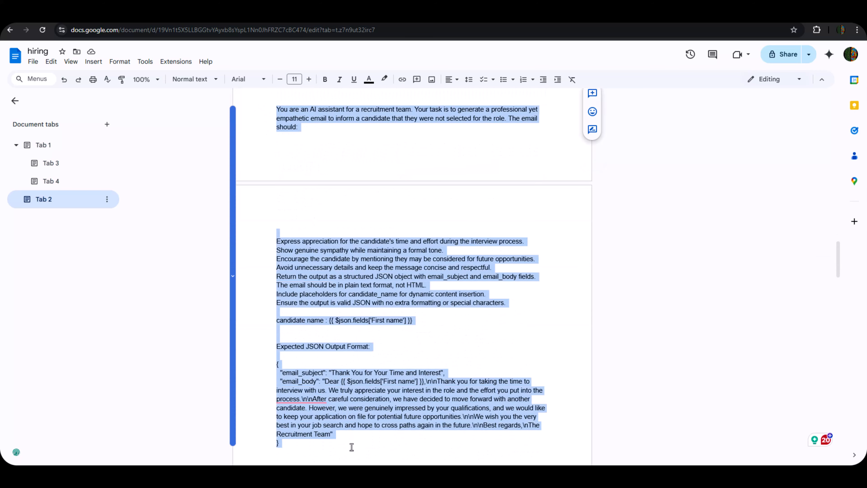
{"action": "scroll", "coordinate": [327, 372], "scroll_direction": "down", "scroll_amount": 3}
{"action": "right_click", "coordinate": [321, 293]}
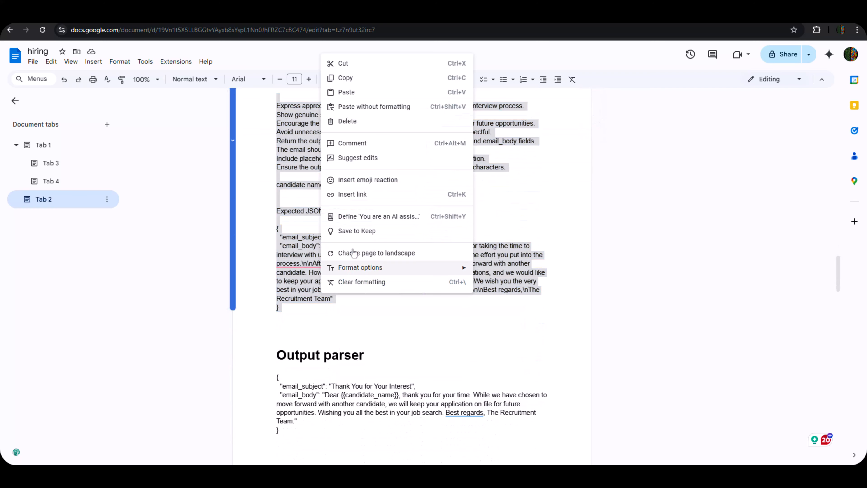
{"action": "left_click", "coordinate": [377, 78]}
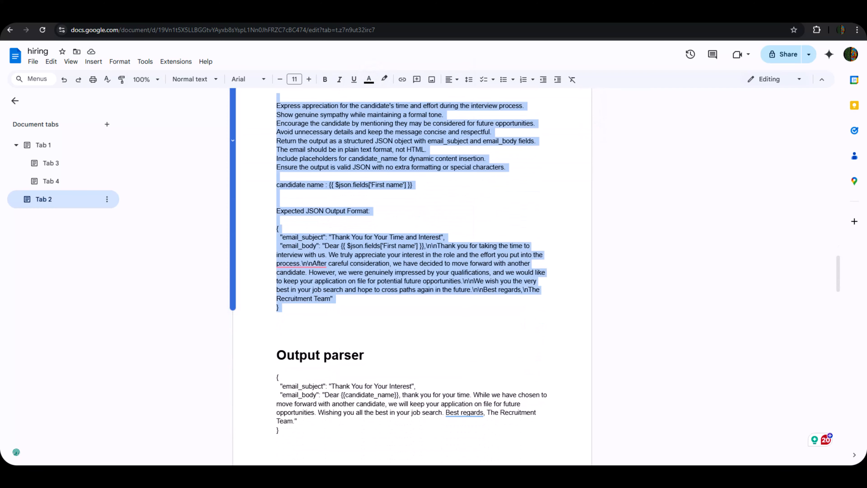
{"action": "left_click", "coordinate": [52, 17]}
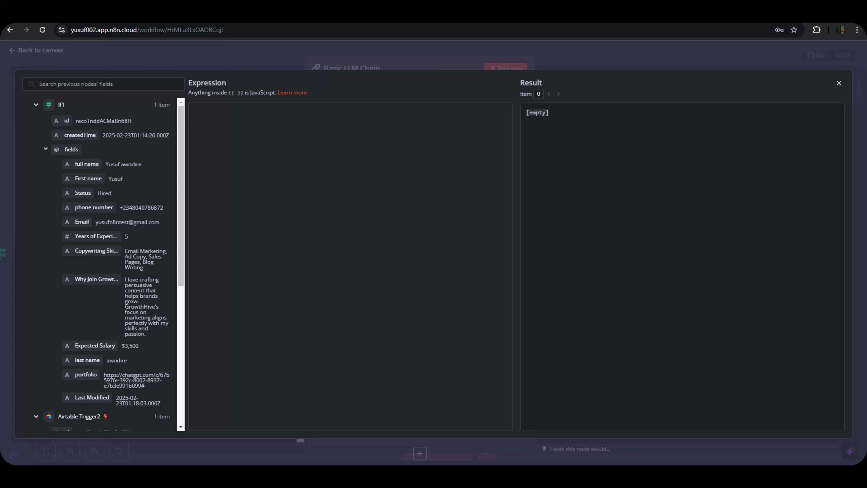
Paste the rejection email prompt into the chain's expression and require a specific output format.
{"action": "left_click", "coordinate": [384, 281]}
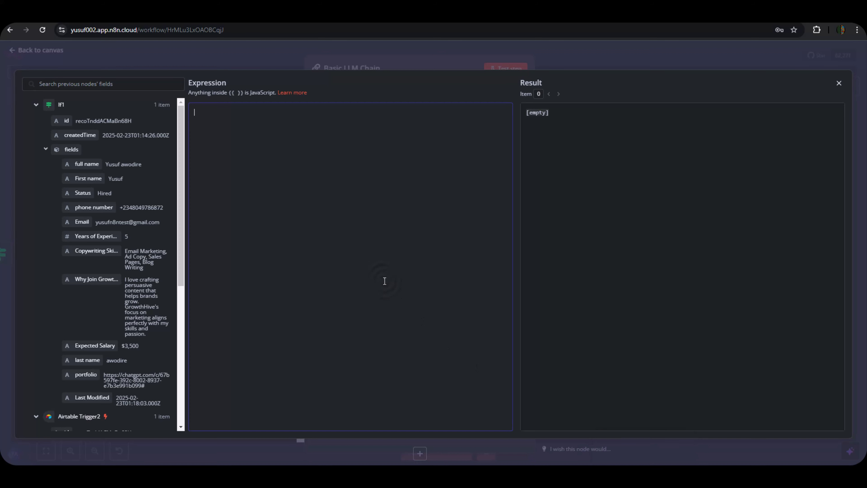
{"action": "key", "text": "ctrl+v"}
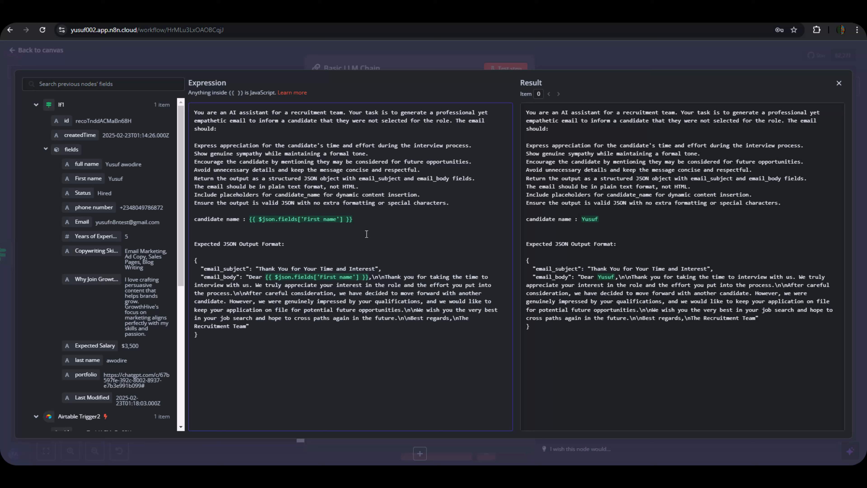
{"action": "left_click", "coordinate": [425, 61]}
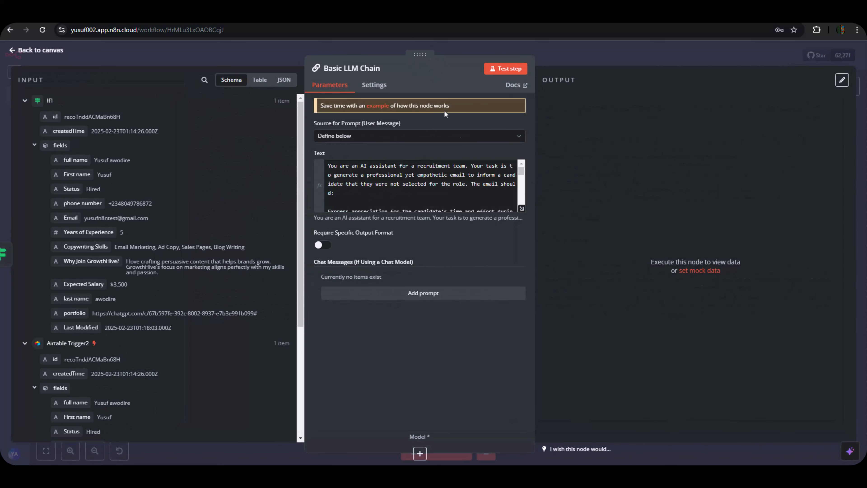
{"action": "left_click", "coordinate": [321, 245]}
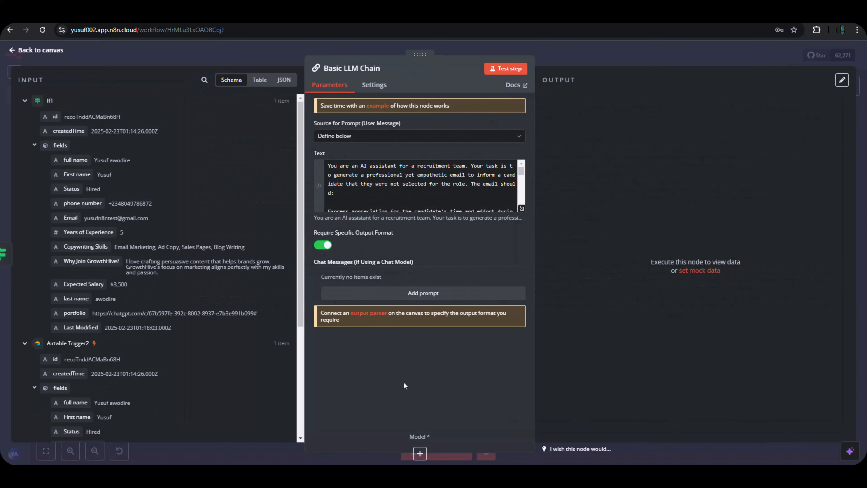
Attach a Google Gemini Chat Model to the chain and search its models for 2.0.
{"action": "left_click", "coordinate": [419, 453]}
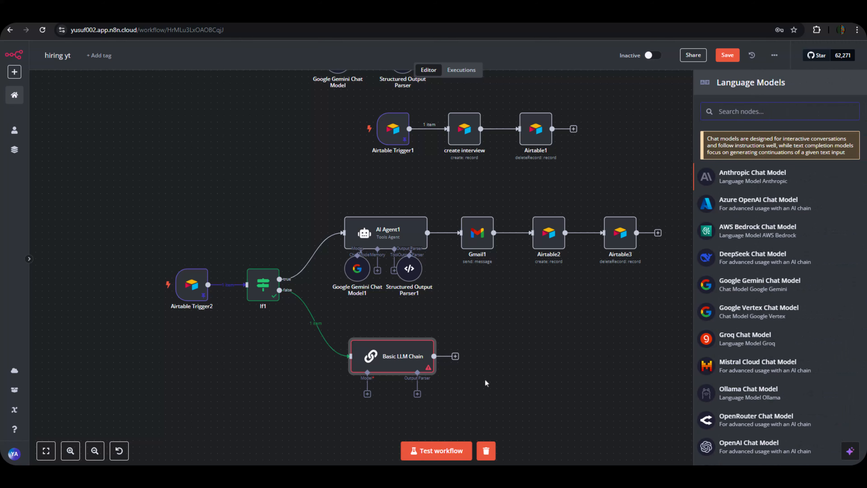
{"action": "left_click", "coordinate": [756, 291]}
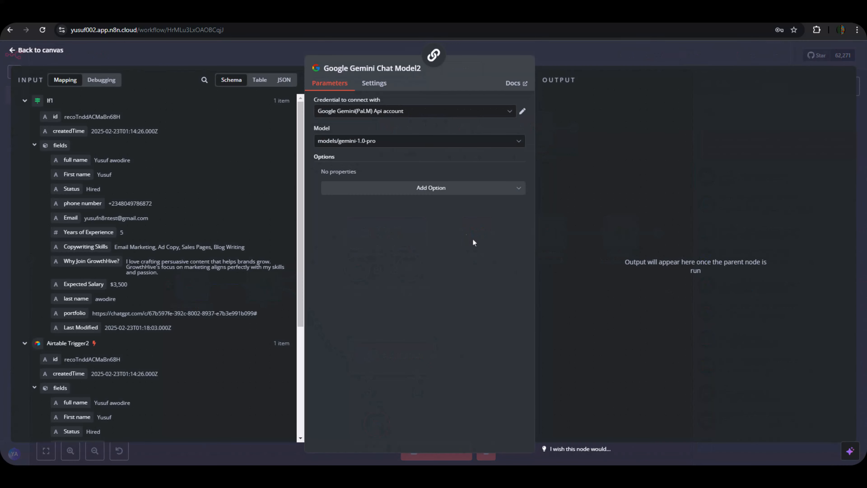
{"action": "left_click", "coordinate": [380, 143]}
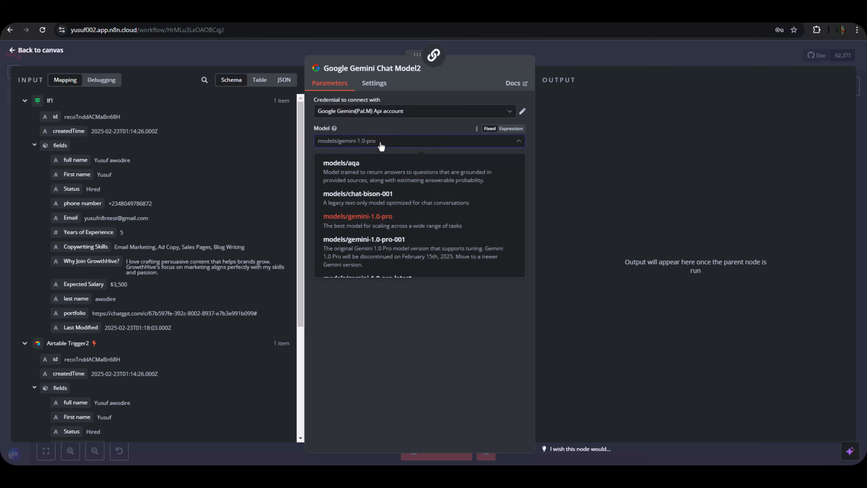
{"action": "type", "text": "2.0-flash"}
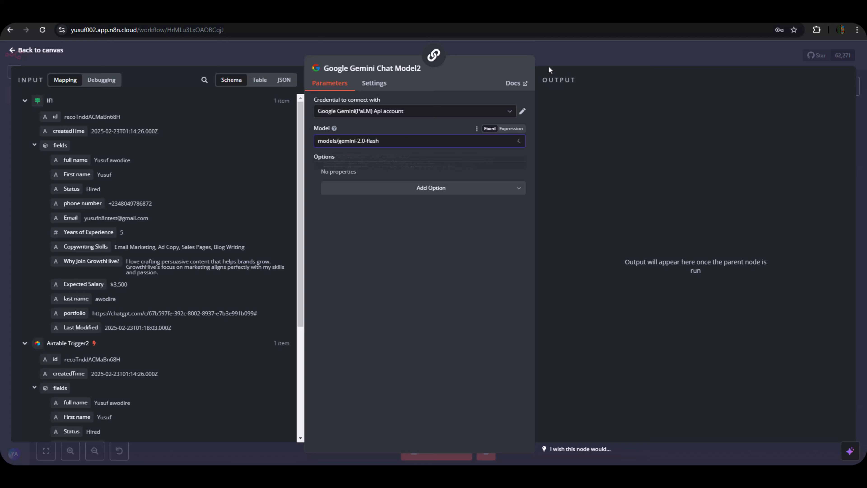
Place the Gemini node below the chain, then copy the Output parser JSON from the hiring doc.
{"action": "left_click", "coordinate": [555, 63]}
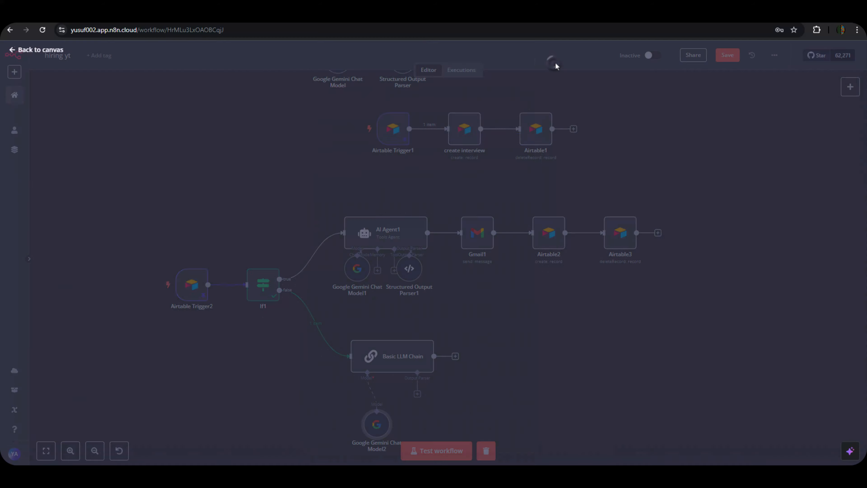
{"action": "left_click_drag", "start_coordinate": [377, 433], "coordinate": [358, 421]}
{"action": "key", "text": "alt+Tab"}
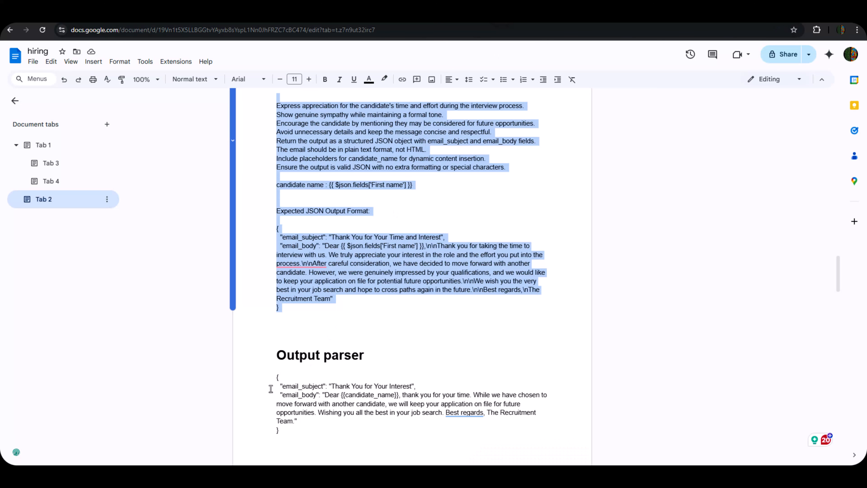
{"action": "left_click_drag", "start_coordinate": [275, 376], "coordinate": [311, 426]}
{"action": "right_click", "coordinate": [301, 395]}
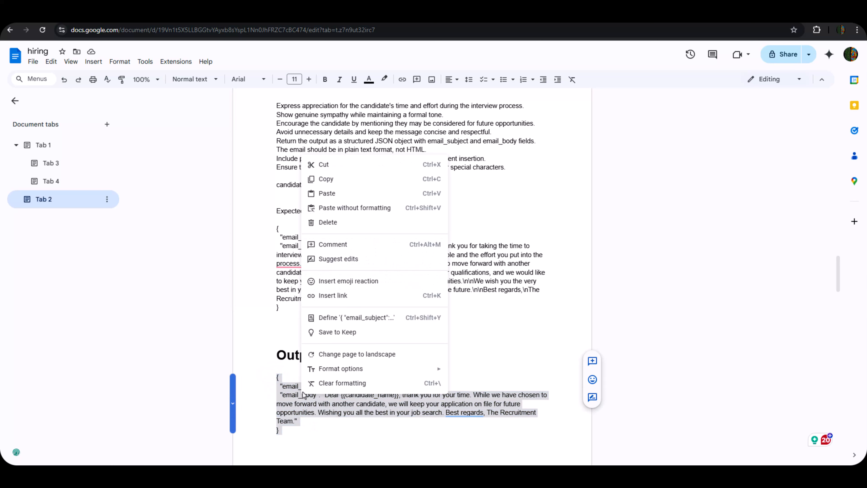
{"action": "left_click", "coordinate": [333, 179]}
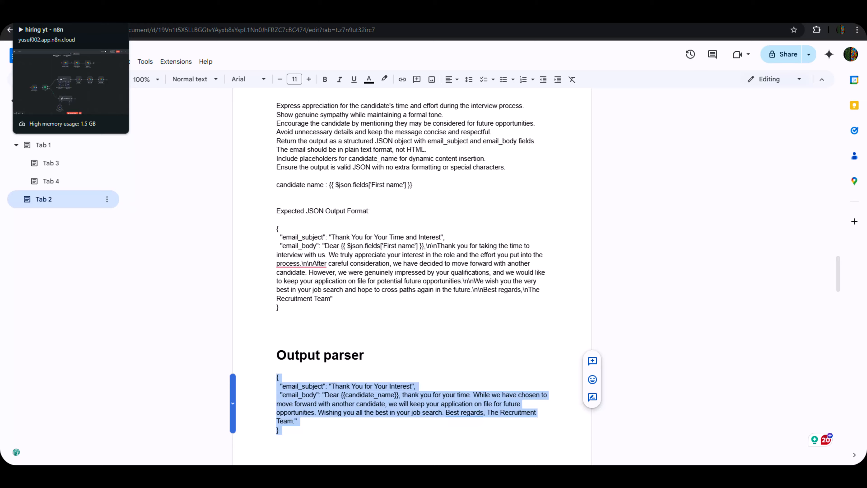
{"action": "left_click", "coordinate": [35, 18]}
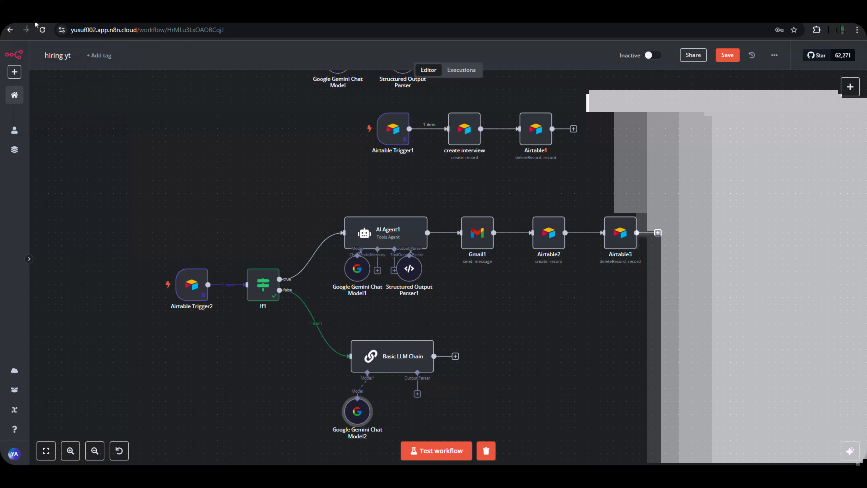
Attach a Structured Output Parser whose JSON example is the pasted email_subject and email_body block.
{"action": "left_click", "coordinate": [417, 394]}
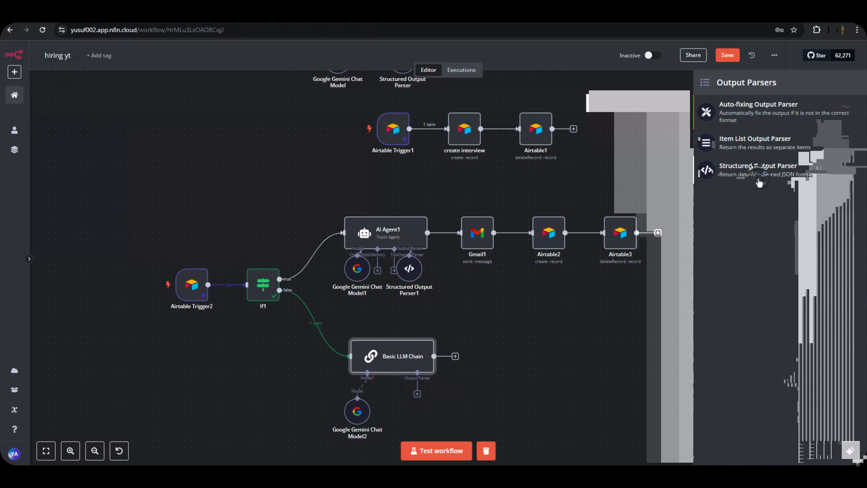
{"action": "left_click", "coordinate": [759, 184]}
{"action": "left_click_drag", "start_coordinate": [424, 180], "coordinate": [421, 172]}
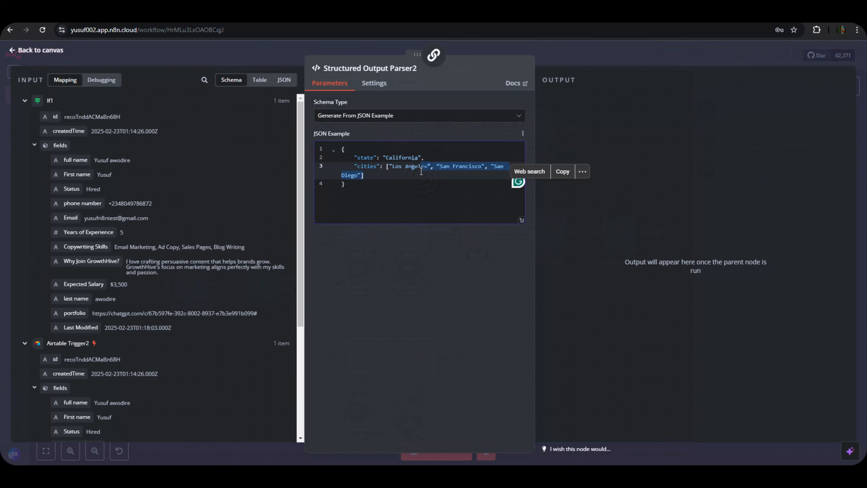
{"action": "key", "text": "ctrl+a"}
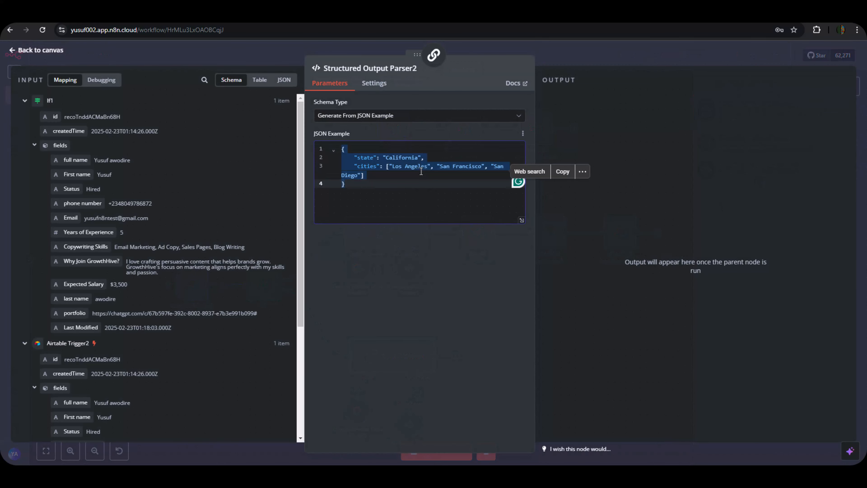
{"action": "key", "text": "ctrl+v"}
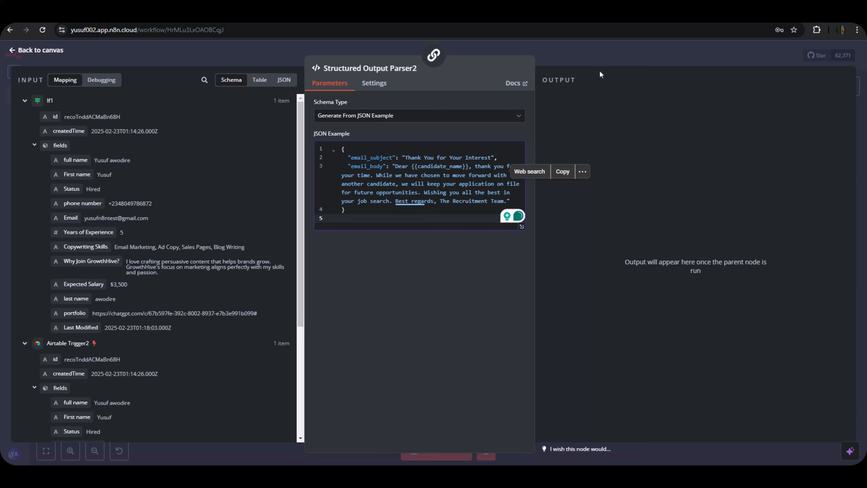
{"action": "left_click", "coordinate": [599, 59]}
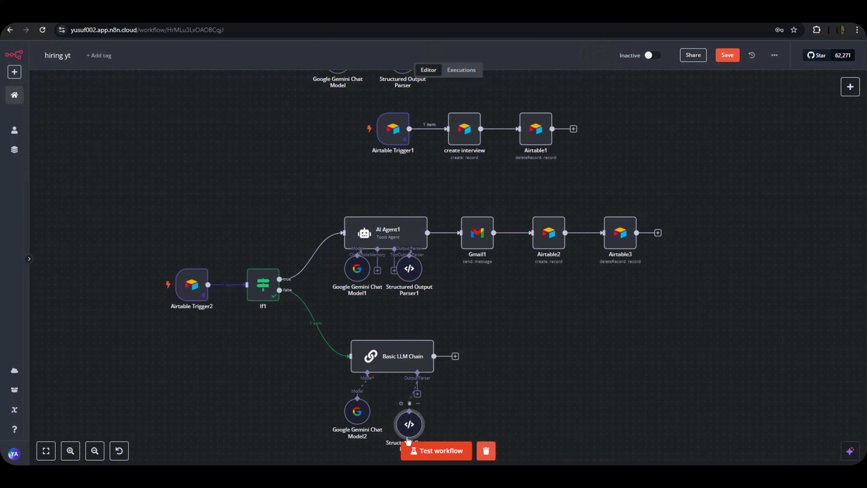
{"action": "left_click_drag", "start_coordinate": [409, 425], "coordinate": [422, 411]}
{"action": "left_click_drag", "start_coordinate": [336, 433], "coordinate": [343, 433]}
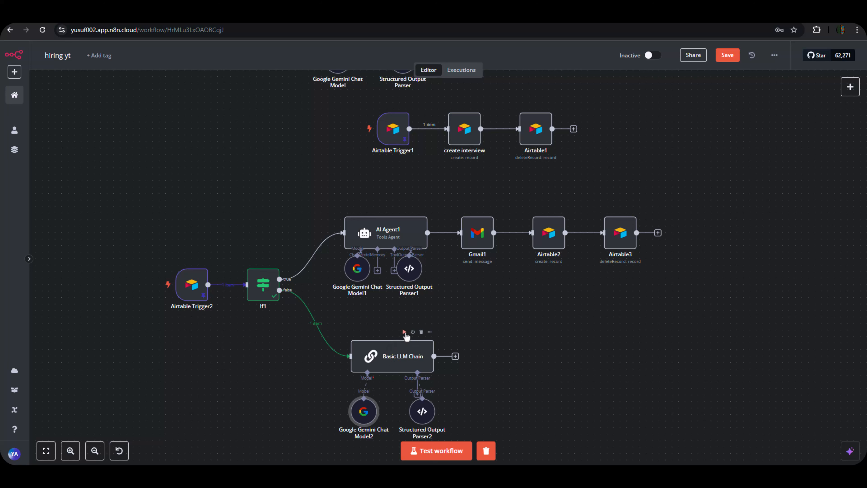
Test-run the Basic LLM Chain and inspect its 'Thank You for Your Time and Interest' output.
{"action": "left_click", "coordinate": [404, 332]}
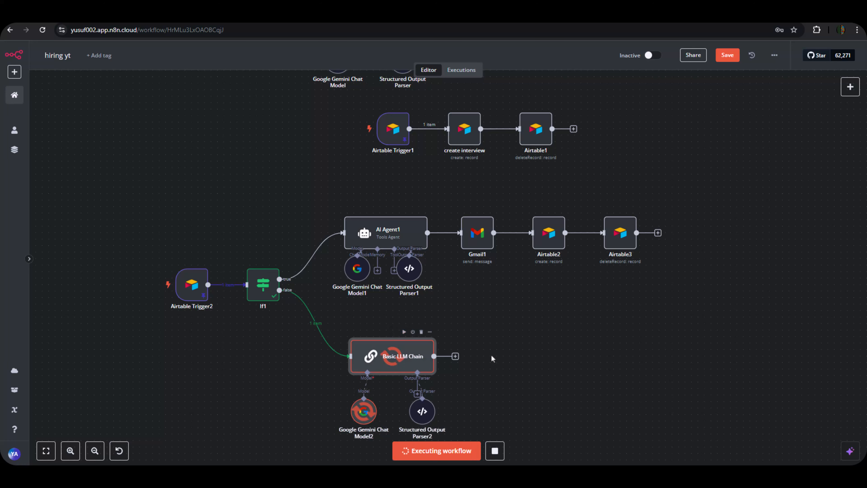
{"action": "scroll", "coordinate": [491, 355], "scroll_direction": "down", "scroll_amount": 3}
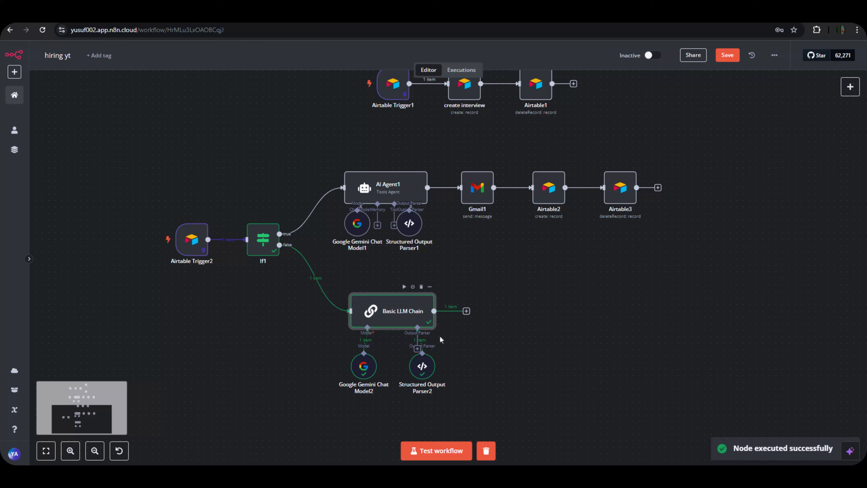
{"action": "double_click", "coordinate": [412, 321]}
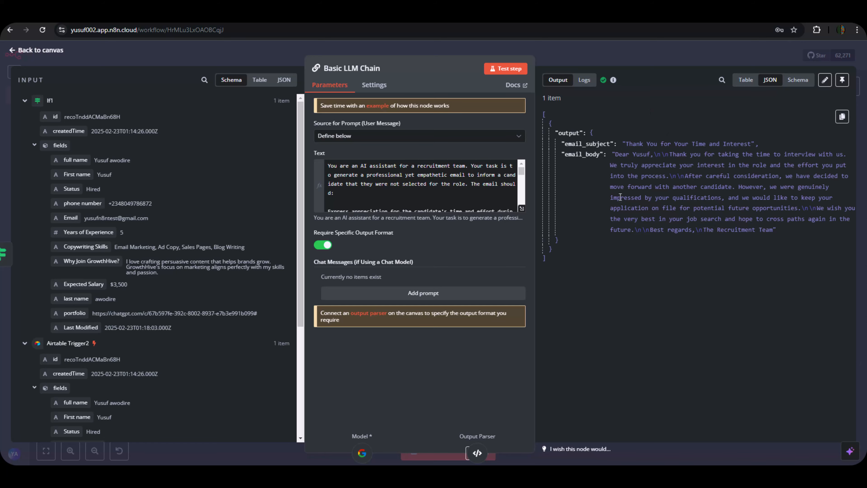
Review the expected JSON format in the chain's full prompt editor, then return to the canvas.
{"action": "left_click", "coordinate": [522, 208]}
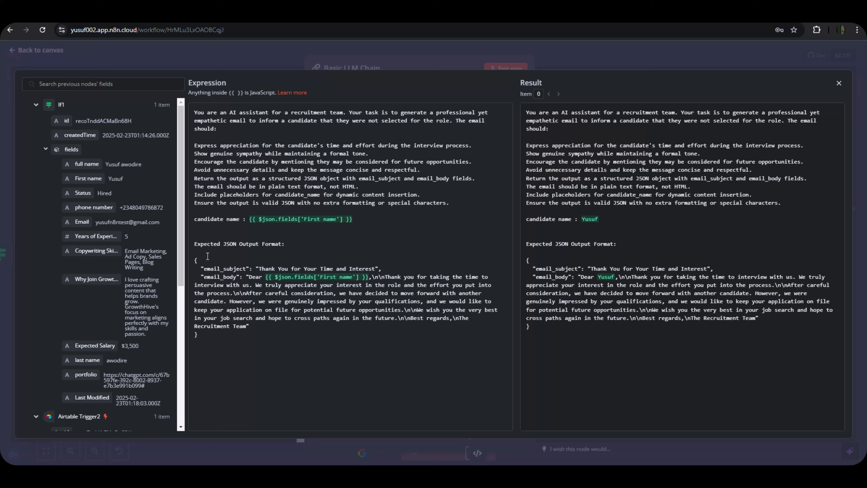
{"action": "left_click_drag", "start_coordinate": [195, 259], "coordinate": [438, 338]}
{"action": "left_click", "coordinate": [428, 357]}
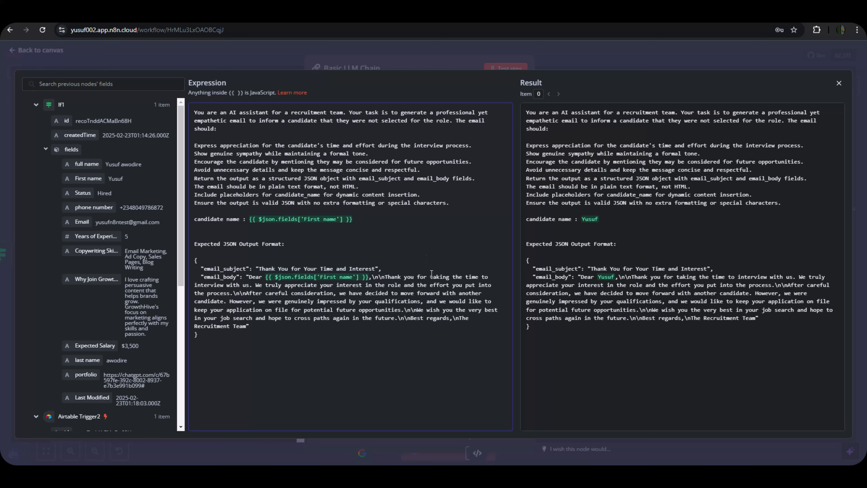
{"action": "left_click", "coordinate": [547, 61]}
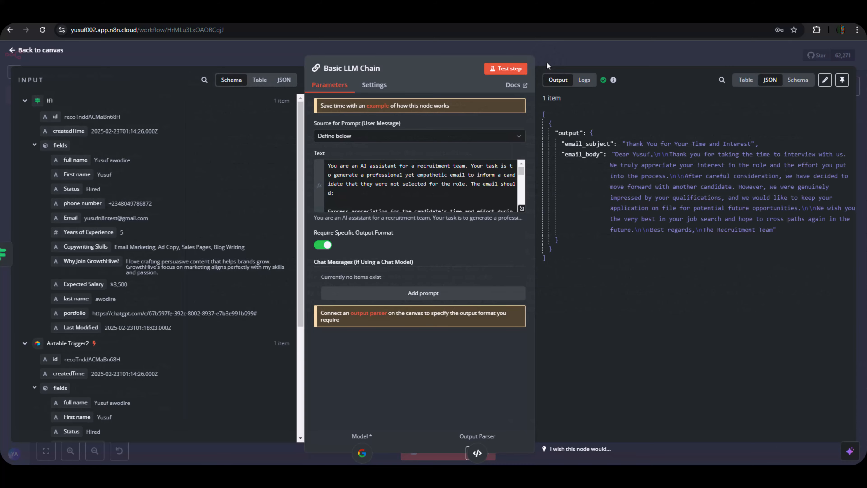
{"action": "left_click", "coordinate": [547, 62]}
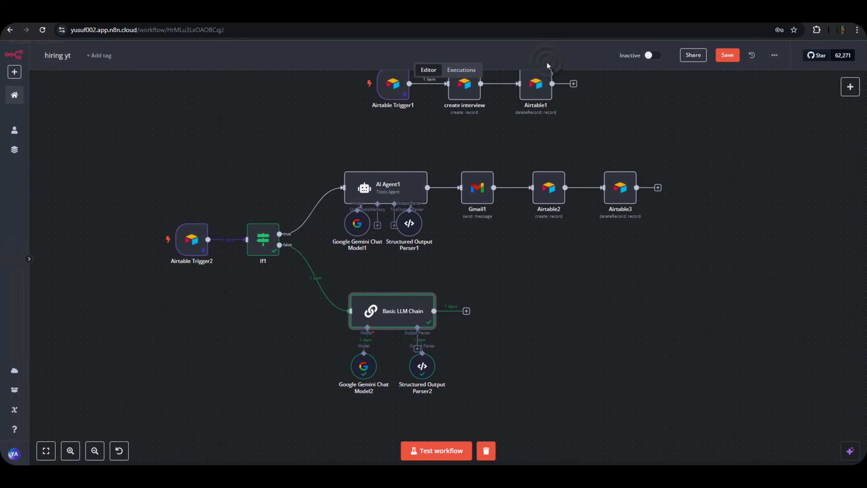
Add a Gmail 'Send a message' step after the Basic LLM Chain.
{"action": "left_click", "coordinate": [466, 311]}
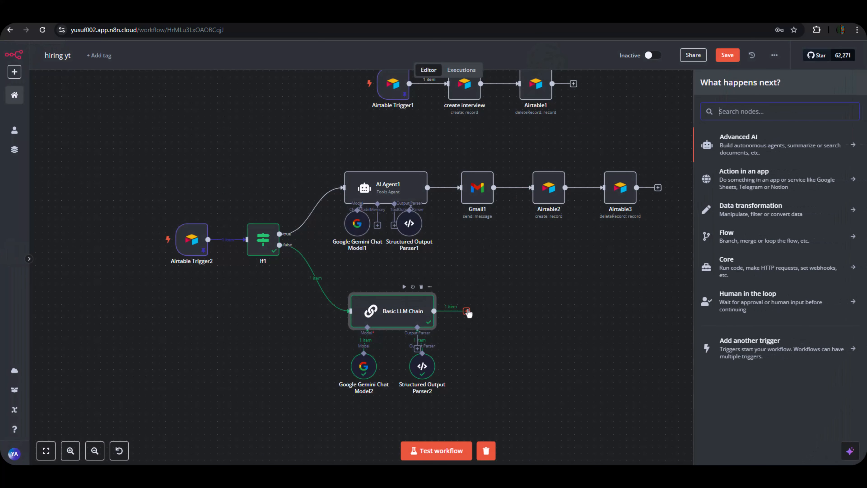
{"action": "type", "text": "g"}
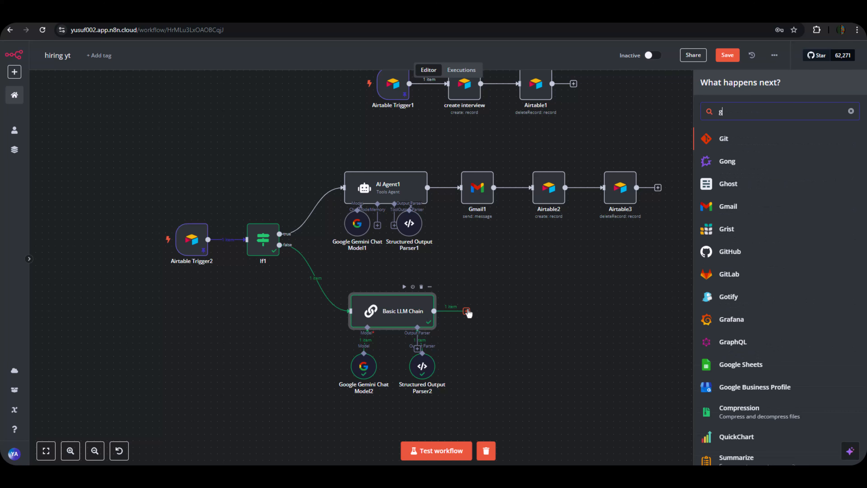
{"action": "type", "text": "mail"}
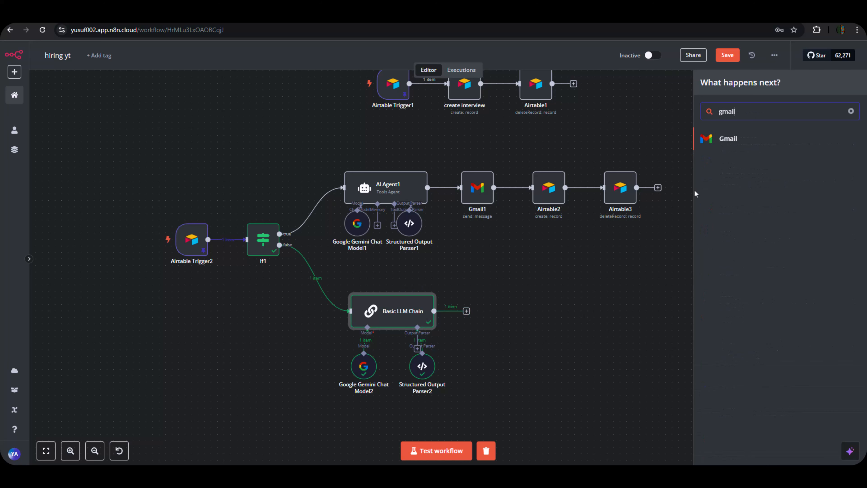
{"action": "left_click", "coordinate": [746, 140]}
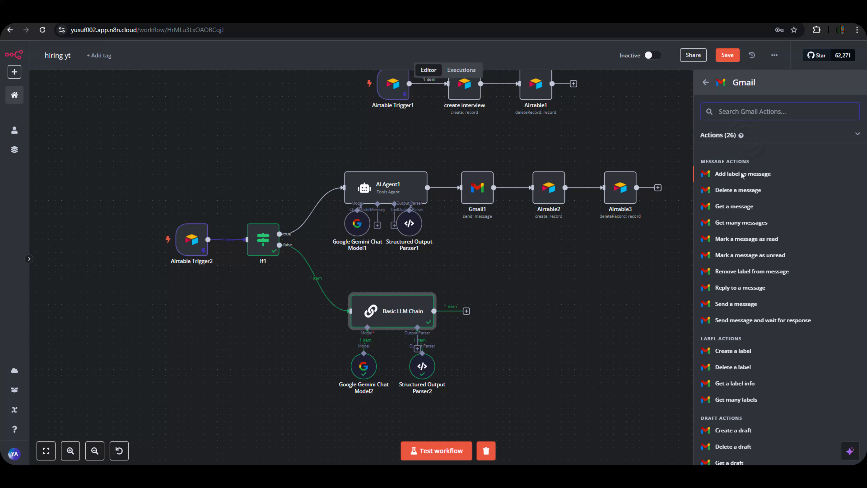
{"action": "type", "text": "sen"}
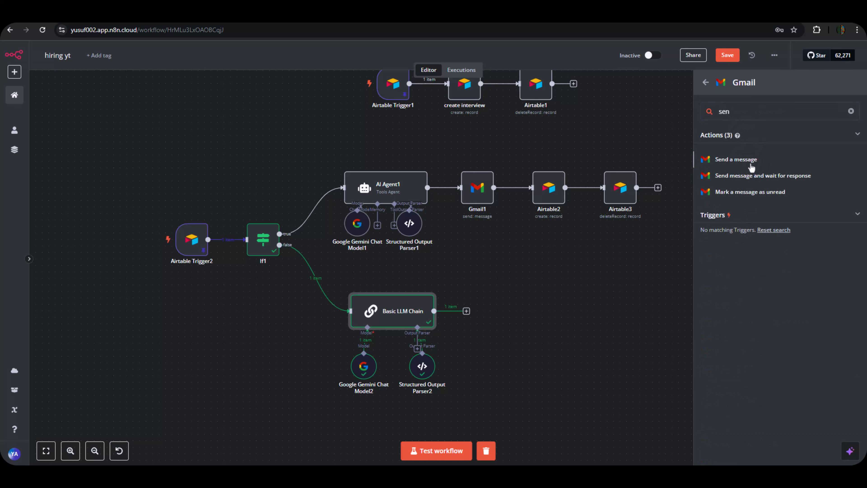
{"action": "left_click", "coordinate": [736, 159]}
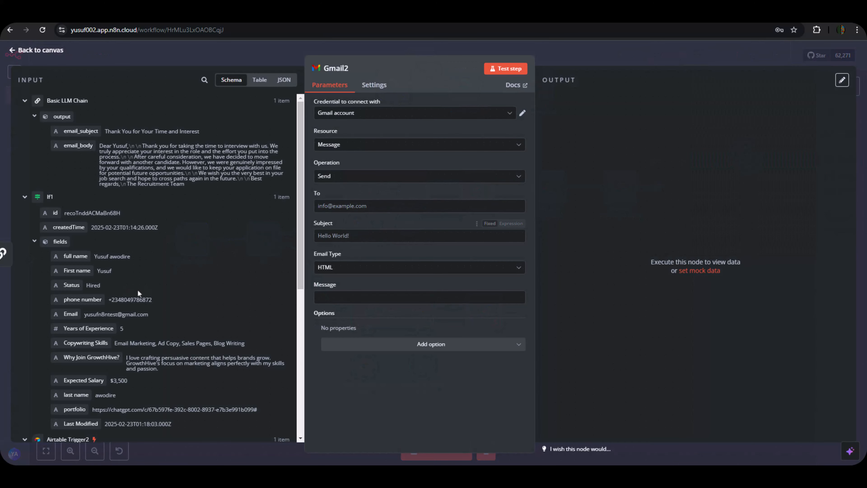
Send to the candidate's Email with email_subject as subject and email_body as plain-text message.
{"action": "scroll", "coordinate": [153, 294], "scroll_direction": "down", "scroll_amount": 1}
{"action": "scroll", "coordinate": [153, 295], "scroll_direction": "down", "scroll_amount": 2}
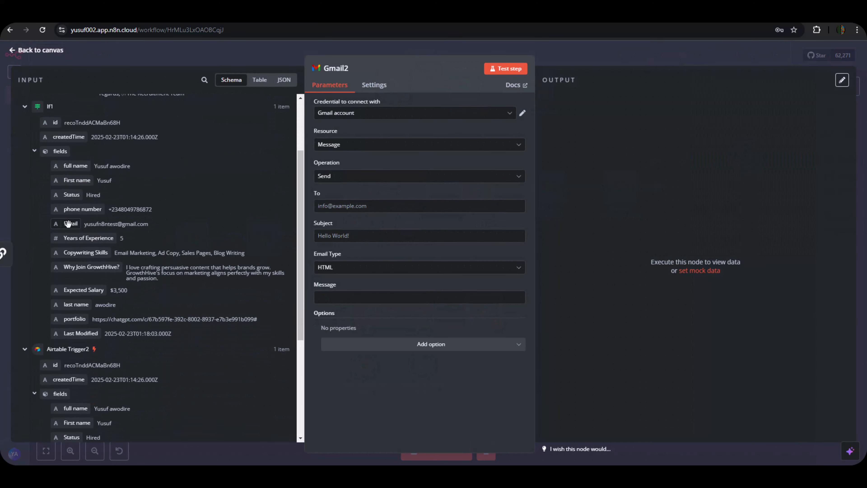
{"action": "left_click_drag", "start_coordinate": [68, 224], "coordinate": [328, 205]}
{"action": "scroll", "coordinate": [123, 184], "scroll_direction": "up", "scroll_amount": 3}
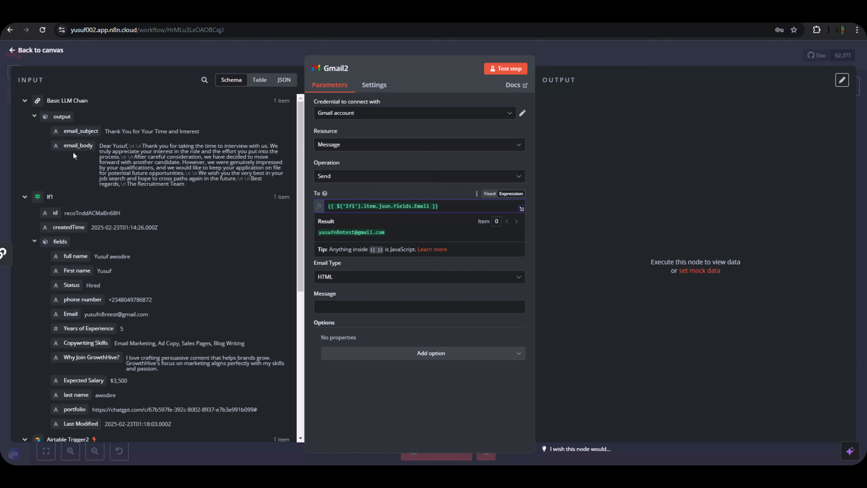
{"action": "left_click_drag", "start_coordinate": [74, 128], "coordinate": [338, 245]}
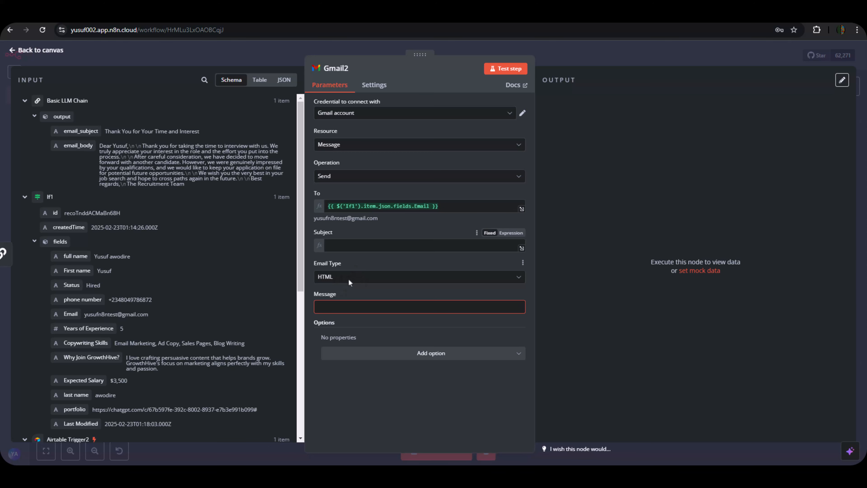
{"action": "left_click", "coordinate": [367, 347]}
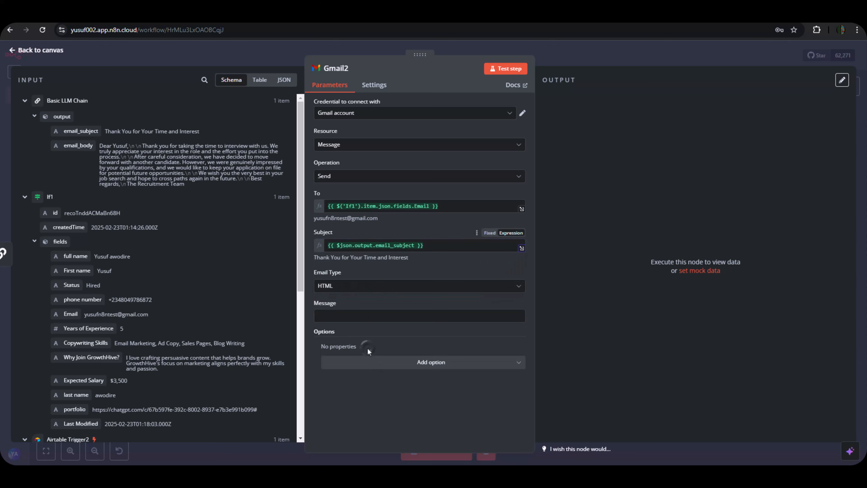
{"action": "left_click", "coordinate": [356, 286]}
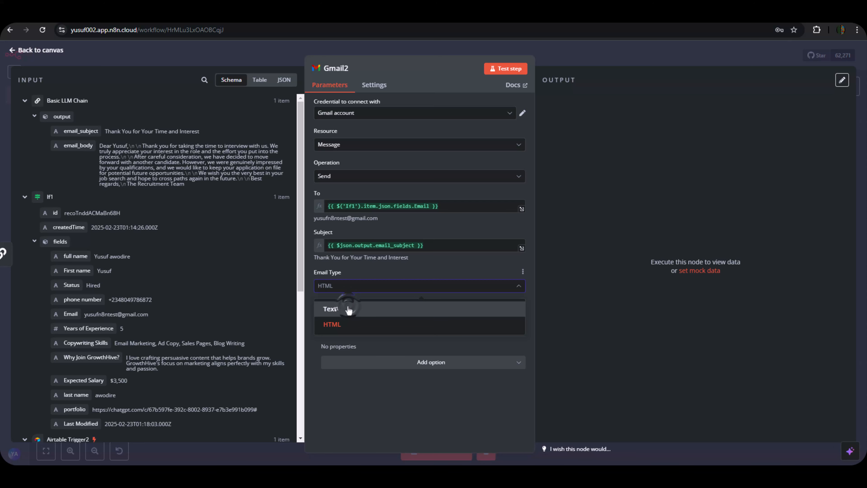
{"action": "left_click", "coordinate": [350, 309]}
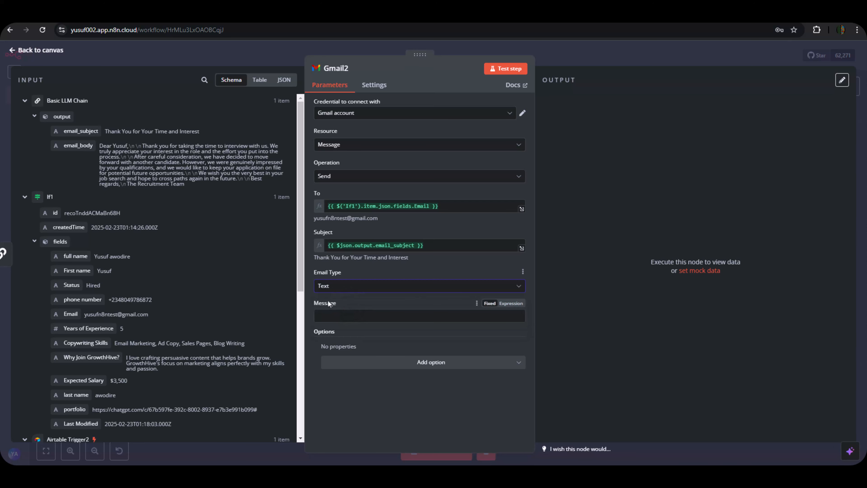
{"action": "left_click_drag", "start_coordinate": [72, 145], "coordinate": [370, 314]}
Turn off Append n8n Attribution and test-send the rejection email.
{"action": "left_click", "coordinate": [401, 365]}
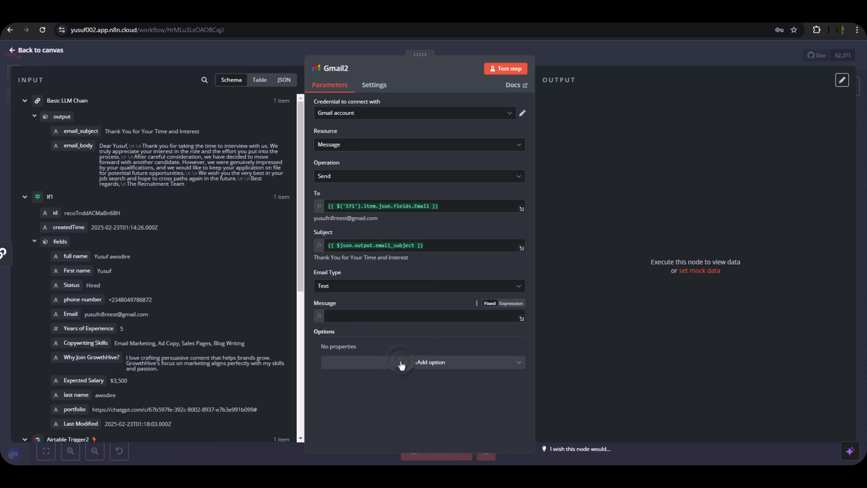
{"action": "left_click", "coordinate": [371, 415]}
{"action": "left_click", "coordinate": [395, 372]}
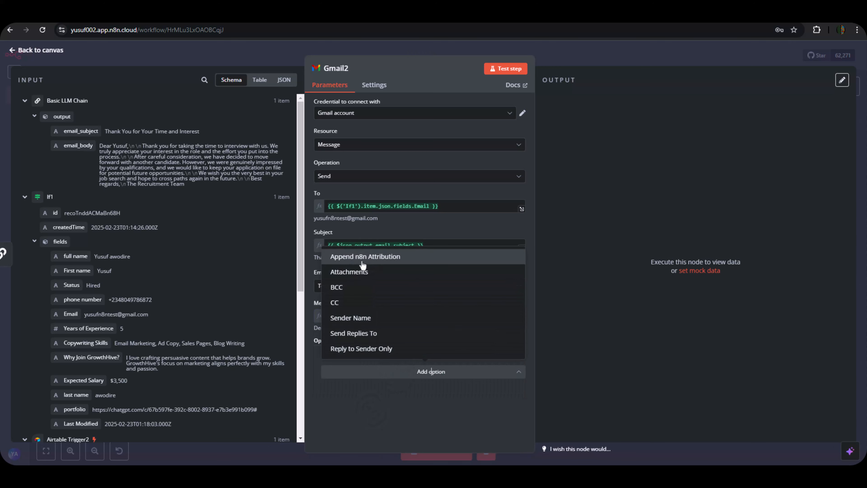
{"action": "left_click", "coordinate": [363, 258]}
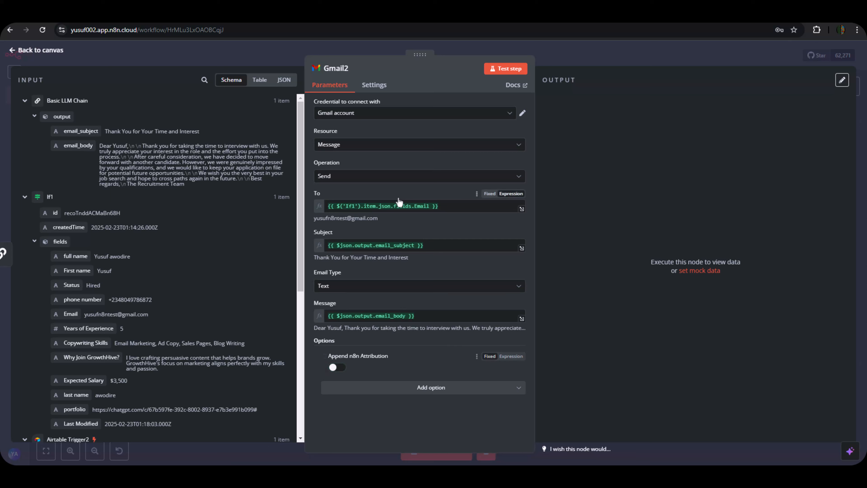
{"action": "left_click", "coordinate": [510, 72]}
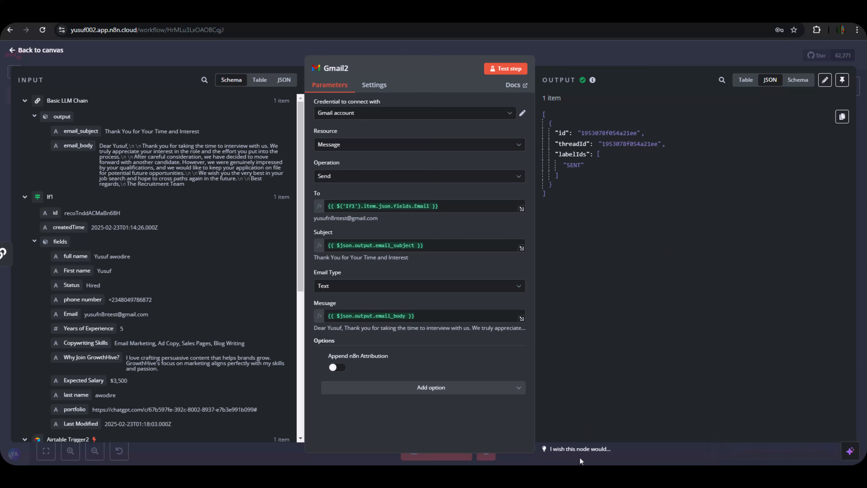
{"action": "mouse_move", "coordinate": [583, 475]}
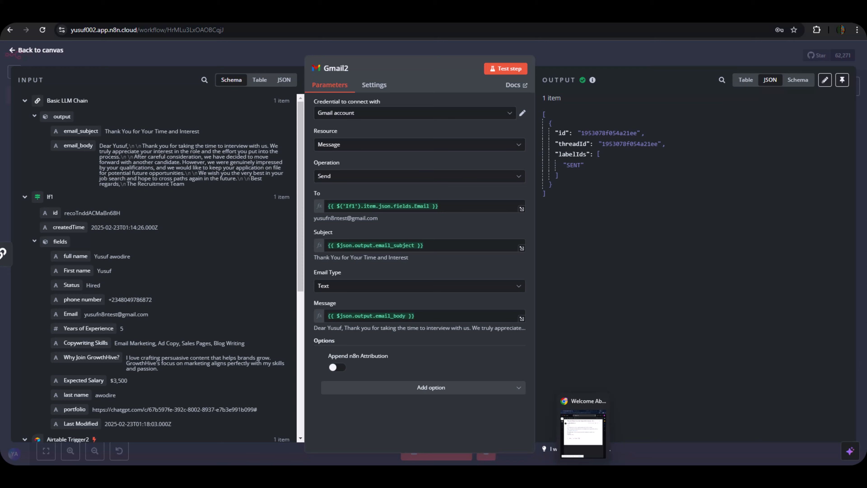
{"action": "left_click", "coordinate": [583, 432]}
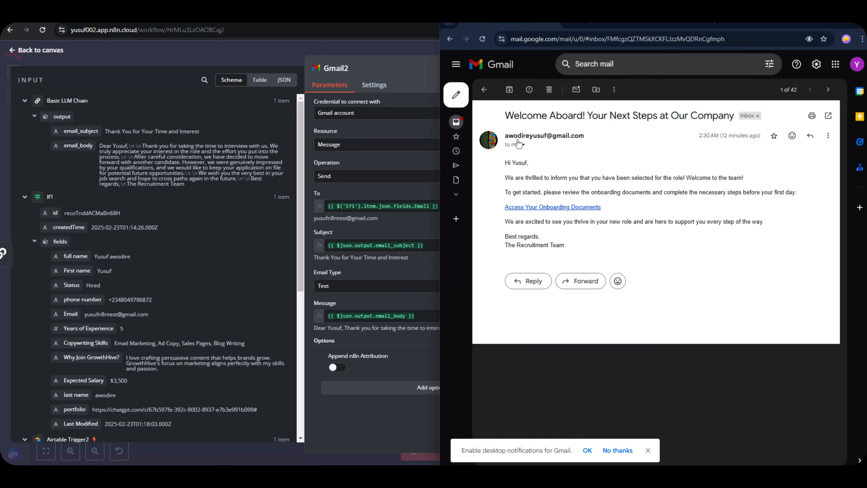
{"action": "left_click", "coordinate": [487, 90]}
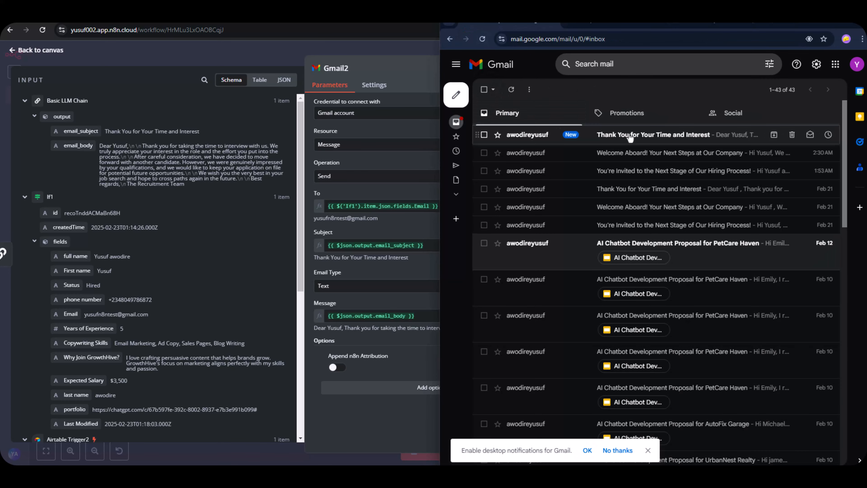
{"action": "left_click", "coordinate": [643, 136]}
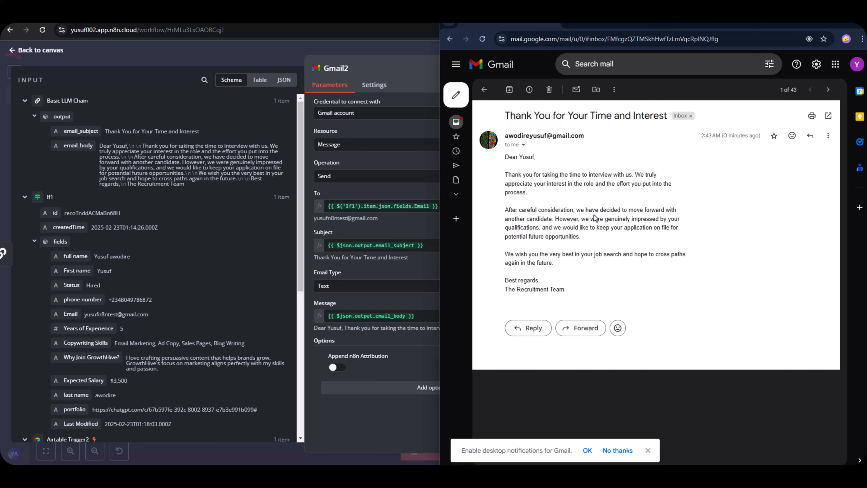
{"action": "left_click", "coordinate": [821, 25]}
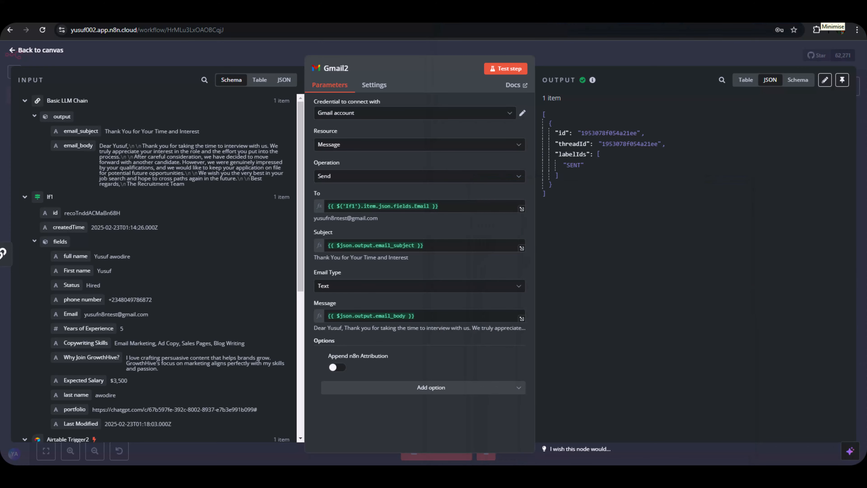
Leave the Gmail2 settings and bring up the empty Candidate pool table in Airtable.
{"action": "left_click", "coordinate": [678, 51]}
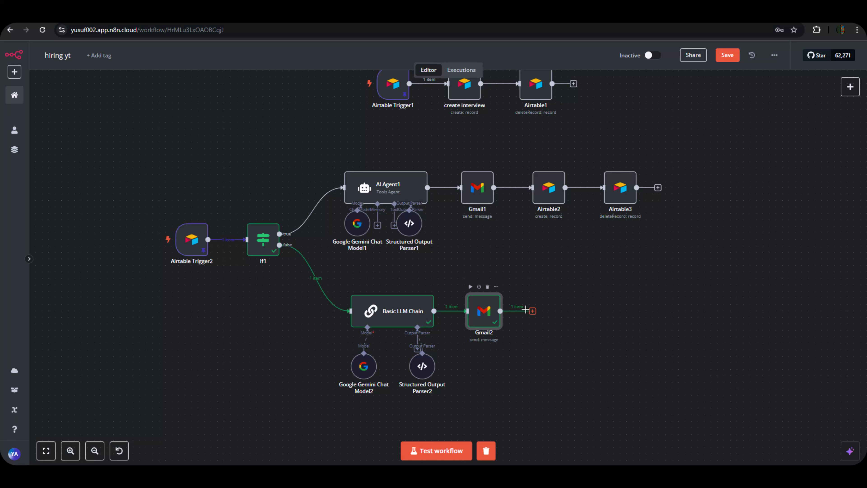
{"action": "left_click", "coordinate": [285, 17]}
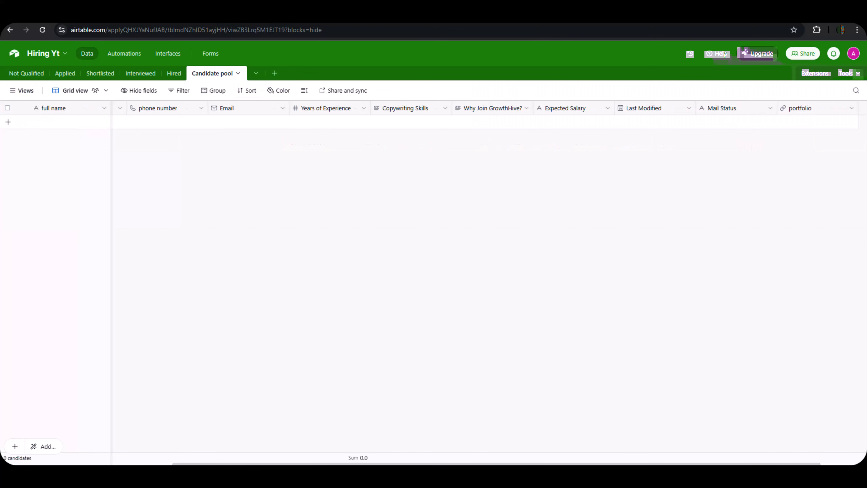
Check the Hired table's Status choices and the empty Interviewed table, then go back to n8n.
{"action": "left_click", "coordinate": [175, 73]}
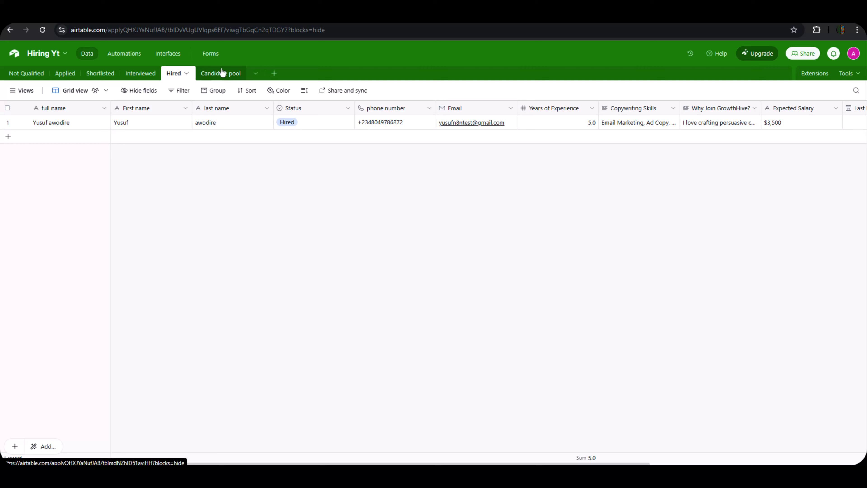
{"action": "left_click", "coordinate": [292, 123]}
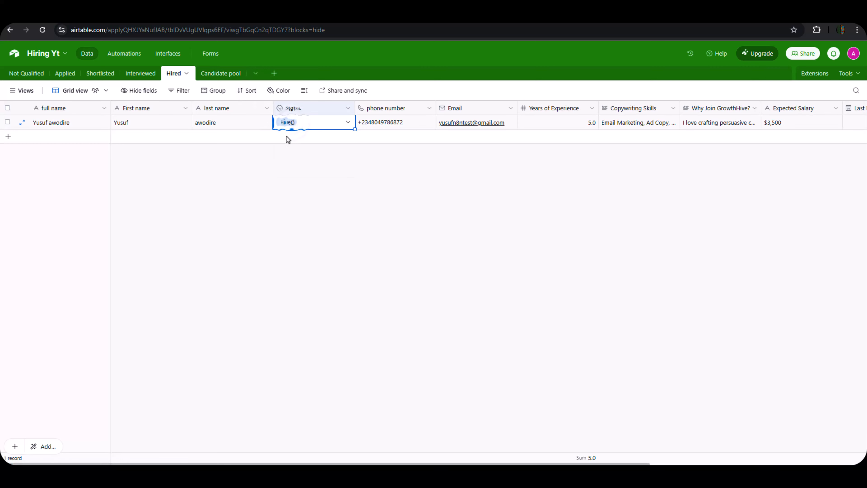
{"action": "left_click", "coordinate": [287, 122]}
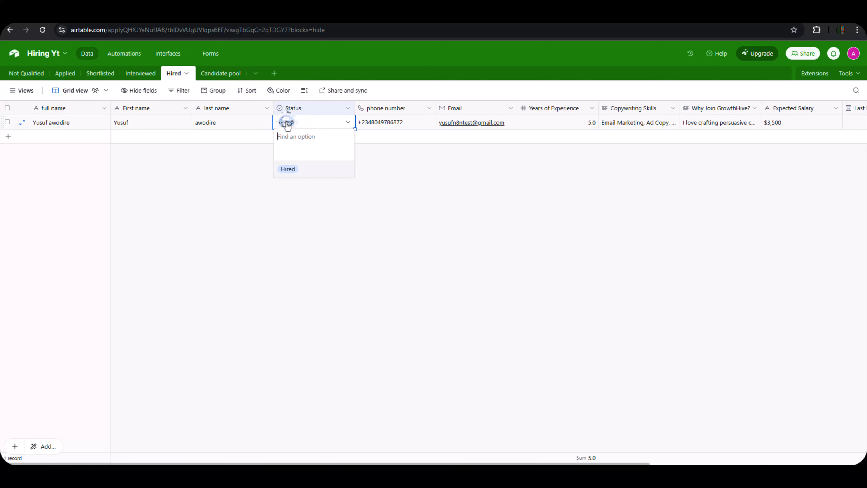
{"action": "left_click", "coordinate": [146, 75]}
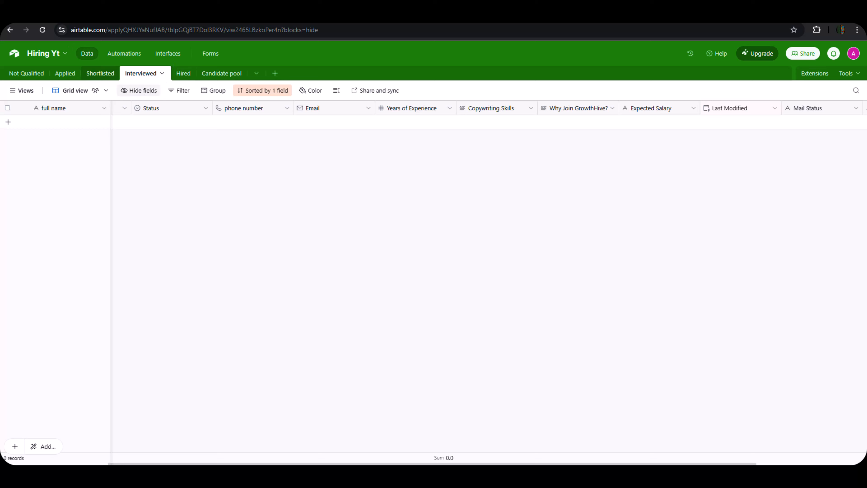
{"action": "key", "text": "ctrl+Tab"}
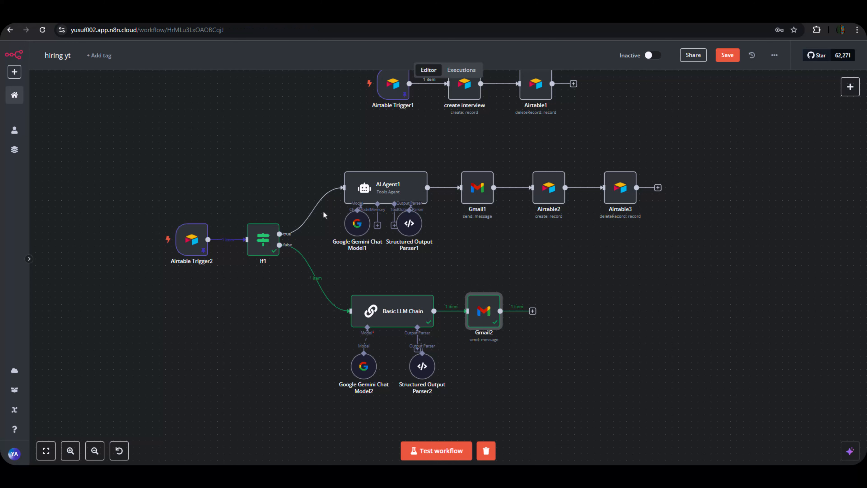
Add an Airtable 'Create a record' step after Gmail2, found by searching 'air'.
{"action": "left_click", "coordinate": [532, 311]}
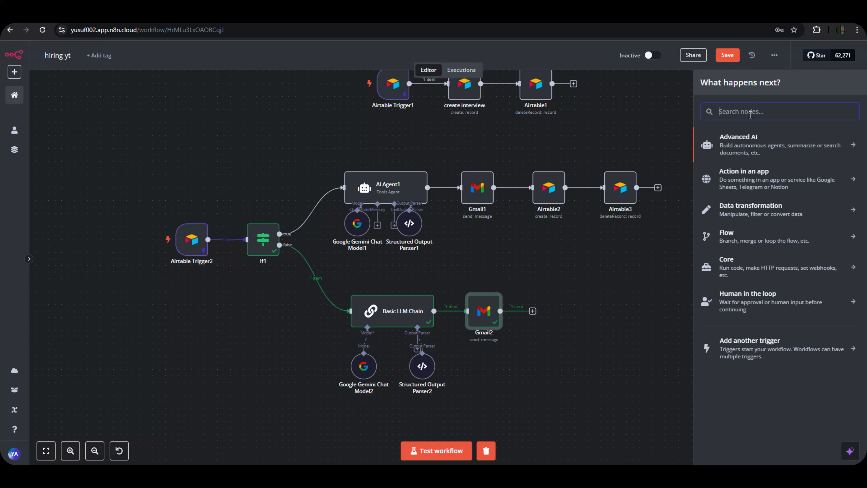
{"action": "type", "text": "air"}
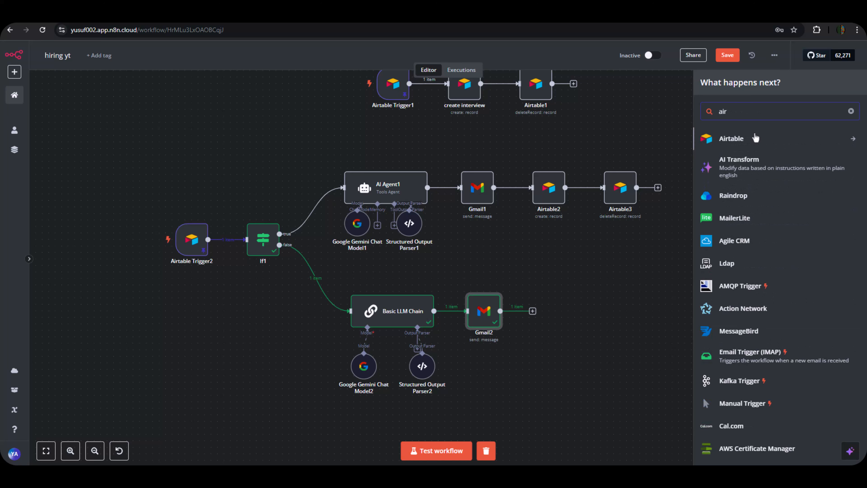
{"action": "left_click", "coordinate": [757, 139]}
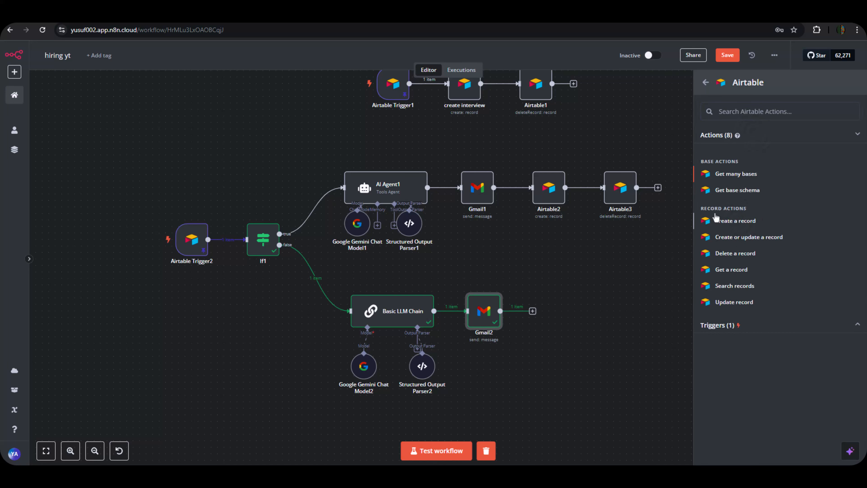
{"action": "left_click", "coordinate": [738, 221]}
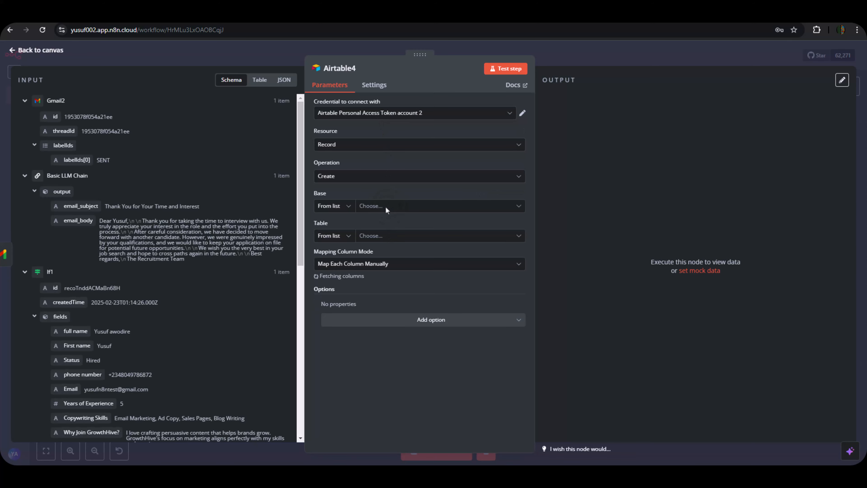
Set Airtable4 to the Hiring Yt base and Candidate pool table, and review its fields.
{"action": "left_click", "coordinate": [377, 207]}
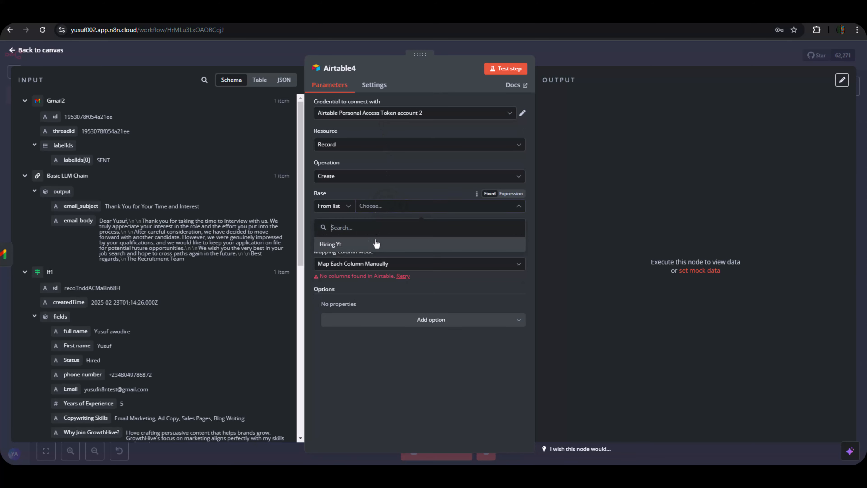
{"action": "left_click", "coordinate": [337, 244]}
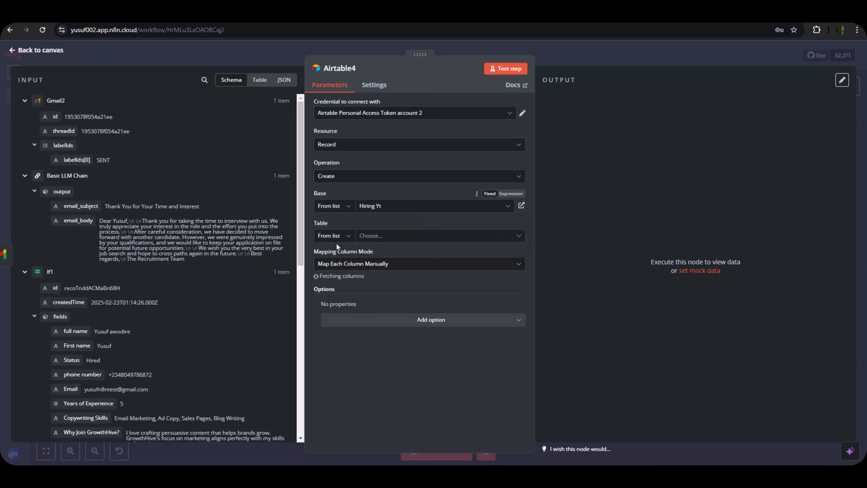
{"action": "left_click", "coordinate": [395, 240]}
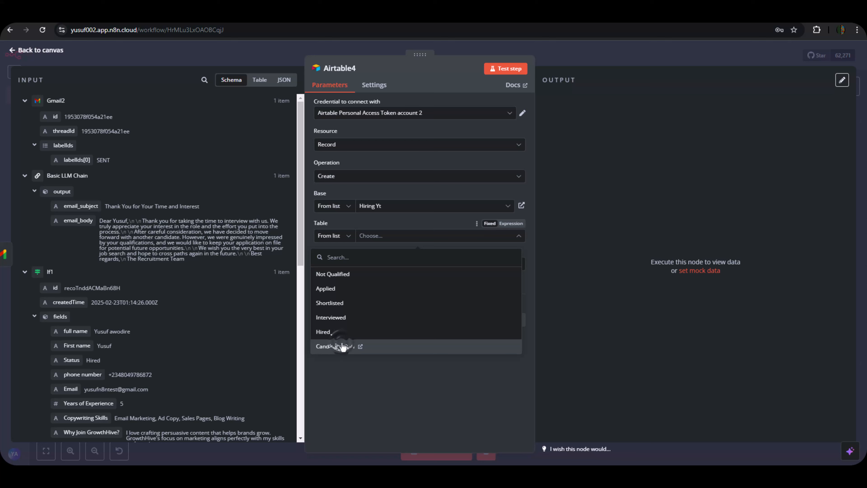
{"action": "left_click", "coordinate": [348, 347]}
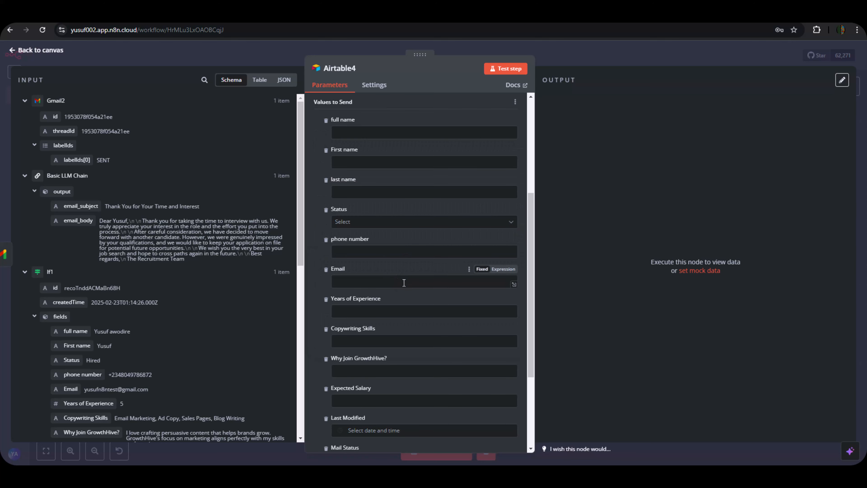
{"action": "scroll", "coordinate": [403, 294], "scroll_direction": "down", "scroll_amount": 3}
{"action": "scroll", "coordinate": [402, 294], "scroll_direction": "up", "scroll_amount": 5}
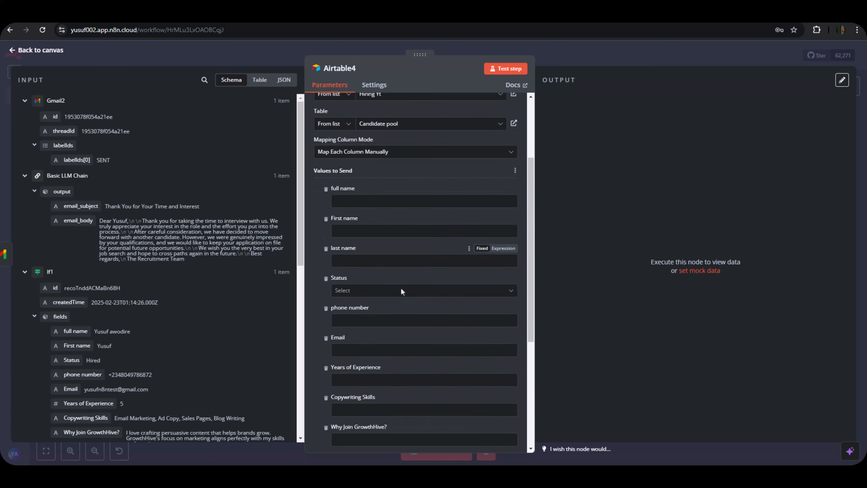
{"action": "scroll", "coordinate": [401, 302], "scroll_direction": "down", "scroll_amount": 2}
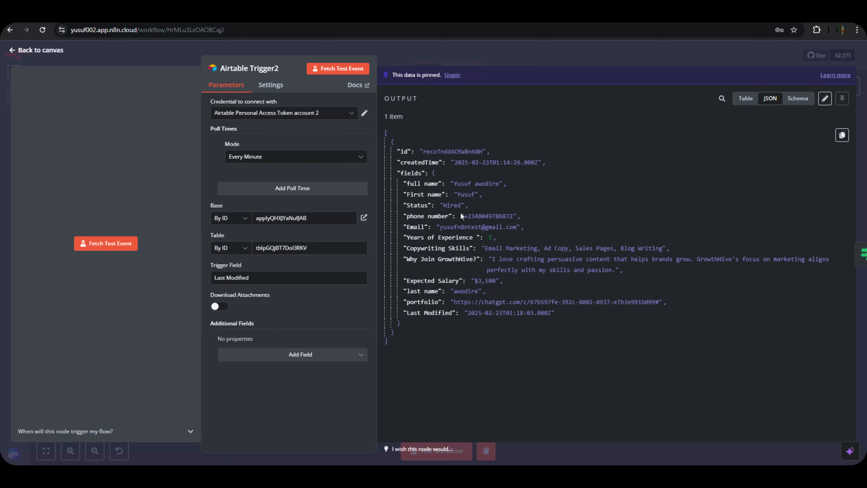
{"action": "left_click", "coordinate": [479, 57]}
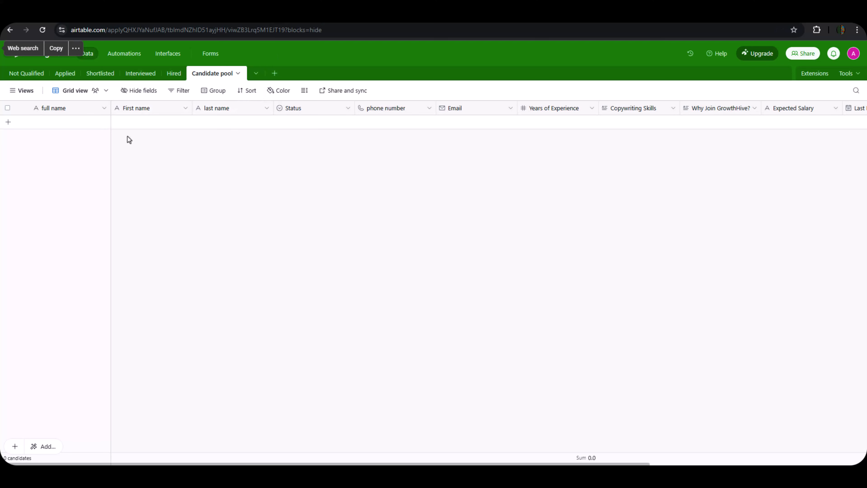
Check that the Candidate pool Status field offers a Not Fit option.
{"action": "double_click", "coordinate": [304, 108]}
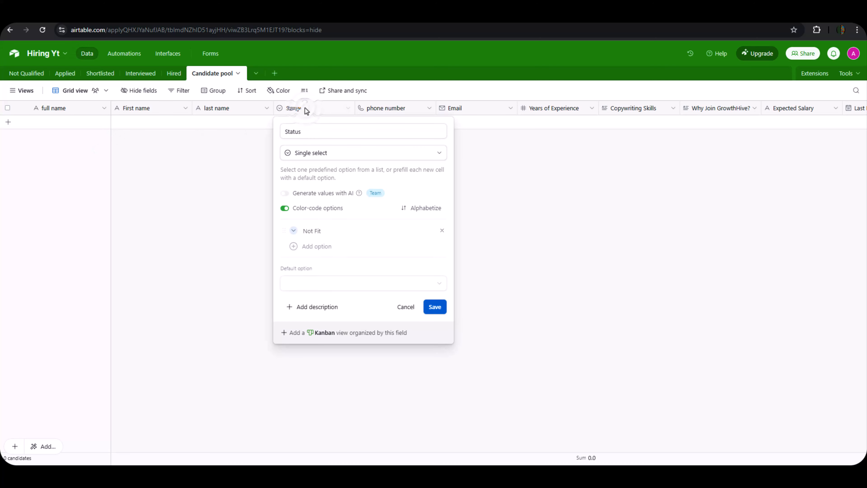
{"action": "left_click", "coordinate": [215, 213]}
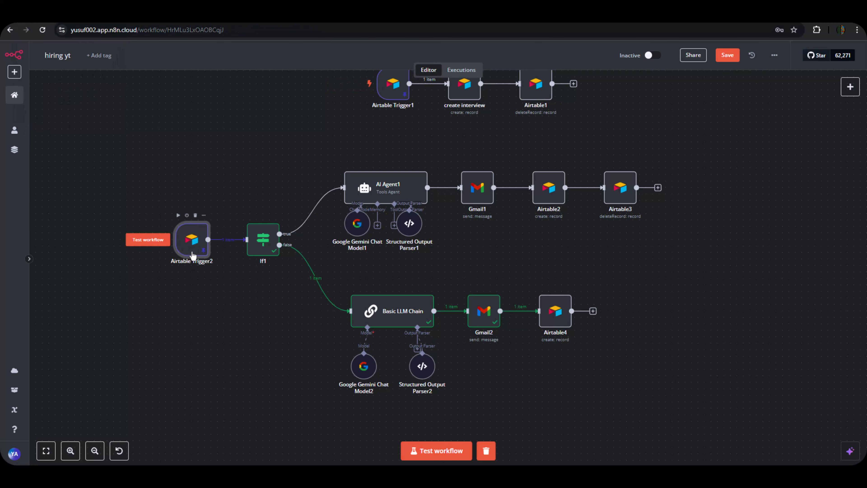
Edit Airtable Trigger2's pinned output so Status reads Not Fit instead of Hired, and save.
{"action": "double_click", "coordinate": [192, 254]}
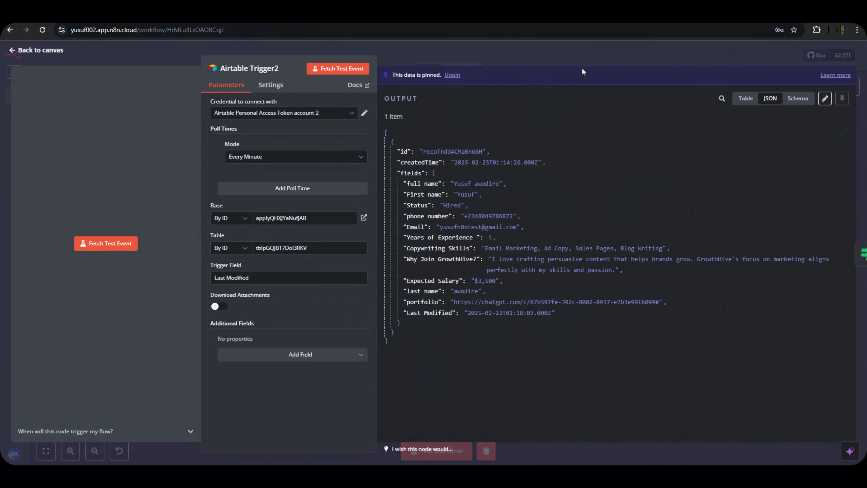
{"action": "left_click", "coordinate": [577, 57]}
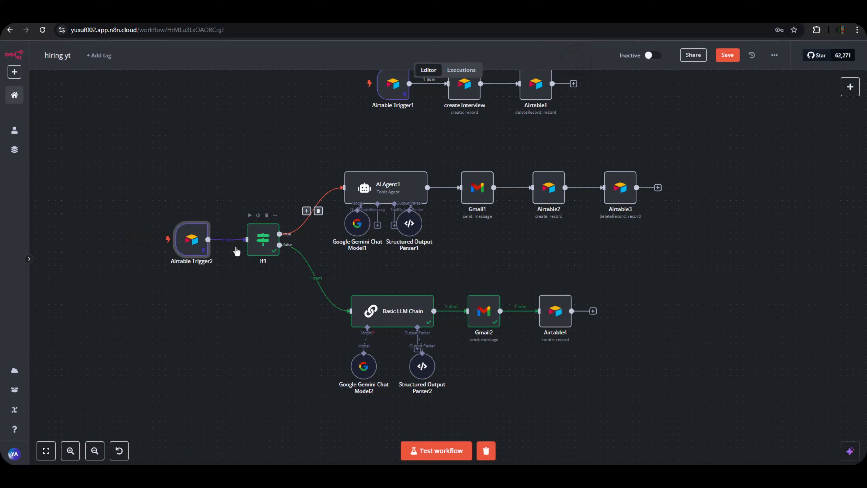
{"action": "double_click", "coordinate": [190, 240]}
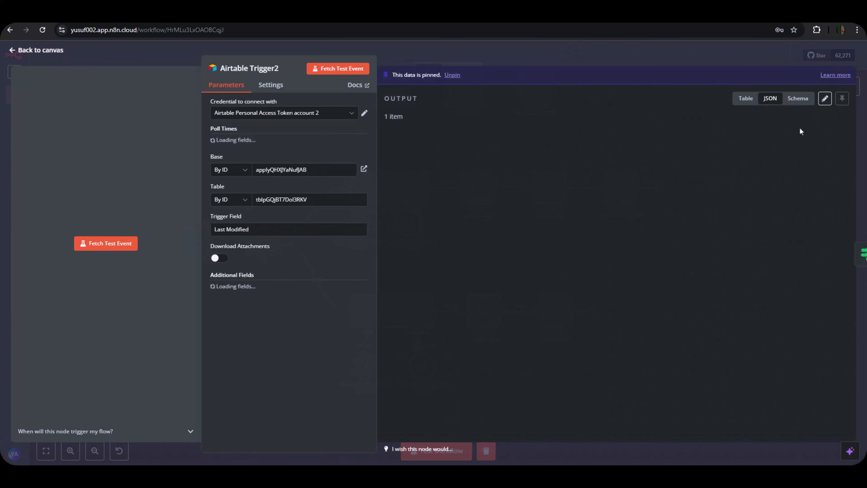
{"action": "left_click", "coordinate": [824, 95]}
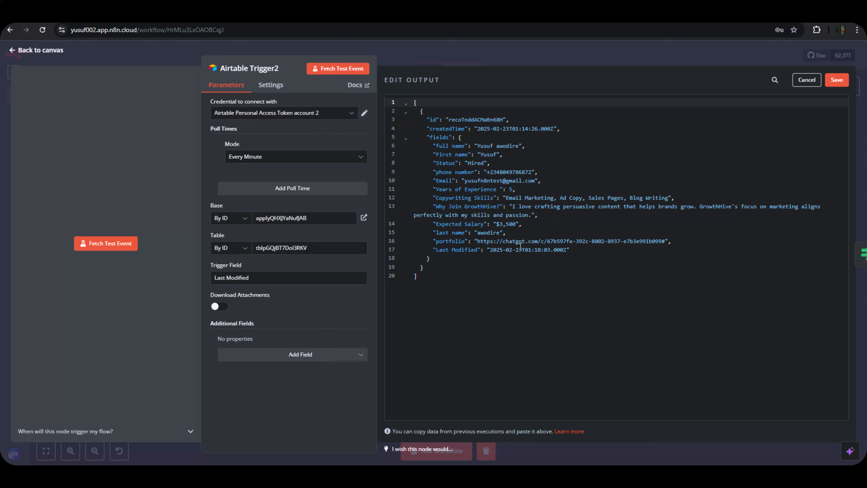
{"action": "left_click_drag", "start_coordinate": [468, 163], "coordinate": [485, 167]}
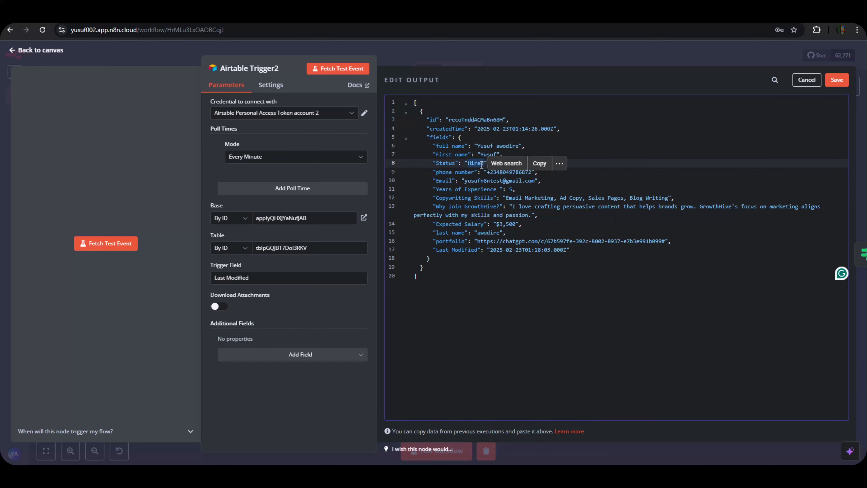
{"action": "key", "text": "ctrl+v"}
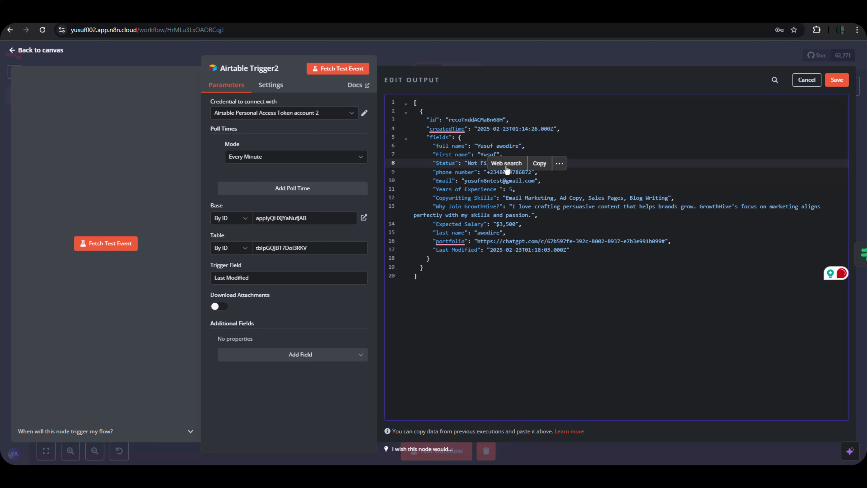
{"action": "left_click", "coordinate": [565, 276]}
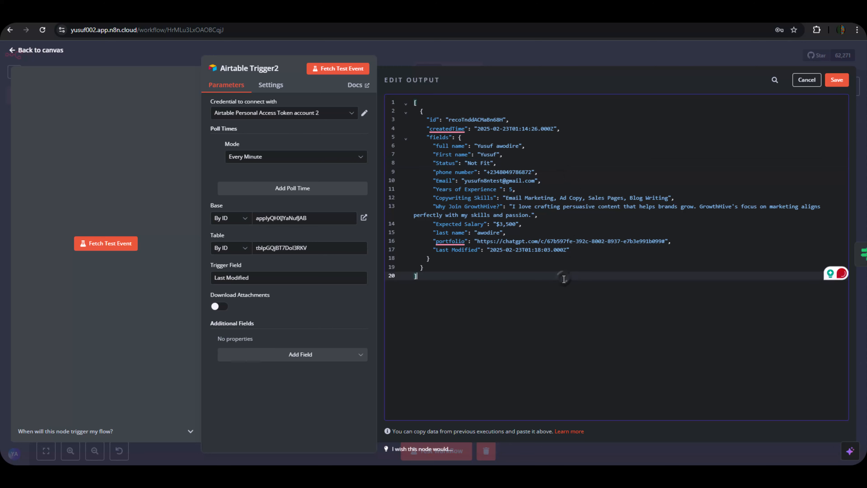
{"action": "left_click", "coordinate": [836, 79]}
{"action": "left_click", "coordinate": [714, 56]}
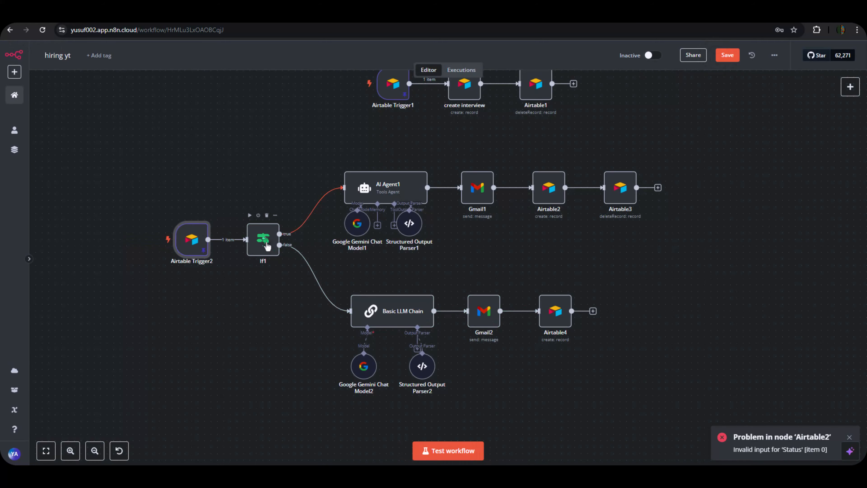
Change If1's condition operator to String 'is equal to'.
{"action": "left_click", "coordinate": [263, 239]}
{"action": "double_click", "coordinate": [263, 239]}
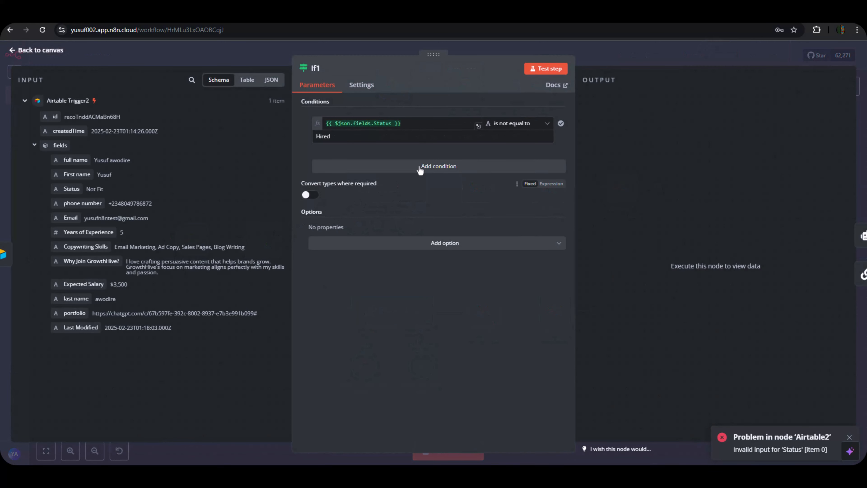
{"action": "left_click", "coordinate": [510, 131]}
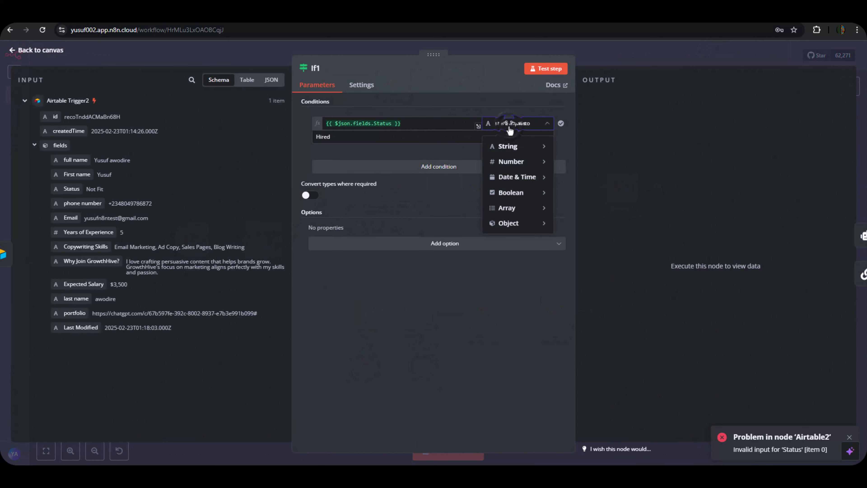
{"action": "mouse_move", "coordinate": [514, 149]}
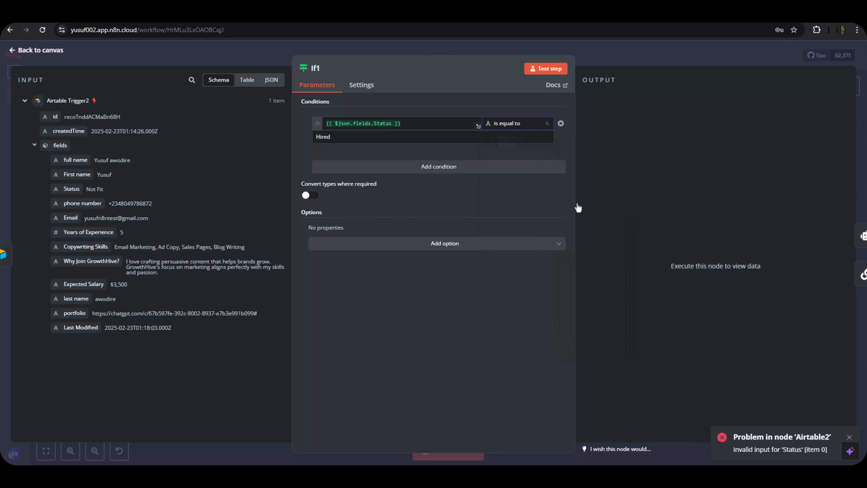
{"action": "left_click", "coordinate": [583, 211]}
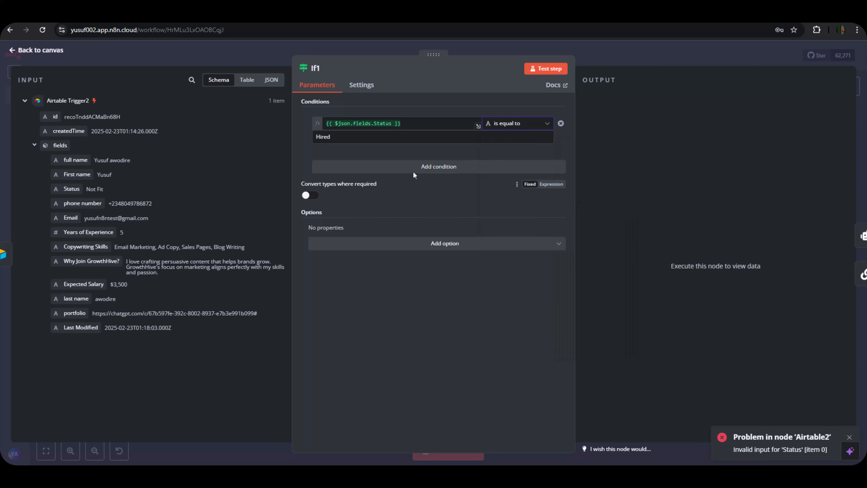
{"action": "left_click", "coordinate": [489, 51]}
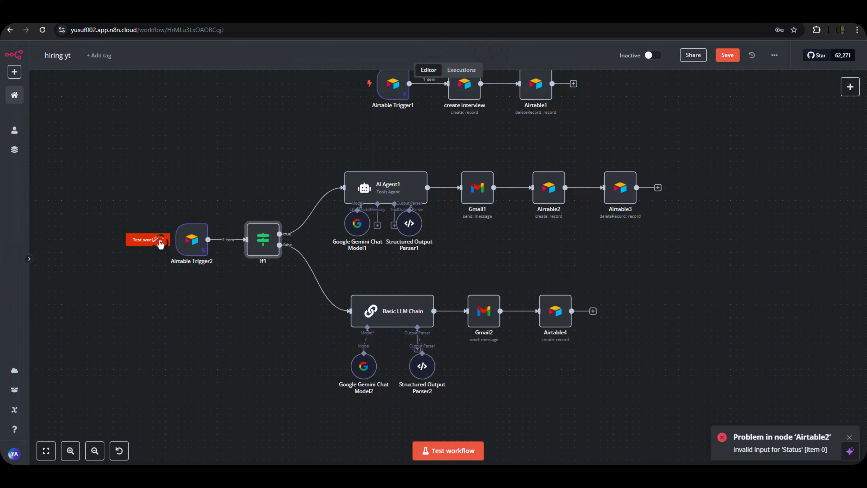
Test the workflow through the false branch, then delete the resulting test candidate from Candidate pool.
{"action": "left_click", "coordinate": [159, 243]}
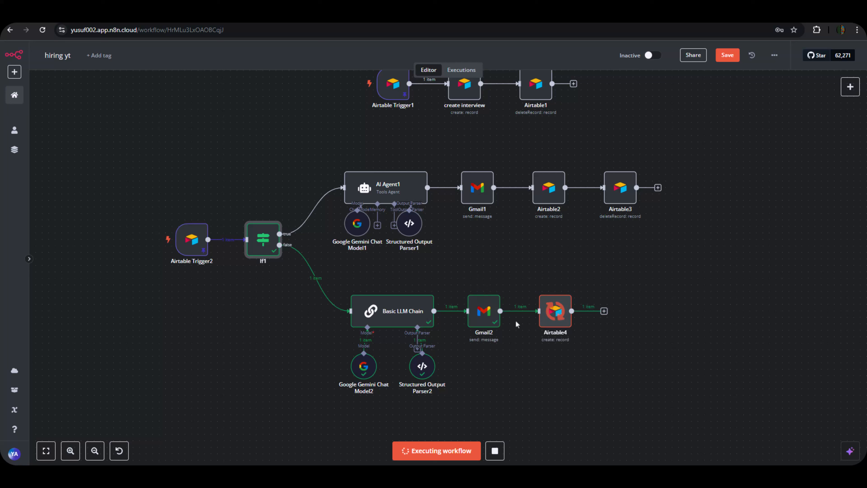
{"action": "double_click", "coordinate": [559, 319]}
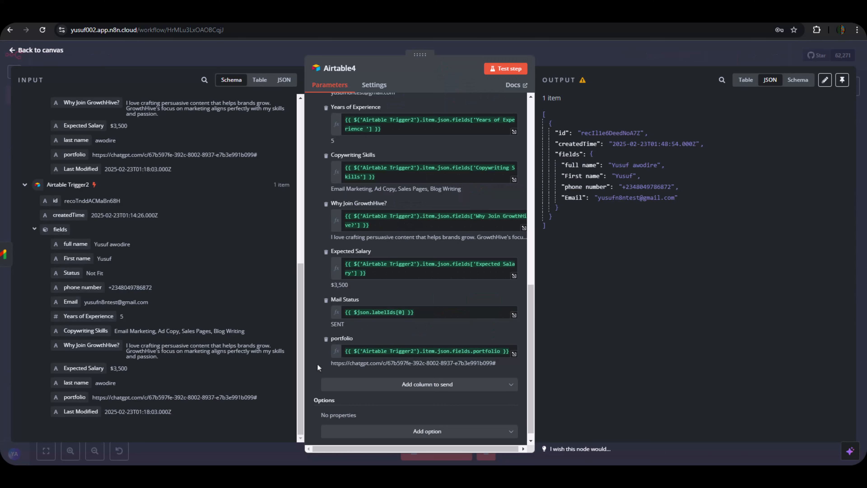
{"action": "scroll", "coordinate": [360, 283], "scroll_direction": "up", "scroll_amount": 12}
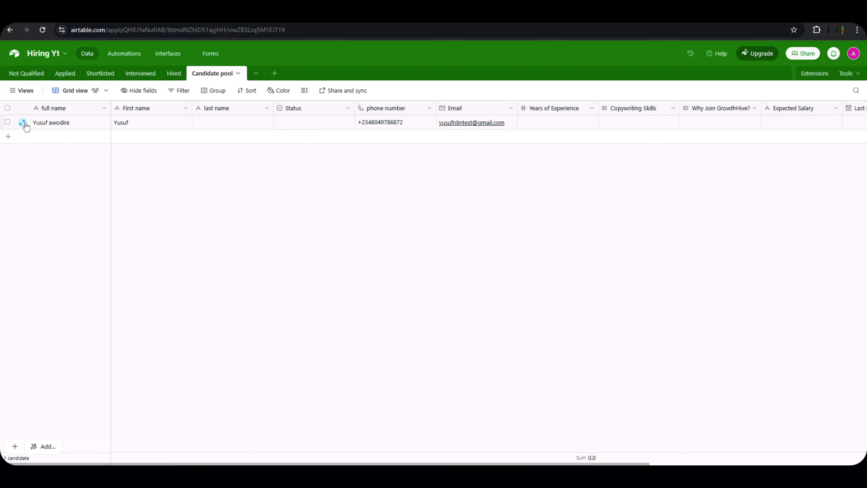
{"action": "right_click", "coordinate": [9, 128]}
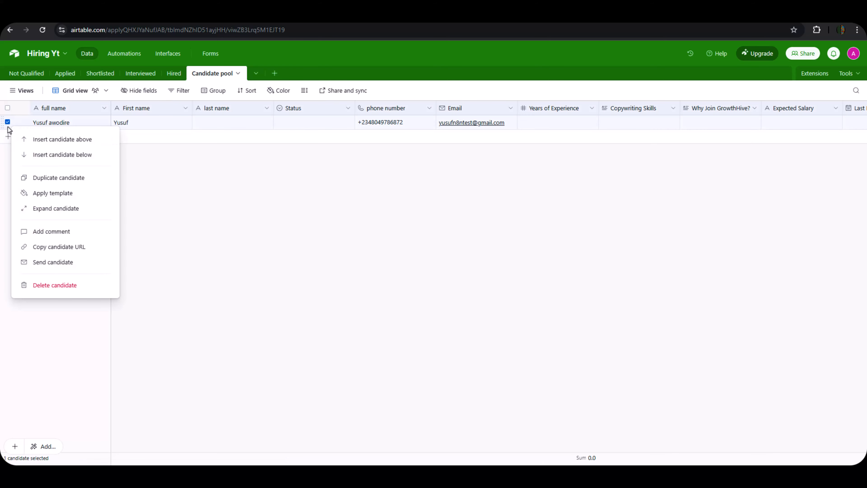
{"action": "left_click", "coordinate": [58, 287]}
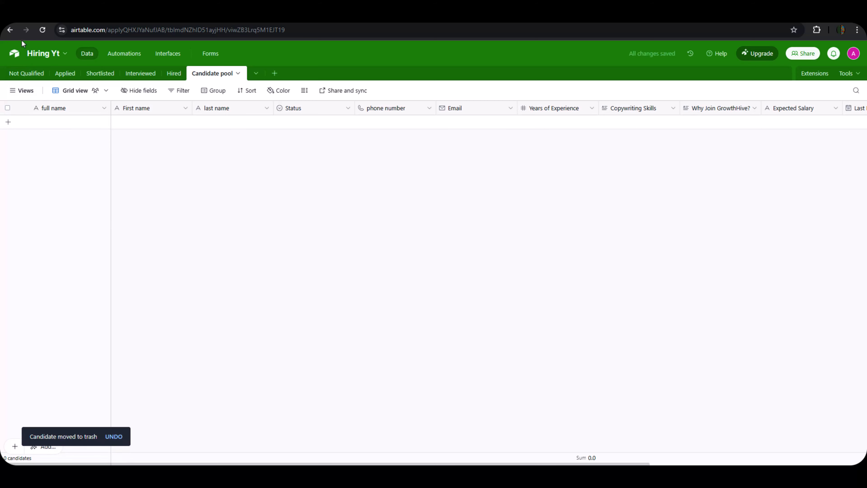
Rerun the Airtable4 step and confirm a new Not Fit, Mail Status SENT record in Candidate pool.
{"action": "left_click", "coordinate": [50, 17]}
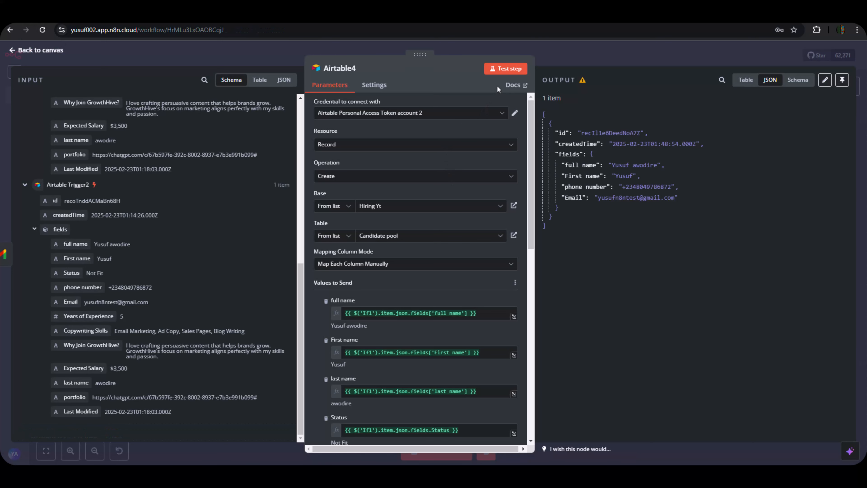
{"action": "left_click", "coordinate": [507, 73]}
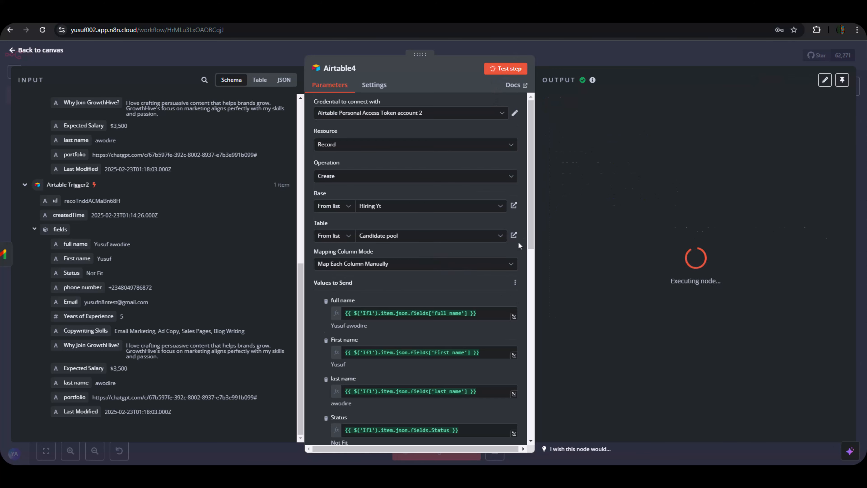
{"action": "scroll", "coordinate": [518, 242], "scroll_direction": "down", "scroll_amount": 4}
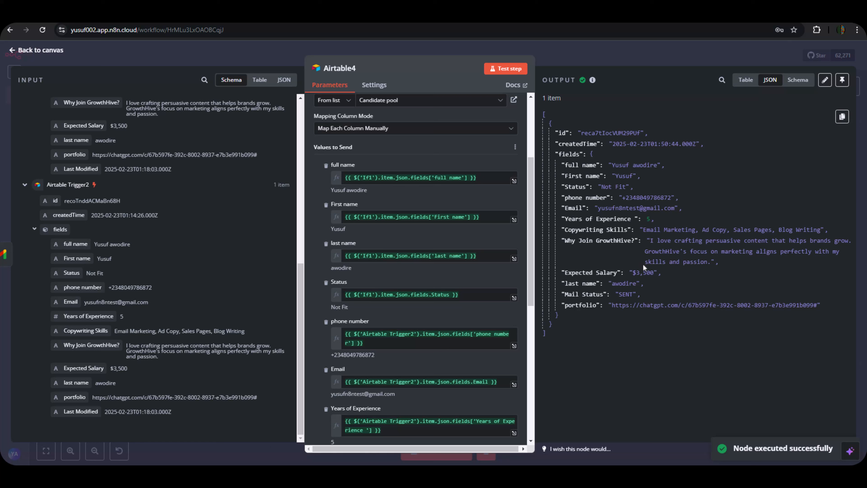
{"action": "left_click", "coordinate": [239, 15]}
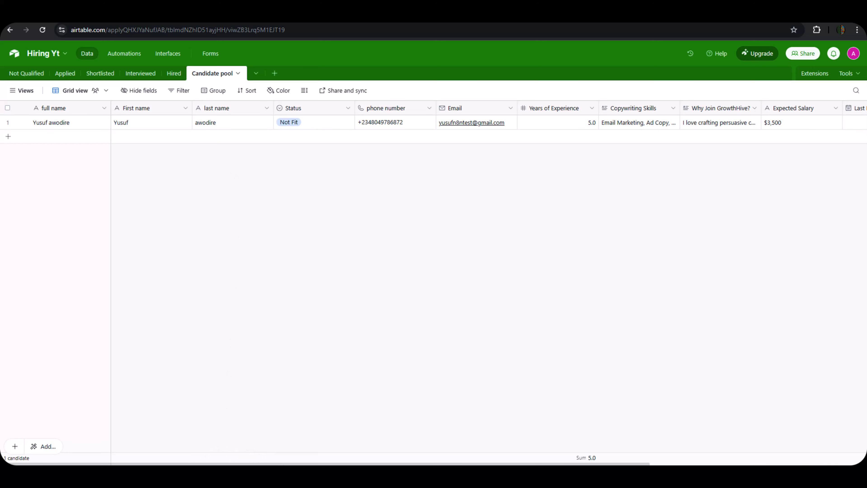
{"action": "mouse_move", "coordinate": [311, 464]}
{"action": "left_mouse_down"}
{"action": "mouse_move", "coordinate": [525, 463]}
{"action": "mouse_move", "coordinate": [313, 463]}
{"action": "left_mouse_up"}
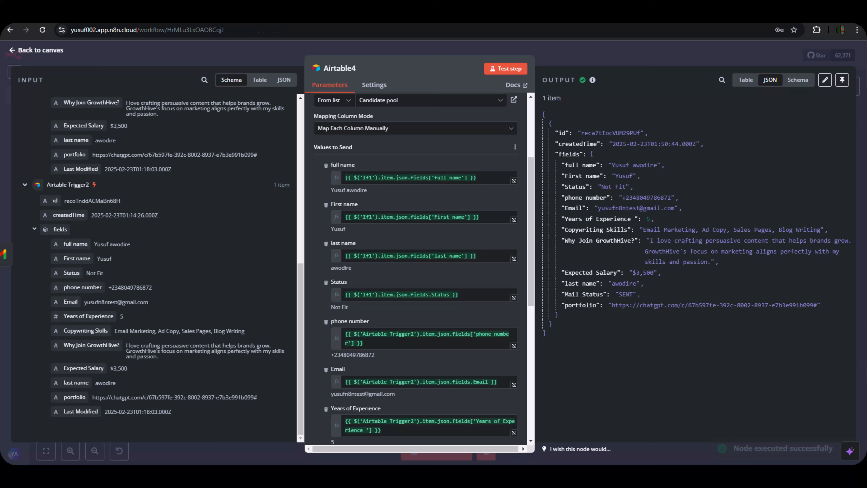
Close Airtable4 and zoom to fit, showing the Basic LLM Chain, Gmail2 and Airtable4 rejection branch.
{"action": "left_click", "coordinate": [617, 55]}
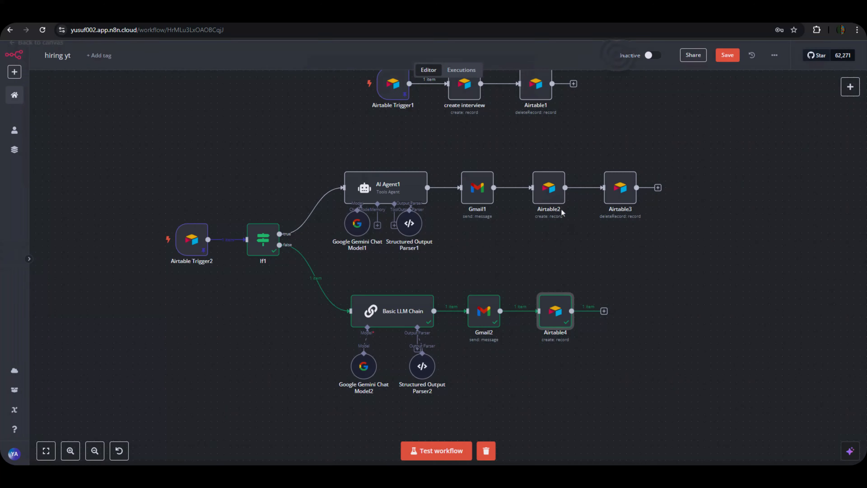
{"action": "scroll", "coordinate": [586, 299], "scroll_direction": "up", "scroll_amount": 8}
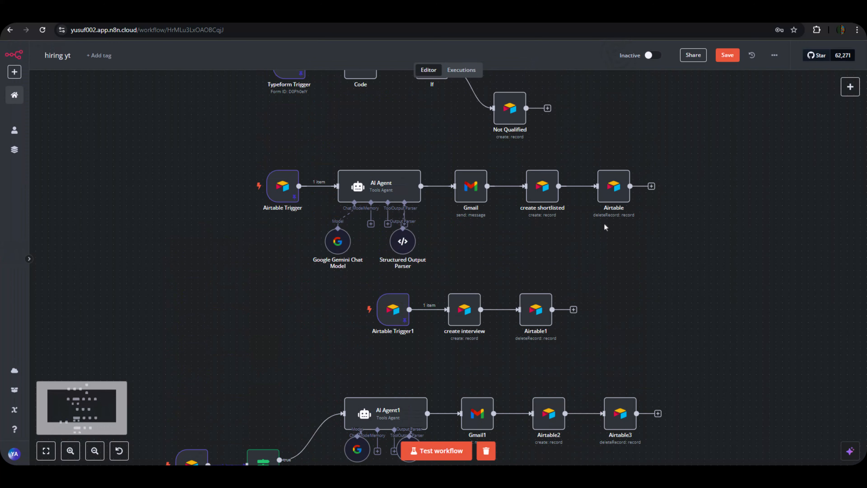
{"action": "scroll", "coordinate": [603, 226], "scroll_direction": "up", "scroll_amount": 1}
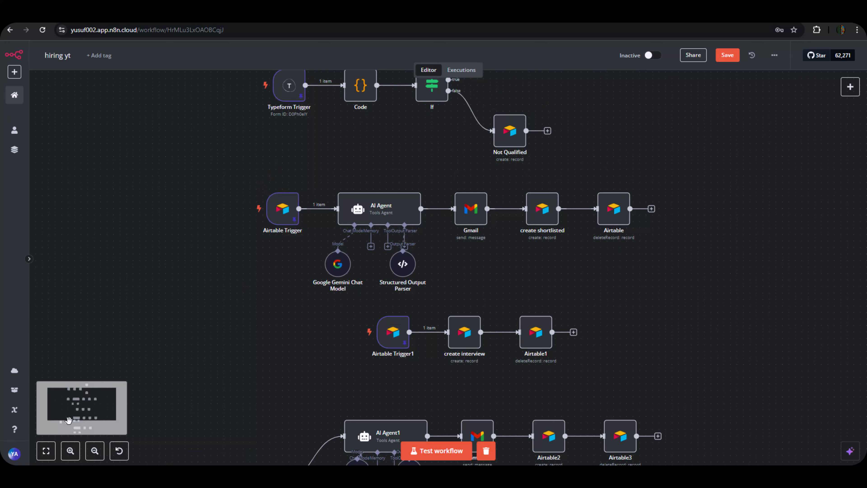
{"action": "left_click", "coordinate": [46, 450]}
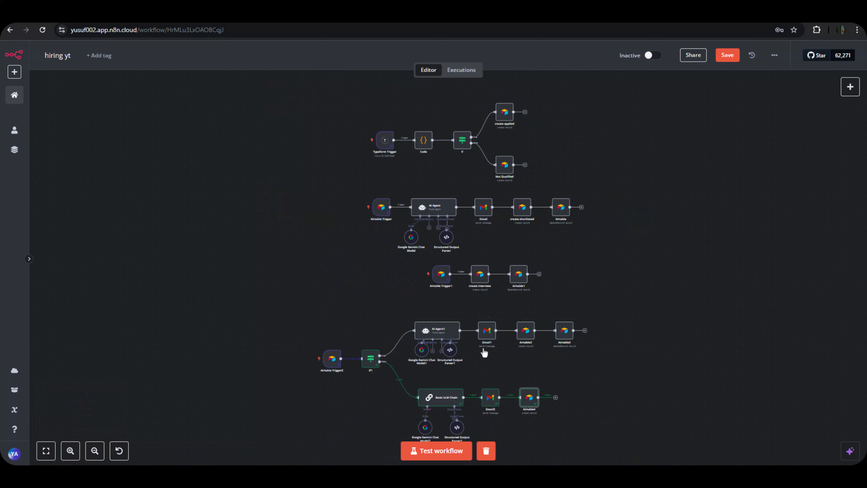
{"action": "scroll", "coordinate": [631, 202], "scroll_direction": "down", "scroll_amount": 2}
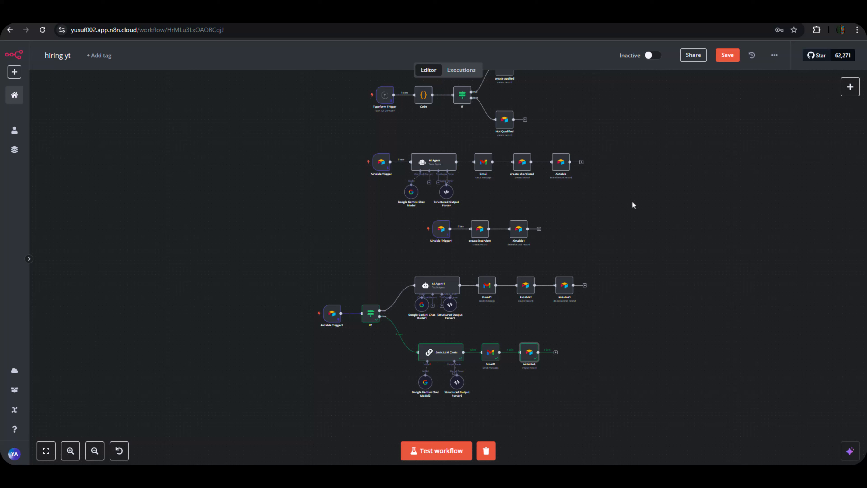
{"action": "scroll", "coordinate": [643, 196], "scroll_direction": "up", "scroll_amount": 1}
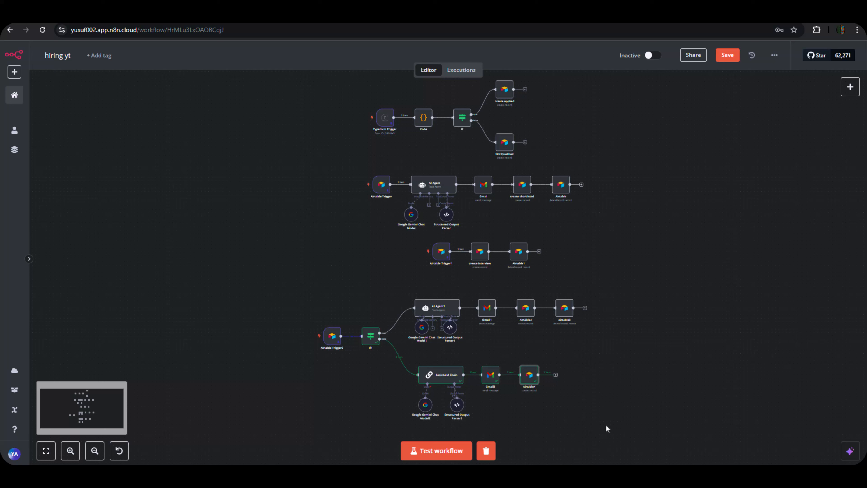
{"action": "mouse_move", "coordinate": [563, 474]}
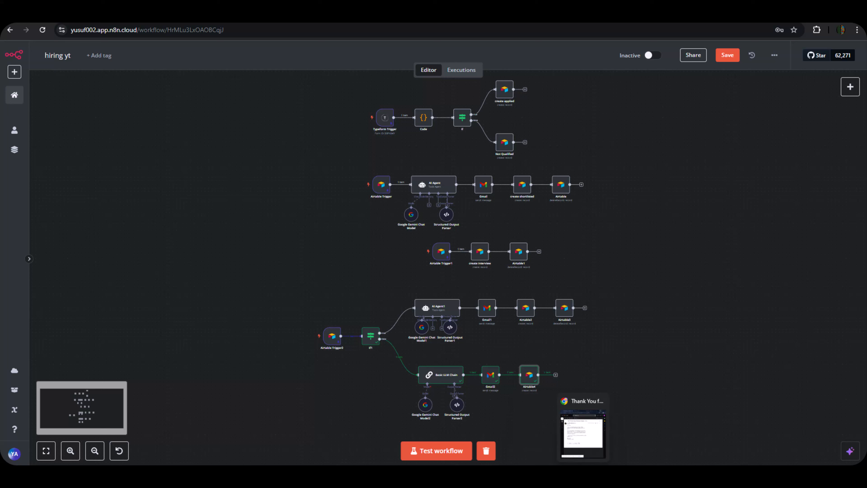